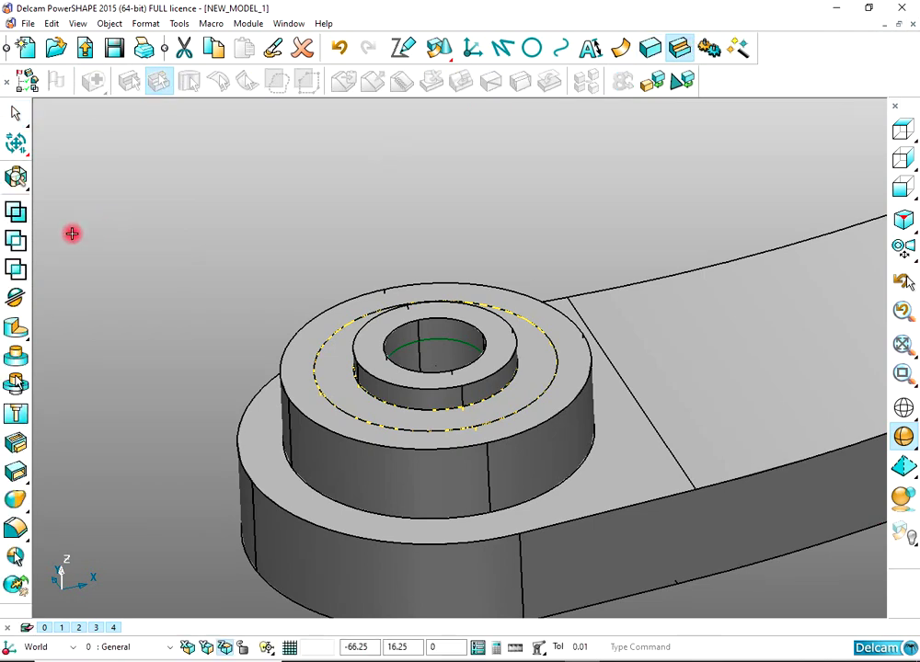
Step: Subtract the selected ring-shaped solid from the round boss to leave a groove around the central hub
click(9, 236)
click(536, 241)
middle_drag(535, 262, 500, 346)
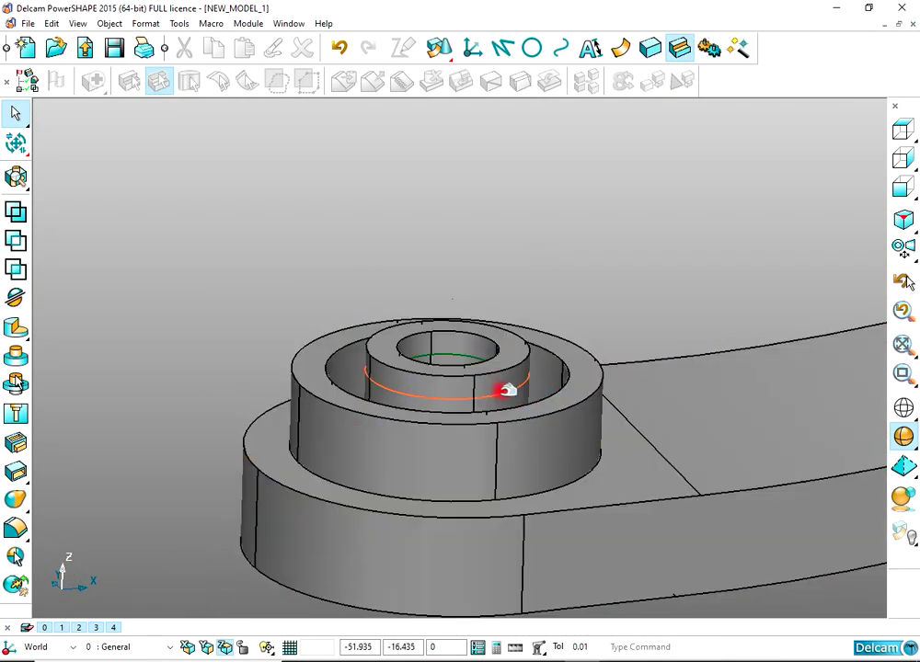
Step: Draw a circle of about 5.5 radius centred on the hole on the underside of the arm's round end
middle_drag(508, 390, 529, 355)
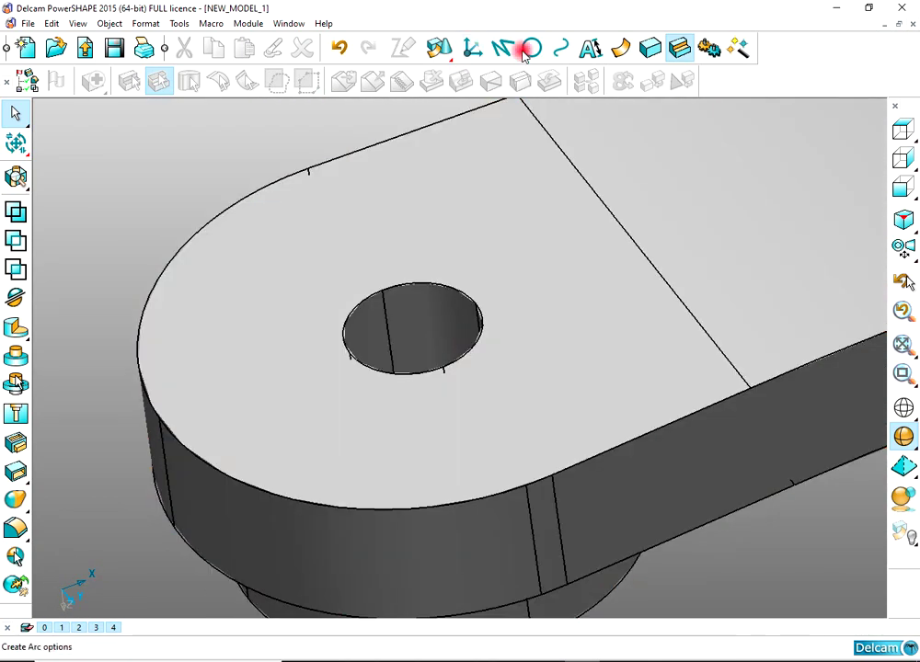
click(532, 47)
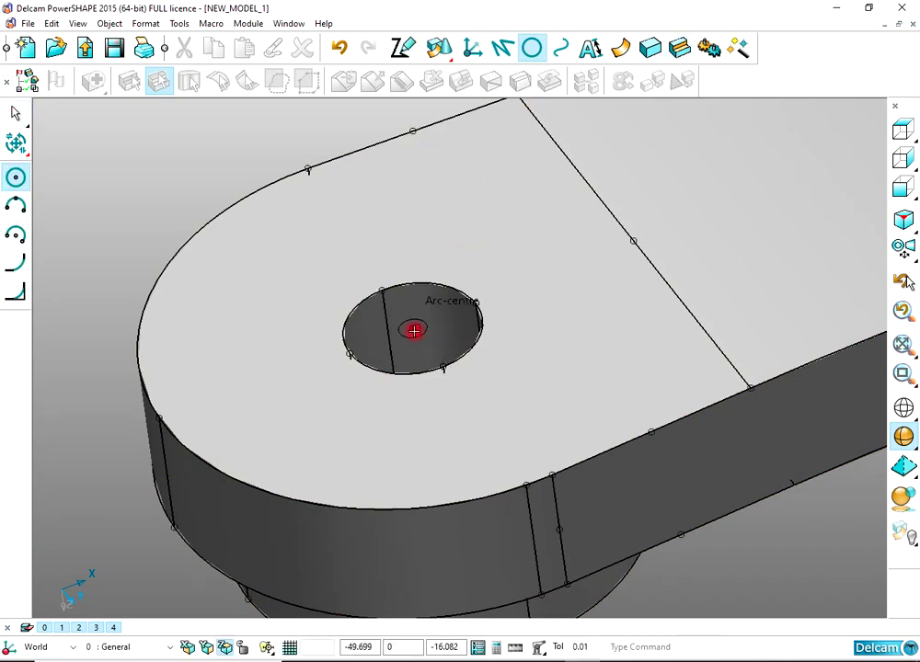
right_click(81, 173)
click(129, 181)
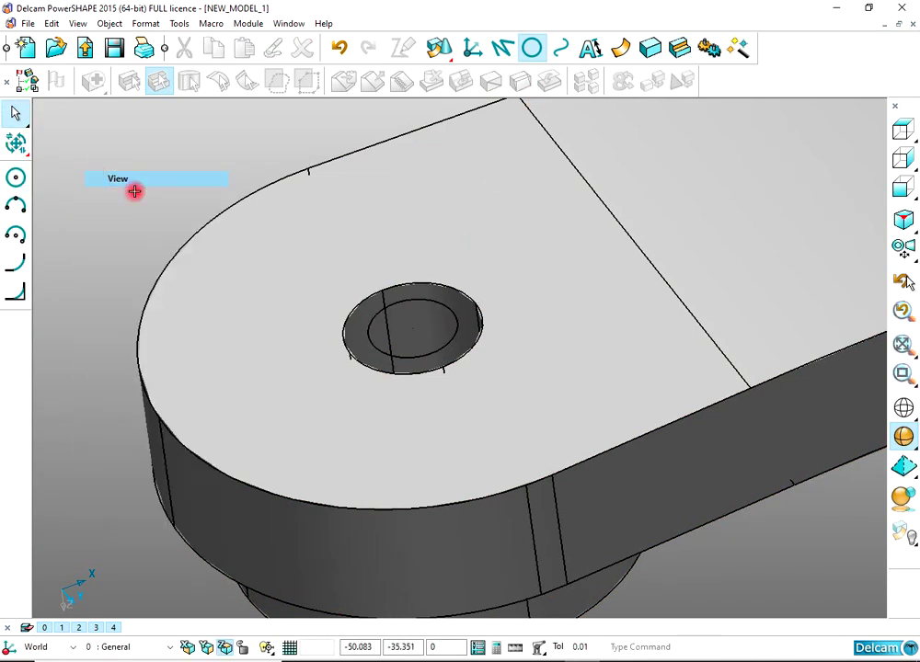
click(390, 314)
click(302, 372)
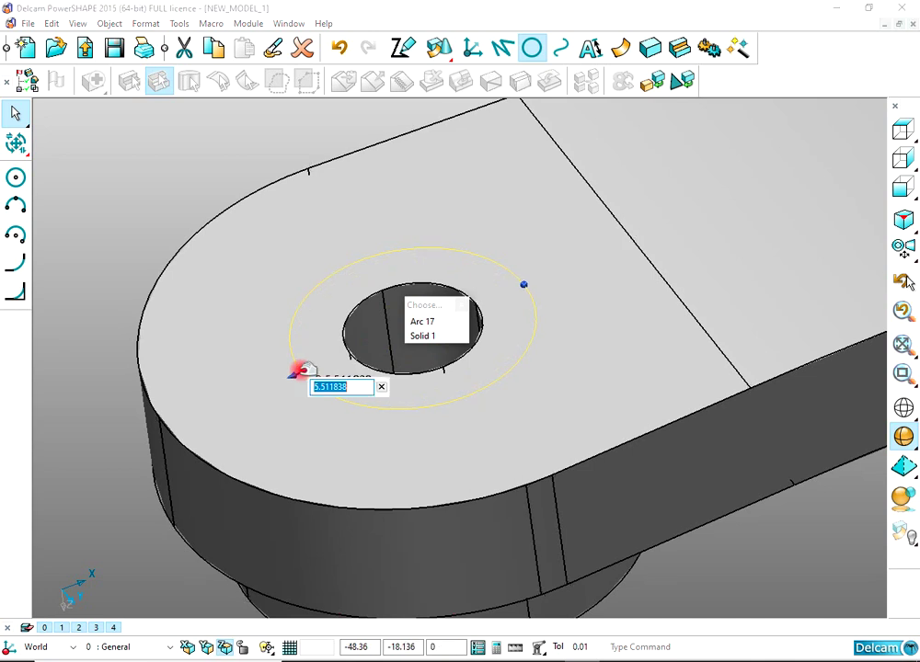
Step: Set the radius of the circle around the underside hole to 5
click(339, 48)
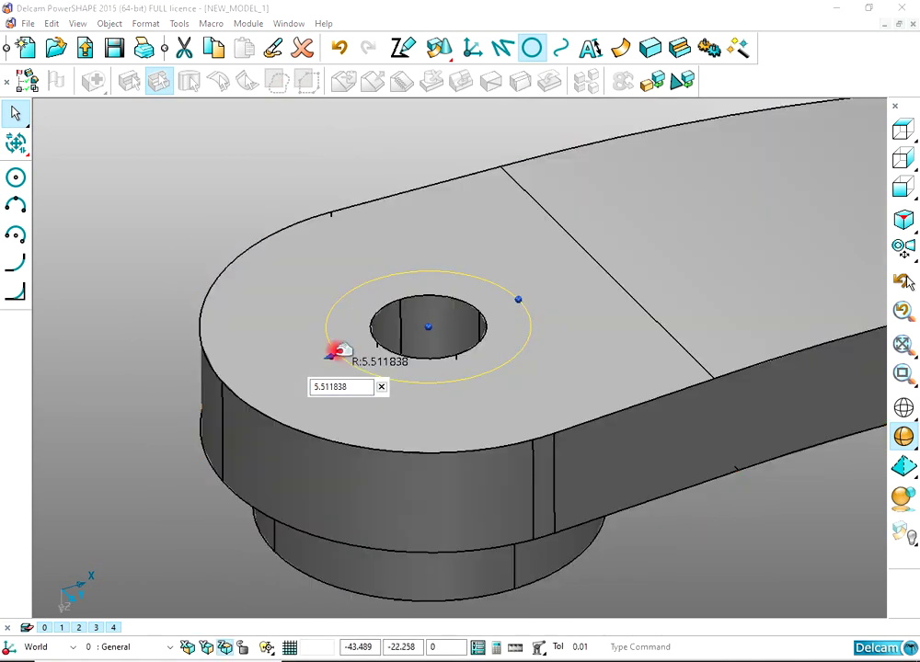
click(333, 351)
double_click(245, 318)
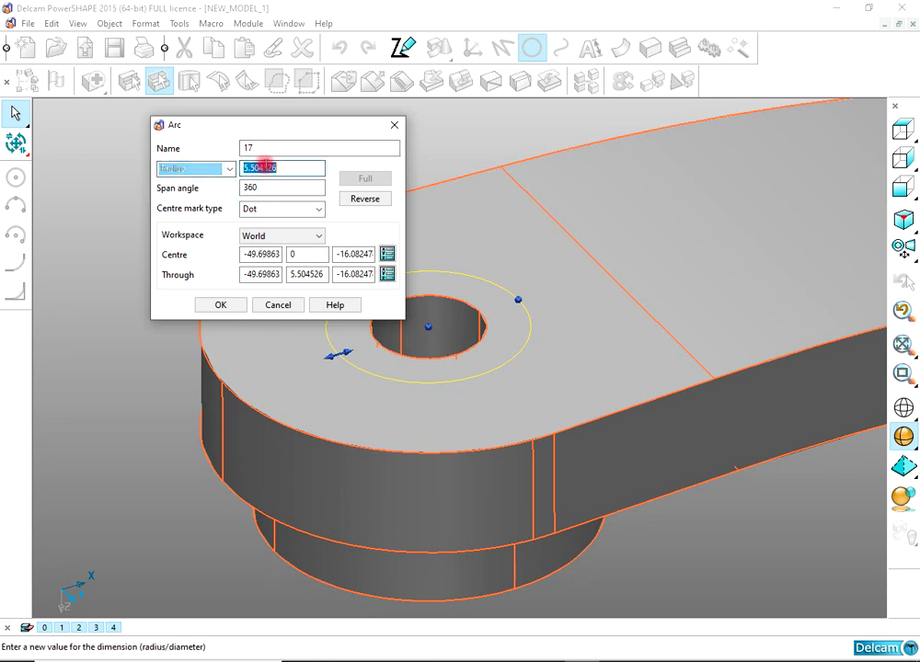
click(265, 278)
click(219, 307)
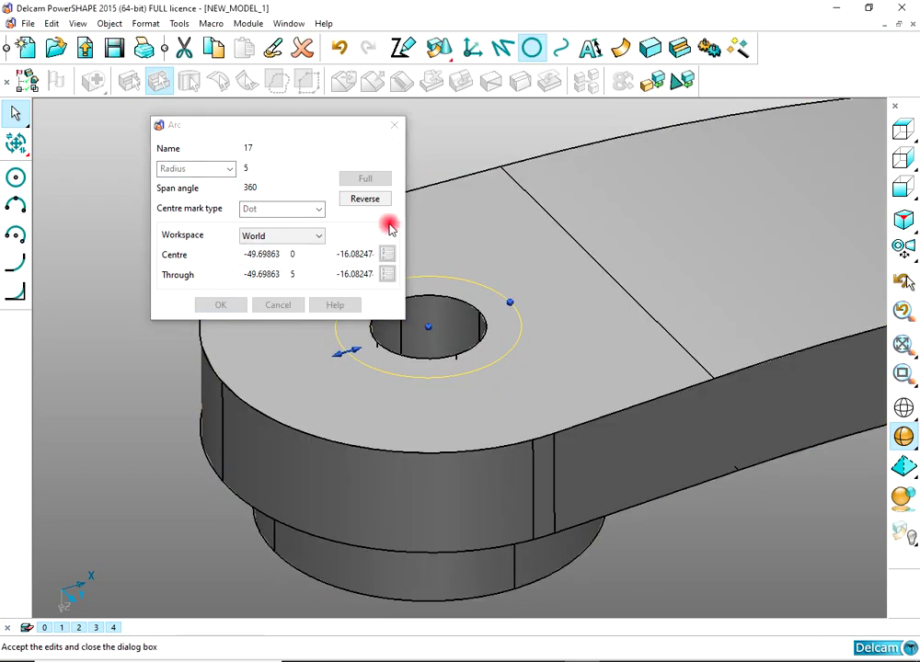
Step: Cut the circle into the underside of the round end as a blind pocket around the hole
click(678, 47)
click(14, 256)
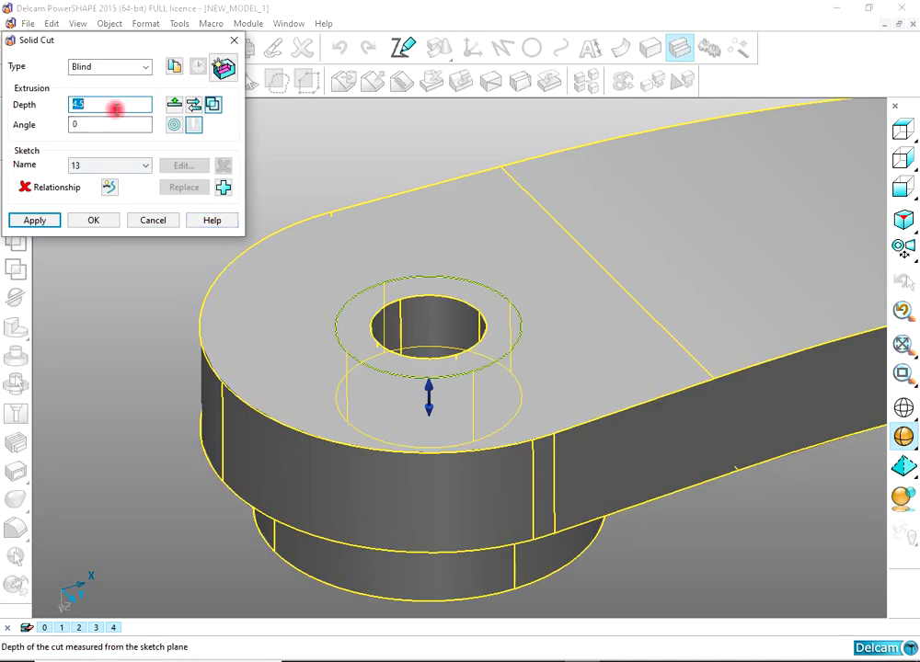
click(52, 219)
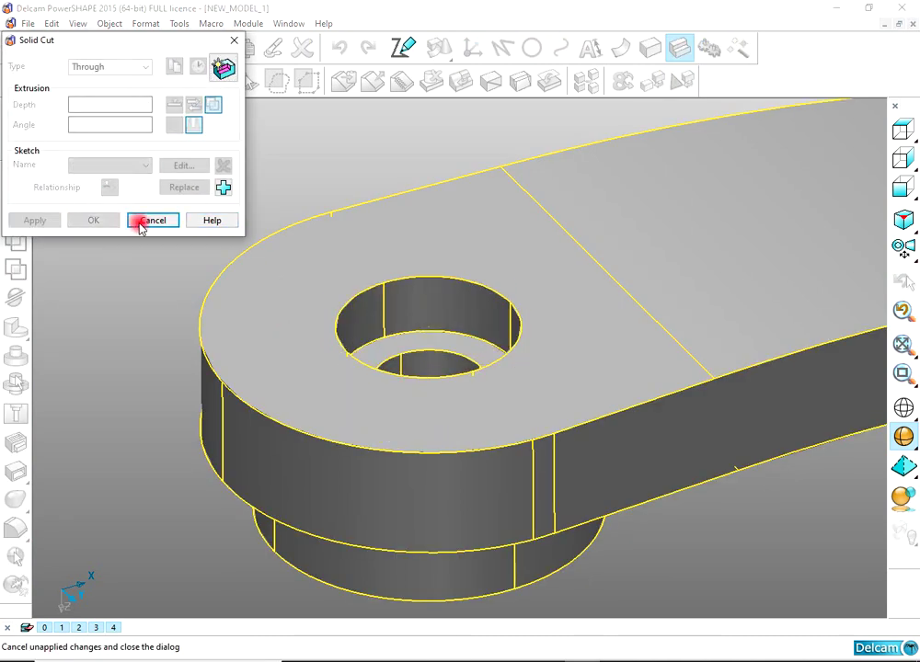
click(140, 224)
click(283, 187)
Step: Draw a straight construction line inward along X from the midpoint of the arm's narrow end edge
scroll(520, 290, down, 5)
middle_drag(622, 270, 916, 136)
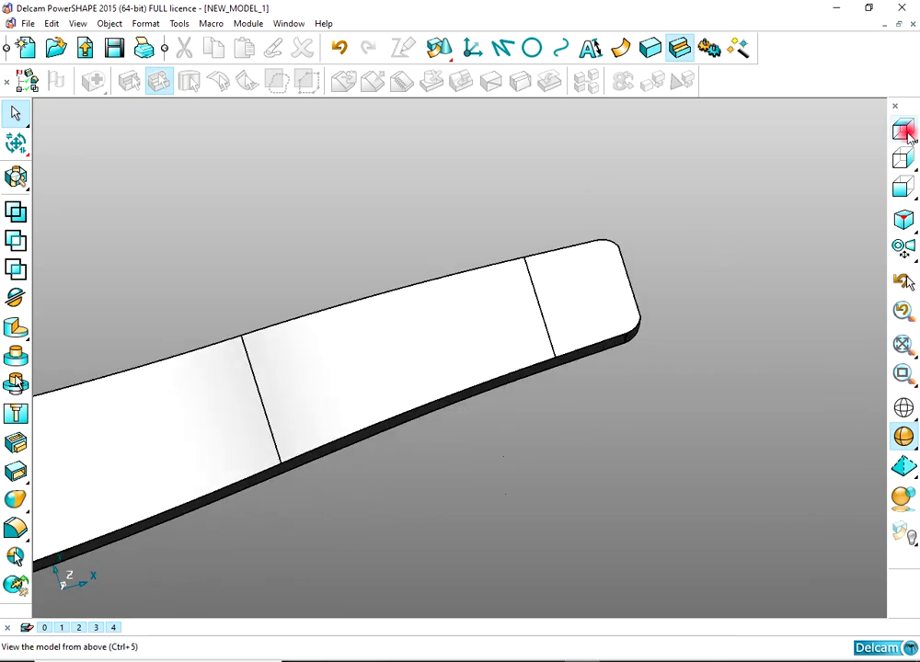
click(904, 130)
click(503, 46)
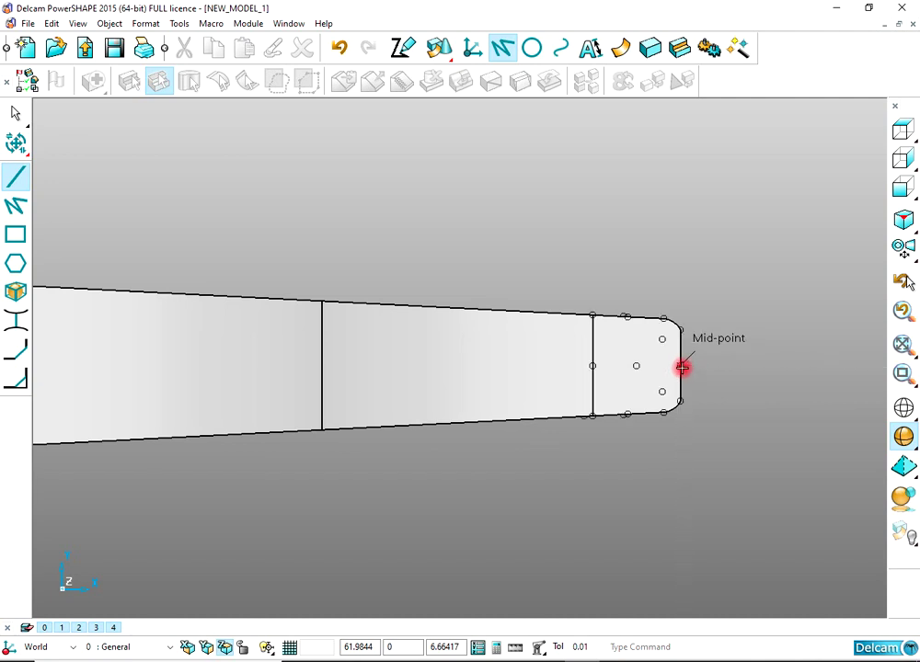
click(615, 366)
key(Escape)
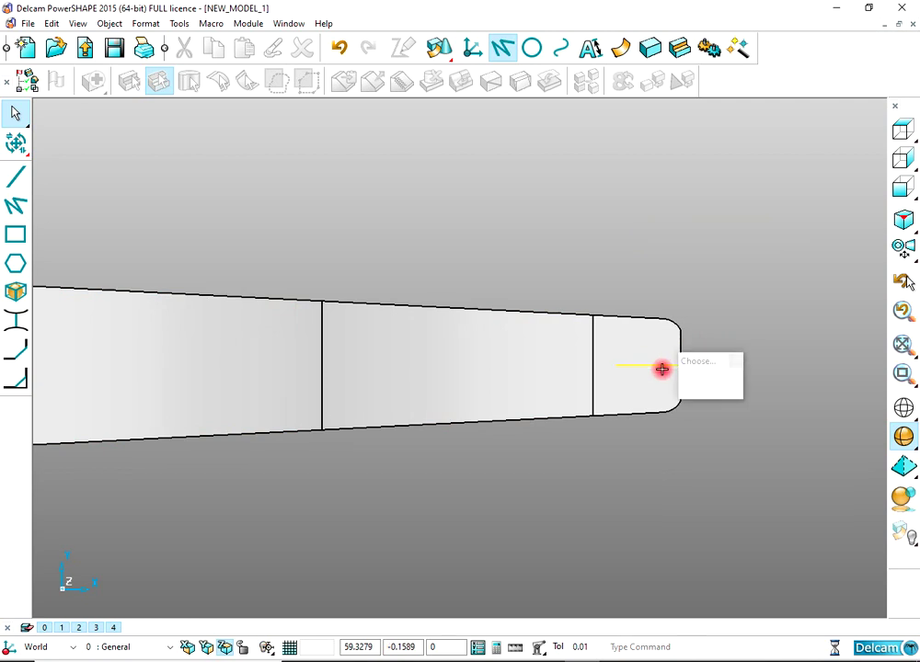
Step: Set the construction line's length to 3.35
double_click(661, 367)
click(217, 103)
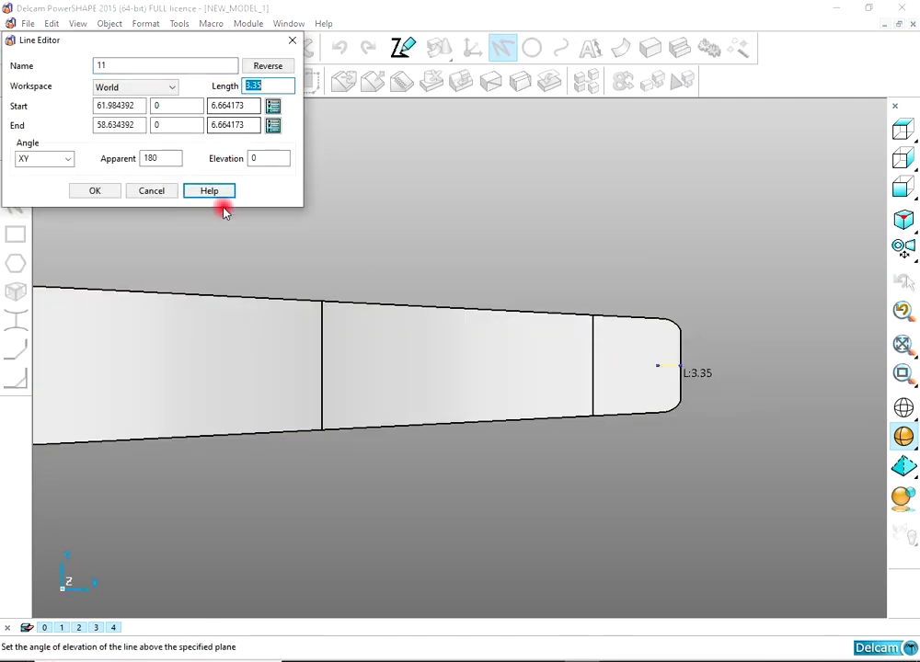
click(95, 191)
Step: Draw a full circle of about 7 radius centred on the inner end of the construction line
click(531, 47)
scroll(620, 337, up, 5)
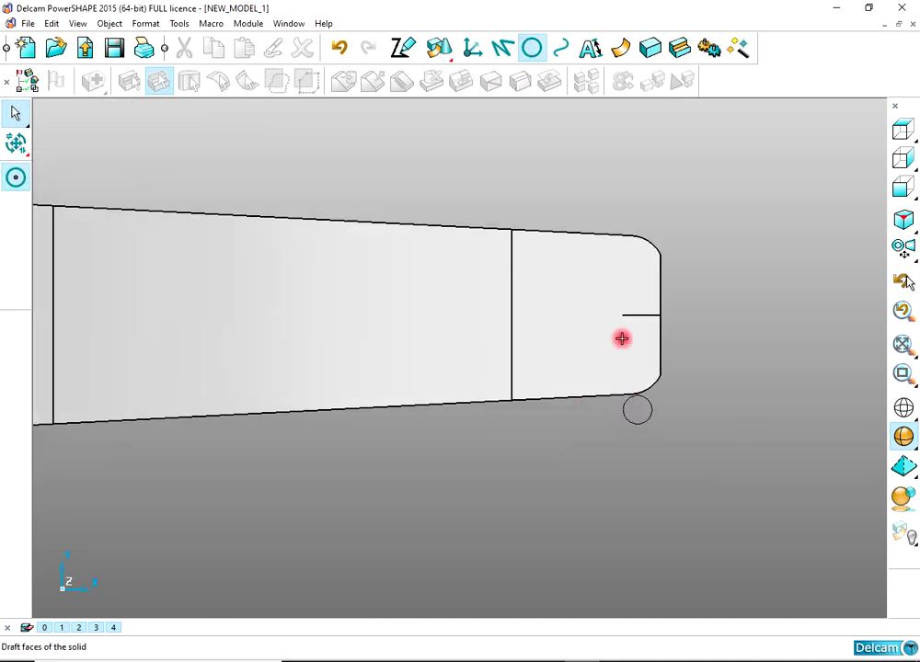
click(622, 308)
right_click(722, 200)
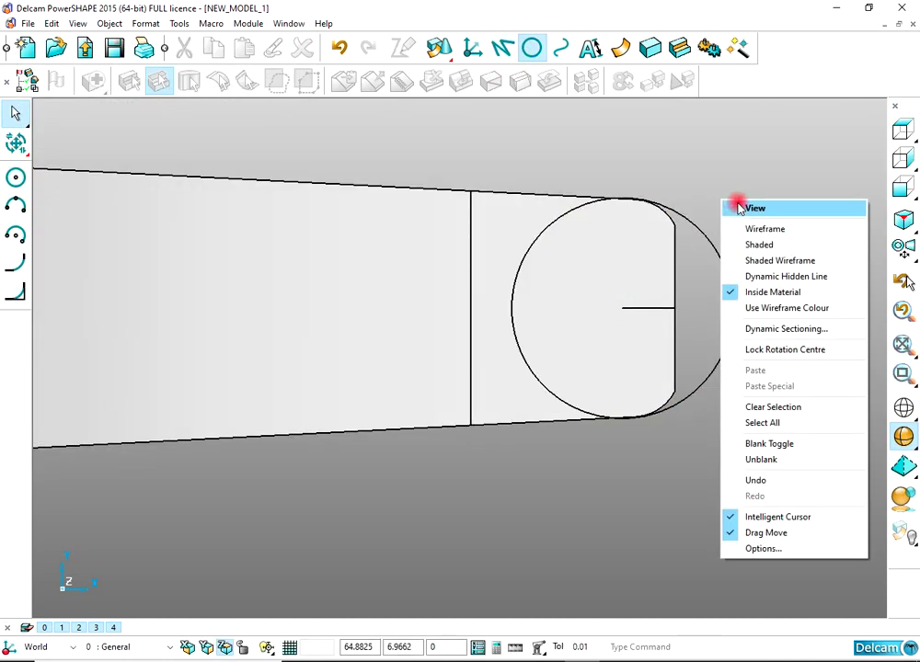
click(739, 206)
Step: Size the circle at the narrow end by diameter and set it to 9.5
double_click(727, 261)
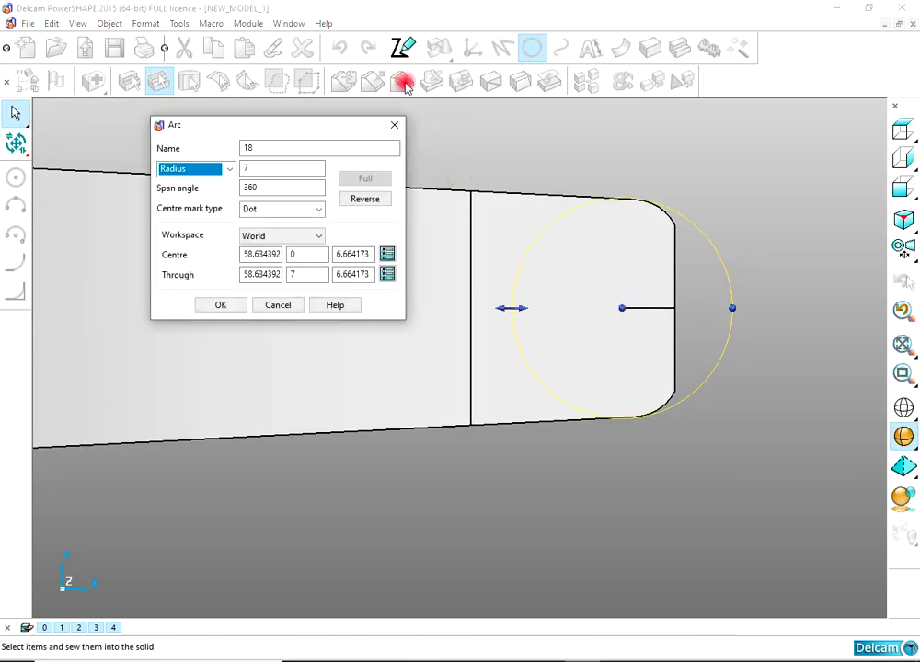
click(204, 167)
click(195, 195)
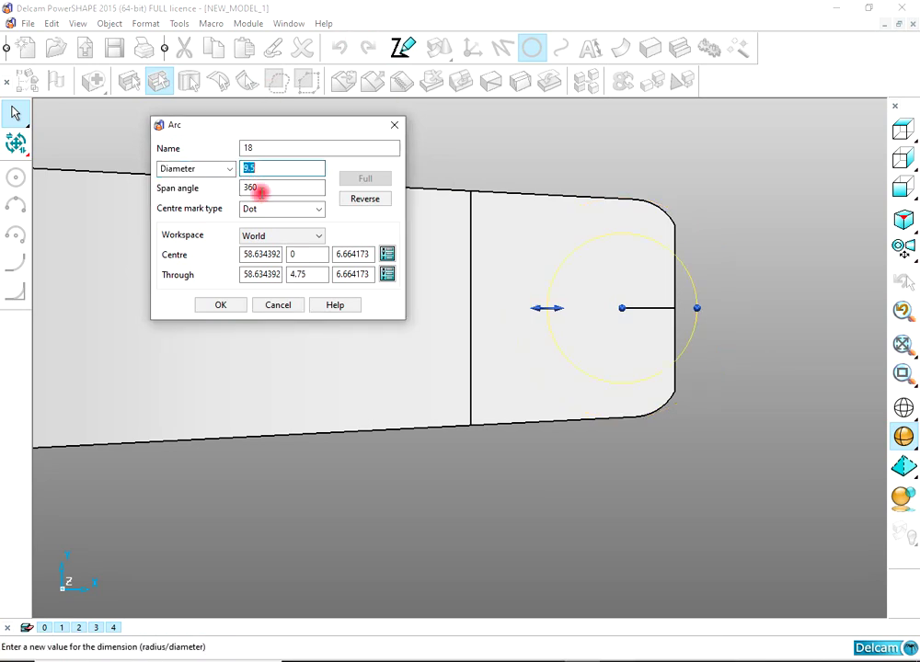
click(222, 305)
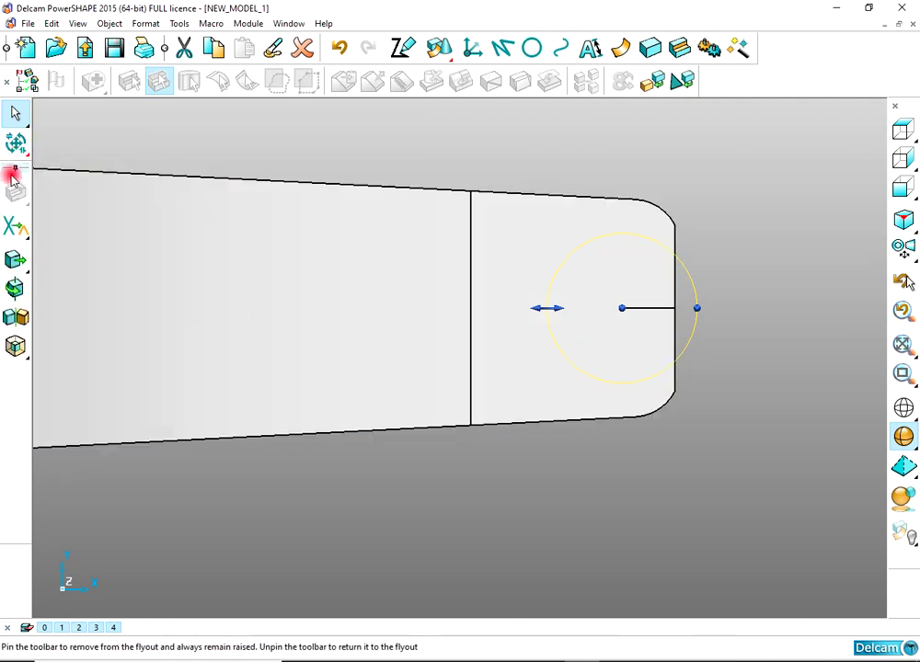
Step: Move the circle by -4.75 along X and delete the construction line
click(15, 260)
click(671, 485)
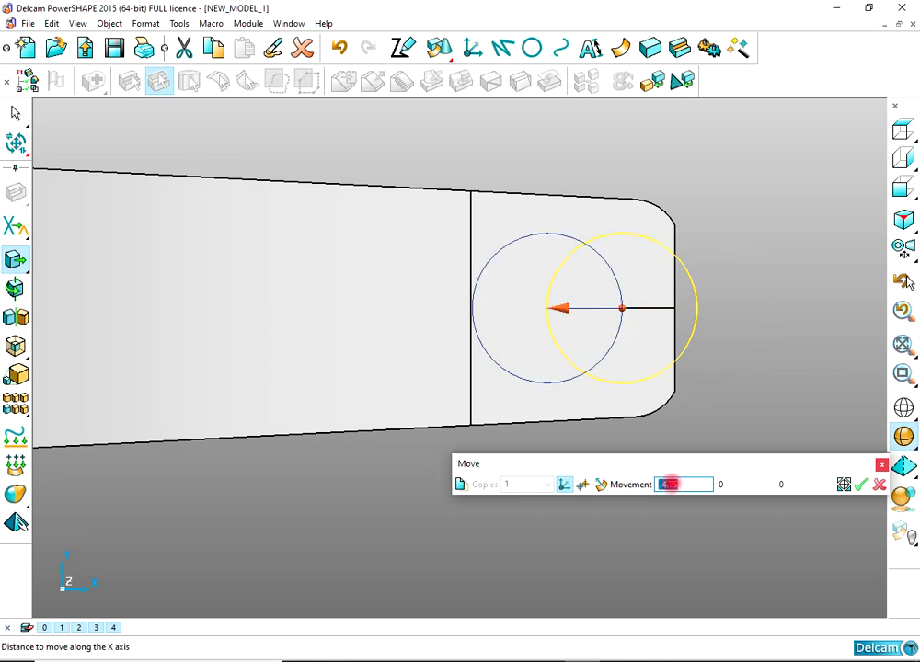
click(879, 486)
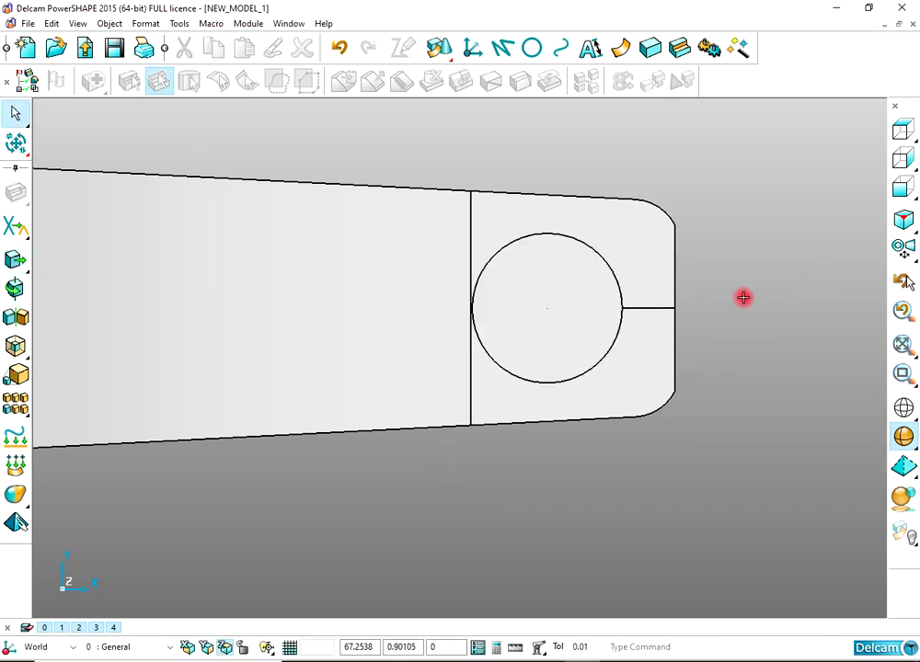
click(653, 308)
key(Delete)
Step: Extrude the circle at the narrow end upward by 60 into a solid cylinder
middle_drag(761, 188, 405, 175)
click(907, 128)
scroll(810, 224, up, 4)
scroll(503, 257, up, 2)
shift+middle_drag(506, 253, 515, 195)
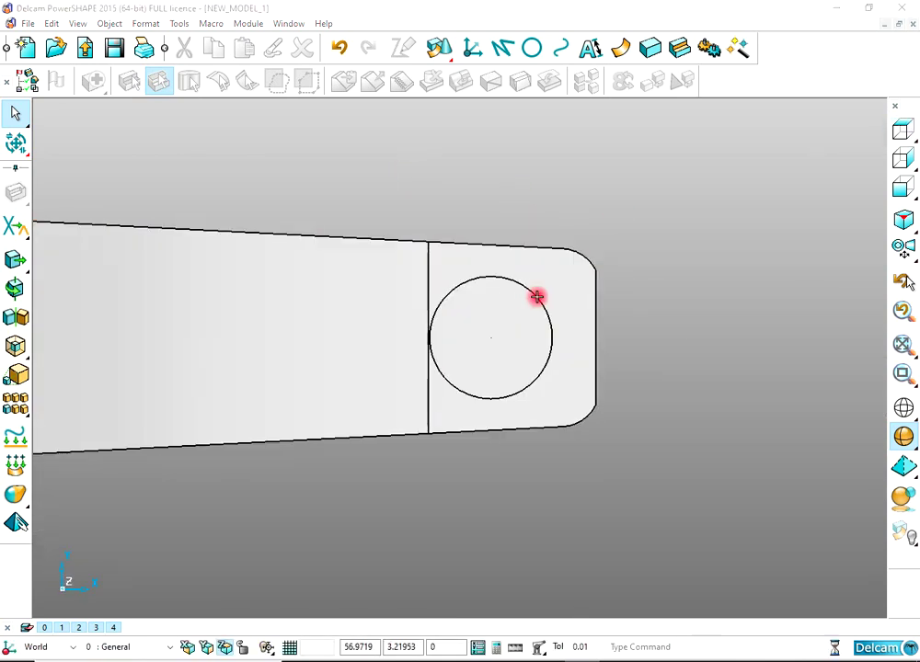
click(904, 217)
scroll(498, 315, up, 5)
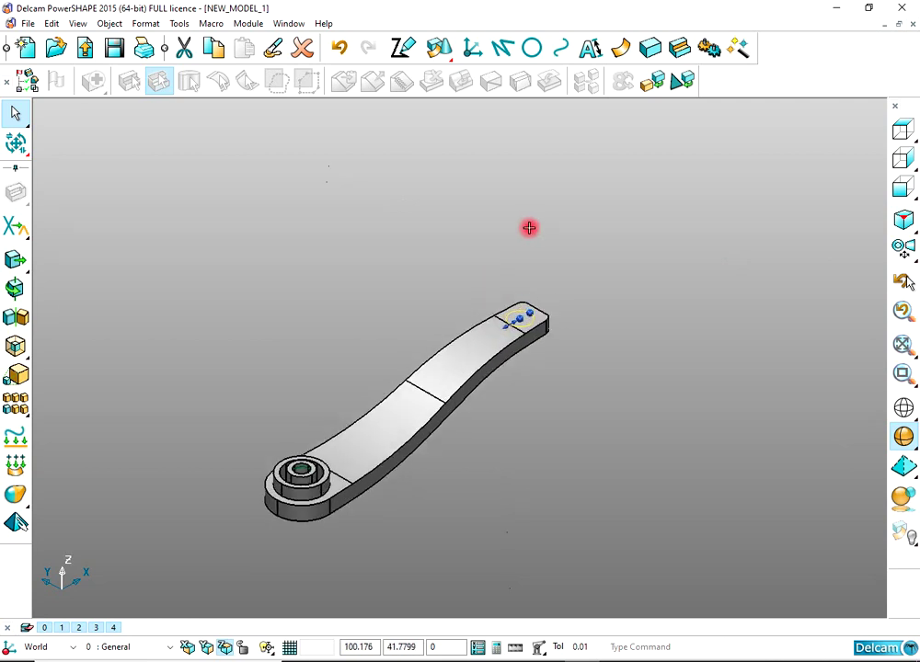
click(649, 47)
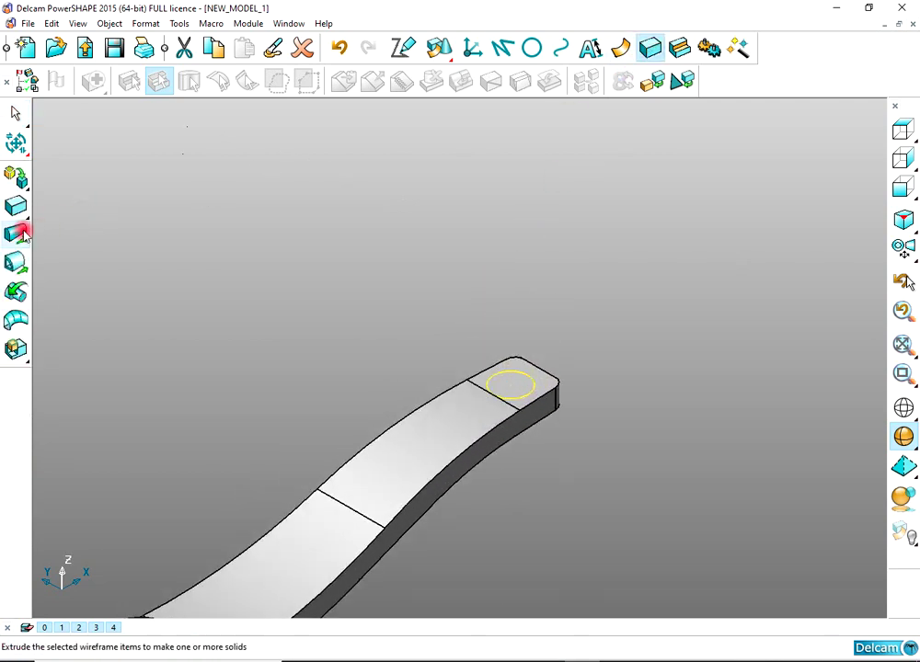
click(18, 232)
scroll(535, 245, up, 3)
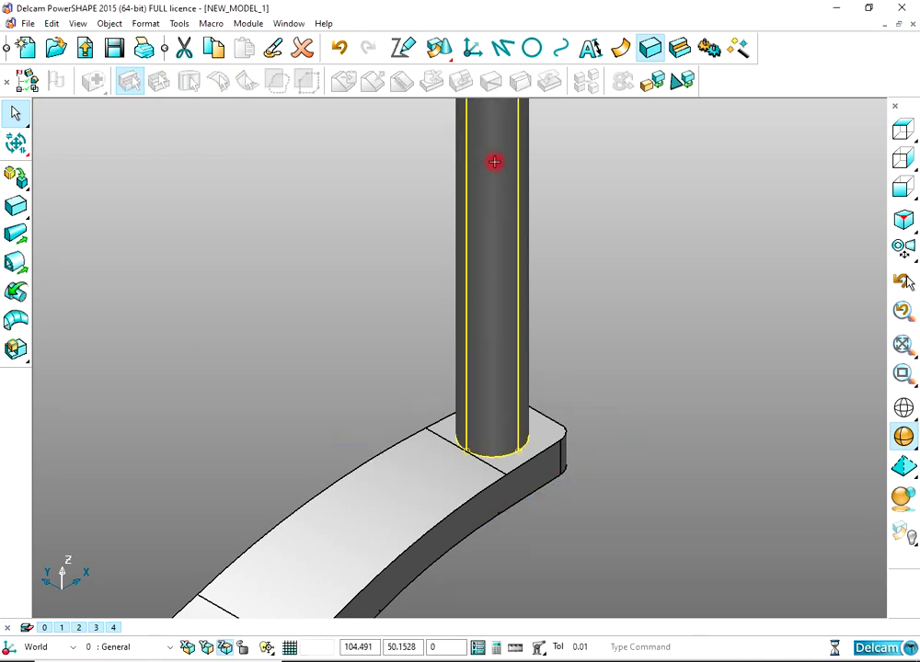
Step: Set the cylinder's extrusion length to 5 and add it to the arm solid
double_click(493, 302)
double_click(688, 246)
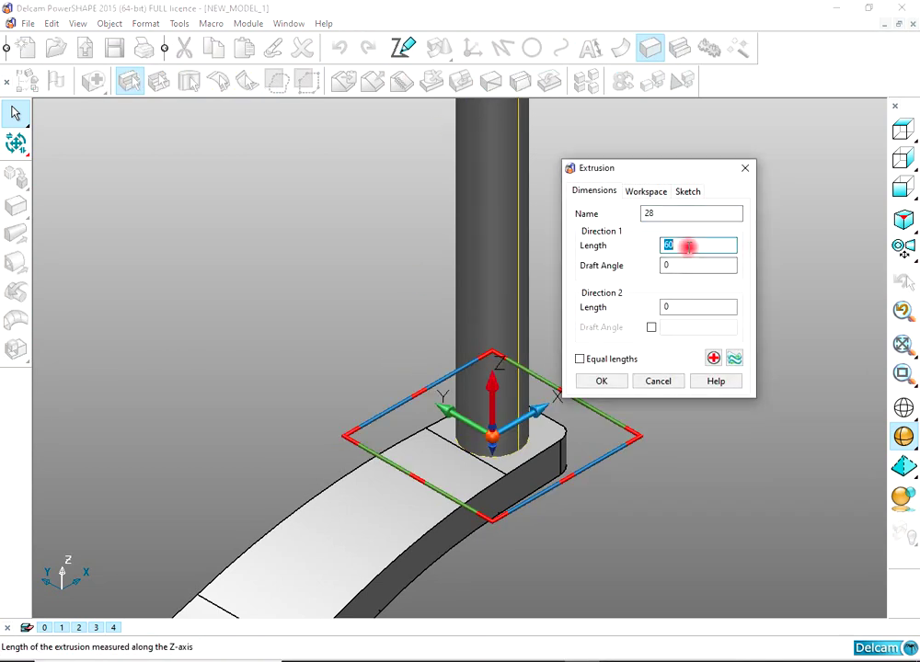
text(5)
key(Return)
click(604, 380)
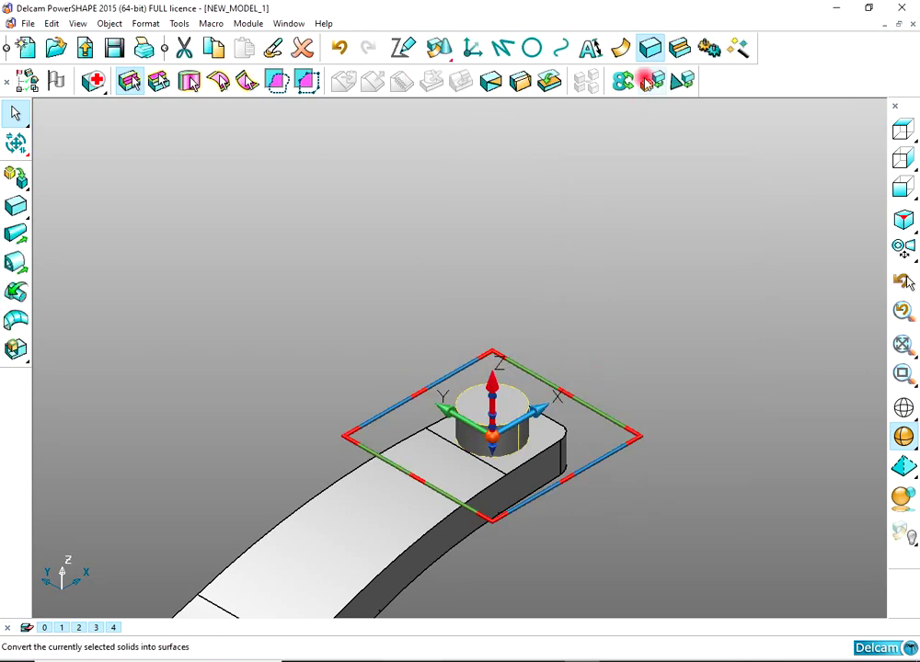
click(442, 279)
scroll(543, 381, up, 2)
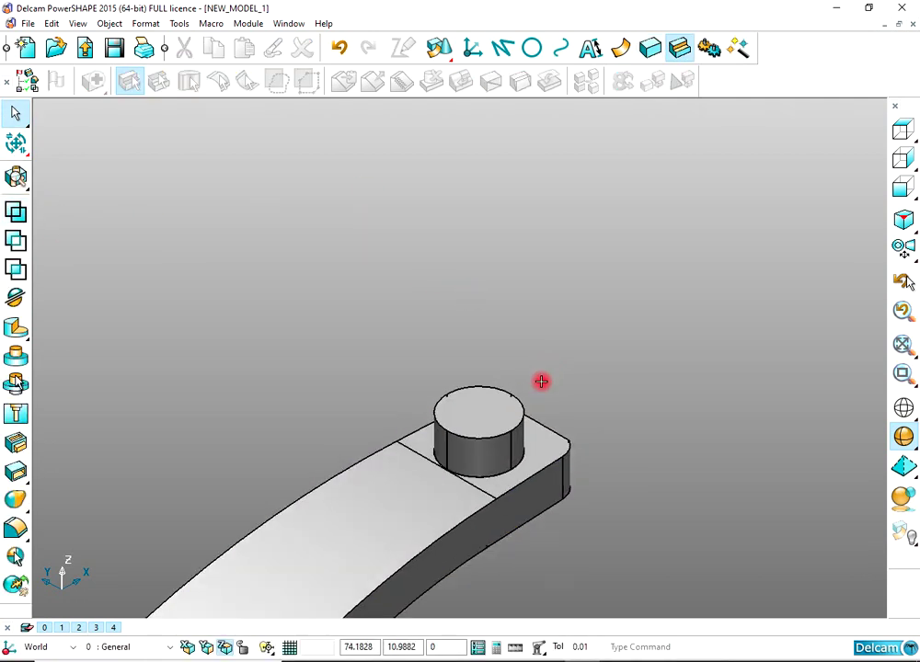
Step: Draw a circle of radius 4 centred on the top face of the narrow end's boss
shift+middle_drag(543, 379, 587, 287)
click(532, 47)
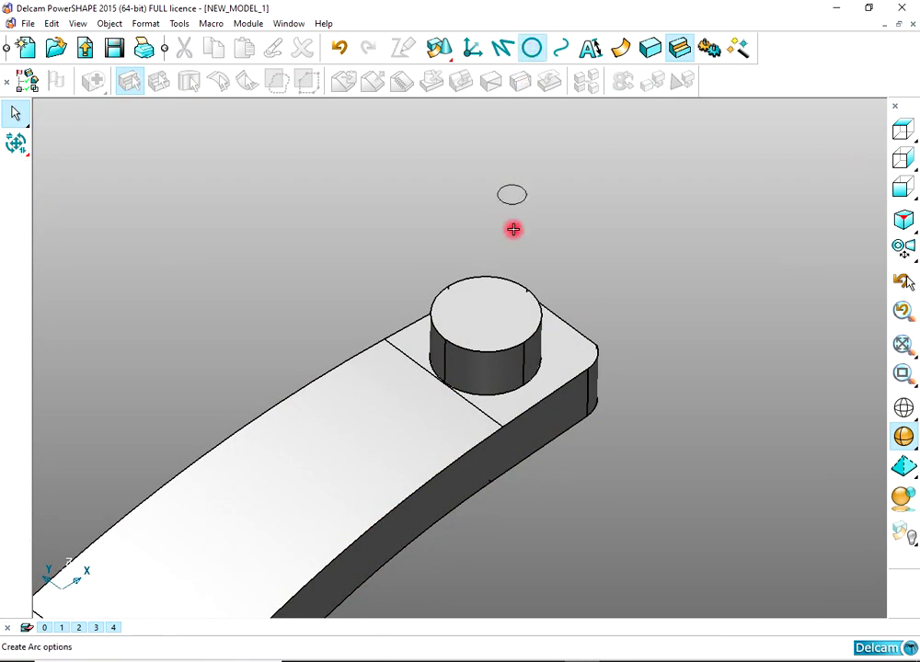
scroll(493, 318, up, 2)
right_click(586, 205)
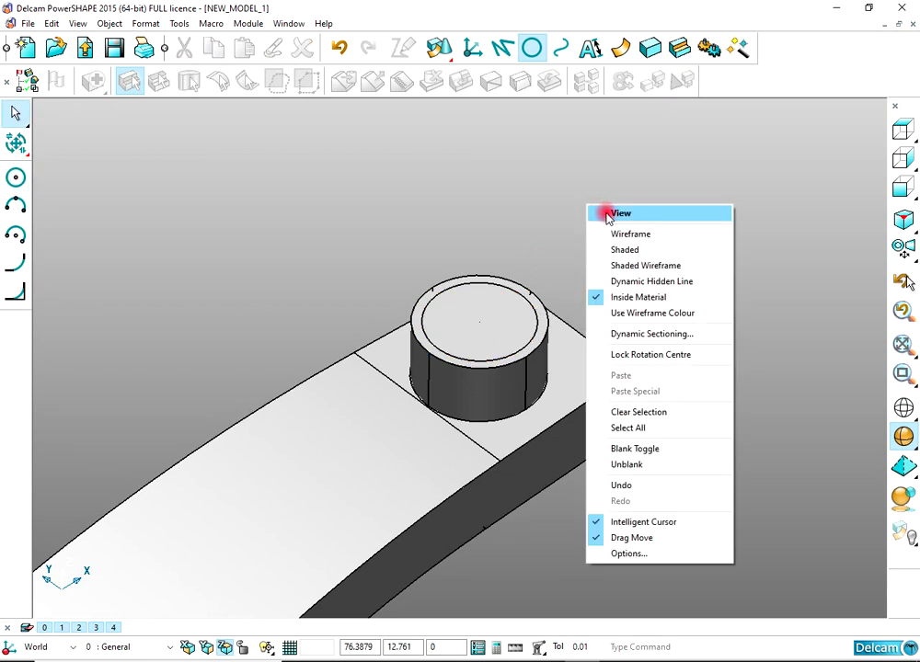
click(513, 275)
Step: Size the circle on the boss's top face by diameter and reduce it
double_click(500, 285)
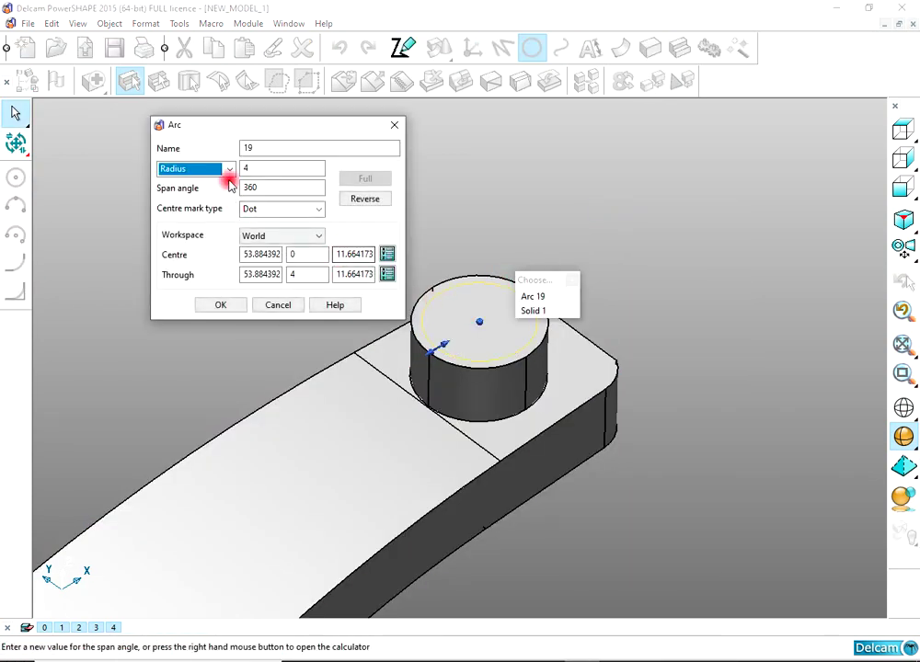
click(227, 170)
click(211, 196)
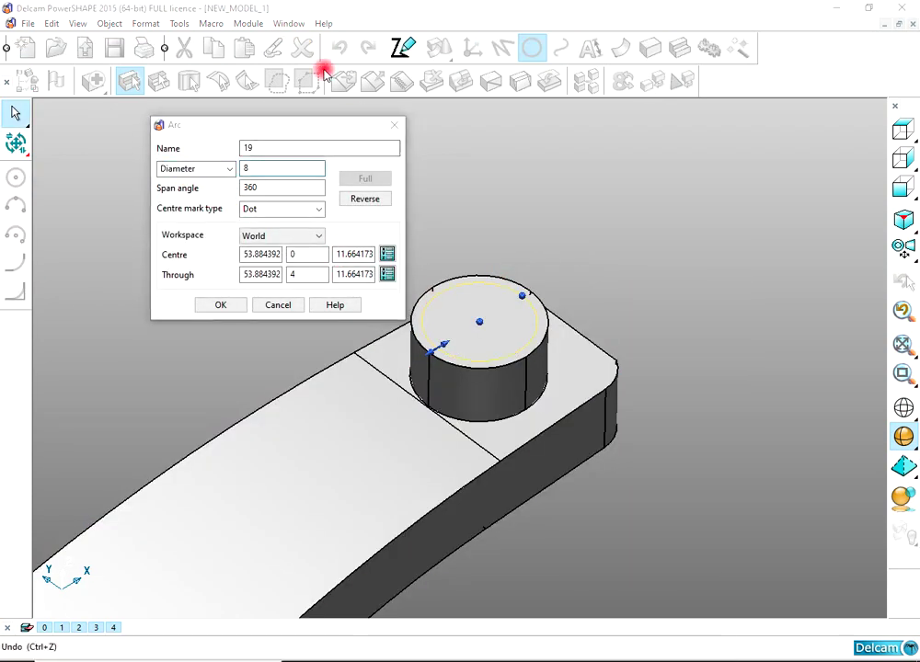
double_click(291, 166)
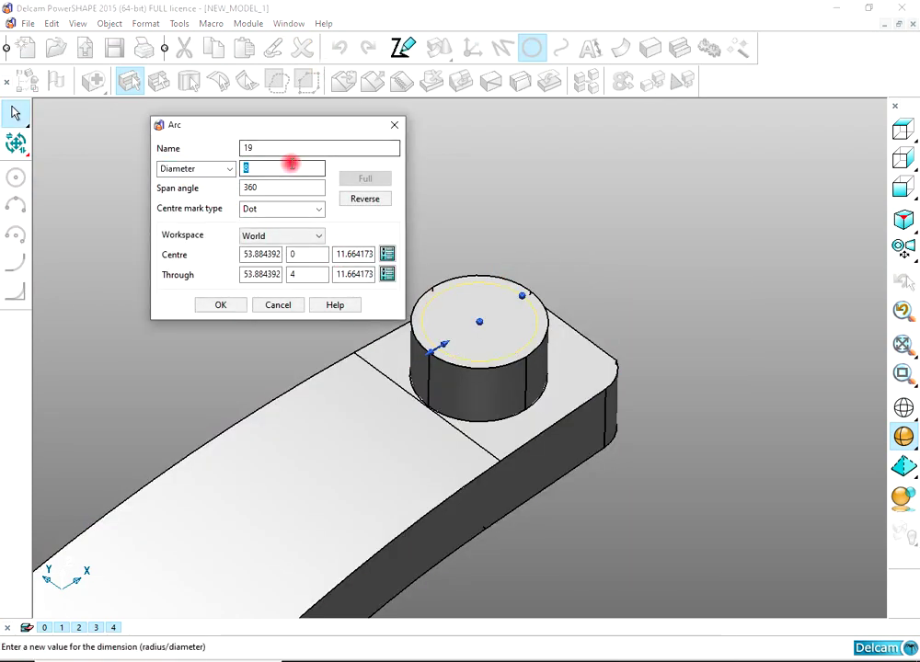
click(225, 304)
Step: Cut the circle on the narrow end's boss through the whole solid using a Through type Solid Cut
click(678, 49)
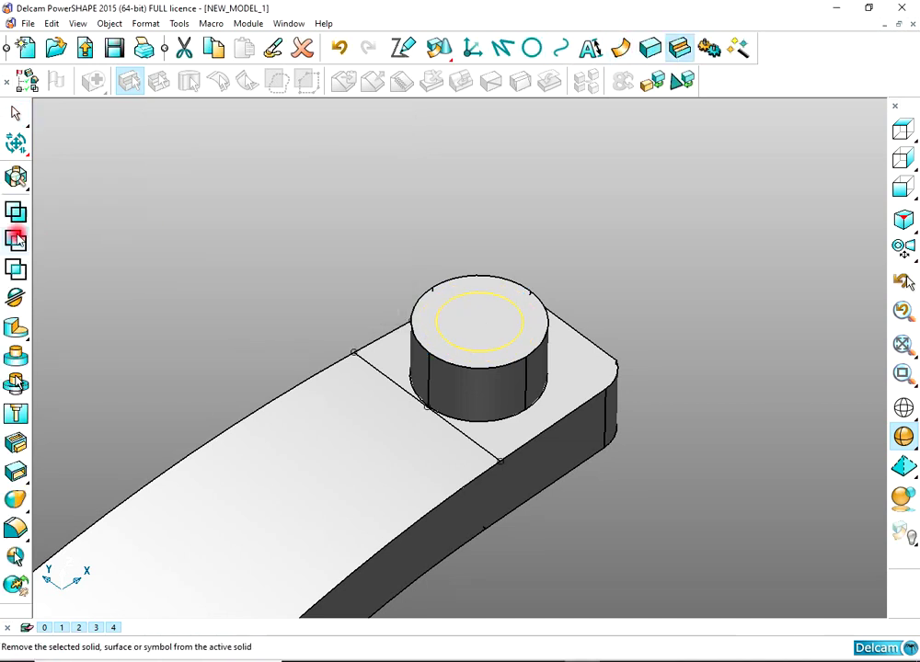
click(126, 163)
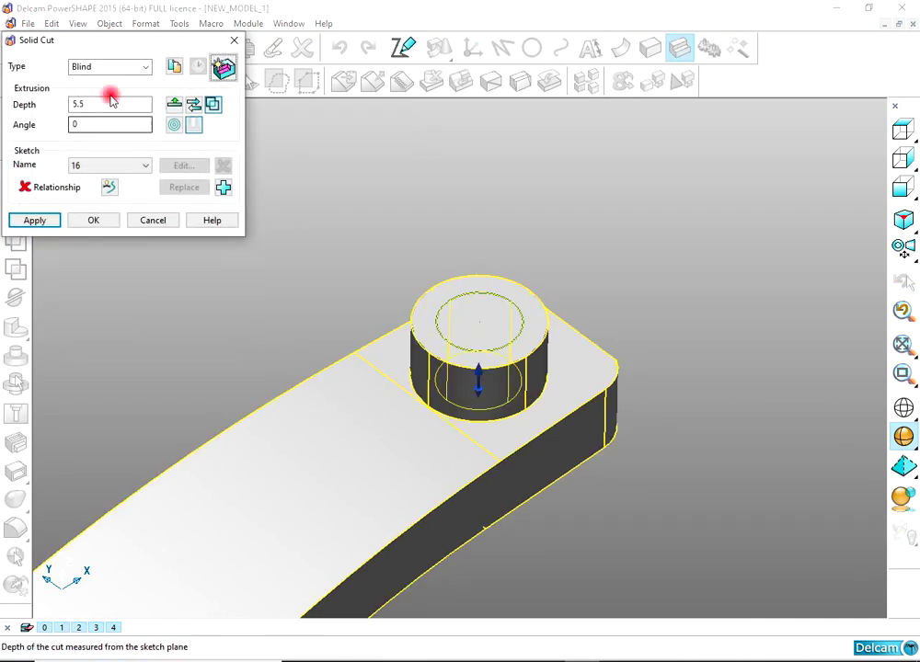
click(108, 66)
click(108, 95)
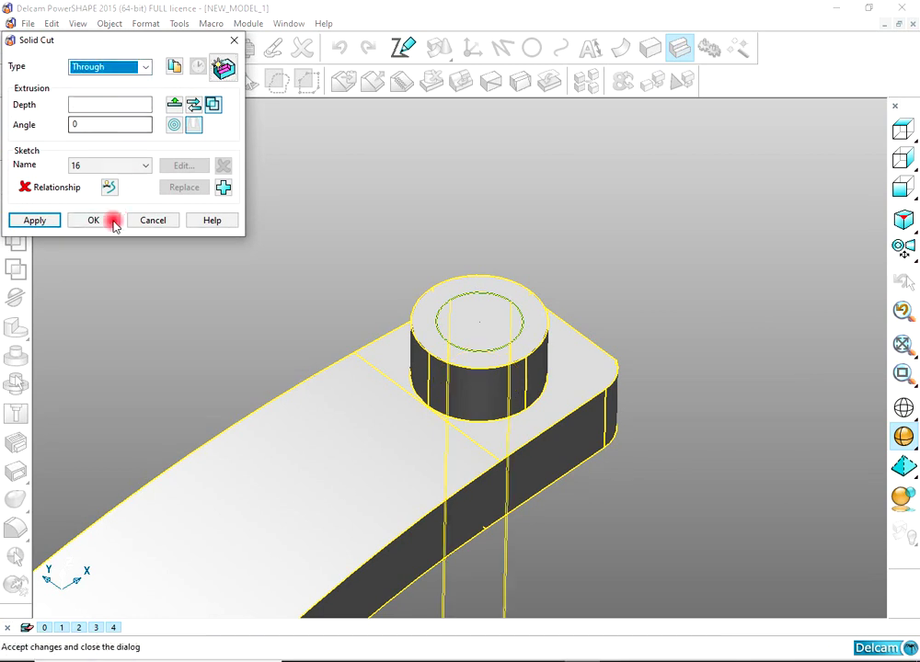
click(53, 222)
click(151, 221)
Step: Draw an ellipse centred on the hole in the arm's underside, with major axis 9.5, minor axis 9 and 10 points per quadrant
scroll(548, 370, down, 2)
mouse_move(548, 370)
middle_down()
mouse_move(403, 386)
mouse_move(545, 380)
mouse_move(565, 313)
mouse_move(577, 325)
mouse_move(546, 350)
middle_up()
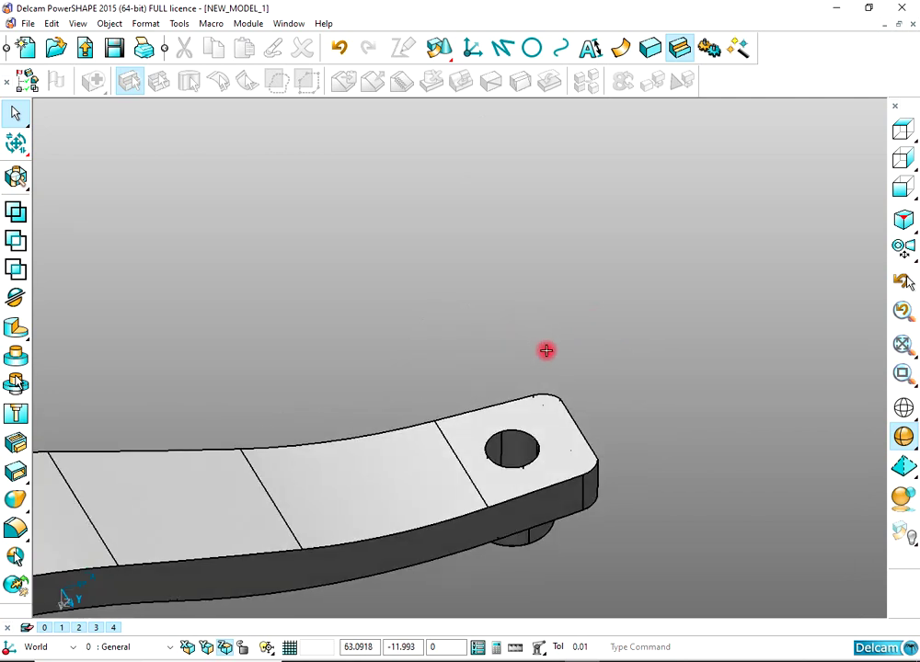
scroll(546, 351, up, 3)
click(560, 48)
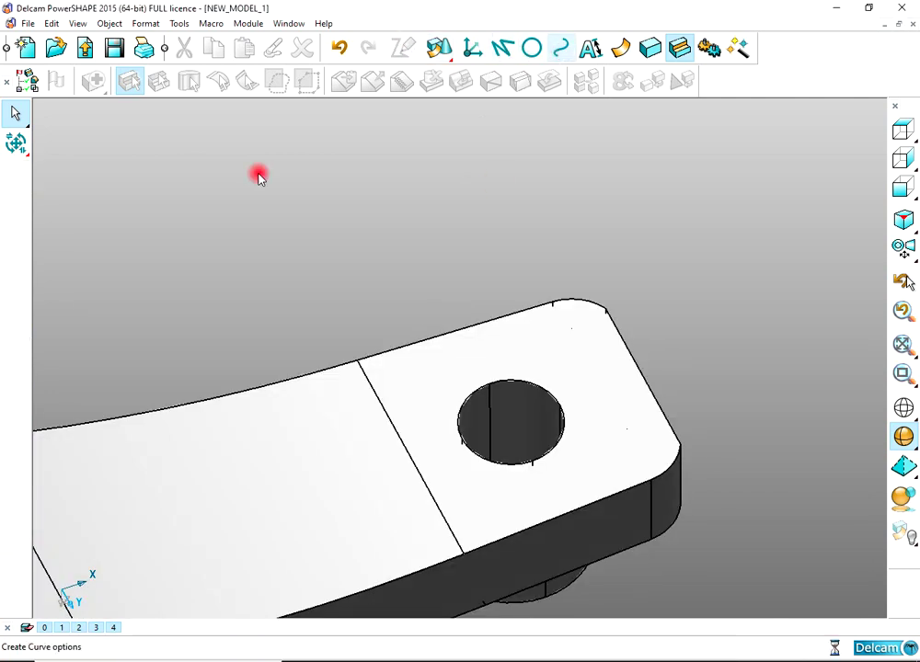
click(15, 264)
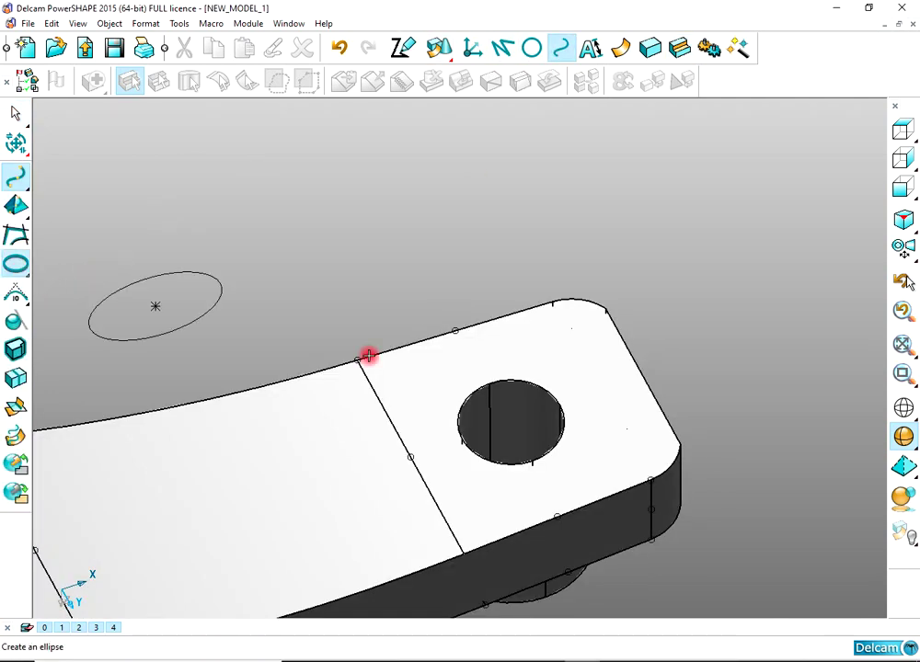
click(512, 421)
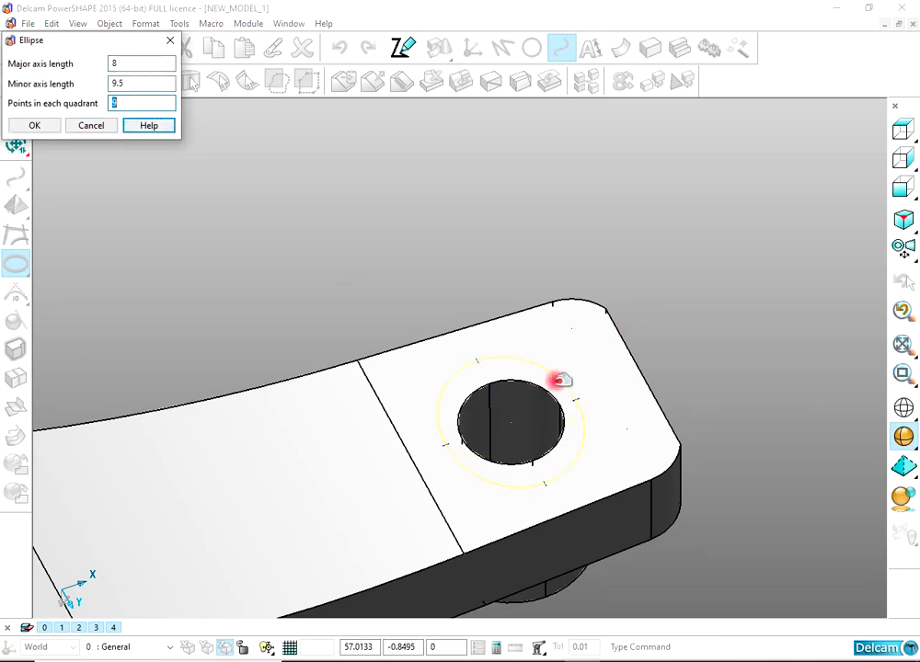
middle_drag(558, 378, 460, 386)
double_click(138, 83)
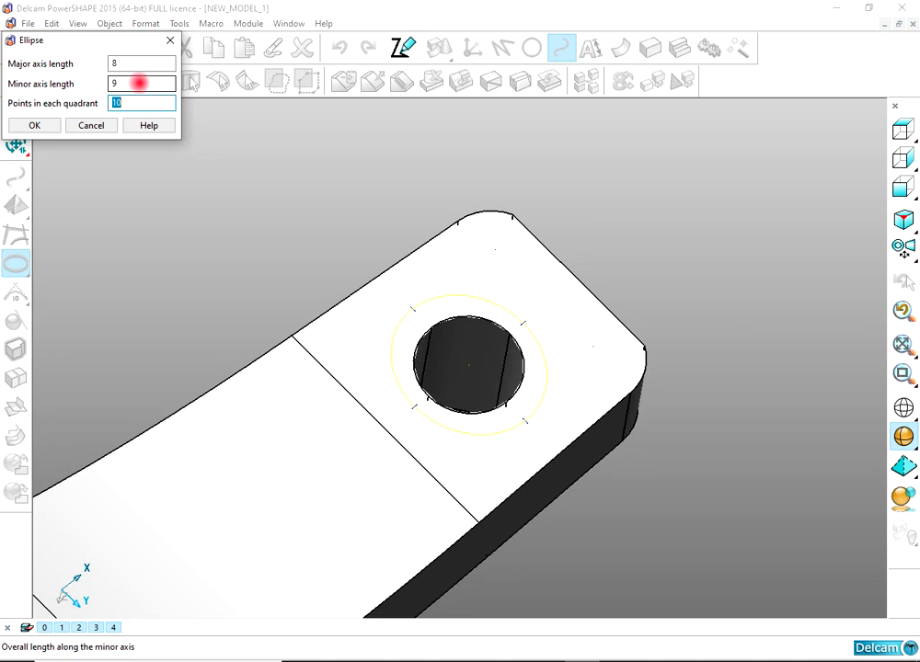
middle_drag(425, 164, 390, 253)
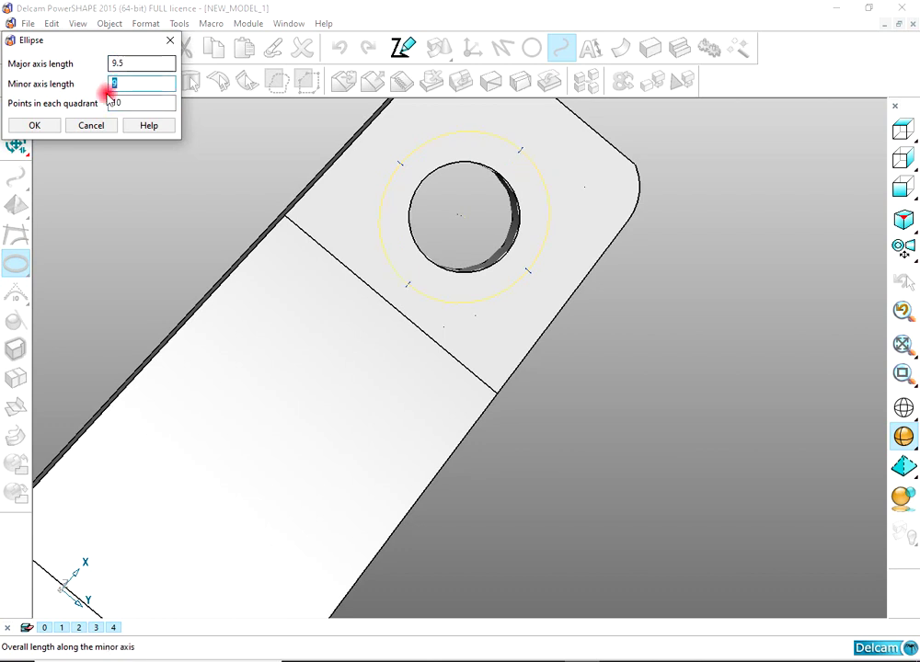
click(50, 126)
Step: Cut a blind recess 3.4 deep into the arm's underside from the ellipse around the hole
scroll(675, 276, down, 3)
right_click(663, 222)
click(684, 237)
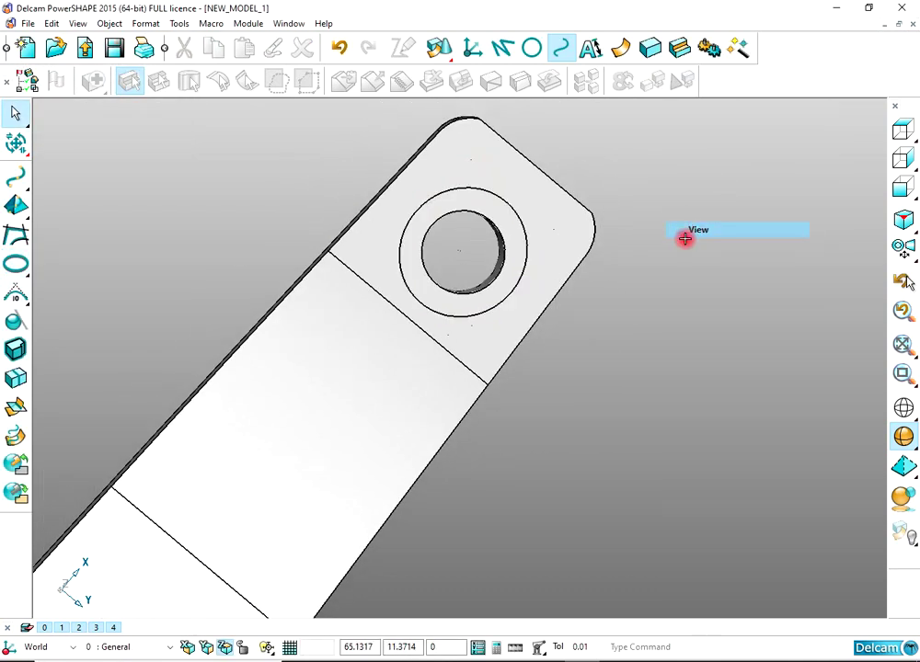
middle_drag(685, 238, 509, 273)
click(508, 262)
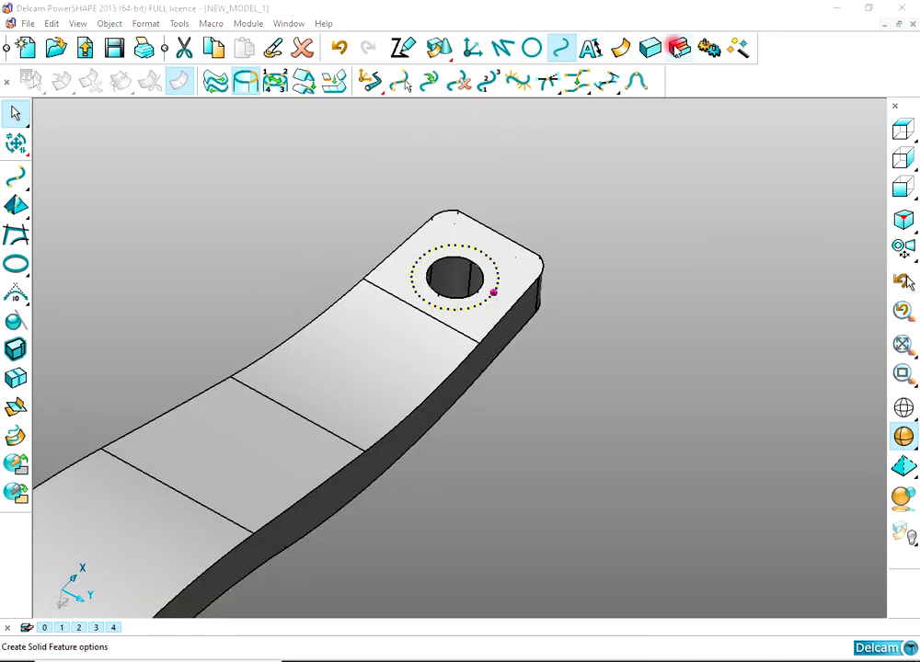
click(679, 47)
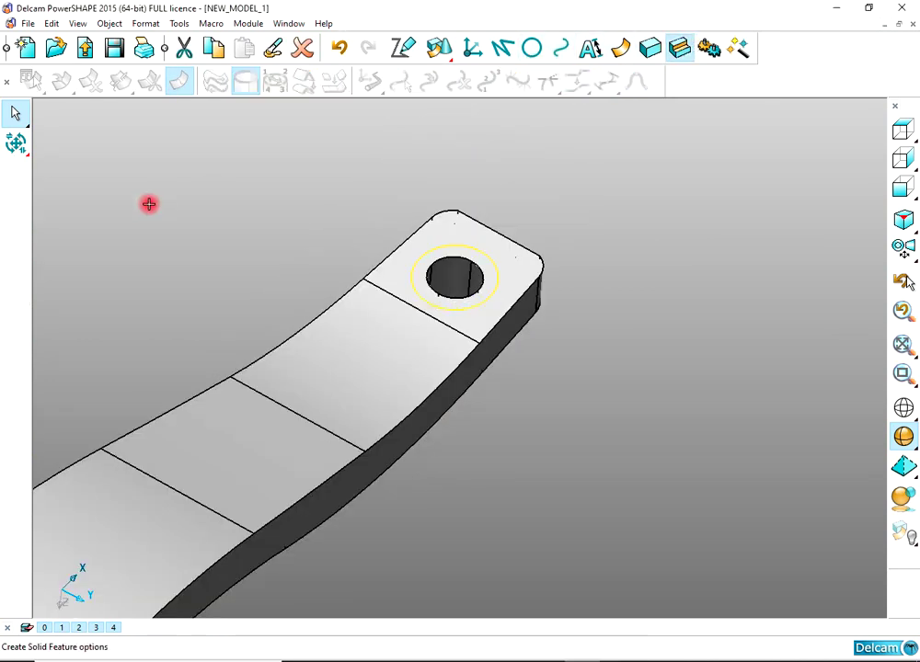
click(16, 328)
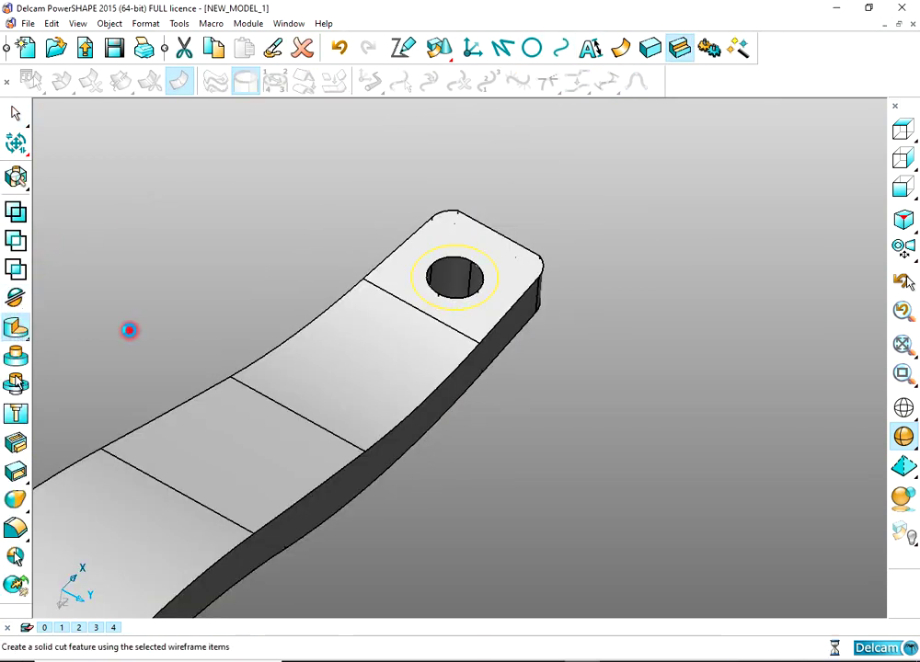
click(378, 313)
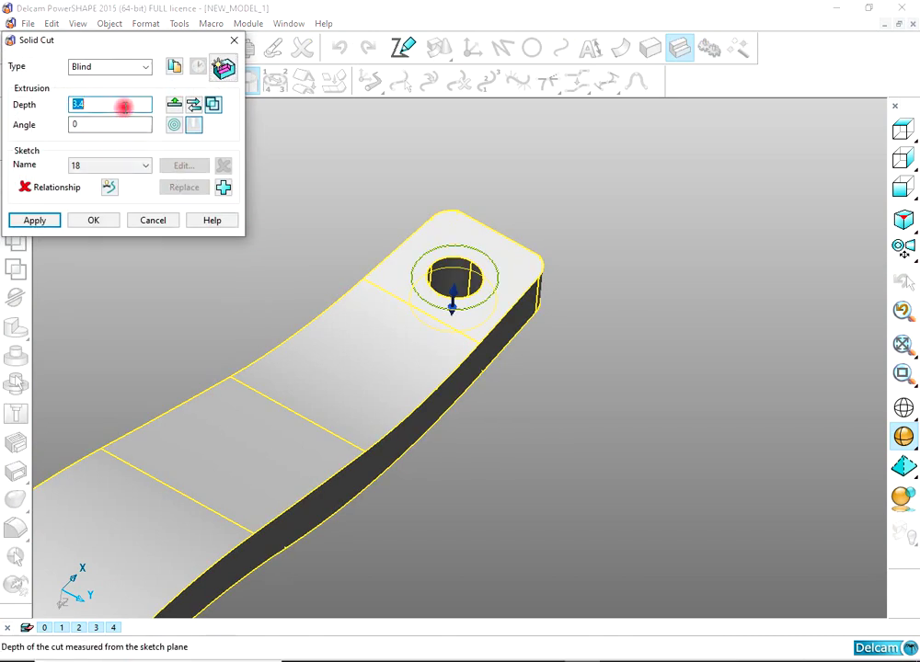
click(44, 226)
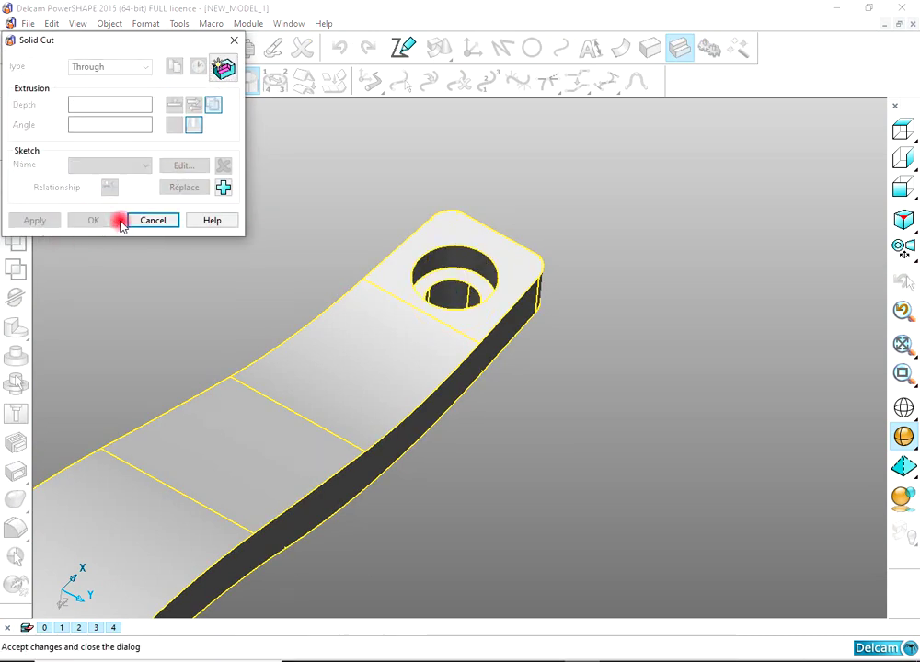
click(158, 224)
click(320, 191)
Step: Undo the last change, and create a copy of the sketch used by the solid's base extrusion
scroll(323, 190, down, 4)
middle_drag(350, 245, 415, 353)
click(337, 45)
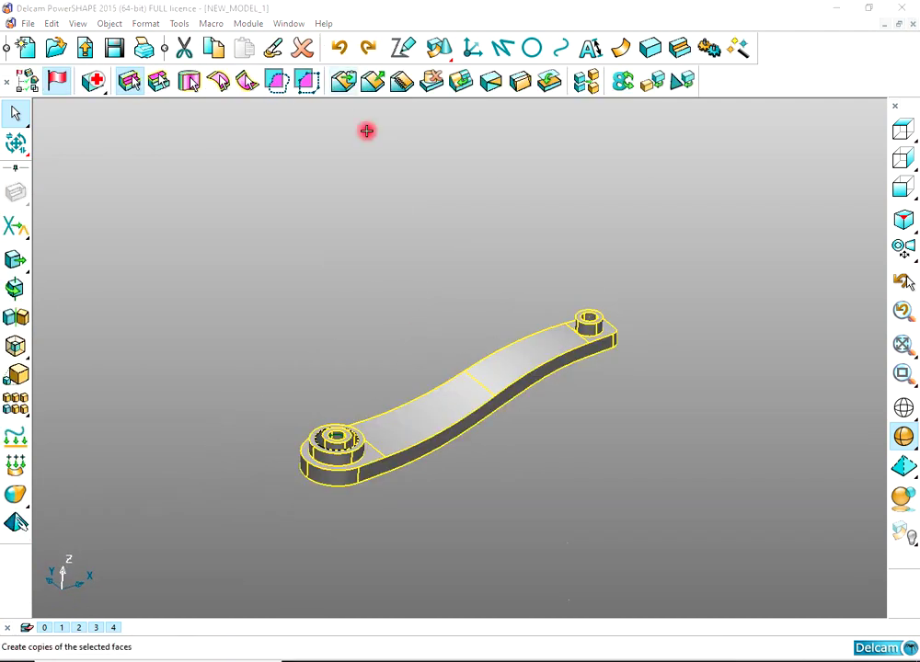
click(27, 81)
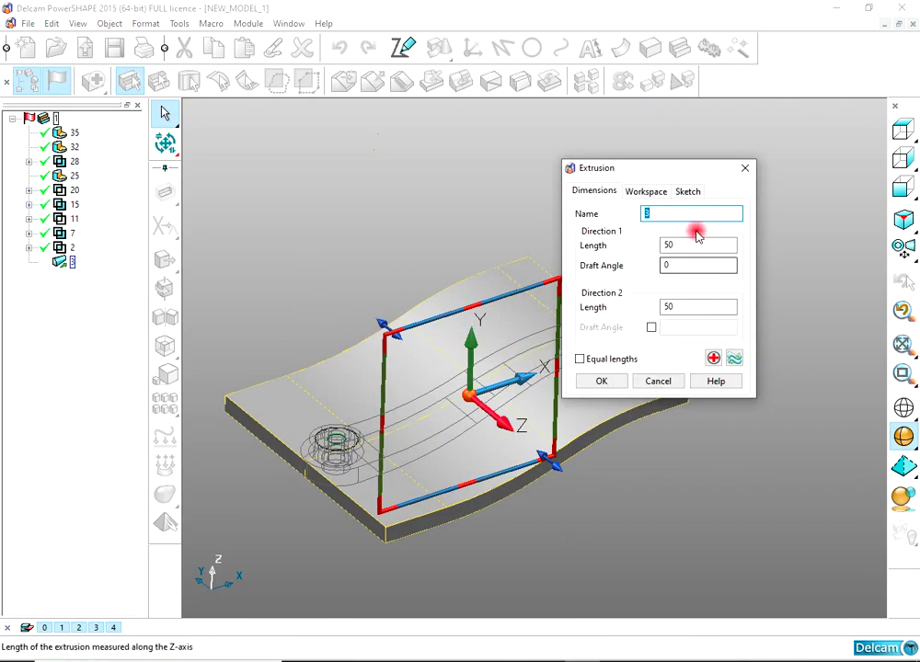
click(687, 189)
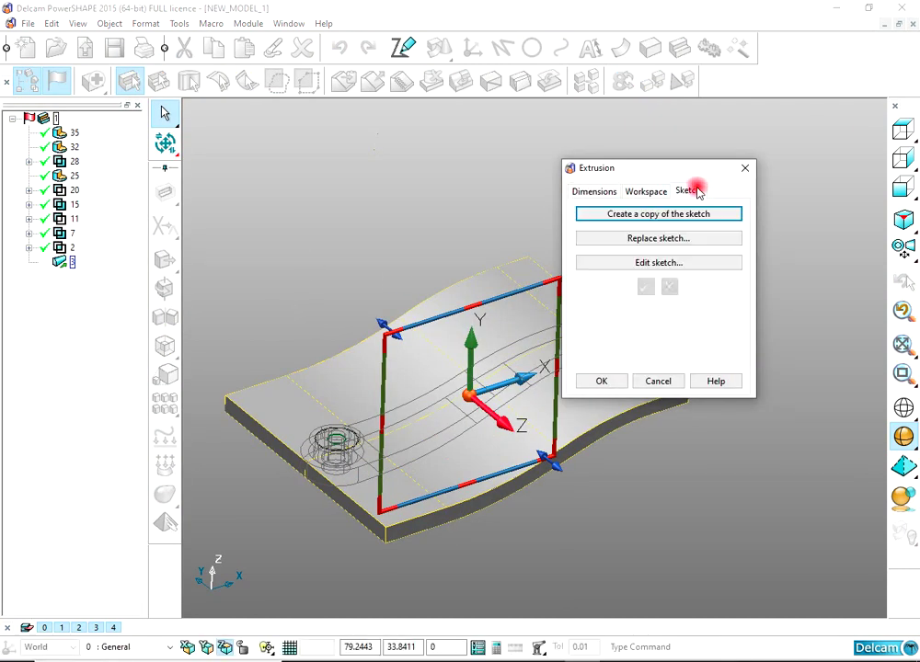
click(688, 238)
click(540, 365)
click(602, 380)
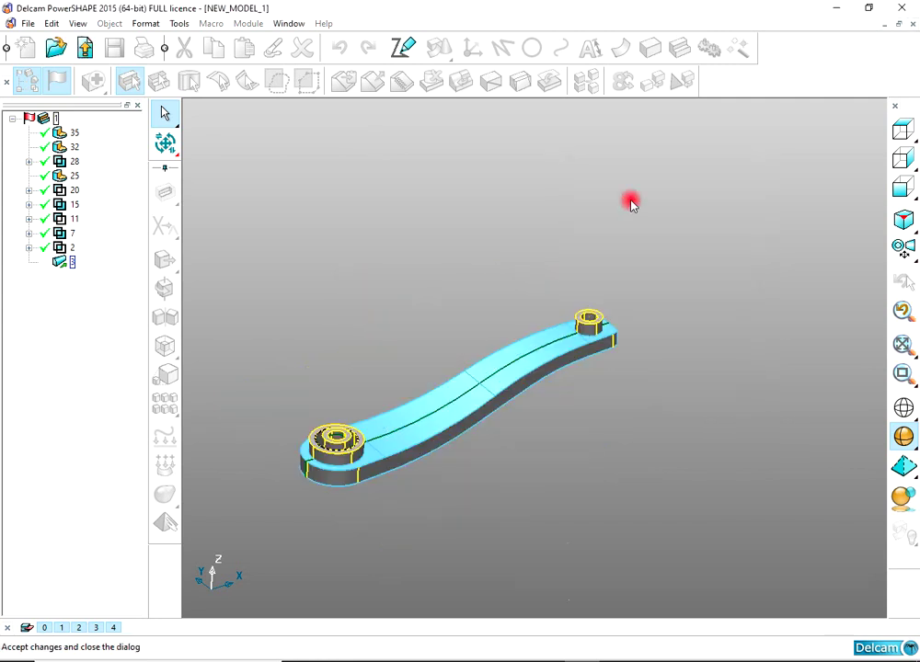
click(630, 201)
click(27, 81)
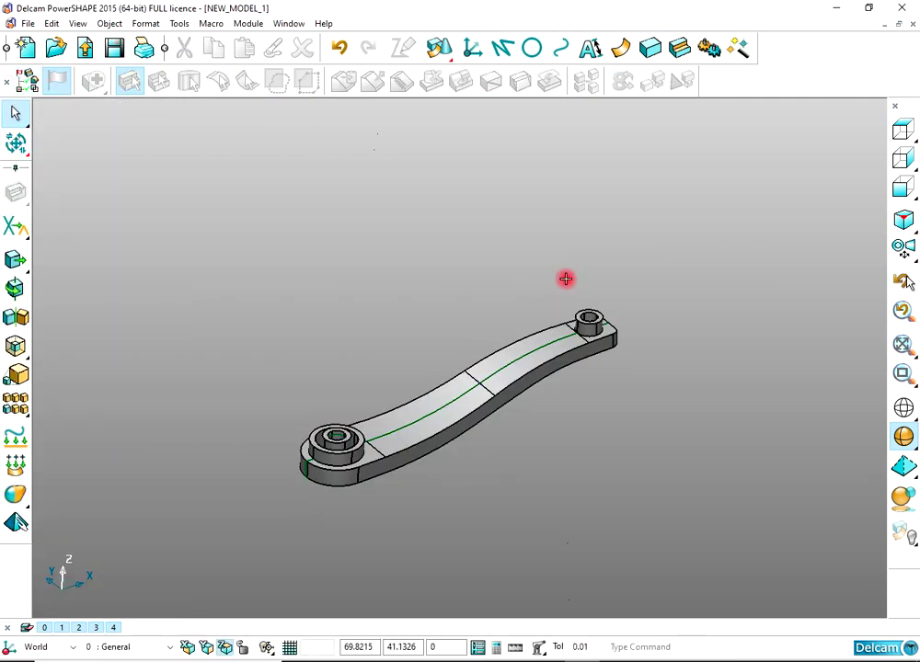
Step: Remove the lever arm solid in a side view along Y, keeping only the wireframe curves
click(901, 188)
scroll(571, 357, up, 3)
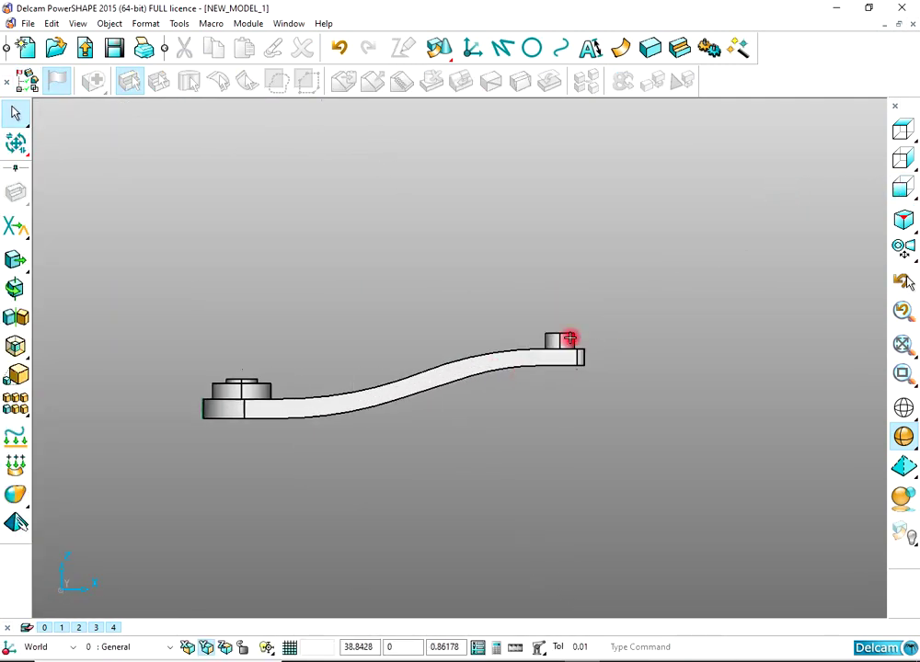
click(602, 306)
key(Delete)
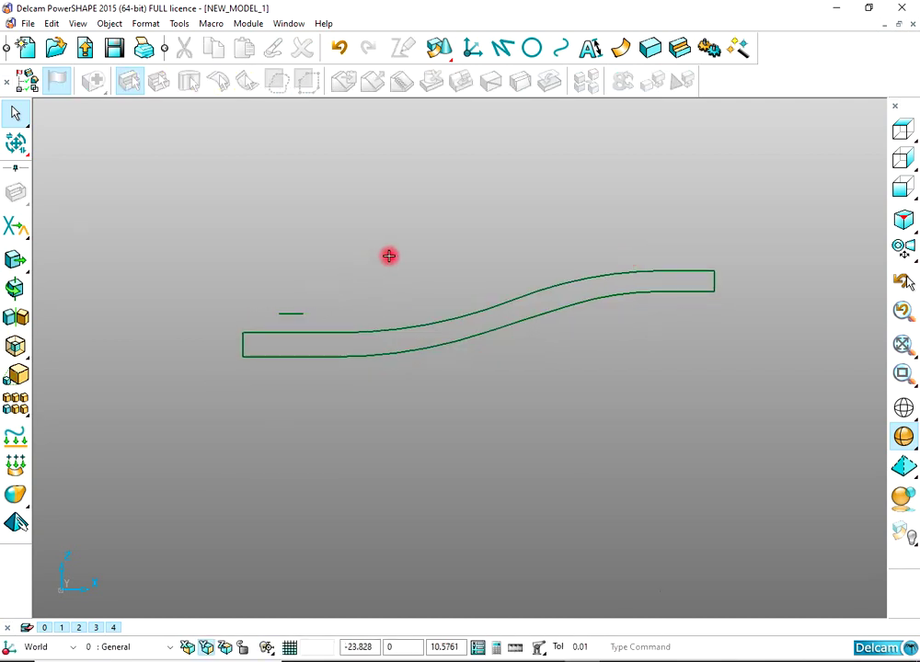
Step: Create a composite curve tracing the lower edge of the arm's outline from one end corner to the other
scroll(641, 323, up, 2)
scroll(511, 123, down, 2)
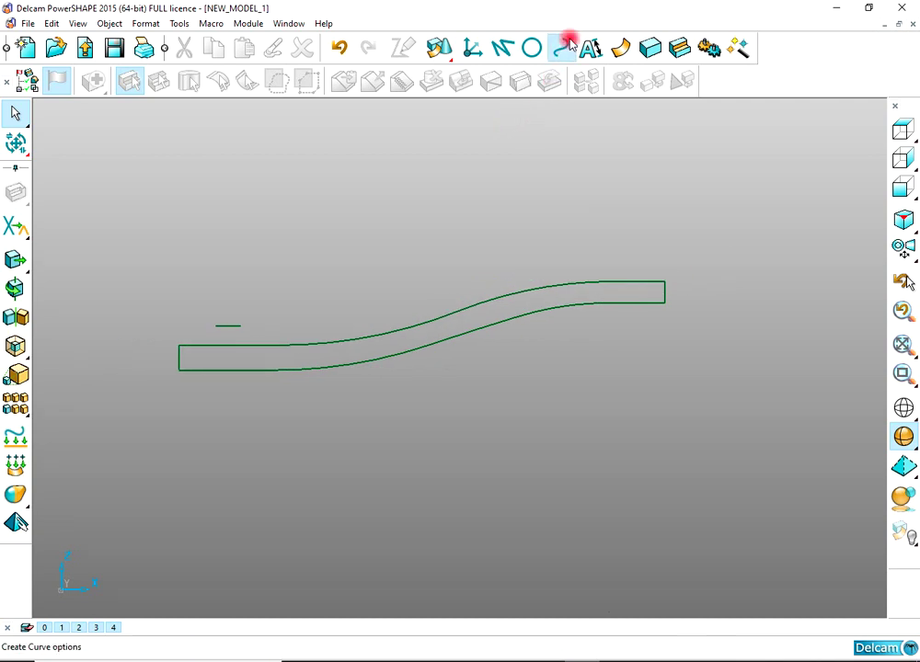
click(560, 48)
click(17, 241)
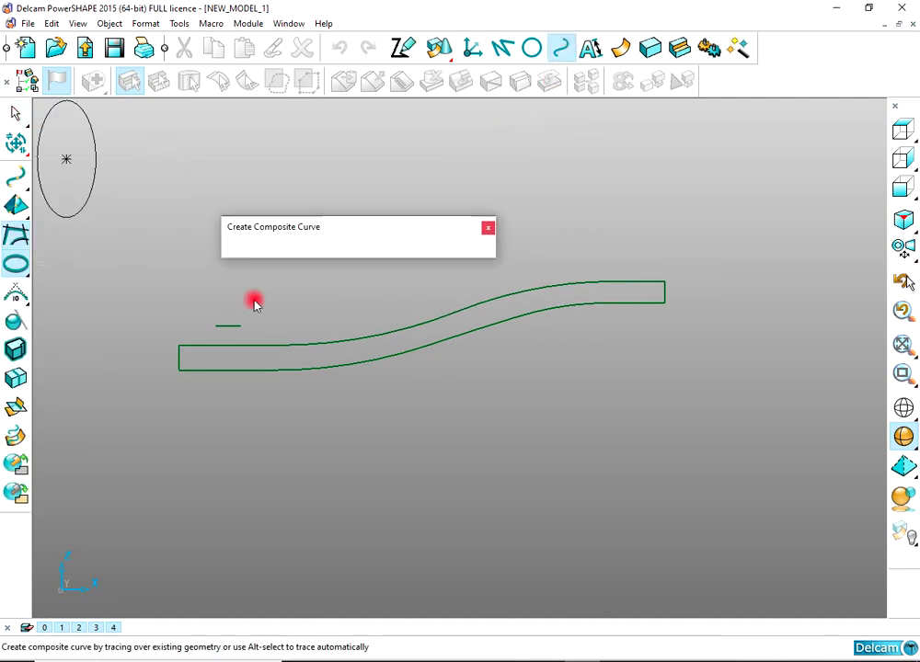
scroll(276, 350, up, 3)
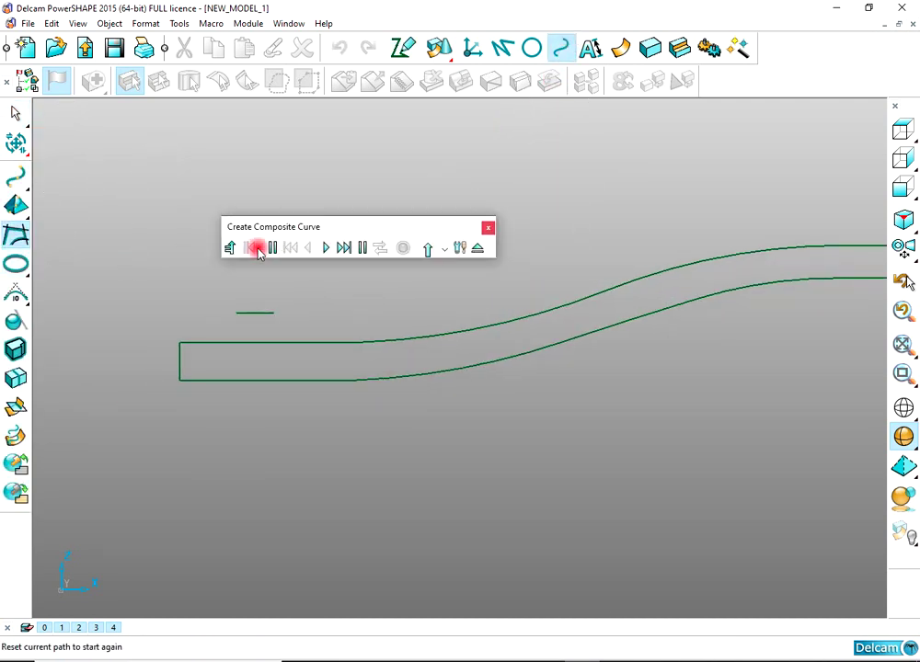
scroll(220, 365, up, 2)
click(168, 390)
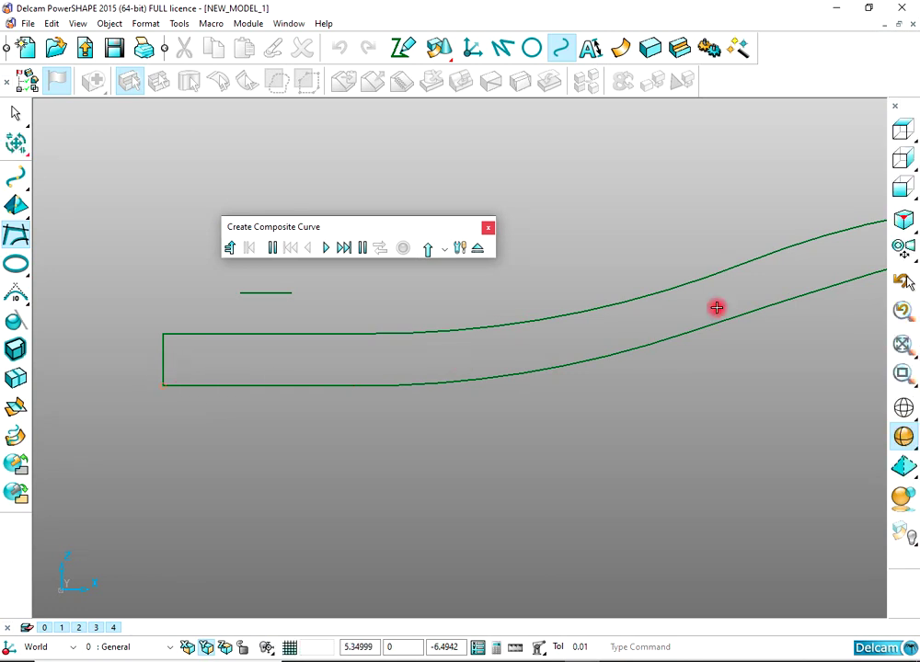
shift+middle_drag(717, 308, 355, 396)
mouse_move(712, 365)
shift+middle_down()
mouse_move(497, 365)
mouse_move(503, 355)
shift+middle_up()
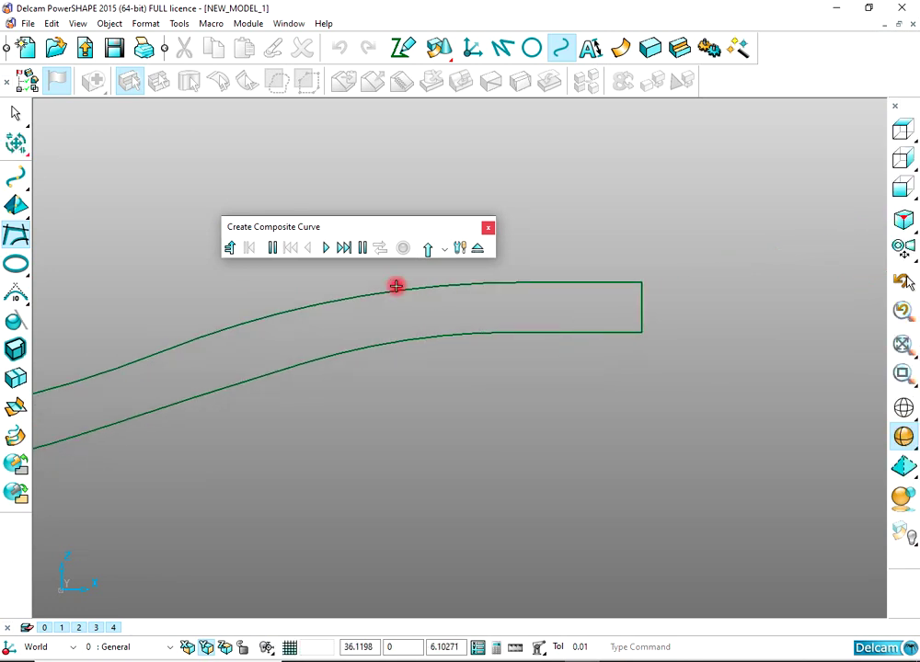
click(640, 333)
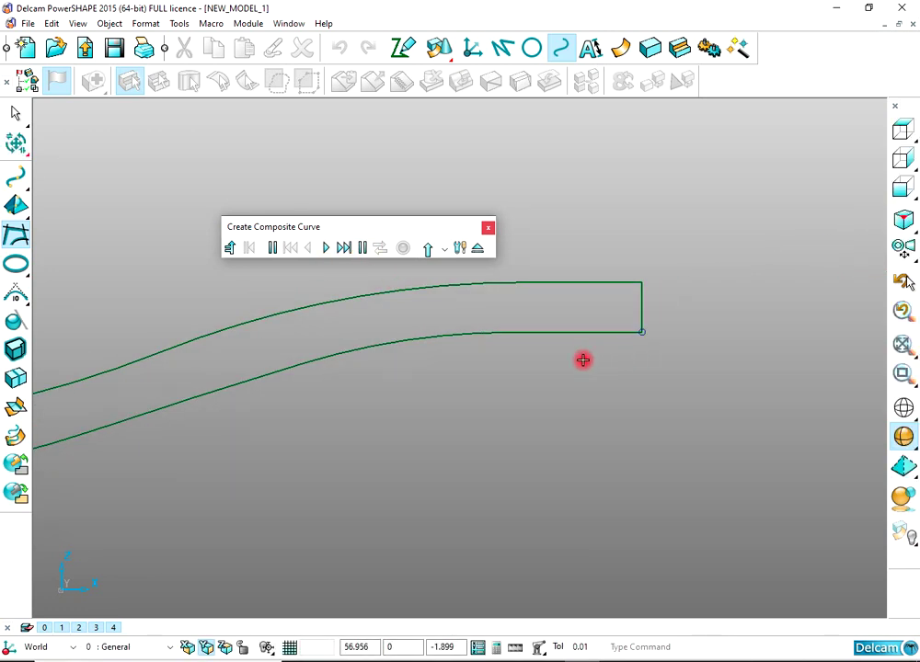
scroll(425, 361, down, 1)
click(403, 248)
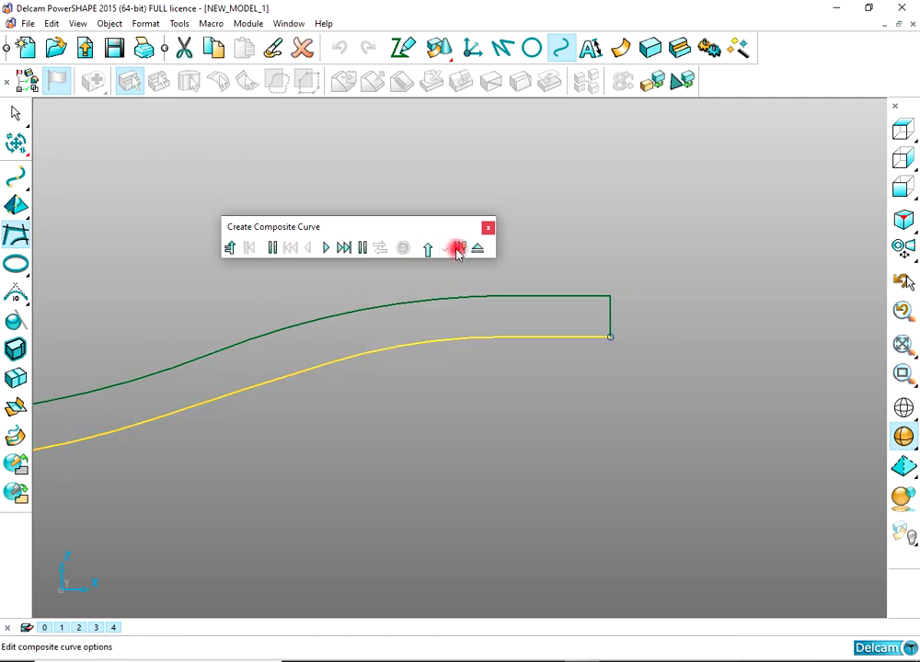
click(482, 251)
Step: Delete the original closed arm outline, keeping the traced lower curve
click(554, 299)
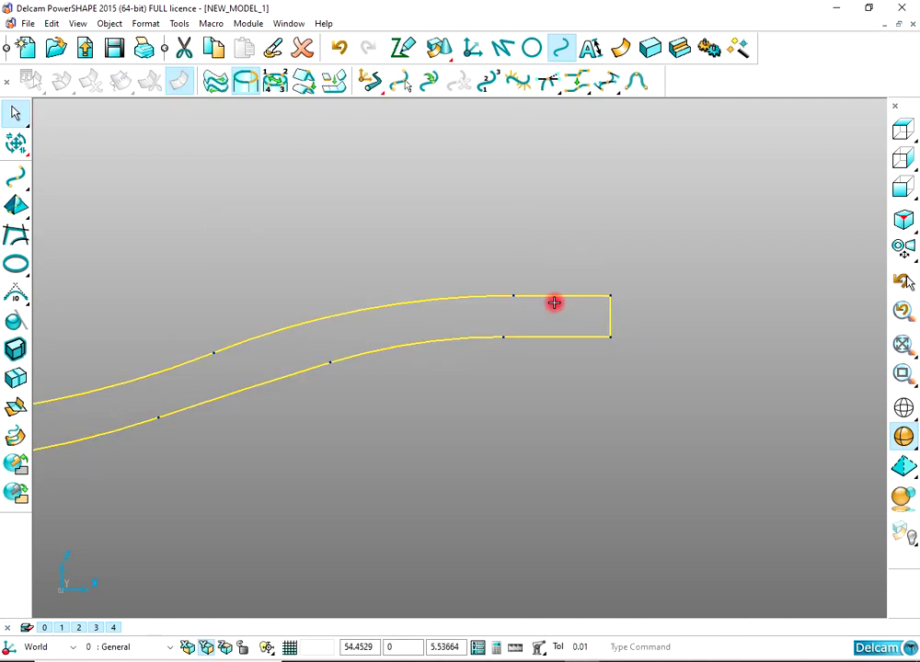
key(Delete)
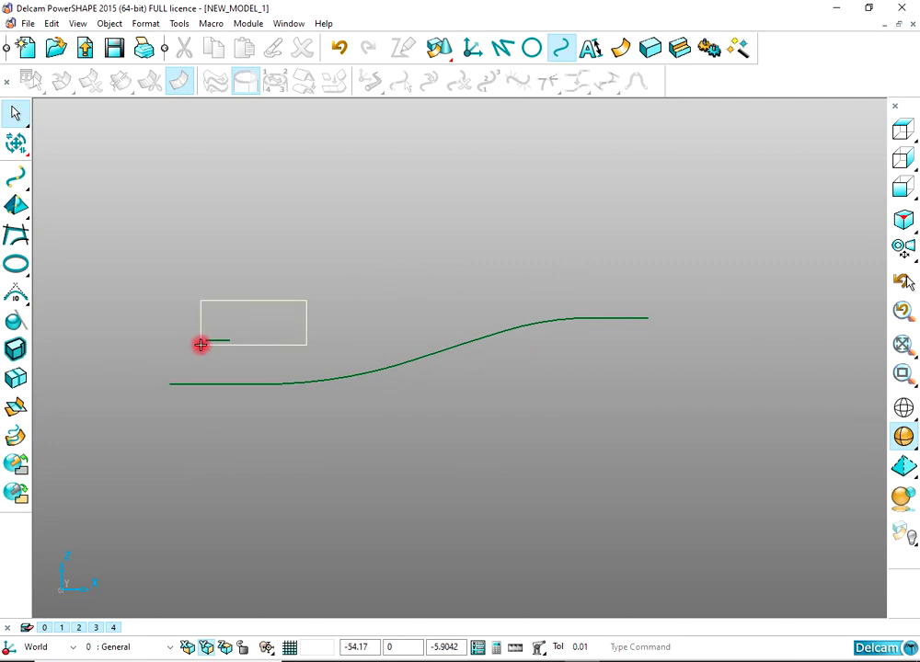
Step: Draw a horizontal straight line extending outward from the upper end of the traced curve
click(502, 47)
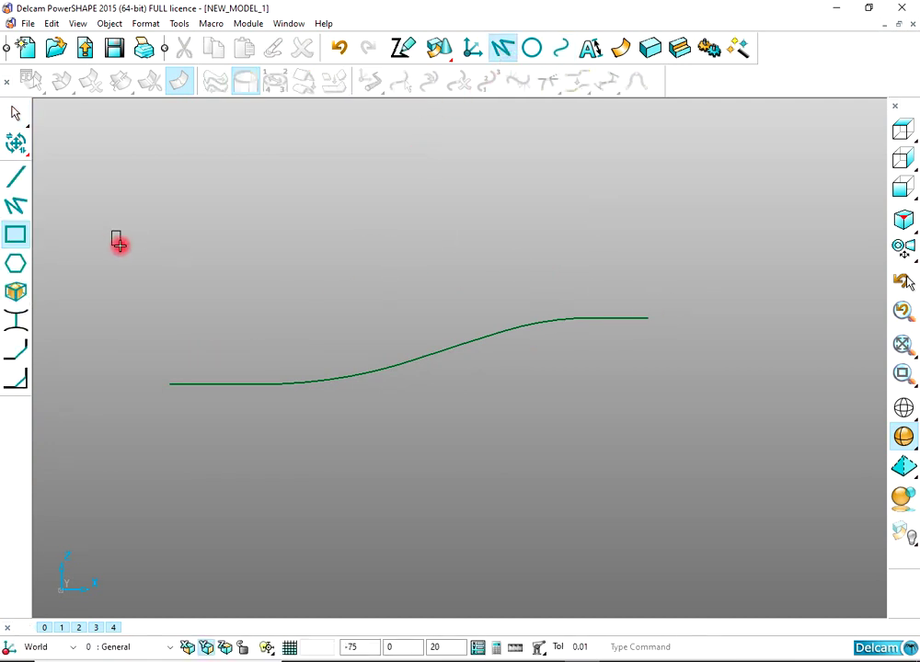
click(16, 176)
click(649, 319)
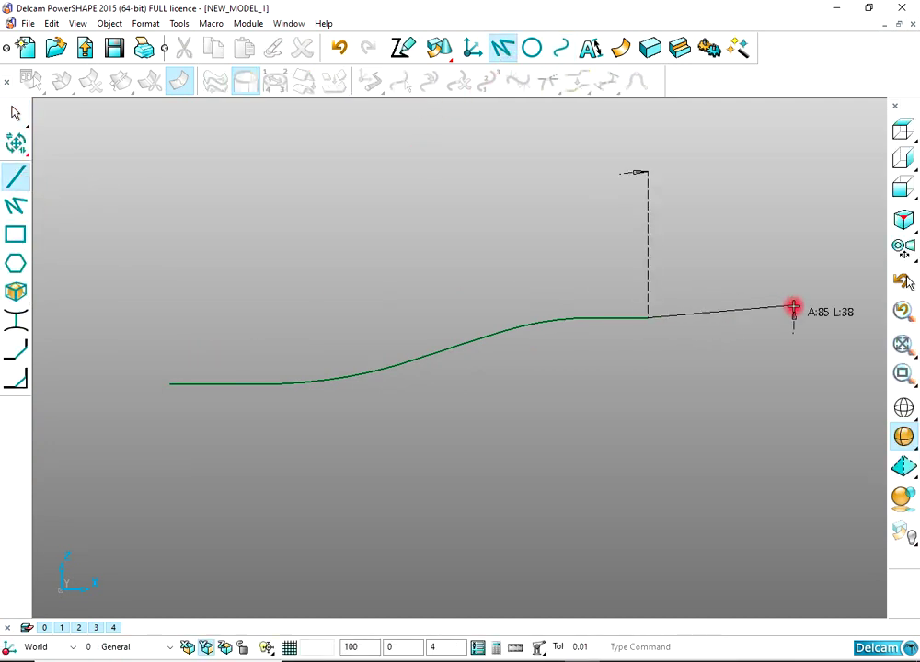
scroll(790, 308, down, 2)
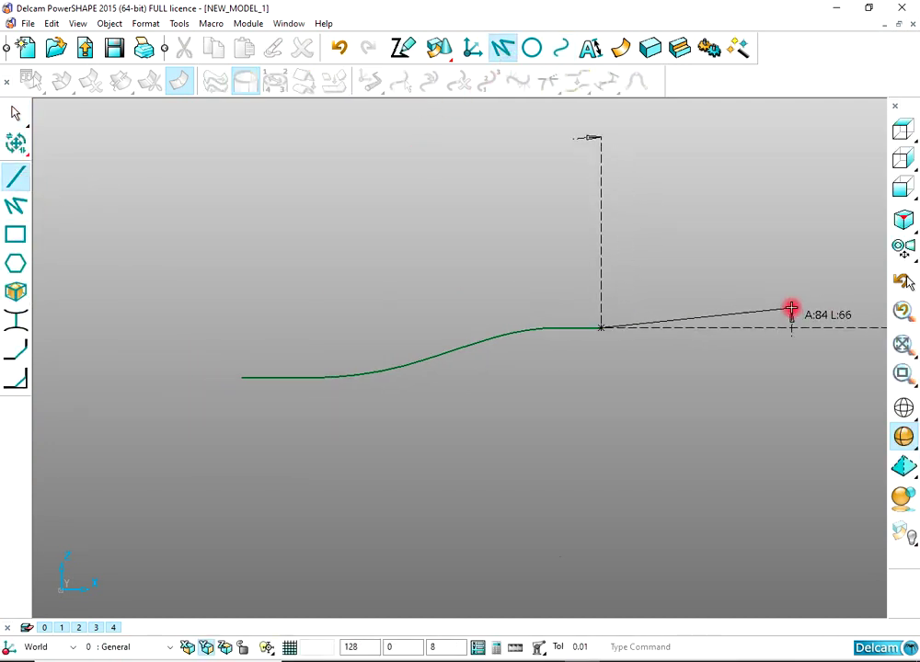
click(834, 334)
click(643, 243)
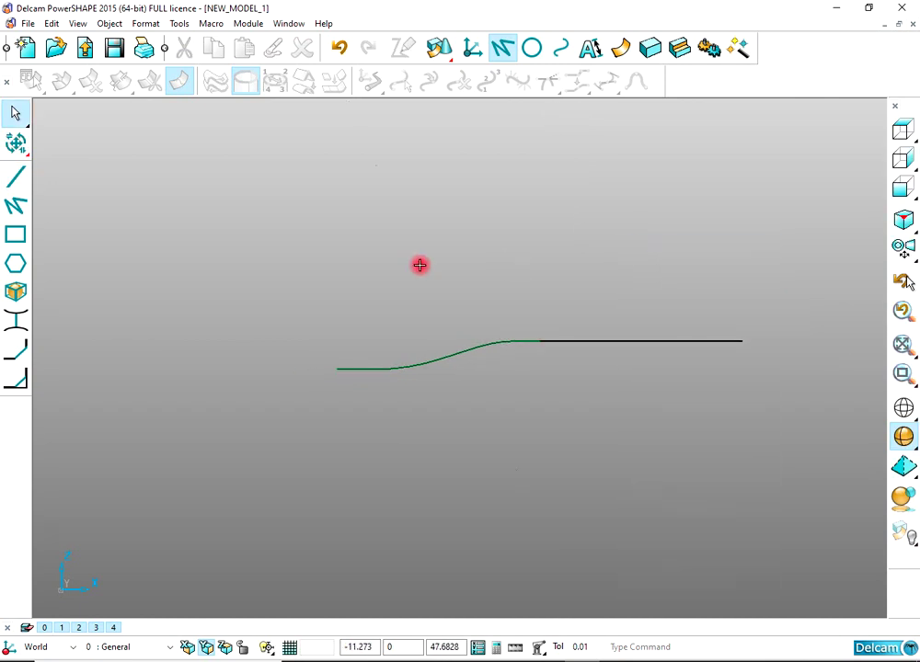
Step: Draw a horizontal straight line extending outward from the lower end of the traced curve
click(15, 175)
click(408, 355)
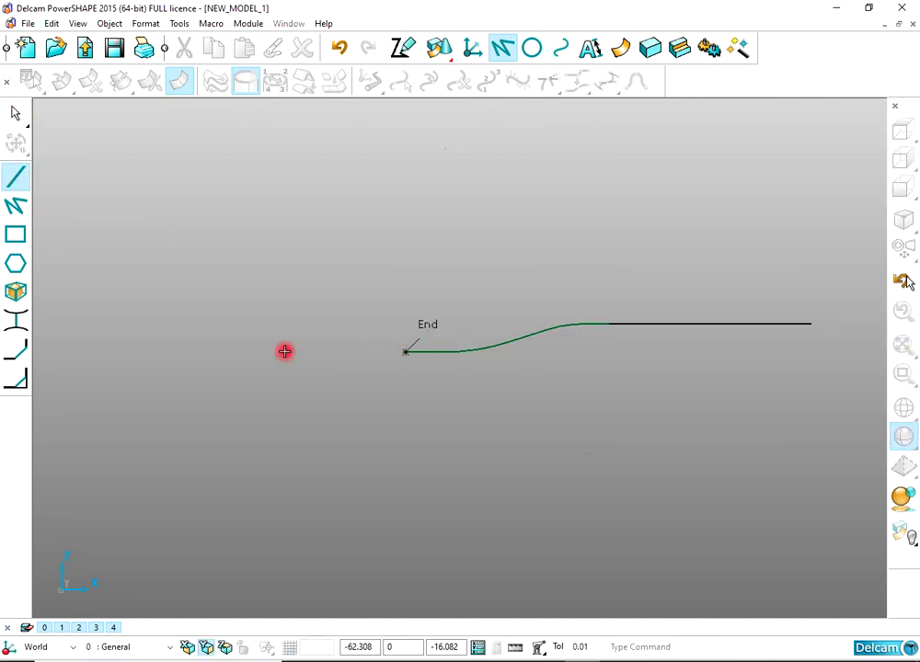
click(108, 352)
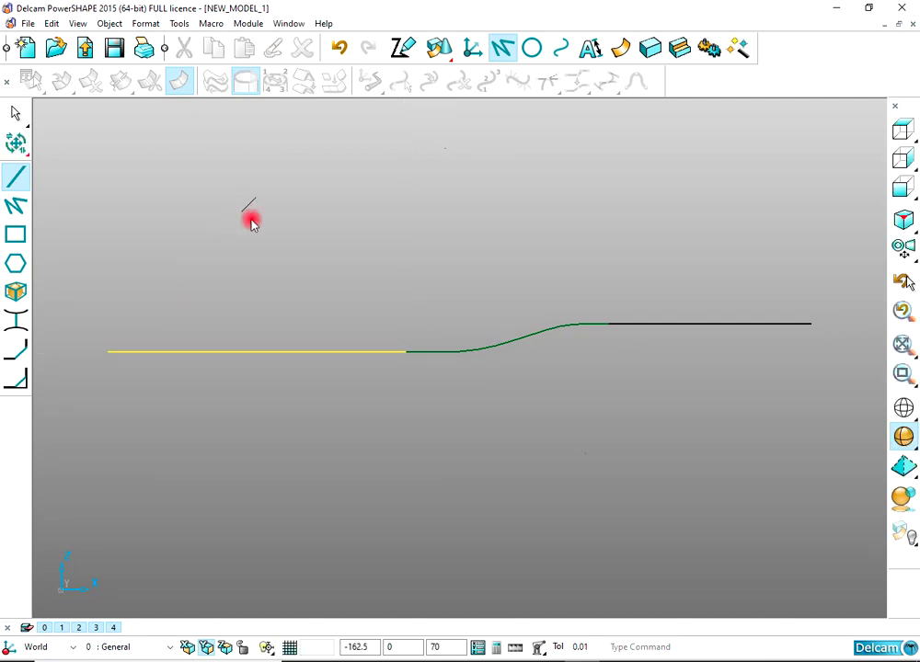
key(Escape)
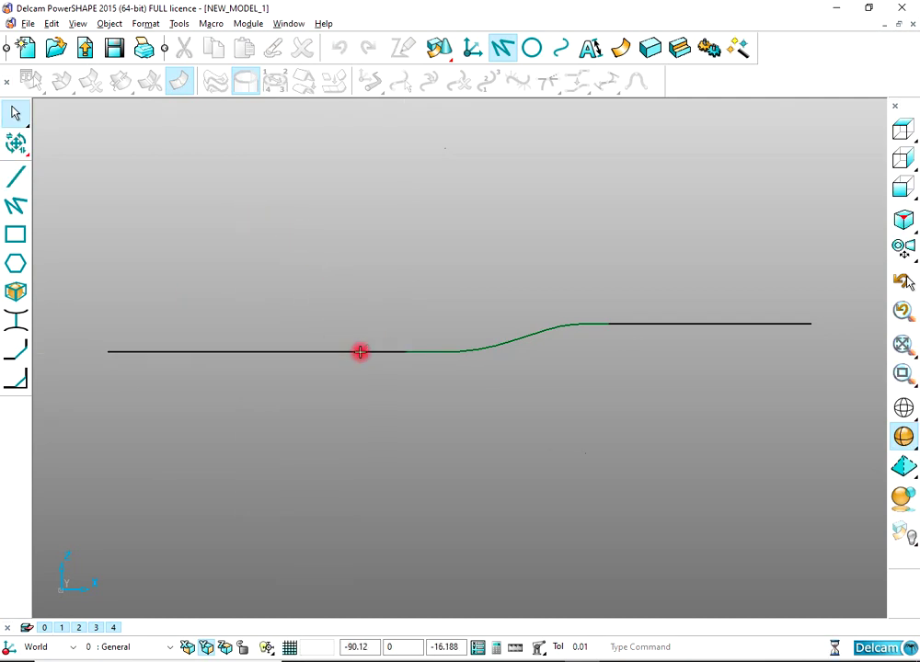
Step: Join the traced curve and both straight lines into one composite curve, and redisplay the lever arm solid
click(496, 272)
scroll(500, 273, down, 2)
key(ctrl+l)
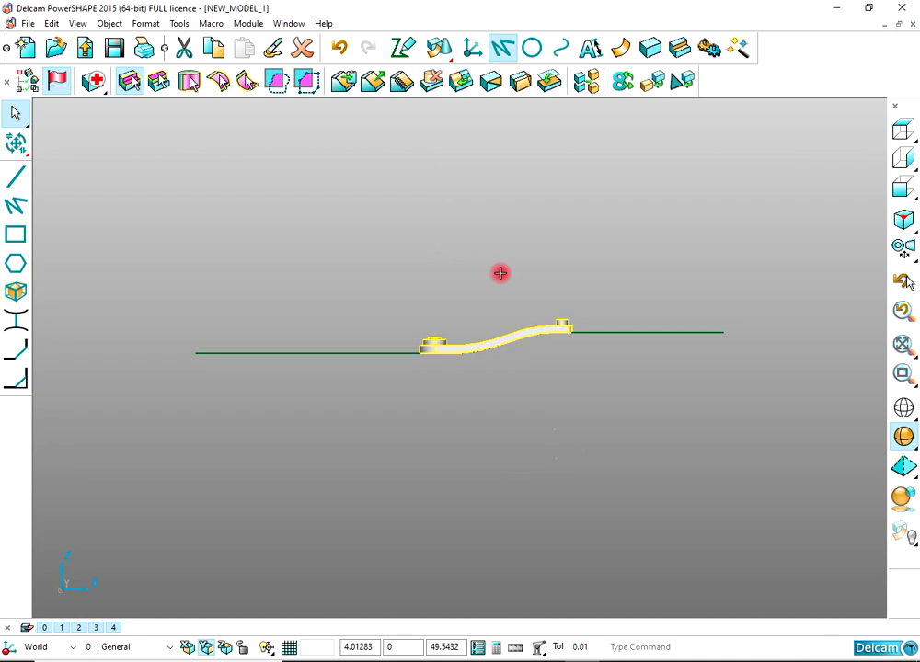
click(779, 223)
Step: Measure the arm's vertical thickness at its upper end with a dimension between the end face's two corners
scroll(540, 359, up, 8)
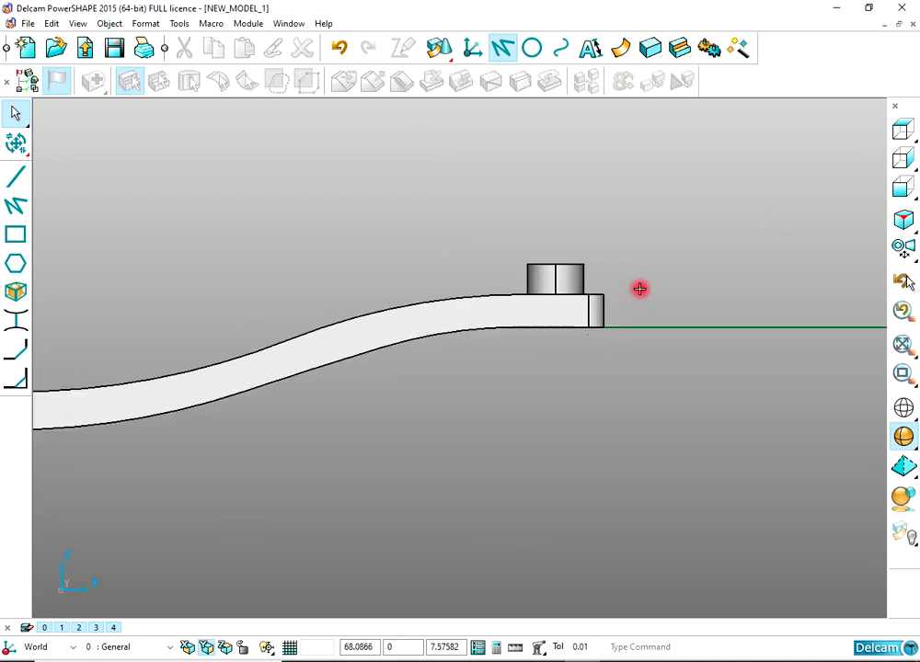
click(678, 333)
scroll(650, 306, up, 4)
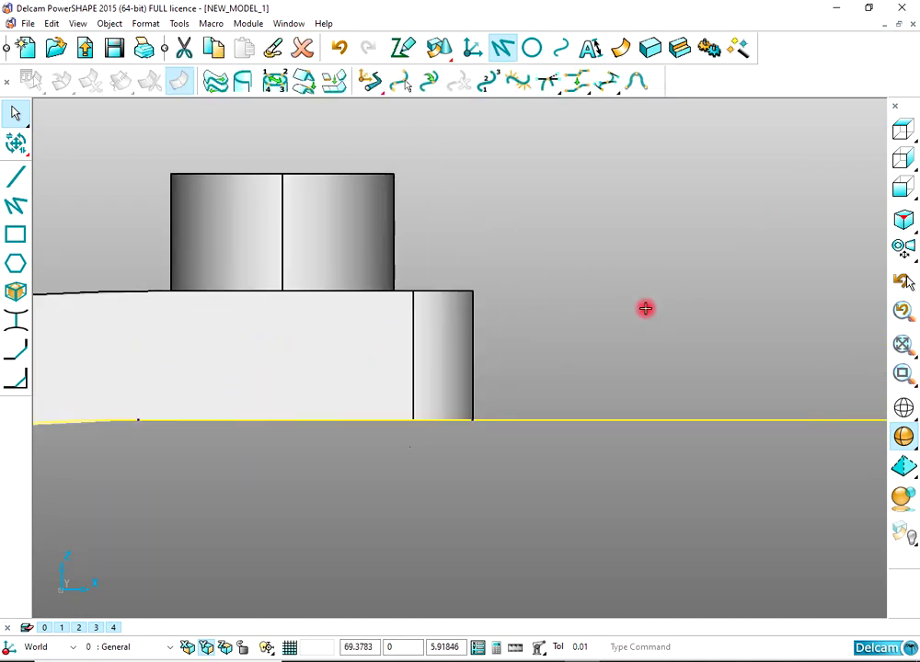
click(590, 53)
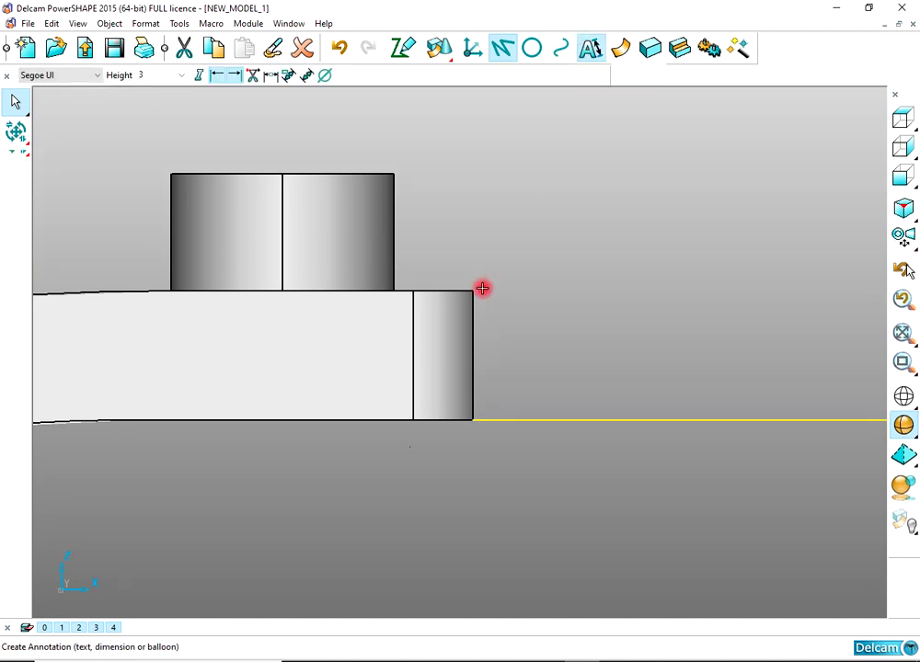
click(488, 365)
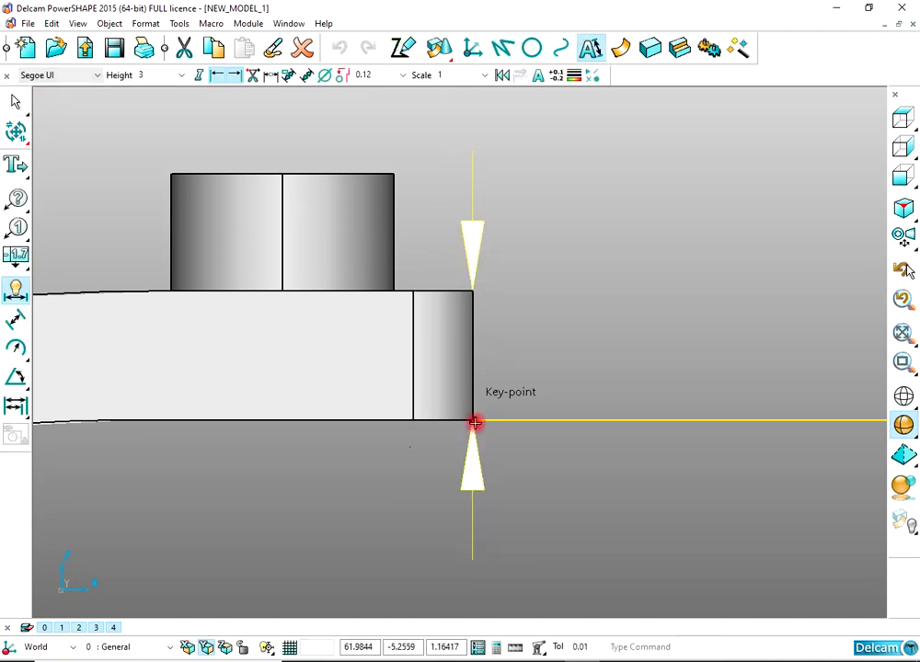
click(473, 420)
scroll(602, 393, down, 5)
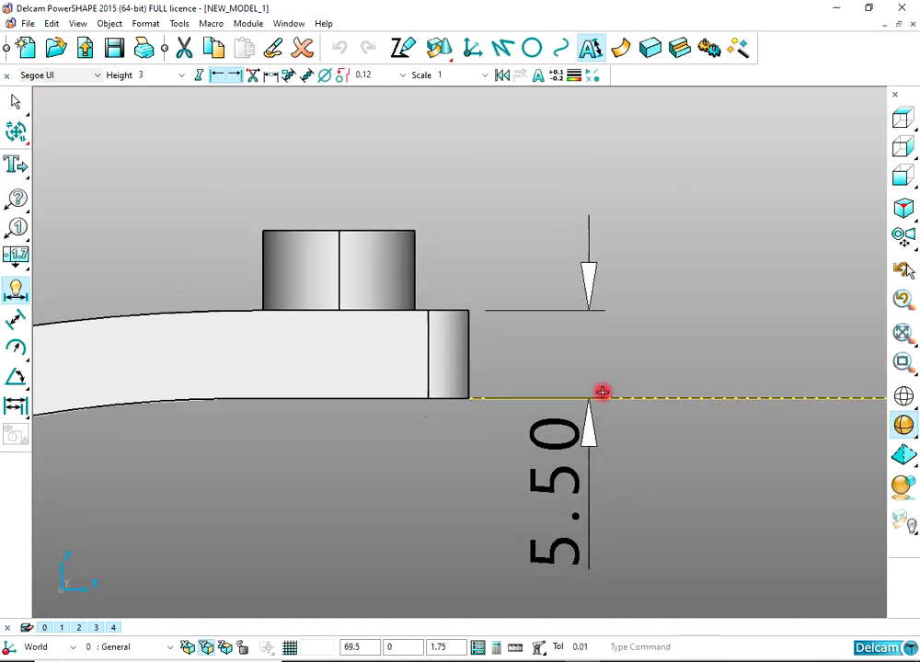
click(603, 392)
scroll(669, 316, down, 3)
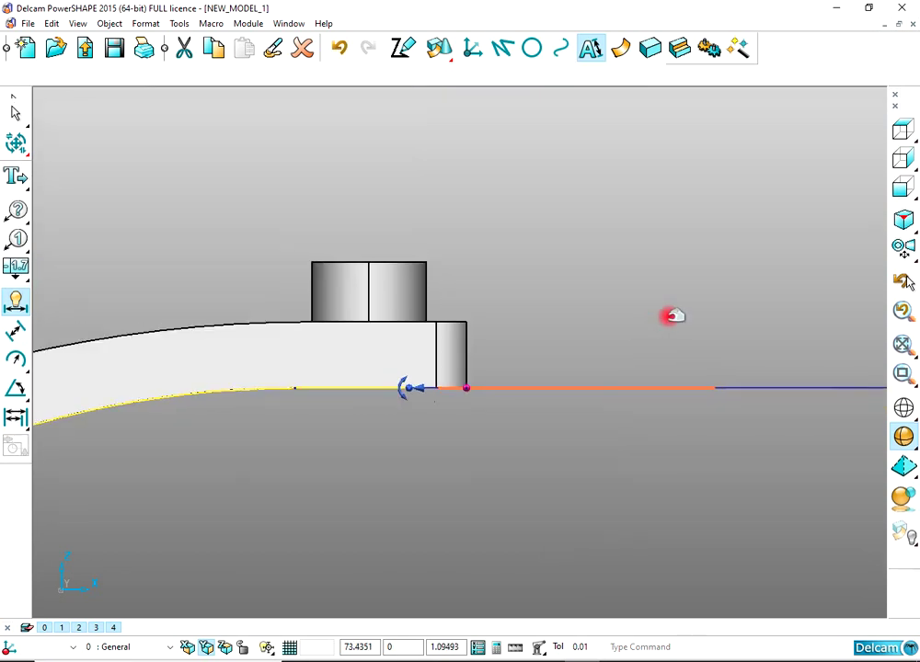
key(Escape)
Step: Try to move the extended composite curve upward by 5.5/2 along Z
scroll(676, 302, down, 4)
drag(686, 302, 619, 445)
scroll(589, 308, down, 3)
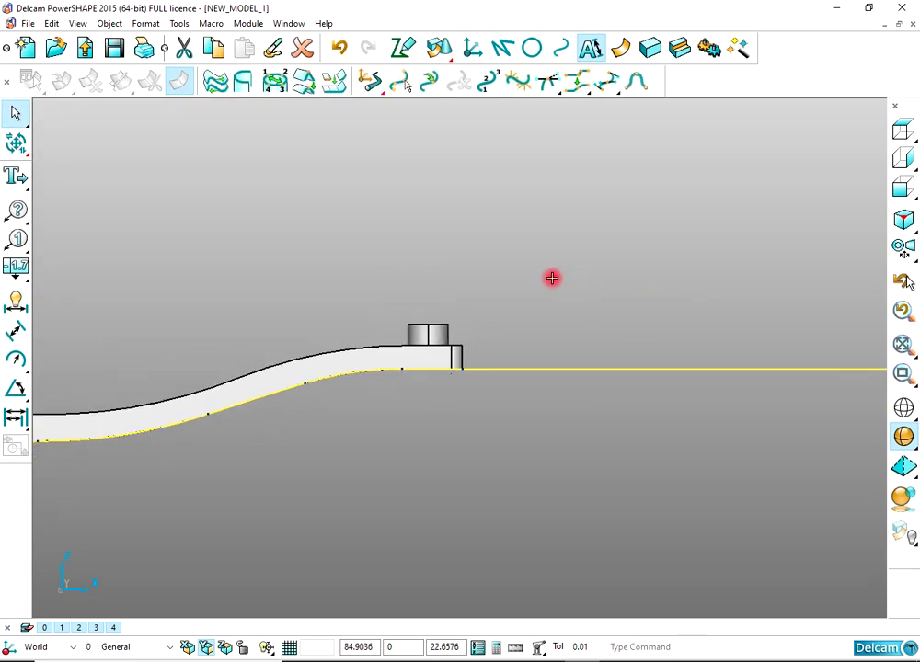
shift+middle_drag(430, 289, 658, 257)
click(17, 141)
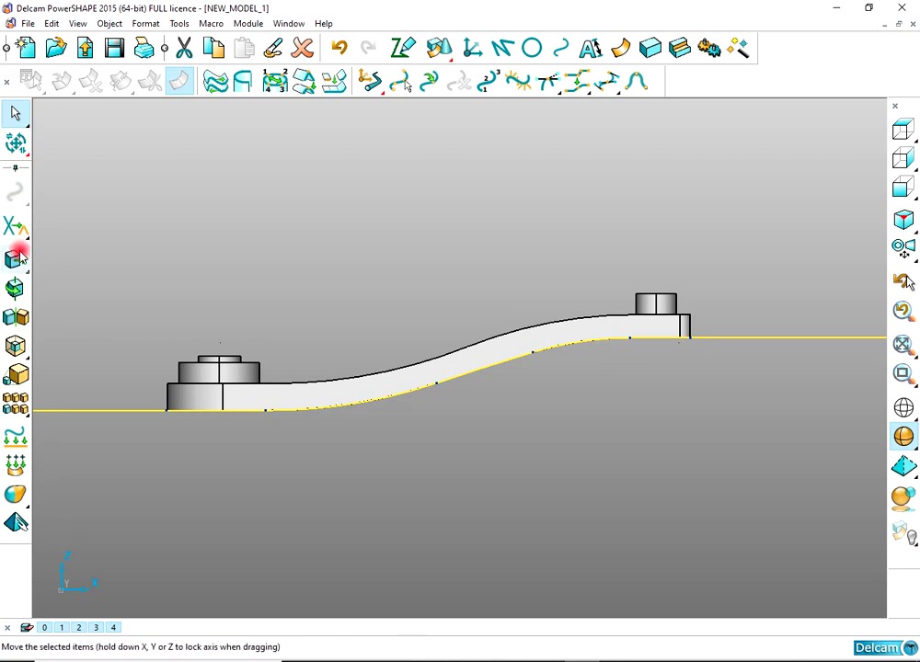
click(15, 257)
click(797, 481)
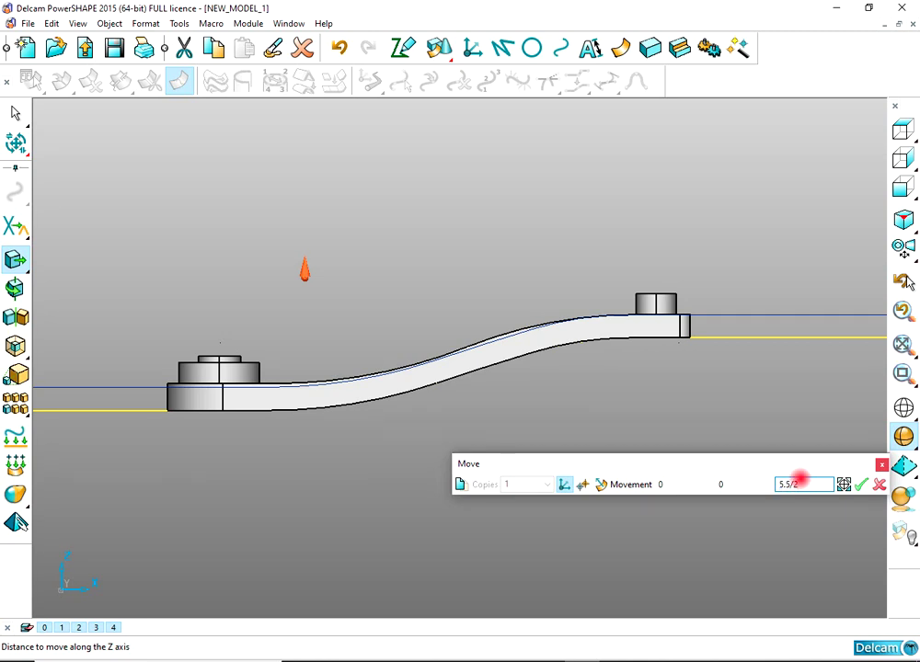
key(Return)
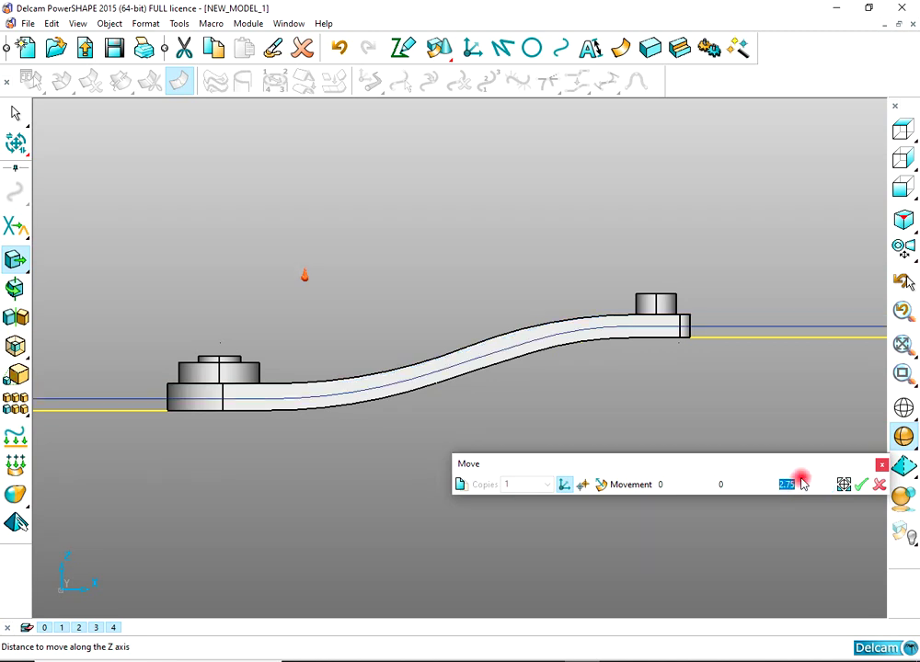
click(880, 488)
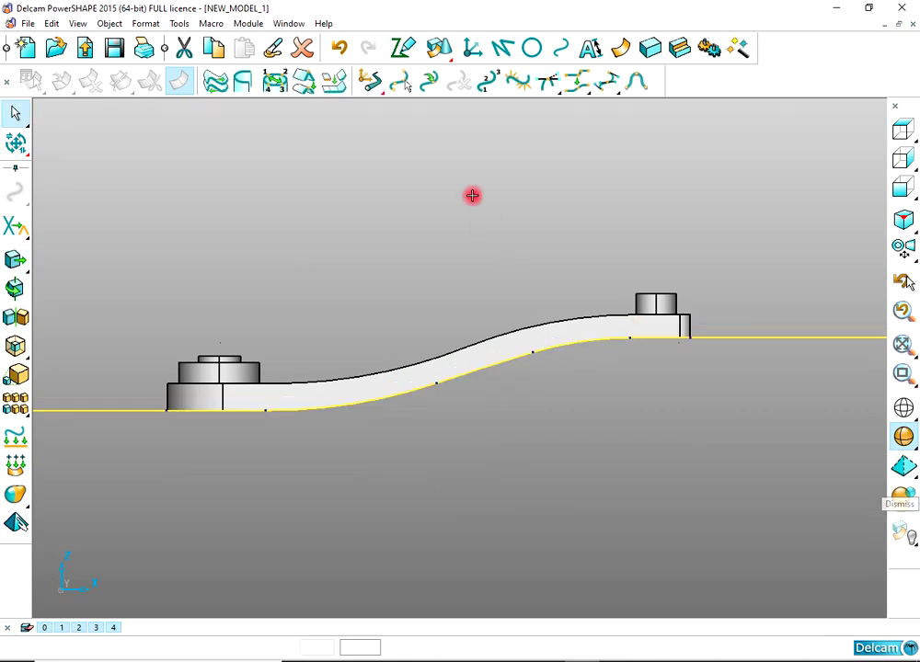
scroll(372, 325, up, 5)
shift+middle_drag(341, 338, 375, 277)
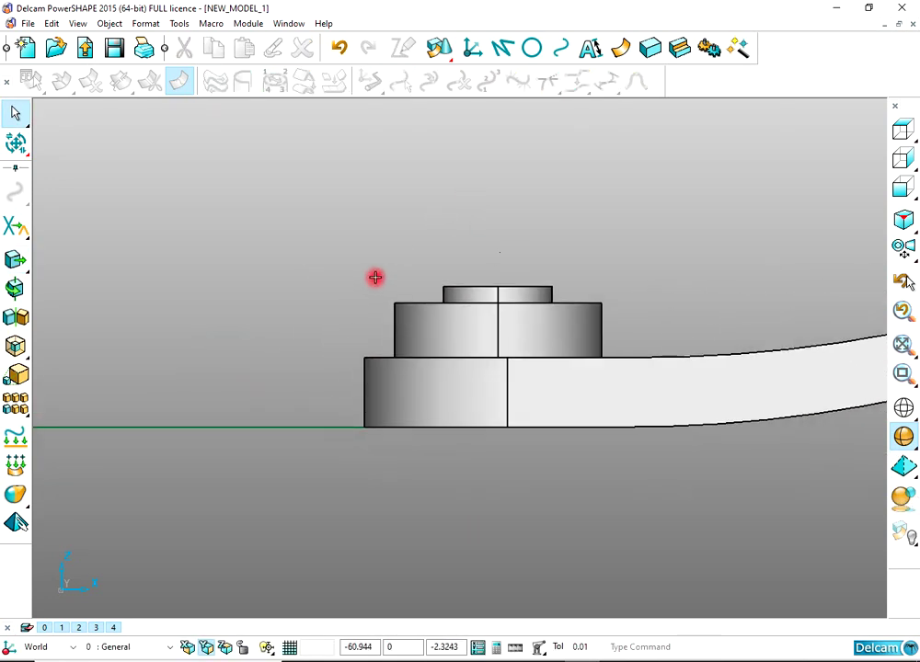
scroll(376, 277, up, 2)
click(560, 48)
shift+middle_drag(341, 362, 385, 323)
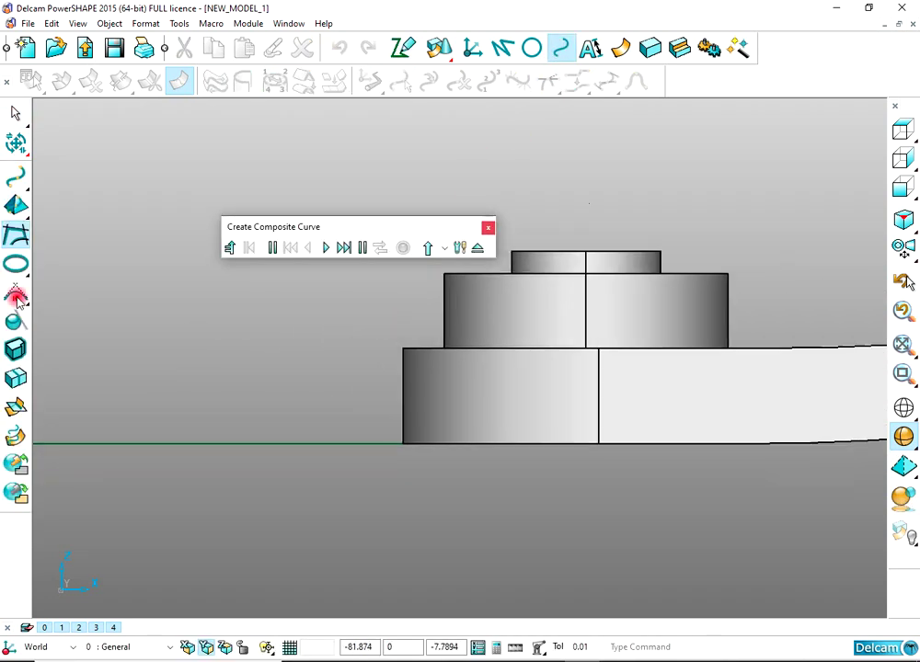
click(487, 227)
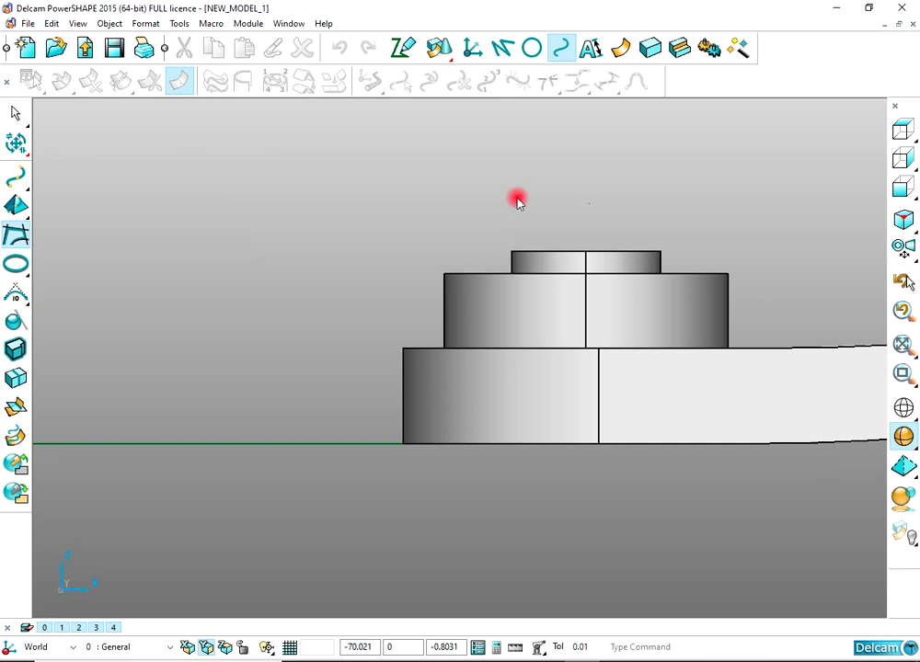
Step: Dimension the arm's vertical thickness at its lower end, beside the larger boss
click(589, 47)
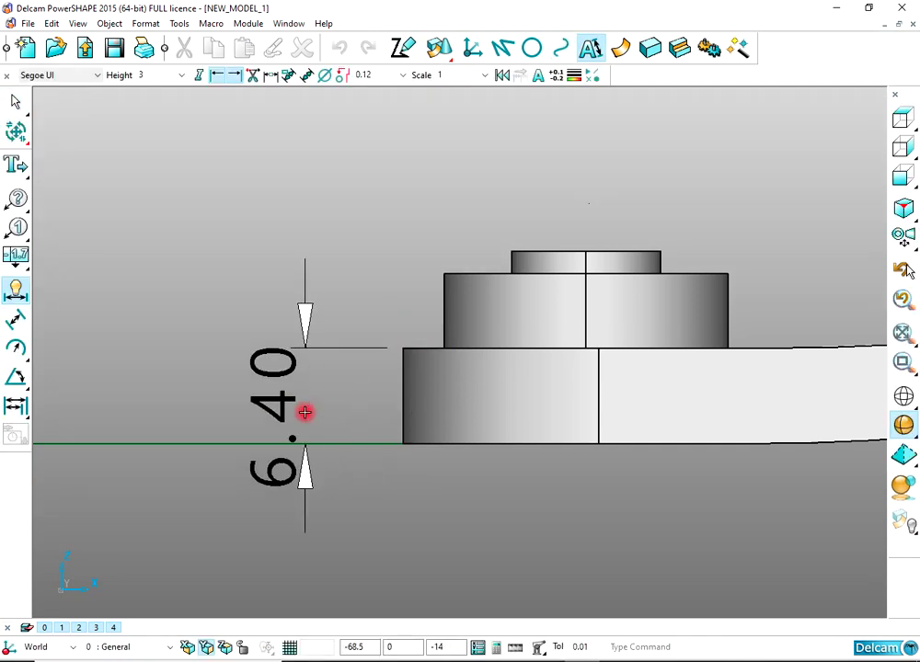
click(305, 413)
right_click(329, 175)
click(337, 186)
scroll(298, 273, down, 3)
scroll(304, 287, down, 3)
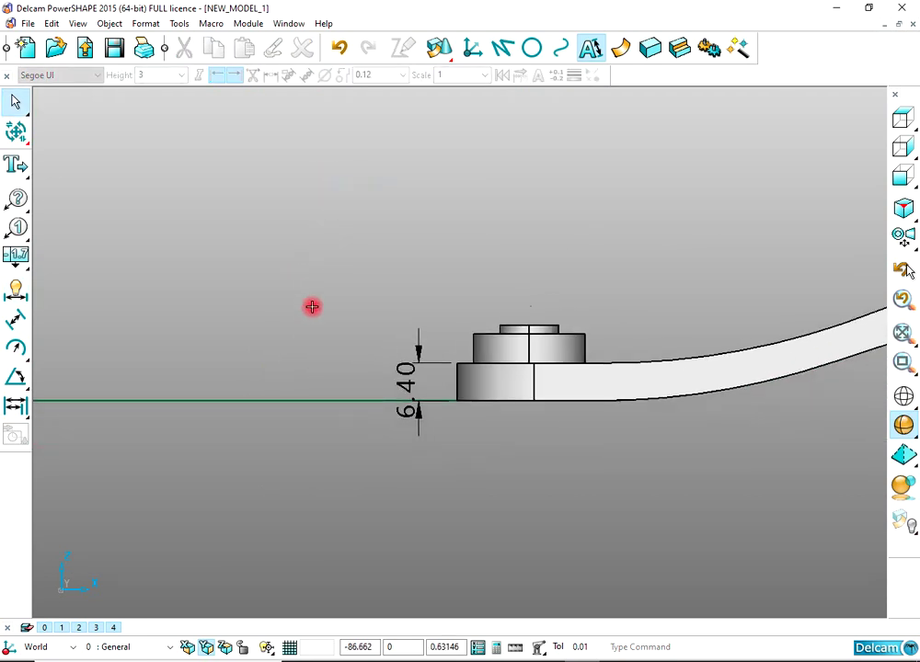
Step: Move the extended composite curve upward by 3.2 along Z
click(274, 401)
scroll(333, 342, down, 3)
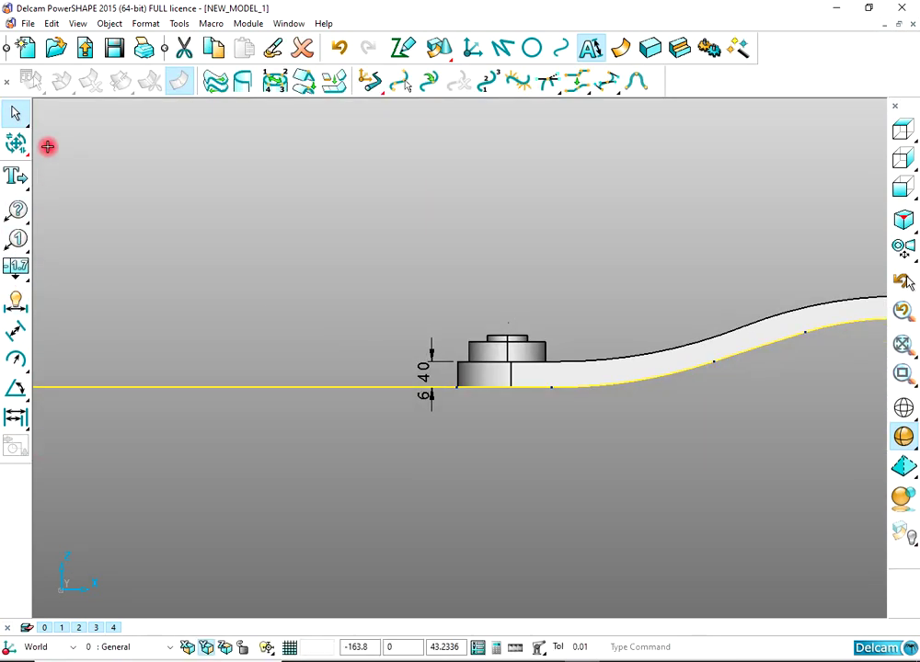
click(16, 143)
click(14, 259)
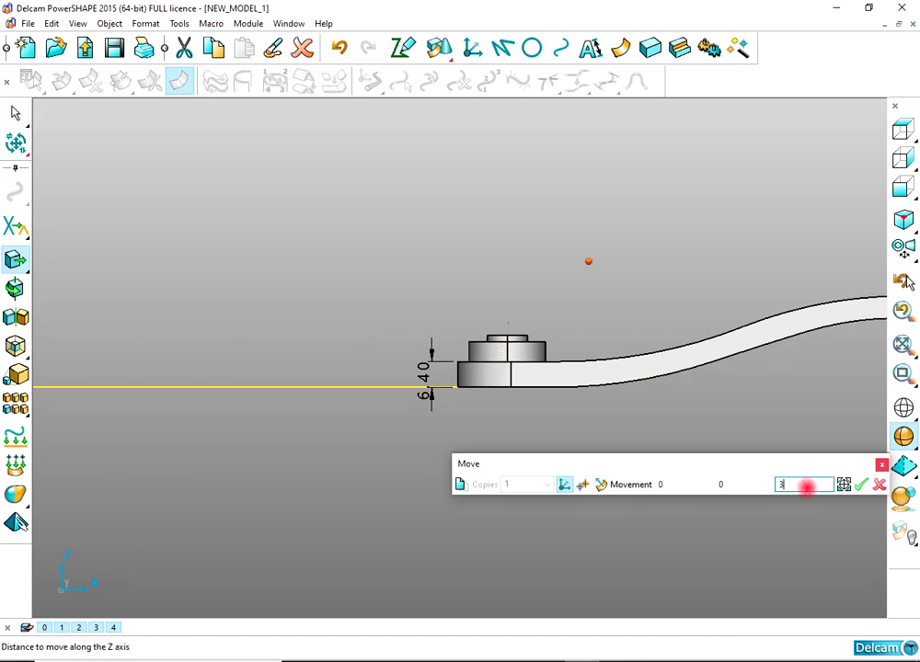
click(860, 487)
click(879, 488)
click(688, 328)
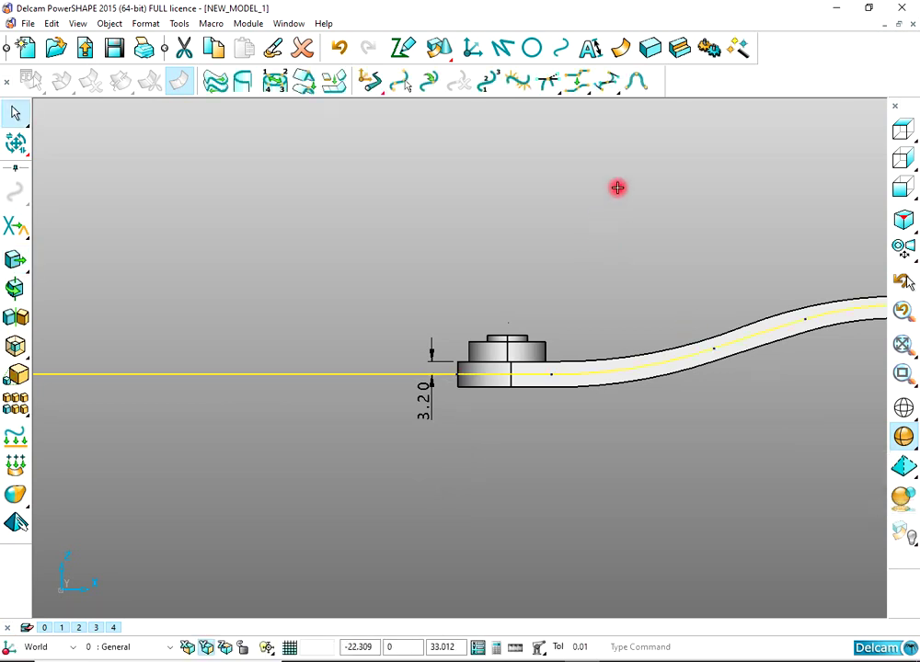
click(620, 201)
Step: Examine the moved curve's position against the arm's thickness at both ends
scroll(642, 229, down, 2)
scroll(610, 353, up, 7)
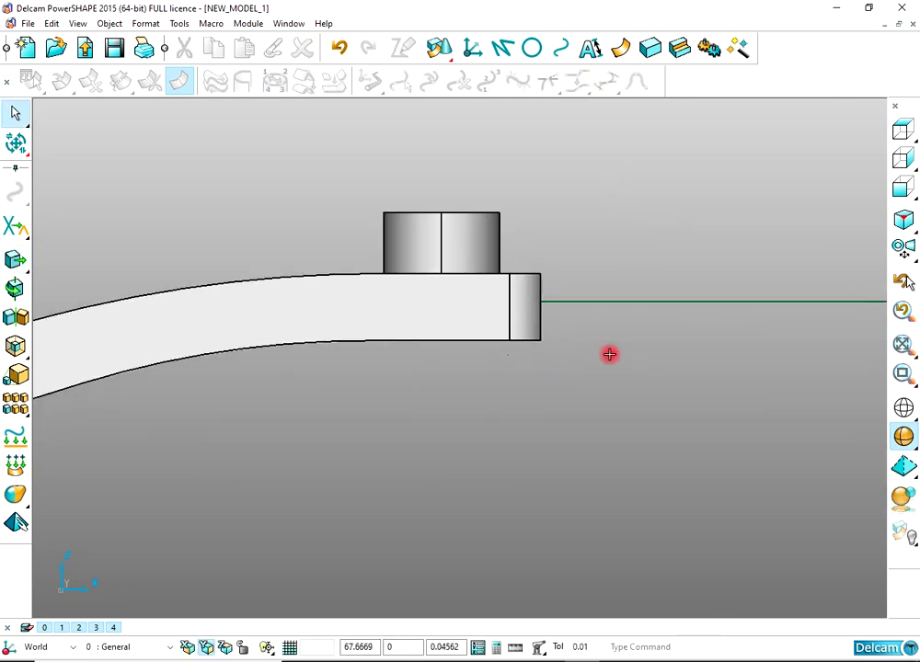
scroll(610, 354, down, 5)
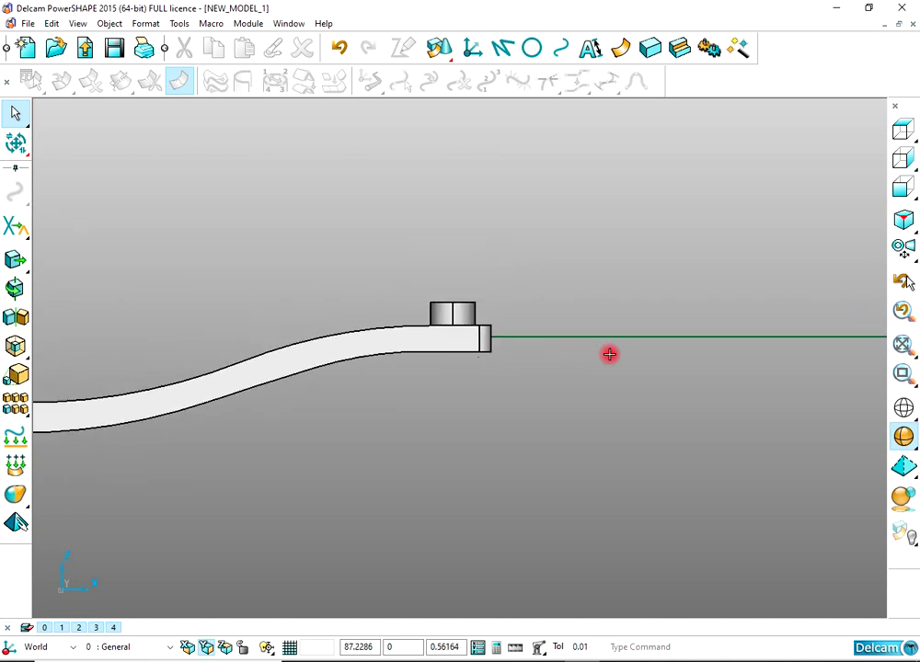
shift+middle_drag(541, 363, 647, 359)
scroll(647, 360, down, 2)
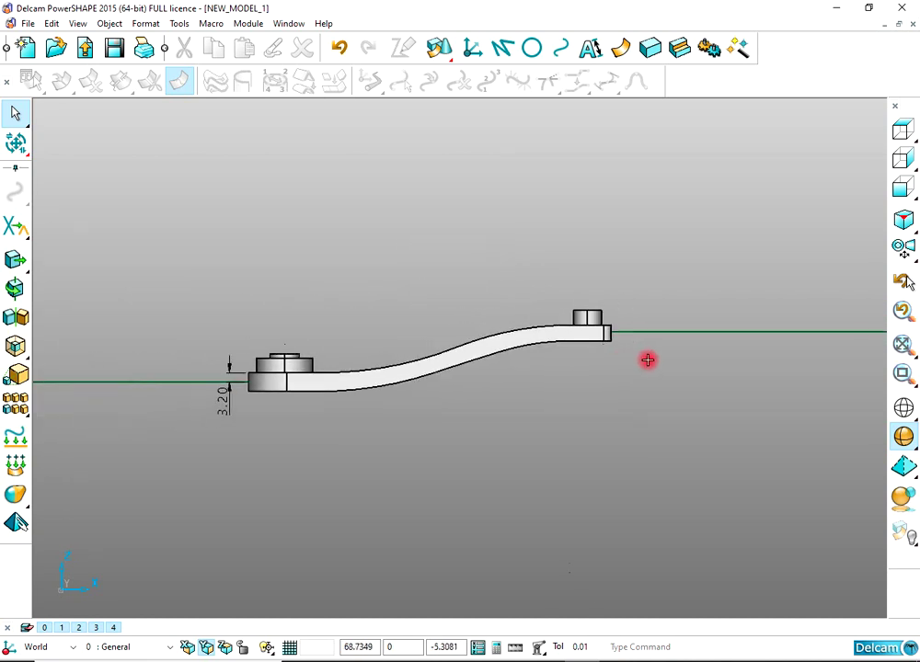
scroll(647, 360, up, 3)
scroll(589, 333, up, 8)
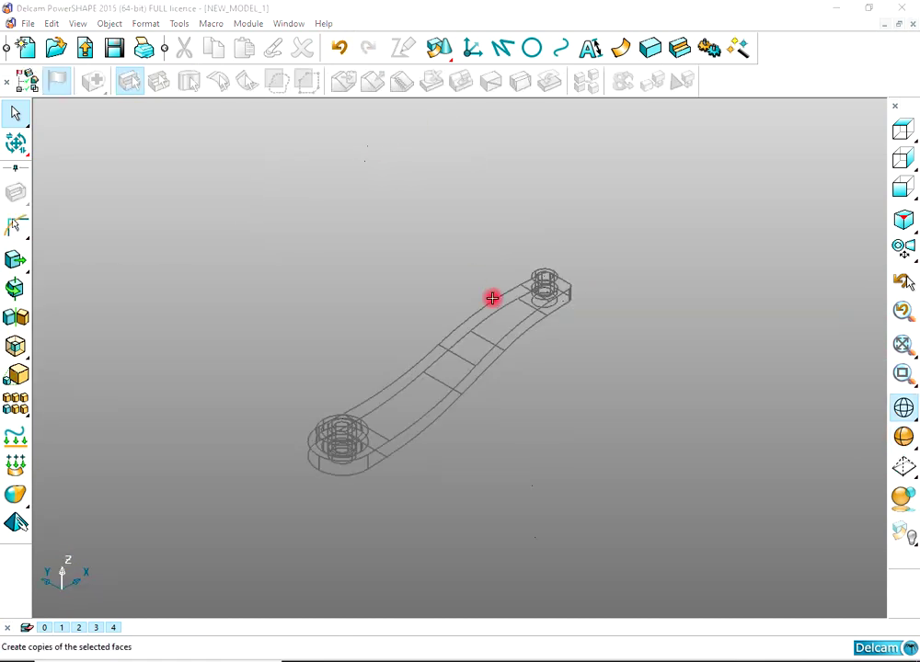
scroll(495, 301, up, 3)
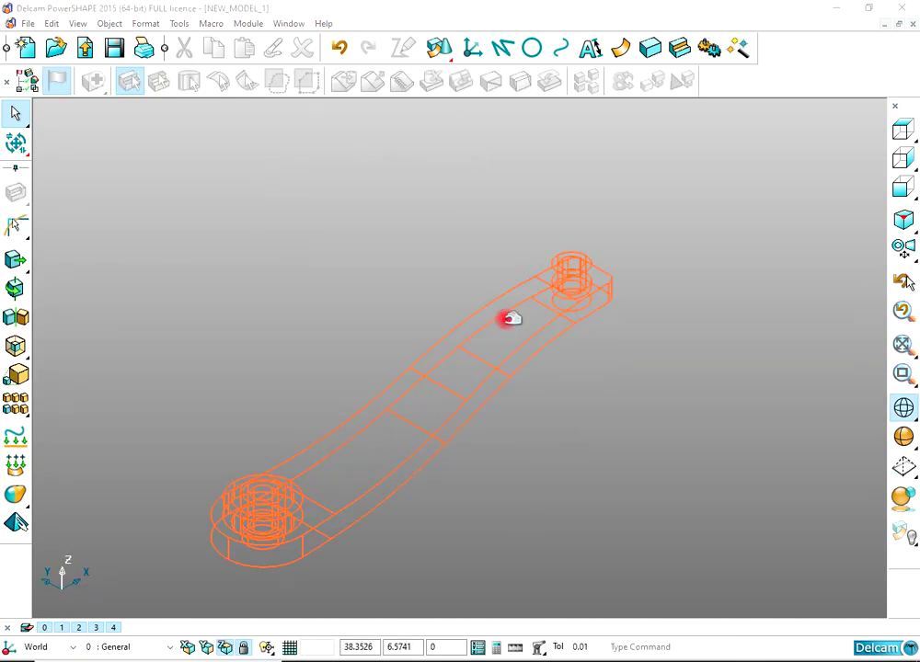
click(505, 319)
double_click(505, 319)
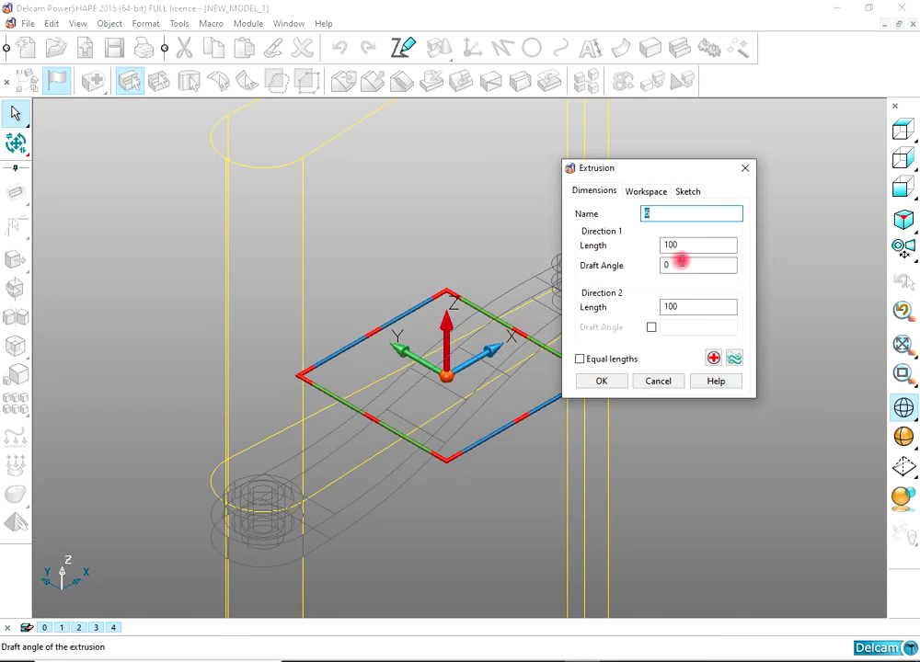
click(668, 381)
click(525, 357)
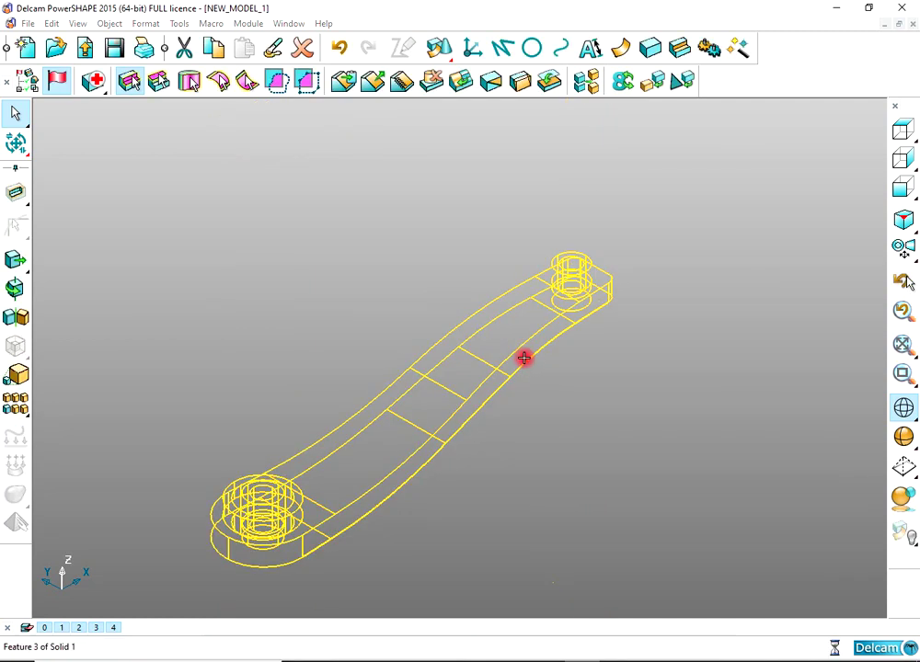
double_click(536, 375)
click(668, 381)
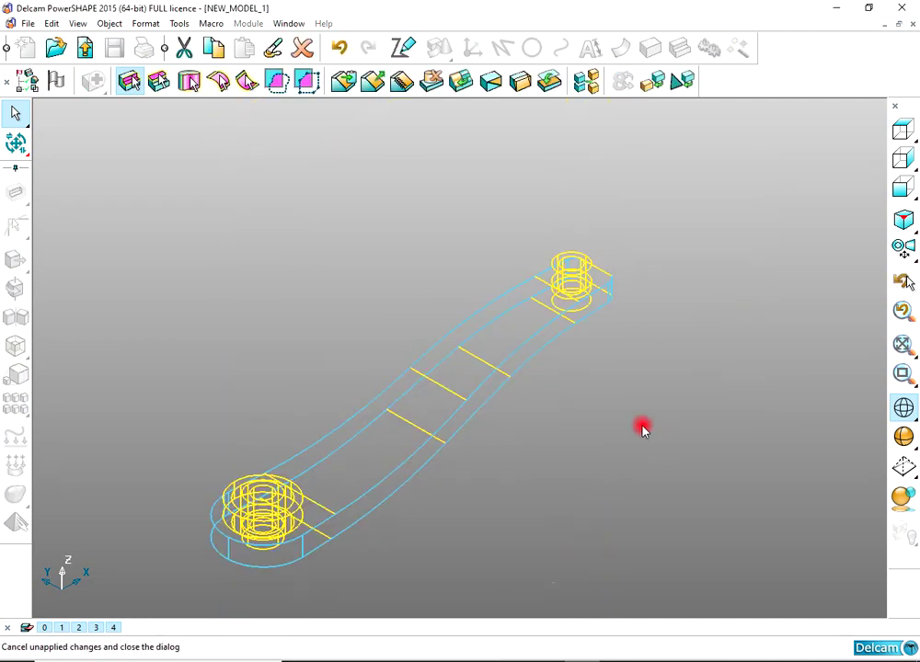
Step: Create a copy of the sketch behind the arm's base extrusion, feature 3 in the solid's history tree
click(534, 335)
click(23, 130)
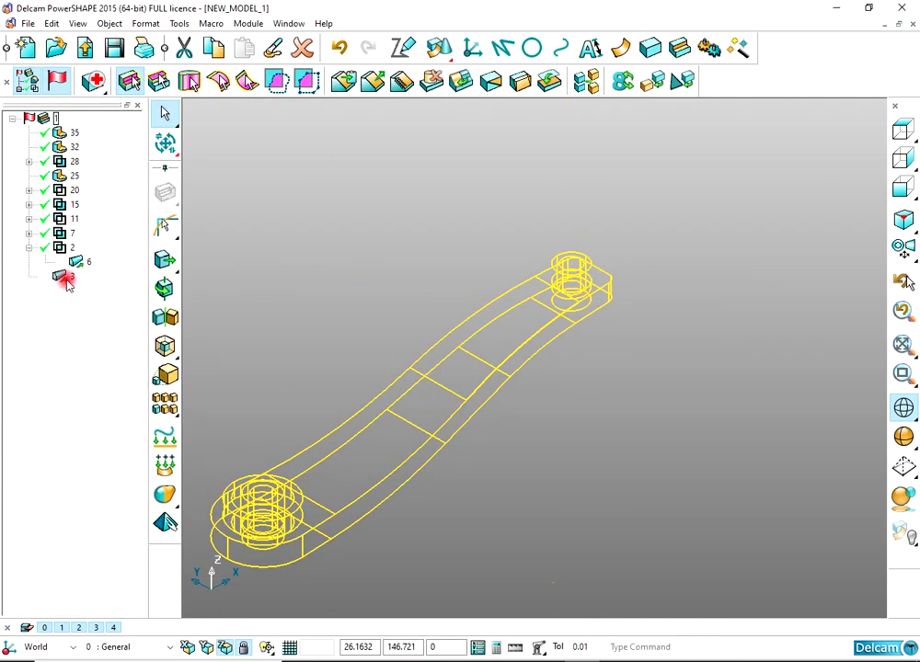
click(77, 264)
click(64, 276)
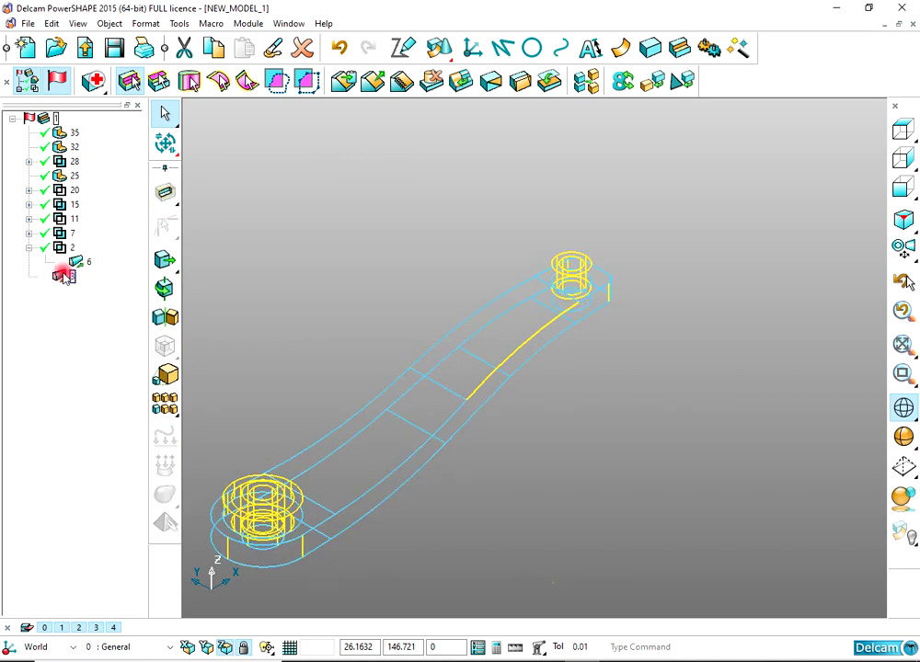
double_click(64, 276)
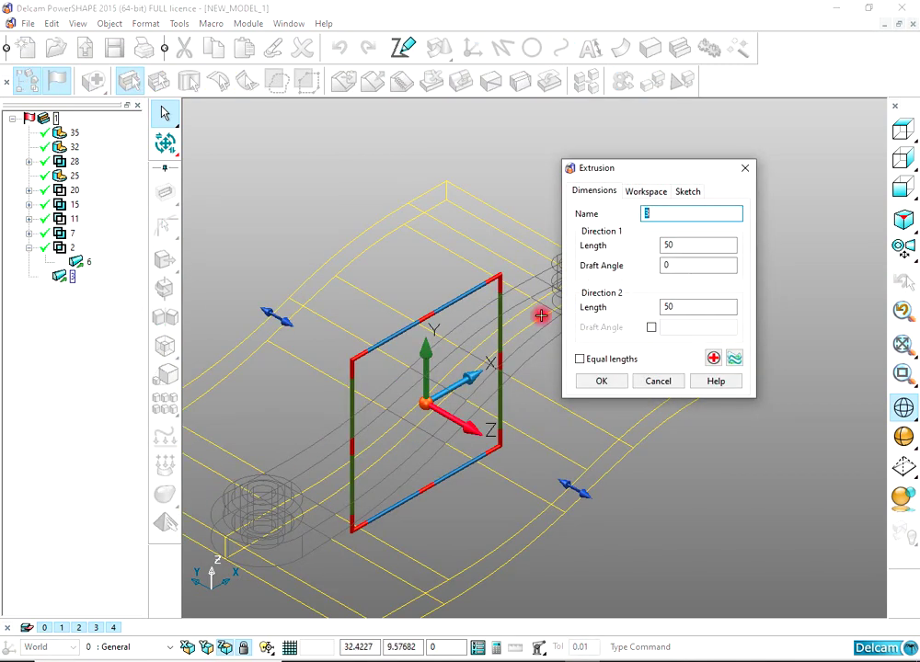
click(685, 192)
click(653, 214)
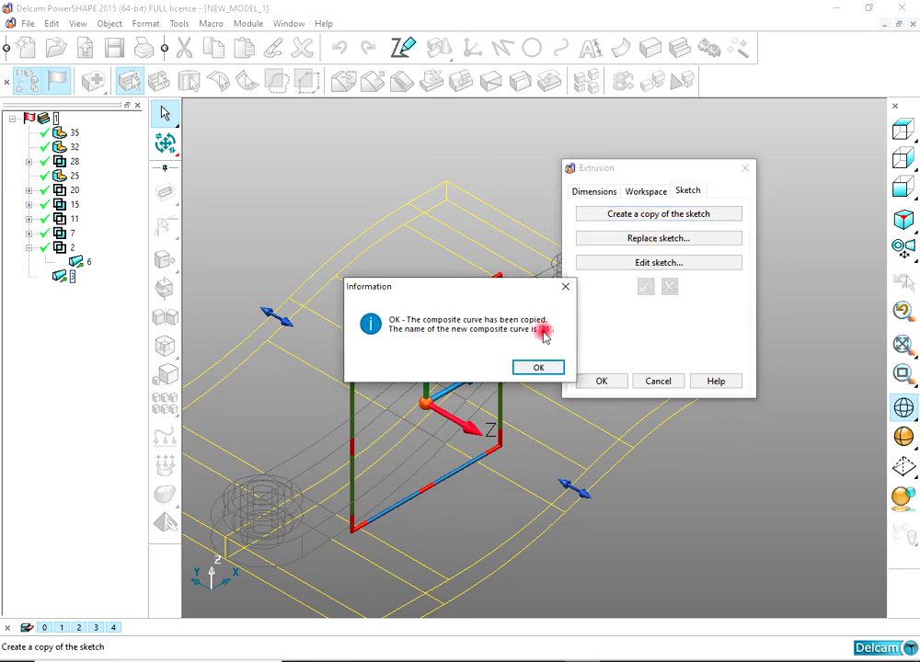
Step: Finish copying the base sketch and display the model shaded with the history tree hidden
click(544, 368)
click(622, 382)
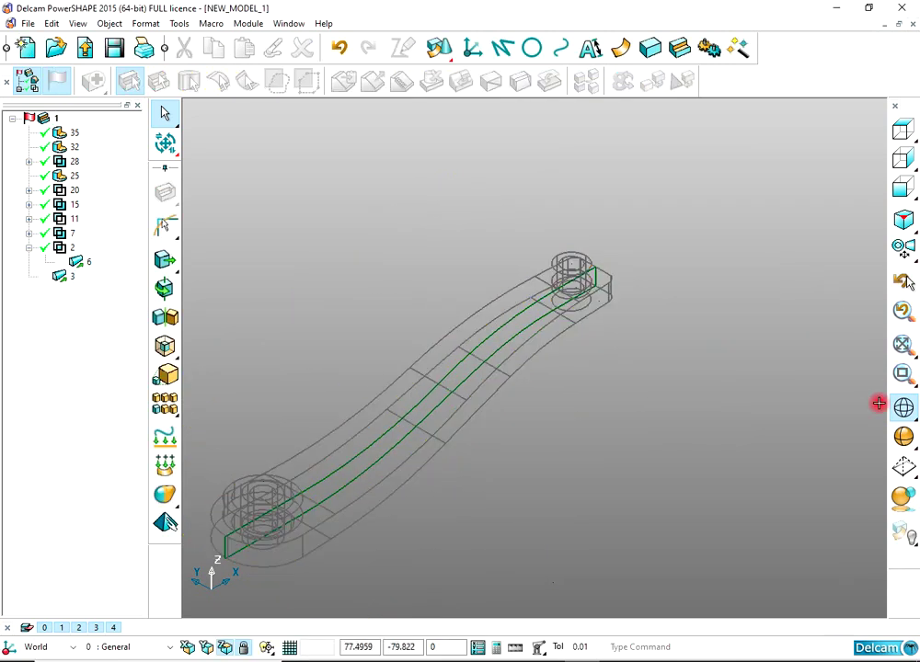
click(899, 412)
click(137, 105)
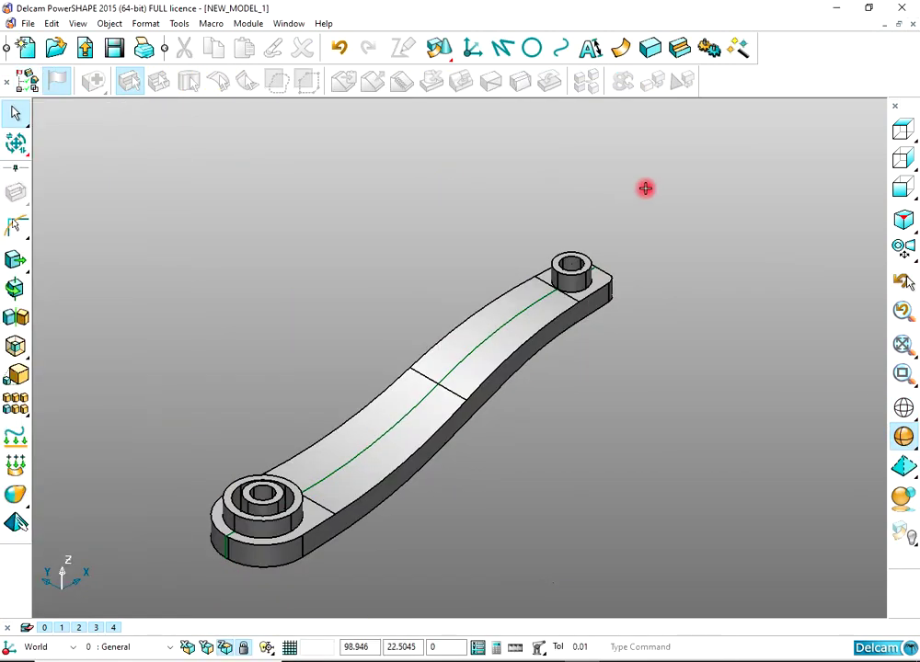
Step: Isolate the copied closed arm sketch in the front view, hiding all other geometry
click(903, 188)
scroll(370, 386, up, 5)
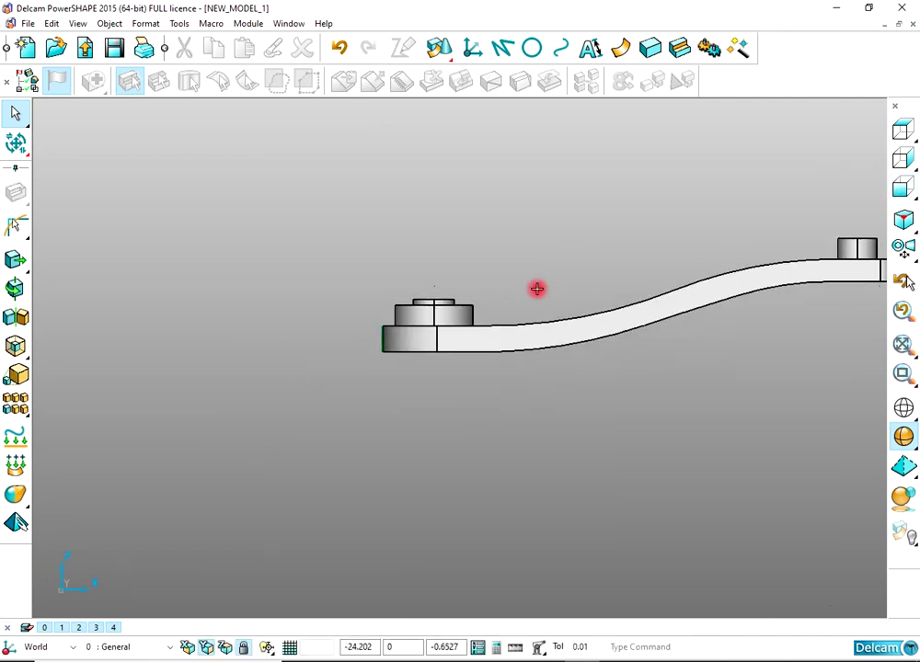
scroll(313, 359, up, 2)
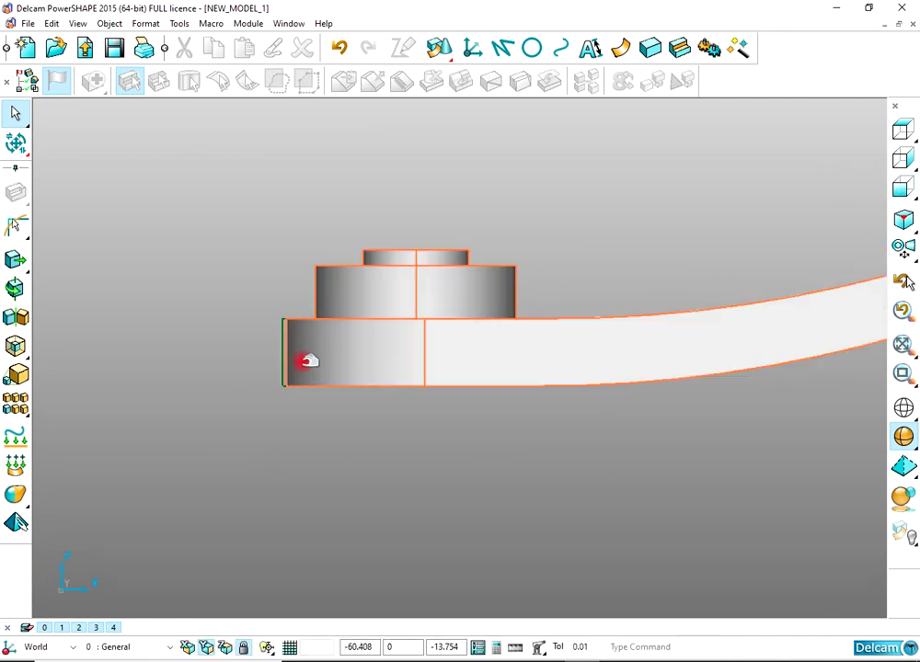
click(284, 350)
click(317, 358)
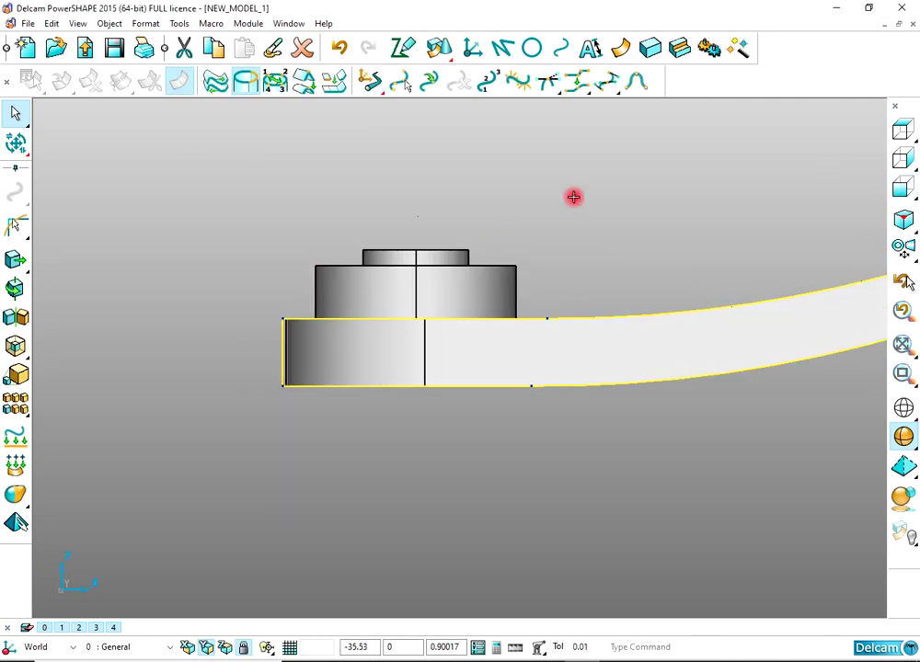
scroll(591, 184, down, 1)
key(ctrl+k)
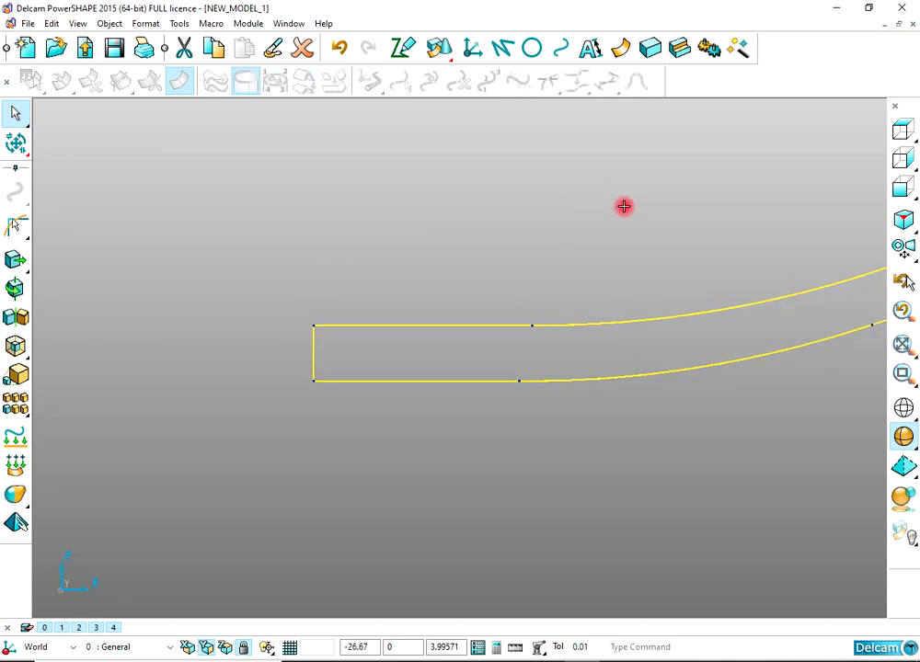
click(653, 207)
scroll(670, 207, down, 3)
shift+middle_drag(699, 207, 542, 224)
scroll(542, 195, down, 3)
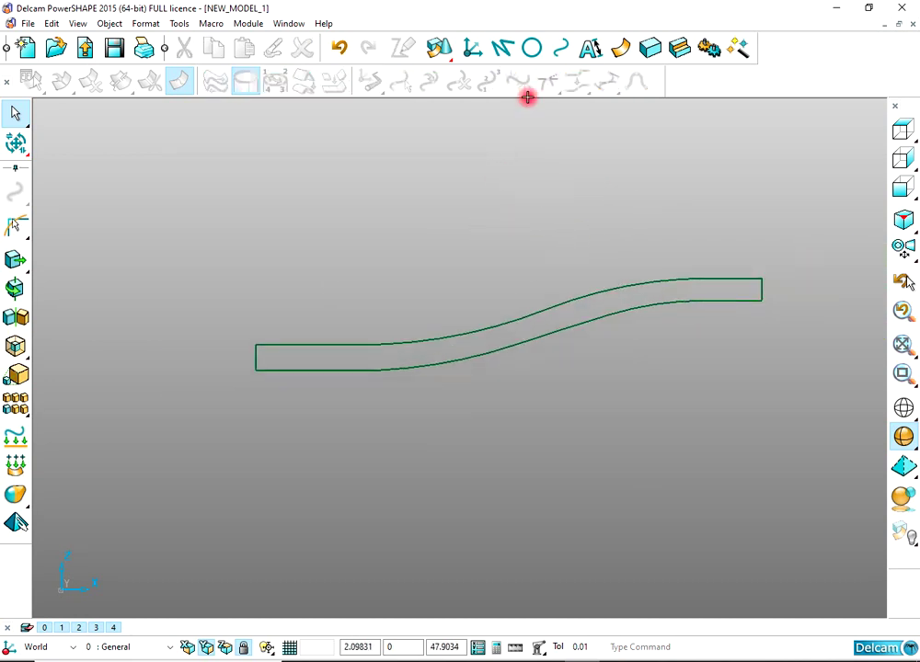
Step: Create a composite curve along the sketch's lower edge, from its lower corner at one end to its lower corner at the other
click(560, 48)
scroll(276, 370, up, 2)
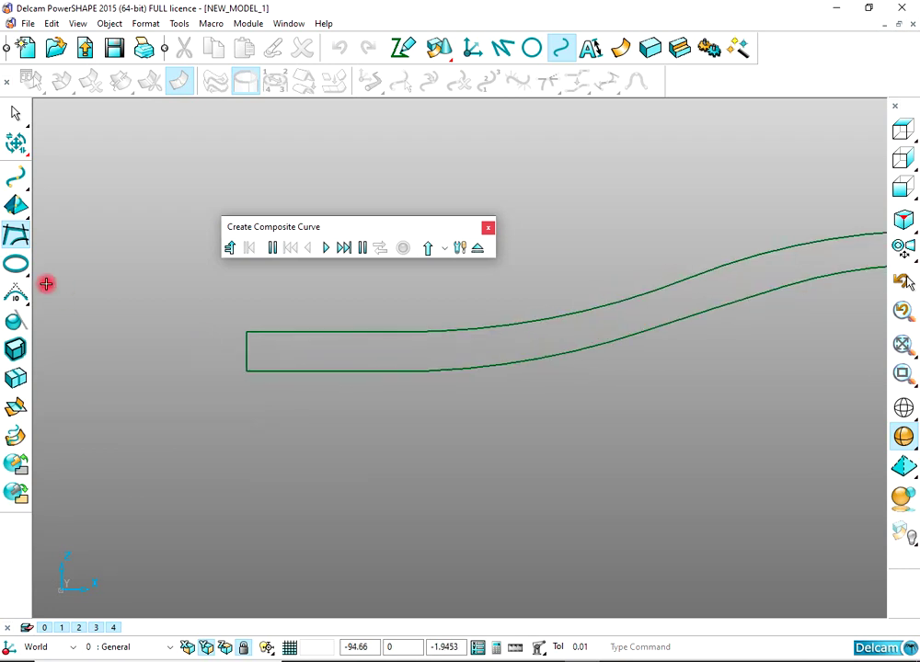
click(272, 248)
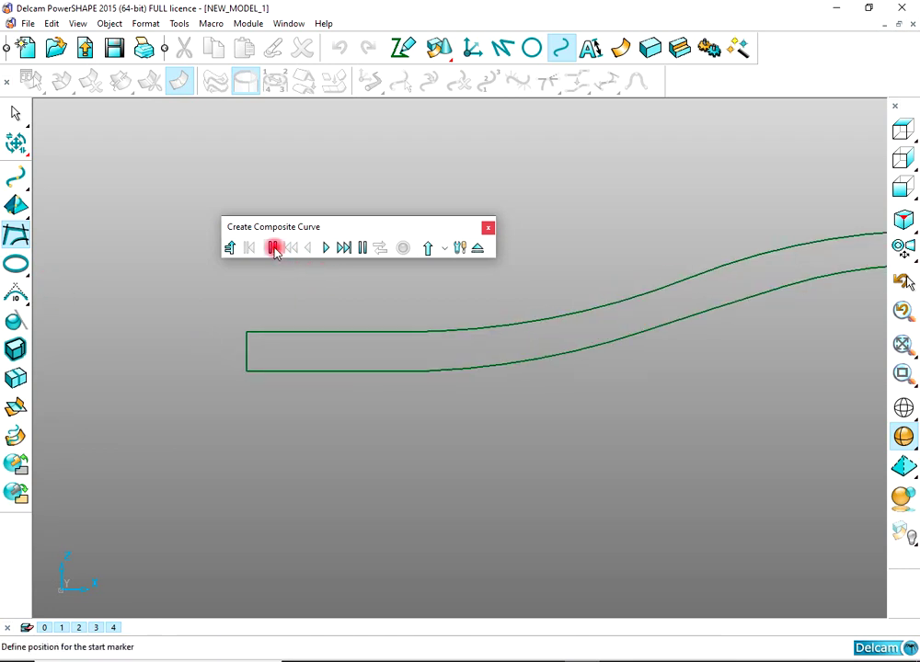
click(247, 372)
mouse_move(508, 322)
shift+middle_down()
mouse_move(5, 401)
mouse_move(0, 410)
shift+middle_up()
click(363, 257)
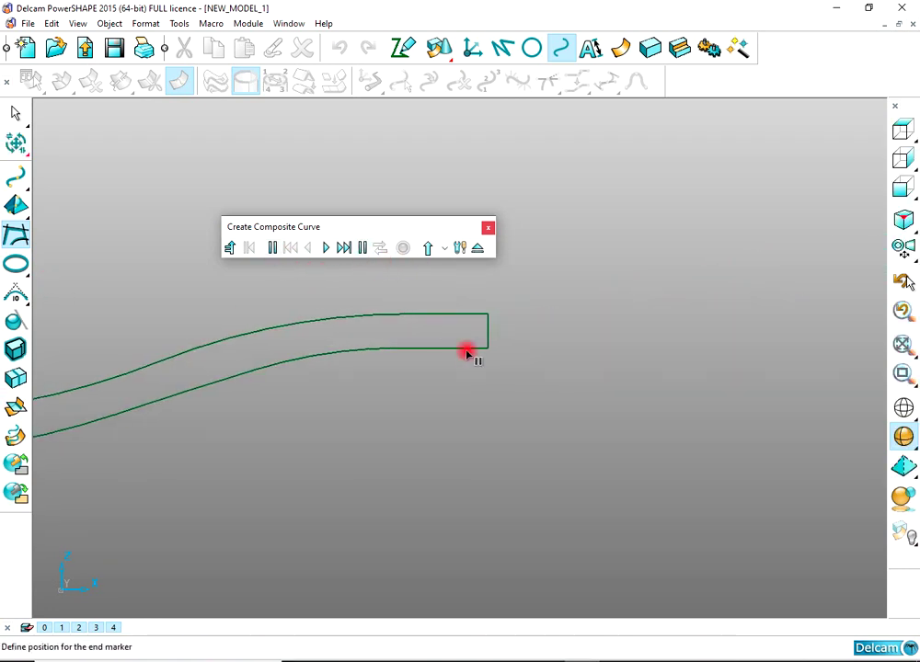
click(487, 349)
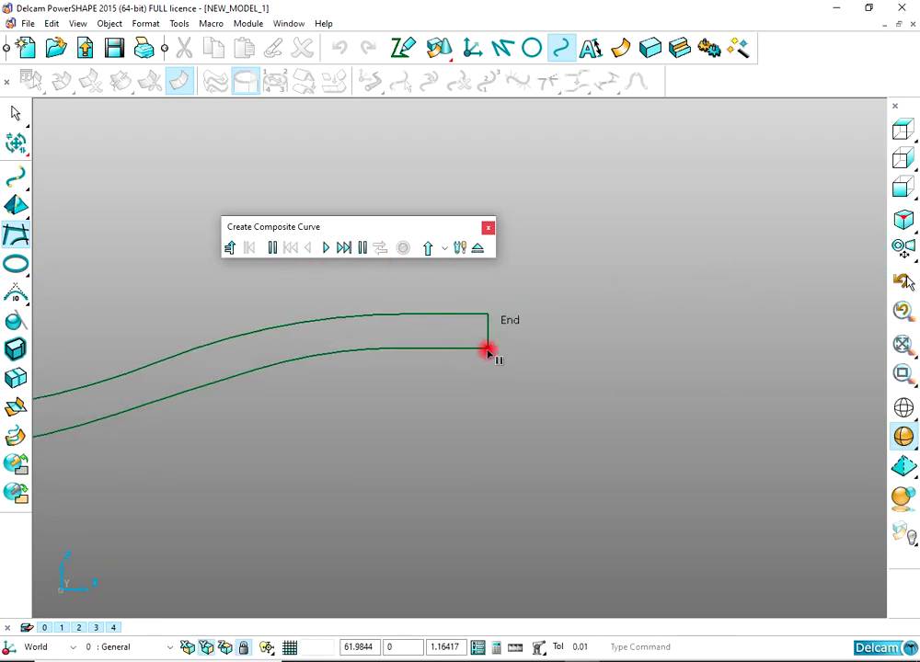
click(351, 350)
click(404, 248)
click(476, 248)
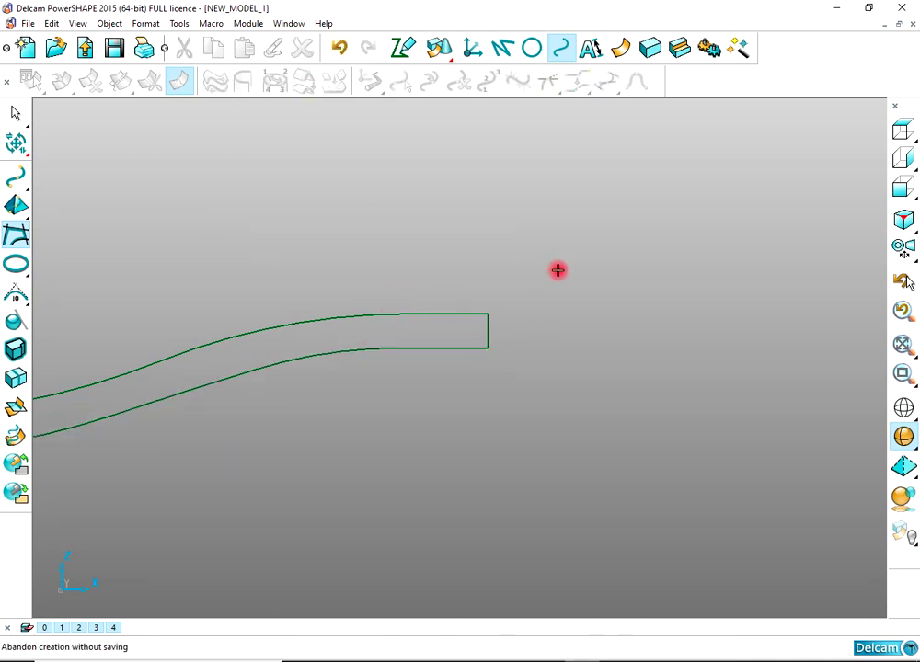
Step: Delete the copied closed sketch, keeping only the lower-edge composite curve
click(488, 315)
key(Delete)
scroll(413, 310, down, 3)
shift+middle_drag(413, 310, 535, 262)
scroll(471, 285, up, 1)
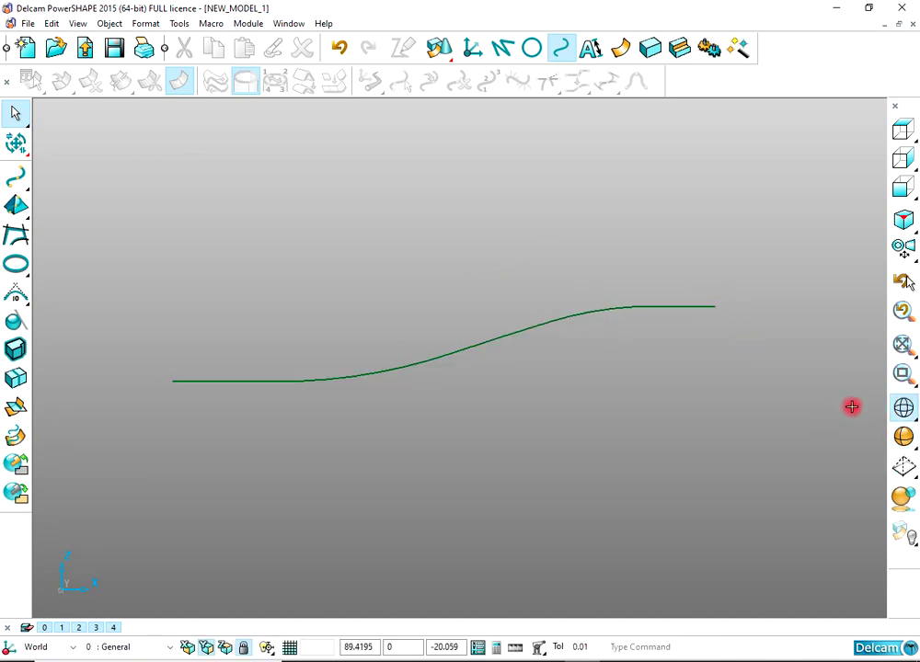
Step: Show the hidden solid again and display it in wireframe
scroll(668, 242, down, 1)
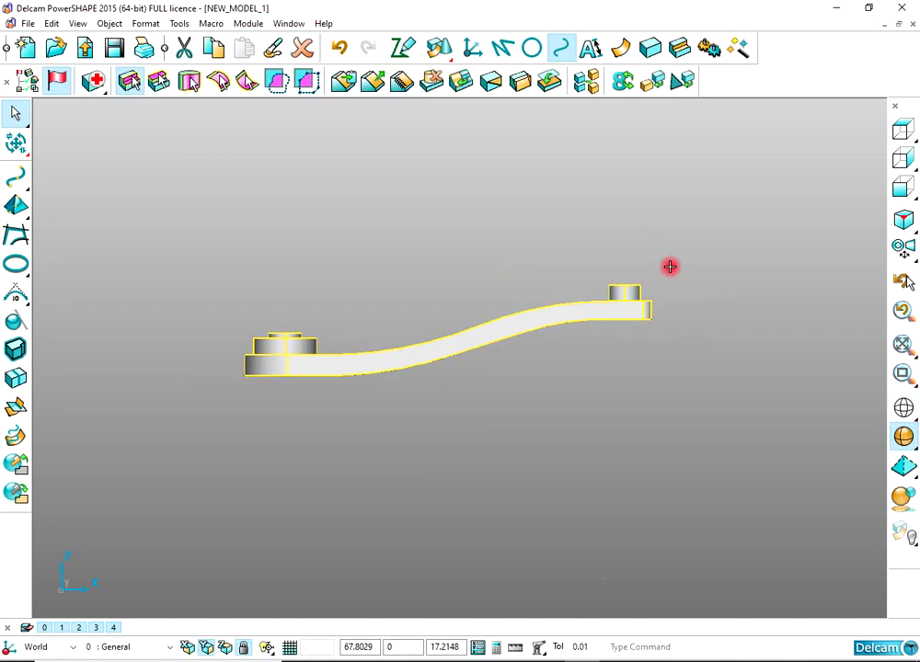
click(826, 353)
click(903, 407)
scroll(629, 341, up, 1)
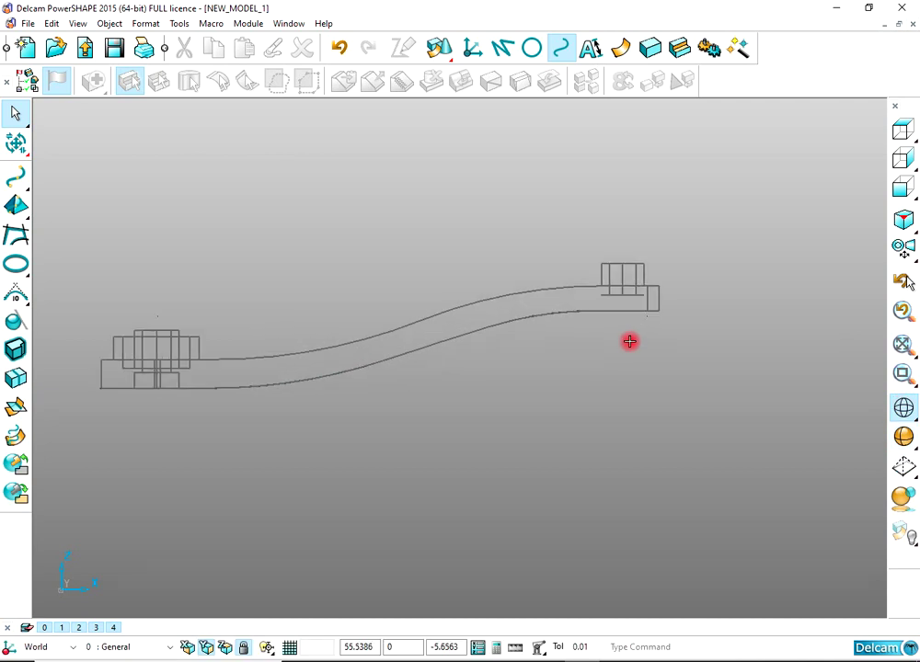
scroll(629, 342, up, 1)
scroll(726, 238, up, 3)
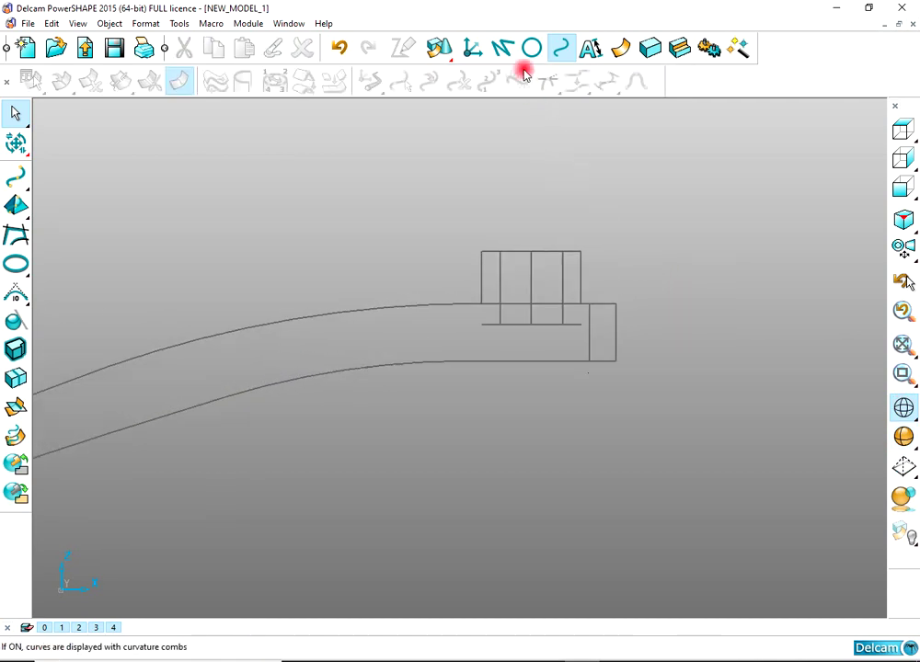
click(502, 47)
scroll(626, 327, up, 2)
click(610, 379)
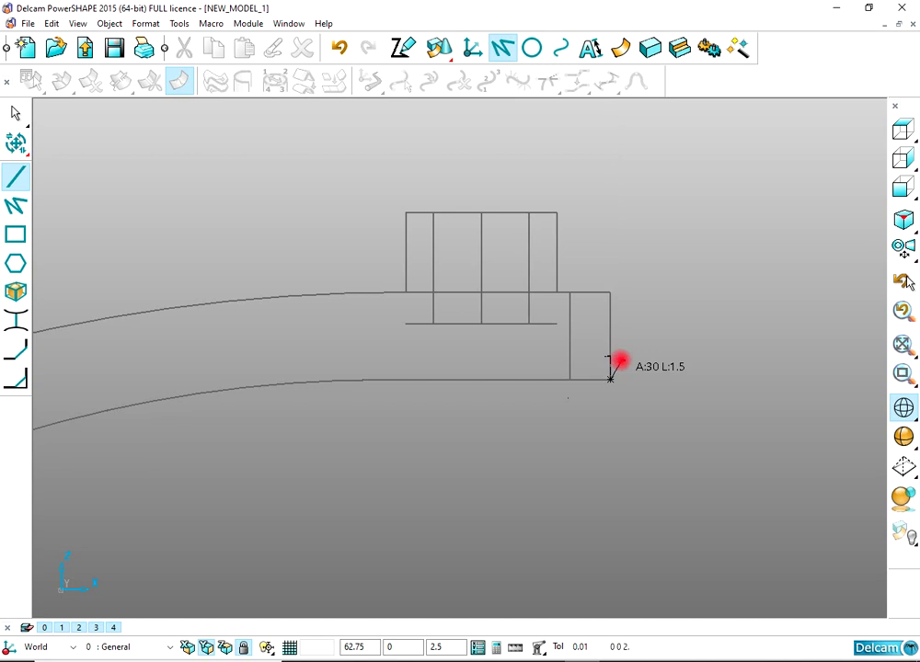
key(Escape)
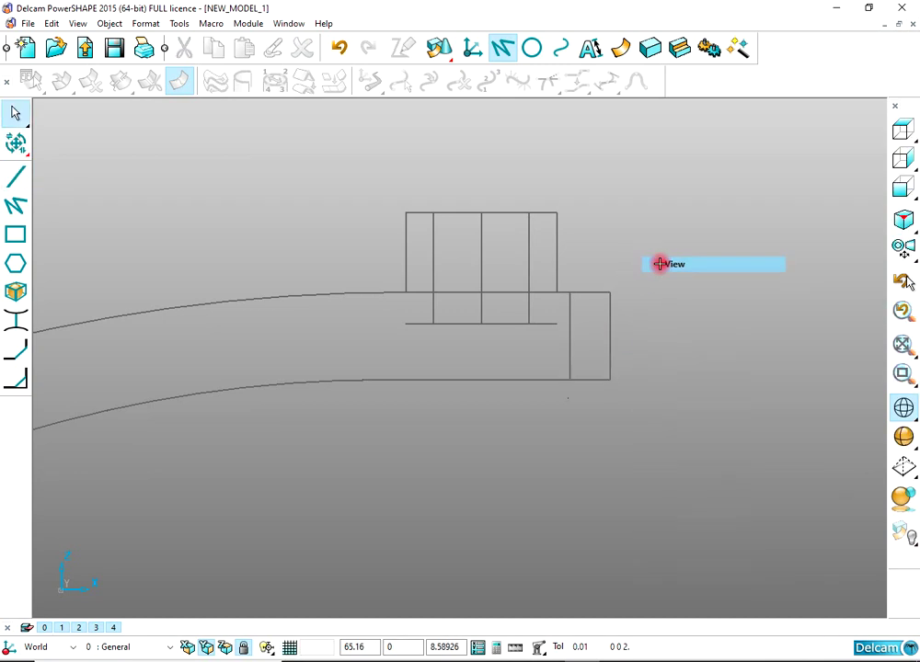
scroll(610, 355, up, 2)
click(665, 302)
Step: Draw a vertical line about 8.5 long from the upper corner of the arm's larger-boss end down past the lower edge
scroll(552, 351, down, 2)
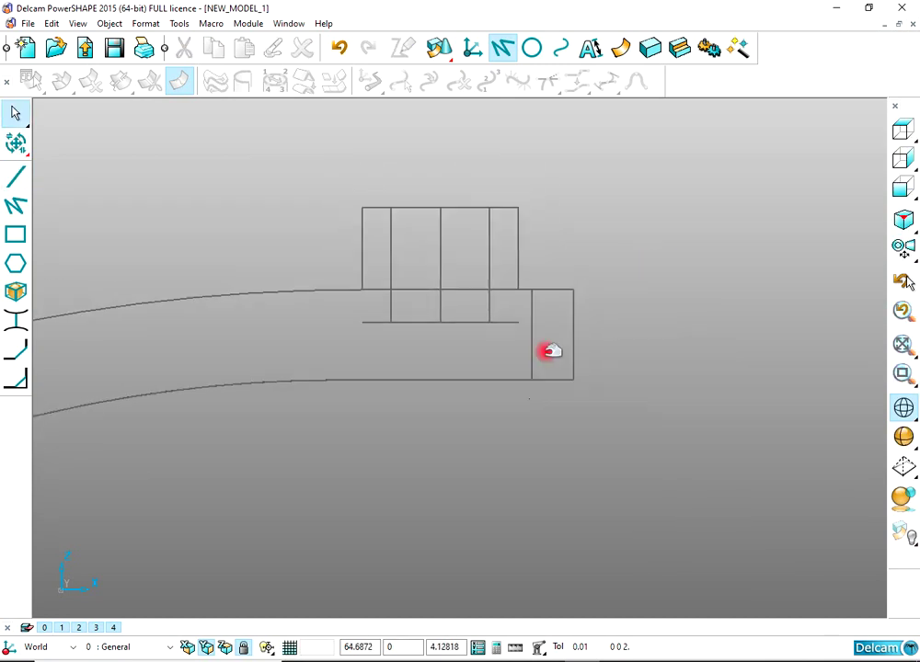
shift+middle_drag(344, 391, 643, 308)
shift+middle_drag(138, 372, 506, 279)
shift+middle_drag(110, 379, 603, 338)
scroll(467, 351, up, 3)
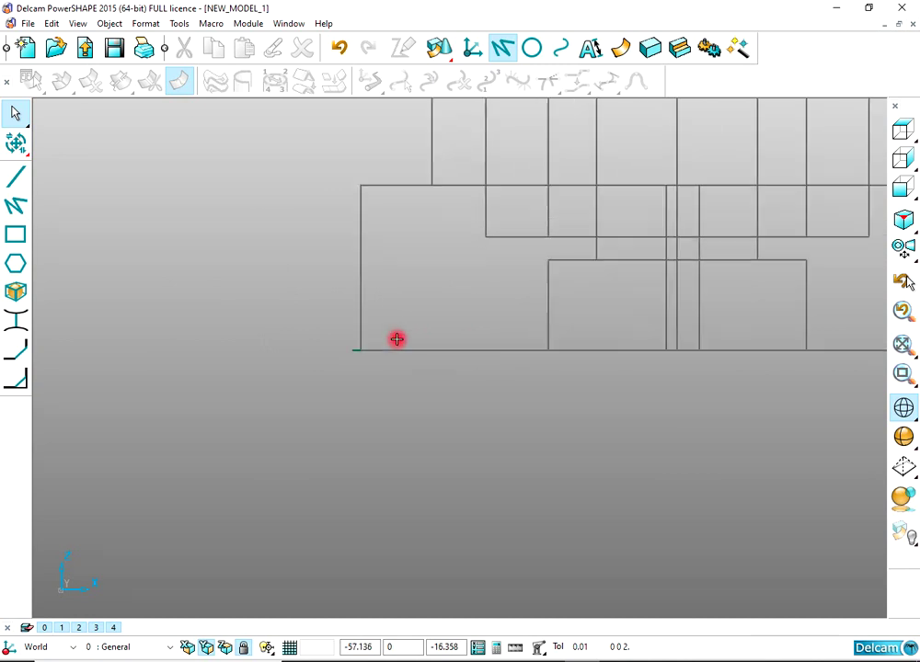
scroll(314, 329, up, 1)
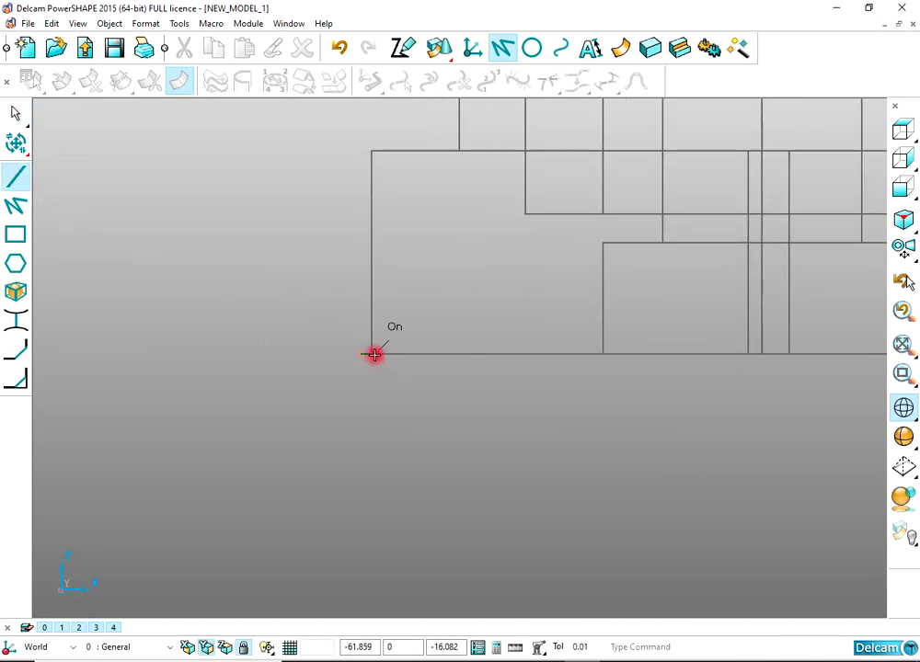
click(372, 151)
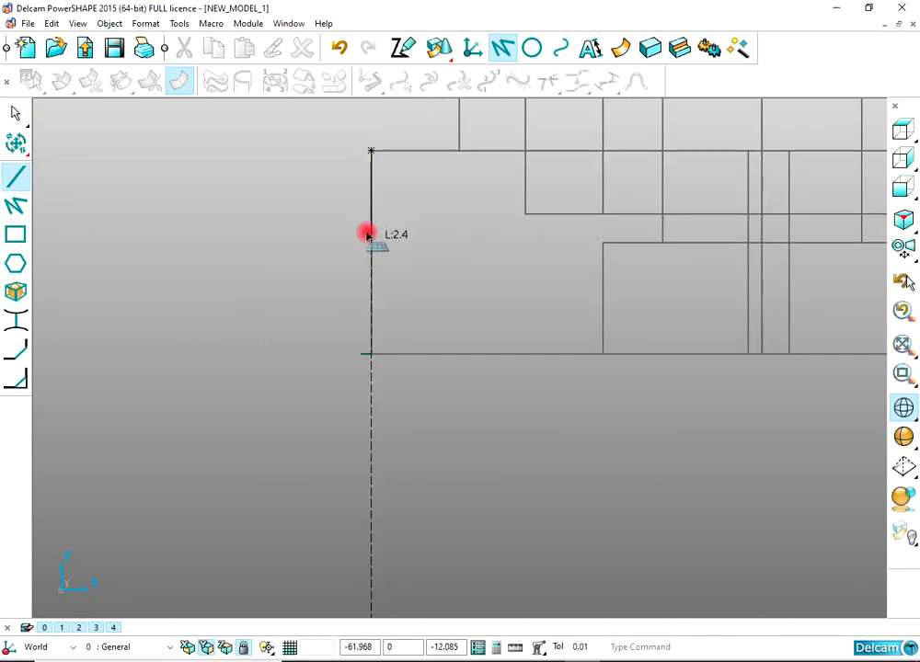
click(372, 420)
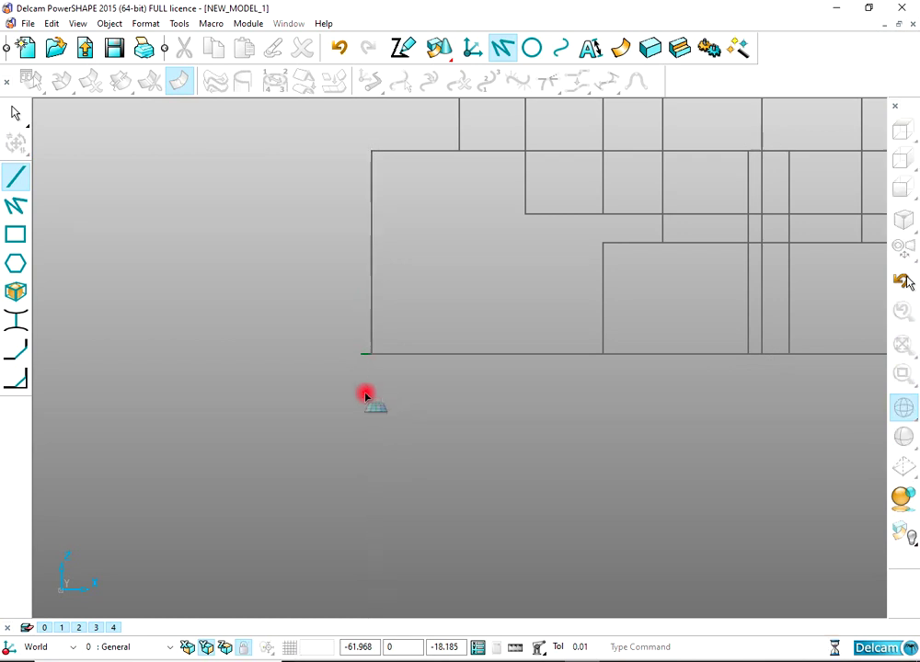
right_click(276, 251)
click(279, 253)
Step: Trim the lower curve's overhang beyond the vertical line at the larger-boss end, and delete the line
click(16, 145)
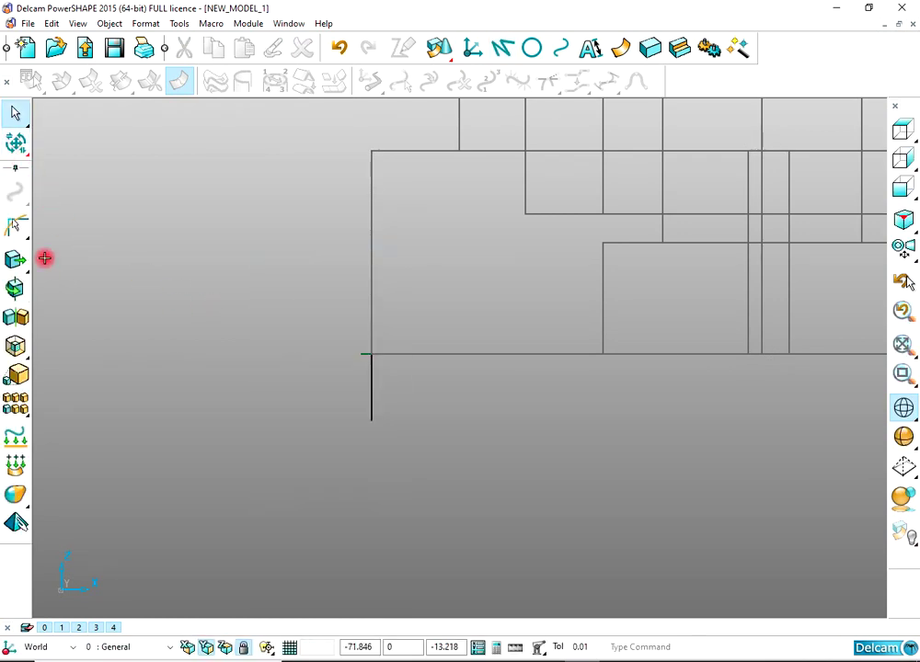
mouse_move(10, 230)
click(45, 227)
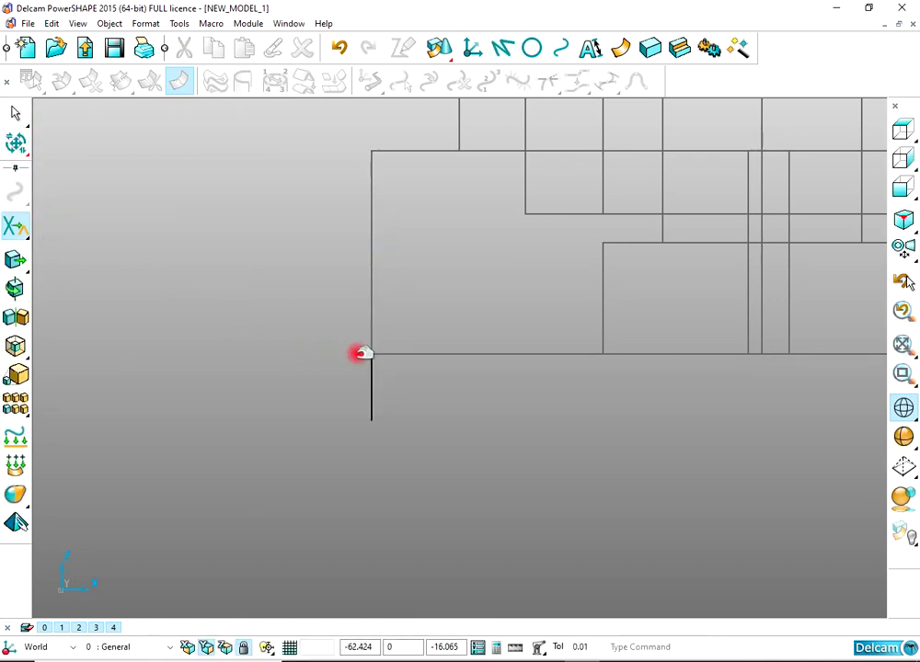
right_click(255, 232)
click(264, 241)
drag(306, 423, 490, 378)
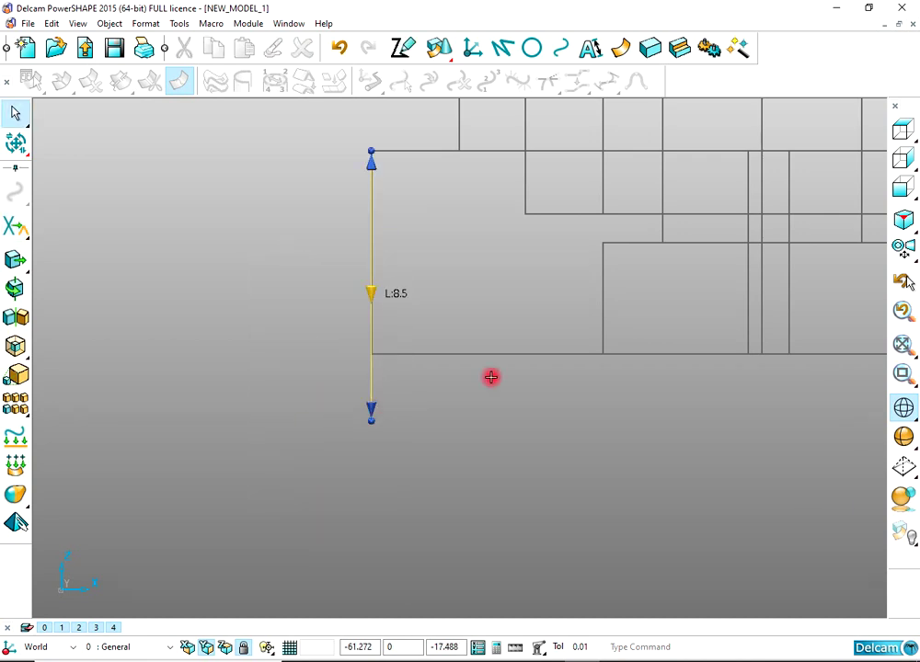
key(Delete)
scroll(512, 377, down, 5)
Step: Move the lower-edge composite curve up along Z by half the arm's thickness at its larger-boss end
click(487, 350)
click(515, 361)
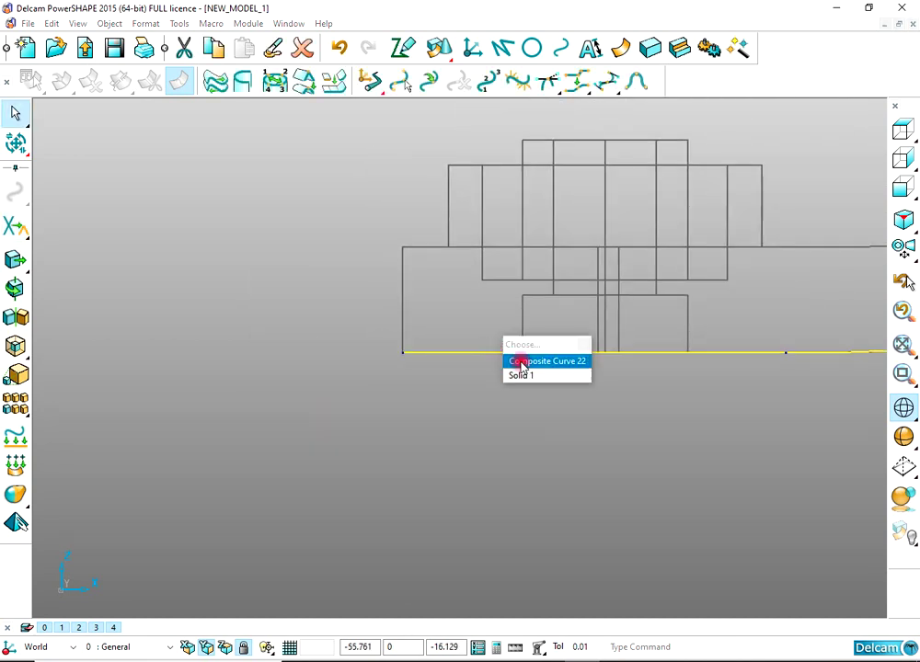
scroll(655, 354, down, 4)
scroll(626, 368, down, 2)
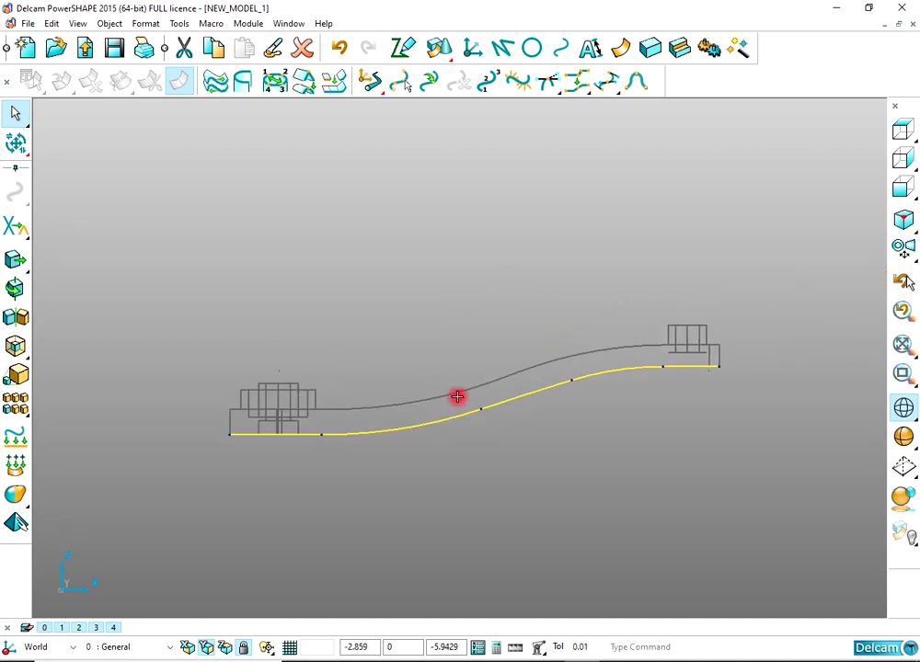
click(16, 261)
click(657, 369)
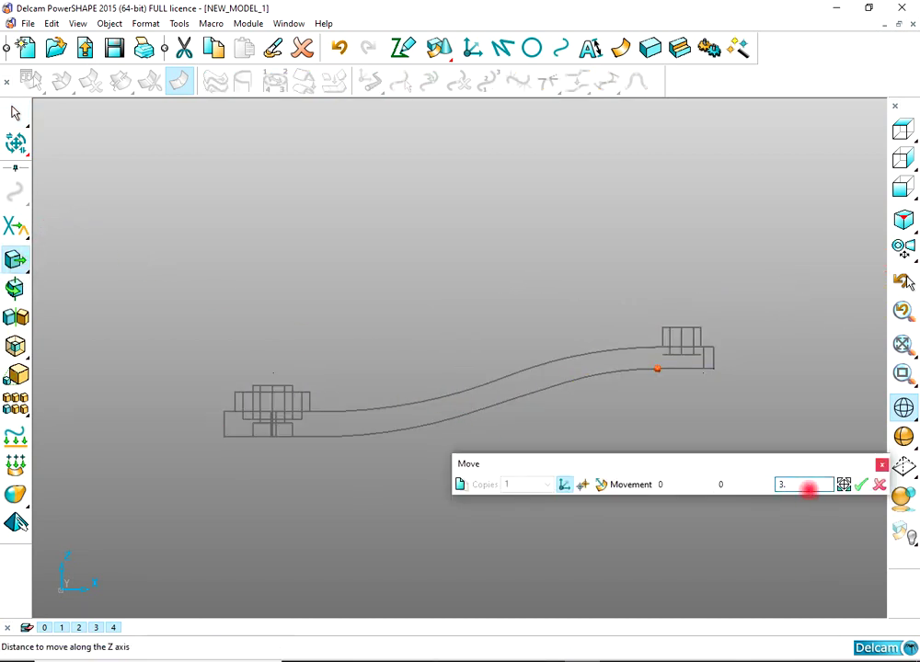
click(861, 485)
Step: Draw a near-vertical line about 20 long downward from the moved curve, where its straight middle section meets the upper bend
scroll(697, 302, up, 4)
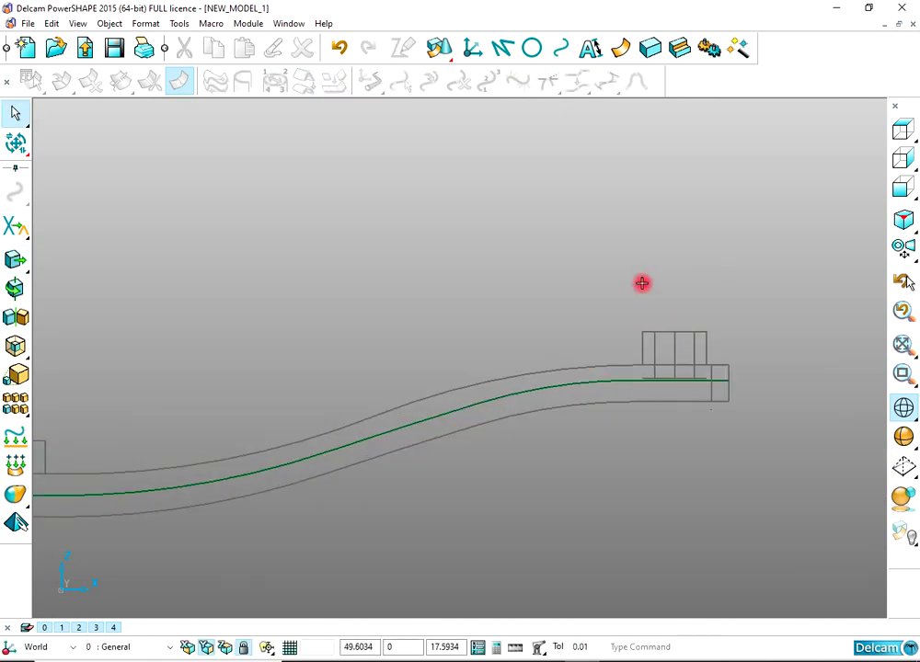
scroll(701, 365, up, 1)
scroll(450, 363, down, 1)
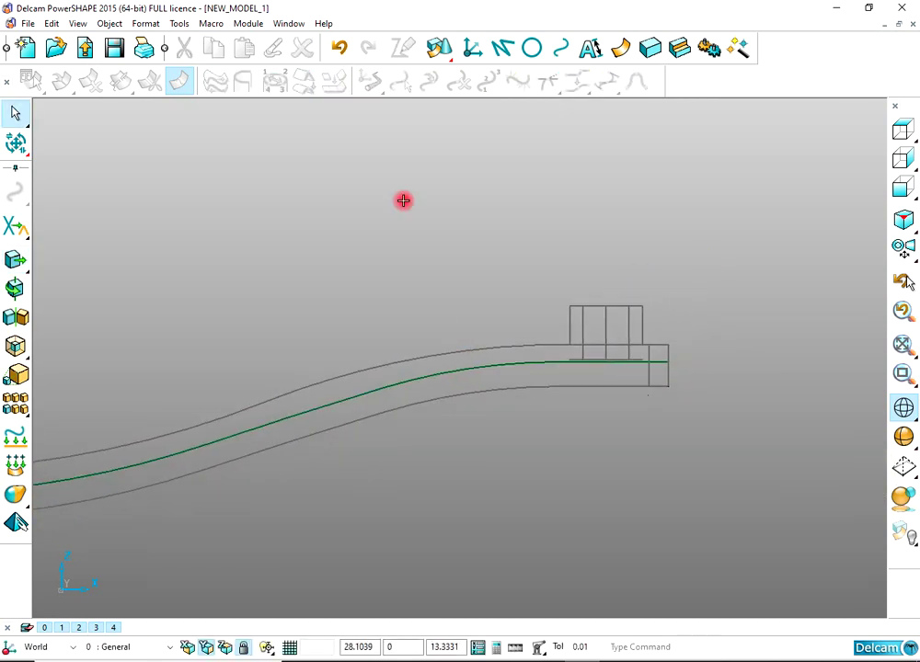
click(502, 48)
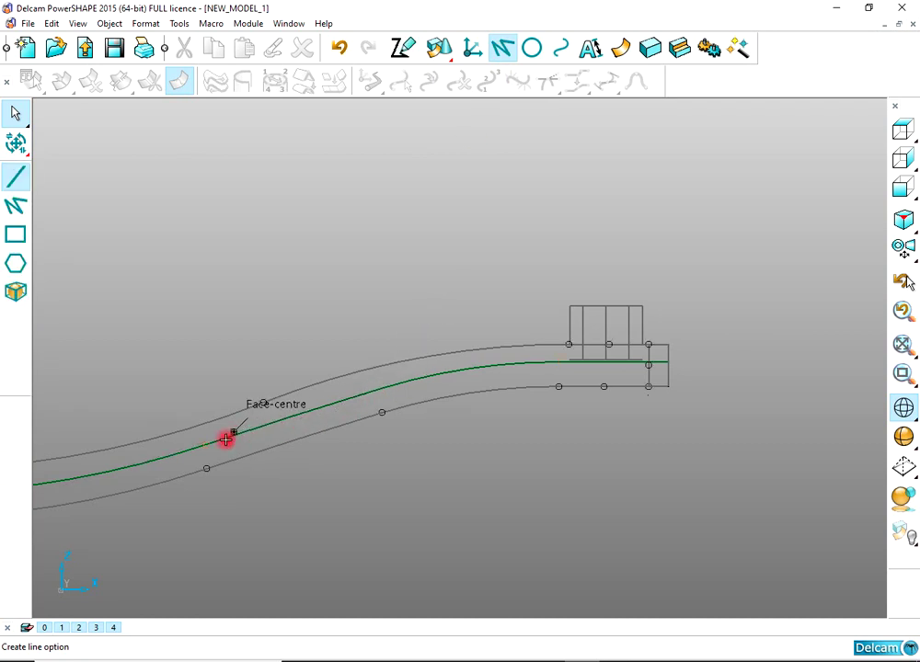
click(387, 390)
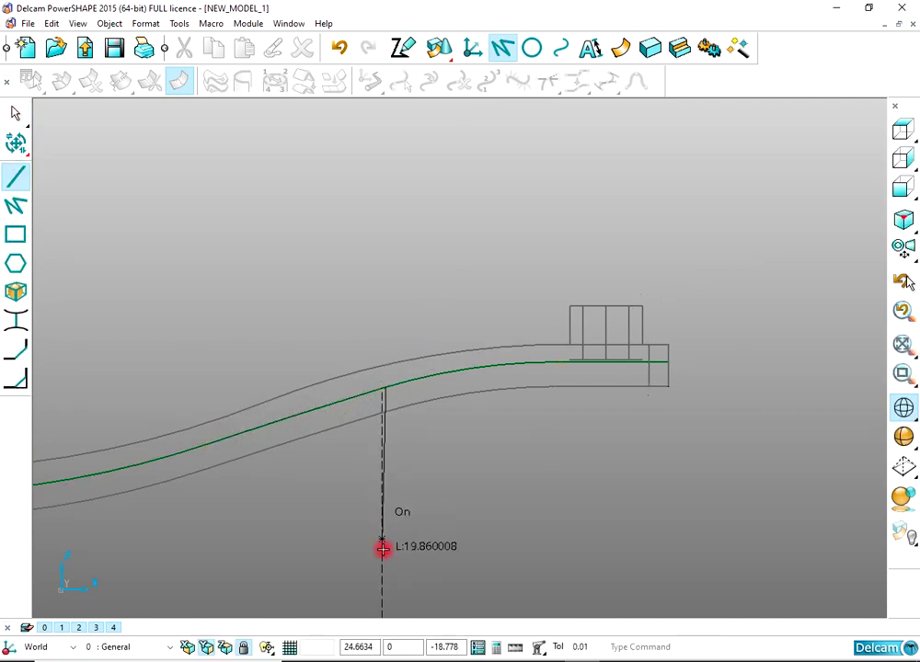
click(383, 549)
right_click(355, 246)
click(42, 181)
Step: Trim away the part of the moved curve between the near-vertical line and the smaller-boss end
click(16, 143)
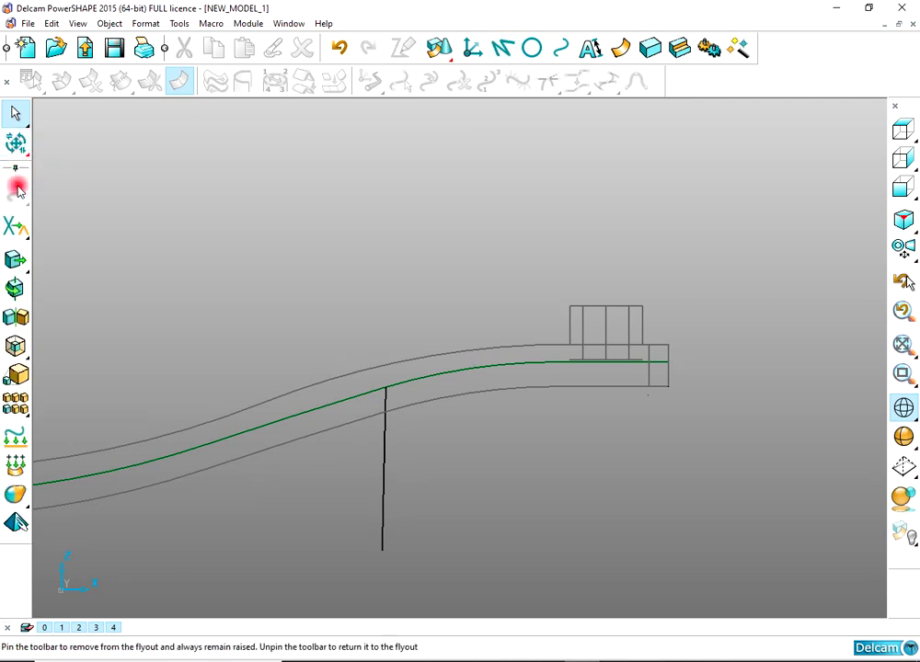
click(16, 226)
click(492, 366)
right_click(382, 253)
click(424, 261)
scroll(749, 414, up, 3)
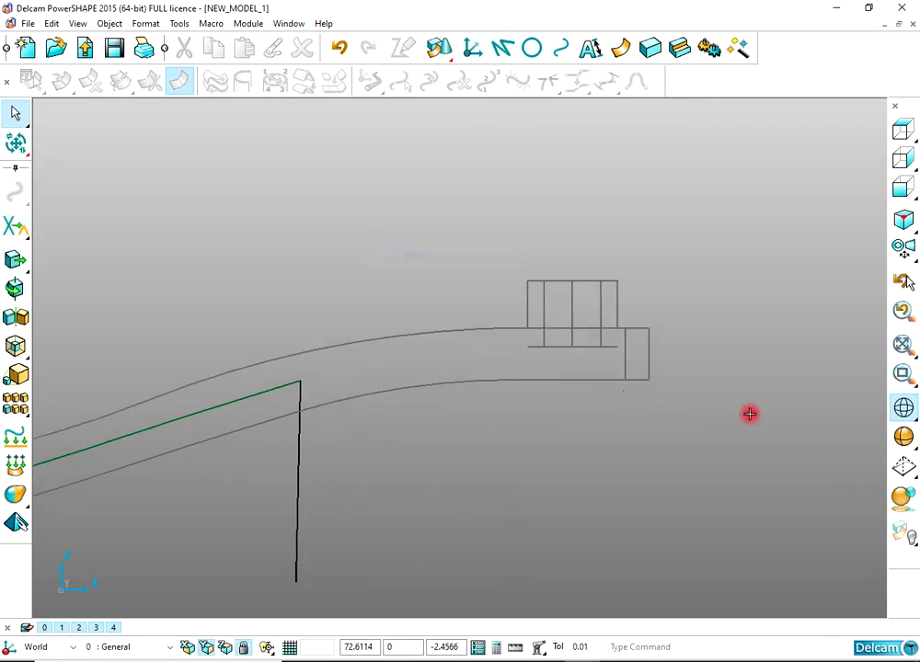
Step: Draw a horizontal line from the midpoint of the arm's smaller-boss end edge back inside the arm toward the upper bend
click(501, 48)
click(592, 321)
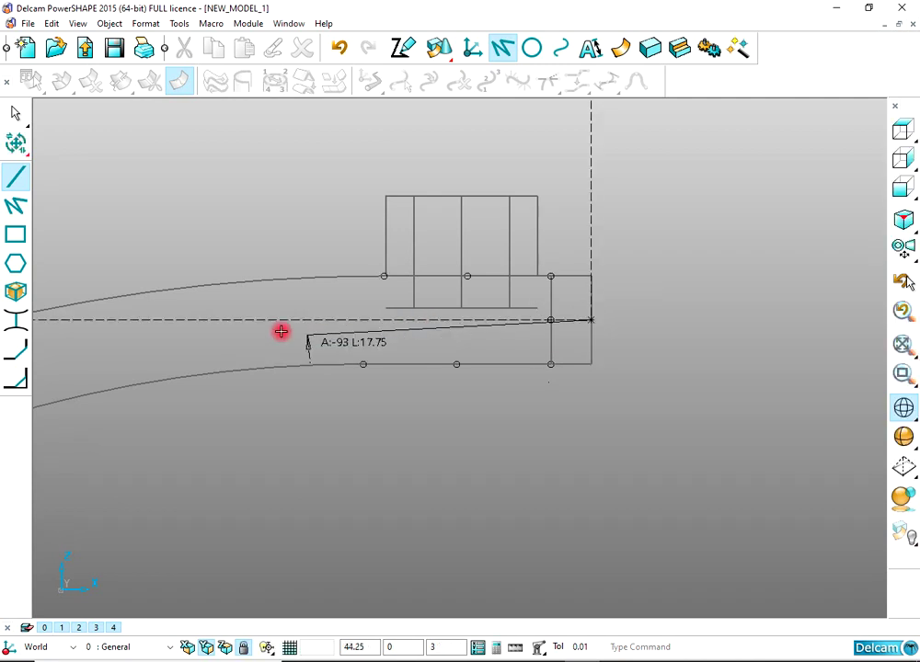
shift+middle_drag(281, 330, 593, 328)
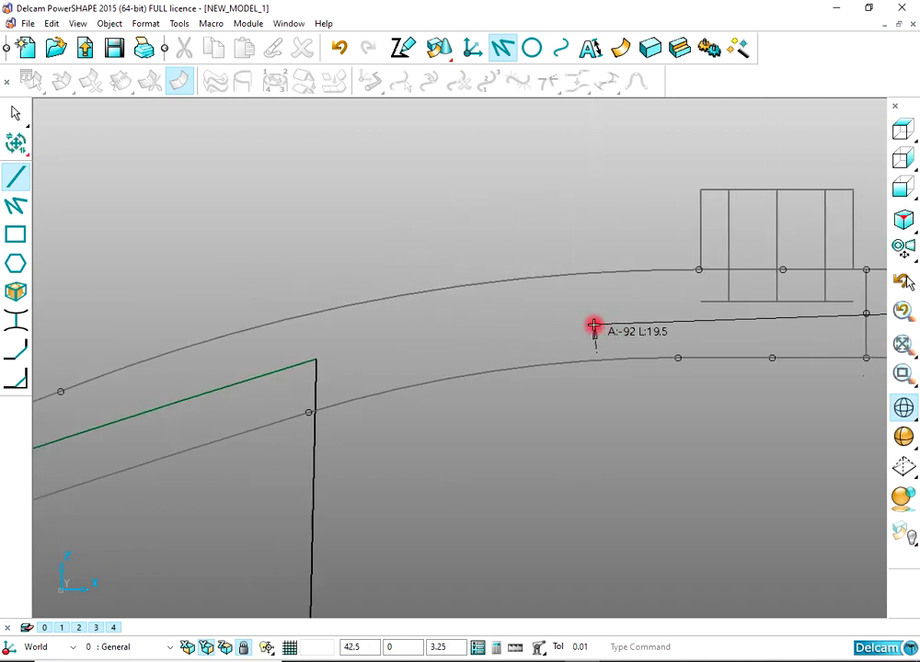
click(472, 317)
right_click(418, 223)
click(442, 234)
scroll(443, 297, down, 1)
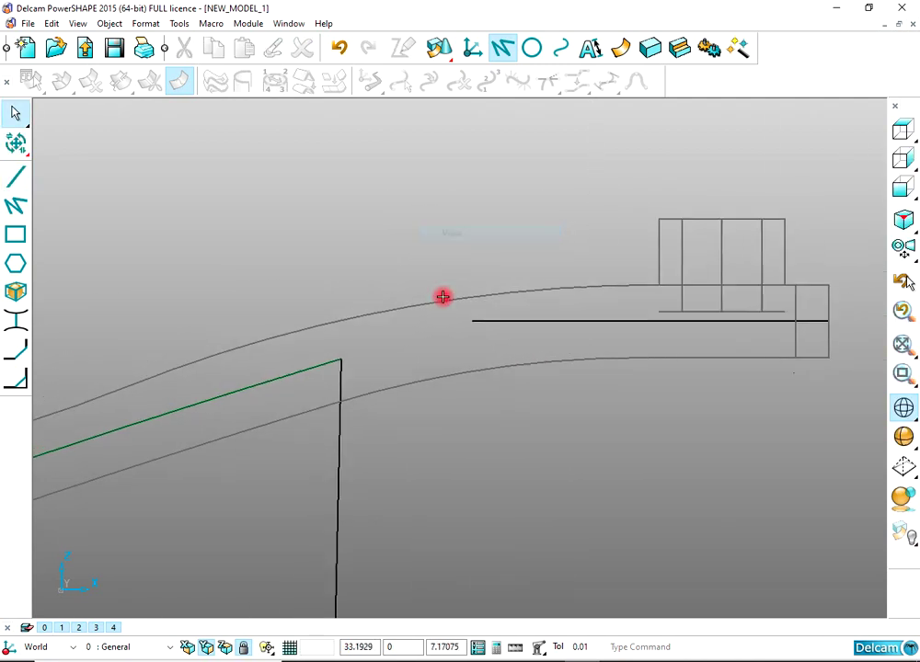
Step: Delete the near-vertical cutting line at the end of the moved curve
drag(328, 516, 290, 524)
key(Delete)
Step: Try to bridge the moved curve and the horizontal line with a fillet arc
click(532, 48)
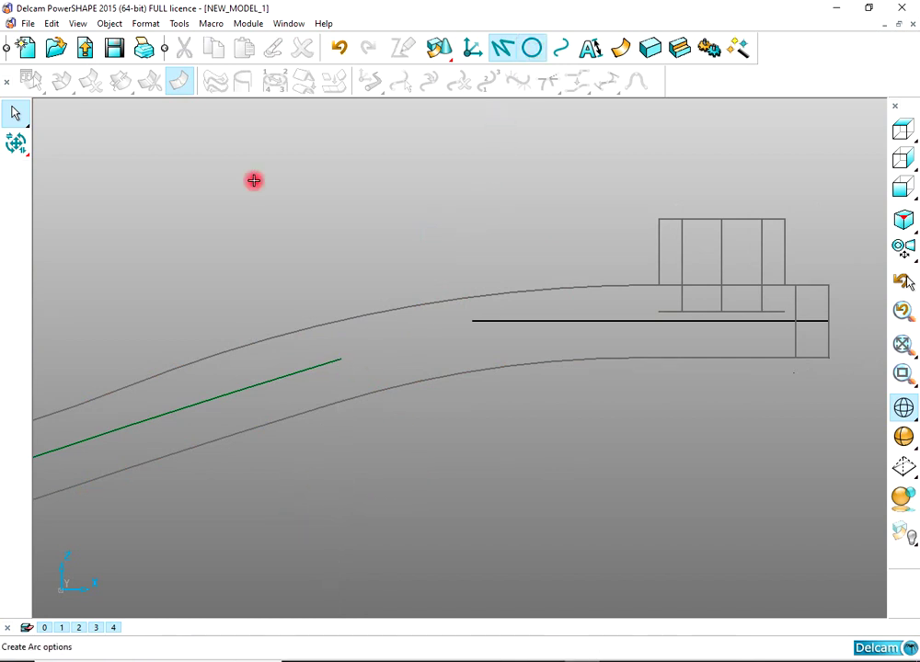
scroll(314, 368, up, 1)
click(314, 370)
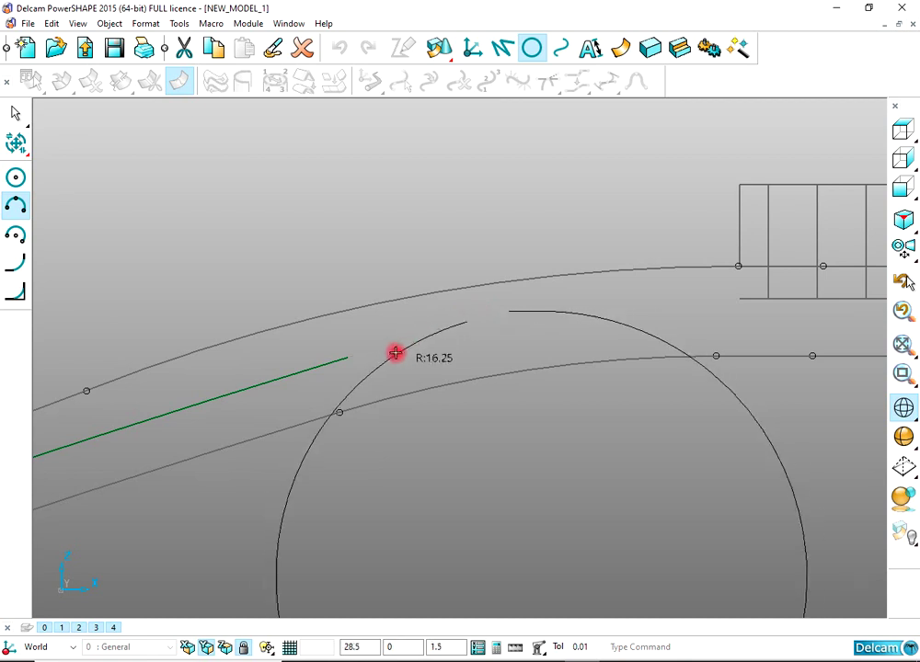
click(346, 359)
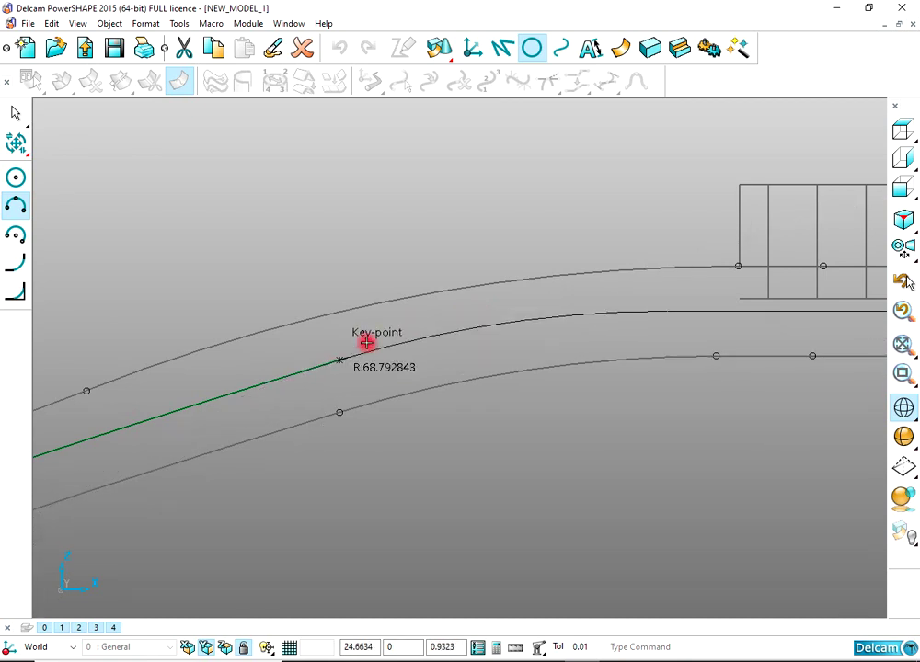
right_click(356, 234)
click(366, 243)
scroll(446, 248, down, 2)
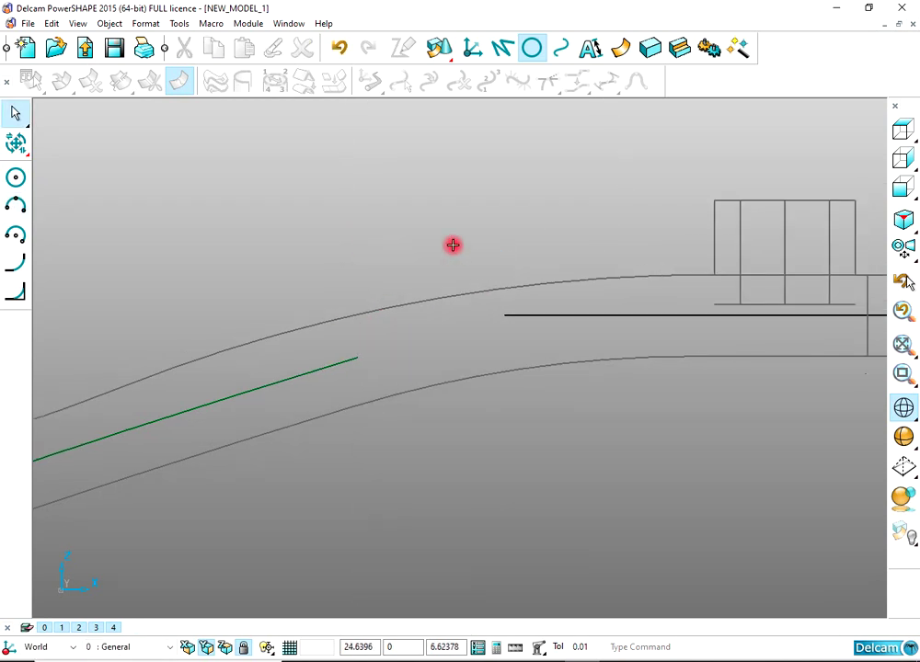
click(294, 386)
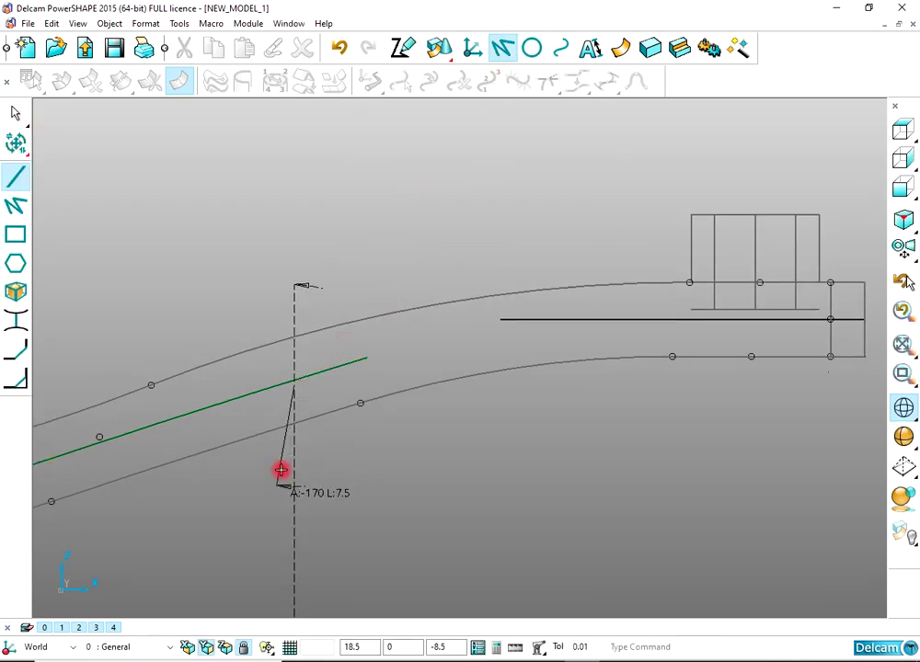
right_click(257, 252)
click(257, 250)
Step: Draw a steep line across the arm's straight middle section and trim the moved curve's end back to it
click(23, 180)
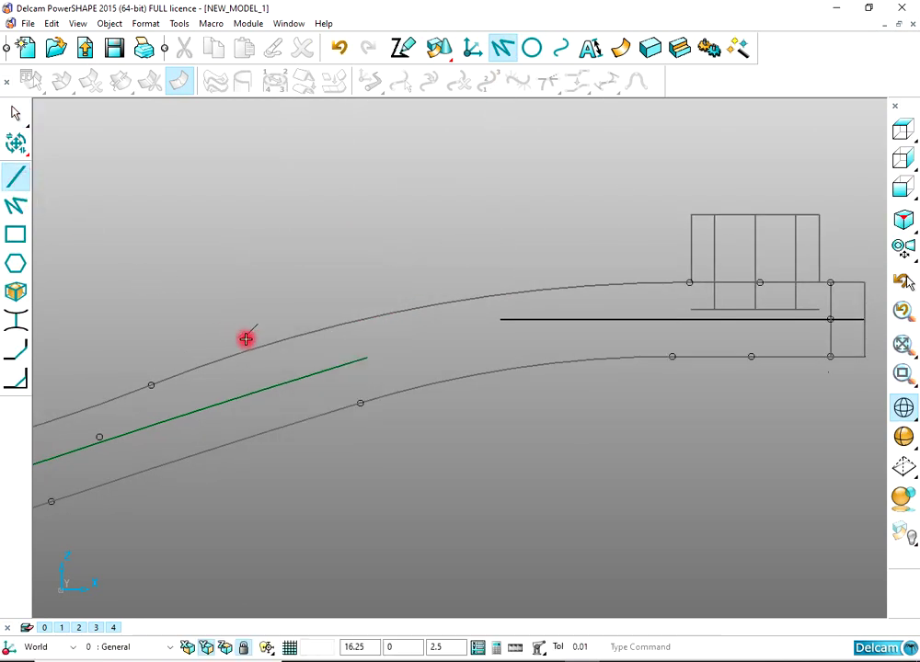
click(268, 537)
right_click(256, 219)
click(283, 229)
click(15, 144)
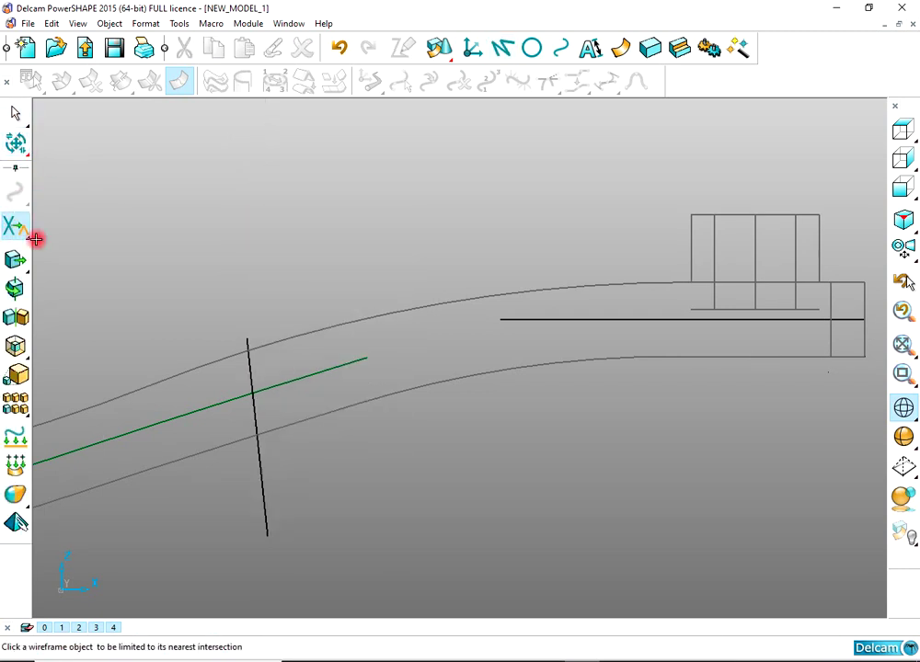
click(31, 236)
right_click(281, 239)
click(281, 385)
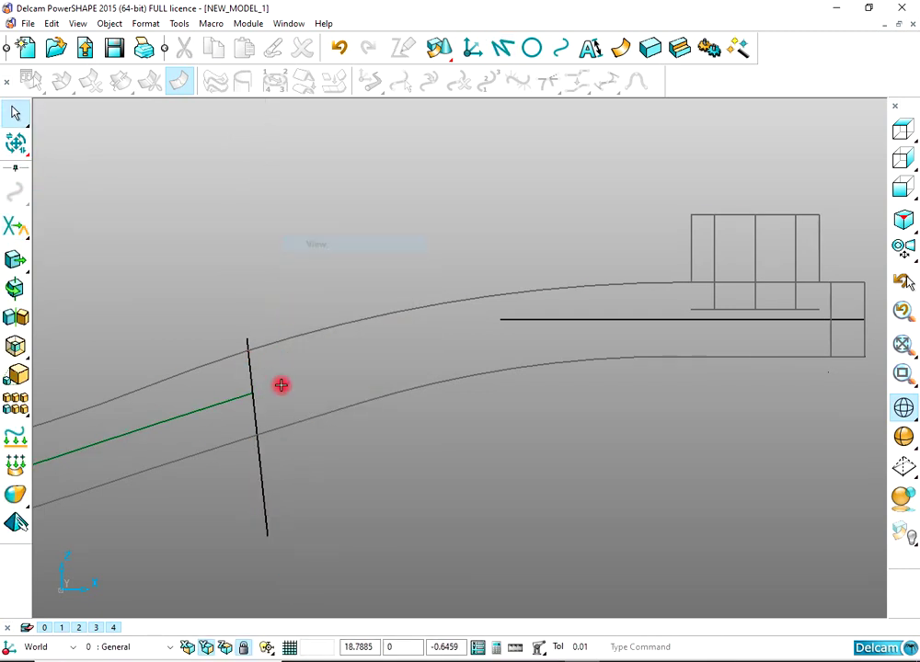
Step: Delete the steep cutting line and join the trimmed curve to the horizontal line with a fillet arc of radius 107
click(531, 48)
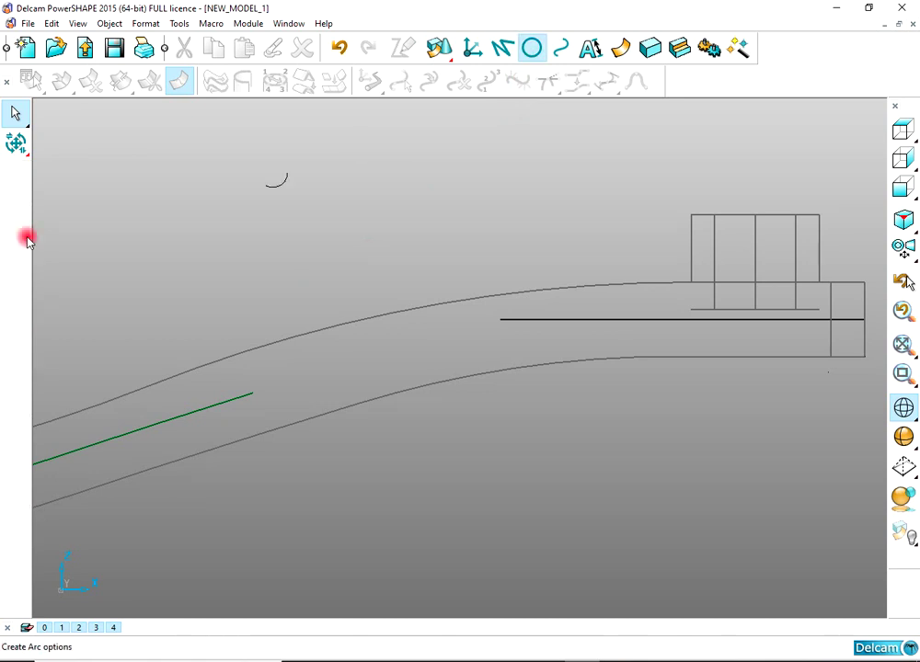
click(15, 204)
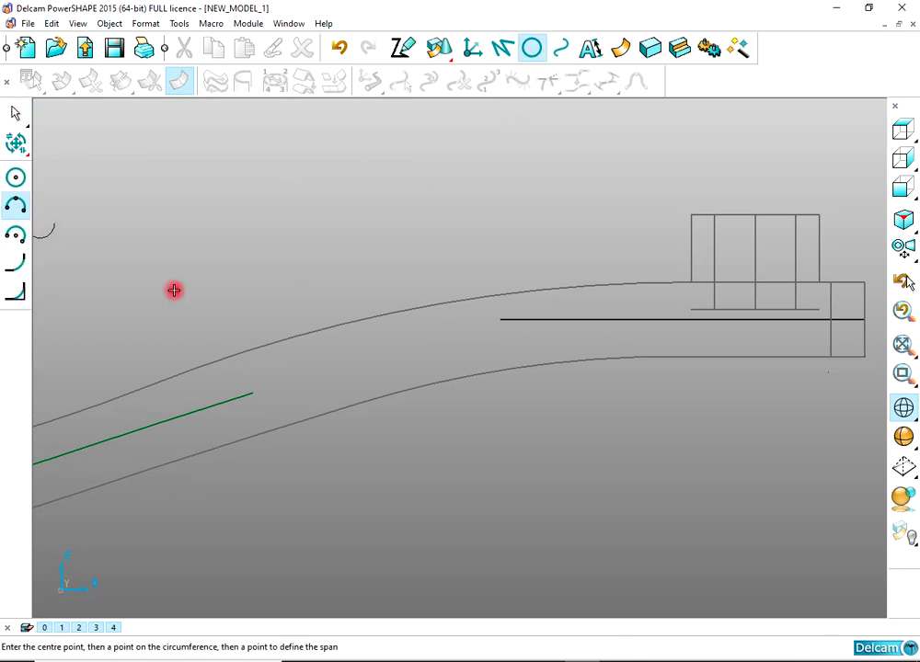
click(594, 319)
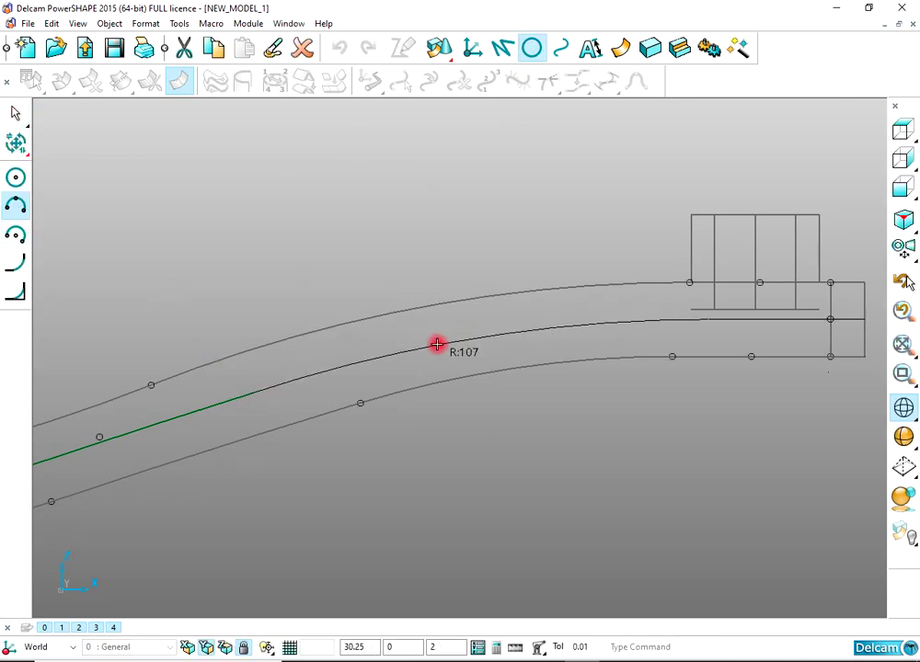
click(437, 344)
click(496, 410)
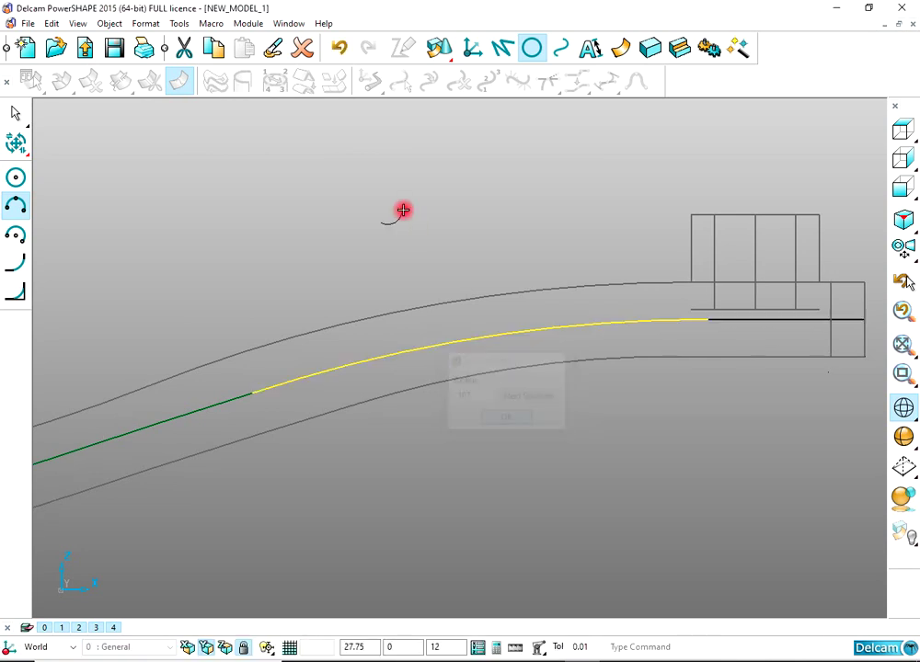
scroll(404, 209, down, 3)
right_click(423, 216)
click(517, 242)
scroll(519, 243, down, 4)
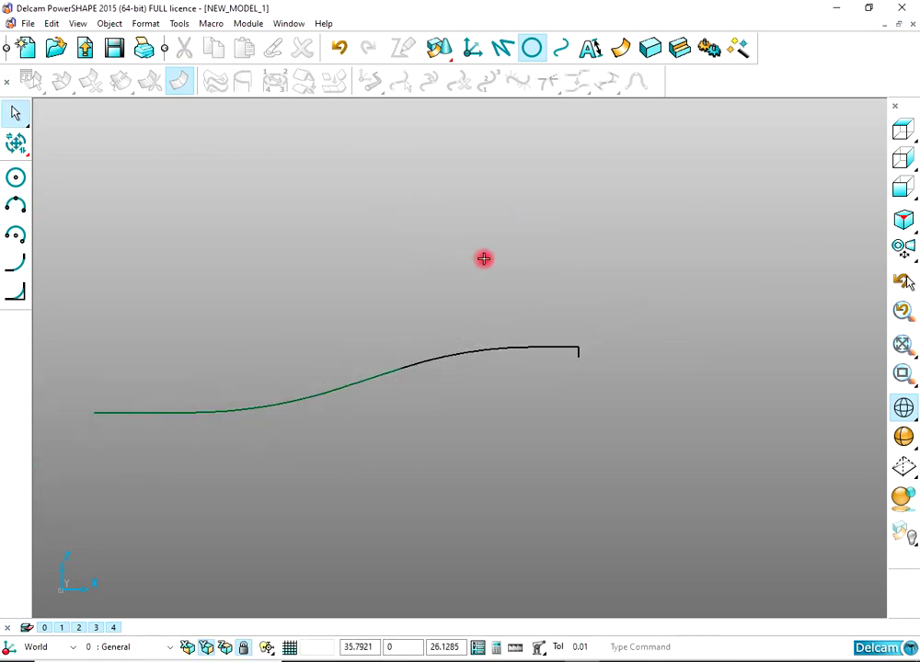
Step: Delete the short leftover vertical line at the smaller-boss end of the mid-thickness curve
shift+middle_drag(484, 258, 580, 238)
scroll(635, 293, up, 3)
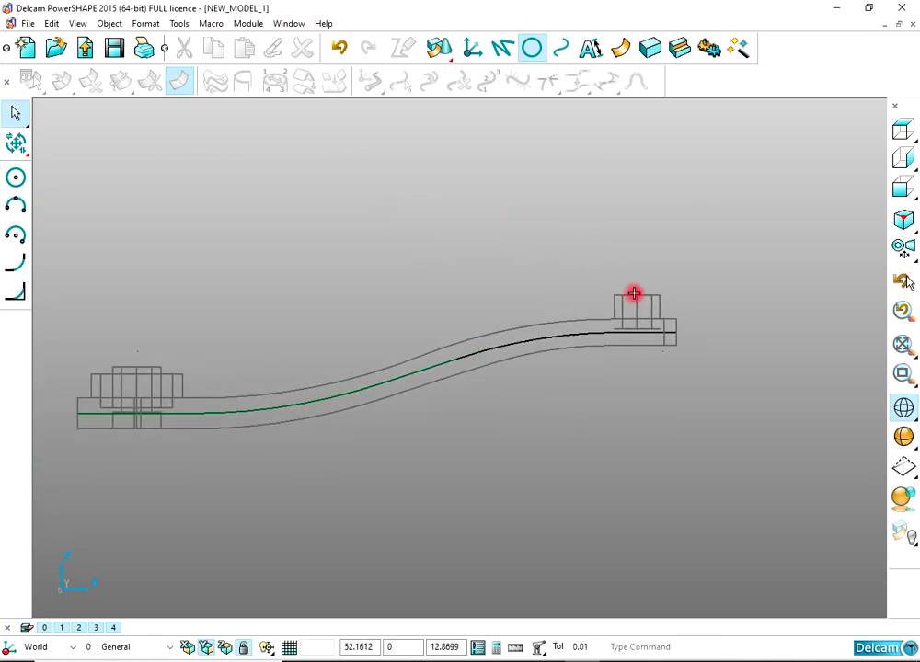
click(504, 49)
scroll(646, 336, down, 3)
click(902, 223)
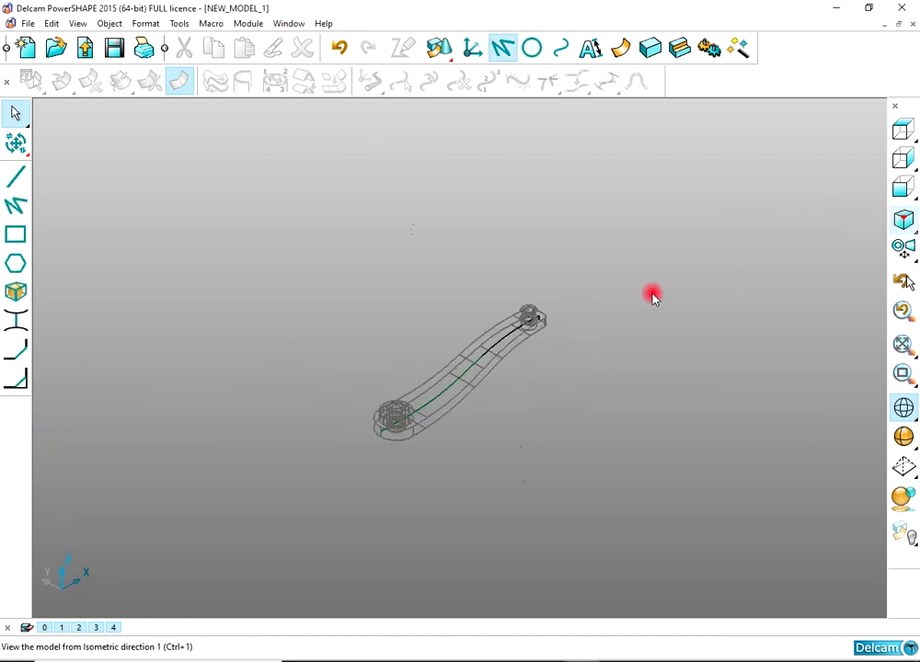
scroll(559, 308, up, 5)
right_click(541, 238)
click(544, 243)
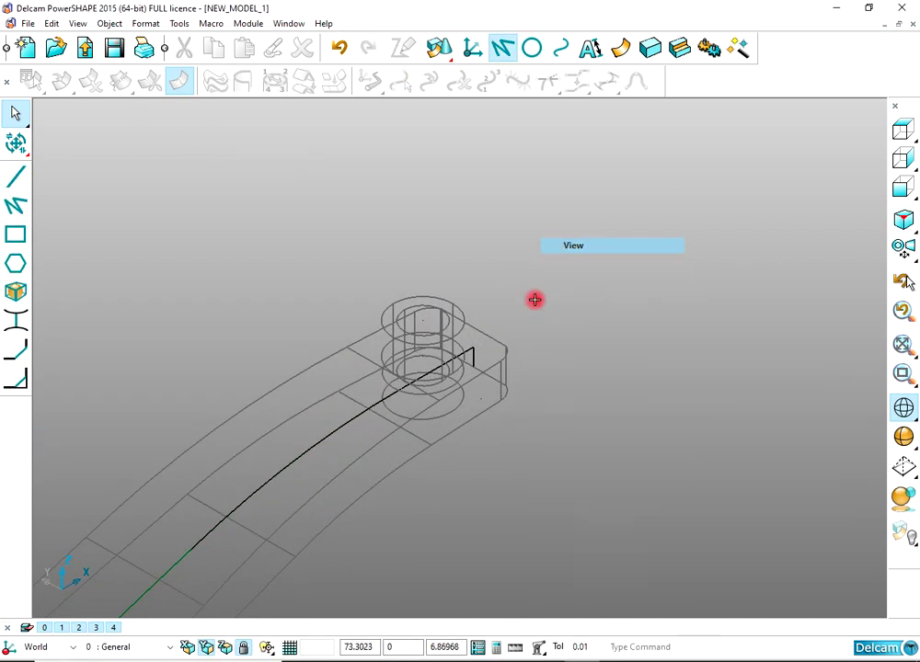
scroll(462, 368, up, 3)
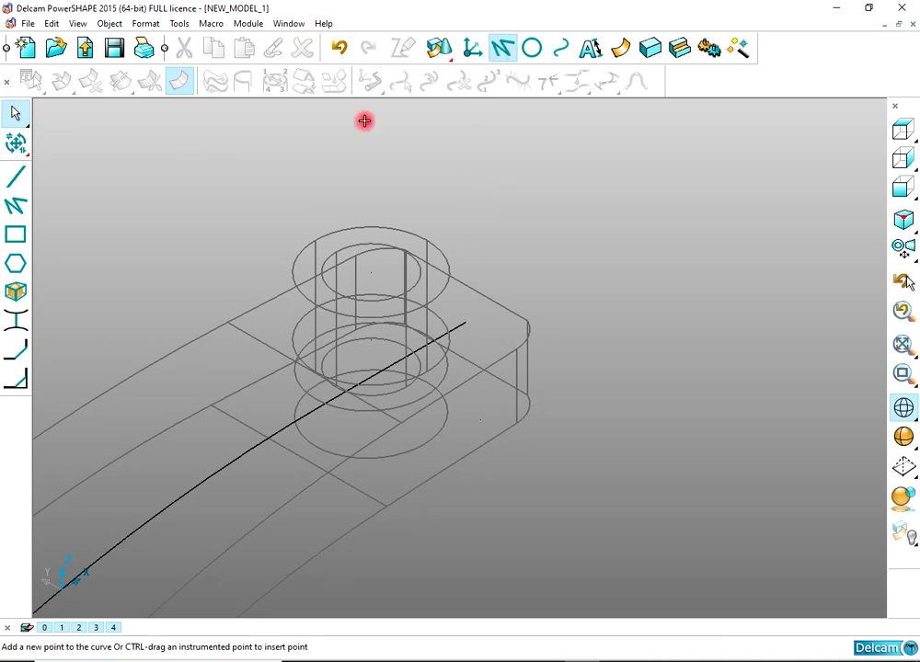
Step: Extend the mid-thickness curve past the smaller-boss end with a long straight line along X
click(464, 312)
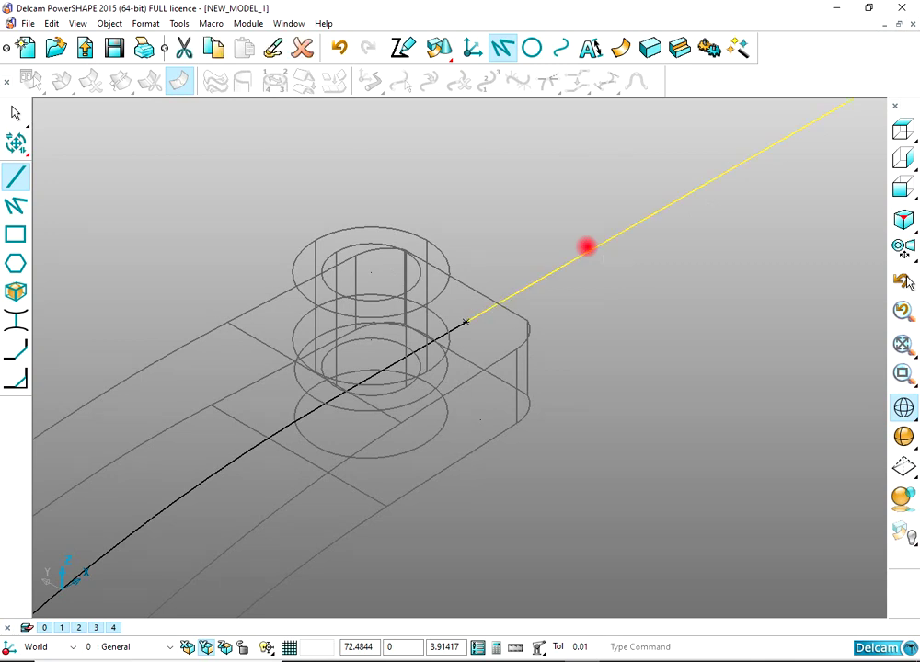
scroll(586, 247, down, 5)
key(Escape)
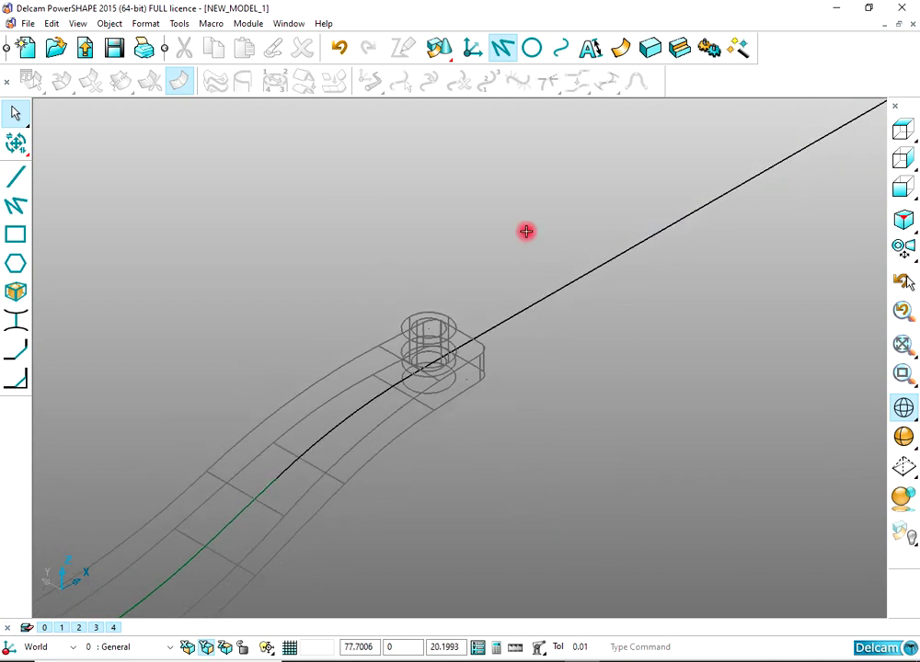
Step: Draw a straight line from the curve's larger-boss end outward along X with a length of -200
scroll(475, 286, down, 4)
shift+middle_drag(431, 371, 678, 198)
scroll(448, 427, up, 12)
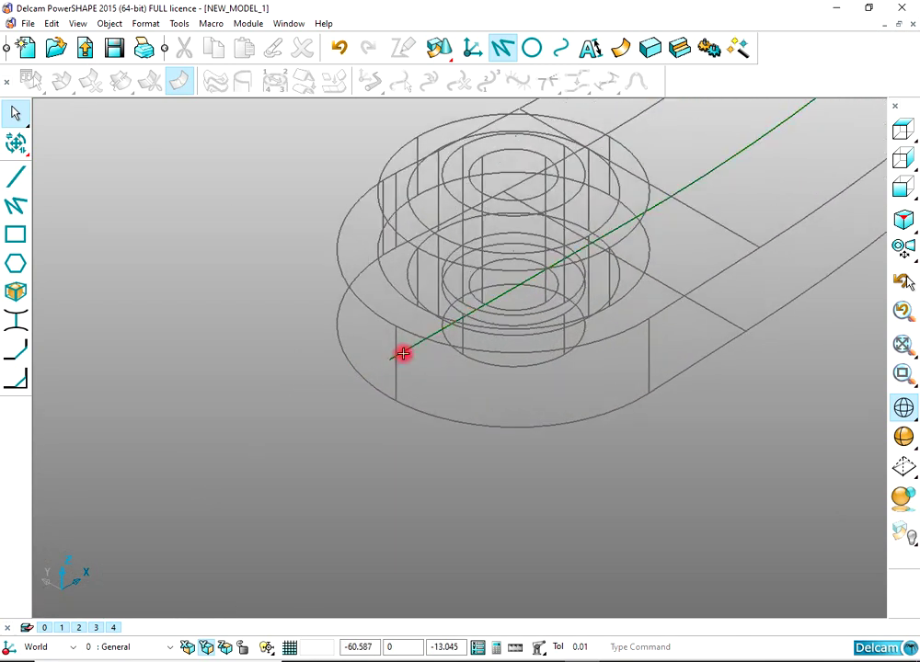
click(19, 222)
click(393, 365)
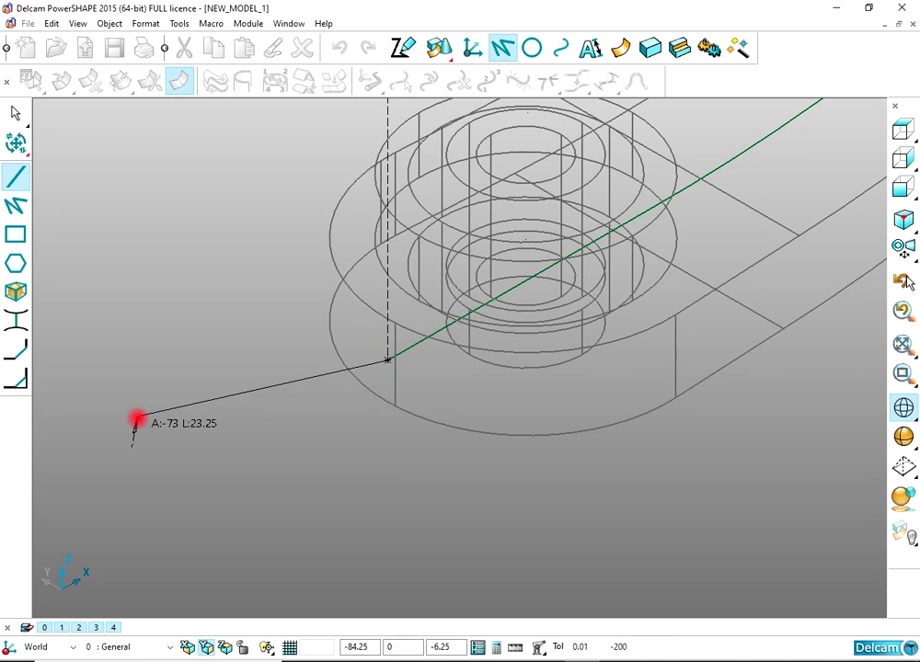
click(136, 420)
key(Escape)
scroll(395, 314, down, 3)
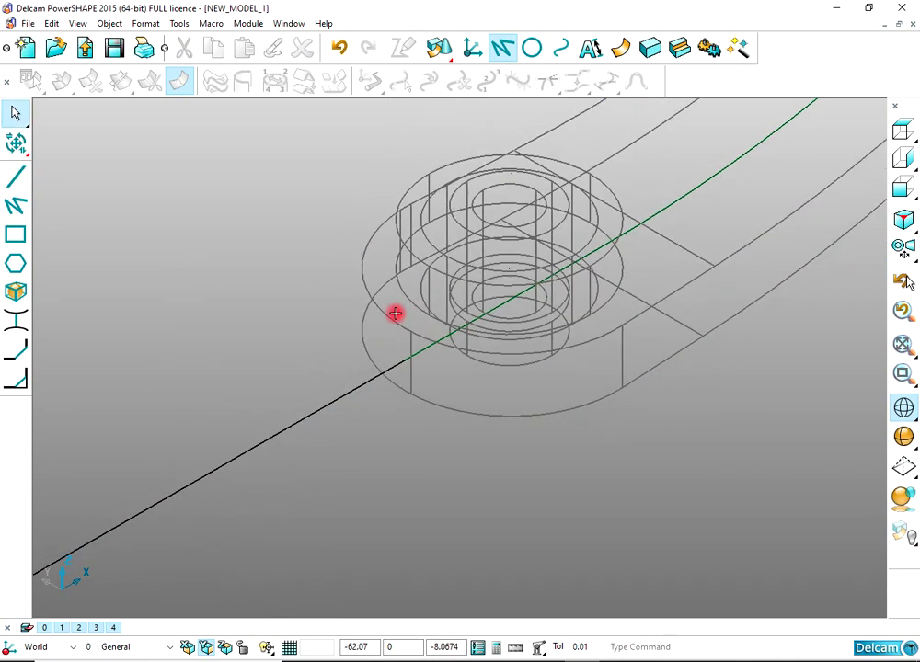
Step: Combine the mid-thickness curve, the arc and the straight extension lines into one composite curve
click(327, 406)
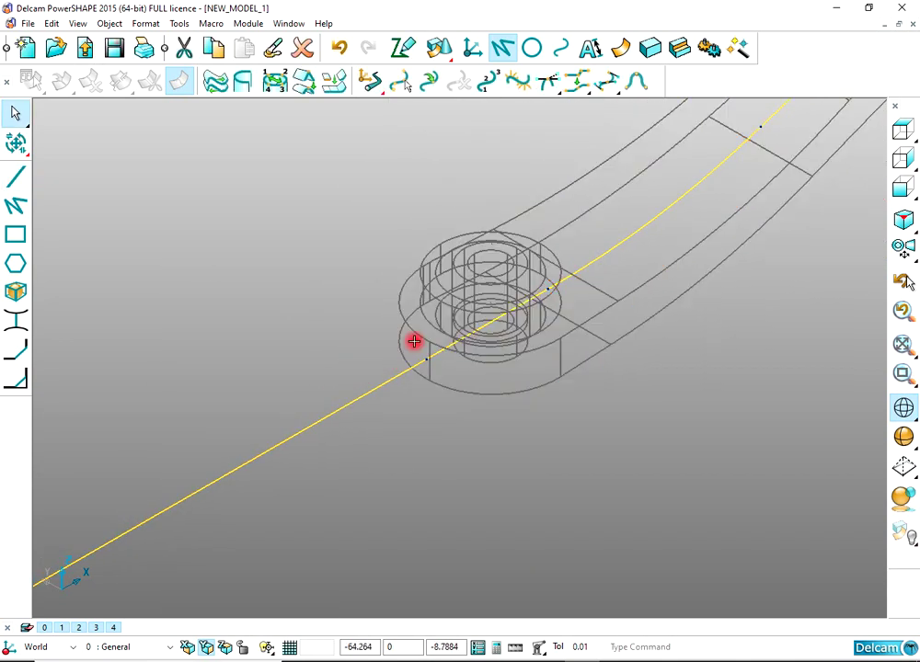
click(903, 188)
middle_drag(661, 298, 578, 62)
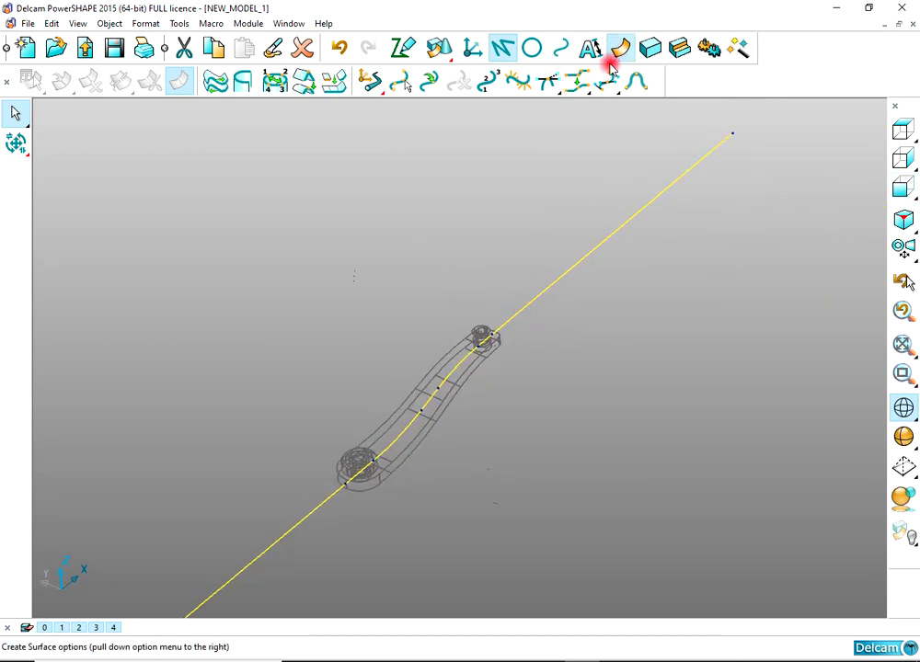
Step: Extrude the composite curve into a surface 107.5 long in both directions, using equal lengths
click(615, 55)
click(17, 262)
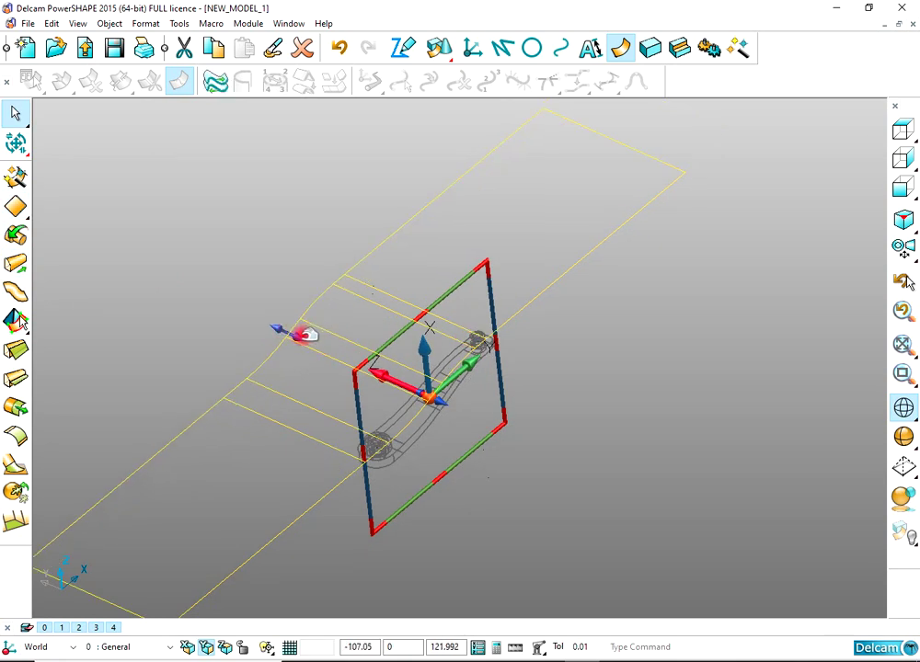
drag(300, 335, 302, 339)
double_click(374, 407)
click(612, 365)
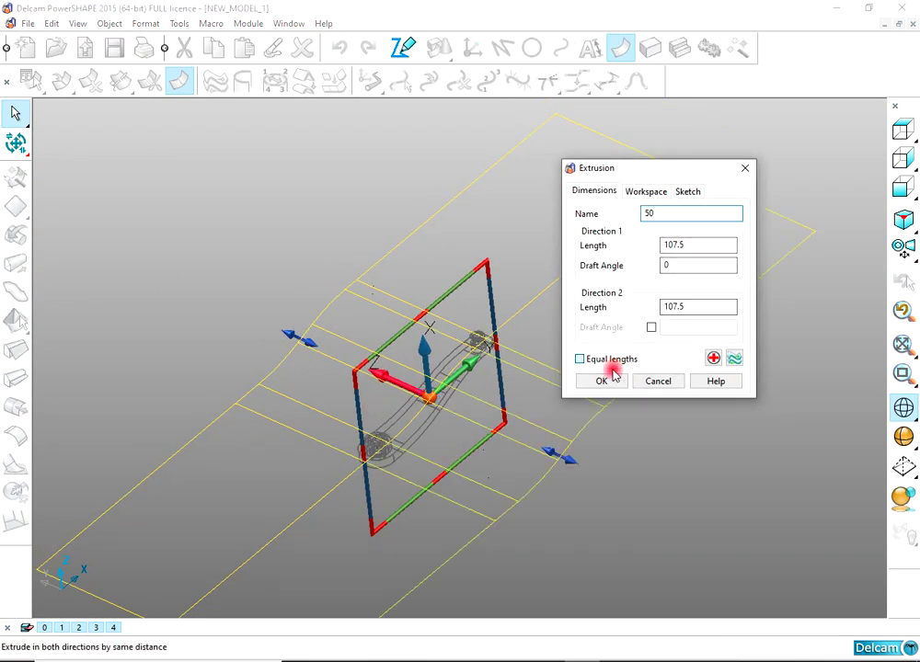
click(612, 377)
Step: Draw a rectangle 270 wide in the top view, starting from the midpoint of the surface's centreline
click(903, 129)
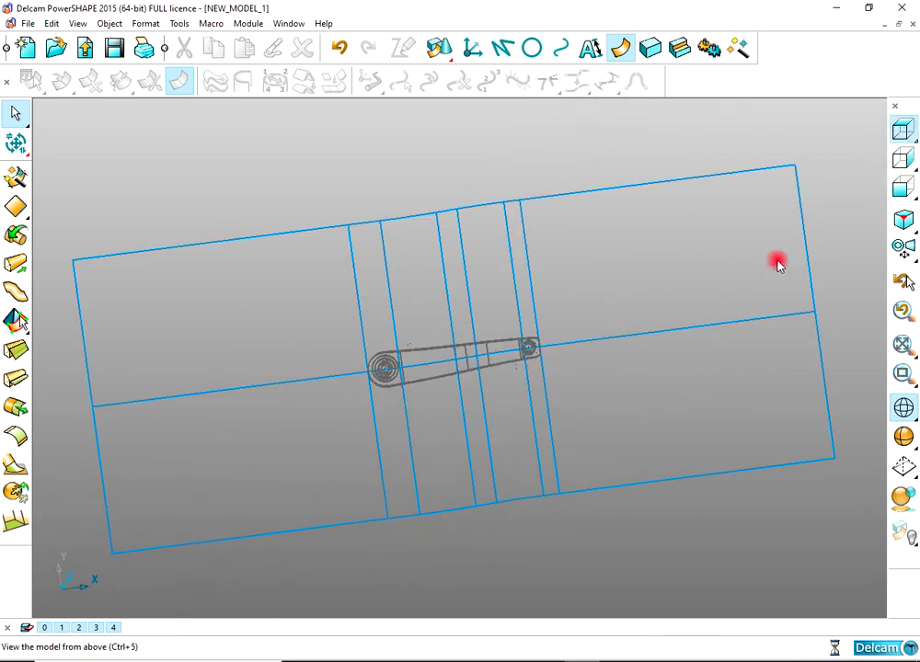
click(502, 50)
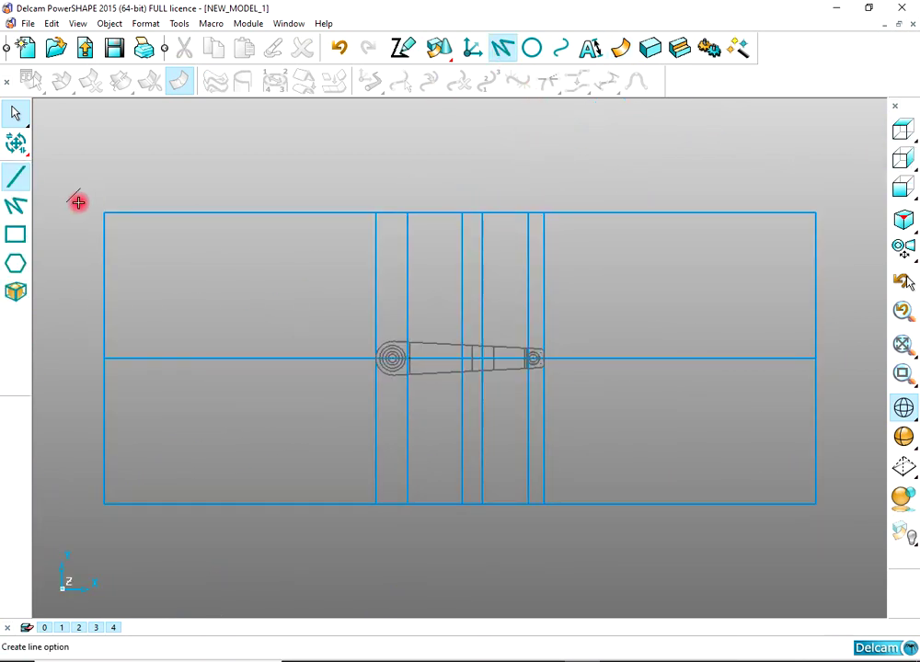
click(20, 235)
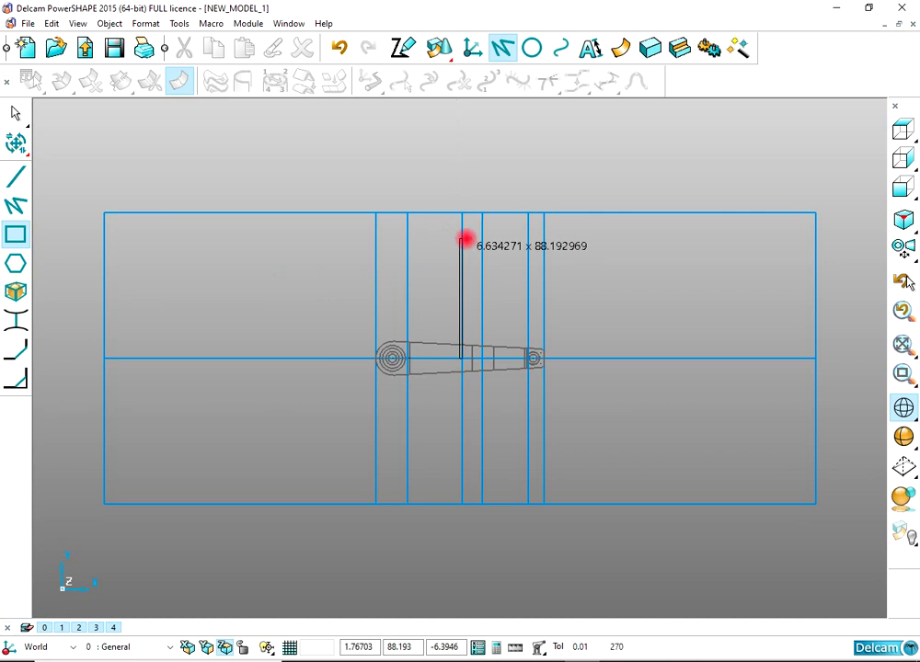
click(465, 240)
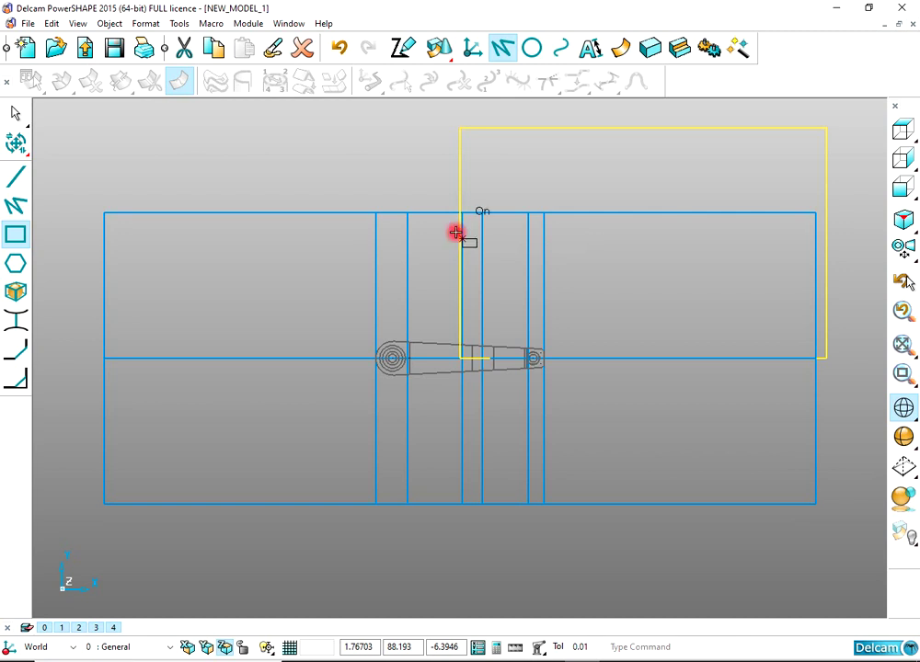
key(Escape)
Step: Move the lever arm 25 along Y, and make one copy of it offset -50 along Y
scroll(456, 343, up, 5)
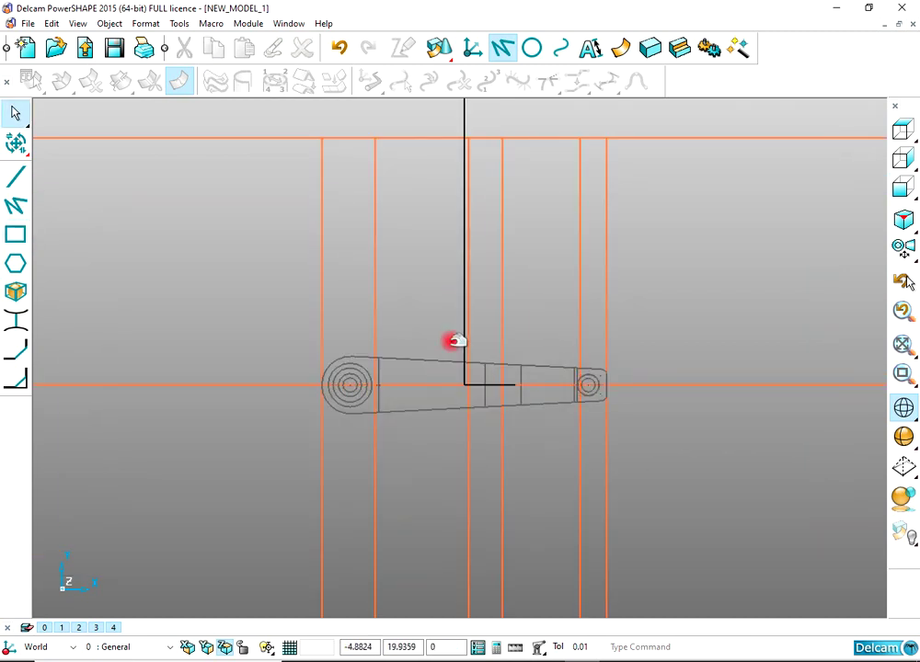
click(393, 350)
scroll(372, 318, down, 4)
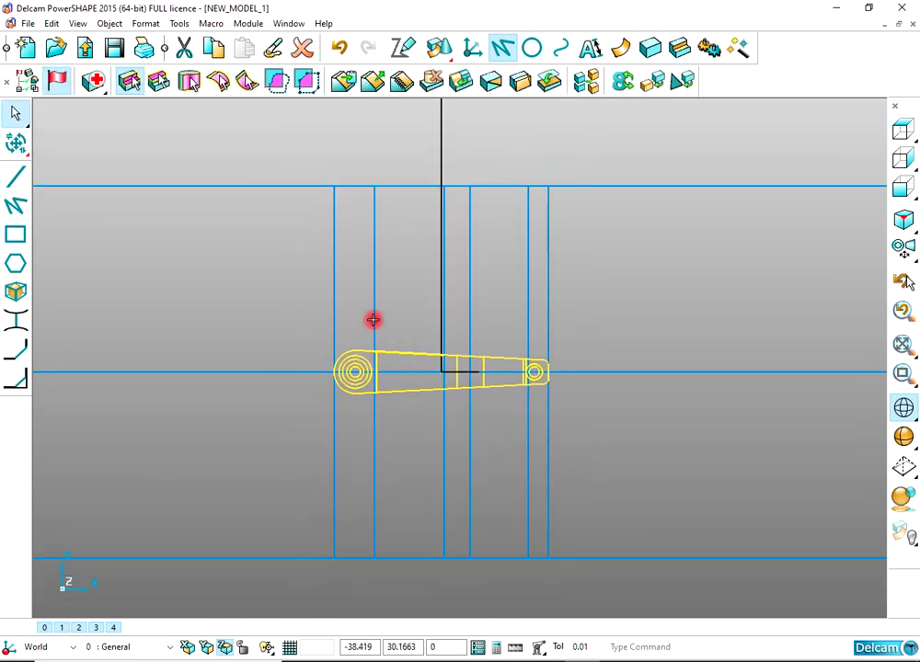
click(17, 144)
click(12, 221)
click(15, 259)
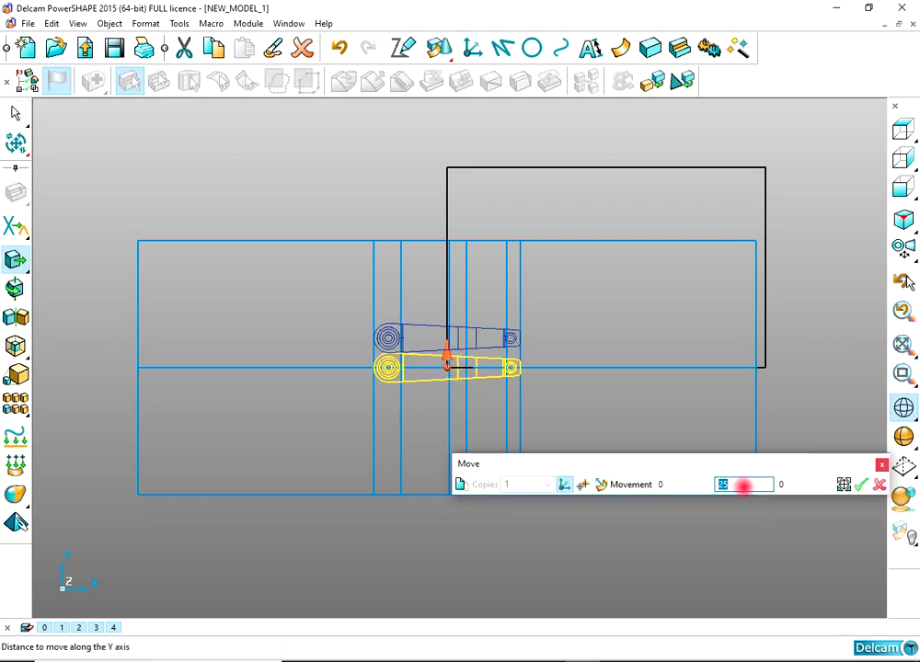
click(861, 485)
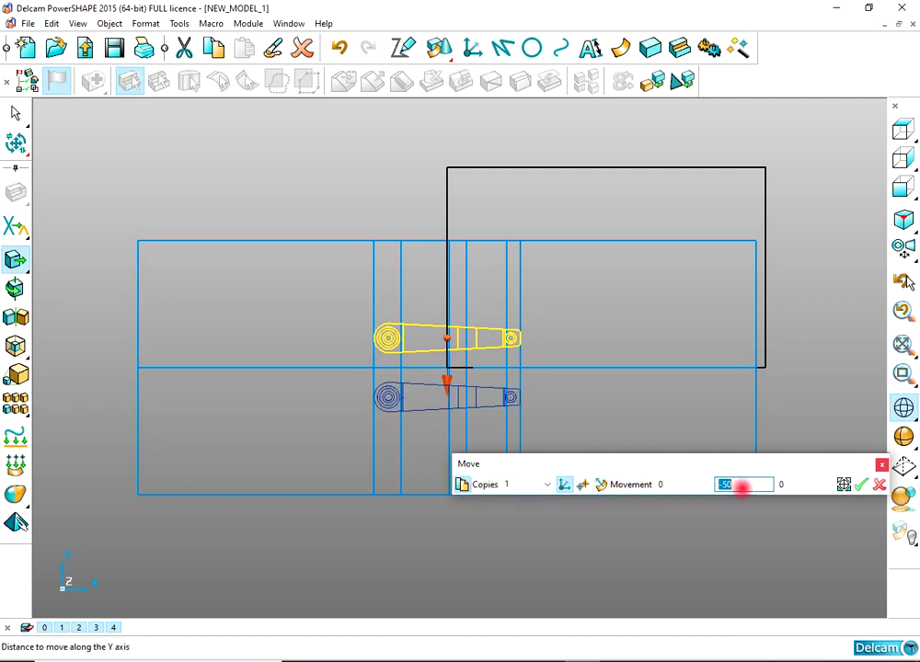
click(878, 485)
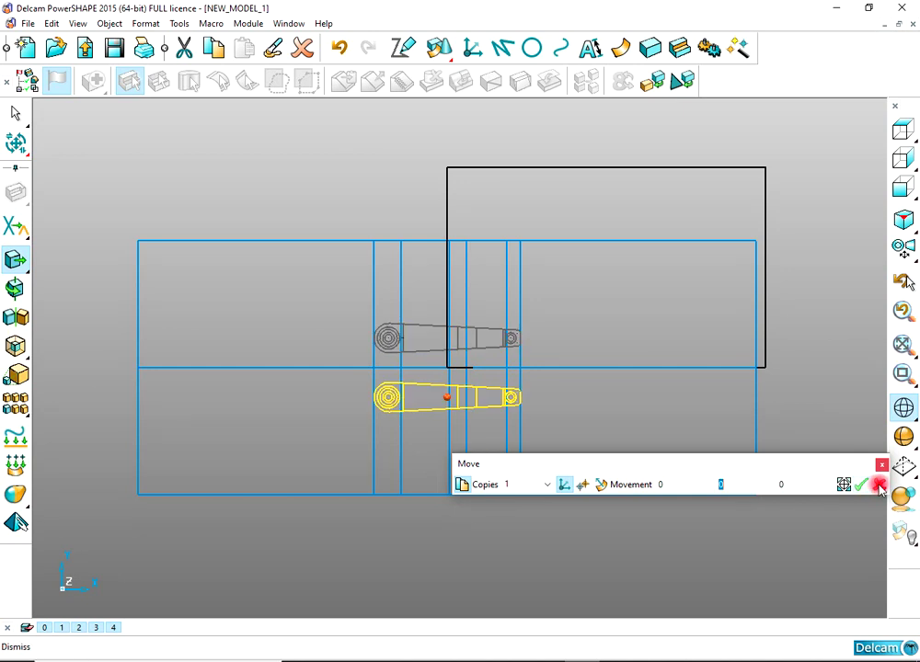
Step: Delete all the lines of the existing rectangle
scroll(559, 345, up, 1)
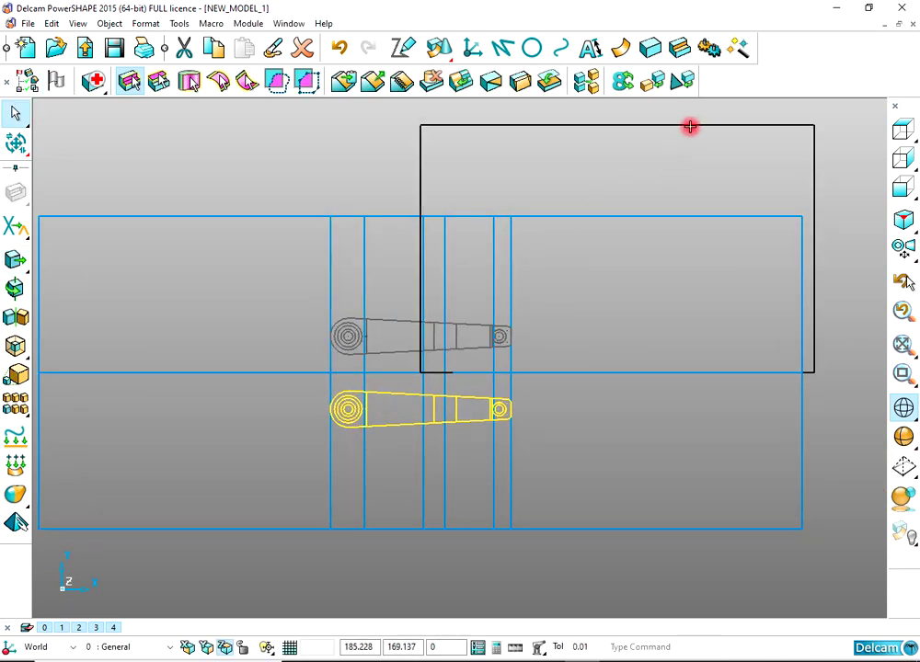
drag(850, 123, 752, 155)
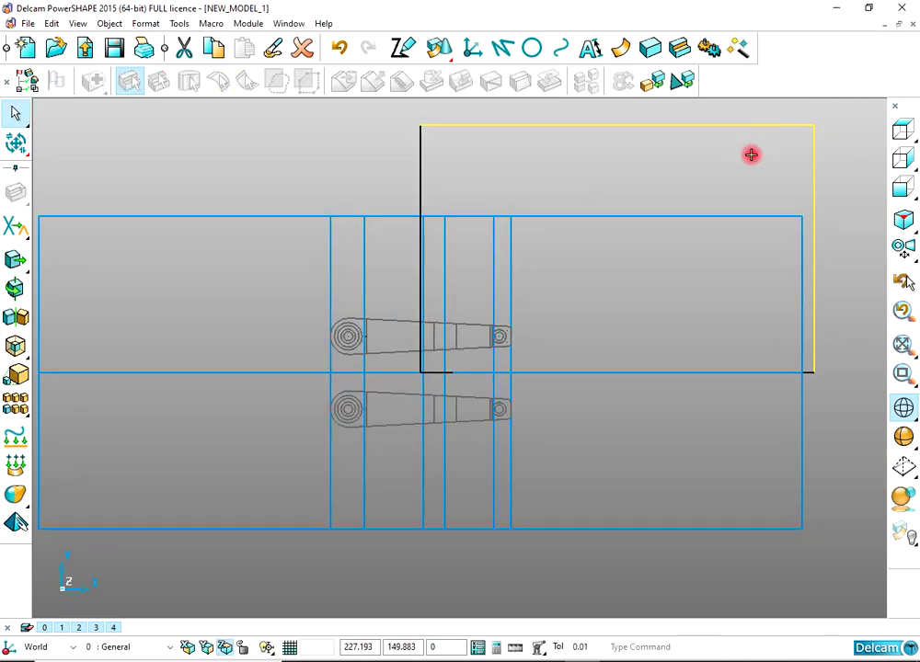
key(Delete)
drag(844, 353, 810, 403)
key(Delete)
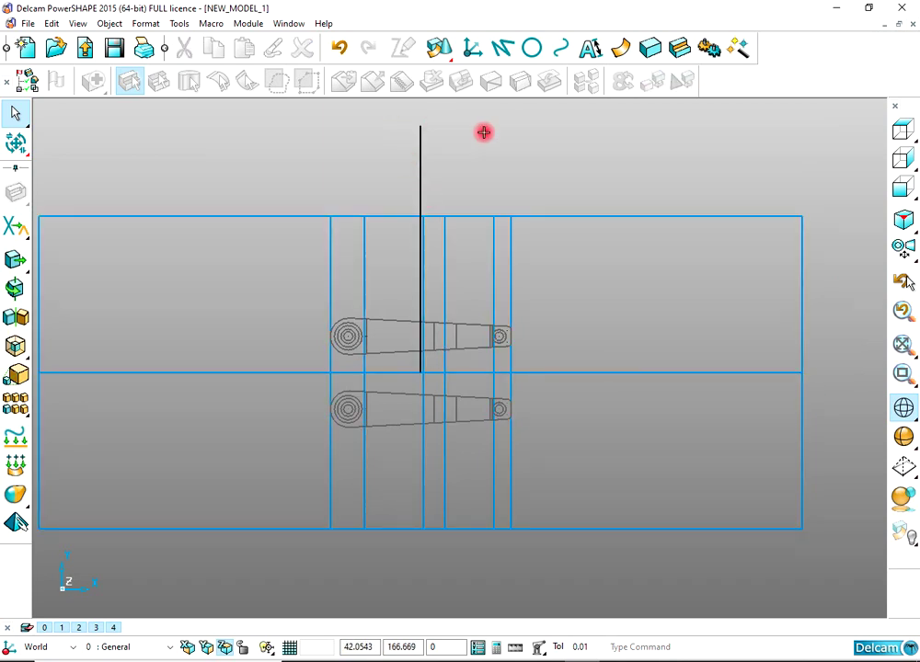
drag(484, 133, 361, 155)
key(Delete)
Step: Draw a 270 by 170 rectangle starting from the midpoint of the surface's centreline
click(501, 50)
click(15, 237)
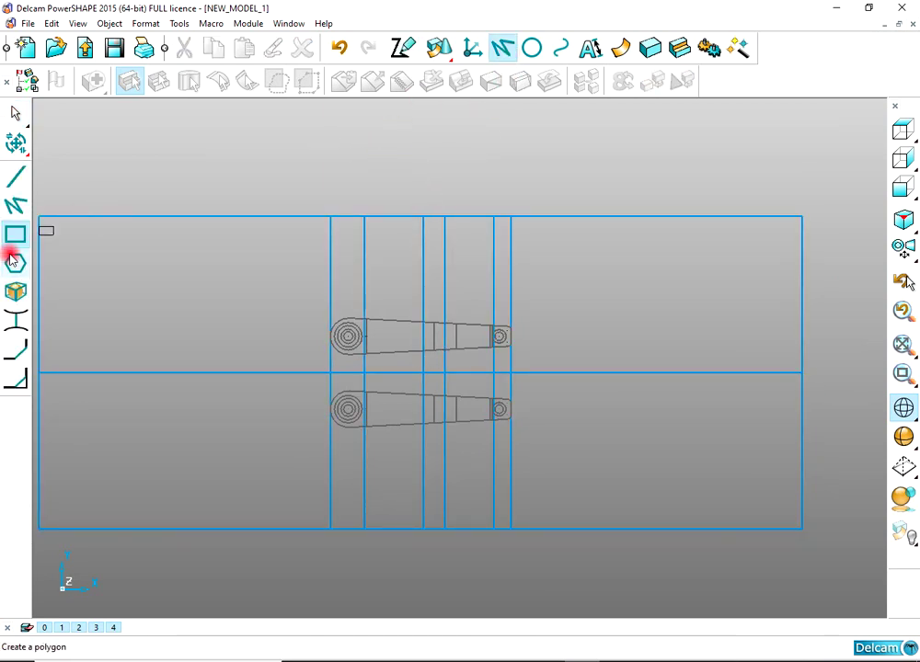
click(334, 370)
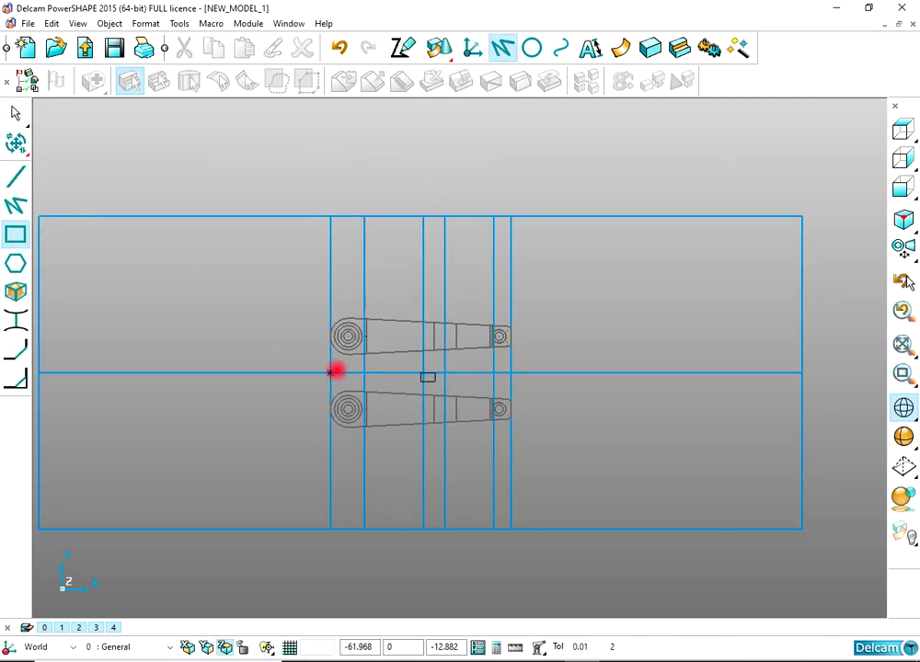
text(270 170)
key(Return)
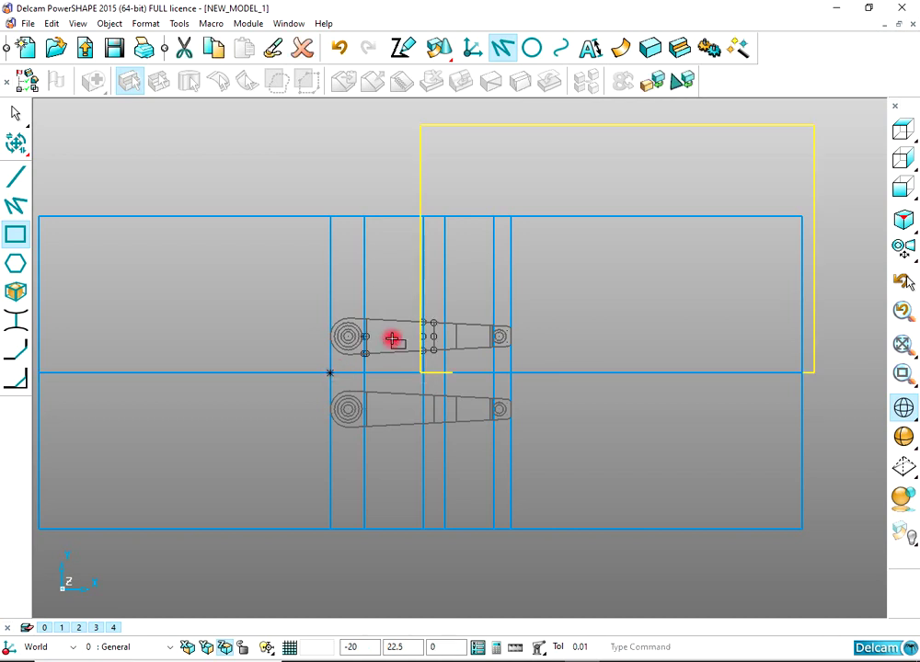
Step: Move the rectangle by -135 in X and -85 in Y, centring it on the surface's centreline midpoint
scroll(392, 340, down, 3)
click(15, 143)
click(15, 260)
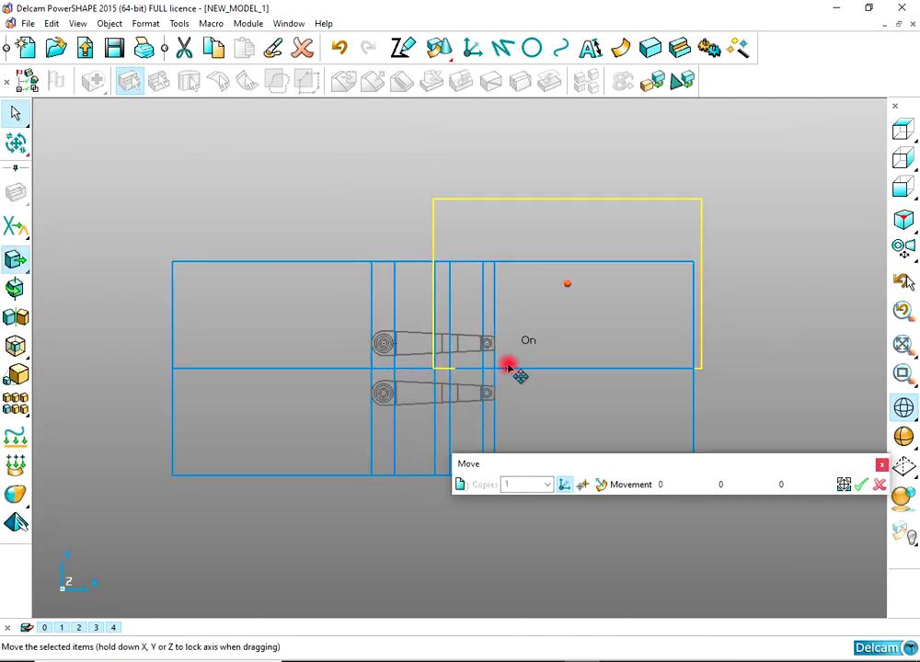
scroll(483, 370, up, 3)
scroll(414, 368, up, 4)
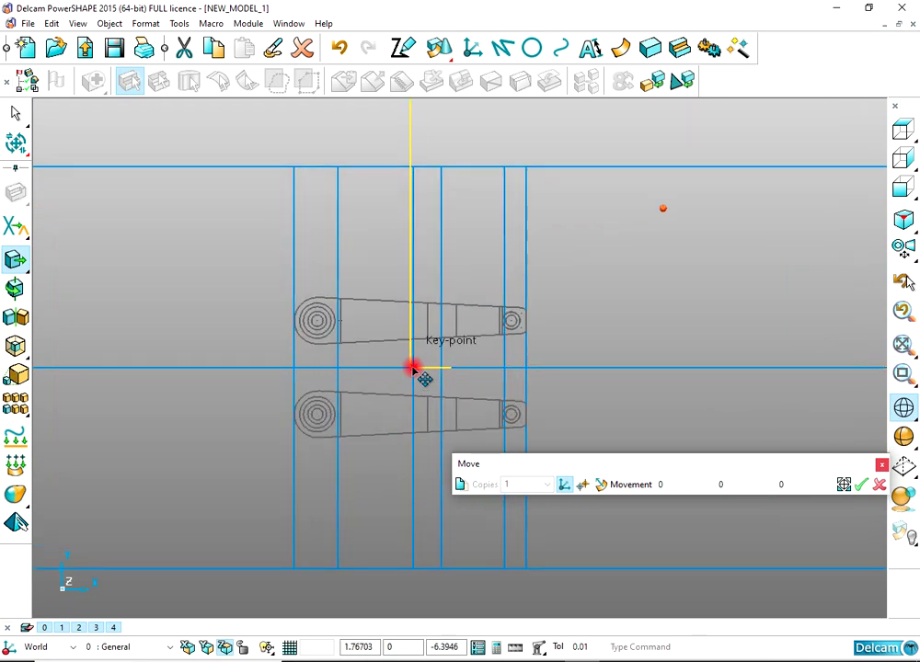
click(409, 369)
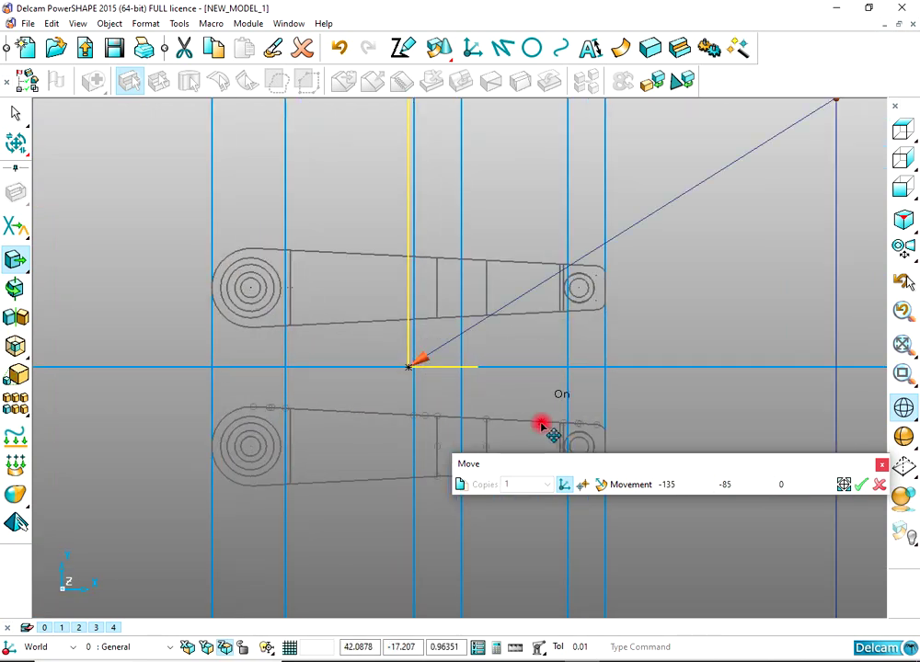
click(862, 486)
click(878, 488)
Step: Combine the rectangle's four lines into one closed composite curve
scroll(598, 410, down, 8)
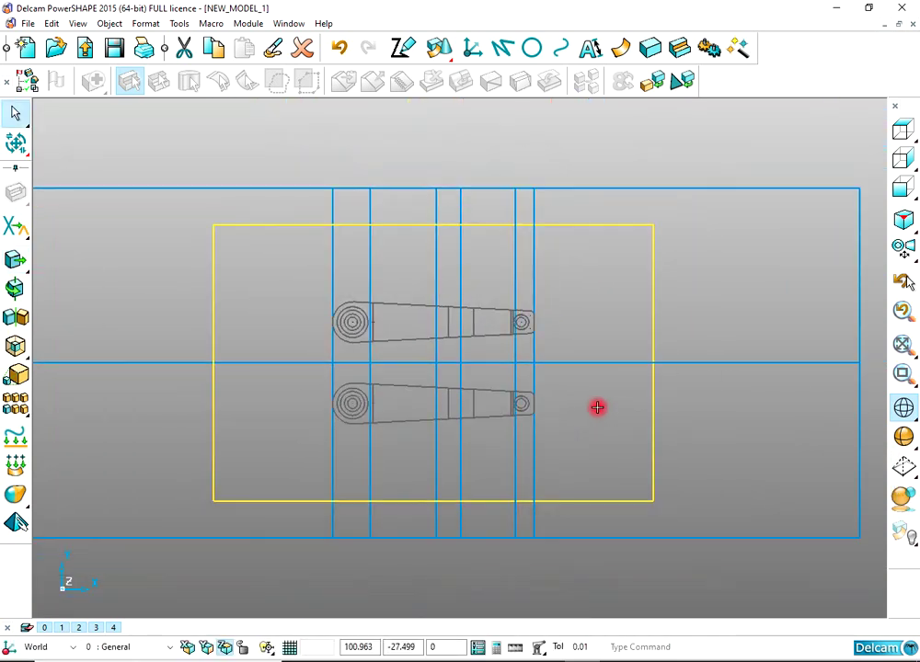
right_click(471, 219)
click(478, 223)
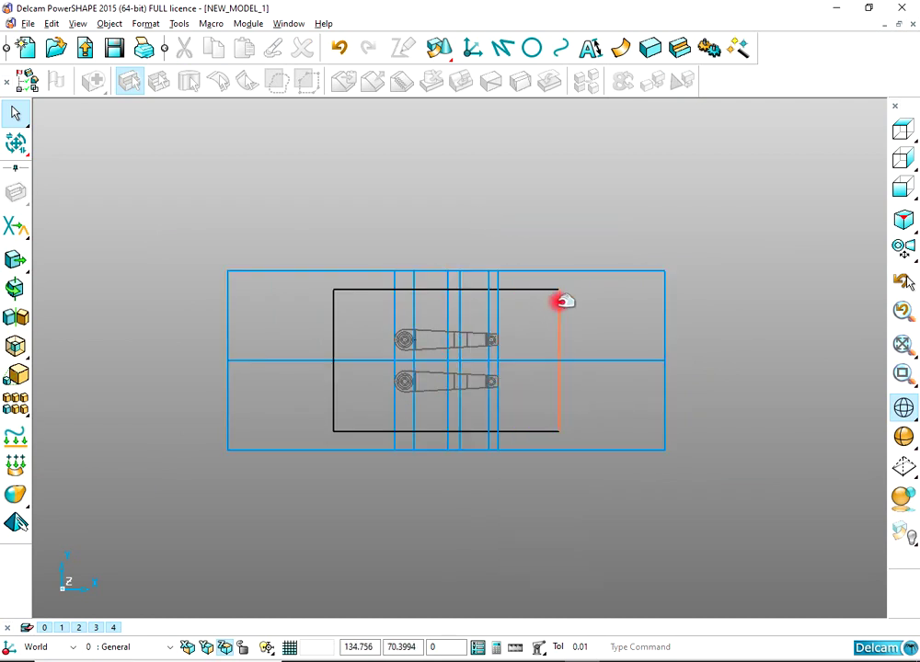
alt+click(560, 301)
scroll(865, 273, down, 2)
Step: Extrude the rectangular curve into a solid block with equal lengths of 50 in both directions
click(904, 219)
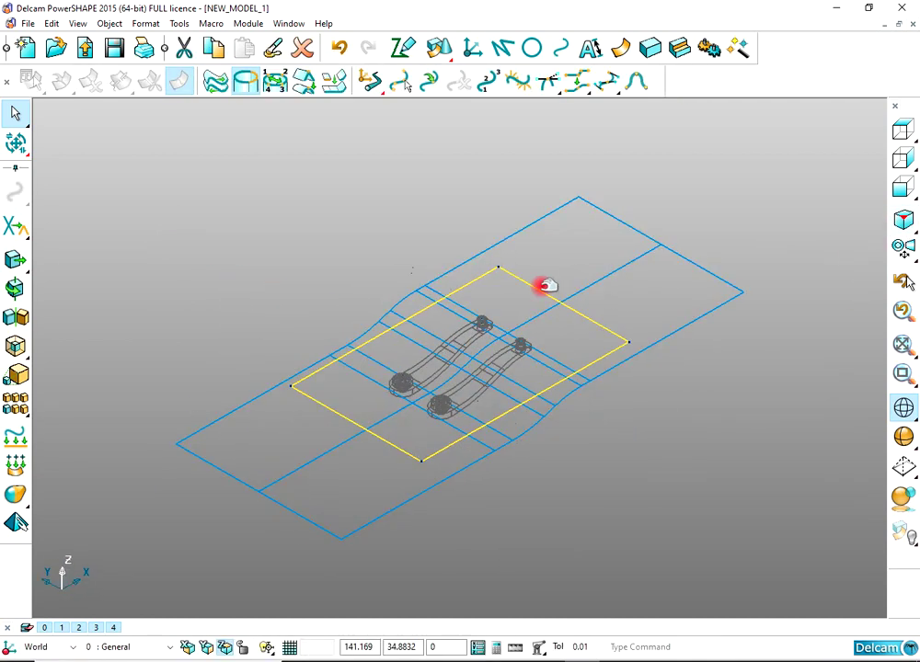
click(651, 48)
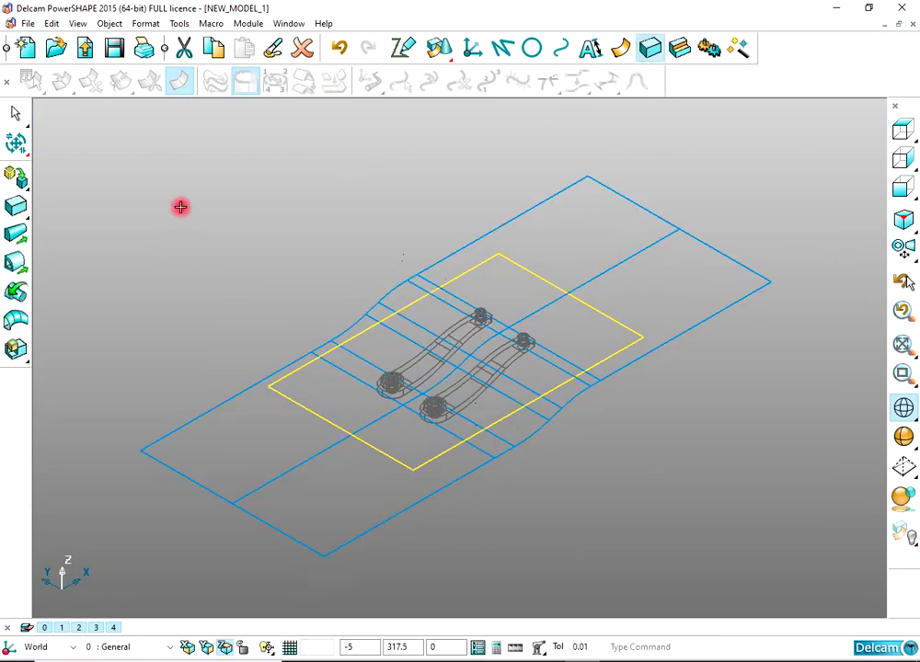
click(15, 233)
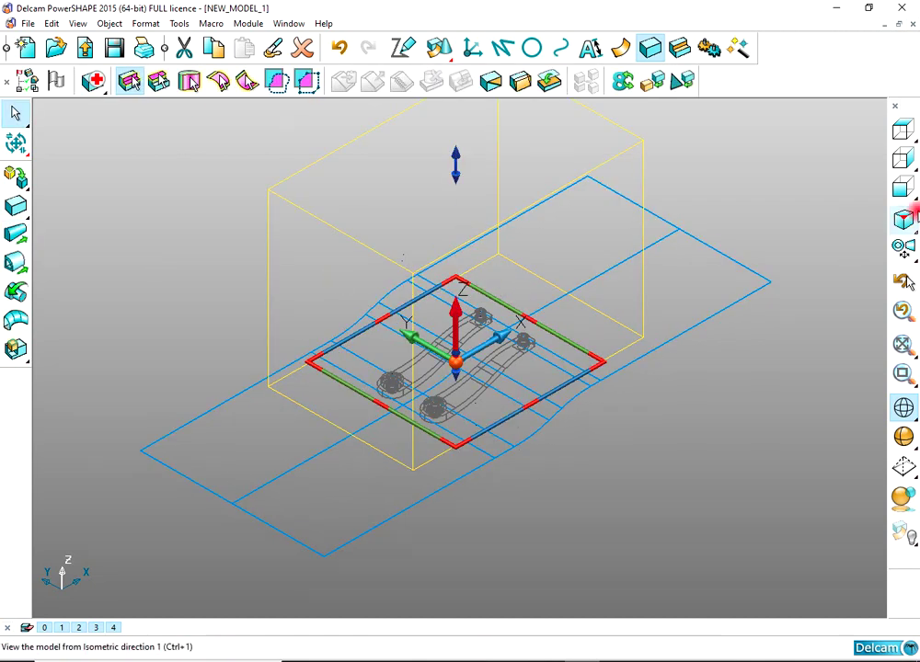
click(904, 158)
drag(470, 233, 468, 325)
double_click(488, 343)
click(702, 245)
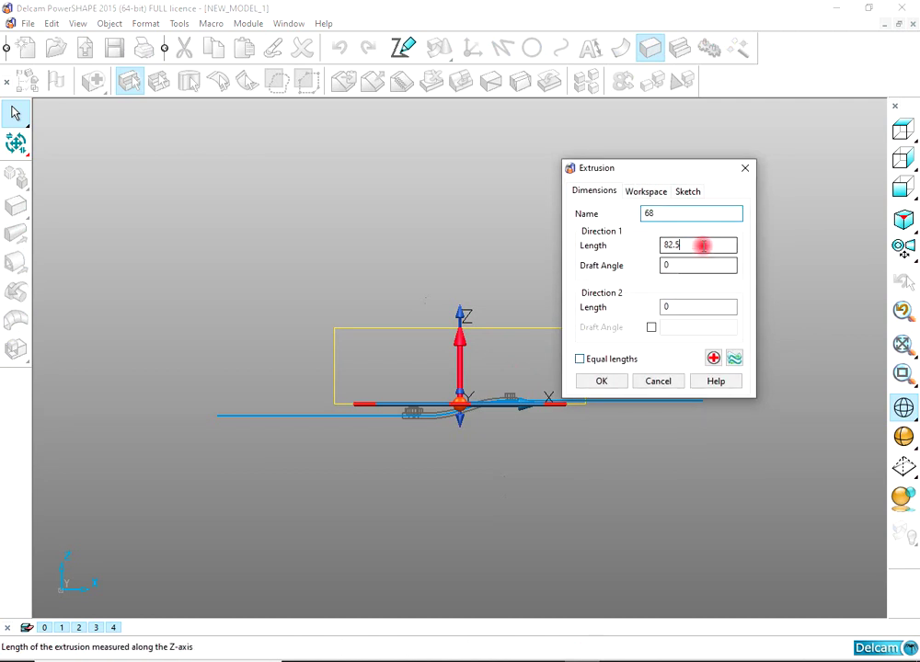
scroll(479, 357, up, 3)
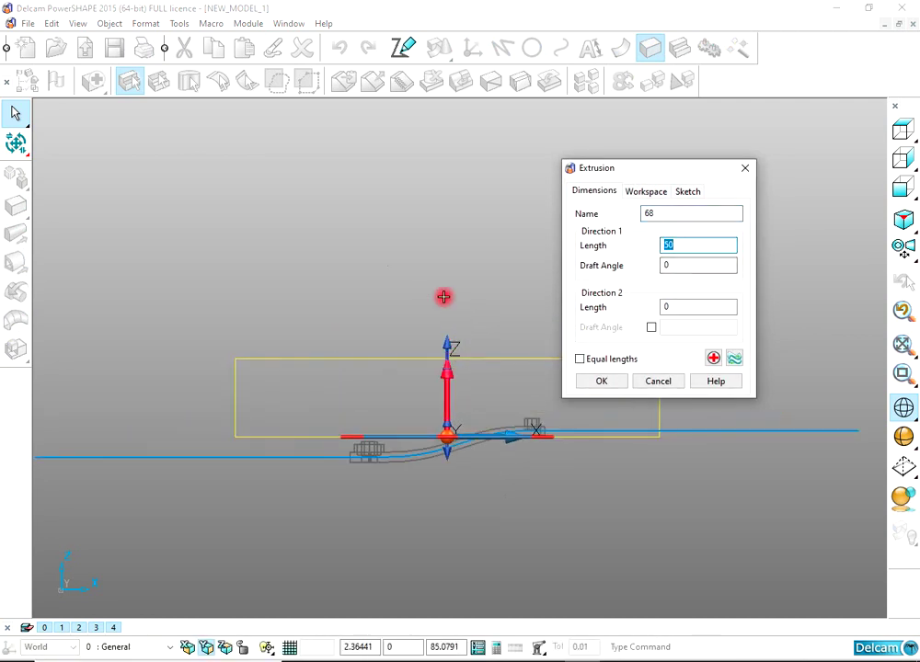
shift+middle_drag(443, 298, 382, 263)
click(616, 358)
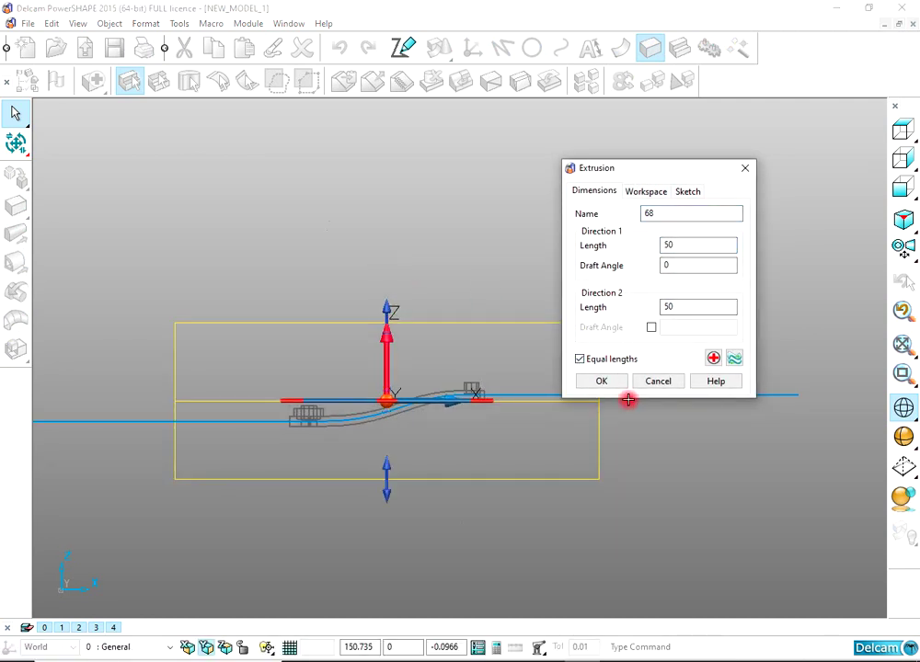
click(614, 382)
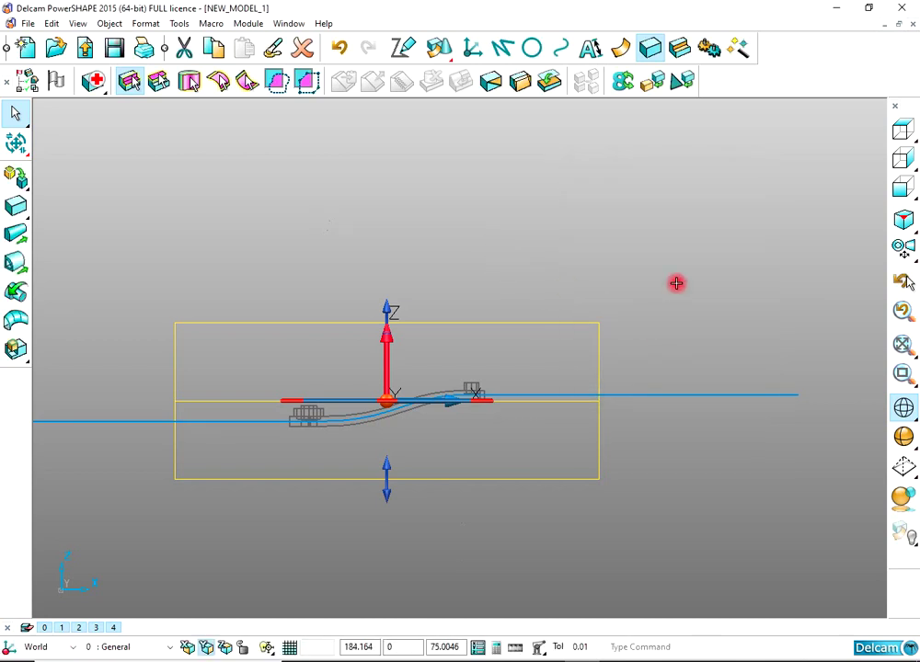
click(676, 283)
Step: Shade the model and convert the extruded parting surface into a solid
click(903, 436)
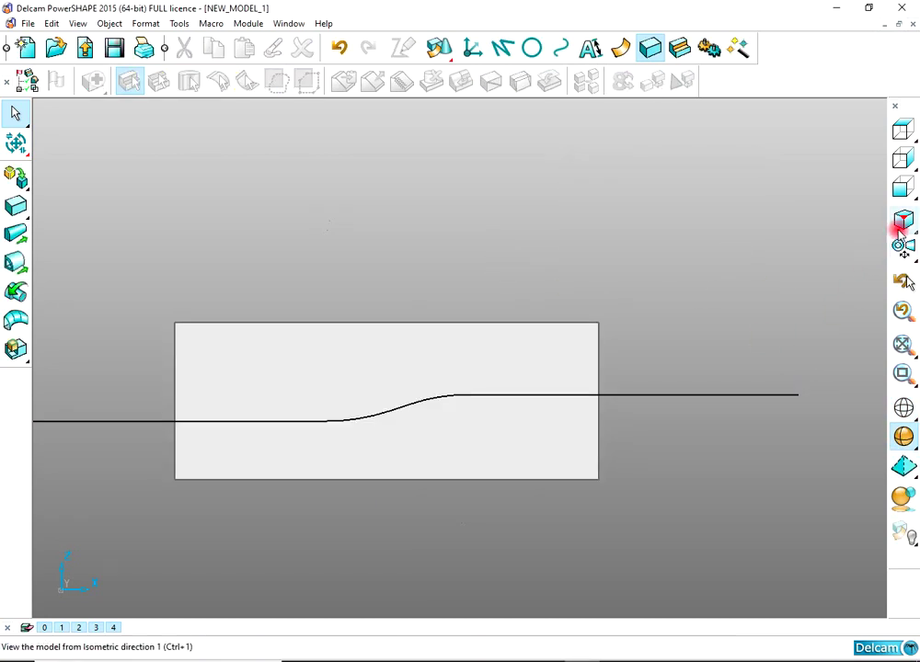
click(903, 221)
click(585, 209)
click(679, 48)
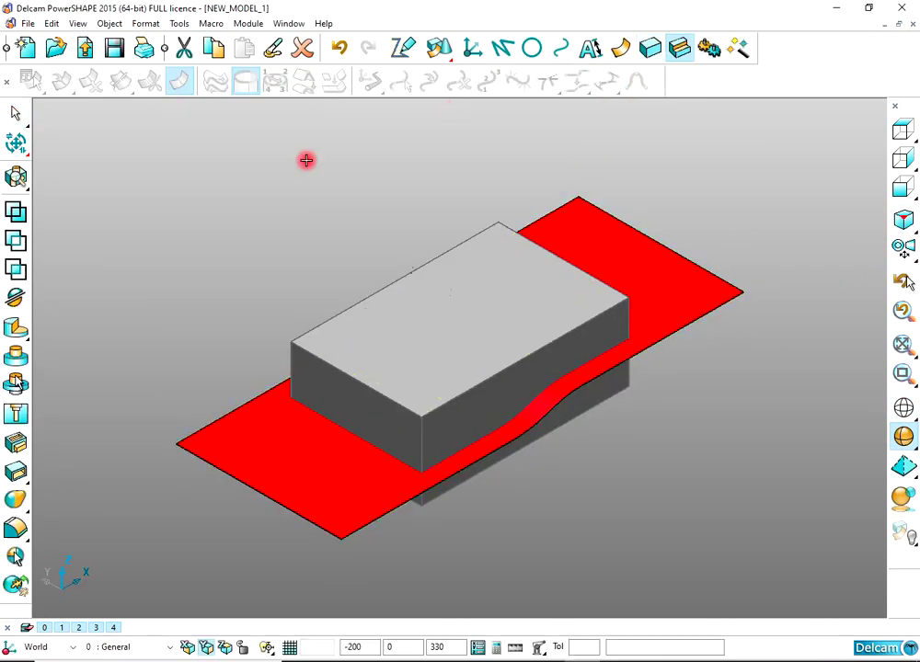
click(649, 48)
click(18, 209)
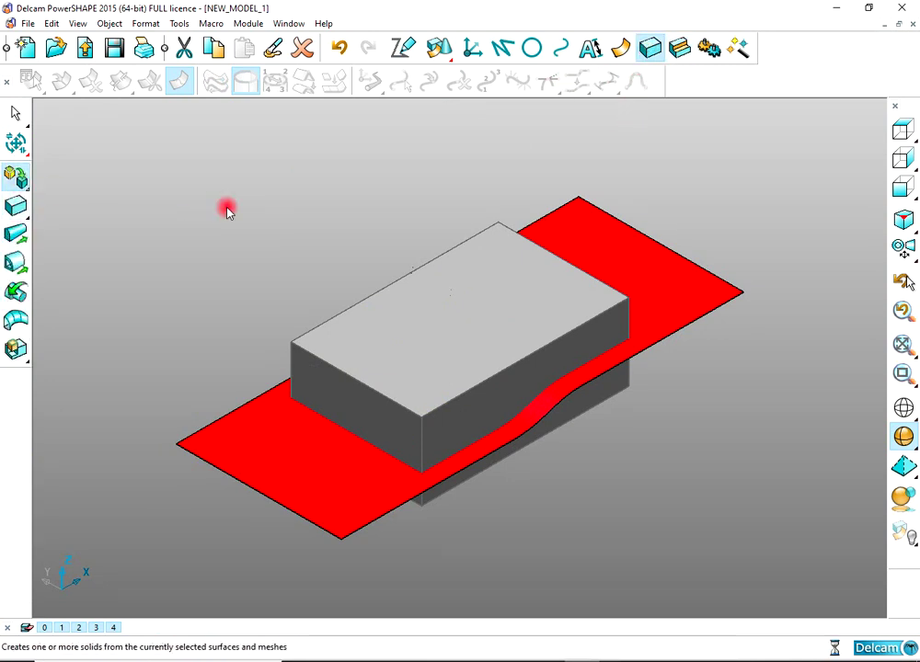
Step: Make the rectangular block the active solid and split it using the curved parting surface as the cutter
click(504, 304)
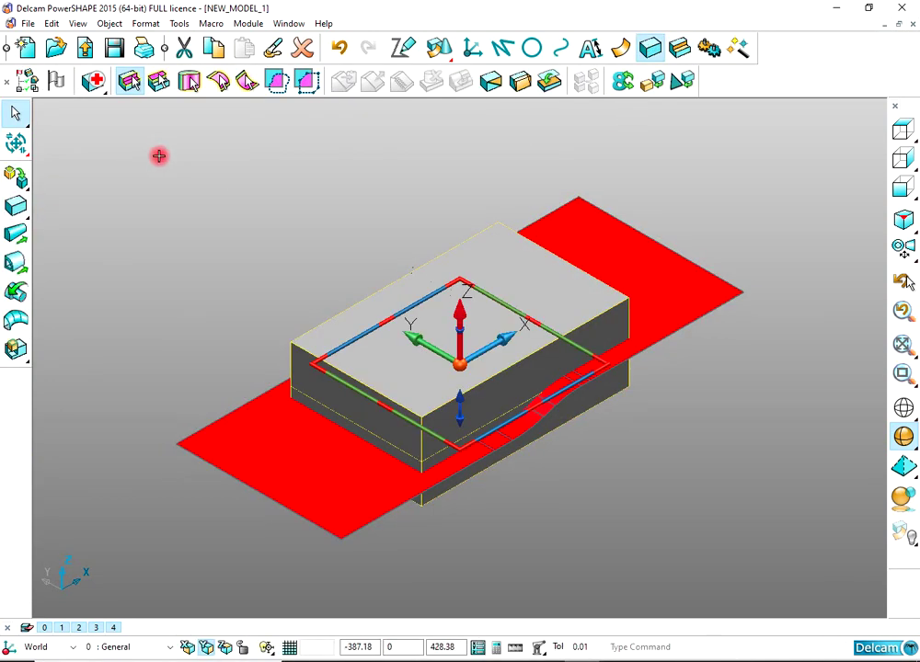
click(61, 81)
scroll(593, 260, up, 5)
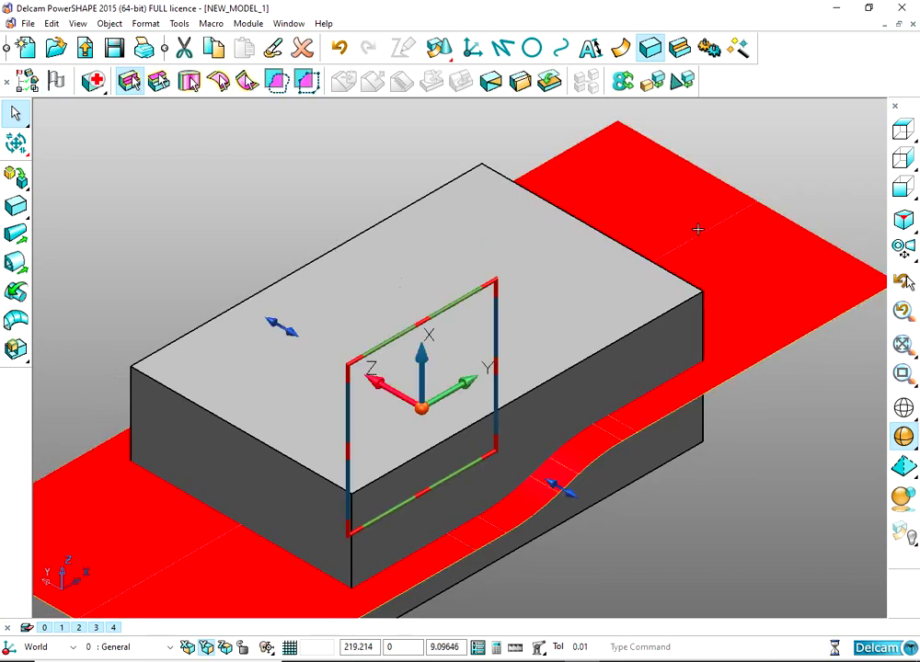
scroll(698, 229, down, 5)
click(745, 210)
click(531, 313)
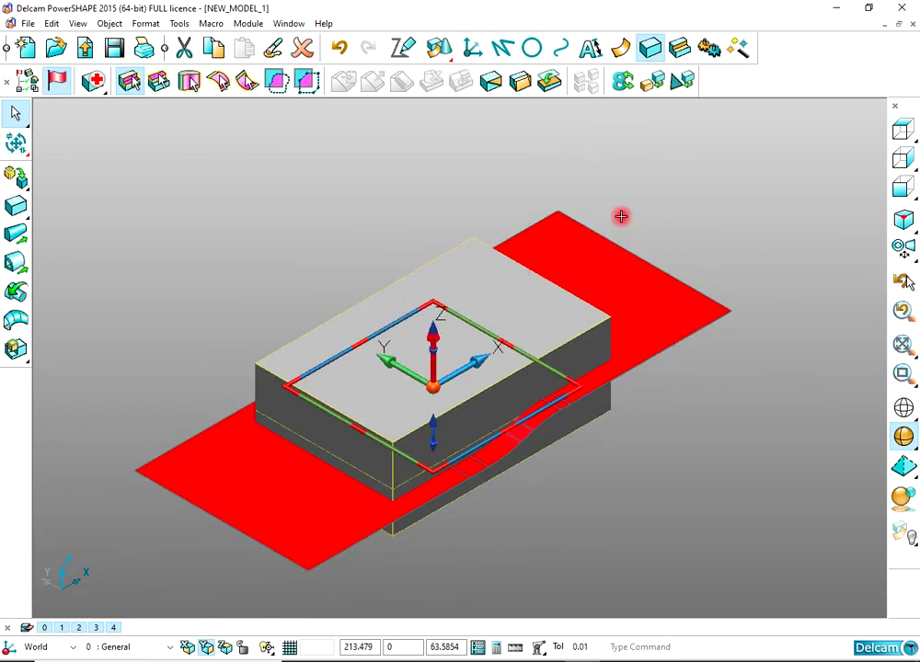
click(663, 185)
click(630, 263)
click(680, 47)
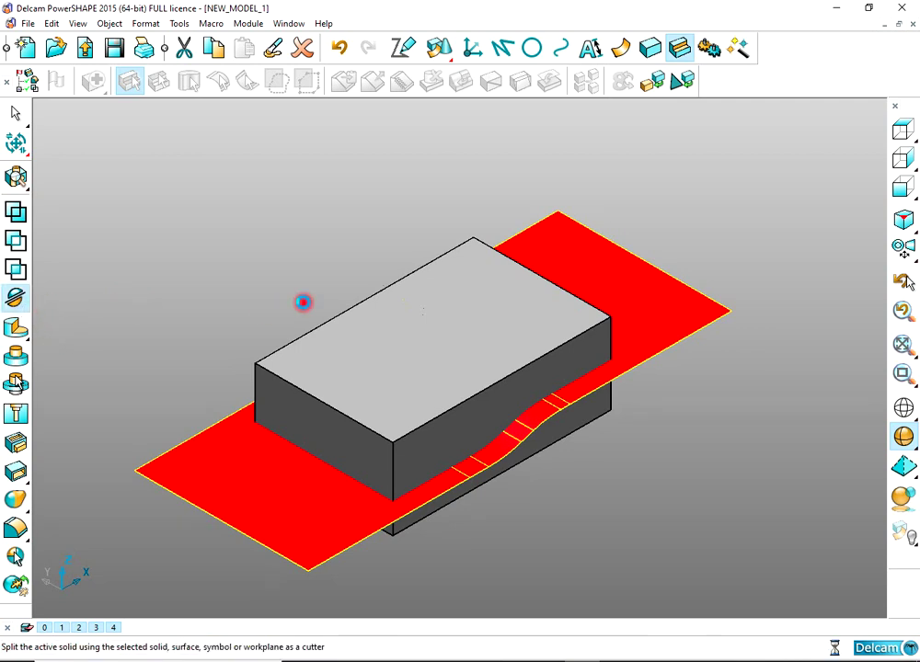
Step: Hide the upper half of the split block to expose the two lever arms on the lower half
middle_drag(298, 265, 456, 339)
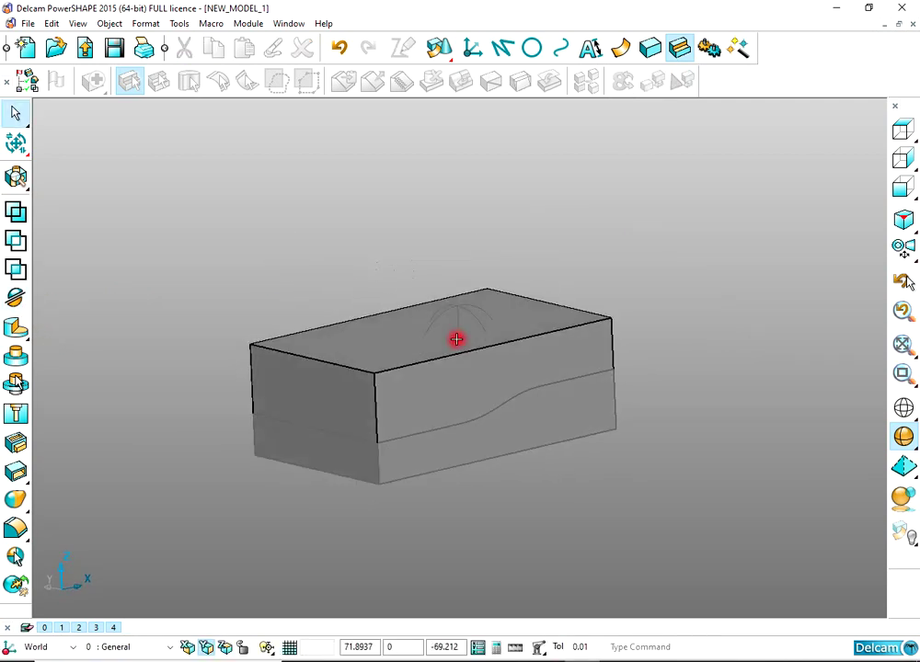
click(503, 369)
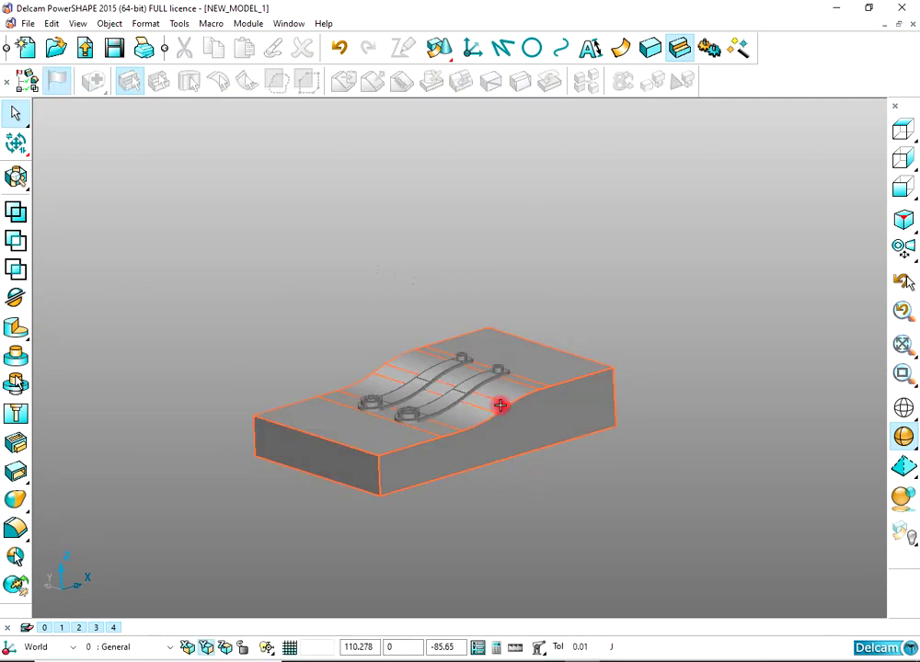
middle_drag(499, 404, 571, 418)
scroll(454, 391, up, 3)
click(501, 394)
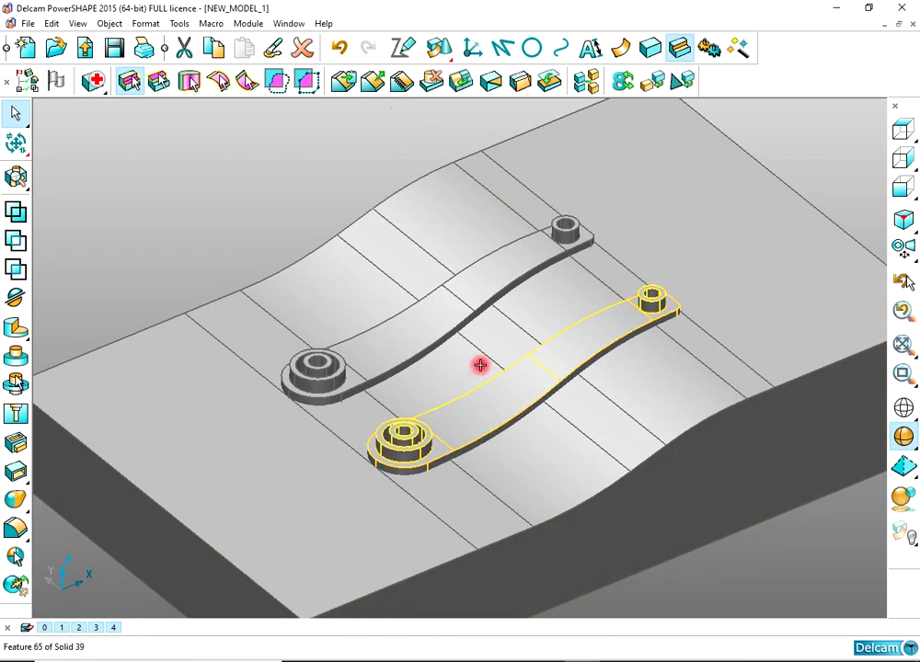
shift+click(445, 314)
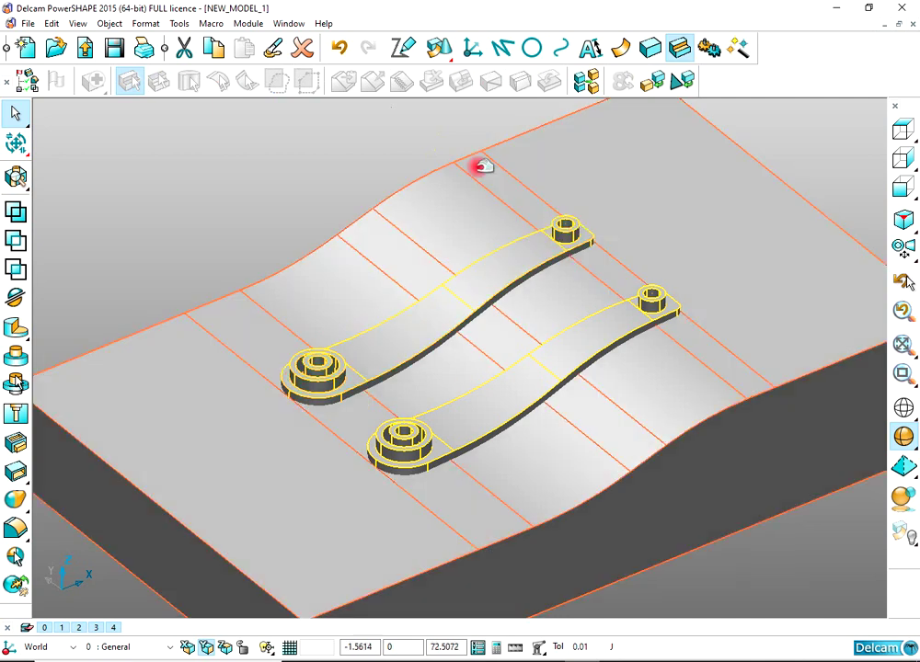
click(270, 205)
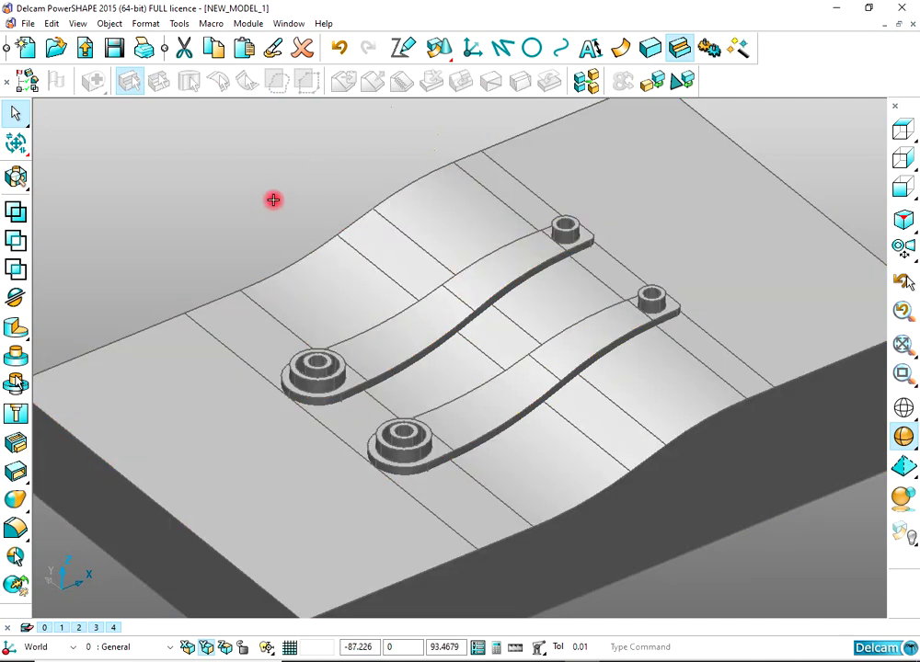
Step: Select the lower half of the split block and make it the active solid
click(469, 277)
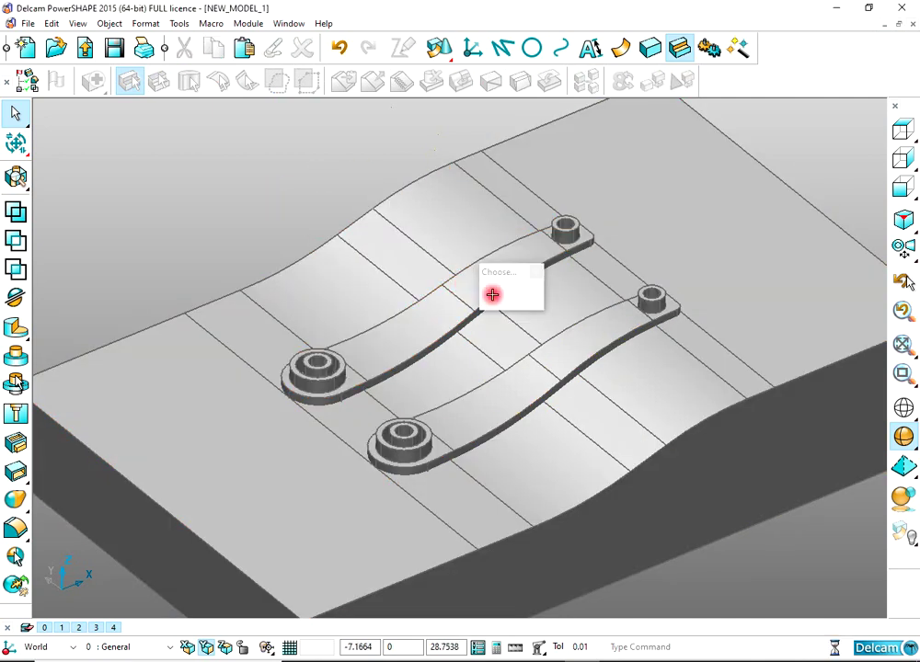
click(279, 176)
click(469, 151)
click(59, 79)
click(140, 145)
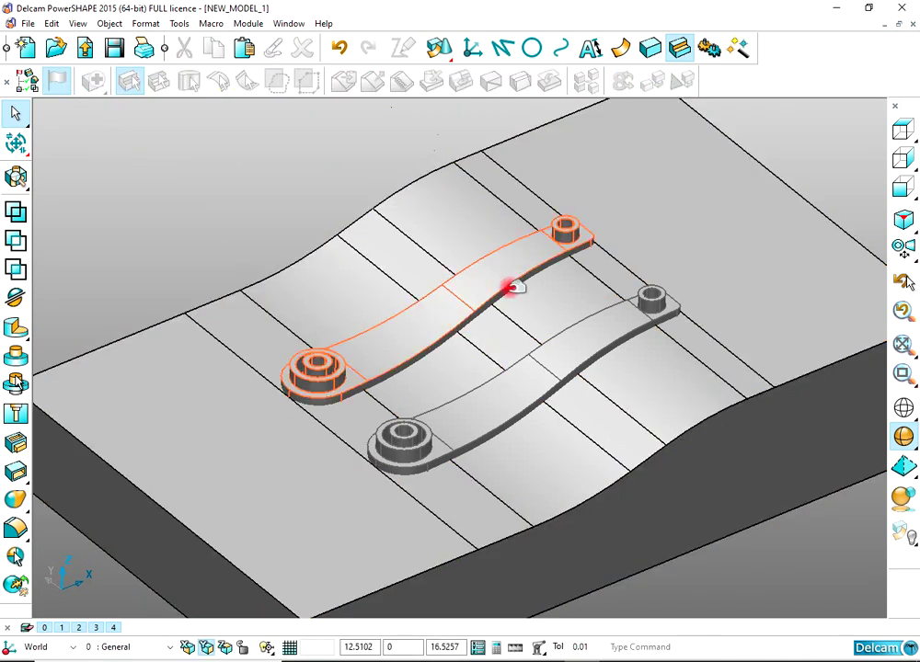
Step: Select one solid of each of the two lever arms and subtract them from the active lower block
click(511, 288)
click(634, 342)
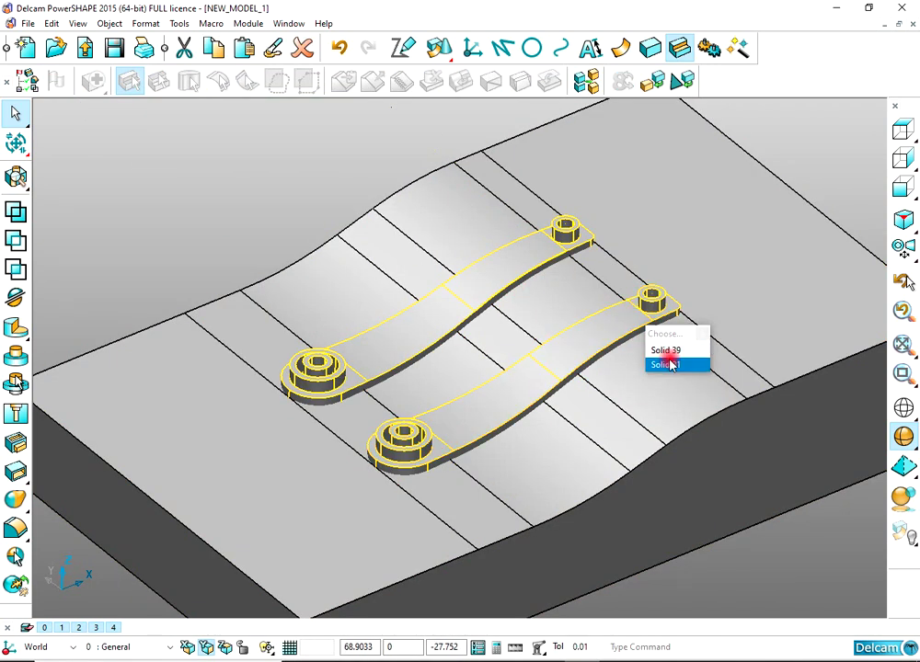
click(672, 351)
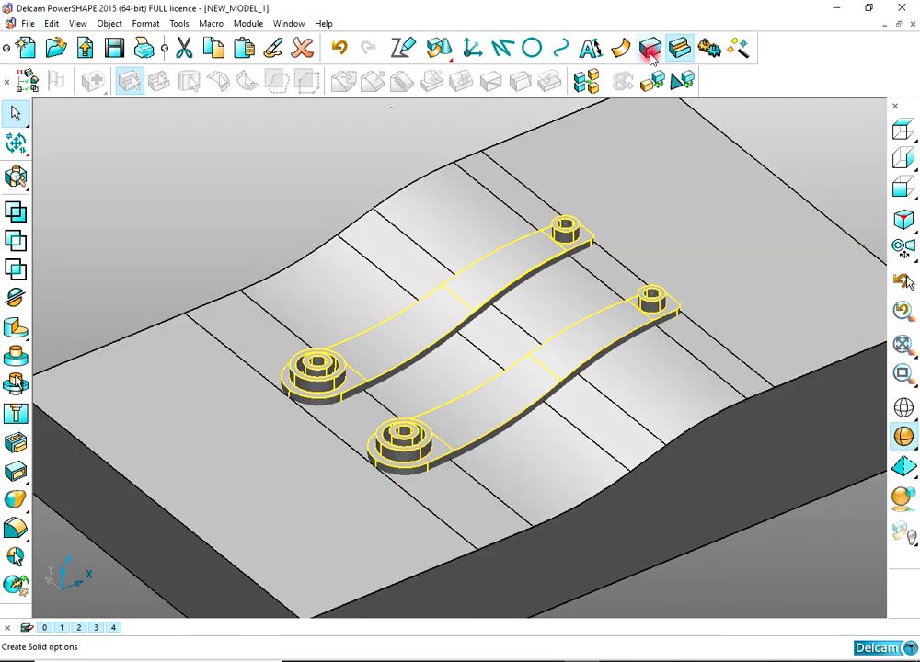
click(15, 242)
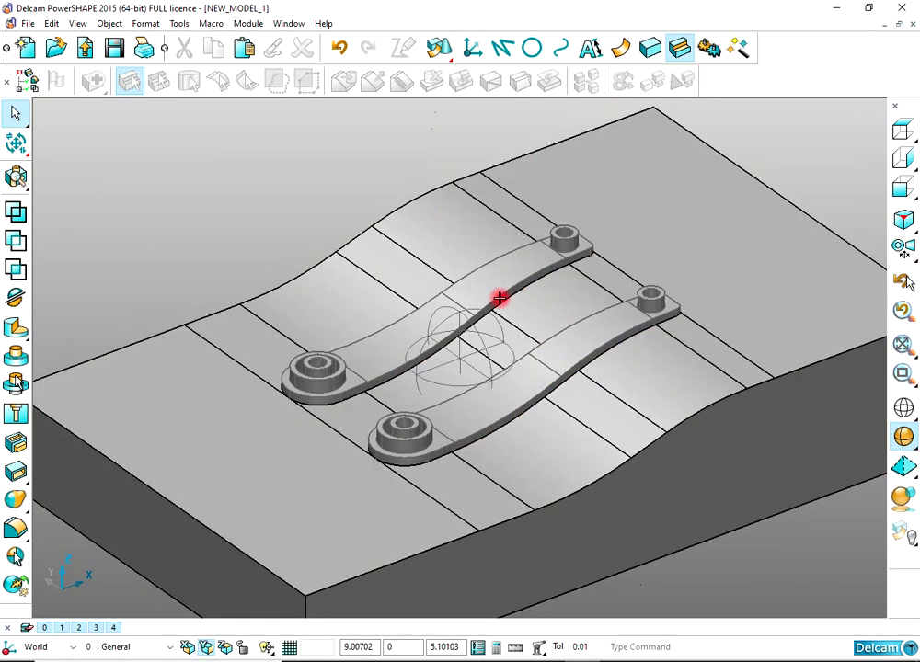
Step: Hide the two remaining lever arm solids to expose the cavities in the lower block
middle_drag(500, 297, 499, 286)
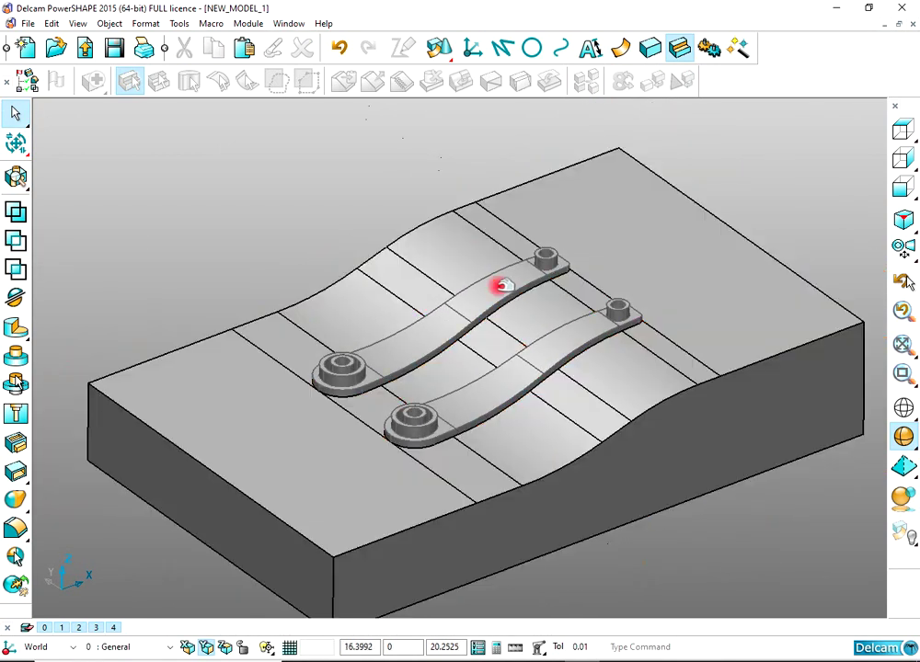
click(498, 308)
shift+click(567, 336)
key(ctrl+j)
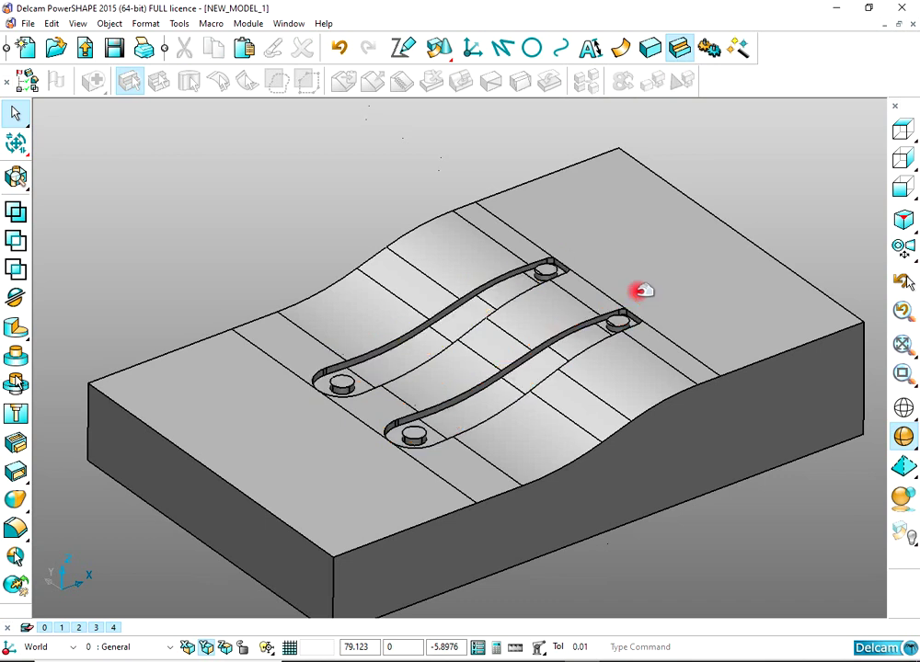
mouse_move(605, 293)
middle_down()
mouse_move(581, 351)
mouse_move(590, 314)
middle_up()
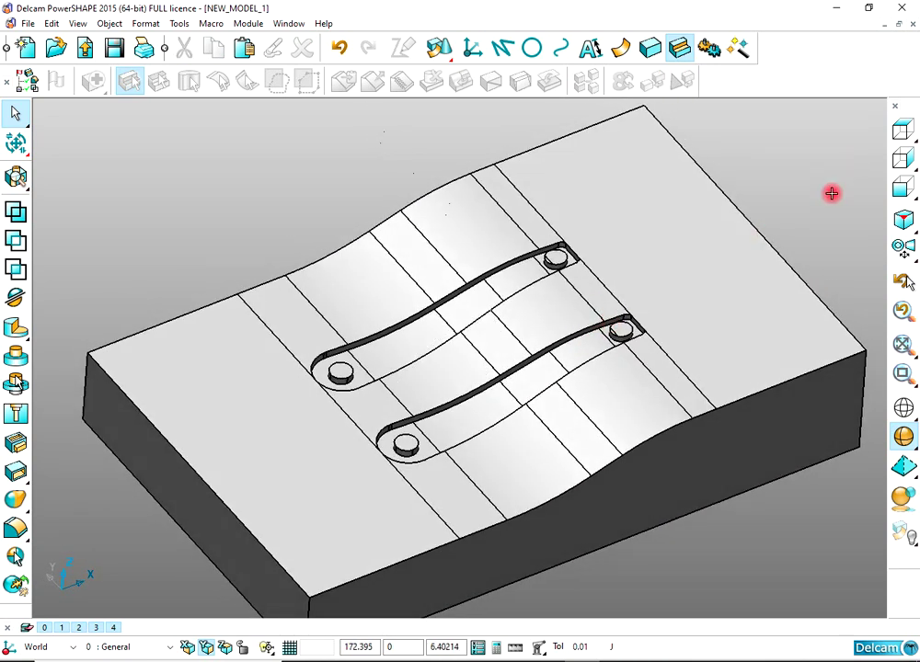
Step: Unhide all objects and hide the lower half of the block to expose the arms on the upper half's underside
key(ctrl+l)
click(867, 134)
middle_drag(518, 433, 524, 357)
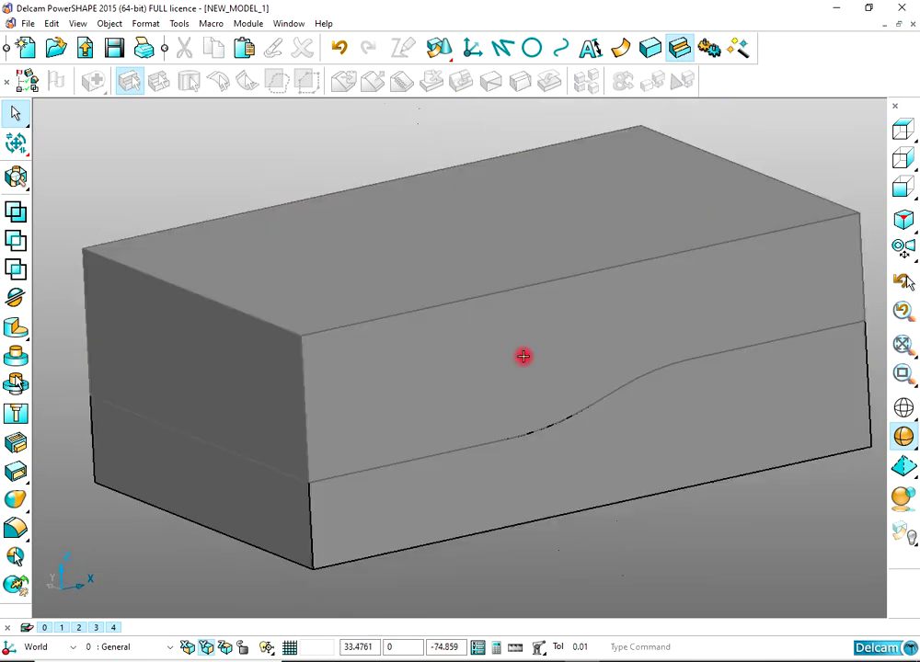
click(702, 429)
click(693, 431)
key(ctrl+j)
middle_drag(690, 428, 513, 378)
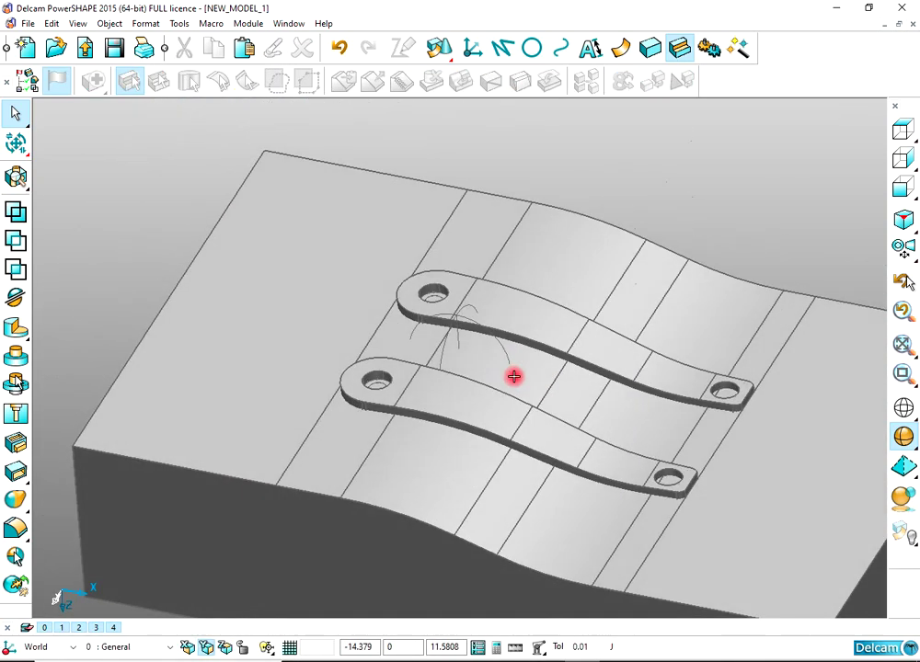
scroll(513, 380, up, 3)
click(510, 415)
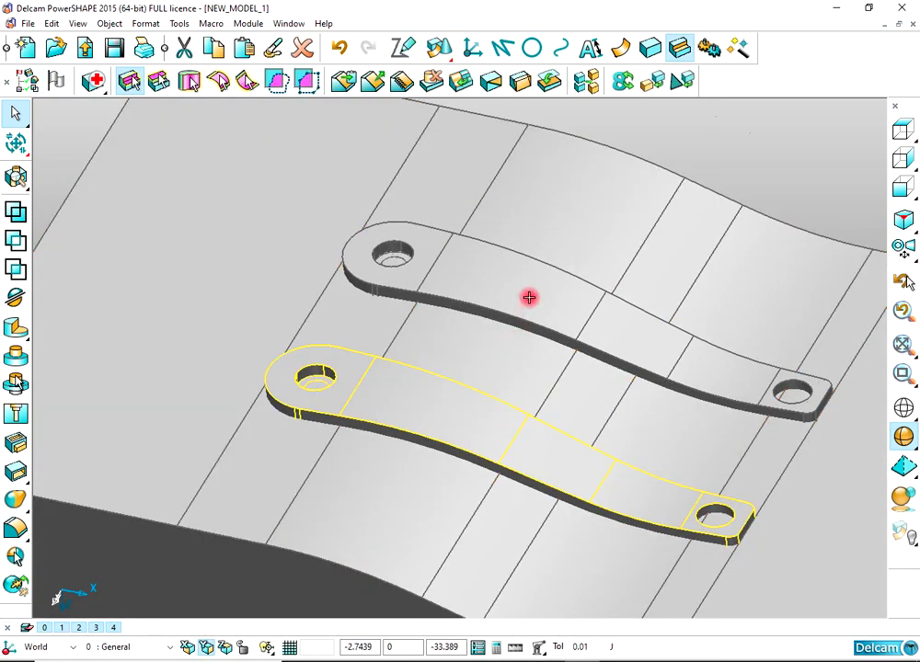
shift+click(538, 296)
scroll(538, 298, down, 3)
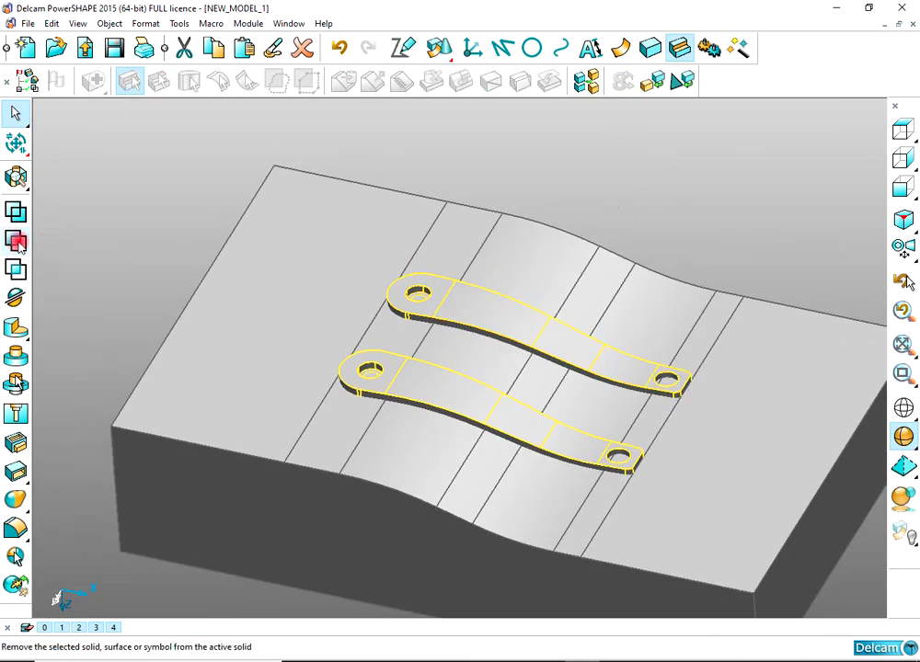
click(95, 183)
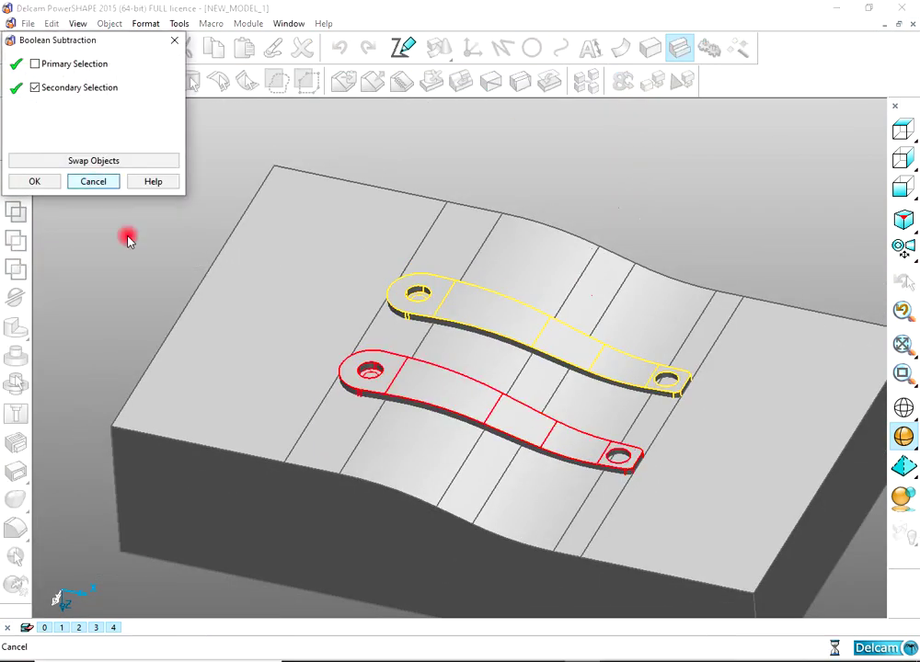
Step: Make the upper block the active solid and subtract both lever arms from it
click(331, 312)
click(61, 92)
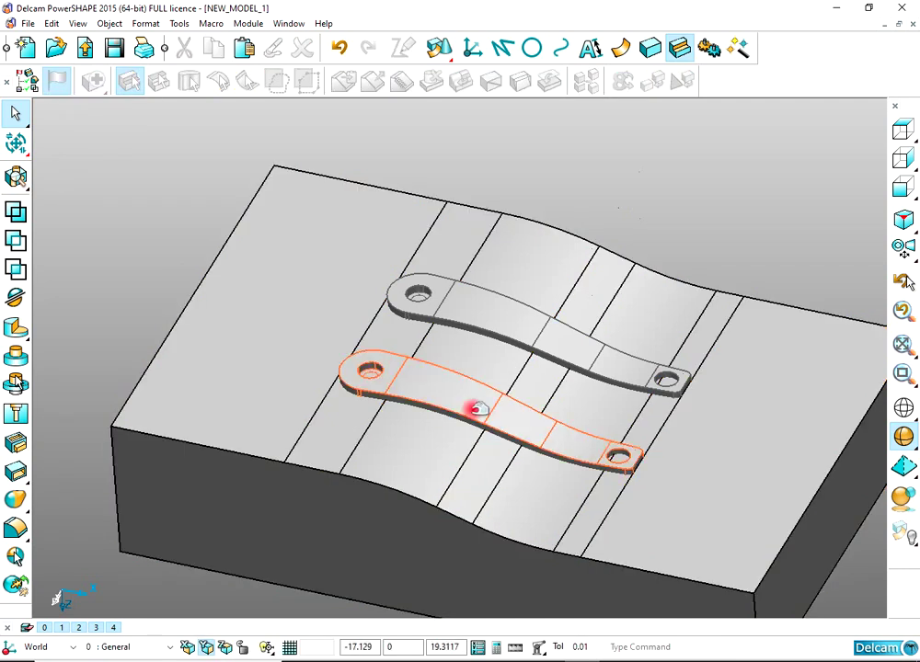
click(474, 410)
shift+click(483, 291)
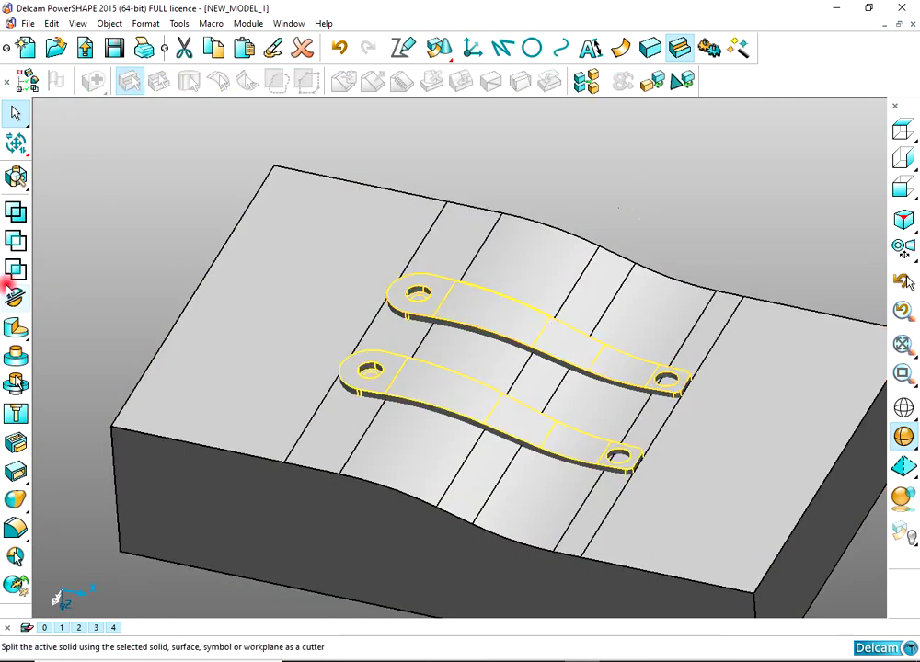
click(83, 243)
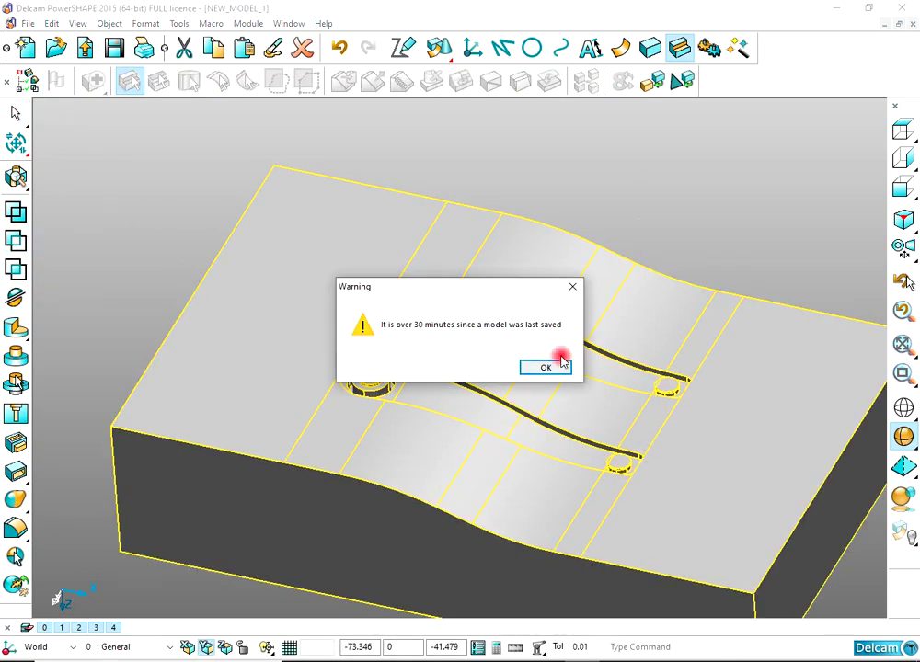
click(563, 360)
Step: Unhide all objects and hide the upper block to expose the lower block with its two arm cavities
drag(142, 223, 637, 204)
click(57, 83)
mouse_move(637, 203)
middle_down()
mouse_move(579, 292)
mouse_move(513, 274)
mouse_move(648, 214)
middle_up()
click(595, 303)
key(ctrl+l)
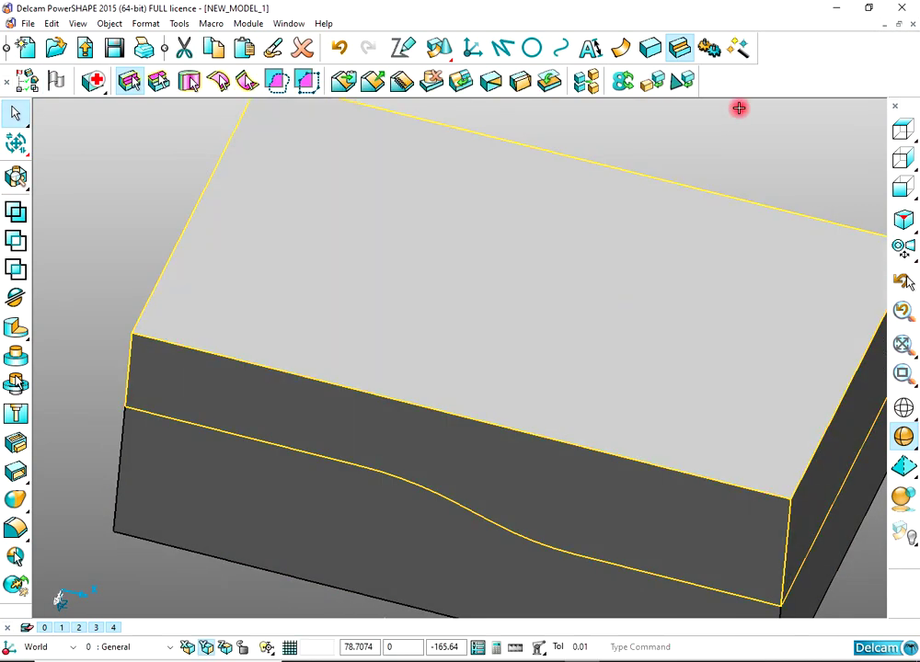
click(739, 134)
middle_drag(707, 189, 493, 349)
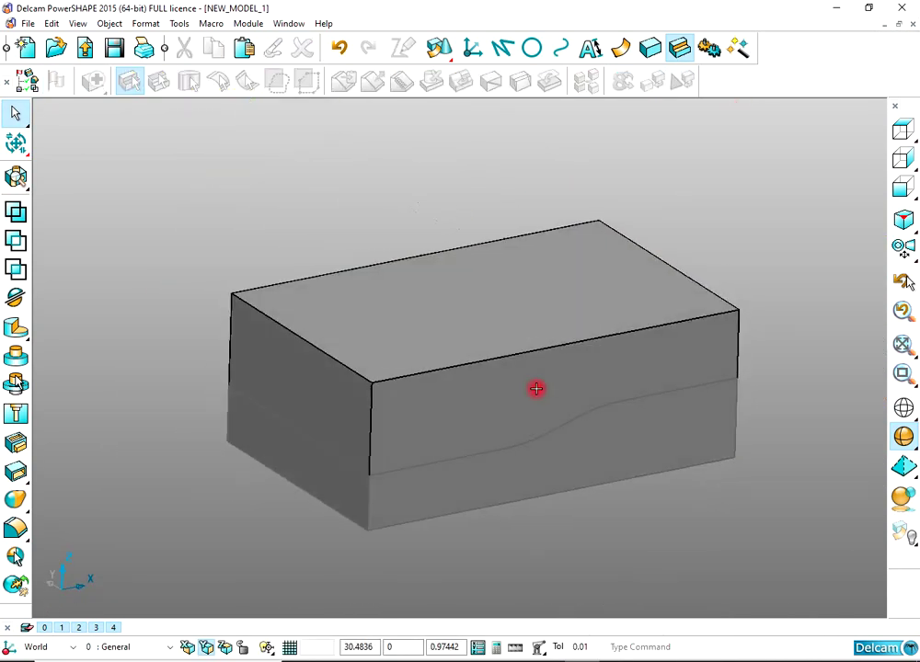
click(579, 379)
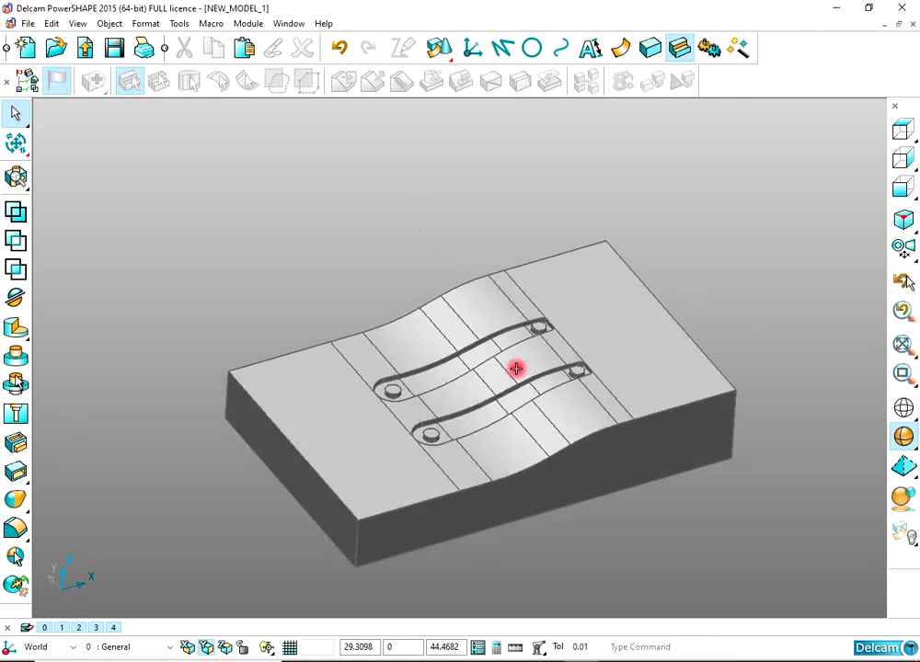
scroll(523, 365, up, 3)
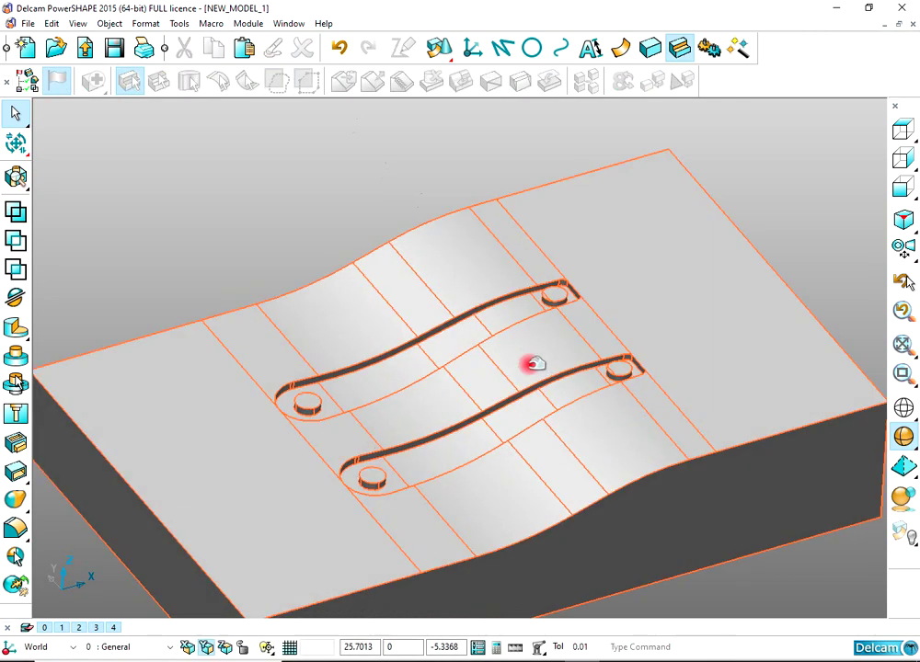
click(902, 134)
scroll(749, 222, down, 3)
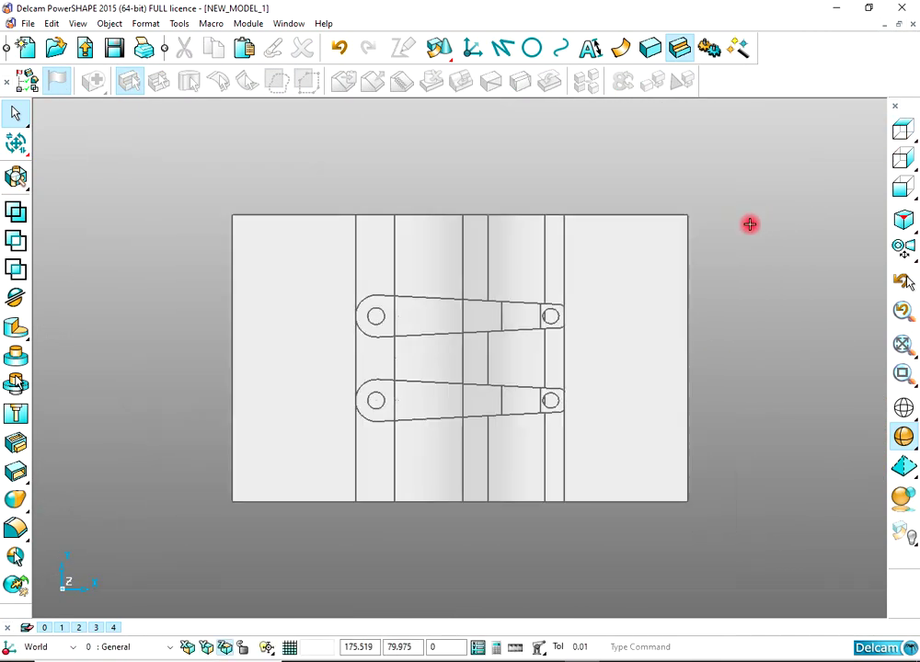
mouse_move(567, 369)
middle_down()
mouse_move(579, 273)
mouse_move(530, 312)
mouse_move(576, 435)
mouse_move(533, 333)
mouse_move(795, 204)
middle_up()
click(902, 133)
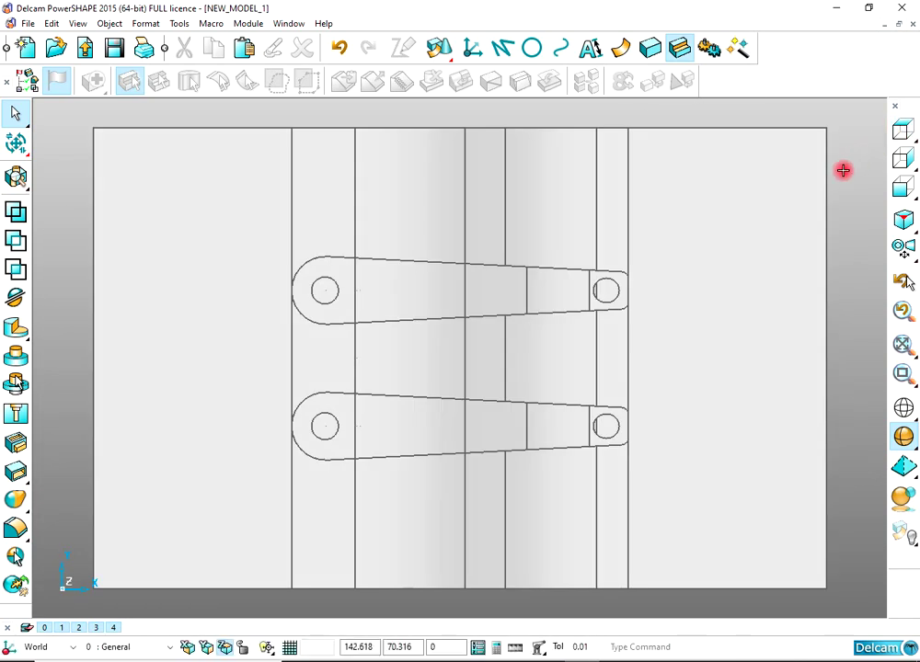
click(902, 158)
scroll(653, 297, up, 3)
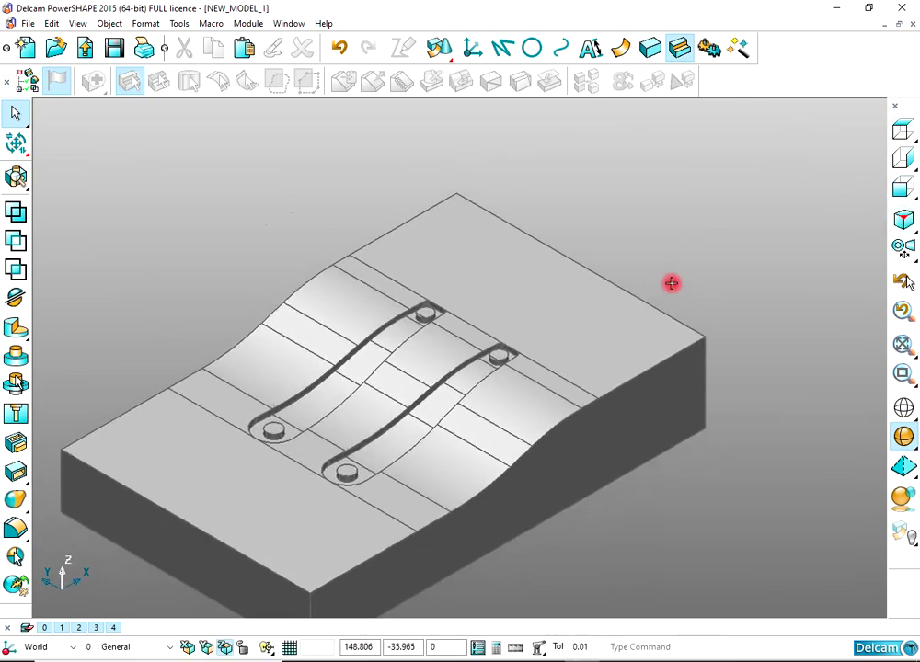
Step: In plan view, draw a square from the lower block's maximum X and Y corner with the opposite corner at relative -30 -30
click(902, 134)
shift+middle_drag(728, 229, 699, 250)
scroll(683, 254, down, 2)
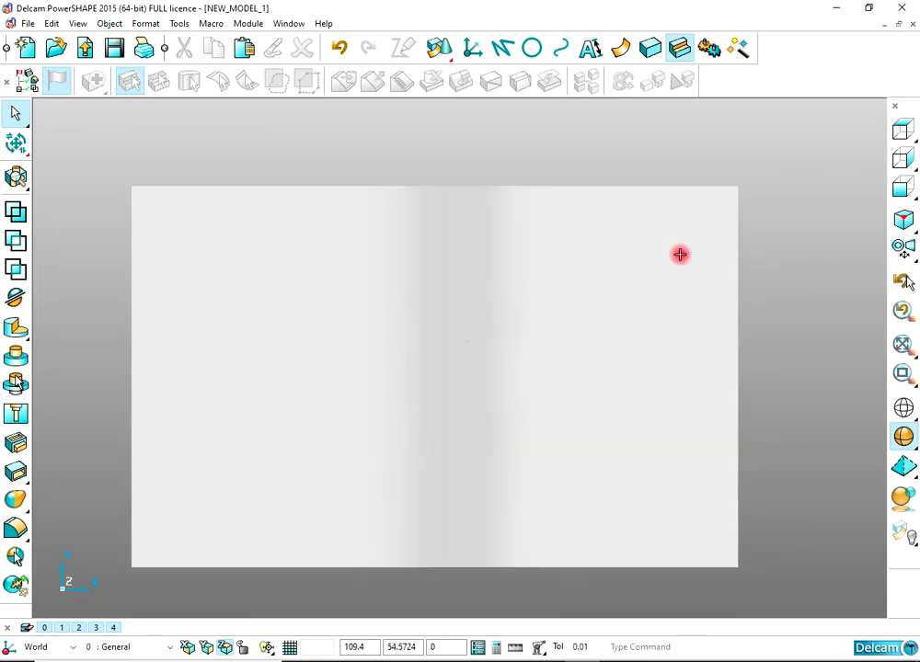
click(501, 46)
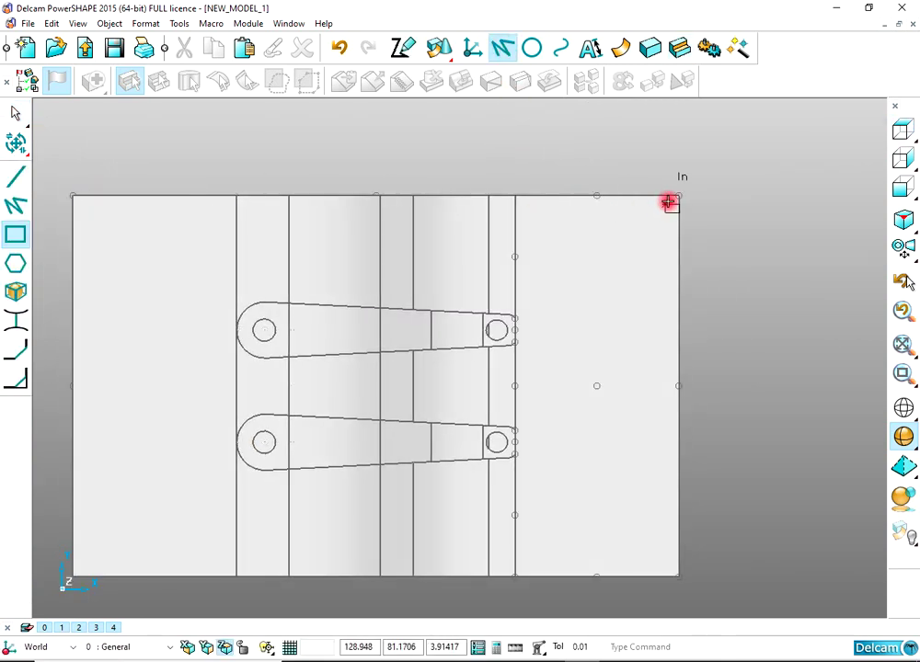
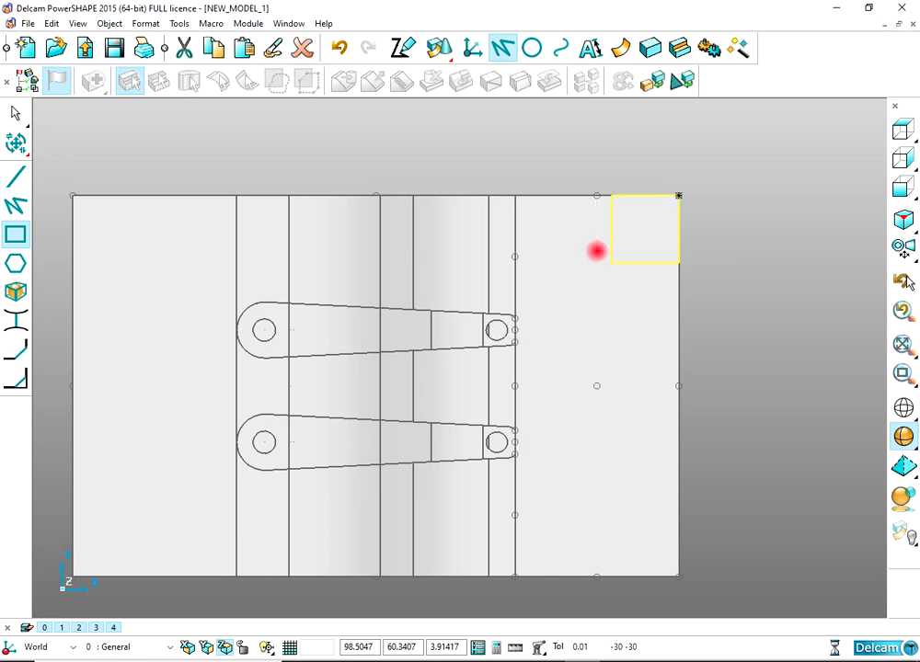
key(Escape)
scroll(662, 195, up, 2)
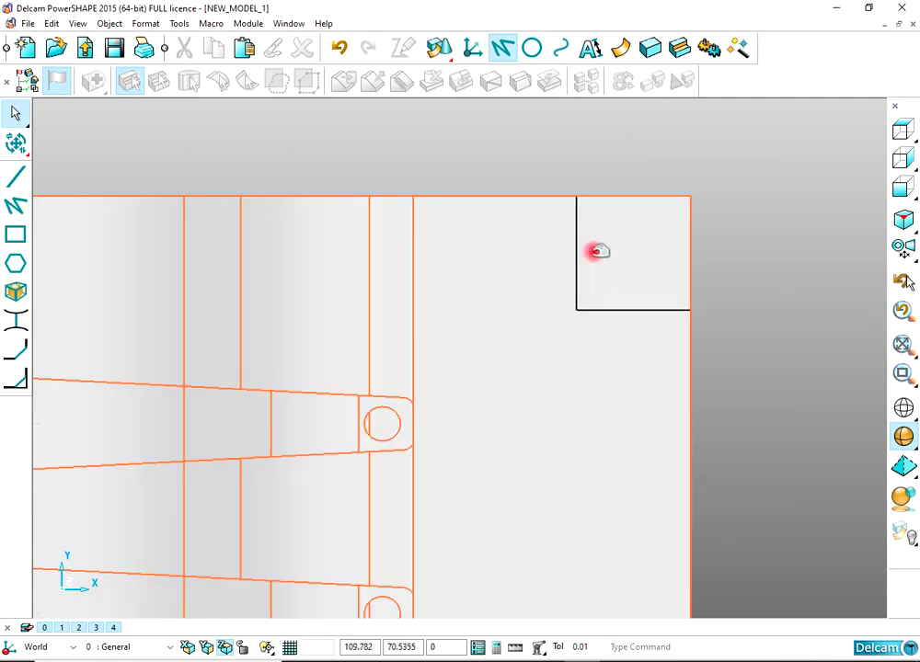
key(ctrl+z)
key(ctrl+z)
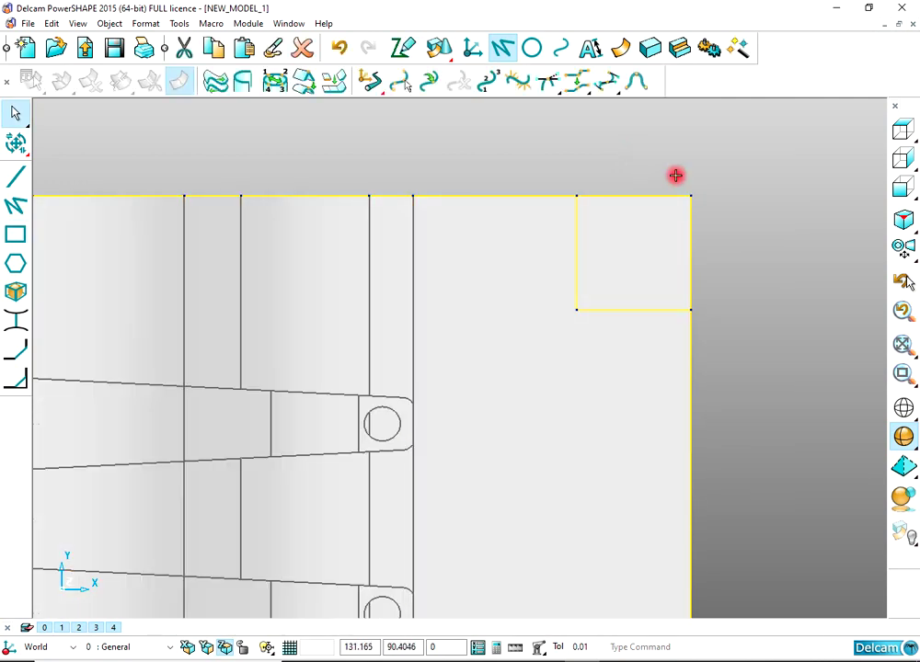
key(ctrl+z)
text(Z)
click(556, 77)
click(574, 271)
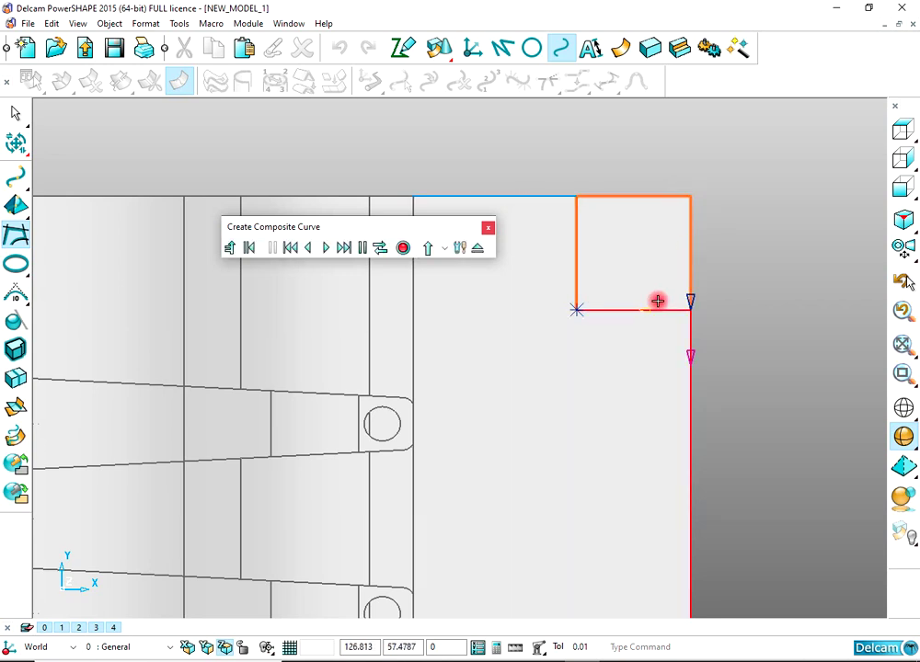
click(488, 228)
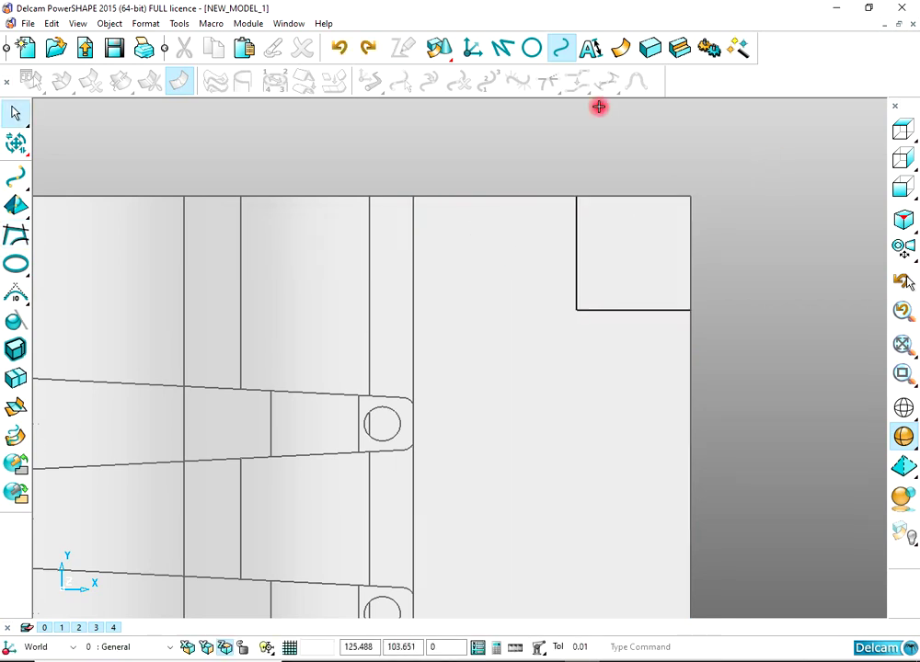
Step: Round the square's inner corner with a fillet arc whose radius is about a third of the square's side
click(531, 48)
click(15, 262)
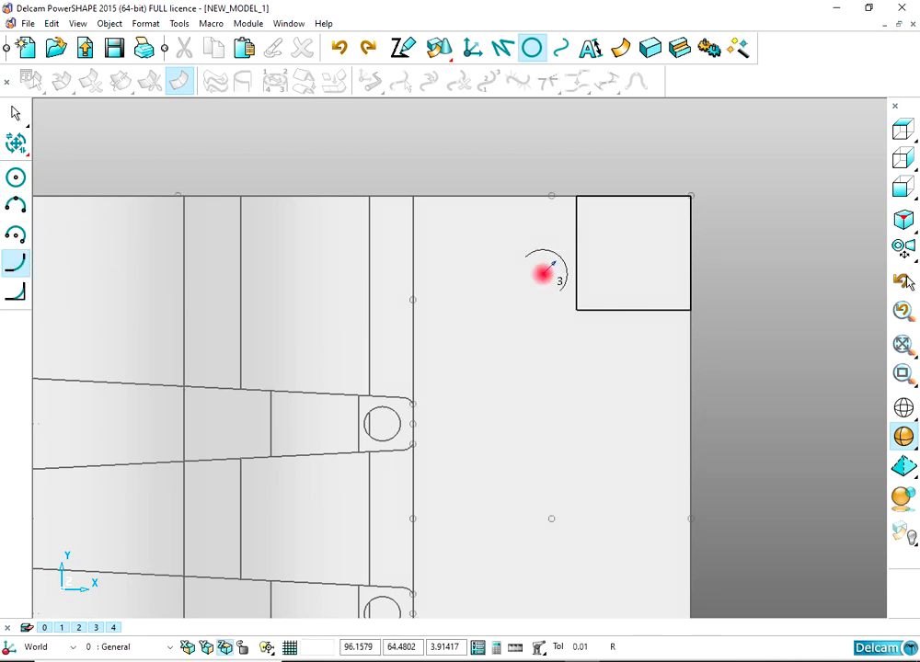
click(603, 311)
right_click(701, 143)
click(723, 146)
shift+middle_drag(615, 230, 614, 264)
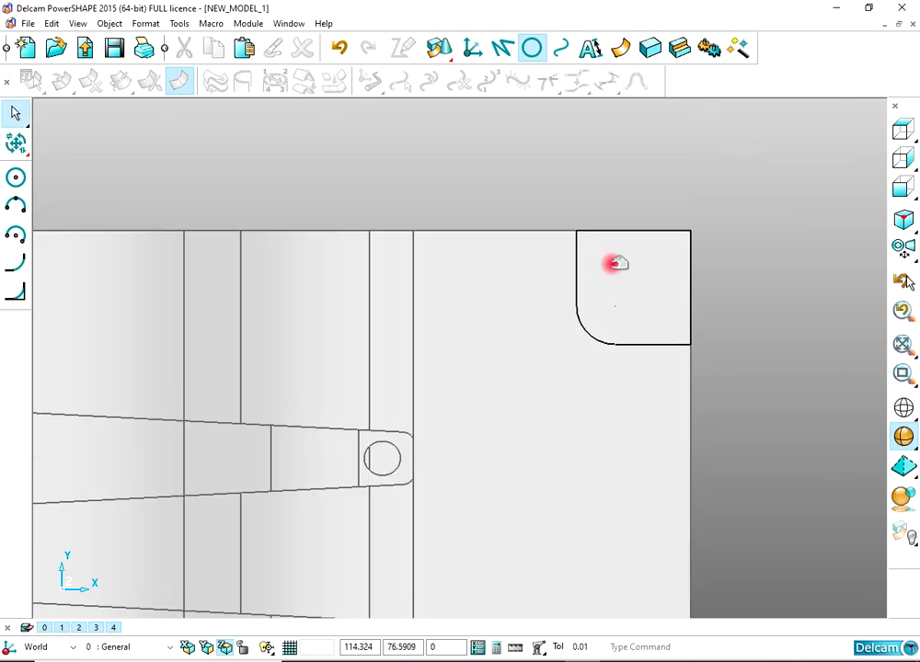
Step: Create a closed composite curve around the square outline with its rounded inner corner
scroll(615, 264, up, 2)
click(560, 48)
click(564, 261)
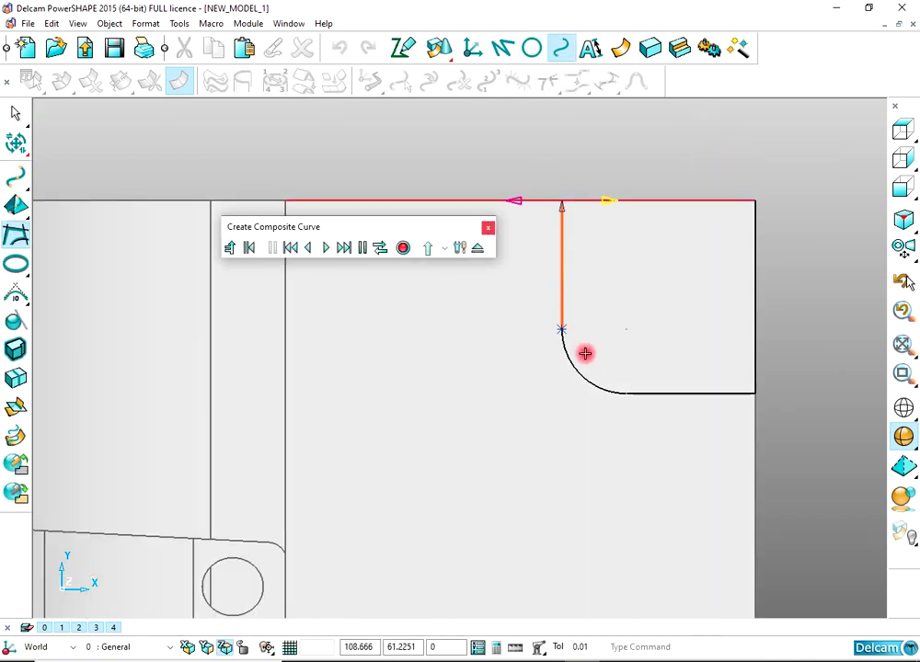
click(615, 197)
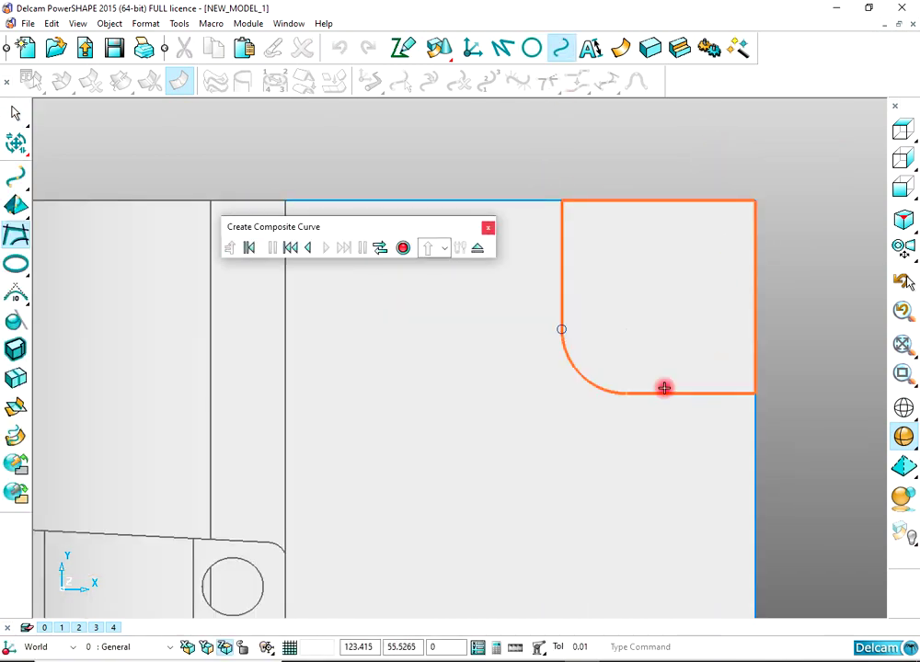
click(406, 248)
click(474, 248)
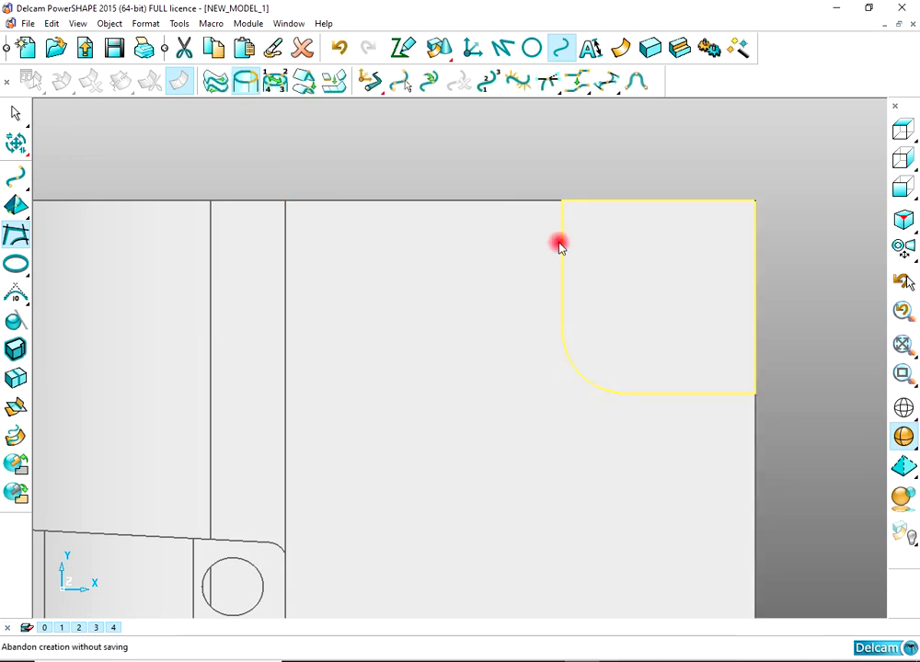
Step: Mirror copies of the rounded corner outline across both vertical centre planes to the block's other three corners
click(901, 218)
scroll(540, 230, down, 3)
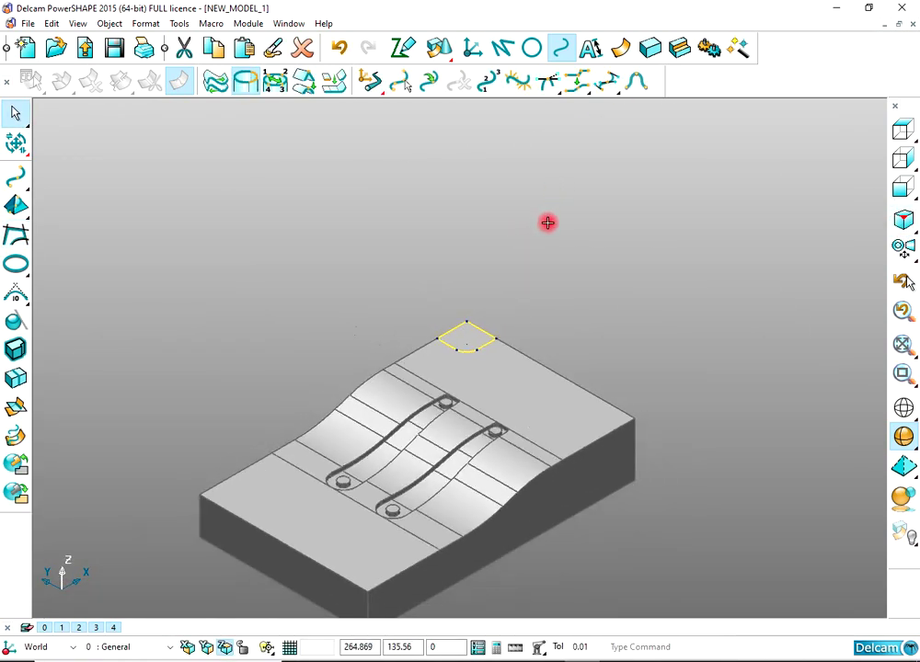
shift+middle_drag(547, 223, 595, 184)
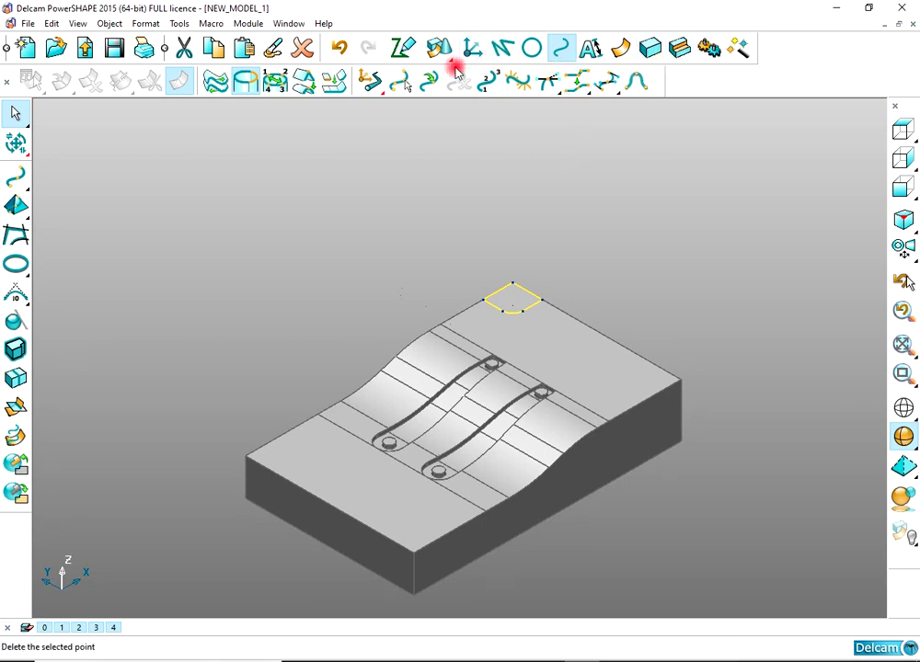
click(15, 175)
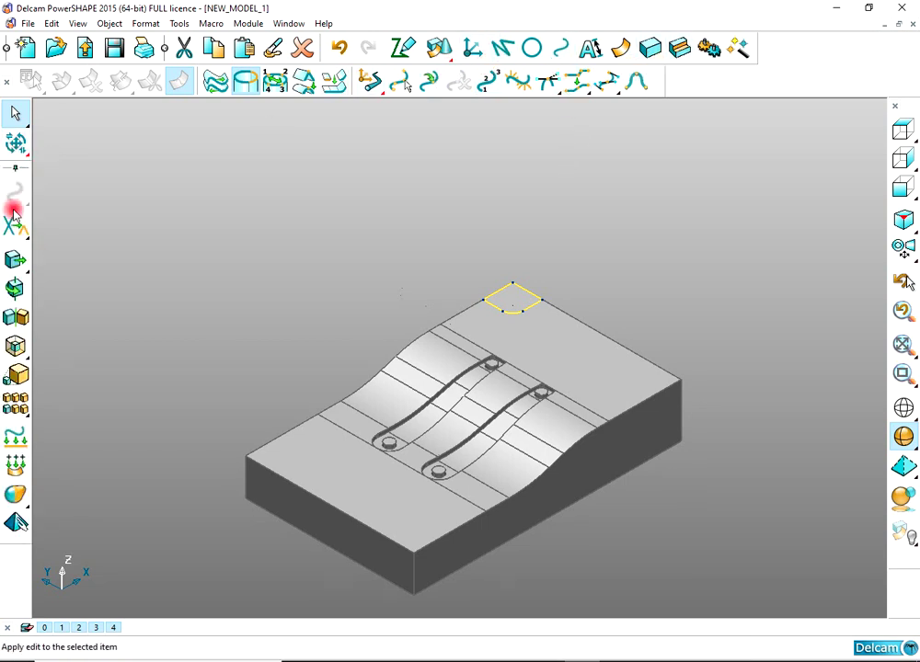
click(15, 317)
click(571, 488)
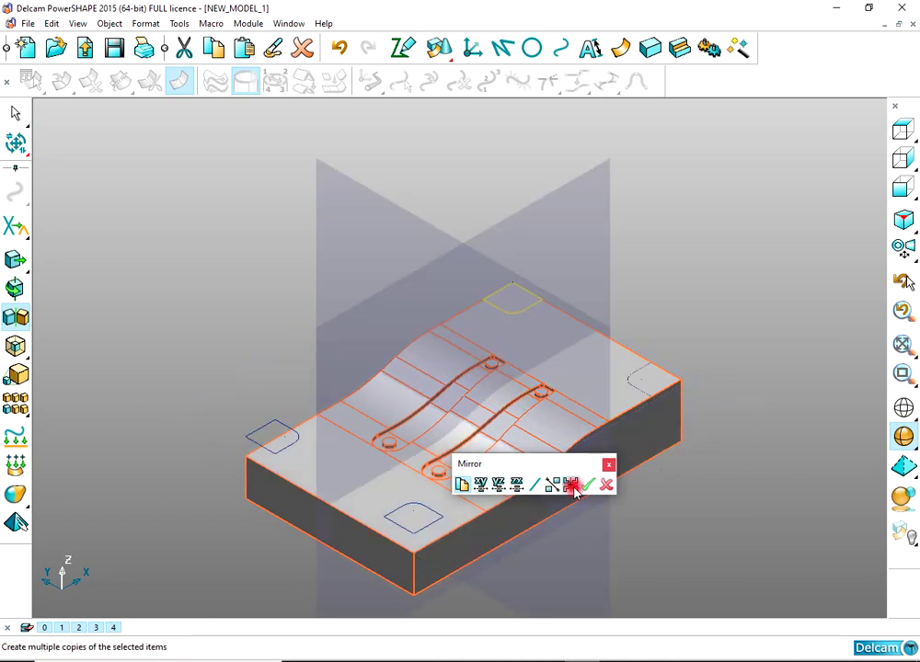
click(586, 486)
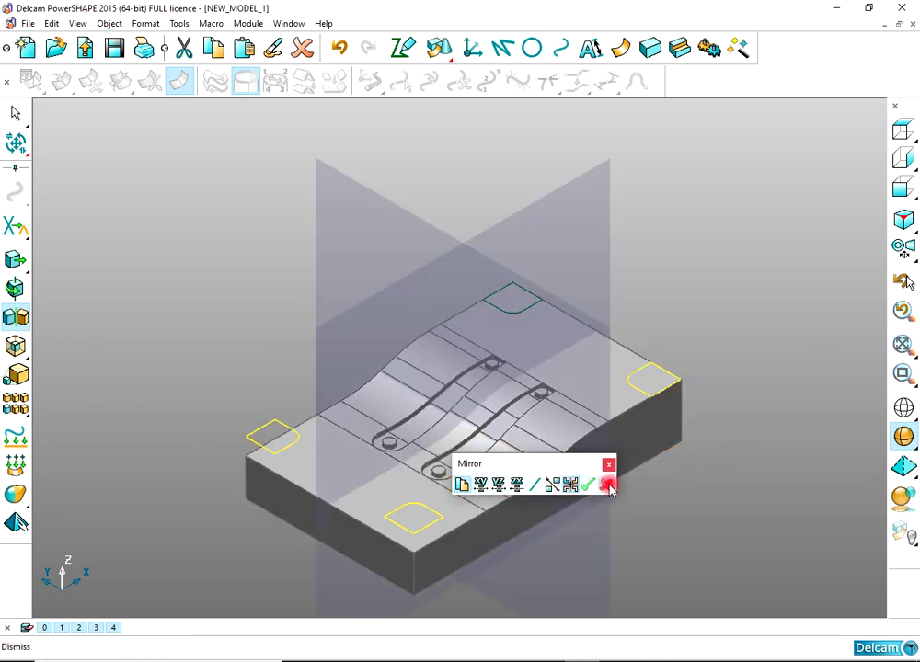
click(607, 485)
Step: Try to cut the two corner outlines at the maximum X end into the lower block as blind pockets
scroll(673, 304, up, 3)
middle_drag(663, 303, 626, 365)
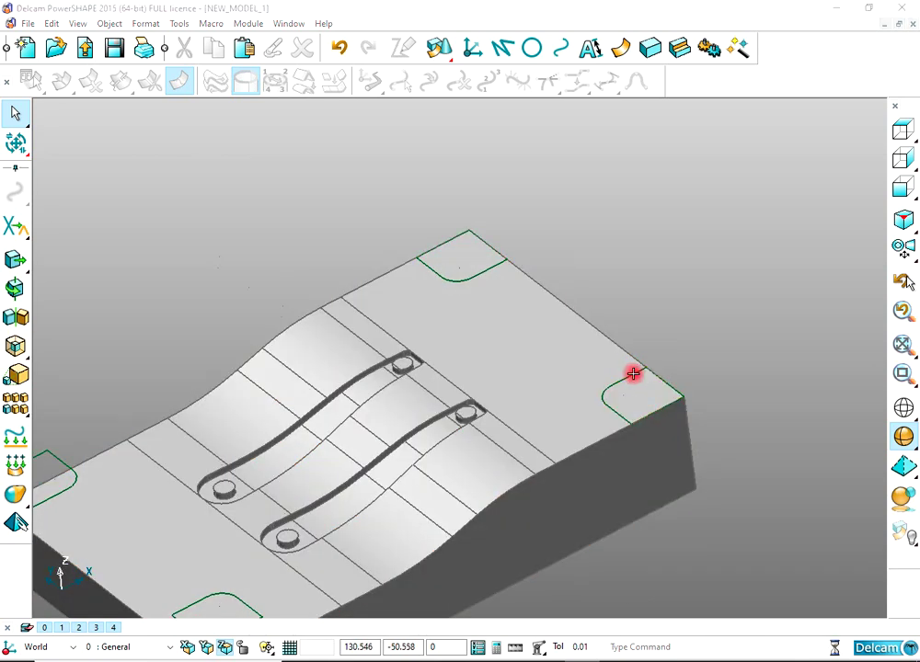
click(644, 361)
click(505, 262)
click(531, 285)
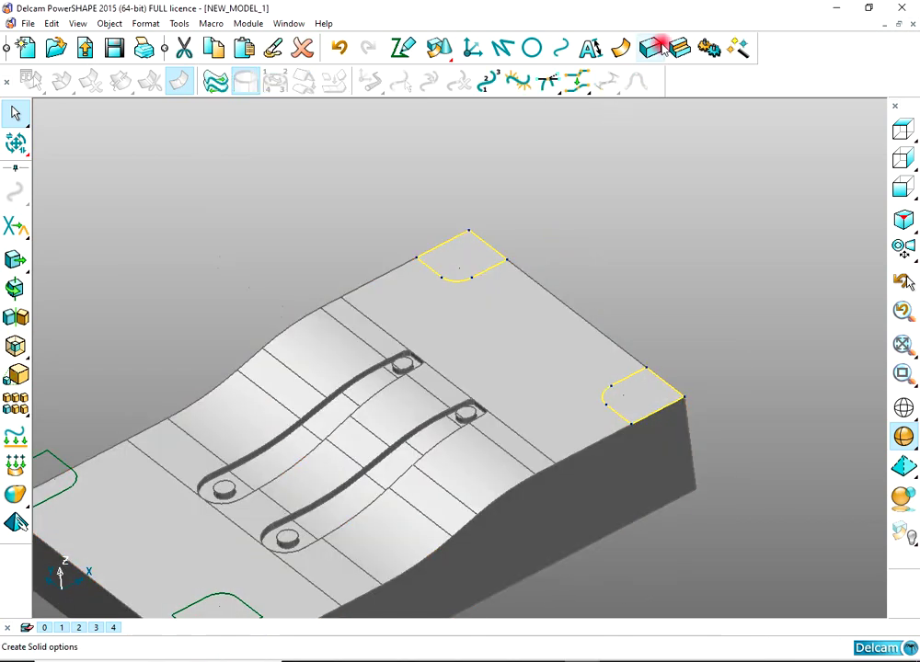
click(680, 47)
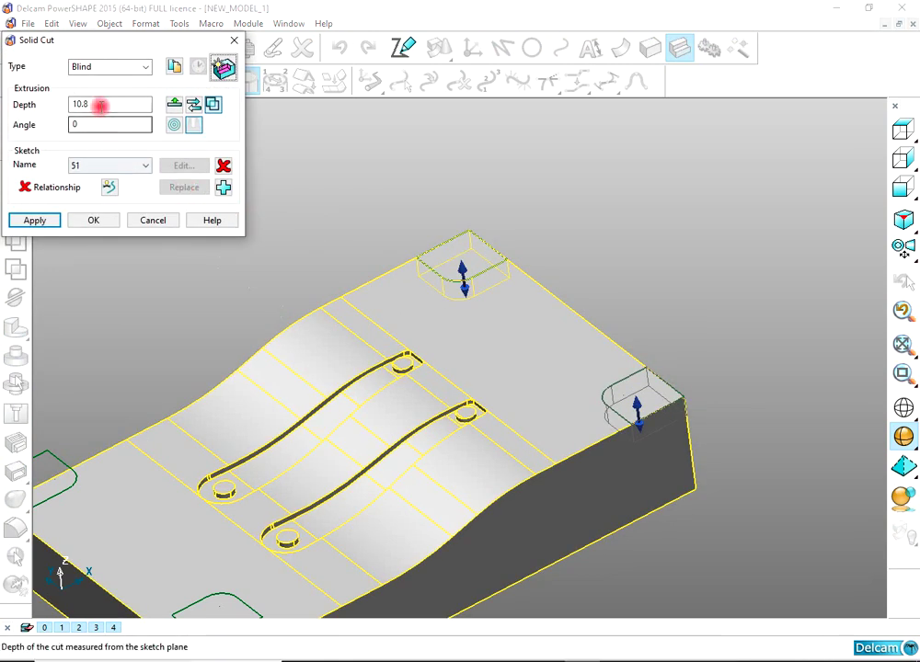
click(56, 221)
click(112, 228)
click(141, 228)
scroll(474, 226, up, 5)
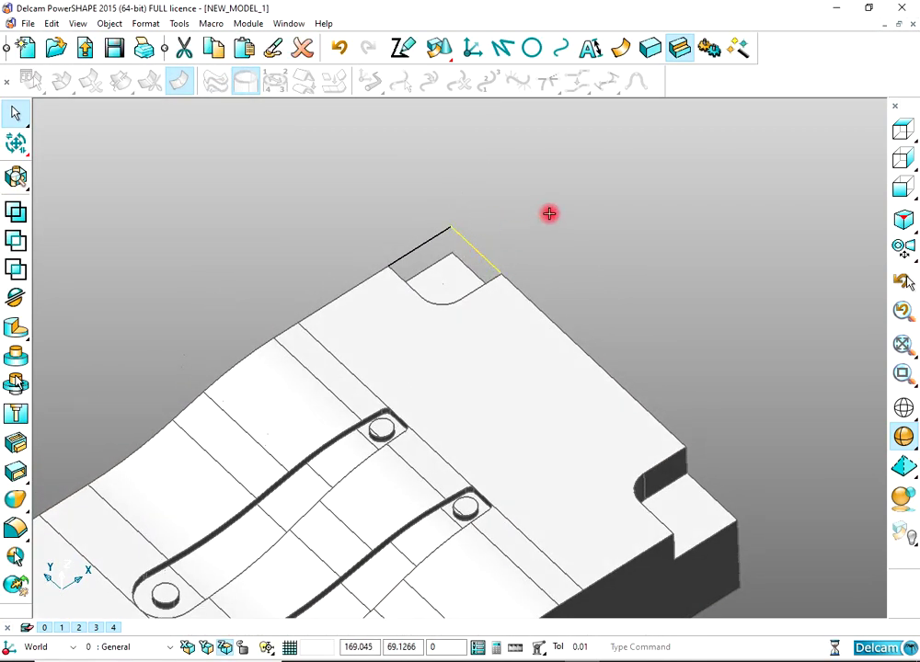
middle_drag(427, 227, 653, 364)
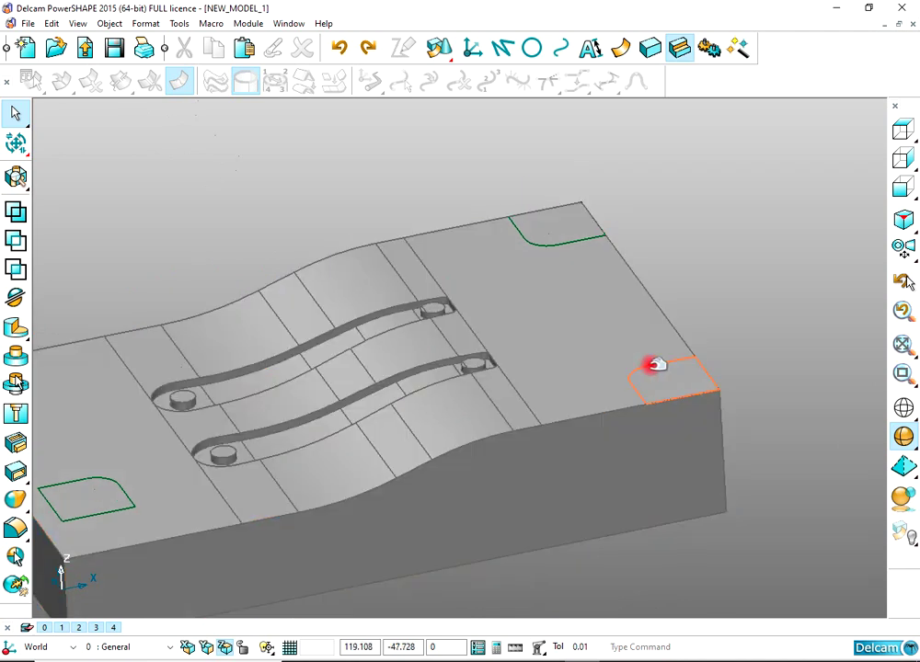
Step: Extrude the two corner outlines at the block's maximum X end upward 15 mm with a slight inward draft
click(653, 365)
click(690, 376)
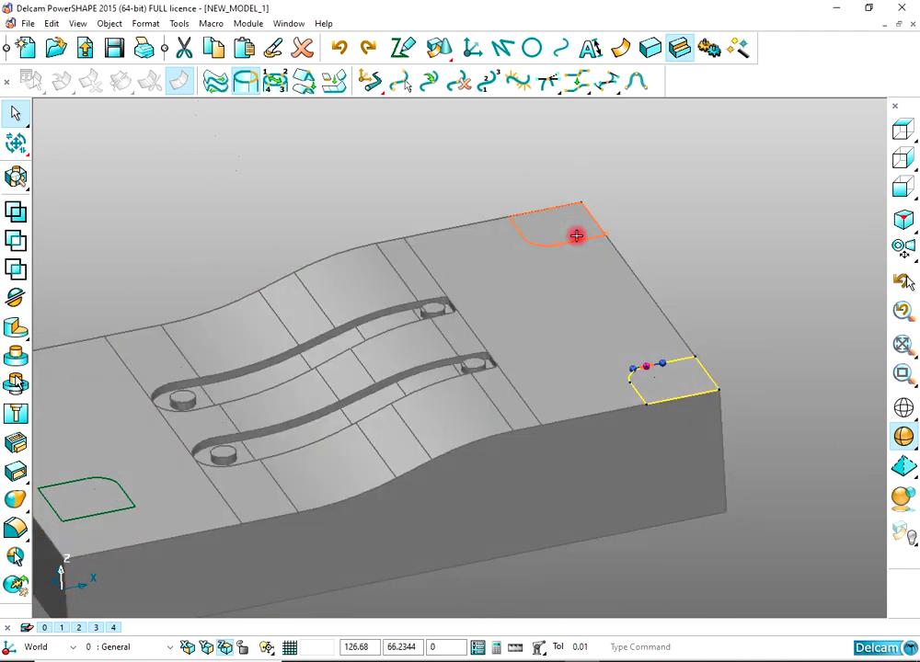
click(576, 237)
click(614, 246)
middle_drag(626, 226, 598, 237)
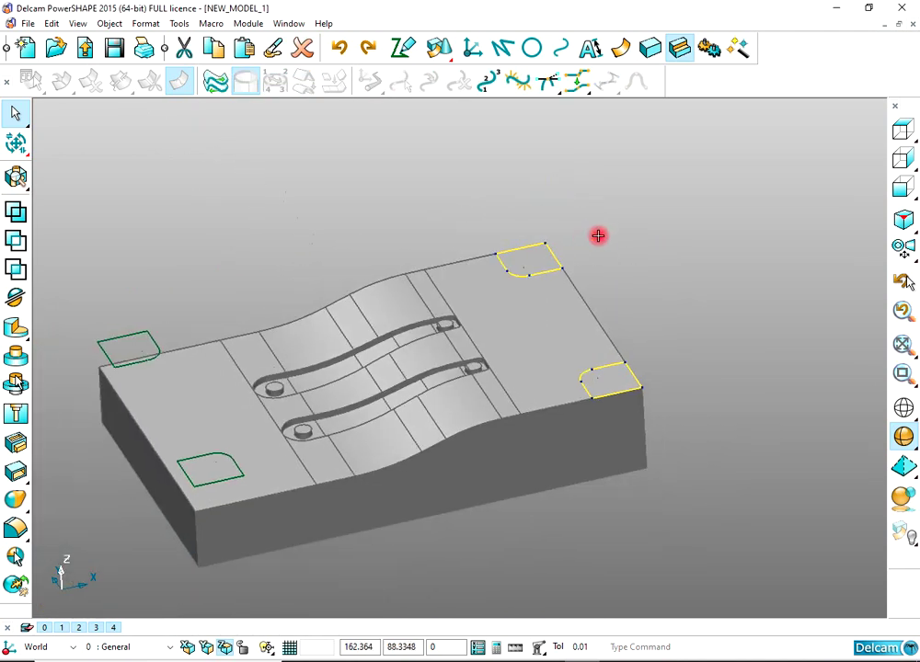
click(649, 48)
click(16, 234)
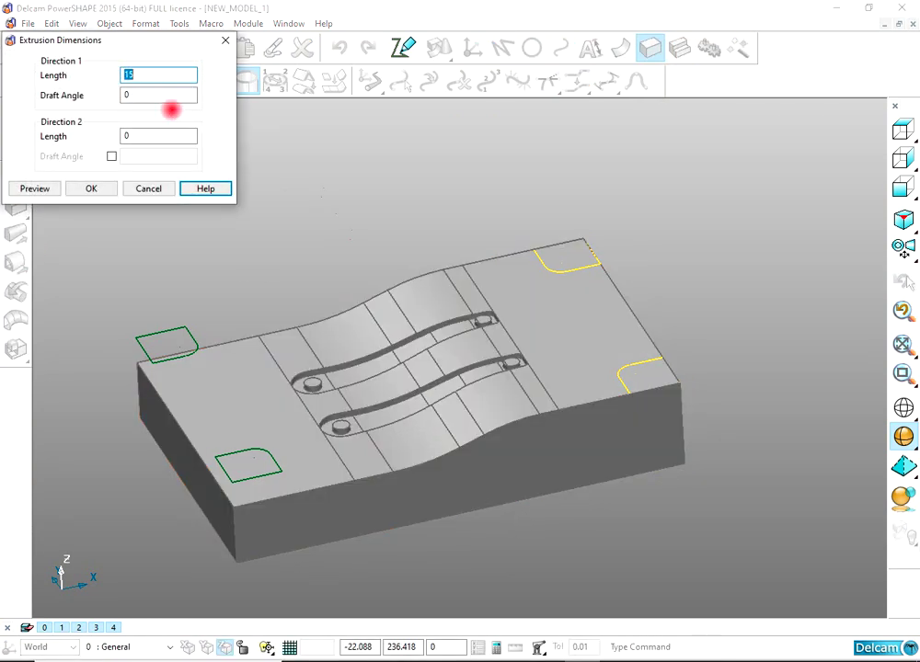
click(35, 188)
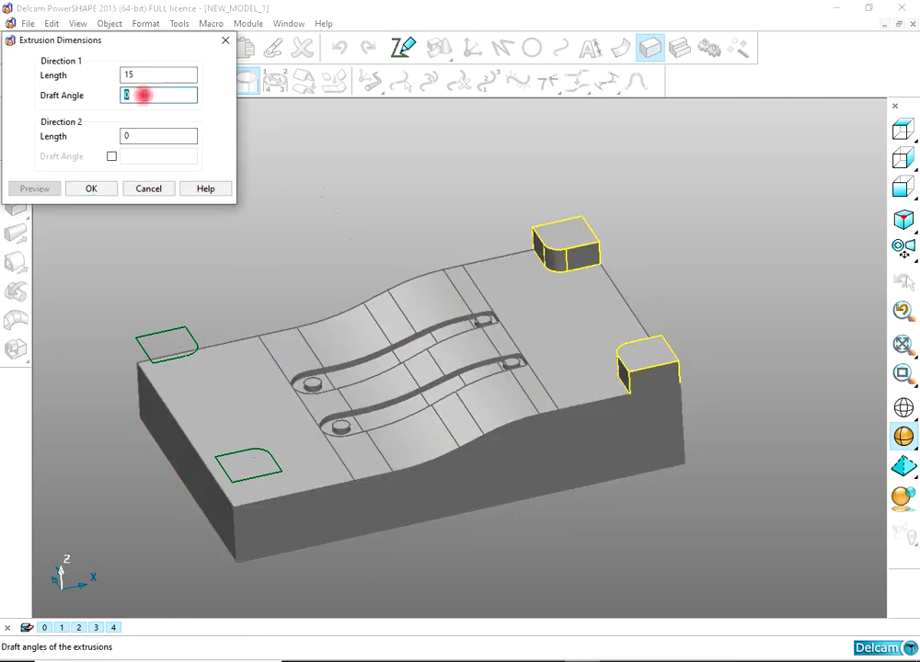
click(35, 188)
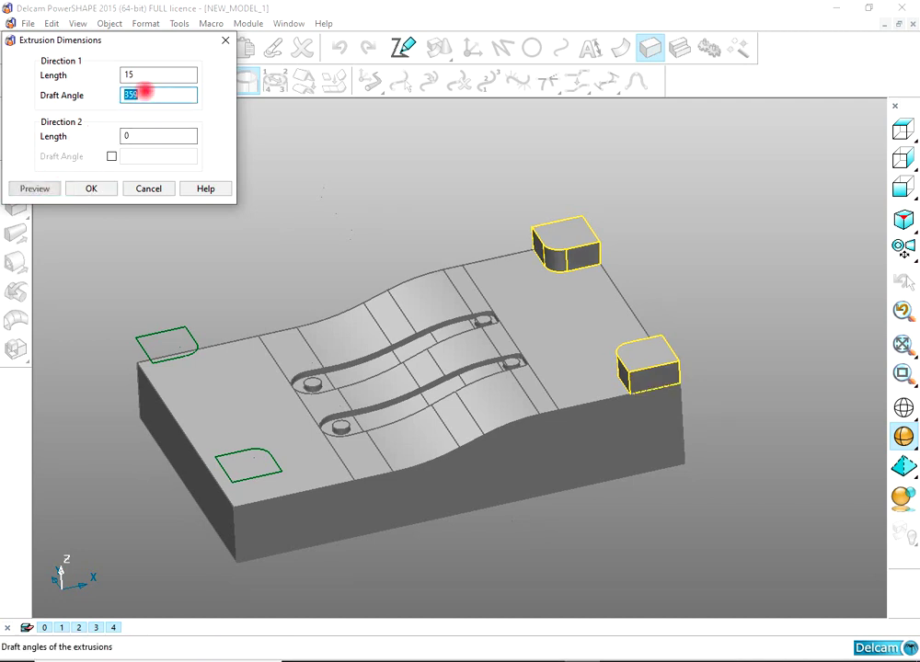
click(91, 188)
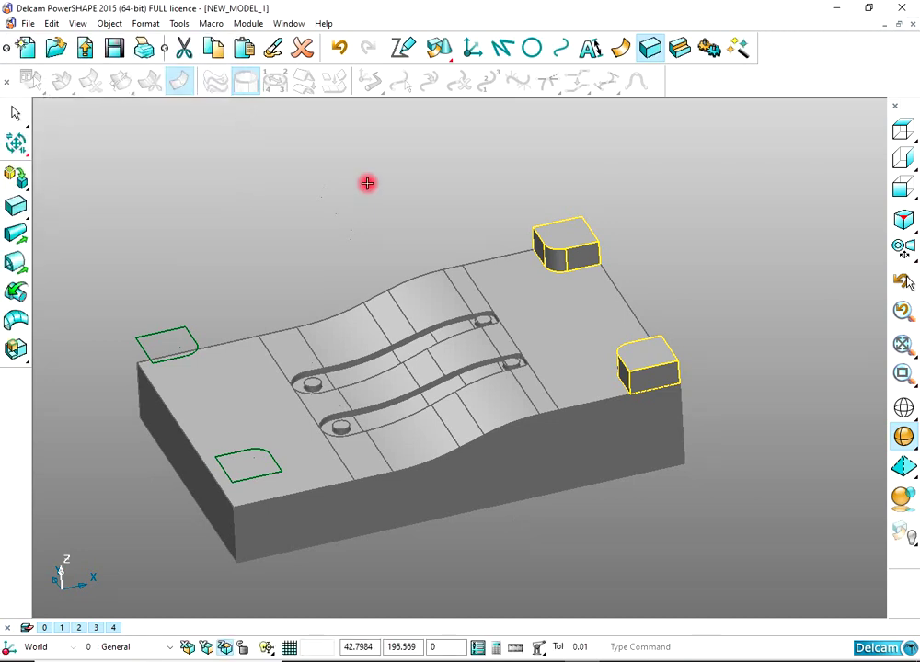
middle_drag(368, 183, 574, 279)
click(536, 316)
click(573, 278)
click(501, 282)
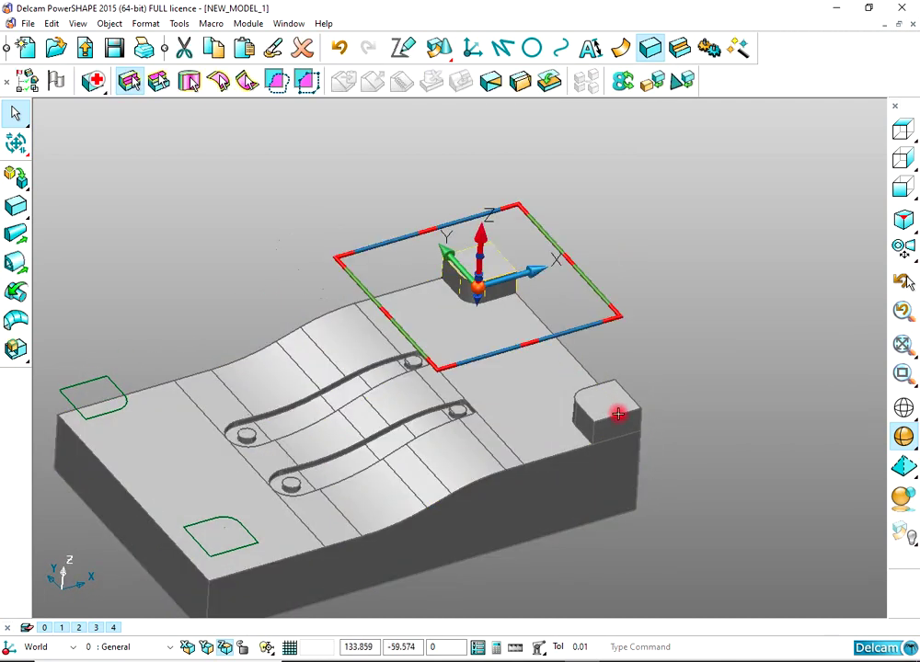
shift+click(618, 415)
click(680, 50)
click(19, 240)
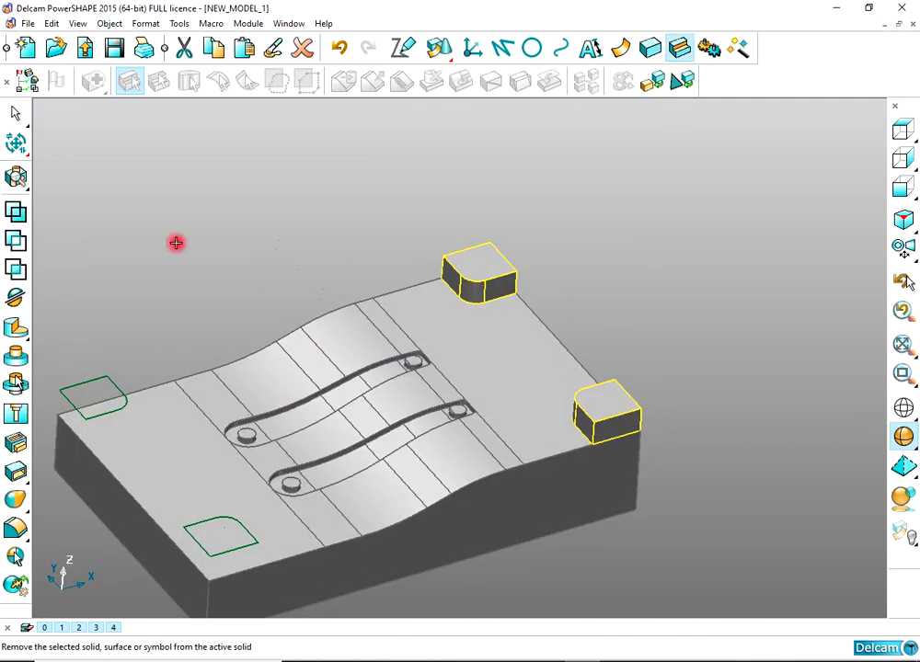
middle_drag(532, 296, 522, 320)
click(478, 322)
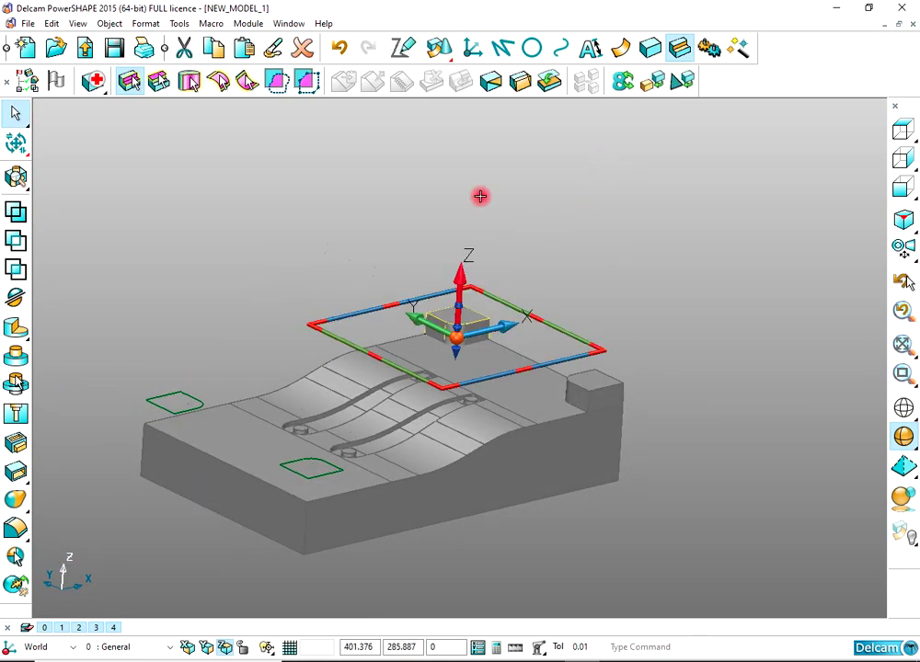
click(16, 212)
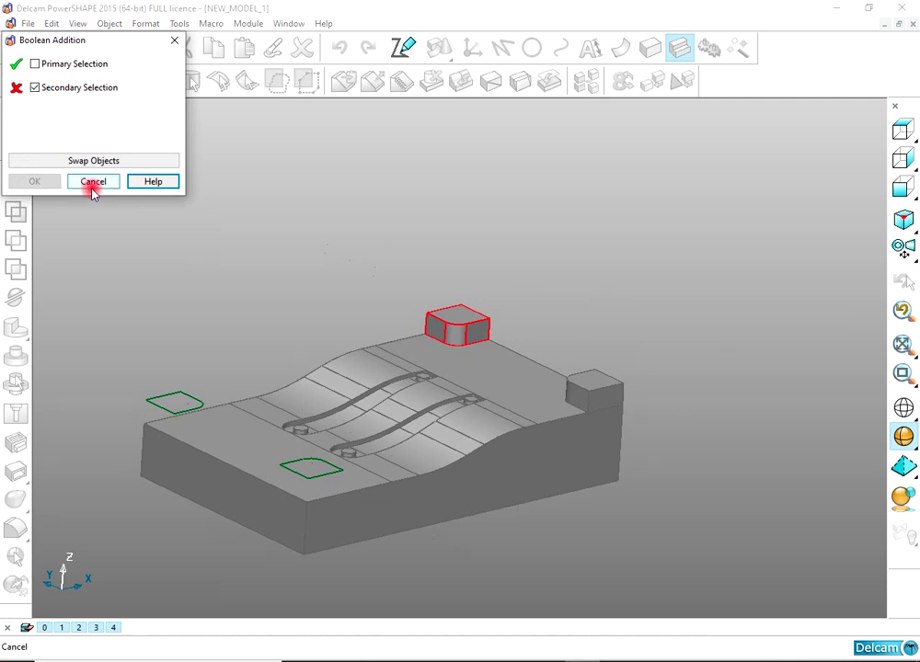
click(93, 183)
Step: Make the lower block the active solid and unite the two raised corner bosses with it
click(513, 348)
click(28, 83)
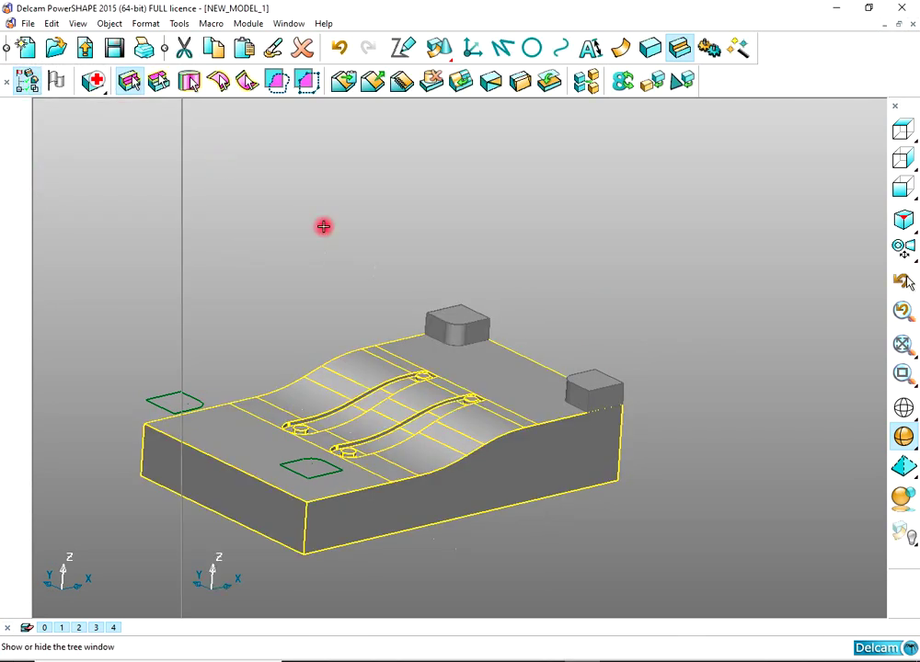
click(323, 227)
middle_drag(324, 227, 343, 253)
click(28, 81)
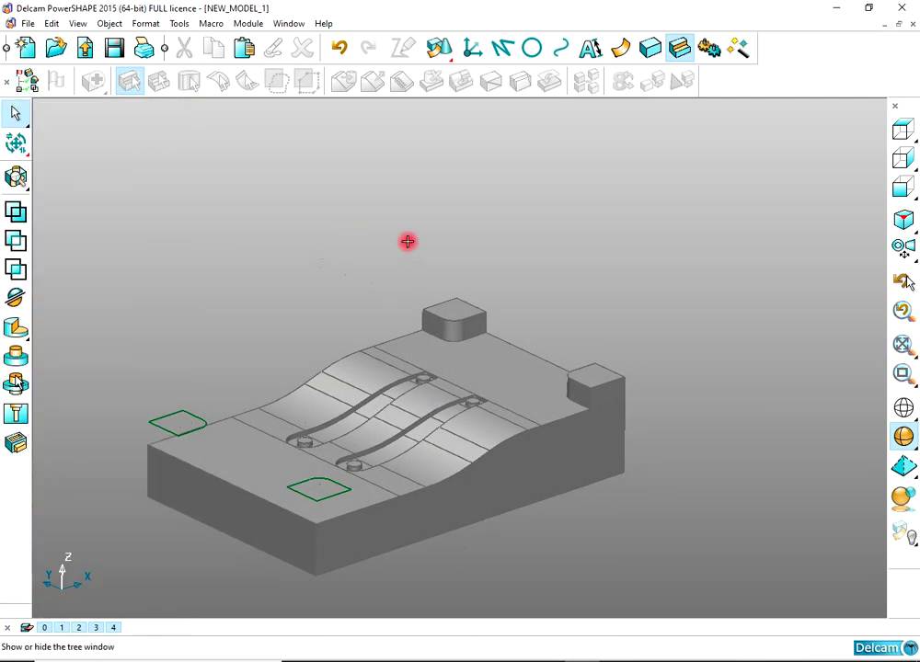
click(411, 352)
click(27, 81)
click(28, 81)
click(55, 80)
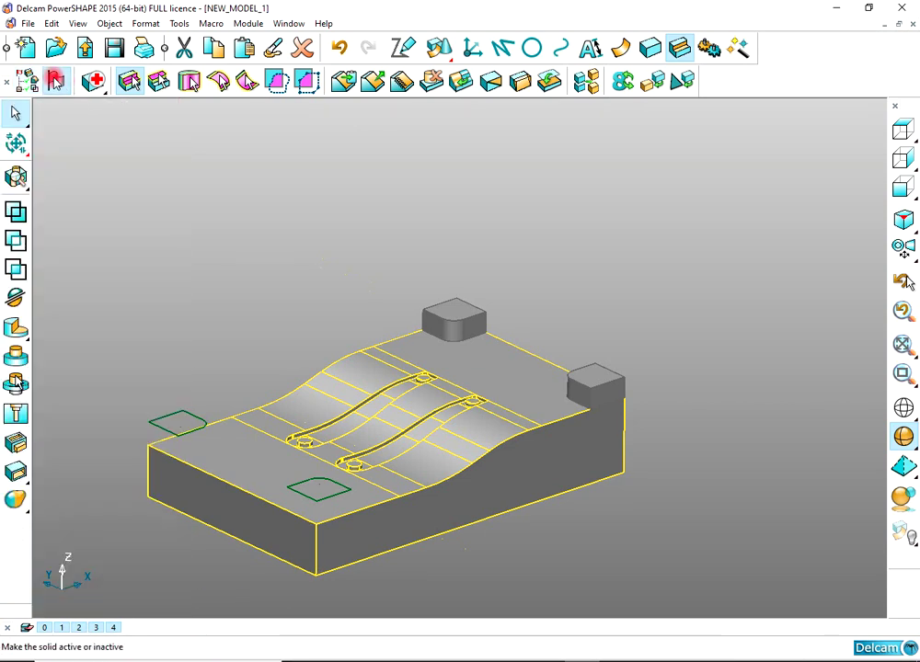
click(450, 316)
shift+click(612, 387)
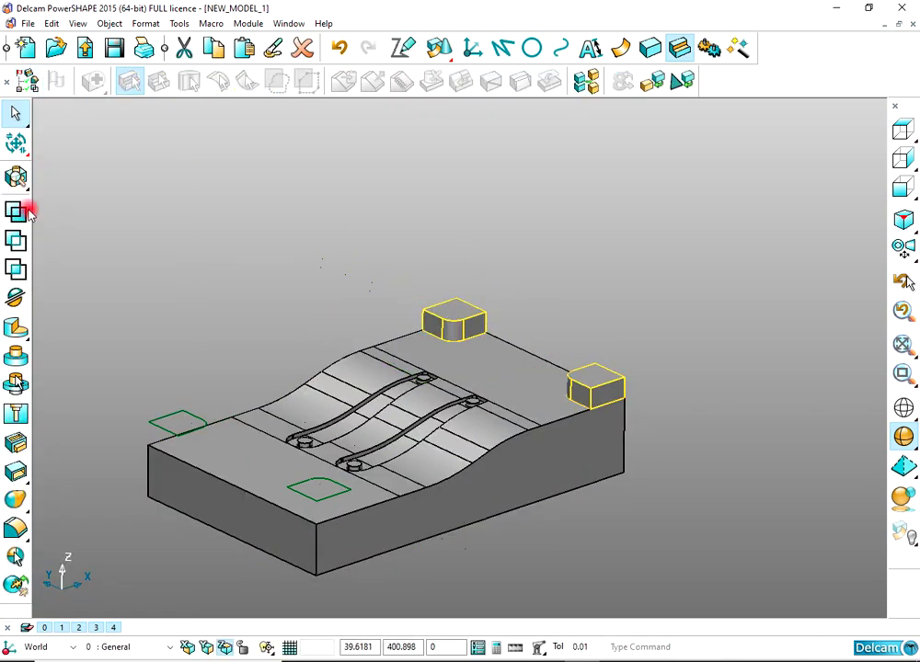
click(25, 202)
Step: In front view, dimension the vertical gap between the minimum X corner outlines and the block's lower face
mouse_move(324, 244)
middle_down()
mouse_move(495, 375)
mouse_move(279, 366)
mouse_move(702, 384)
mouse_move(540, 395)
mouse_move(527, 365)
mouse_move(616, 340)
mouse_move(567, 338)
middle_up()
scroll(577, 370, up, 4)
shift+middle_drag(526, 396, 581, 337)
middle_drag(581, 337, 441, 248)
click(902, 188)
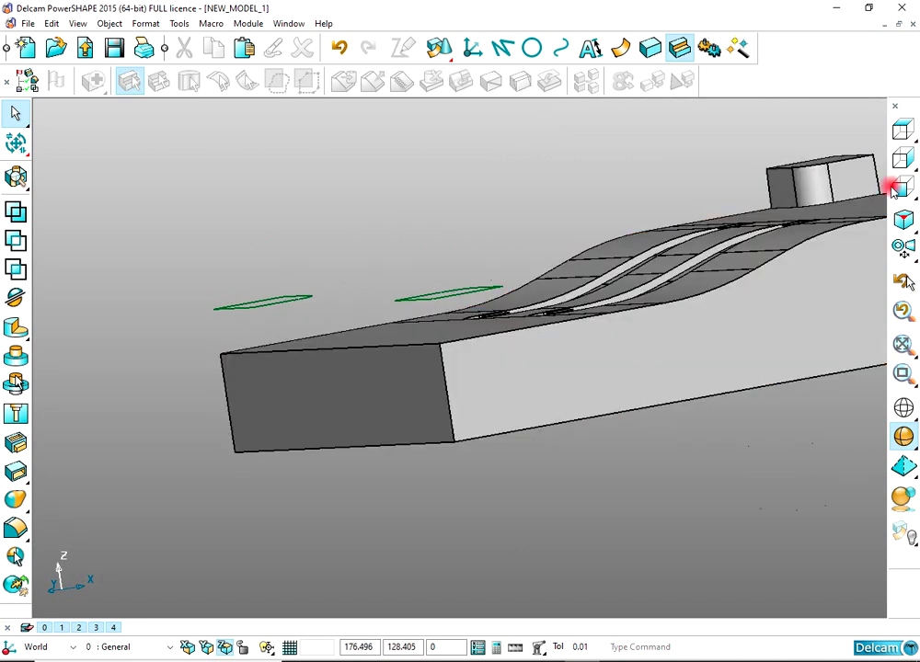
scroll(594, 247, up, 1)
click(589, 48)
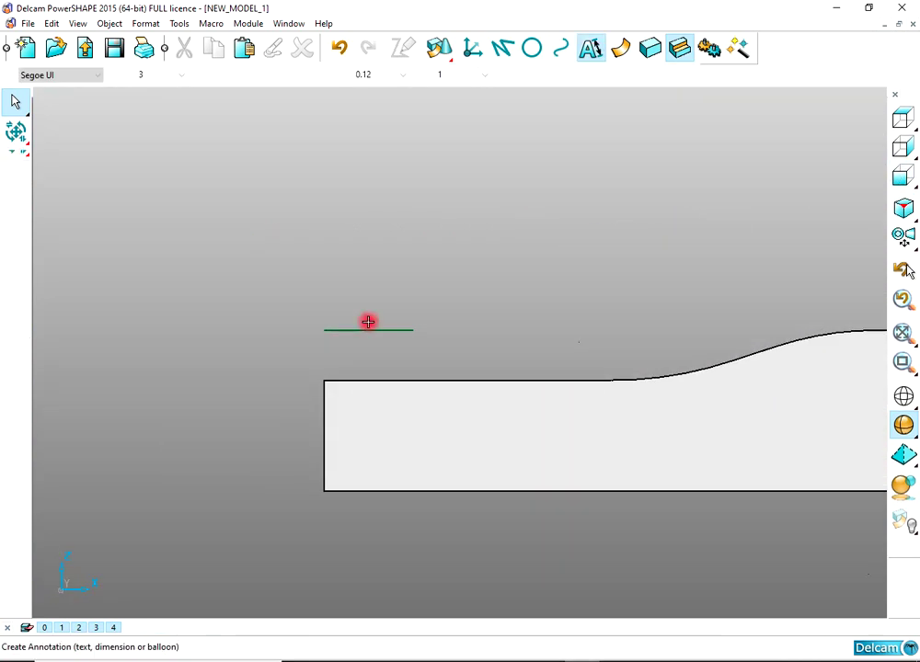
click(323, 329)
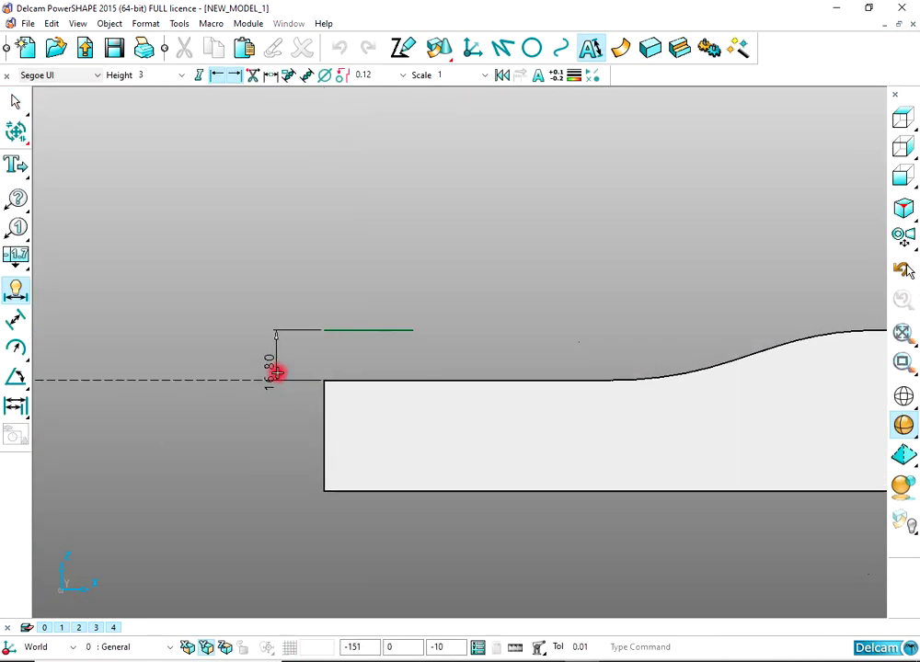
click(276, 372)
Step: Move the corner outlines at the minimum X end down along Z to 15 mm above the block's face
scroll(322, 345, up, 3)
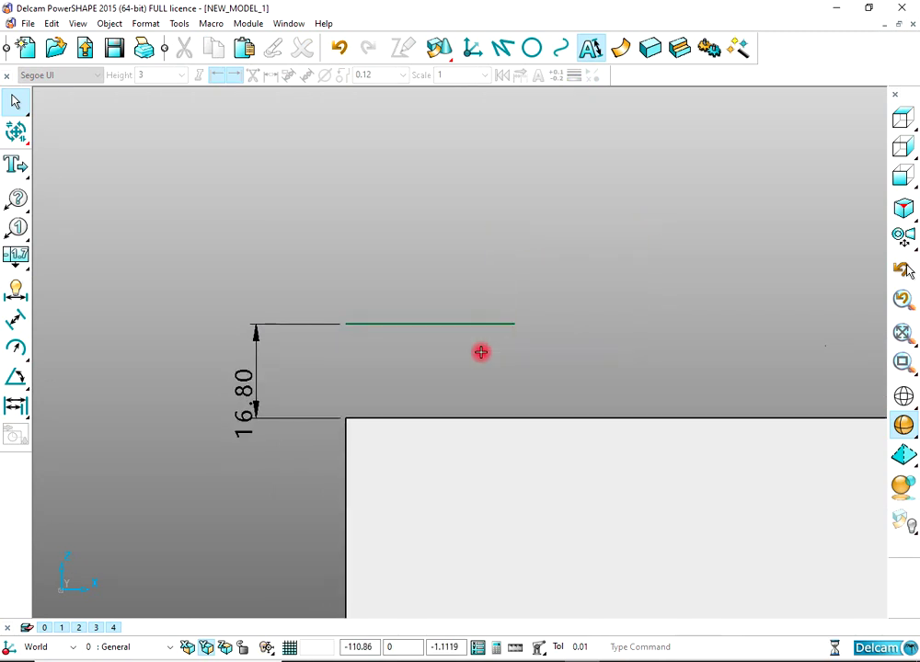
click(481, 324)
click(15, 267)
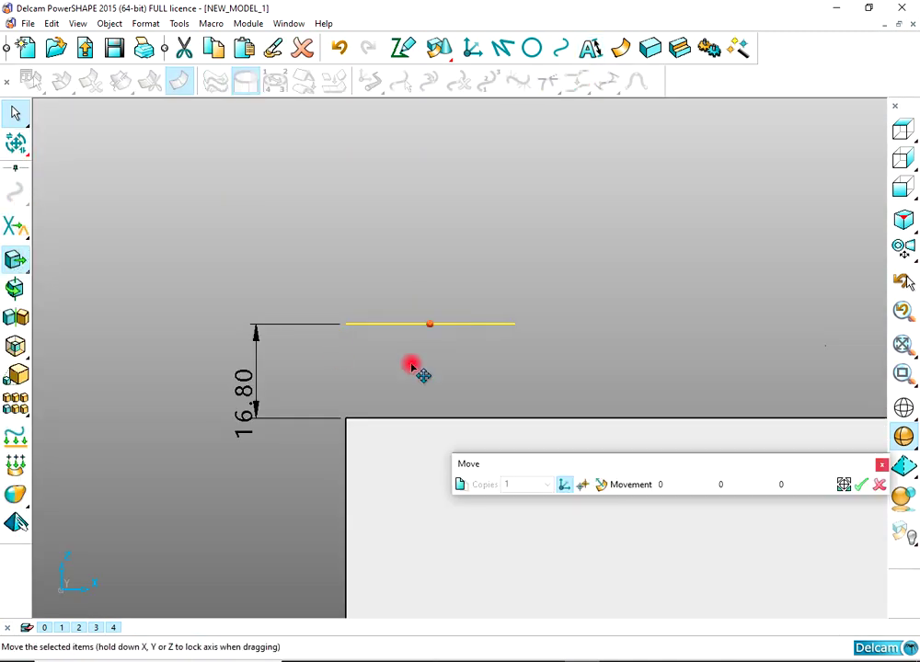
click(792, 484)
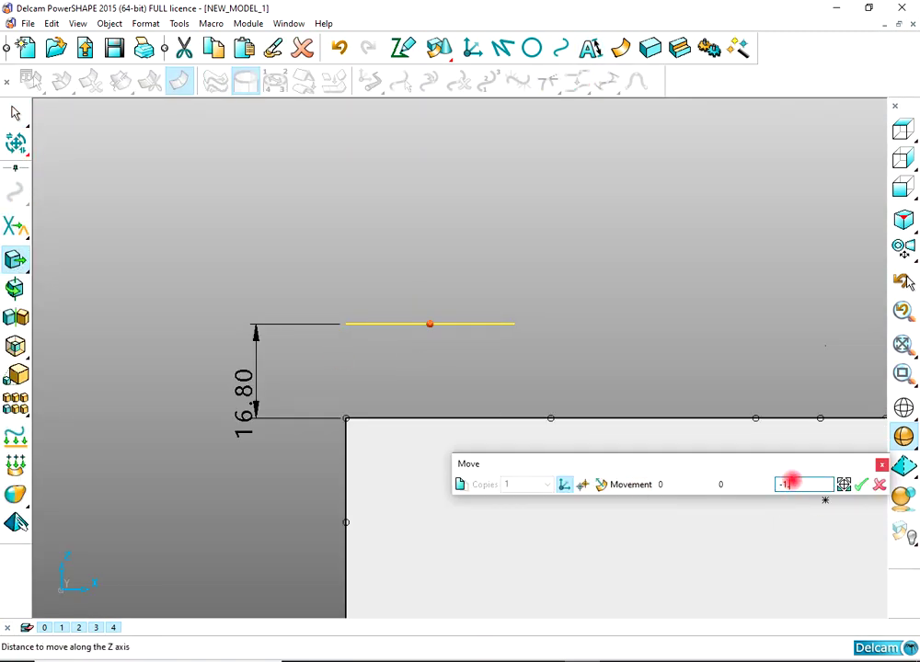
click(862, 485)
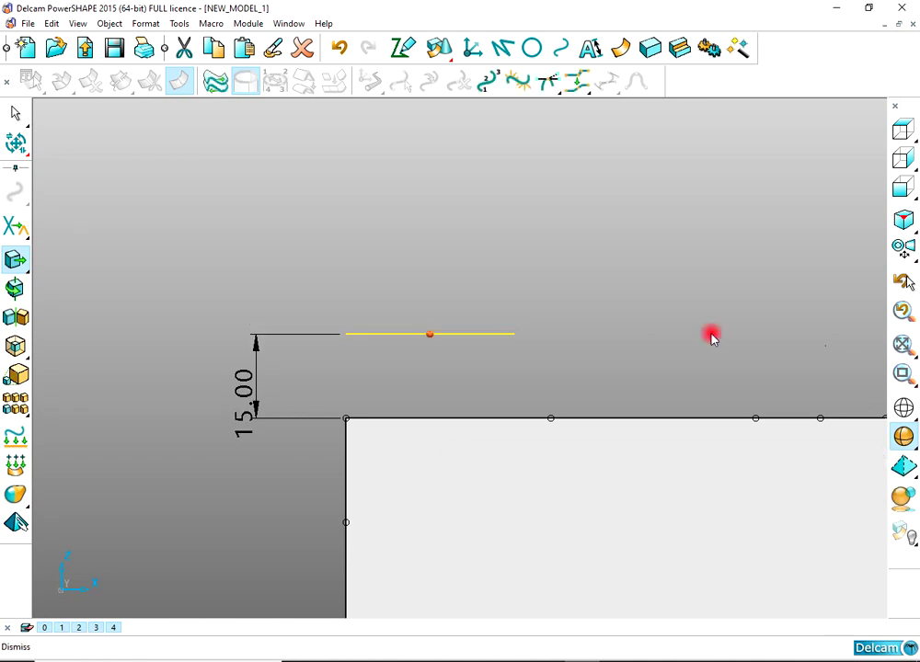
click(563, 223)
click(903, 219)
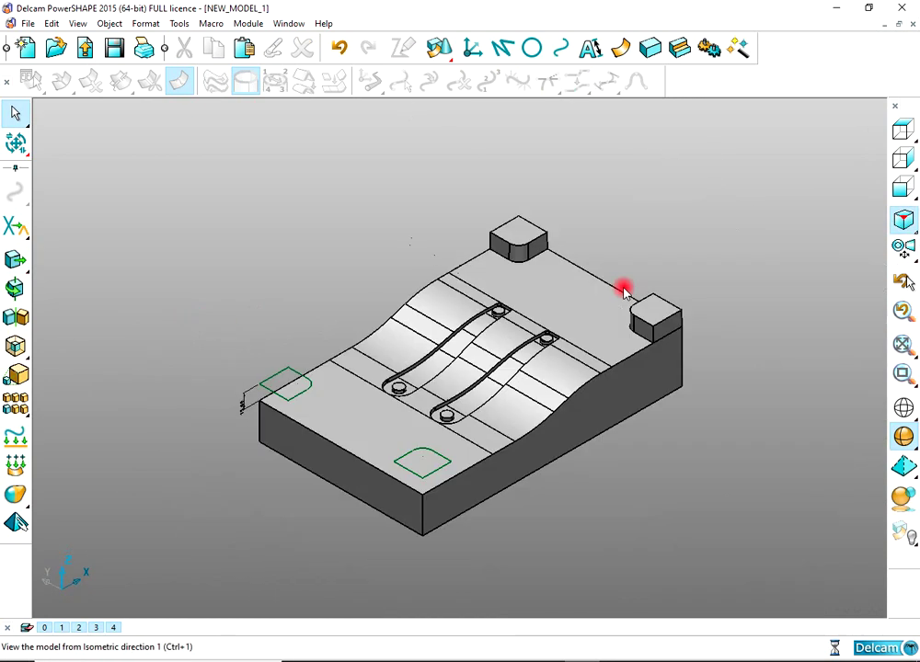
click(900, 189)
drag(388, 277, 244, 374)
click(650, 48)
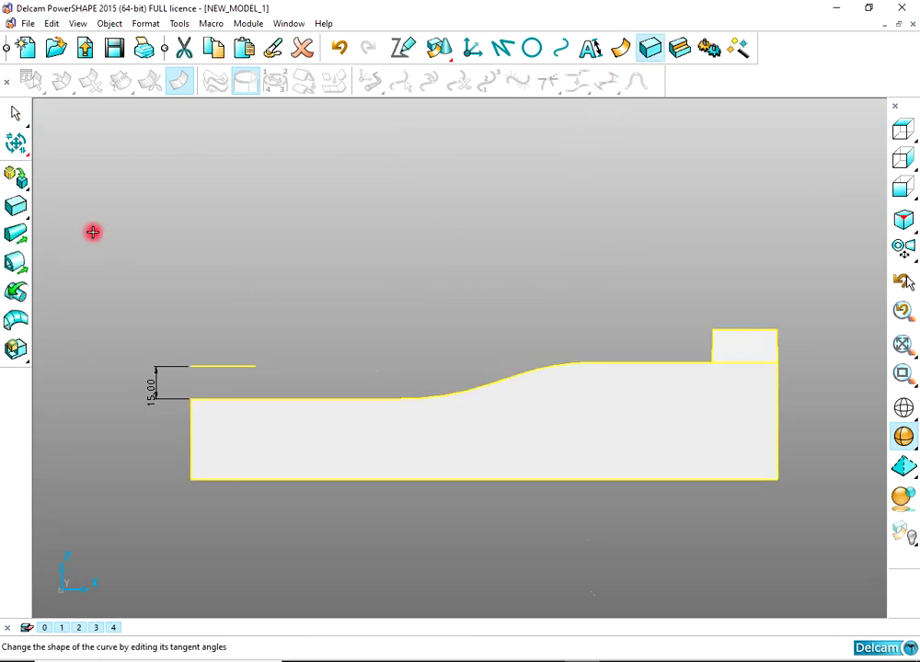
click(23, 242)
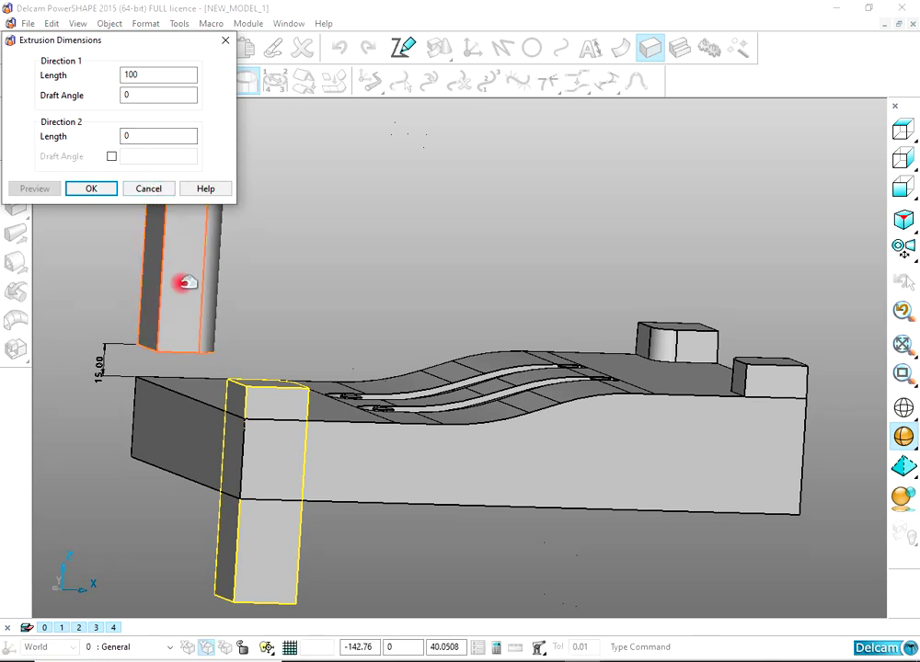
click(148, 189)
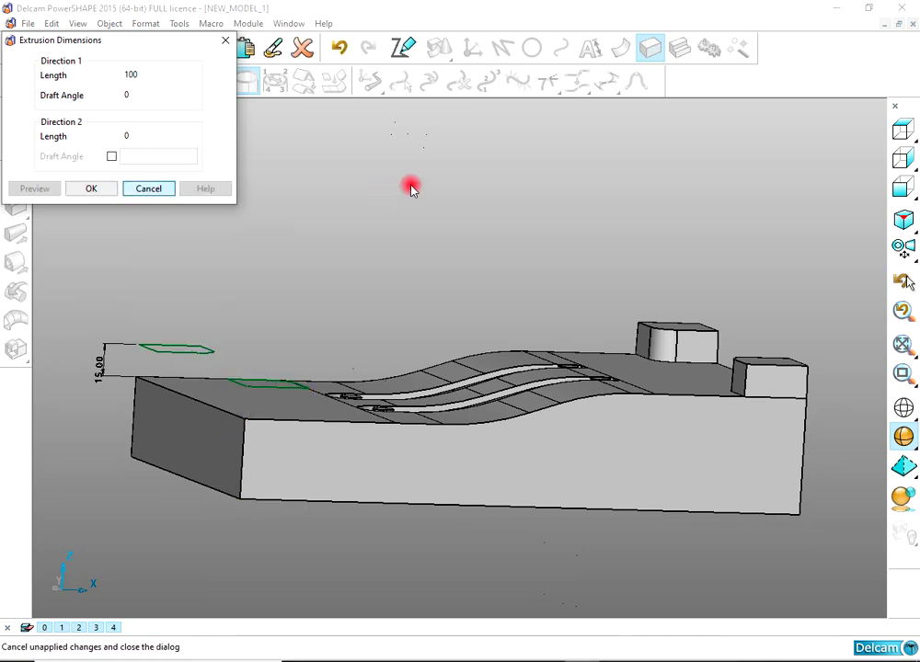
Step: Extrude the rear corner outline at the minimum X end about 18.65 mm down into the block with a draft angle of 1
click(187, 347)
click(18, 242)
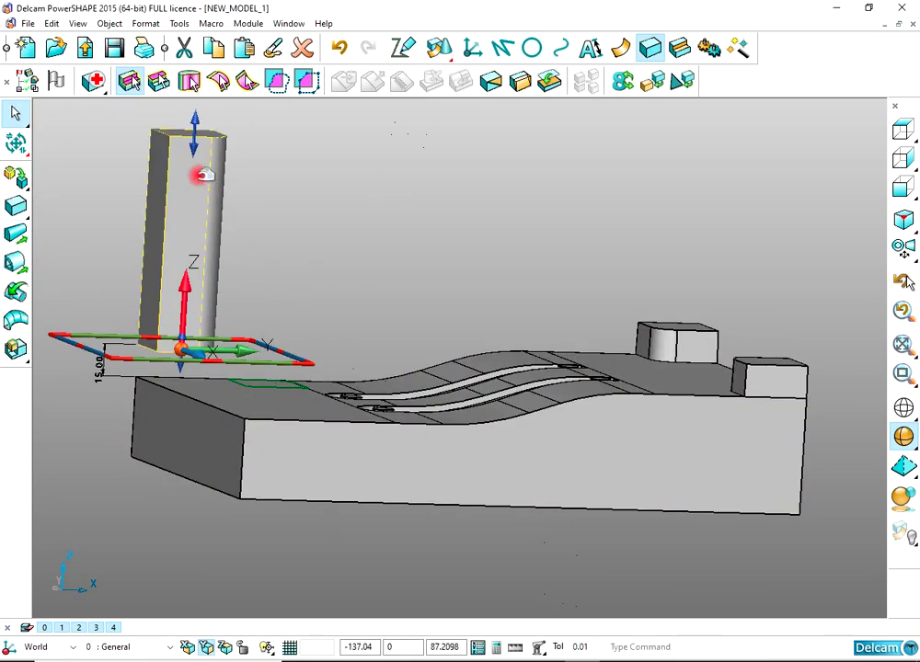
drag(202, 175, 188, 394)
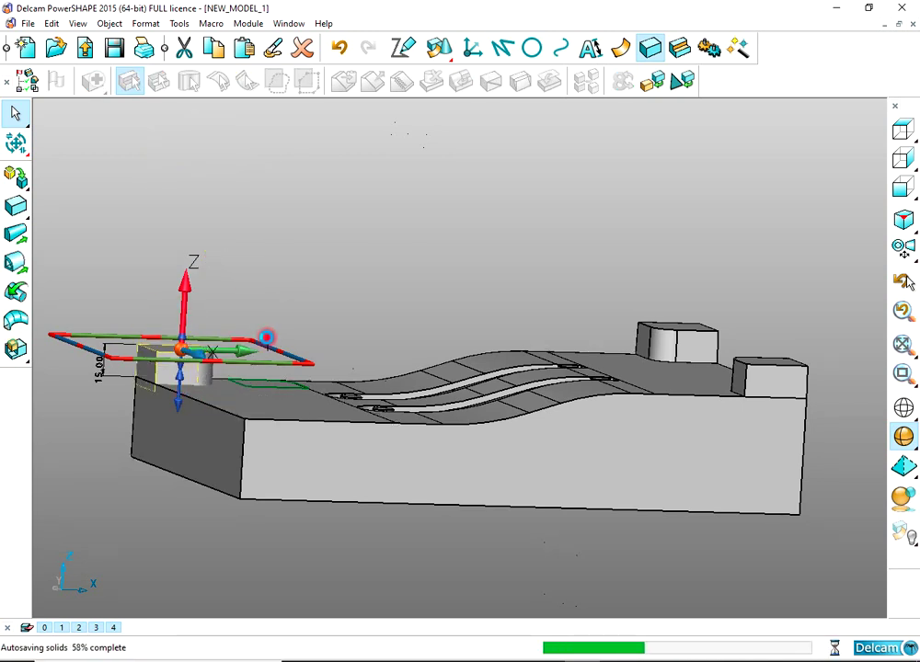
click(267, 339)
shift+middle_drag(267, 338, 413, 295)
middle_drag(413, 295, 390, 329)
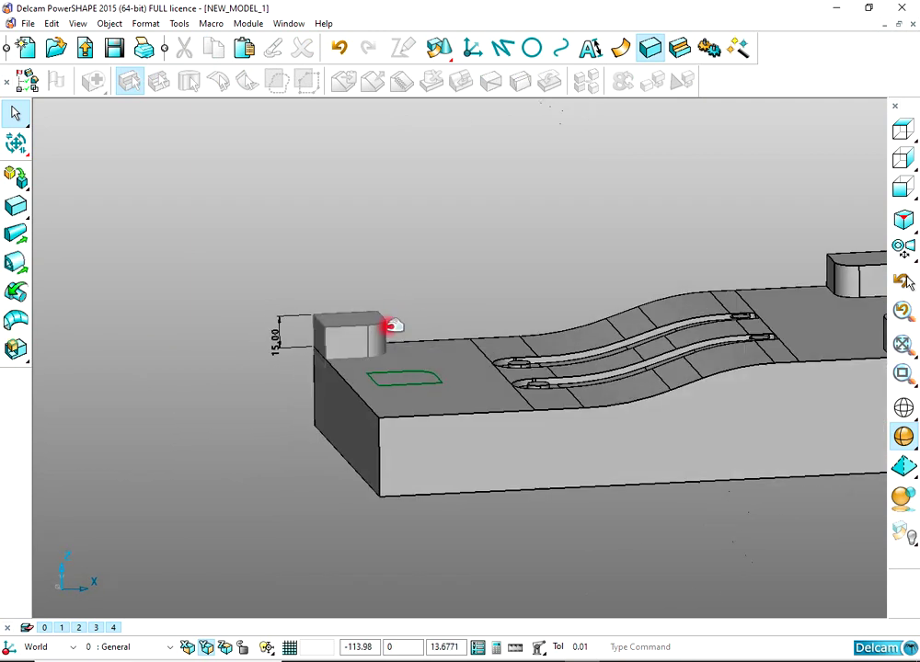
click(377, 333)
double_click(378, 332)
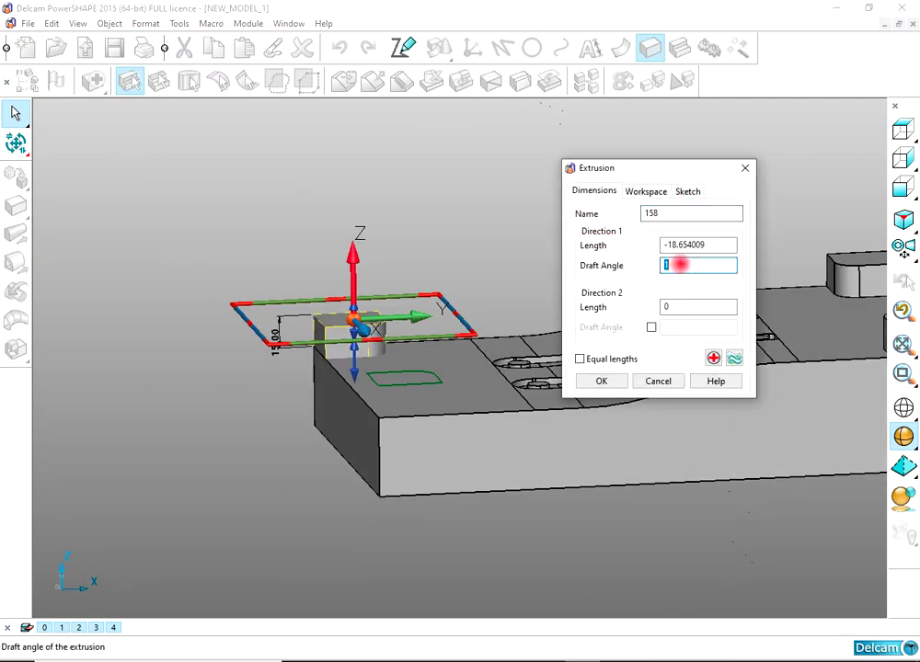
click(603, 381)
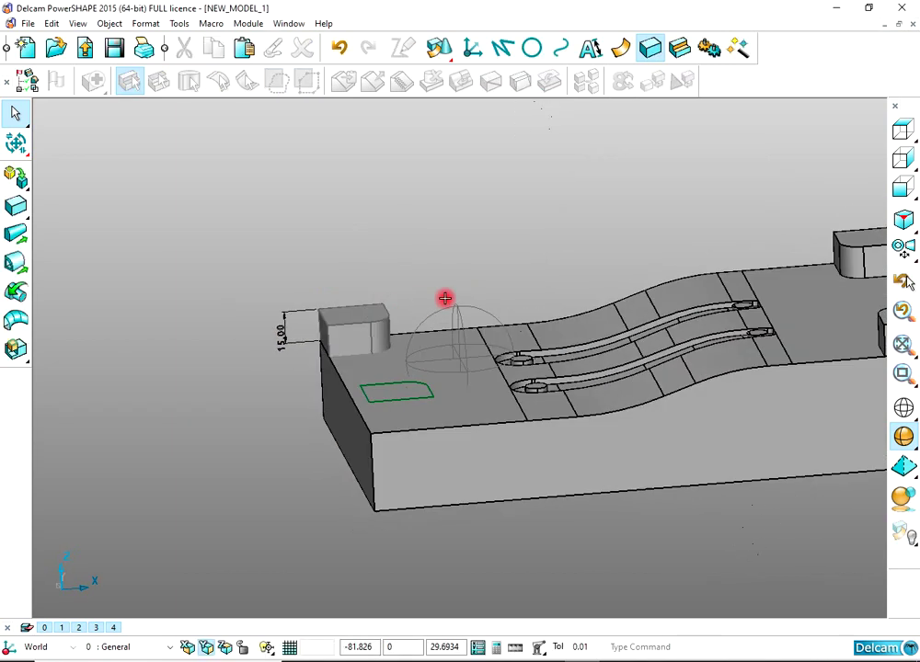
Step: Unite the rear drafted corner boss at the minimum X end with the lower block
click(372, 341)
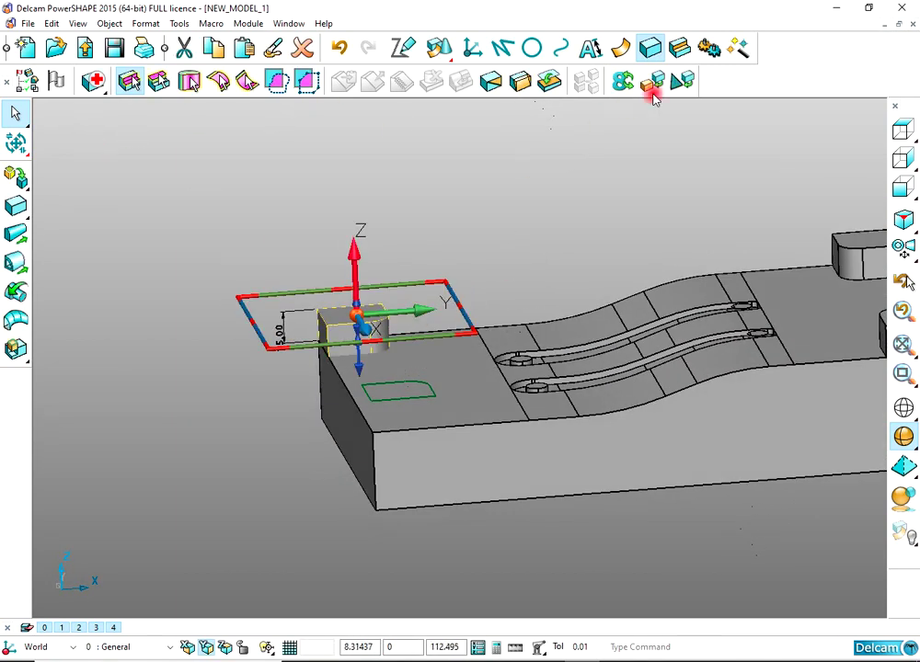
click(679, 48)
click(15, 212)
click(353, 224)
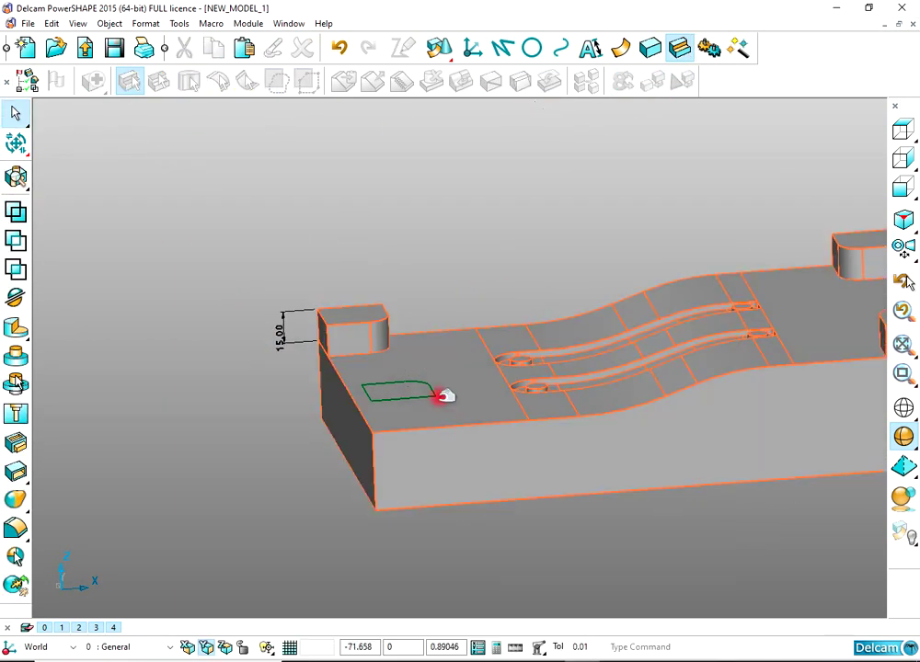
Step: Extrude the front corner outline at the minimum X end about 38.29 mm downward with a draft angle of -1
middle_drag(437, 396, 504, 320)
scroll(497, 316, up, 3)
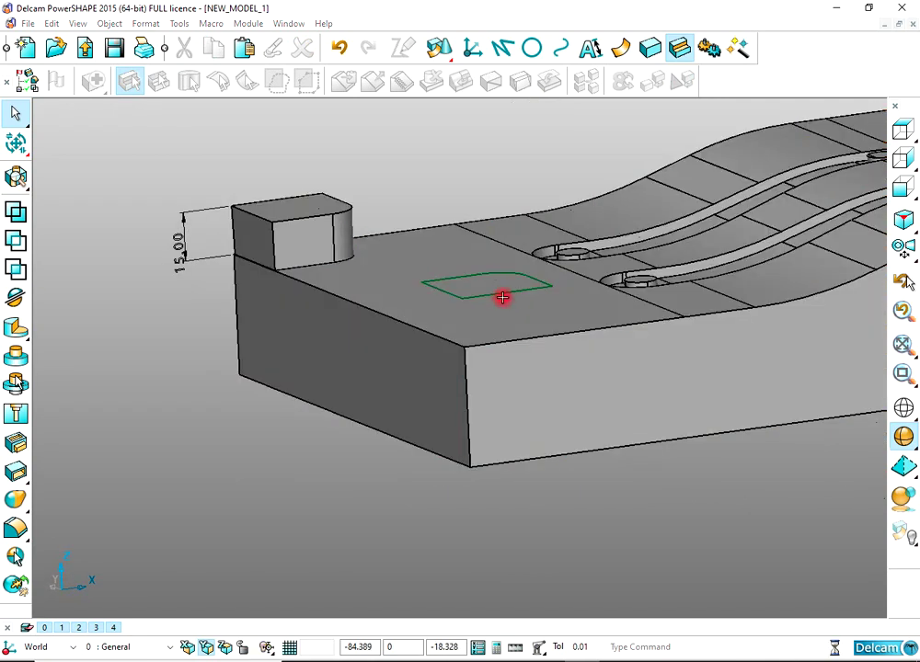
click(502, 297)
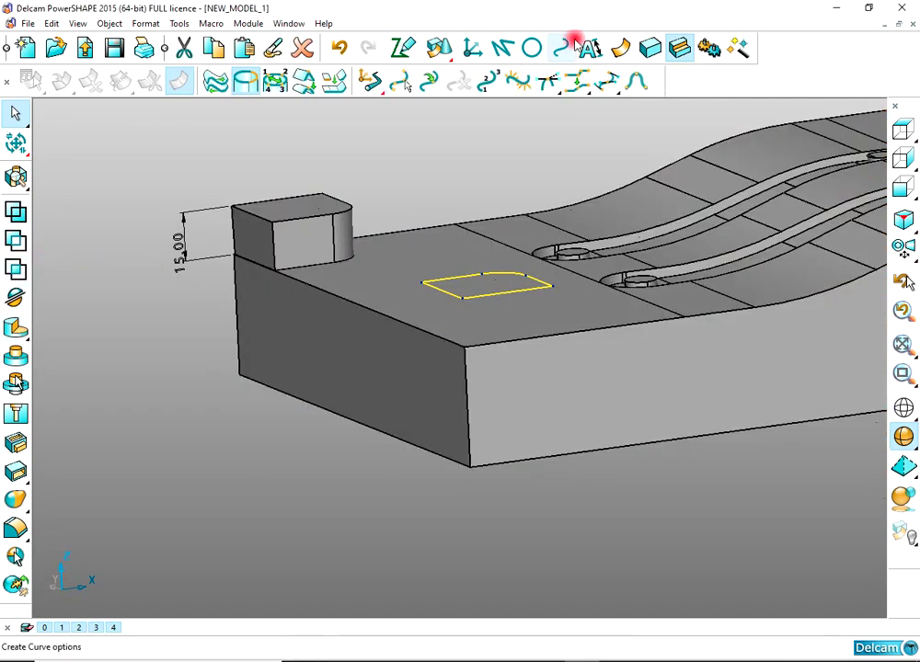
click(650, 48)
click(15, 234)
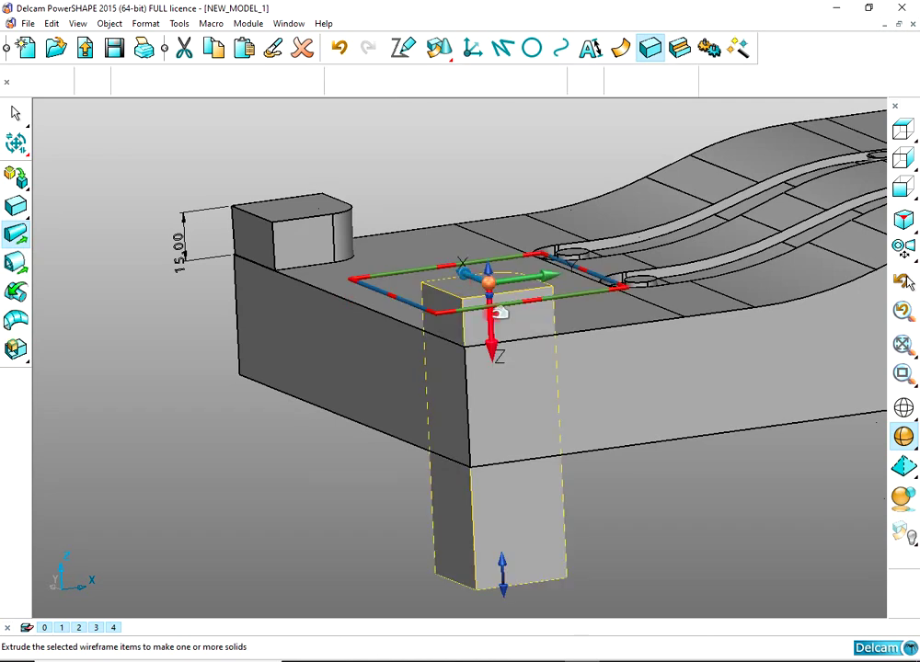
drag(504, 578, 498, 420)
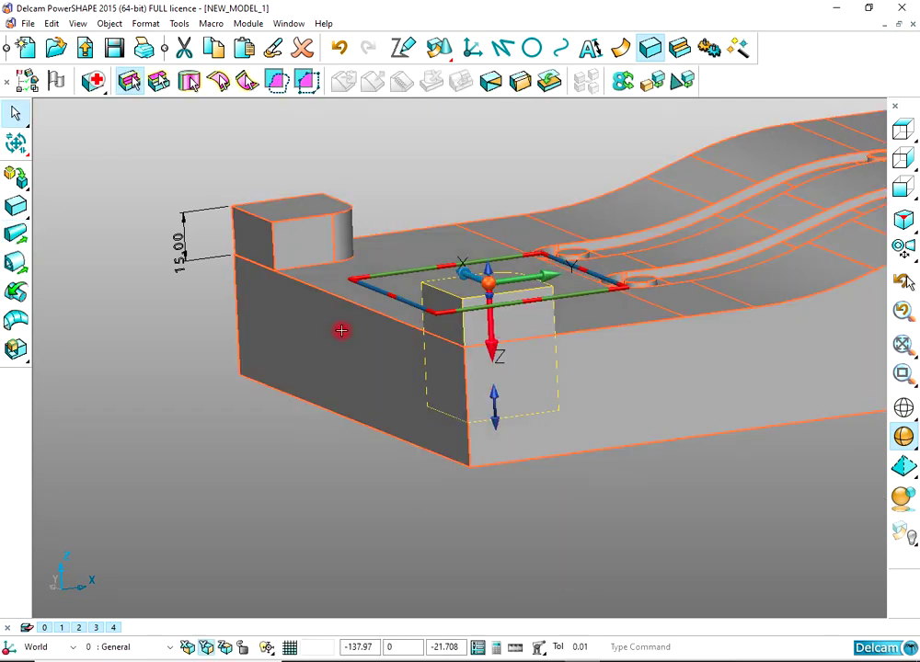
double_click(515, 326)
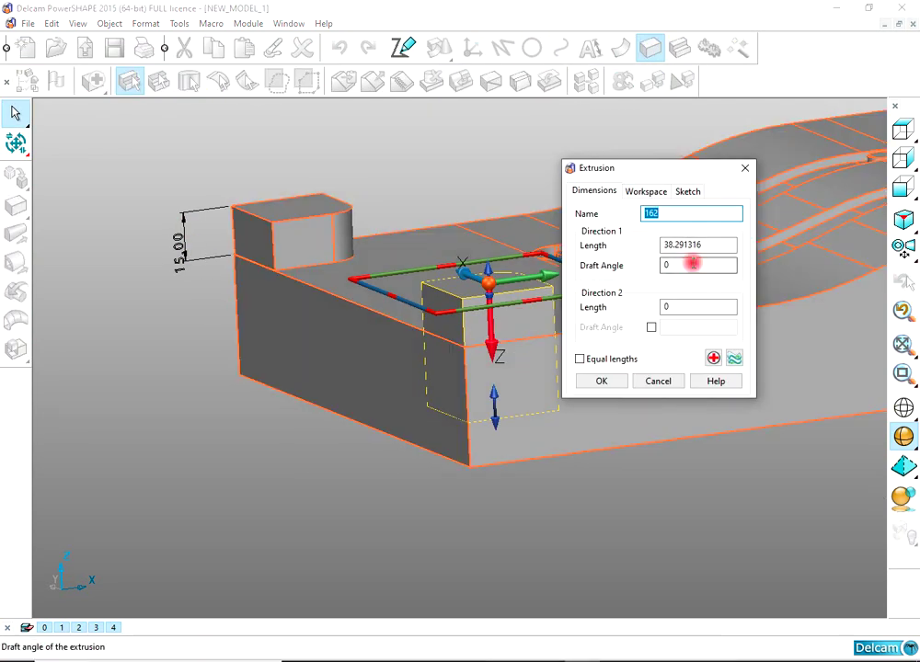
text(1)
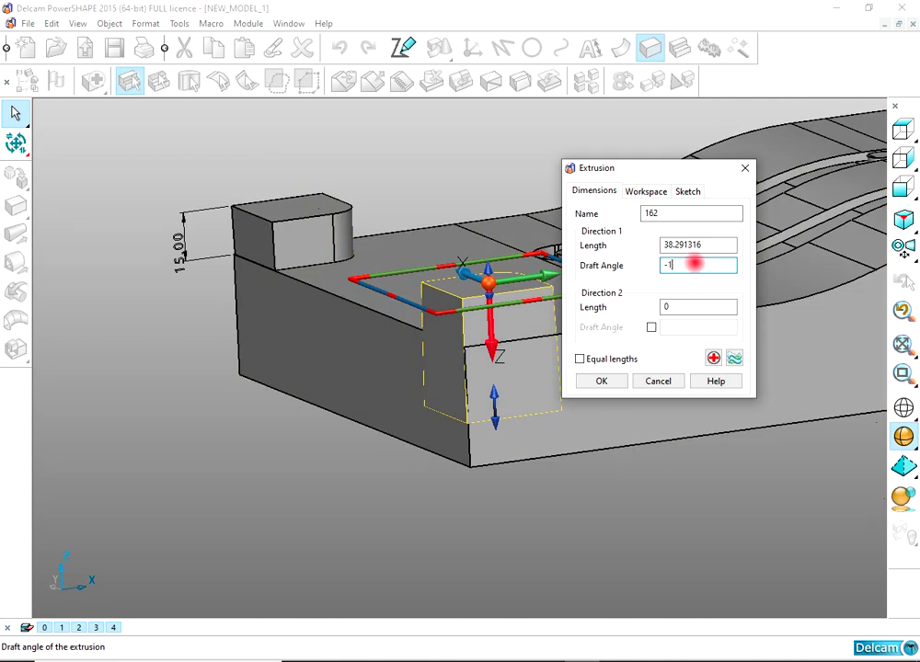
click(602, 381)
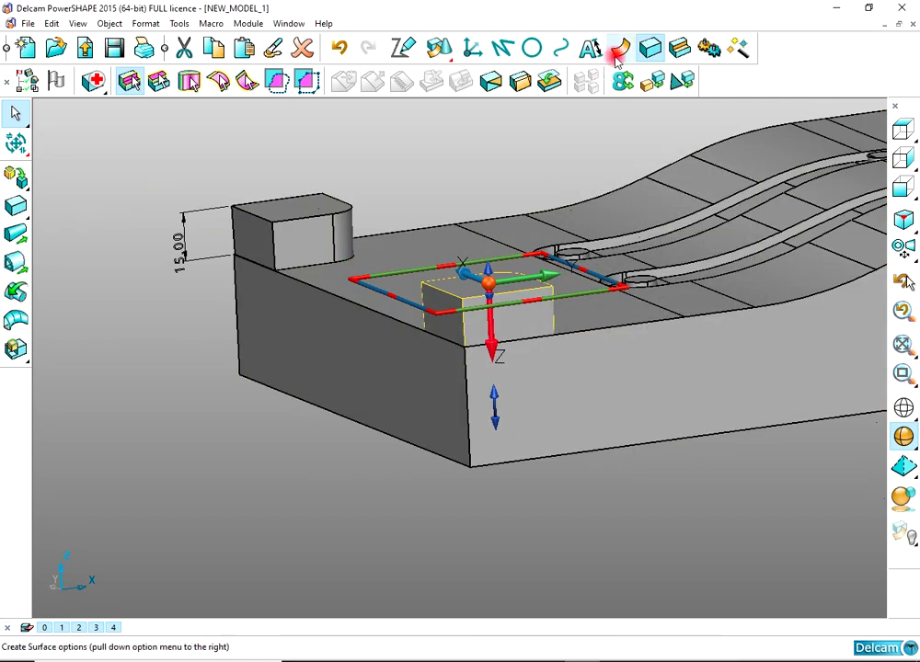
Step: Try to subtract the front corner boss from the lower block, and undo the subtraction
click(679, 48)
click(22, 243)
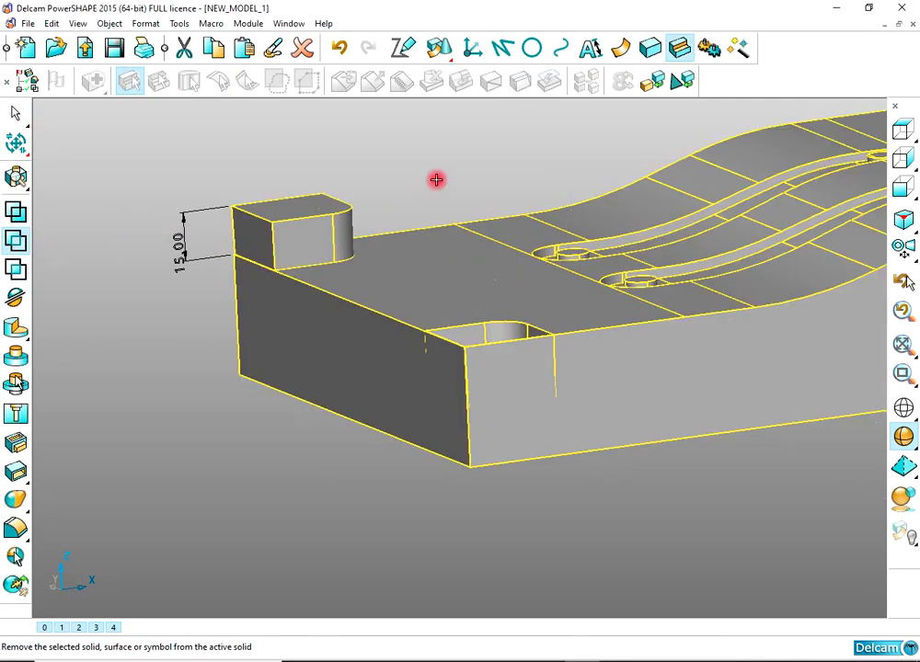
middle_drag(446, 160, 448, 215)
key(ctrl+z)
Step: Make the lower block the active solid and unite the front minimum X corner boss with it
click(522, 285)
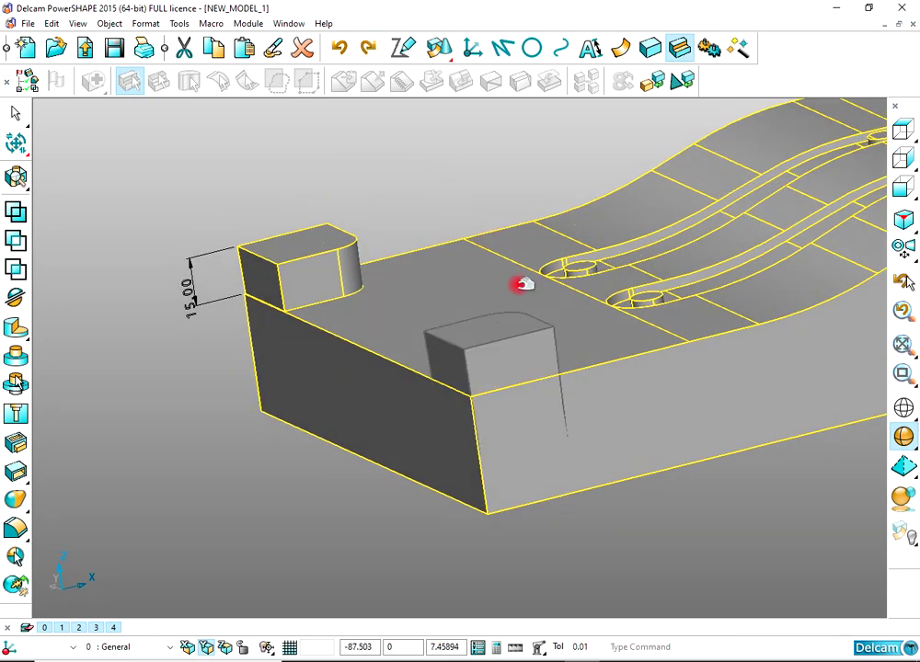
click(57, 81)
click(497, 354)
click(15, 212)
click(358, 169)
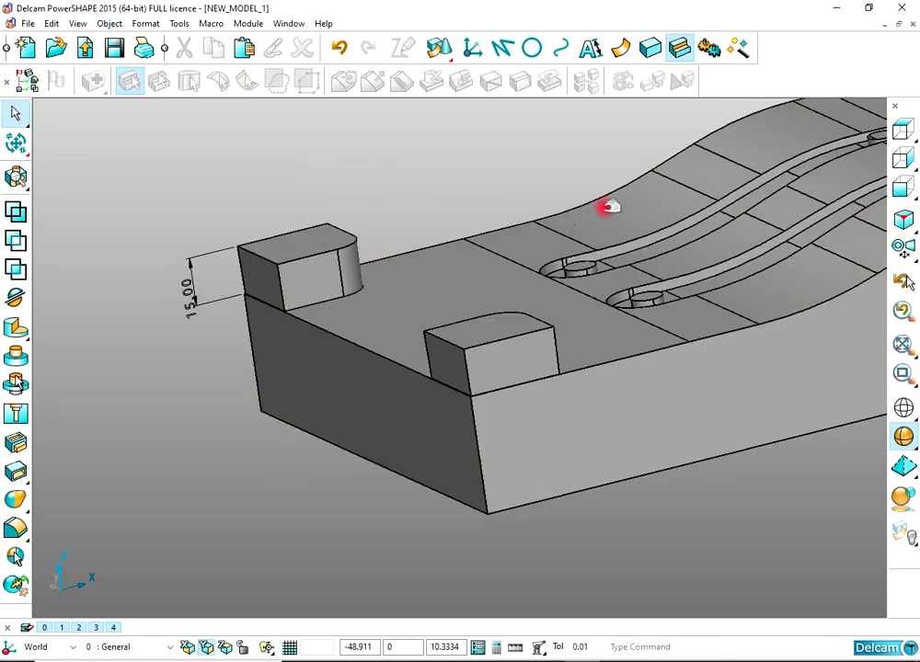
Step: Delete the 15 mm height dimension beside the rear corner boss at the minimum X end
scroll(596, 204, down, 3)
middle_drag(583, 201, 461, 304)
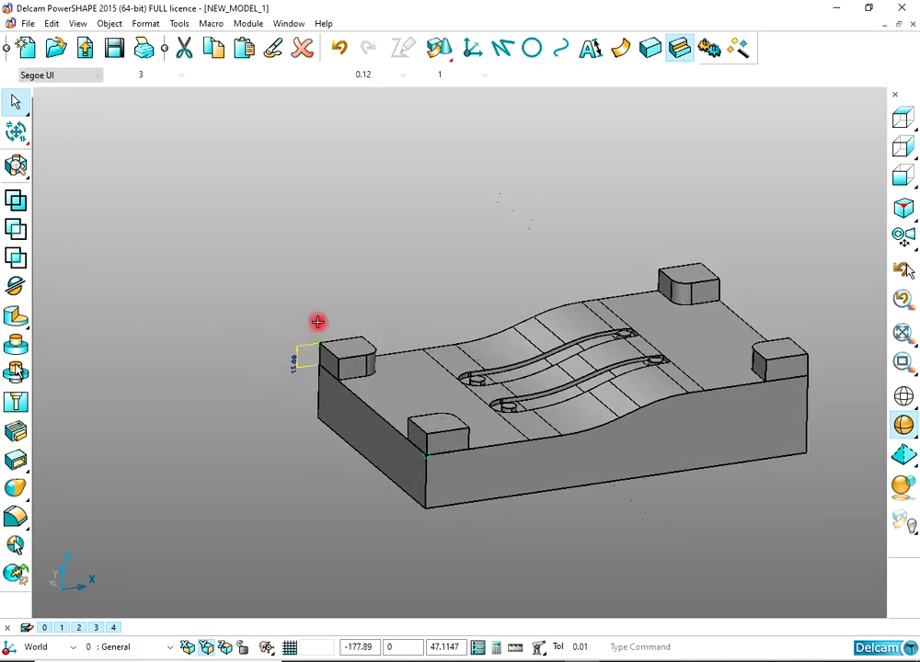
middle_drag(404, 260, 429, 271)
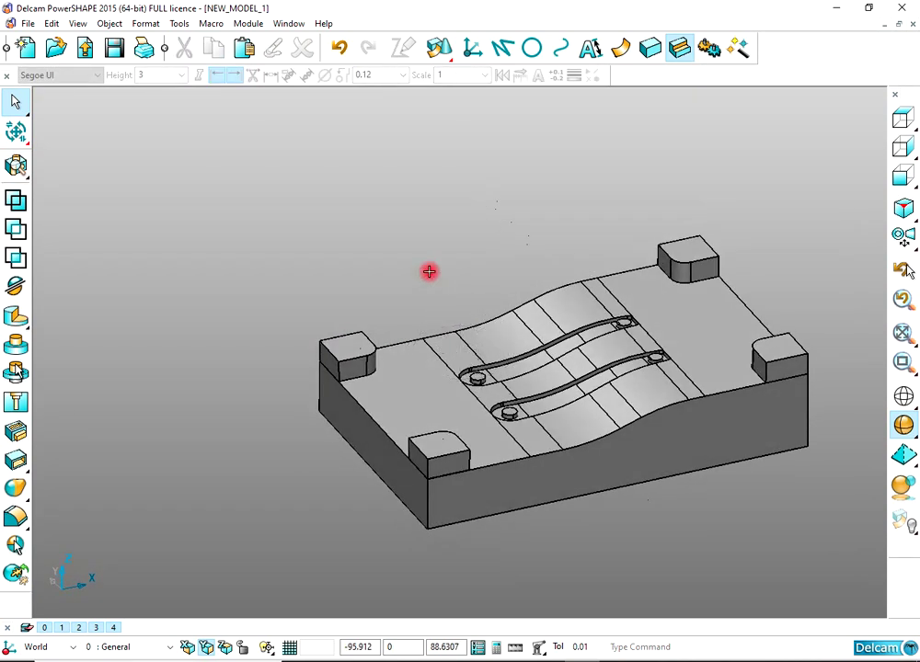
Step: Unblank the hidden geometry and make the upper mould block the active solid
key(ctrl+l)
click(391, 153)
middle_drag(527, 290, 581, 343)
click(581, 343)
click(56, 81)
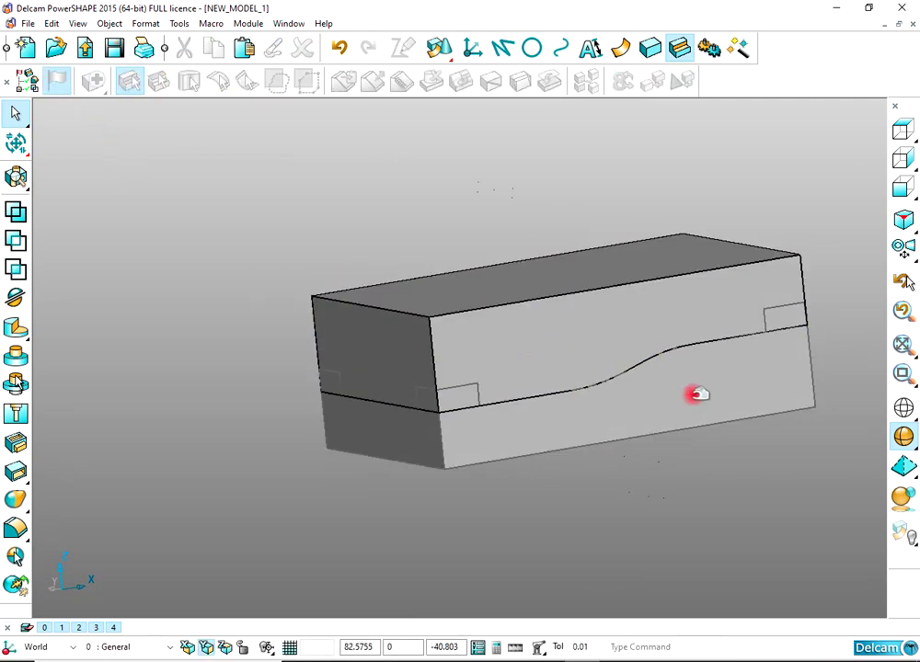
Step: Try to subtract the lower block from the active upper block, and undo the operation
click(696, 394)
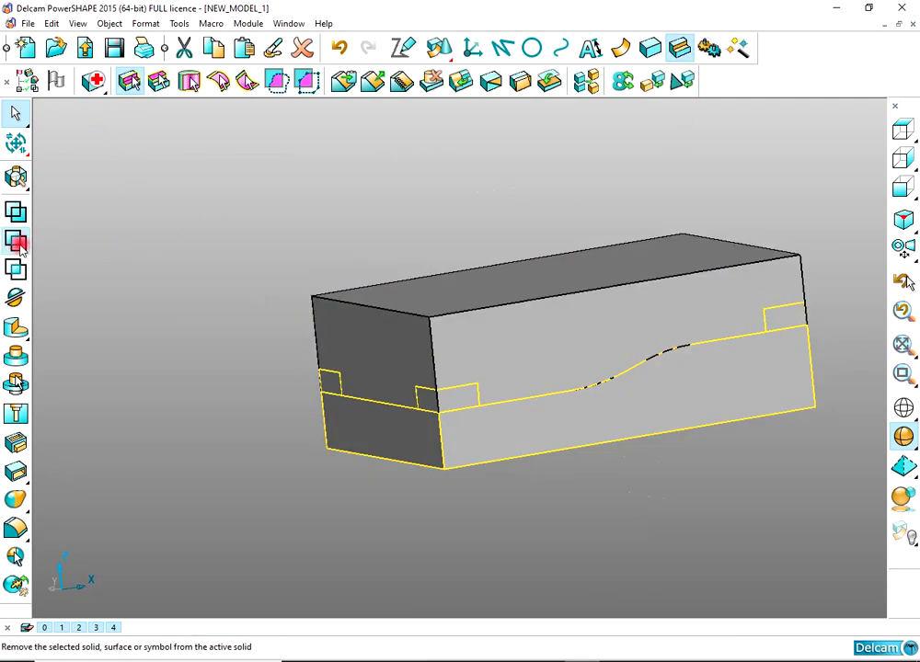
middle_drag(563, 313, 498, 373)
click(134, 220)
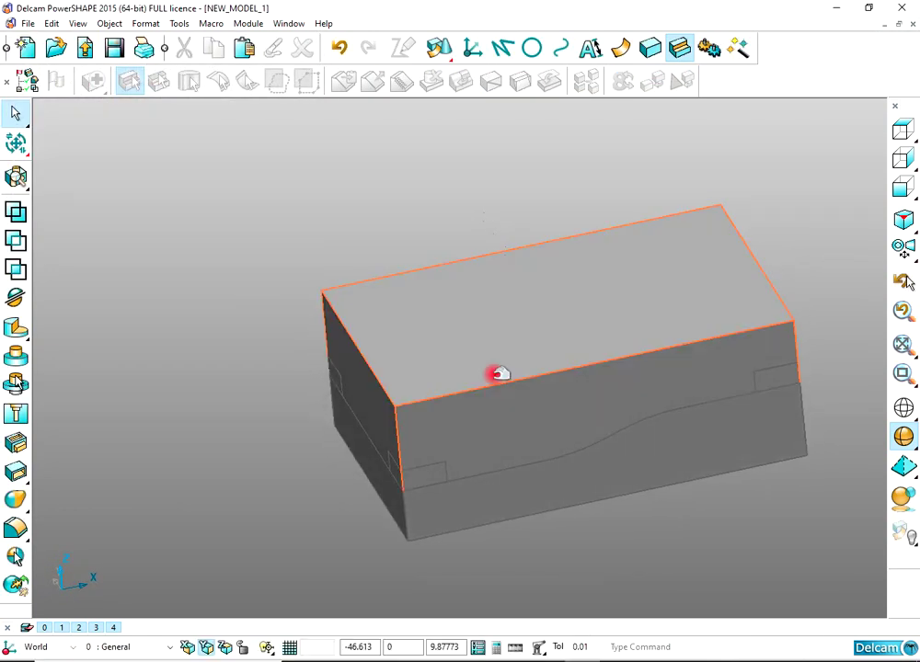
click(341, 47)
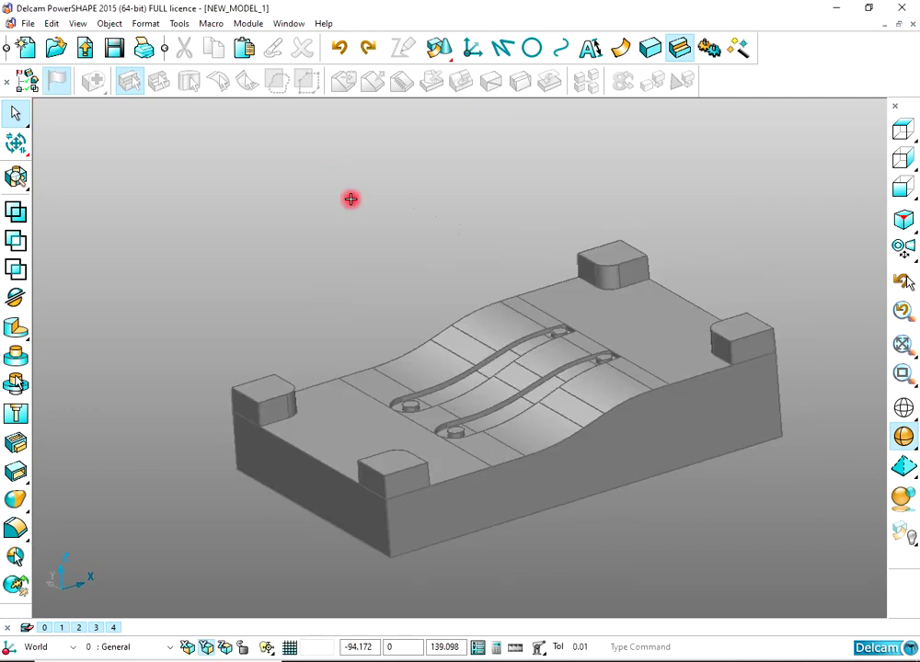
Step: Unblank all solids to display both mould halves together again
key(ctrl+l)
click(351, 199)
Step: Delete the upper block temporarily to inspect the lower half, and undo the deletion
middle_drag(413, 290, 592, 312)
click(592, 312)
key(Delete)
middle_drag(627, 360, 448, 226)
key(ctrl+z)
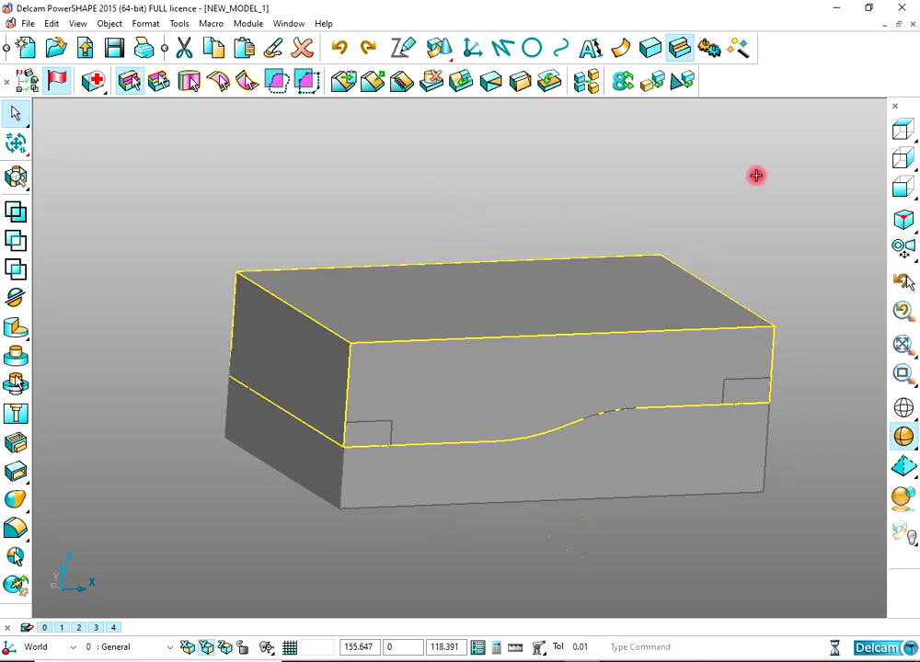
Step: Subtract the lower block with its four corner bosses from the active upper block
click(756, 175)
middle_drag(756, 175, 637, 372)
click(637, 372)
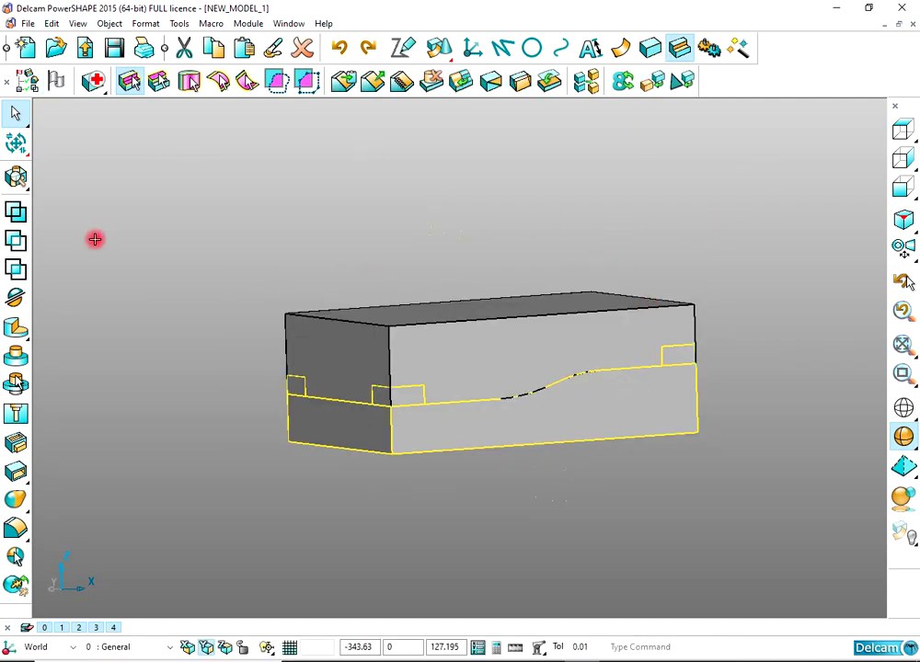
click(706, 450)
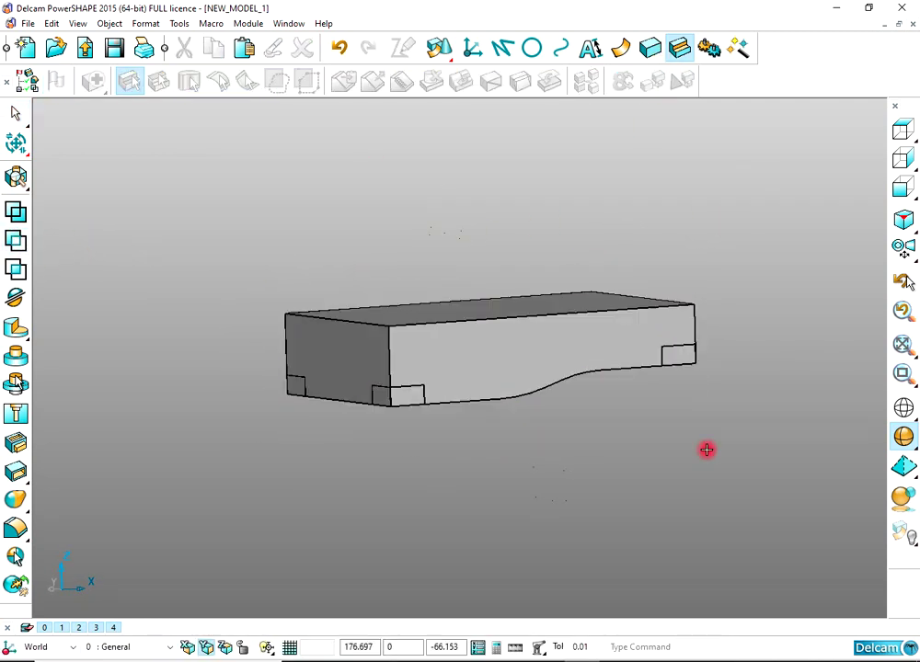
Step: In the upper block's solid feature tree, modify Boolean feature 70 to keep a copy of the secondary solid
middle_drag(707, 450, 470, 293)
click(470, 294)
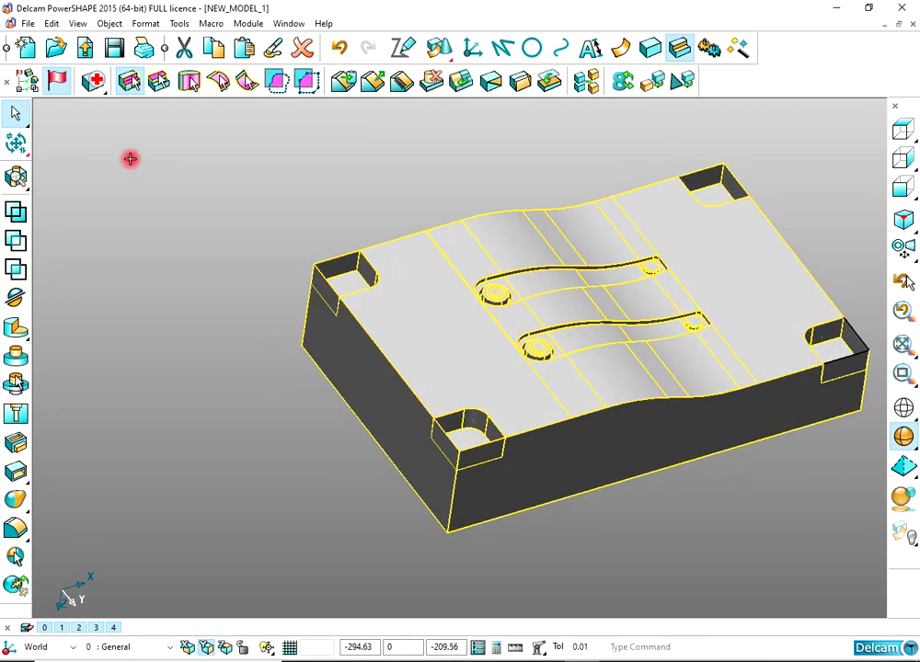
click(25, 81)
click(59, 134)
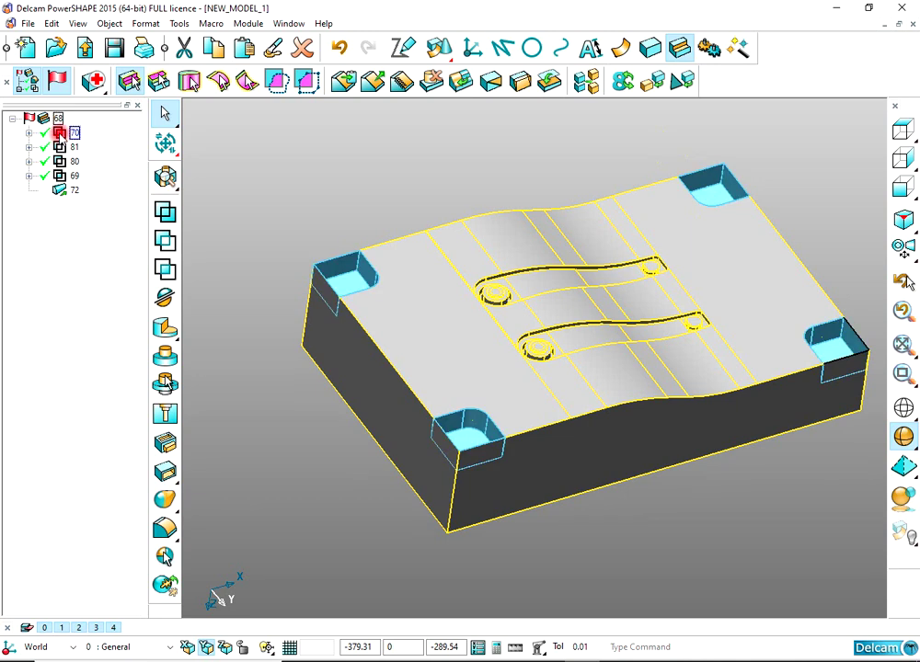
right_click(58, 134)
click(92, 185)
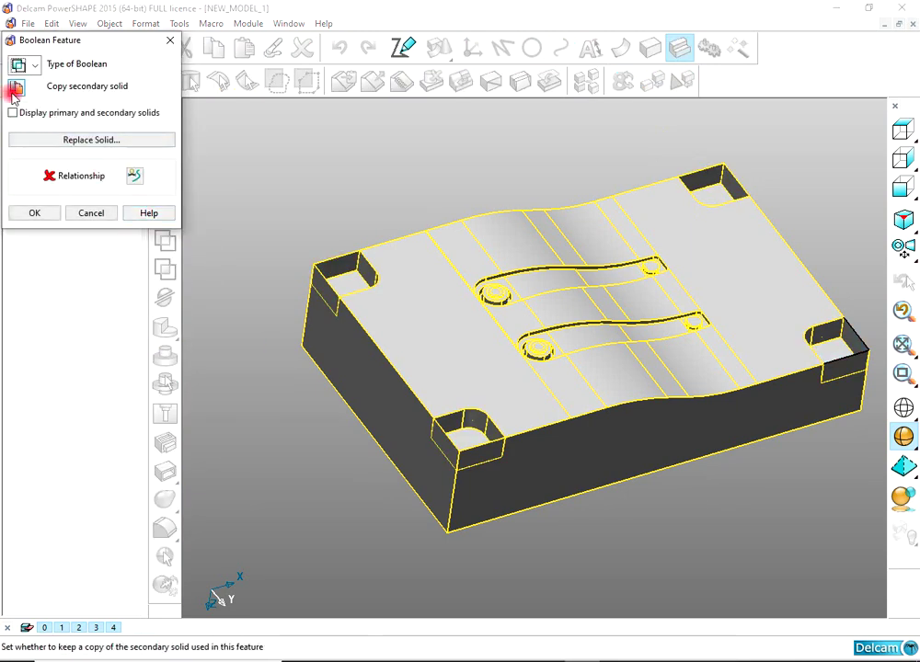
click(37, 214)
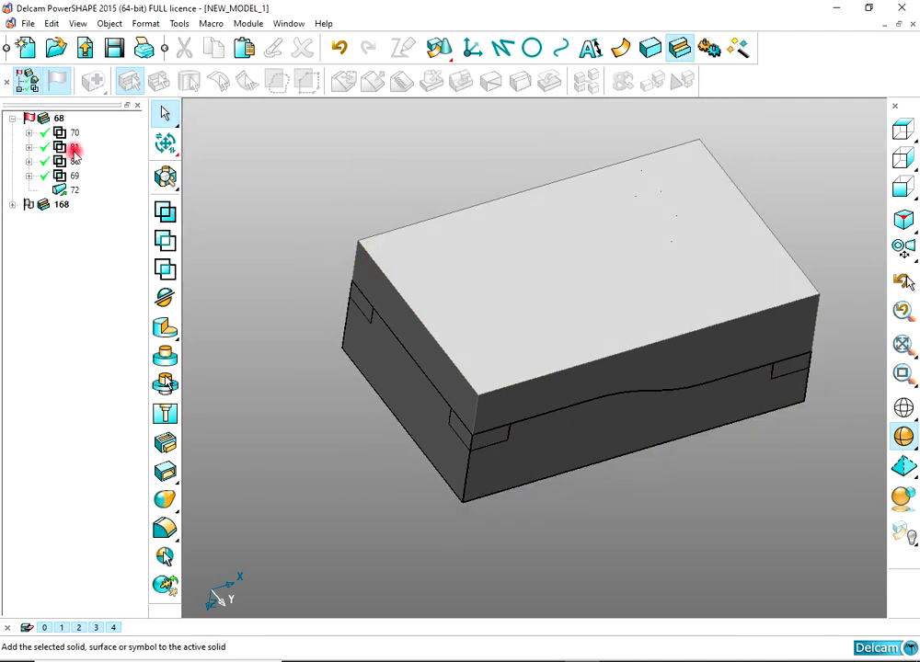
Step: Isolate the lower block by blanking everything except that solid
click(608, 282)
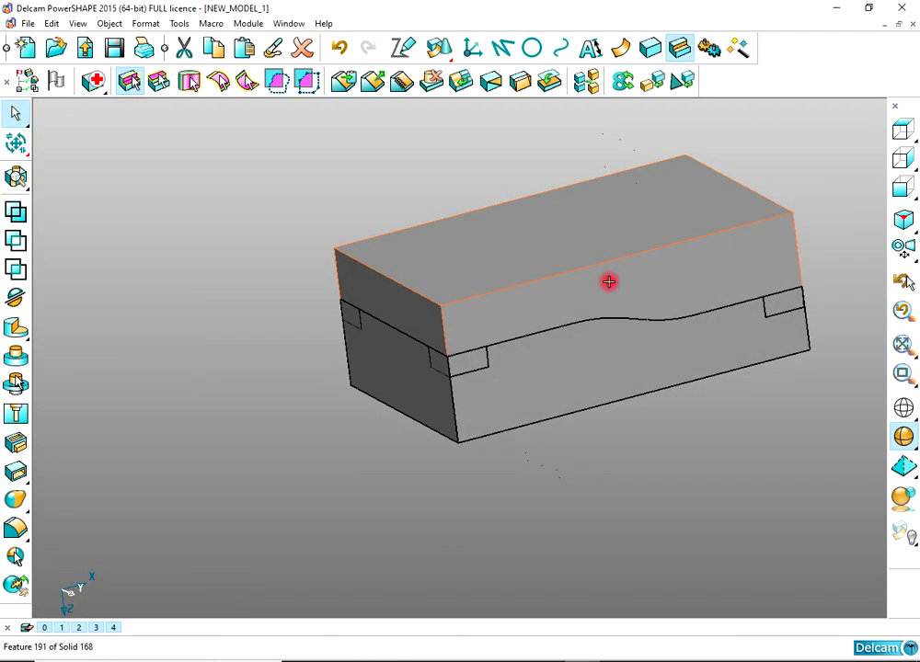
key(ctrl+k)
middle_drag(598, 354, 565, 255)
middle_drag(631, 421, 655, 312)
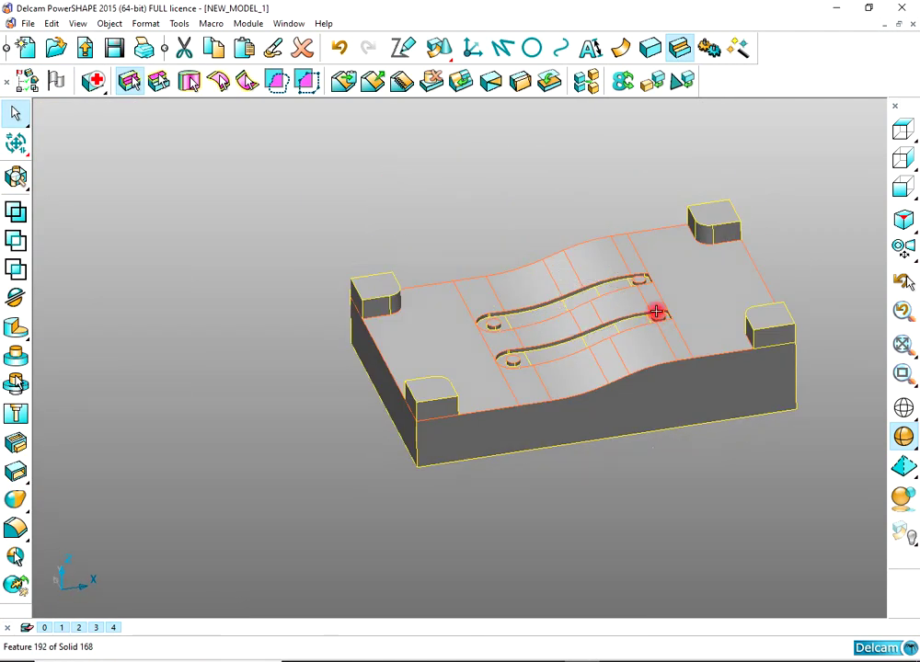
click(524, 223)
Step: Select the rounded top edges of the two corner bosses at the maximum X end for a solid chamfer
middle_drag(580, 352, 600, 285)
scroll(511, 227, up, 5)
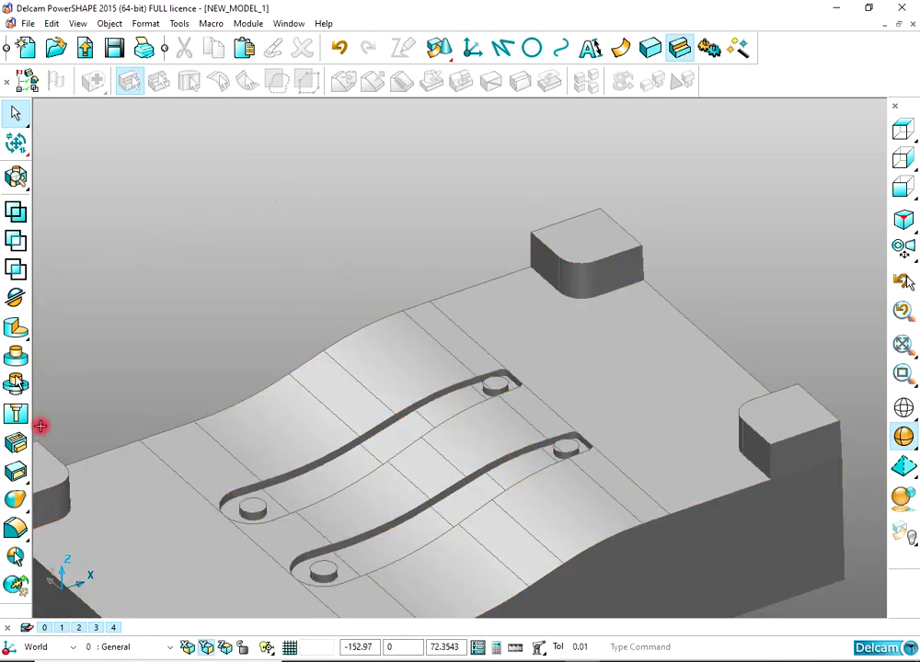
click(11, 519)
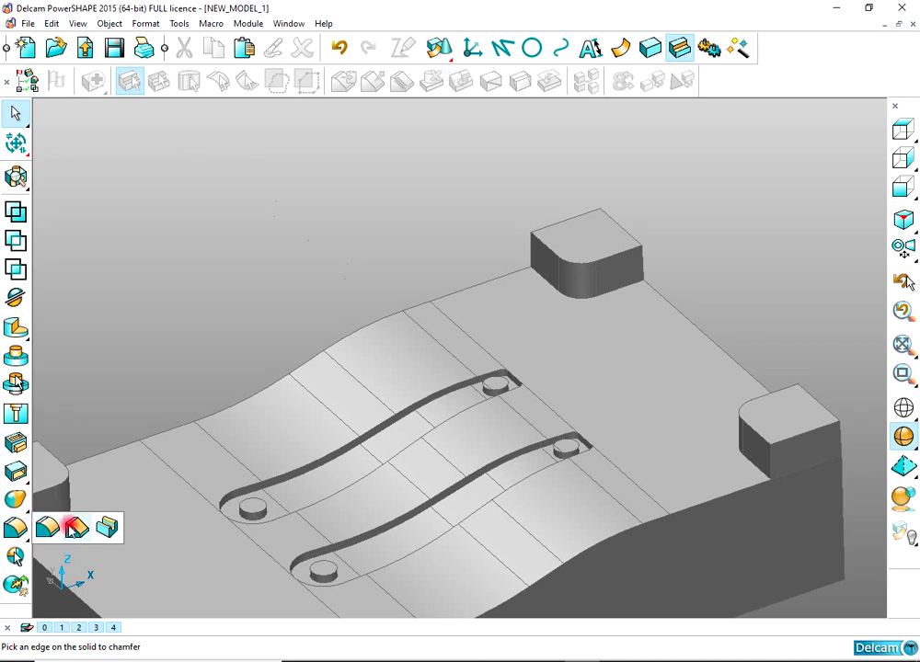
click(591, 261)
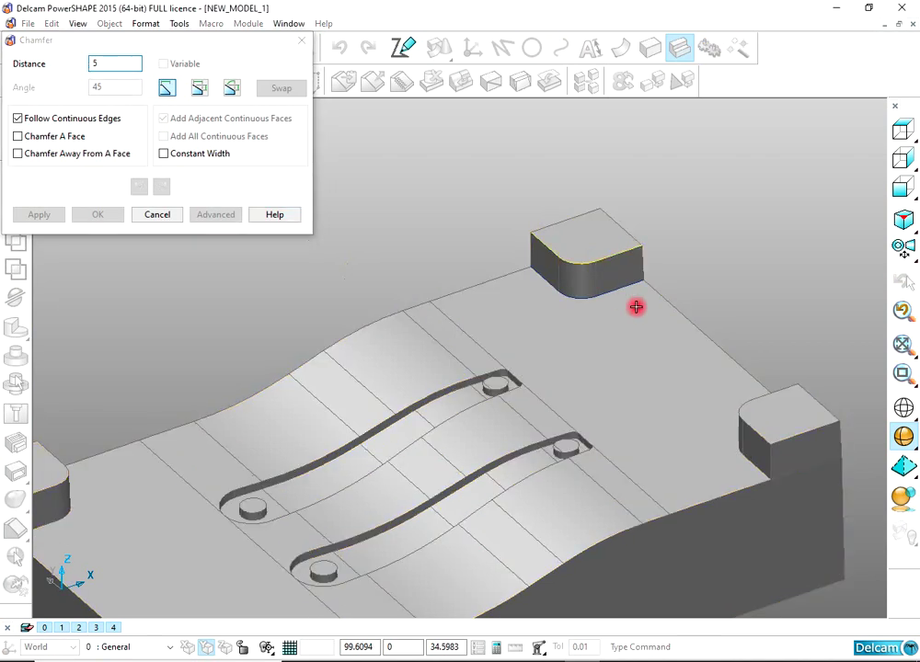
scroll(635, 307, down, 3)
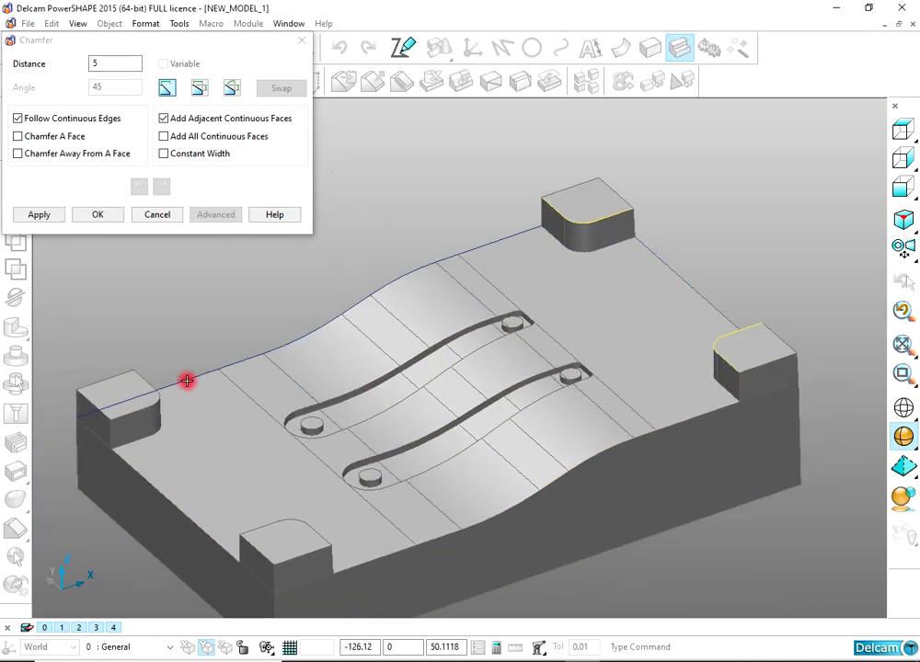
Step: Chamfer the rounded inner top edges of all four corner blocks with a distance of 2.5
click(270, 522)
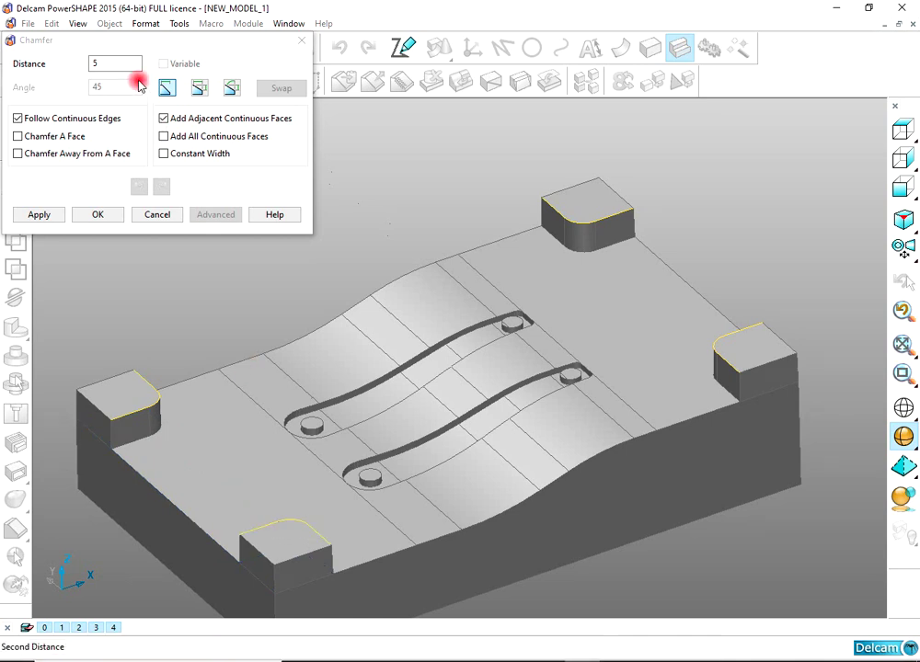
double_click(124, 65)
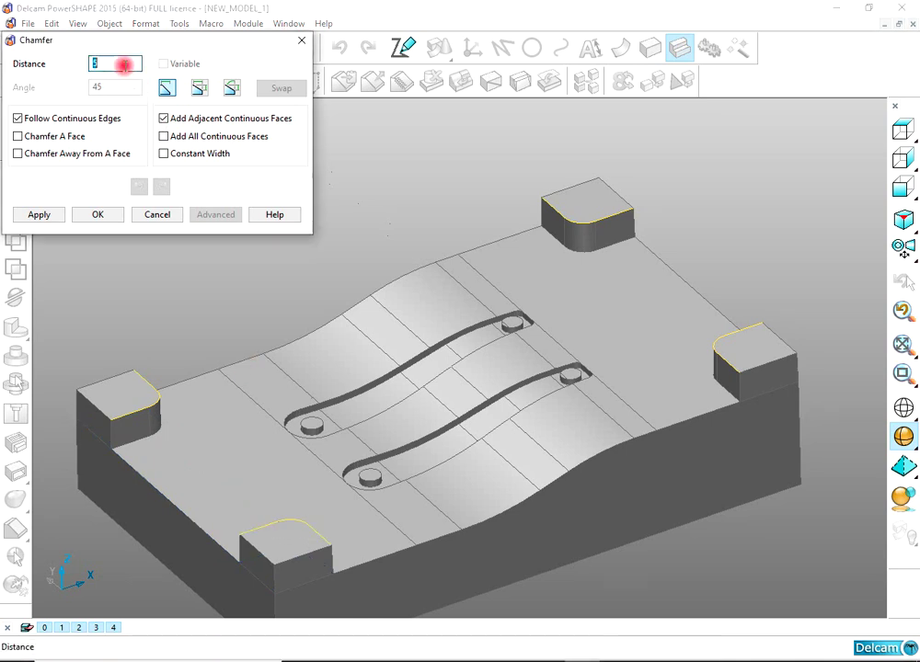
click(46, 213)
click(88, 219)
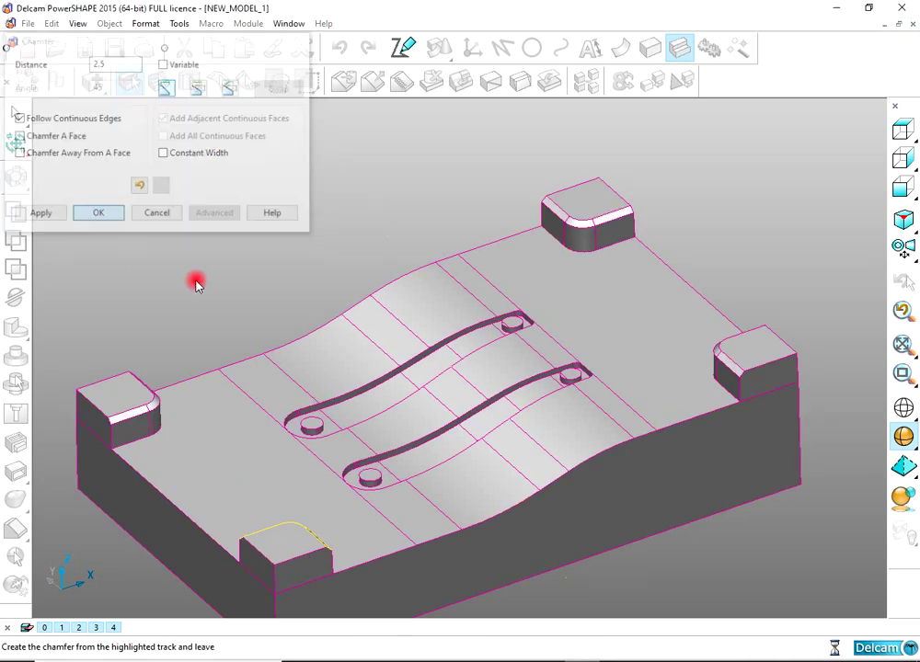
Step: Bring back the hidden upper block and hide the lower block that carries the four corner posts
scroll(400, 314, down, 3)
middle_drag(400, 313, 350, 264)
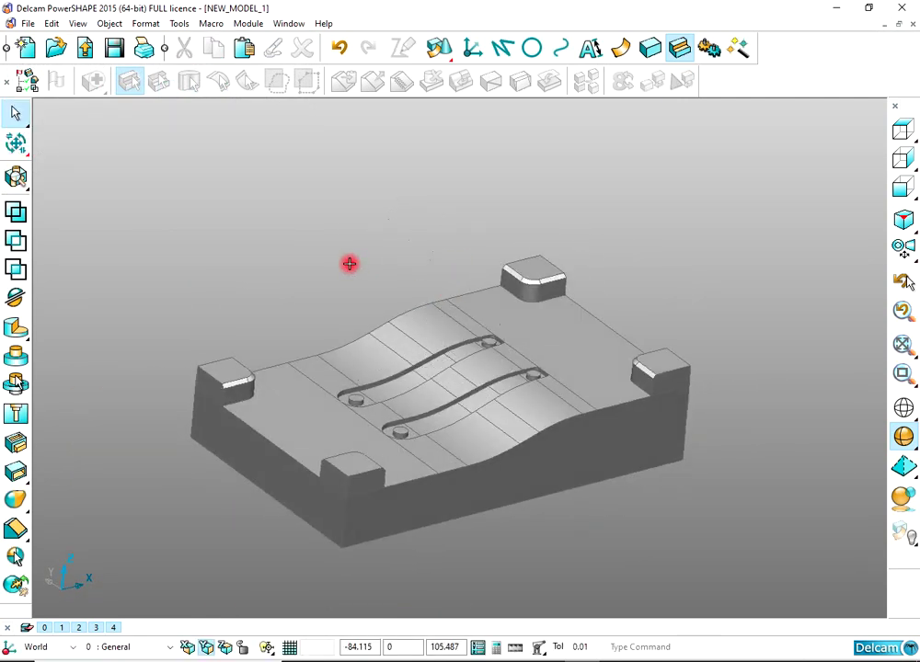
key(ctrl+l)
click(340, 185)
click(512, 379)
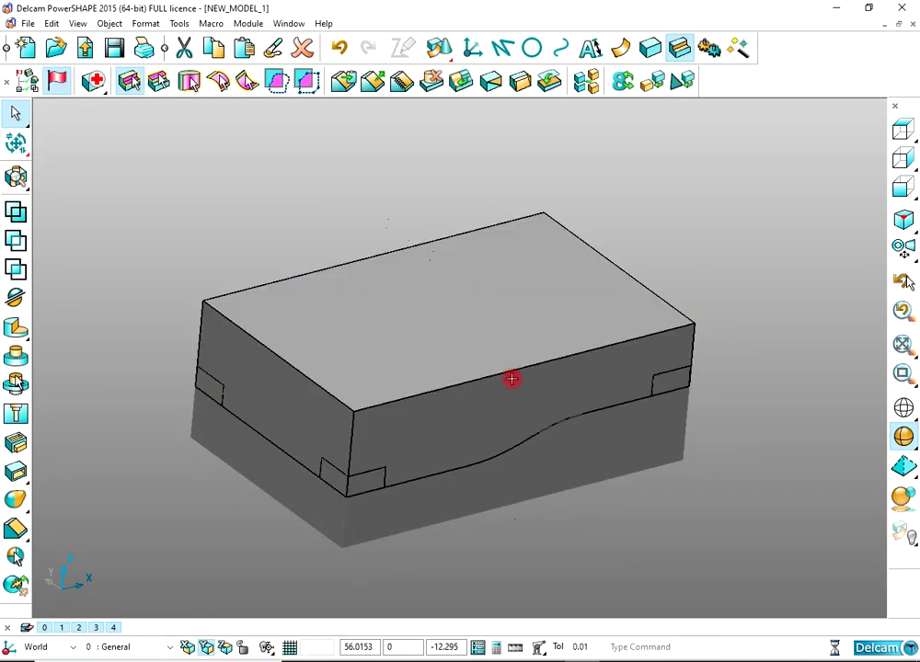
click(511, 379)
key(ctrl+j)
middle_drag(511, 379, 559, 322)
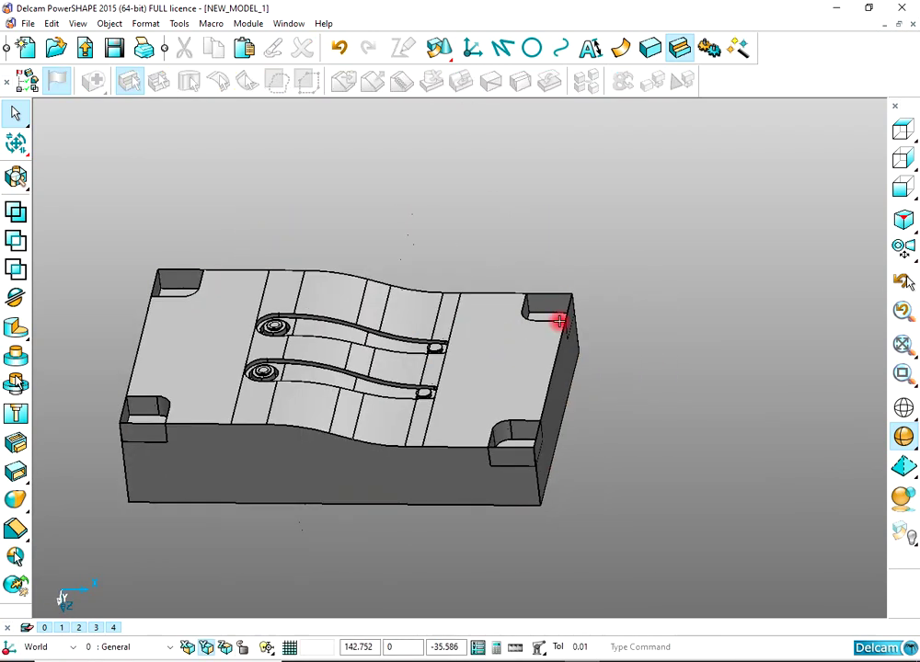
scroll(558, 322, up, 3)
Step: Convert the upper block from a solid into separate surfaces
click(504, 338)
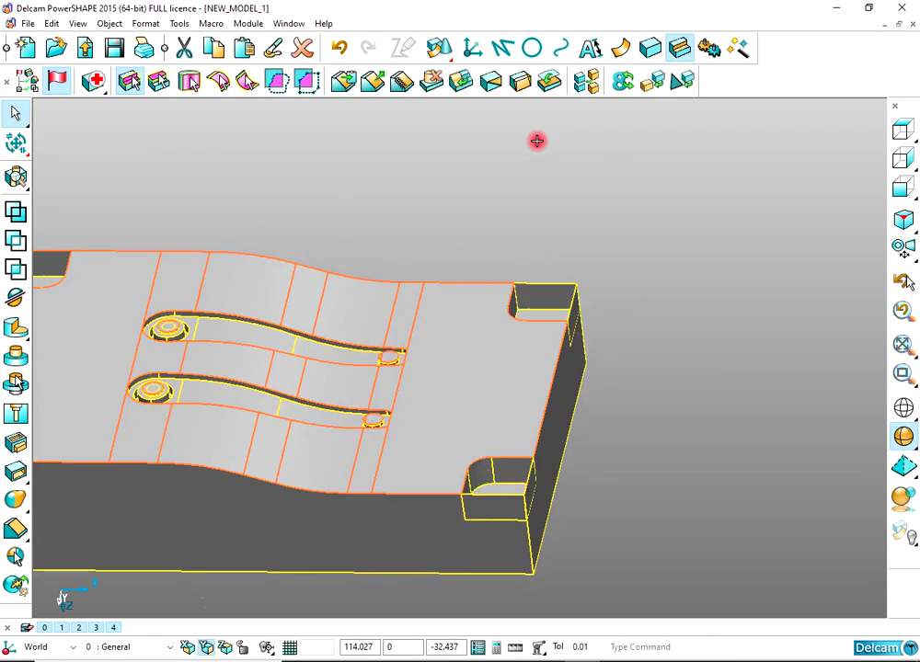
click(590, 241)
middle_drag(667, 363, 555, 363)
click(550, 351)
middle_drag(679, 272, 655, 352)
click(655, 352)
scroll(570, 360, up, 3)
click(591, 310)
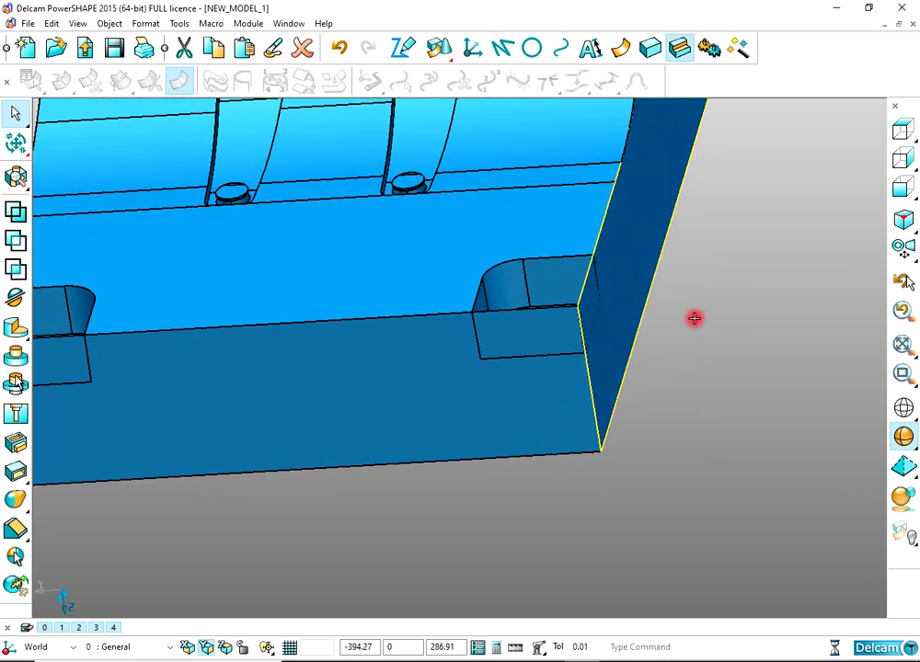
click(693, 318)
scroll(648, 309, up, 2)
middle_drag(532, 316, 576, 294)
scroll(585, 286, up, 2)
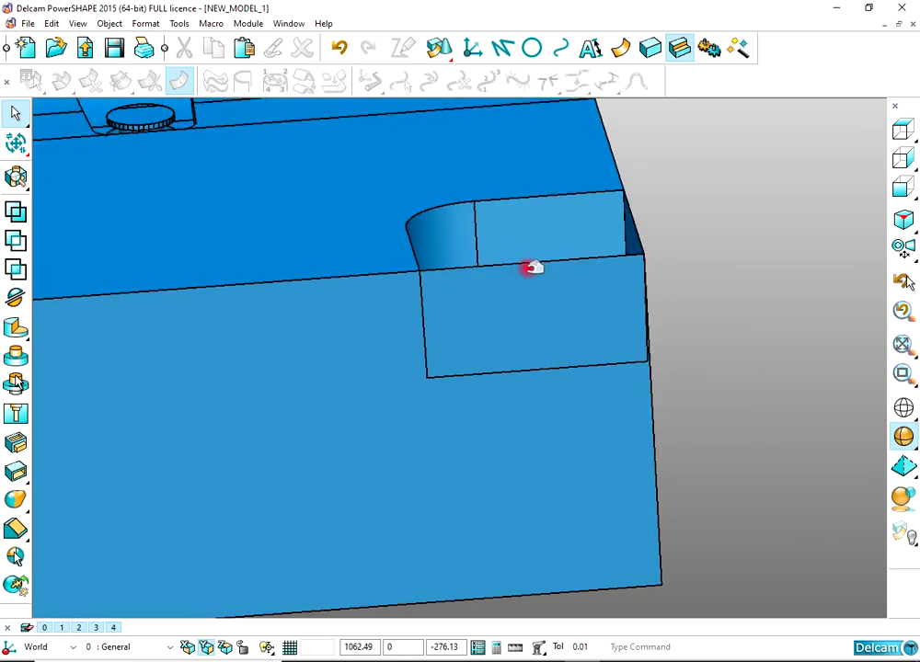
Step: Create a composite curve along the outline of the corner notch on both adjoining side walls
click(423, 311)
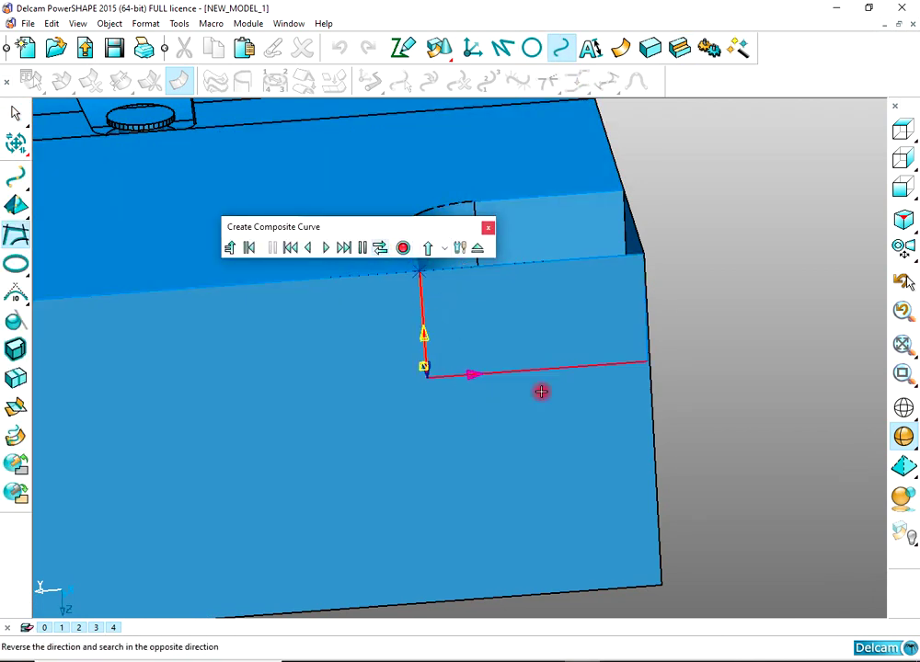
middle_drag(723, 377, 664, 360)
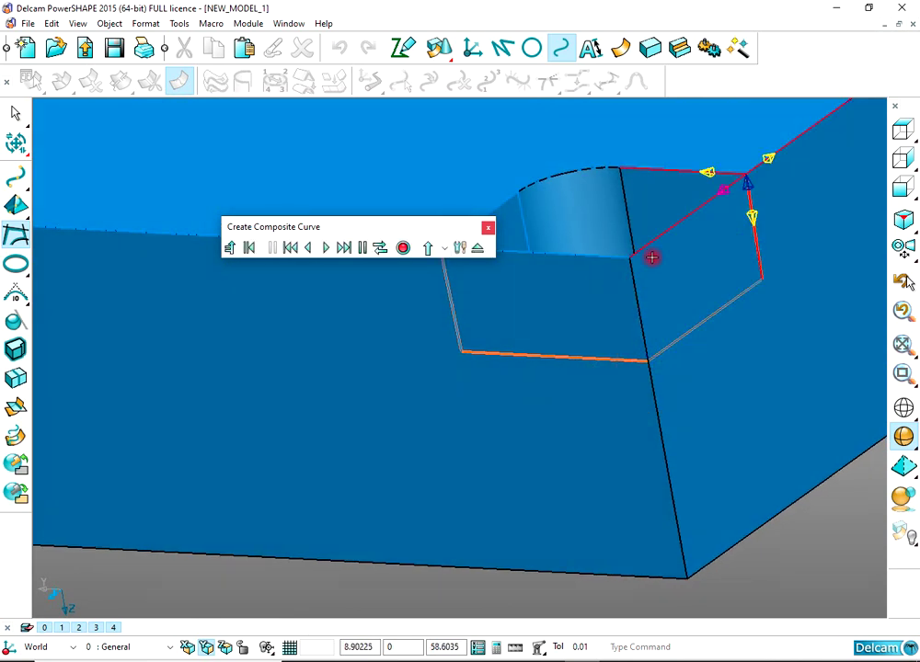
click(405, 248)
click(477, 249)
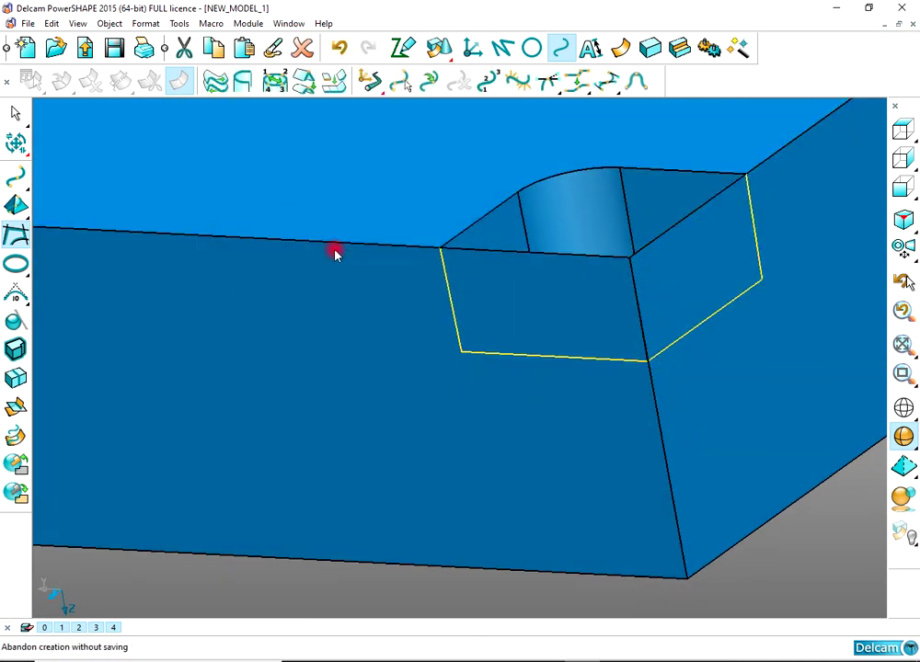
Step: Trim the two side walls at the corner notch with Limit Selection, using the composite curve as the cutting object
click(15, 164)
mouse_move(15, 226)
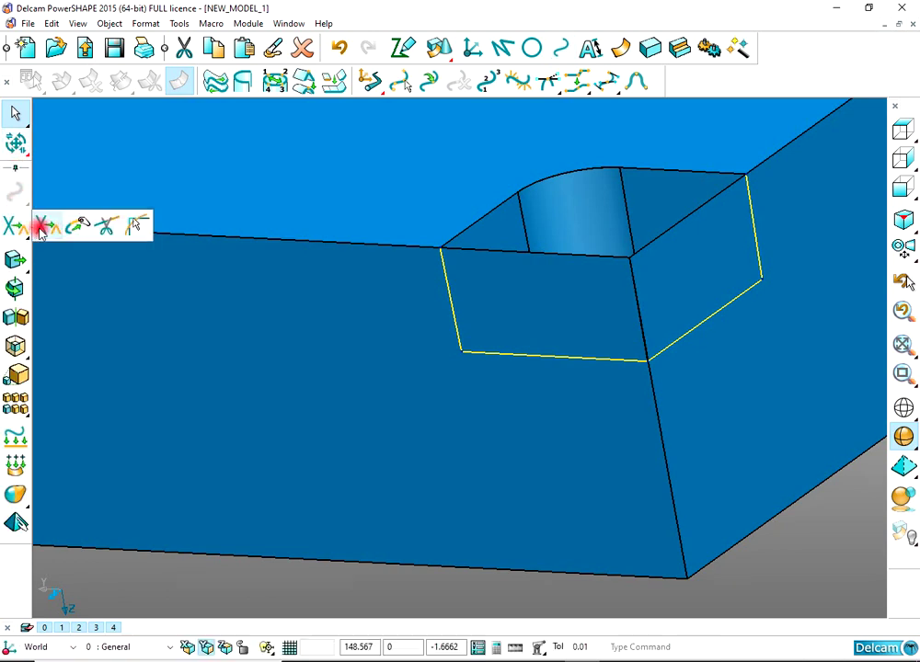
click(133, 226)
click(550, 345)
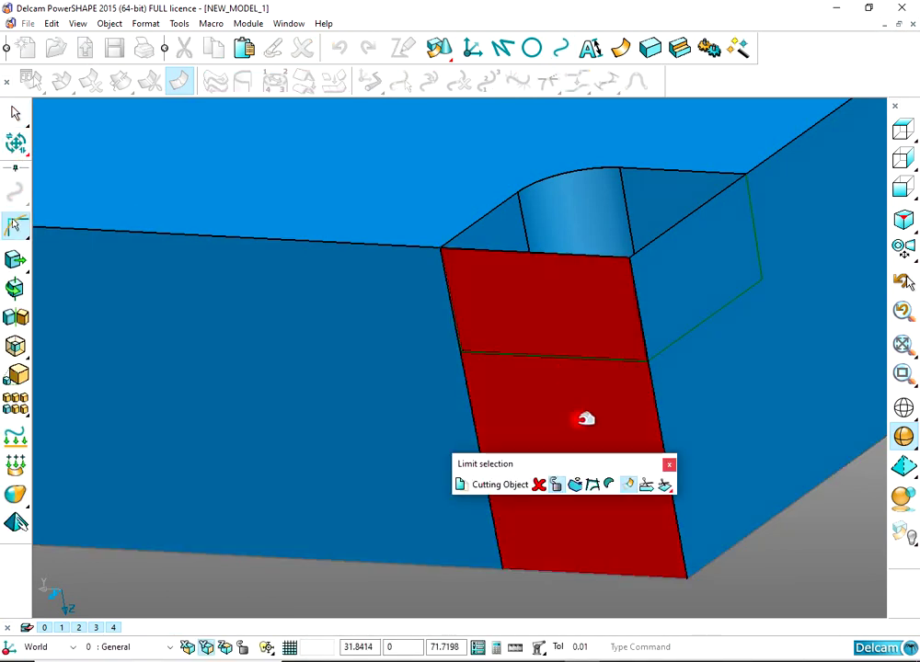
click(708, 288)
click(668, 465)
middle_drag(732, 464, 803, 525)
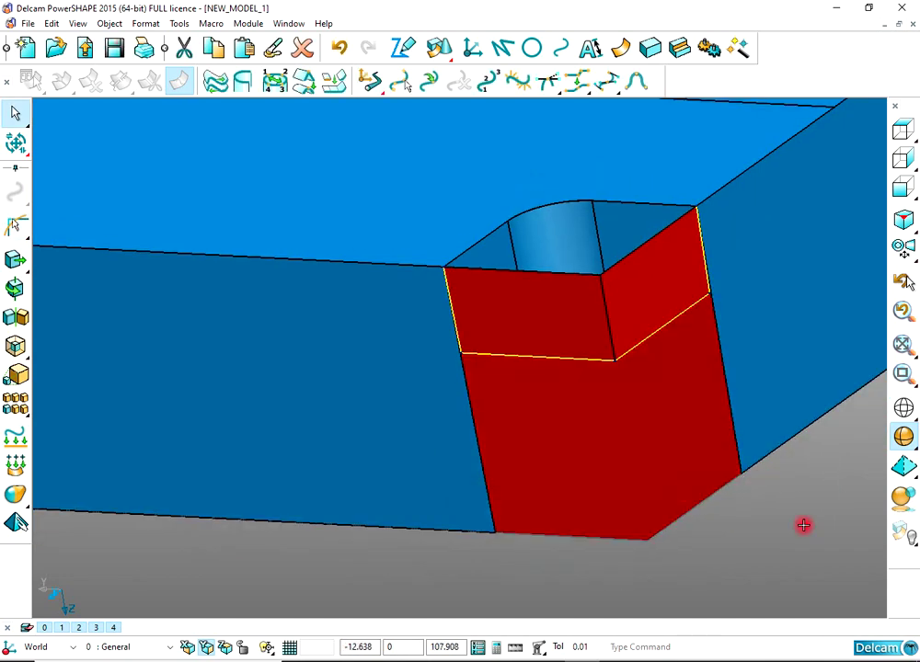
click(804, 525)
Step: Delete the surfaces still closing the outer sides of the corner notch
middle_drag(612, 366, 535, 447)
click(475, 367)
key(Delete)
scroll(552, 414, up, 5)
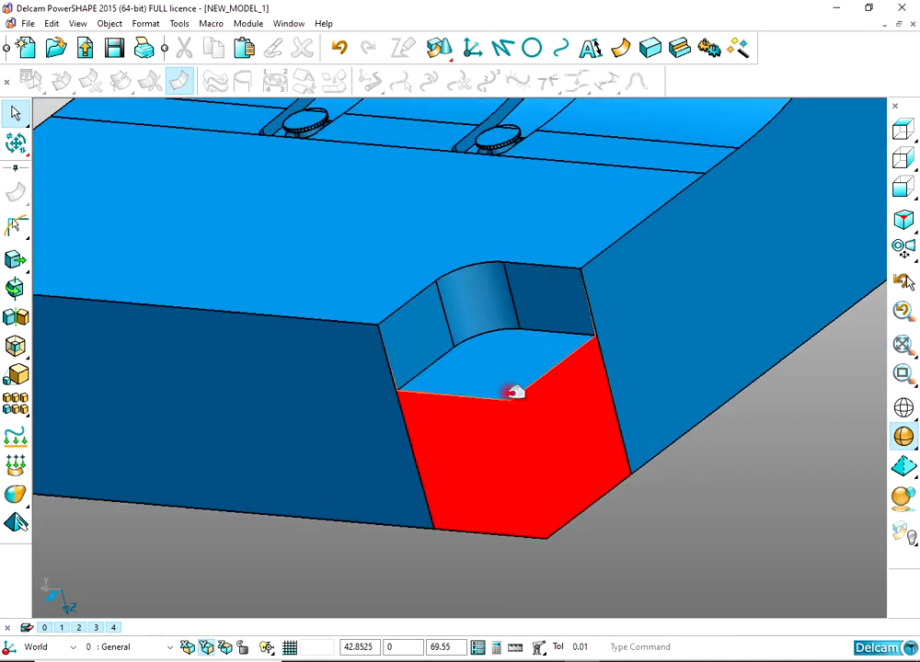
Step: Draw a line from the notch floor's outer corner down to the block's base corner
click(501, 48)
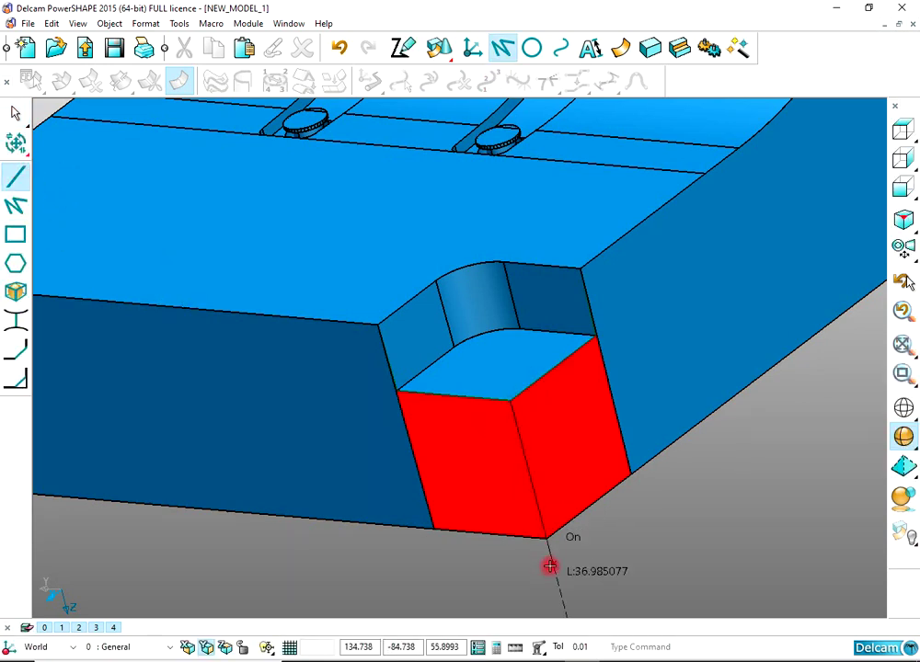
right_click(648, 546)
click(698, 207)
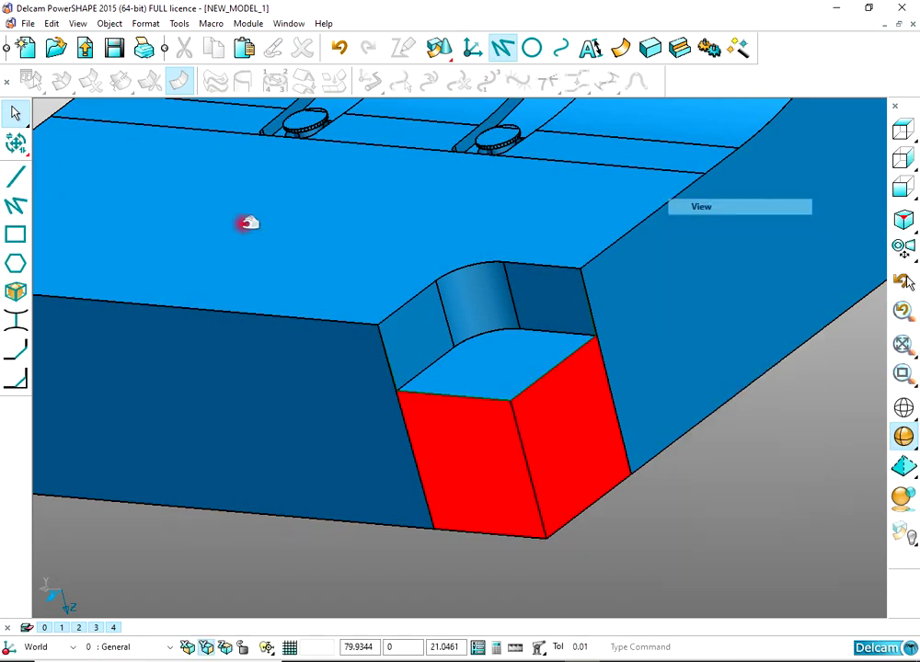
click(15, 142)
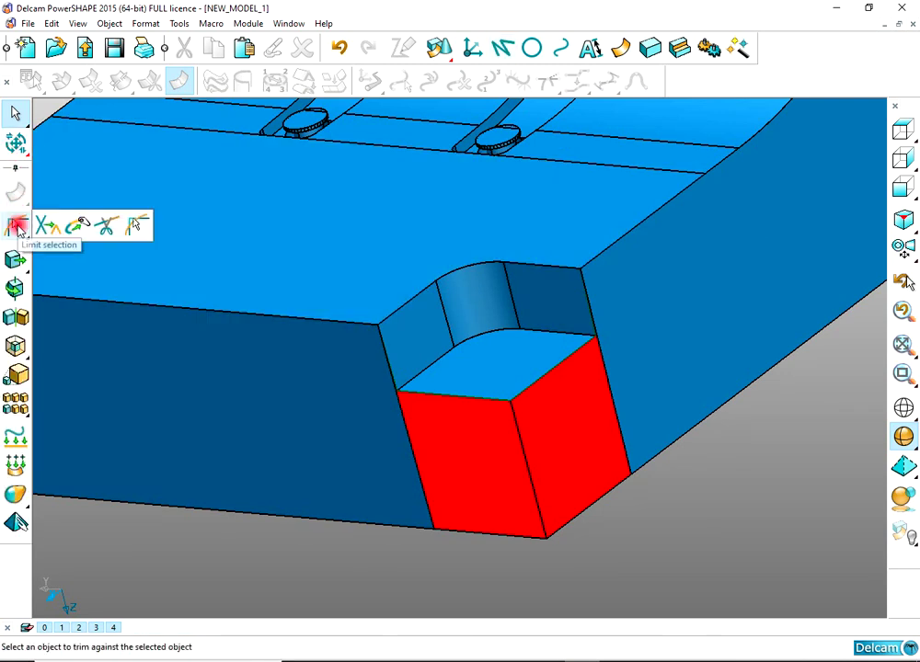
click(559, 49)
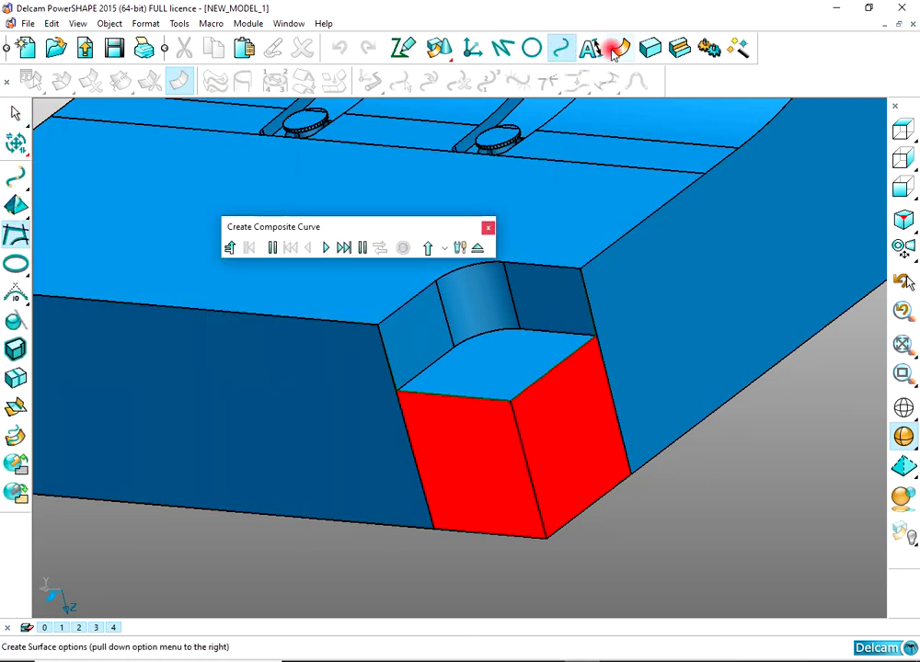
click(470, 396)
click(520, 441)
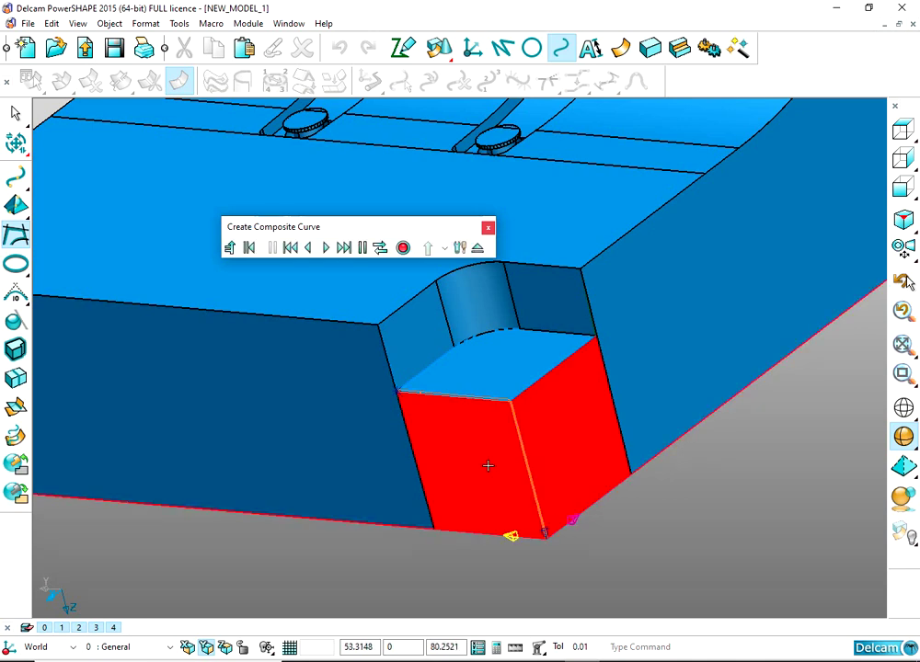
click(500, 527)
click(492, 367)
scroll(412, 269, up, 5)
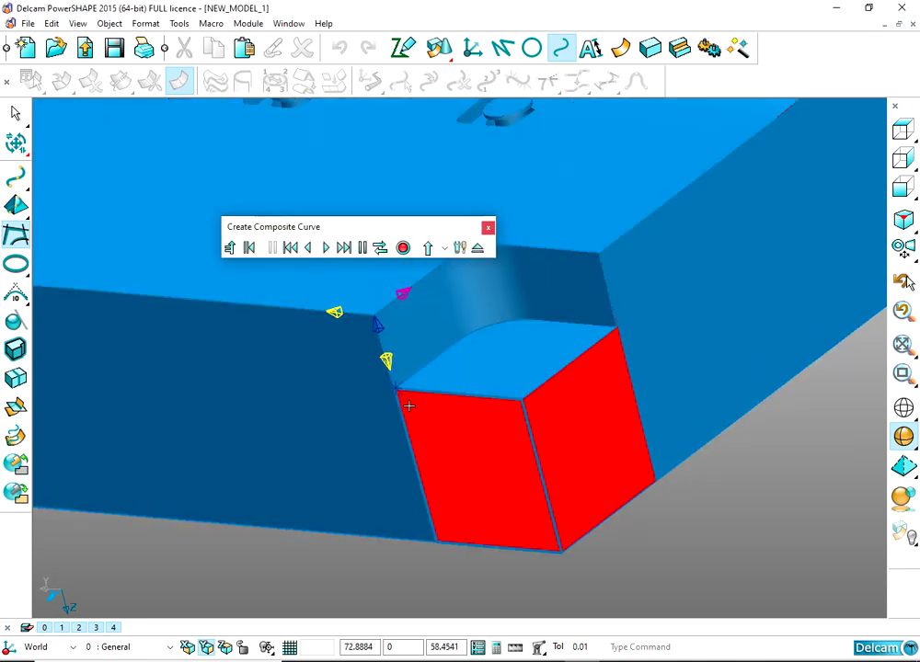
click(489, 233)
Step: Delete the block's outer side walls and the line at the notch corner, keeping the base surface
scroll(411, 294, down, 6)
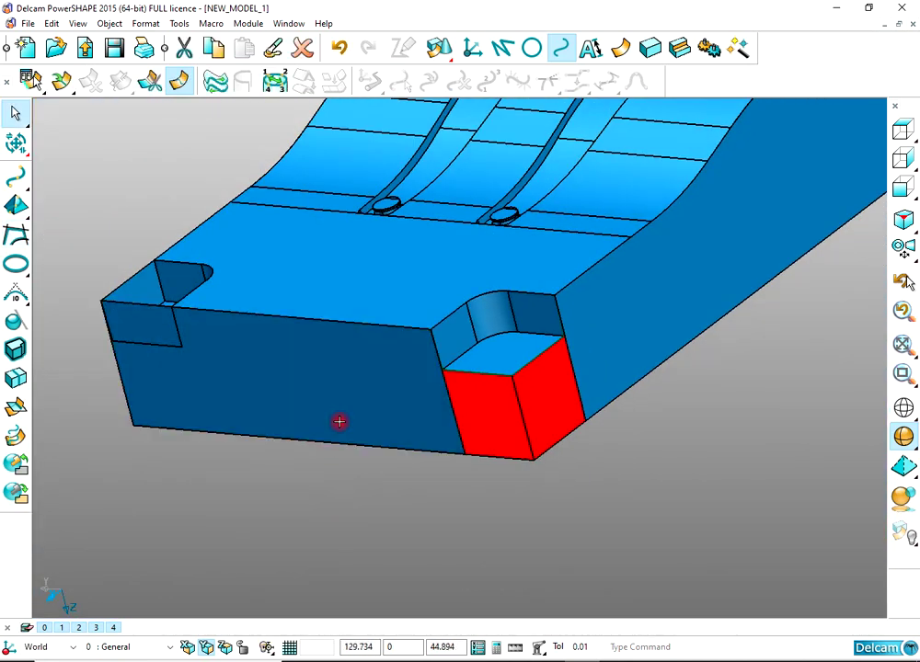
shift+click(339, 421)
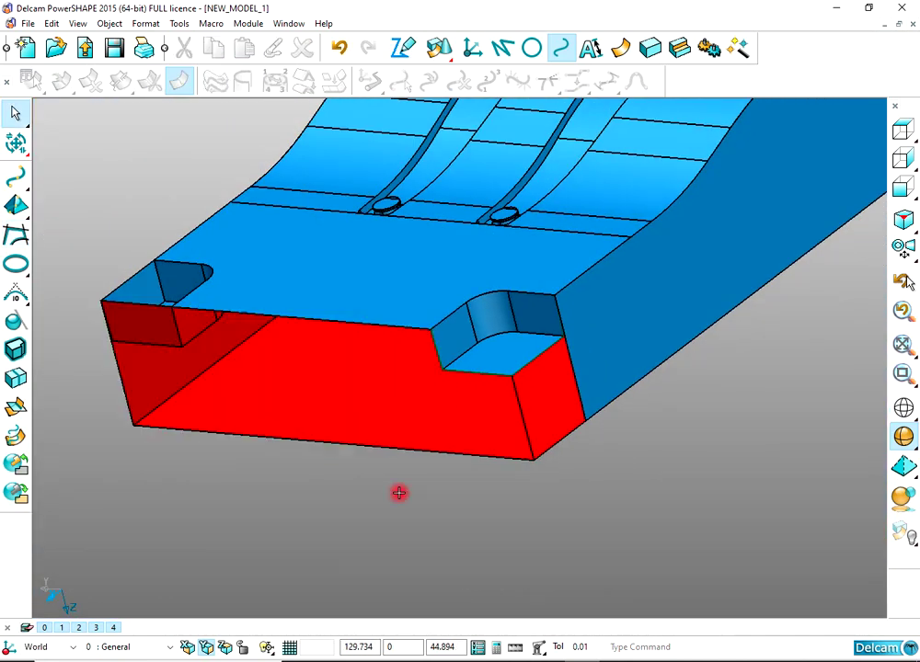
scroll(543, 430, up, 3)
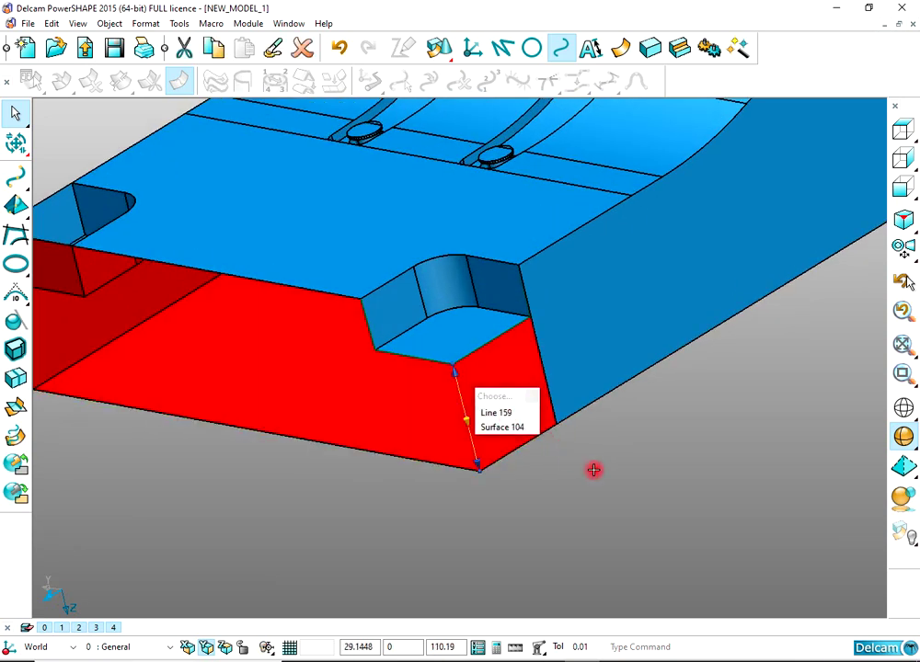
shift+click(603, 350)
middle_drag(598, 351, 532, 368)
scroll(531, 368, up, 4)
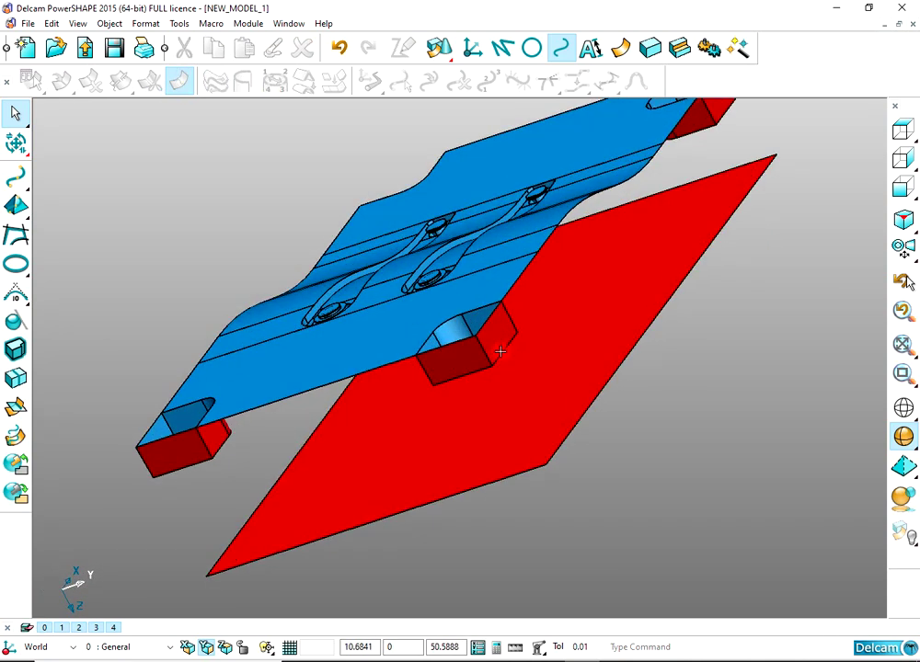
Step: Delete the remaining patch surfaces that close the outer sides of the corner notches
middle_drag(405, 366, 620, 351)
middle_drag(500, 385, 506, 430)
click(503, 430)
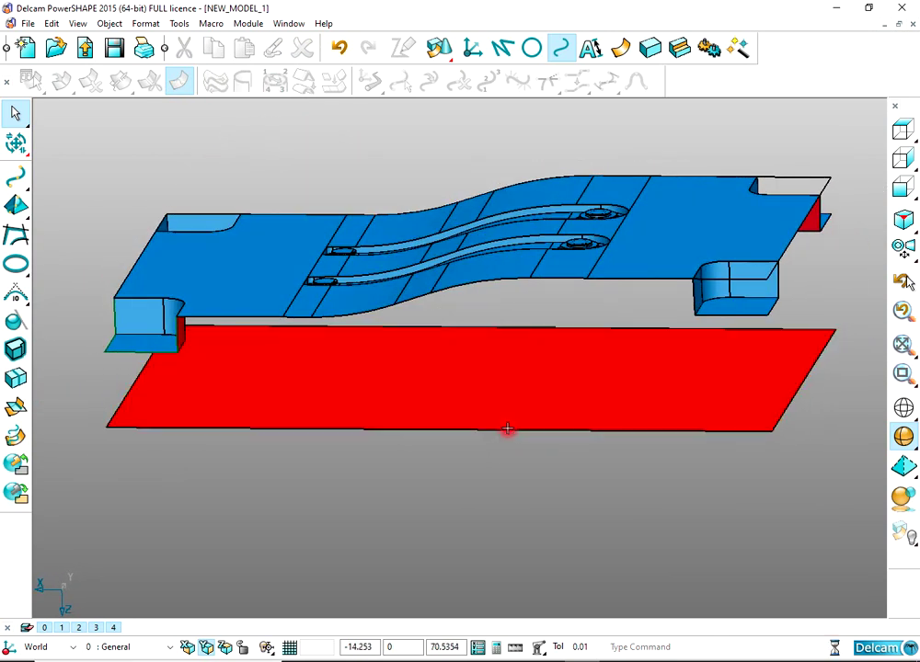
scroll(503, 435, down, 1)
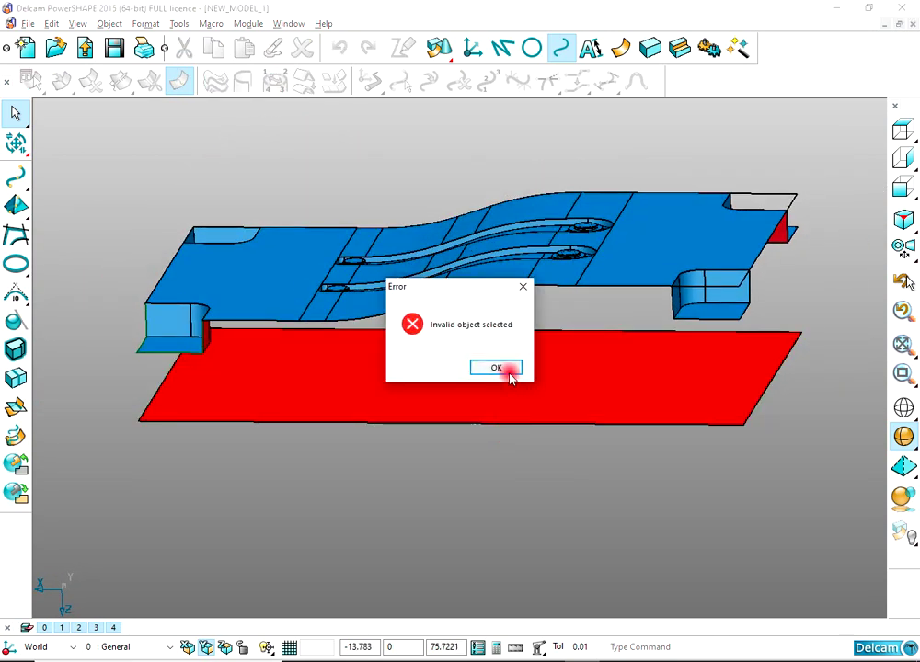
click(502, 369)
Step: Draw two vertical lines joining the outer floor corners of both notches at one end to the base surface's corners
middle_drag(622, 378, 643, 382)
scroll(629, 363, up, 3)
scroll(630, 363, down, 1)
scroll(692, 345, up, 1)
scroll(642, 384, up, 1)
click(502, 48)
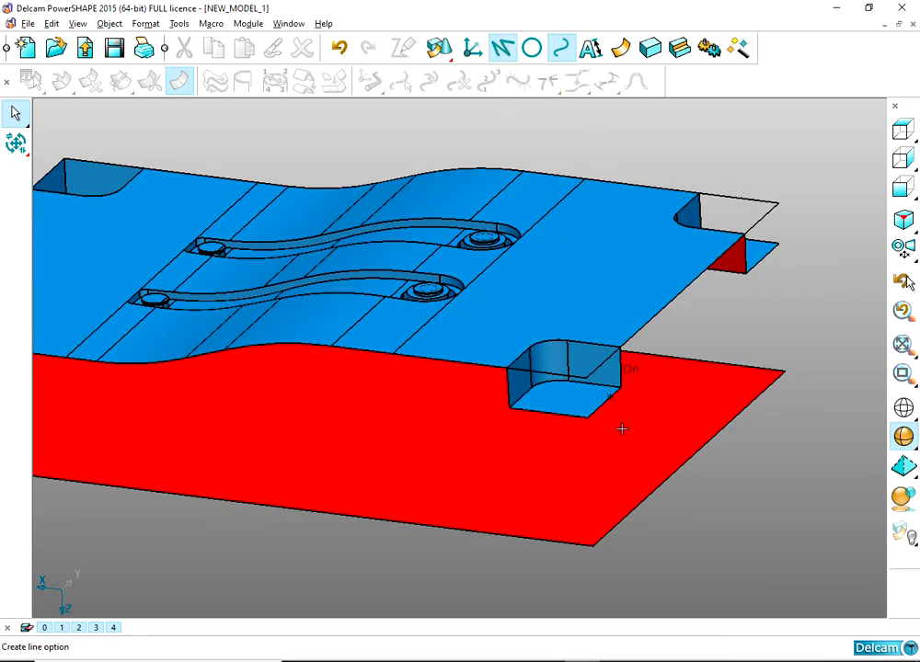
click(583, 416)
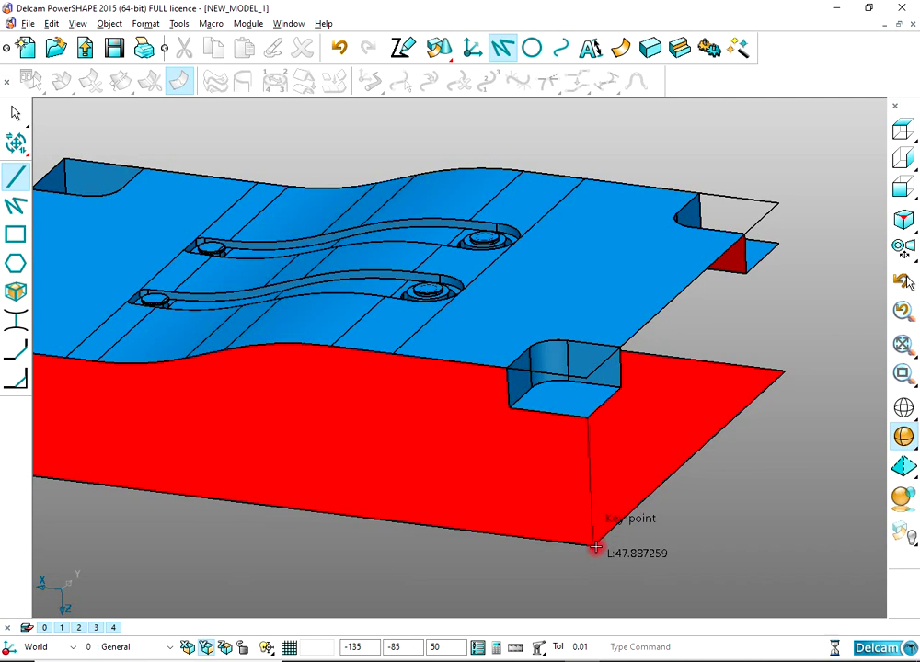
click(595, 548)
middle_drag(595, 547, 704, 324)
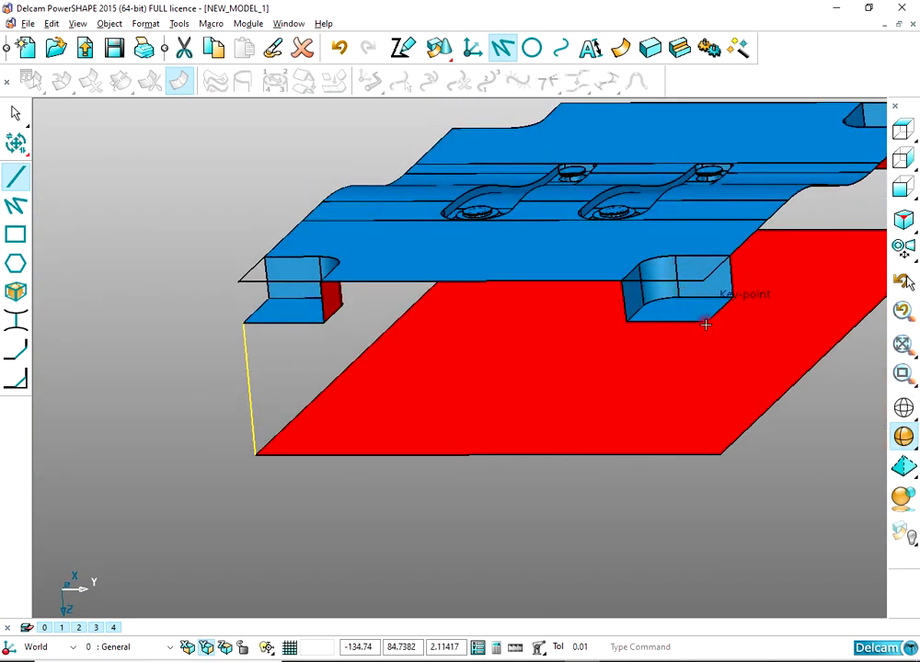
click(722, 456)
right_click(780, 498)
click(819, 146)
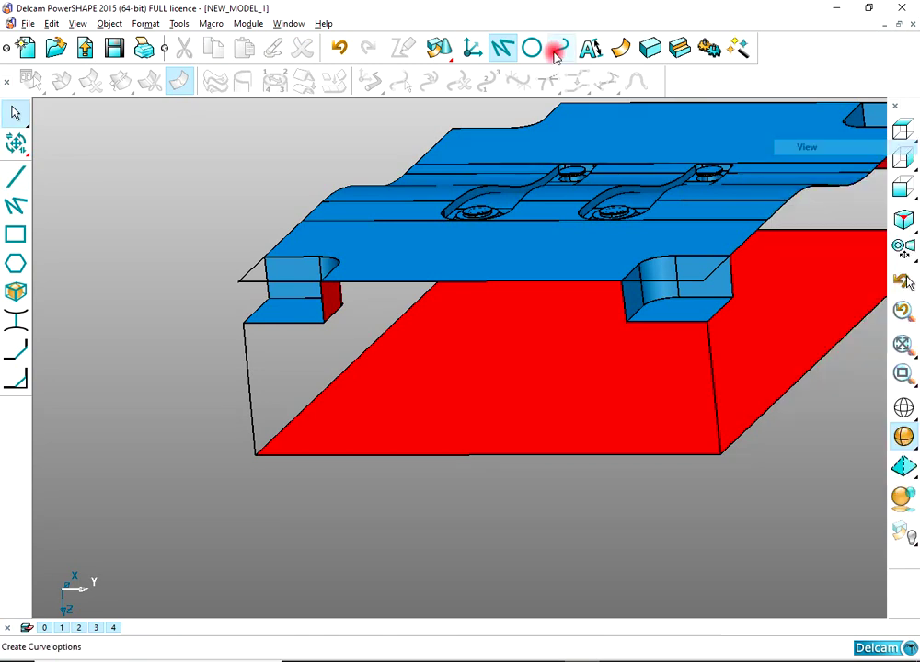
Step: Trace and save a closed composite curve around the open end wall, following both corner notches, the vertical lines and the base edge
click(534, 282)
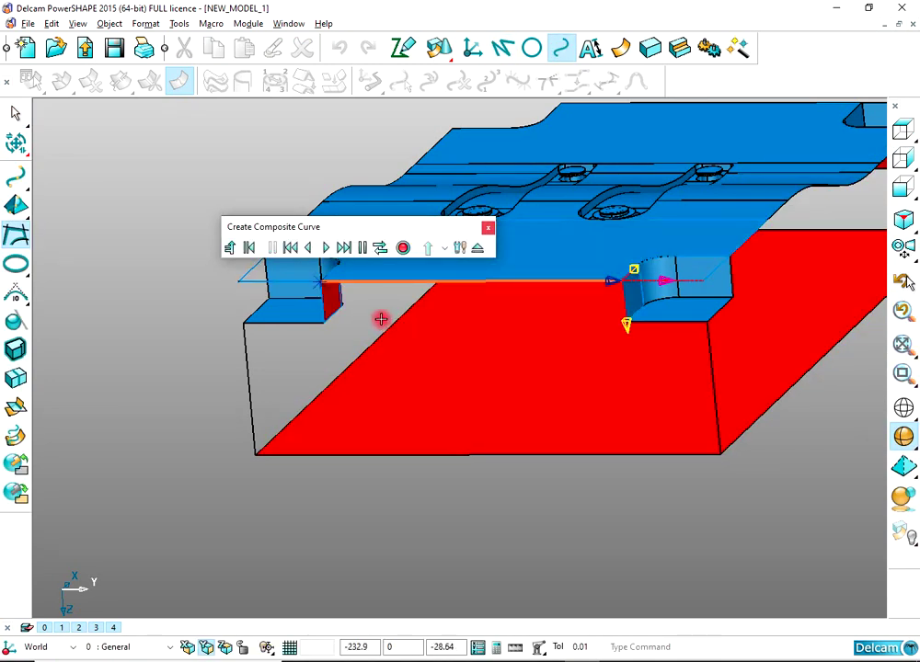
click(723, 361)
key(Return)
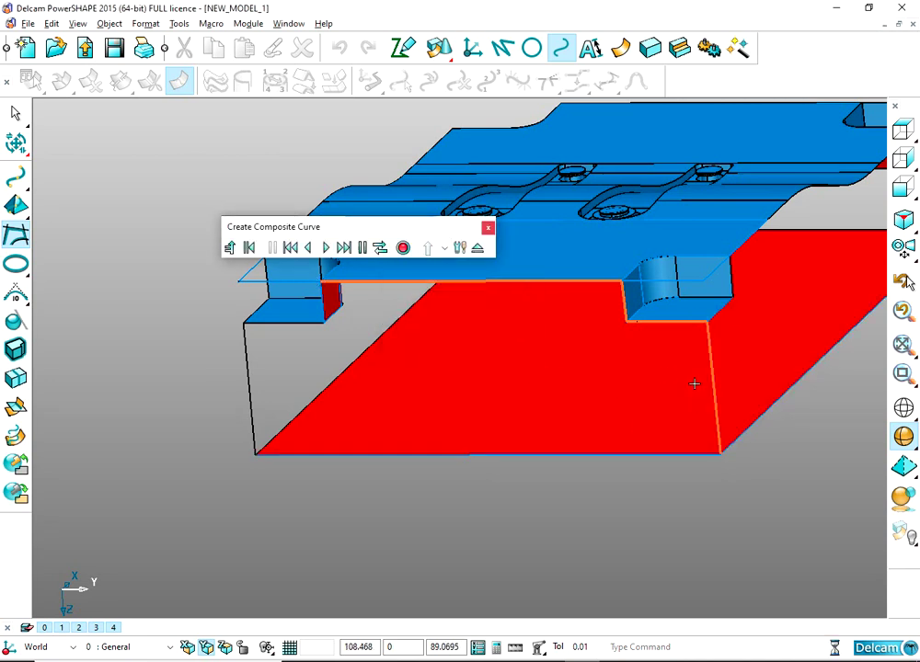
click(248, 412)
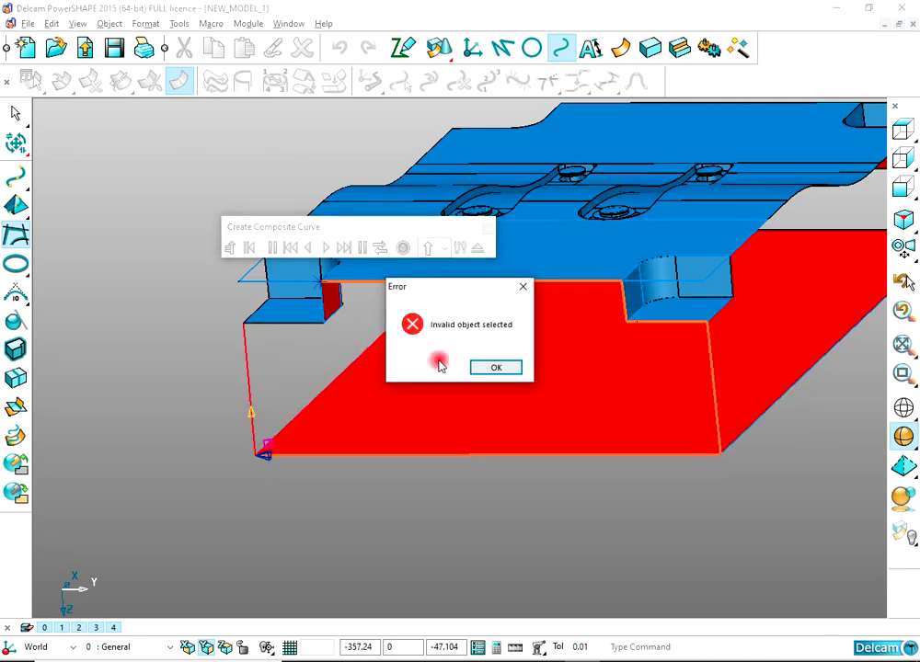
click(485, 365)
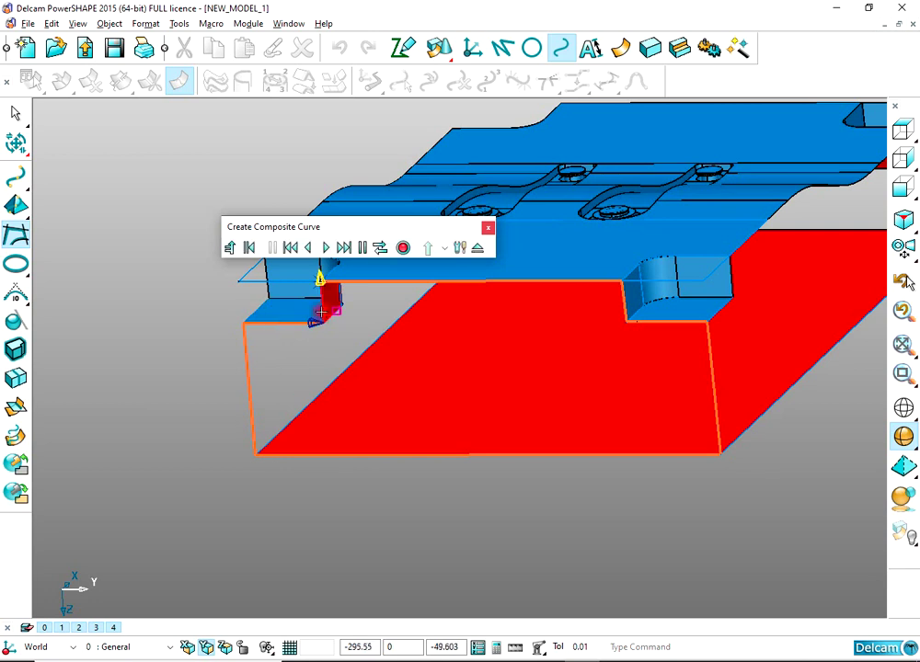
click(403, 248)
click(477, 247)
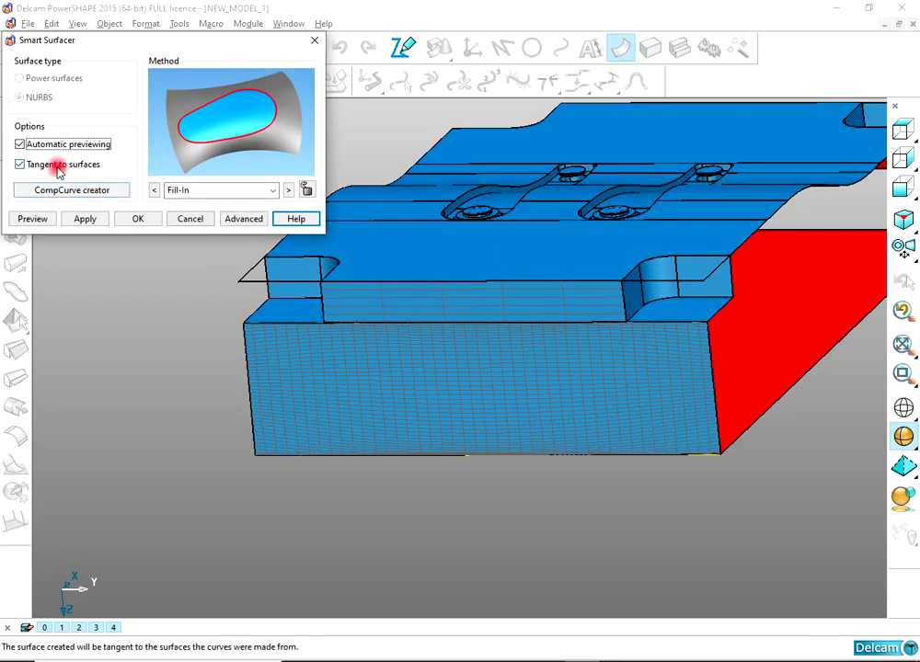
Step: Create a Fill-In surface over the end wall with Tangent to surfaces off, and reverse it to face outward
click(58, 168)
click(138, 218)
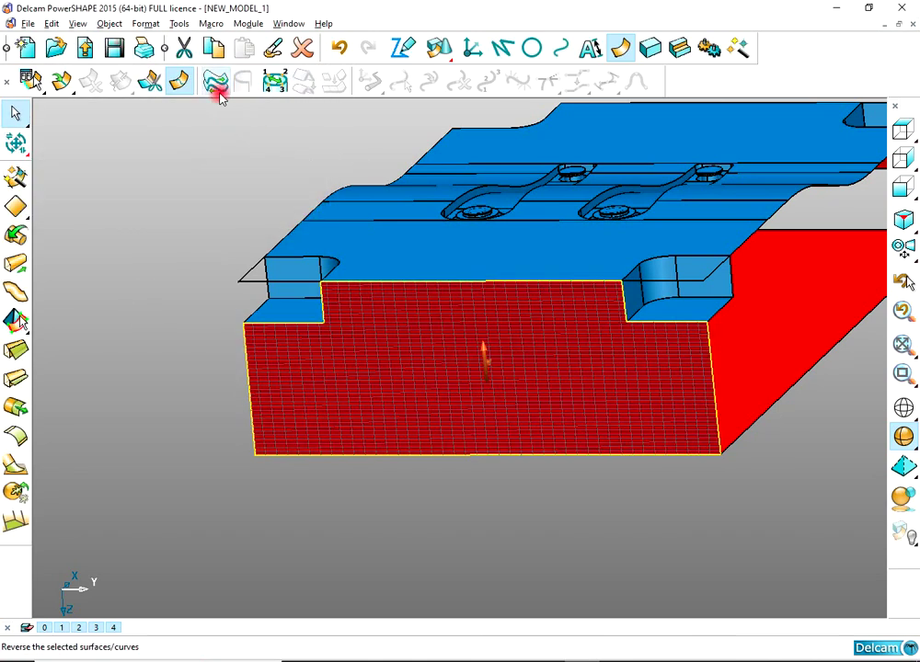
click(219, 93)
middle_drag(499, 361, 488, 296)
click(561, 48)
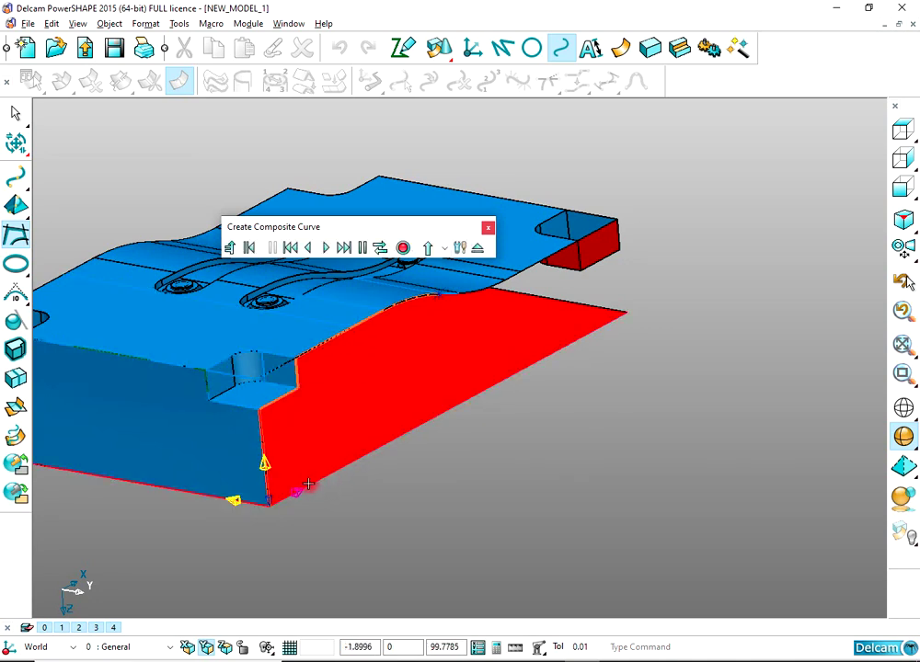
middle_drag(557, 355, 480, 402)
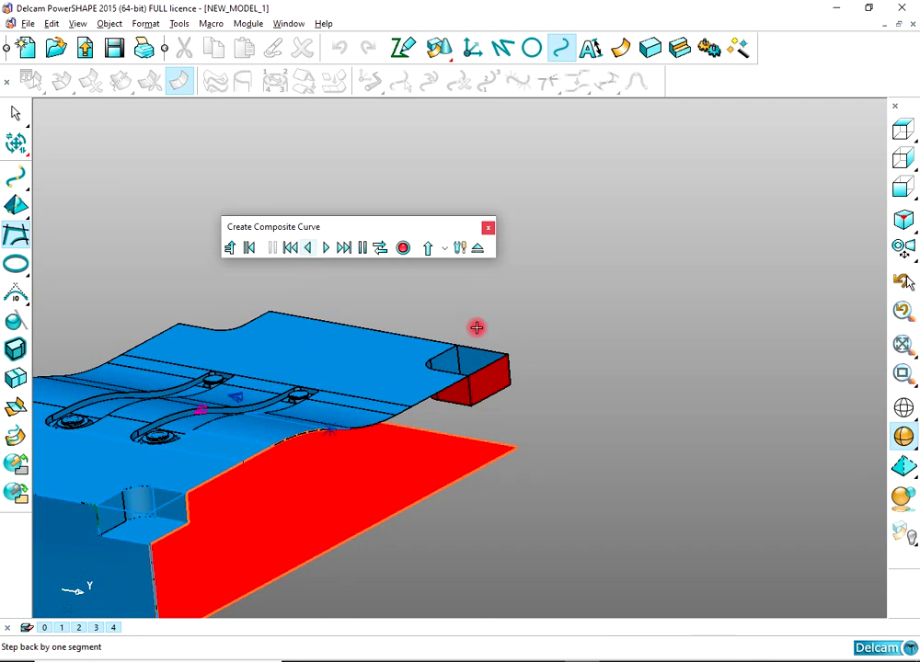
click(488, 227)
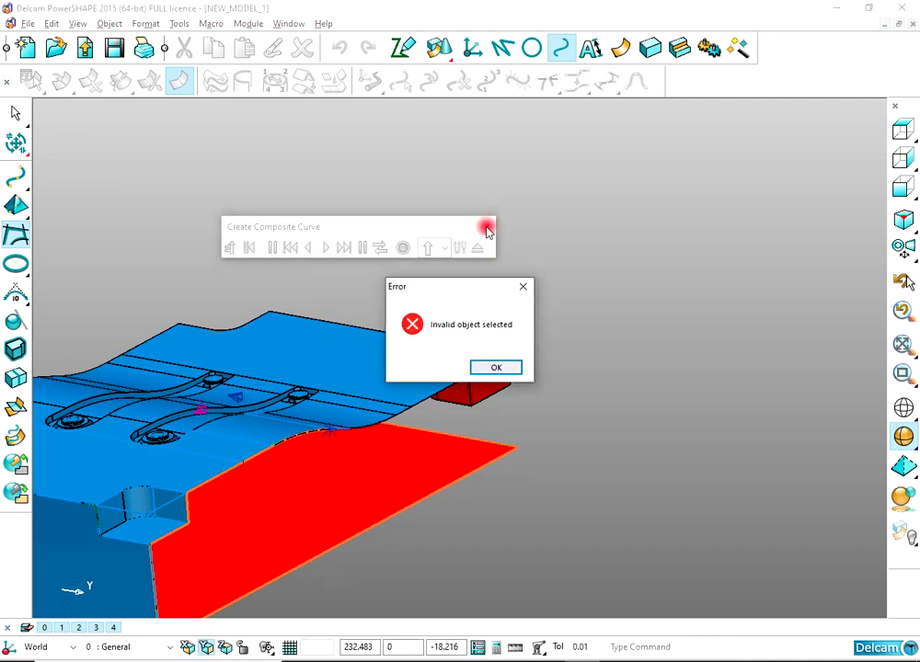
click(497, 367)
Step: Delete the patch surfaces closing the outer sides of the corner notch at the far end of the long side
click(502, 49)
middle_drag(566, 374, 473, 442)
right_click(558, 266)
click(587, 273)
scroll(533, 366, up, 3)
click(465, 400)
key(Delete)
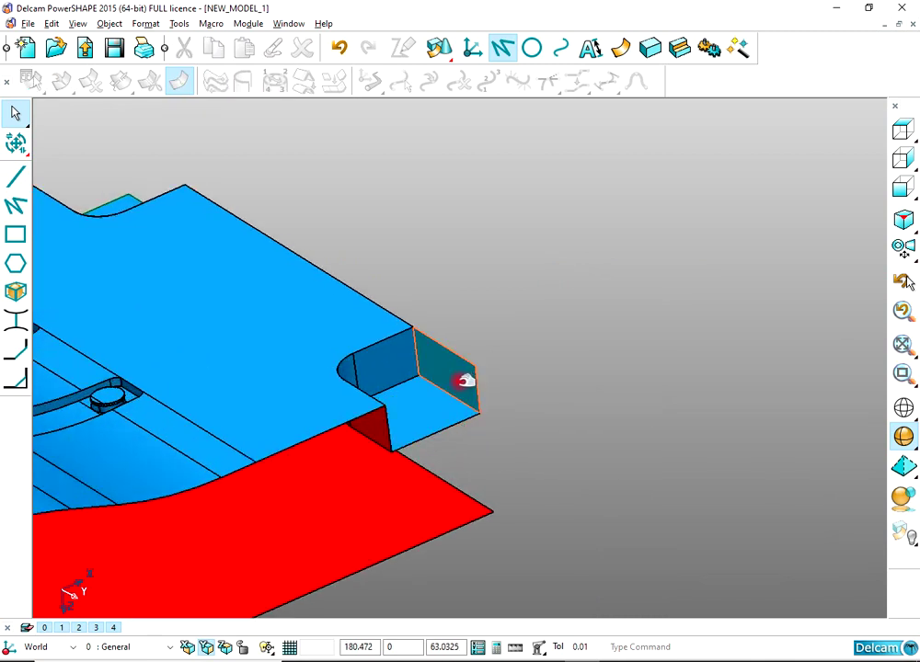
Step: Draw a line from the far notch floor's outer corner down to the base surface's corner
scroll(444, 342, down, 2)
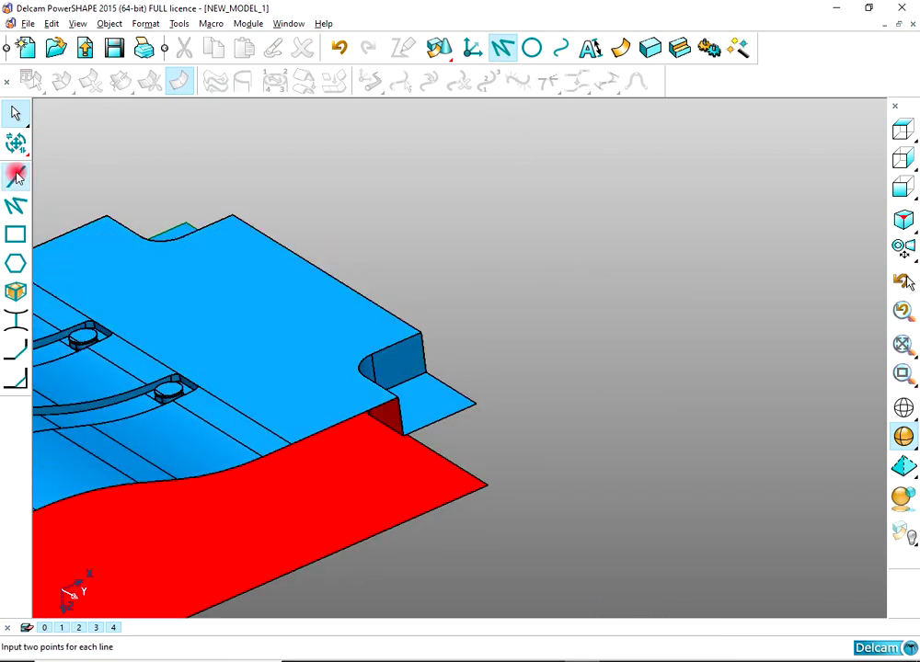
click(476, 405)
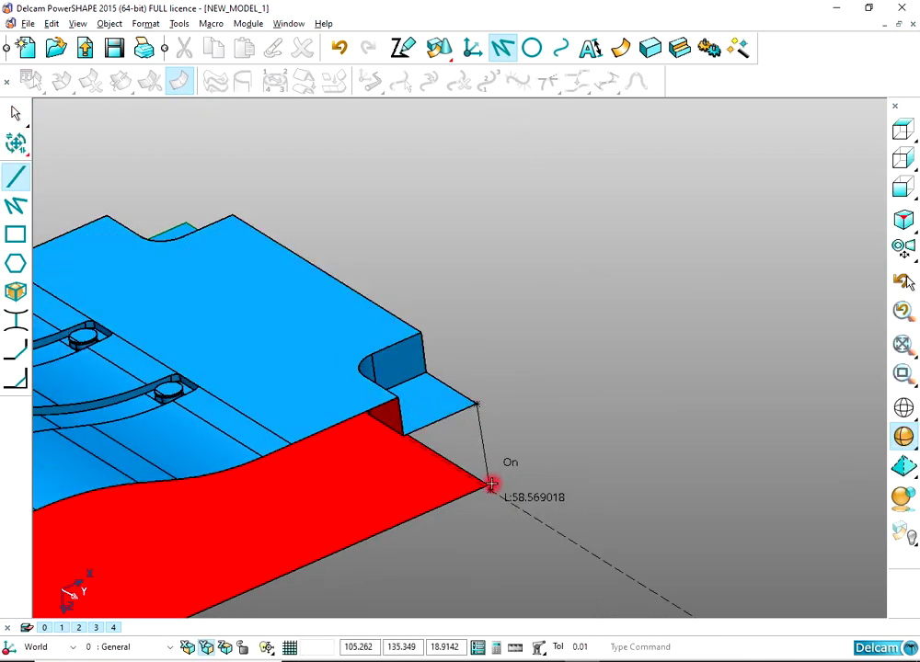
click(492, 485)
right_click(542, 388)
click(557, 362)
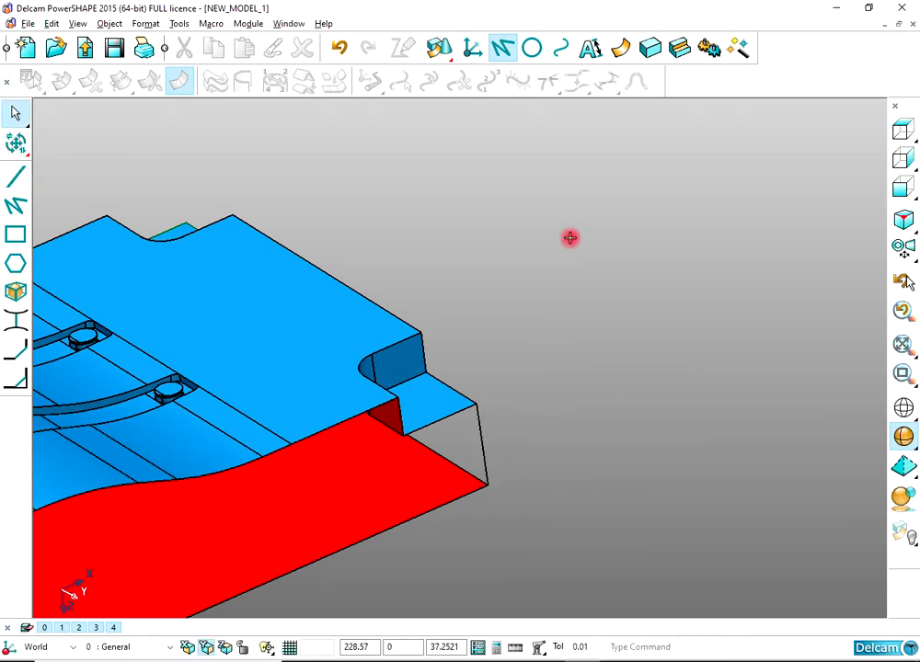
Step: Trace and save a closed composite curve around the long side wall, following the curved parting edge, both notches and the base edge
click(561, 48)
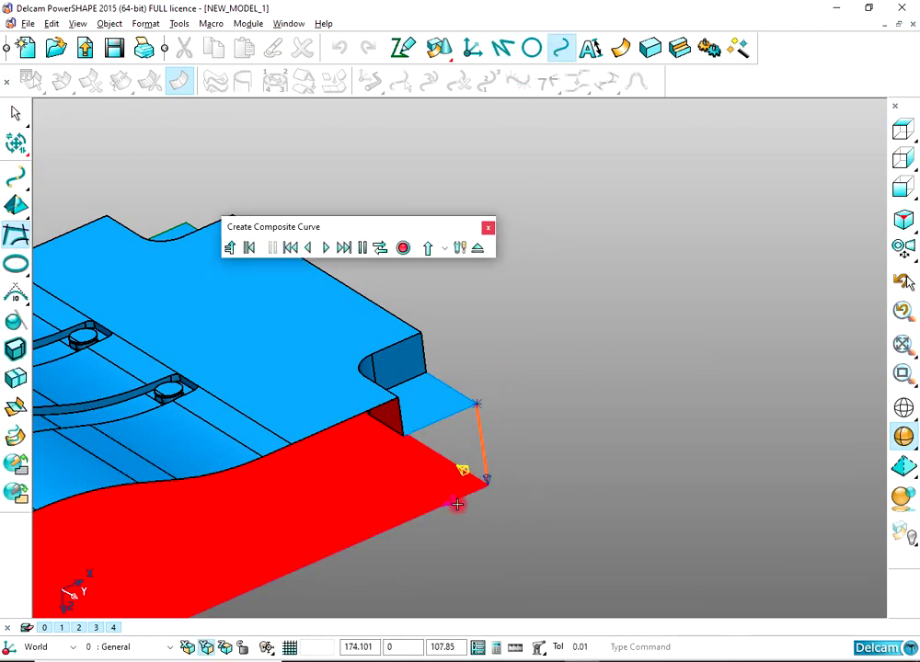
middle_drag(457, 504, 271, 457)
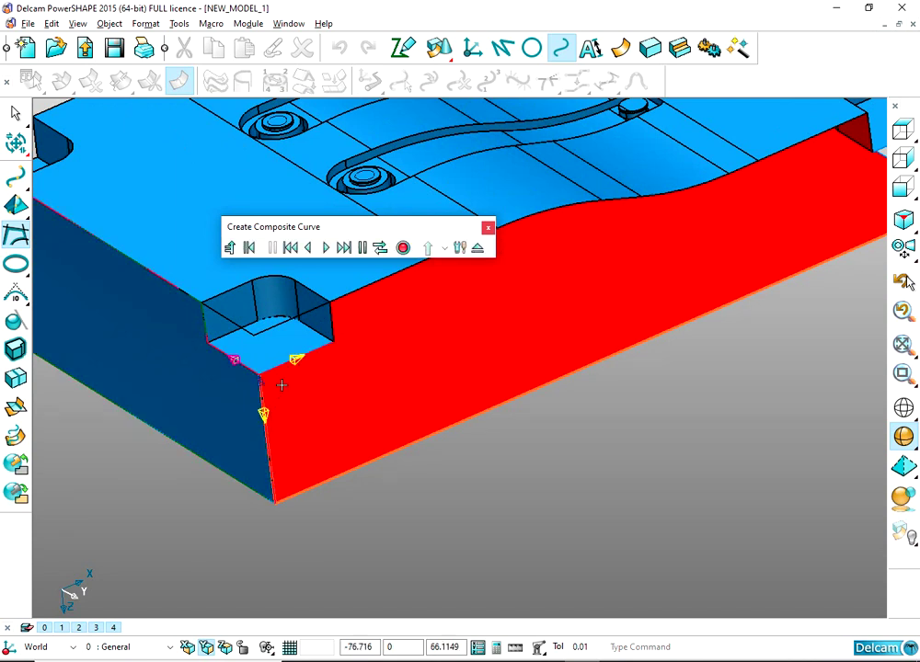
scroll(426, 294, down, 1)
shift+middle_drag(469, 299, 368, 445)
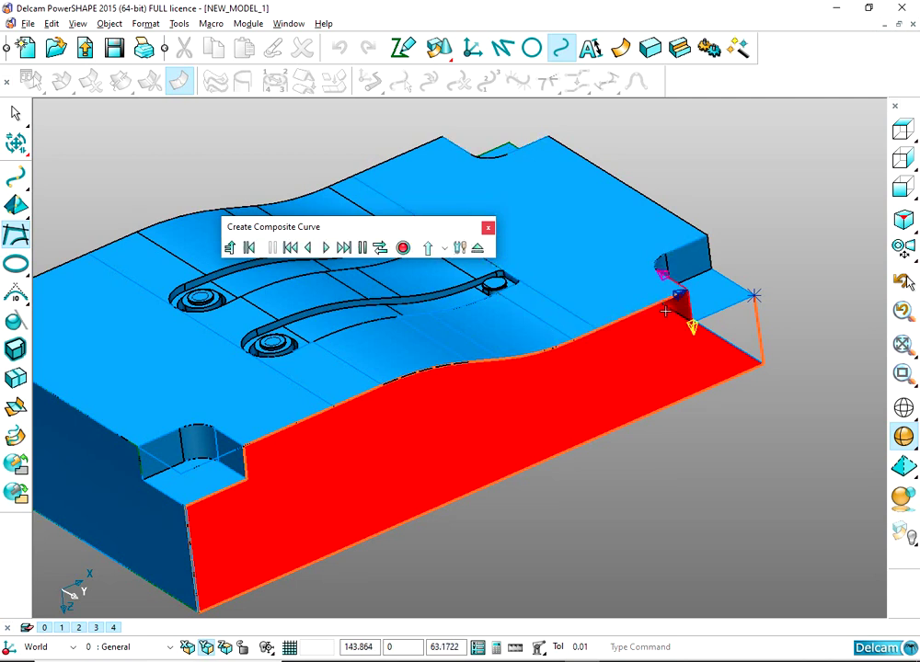
click(402, 250)
click(478, 247)
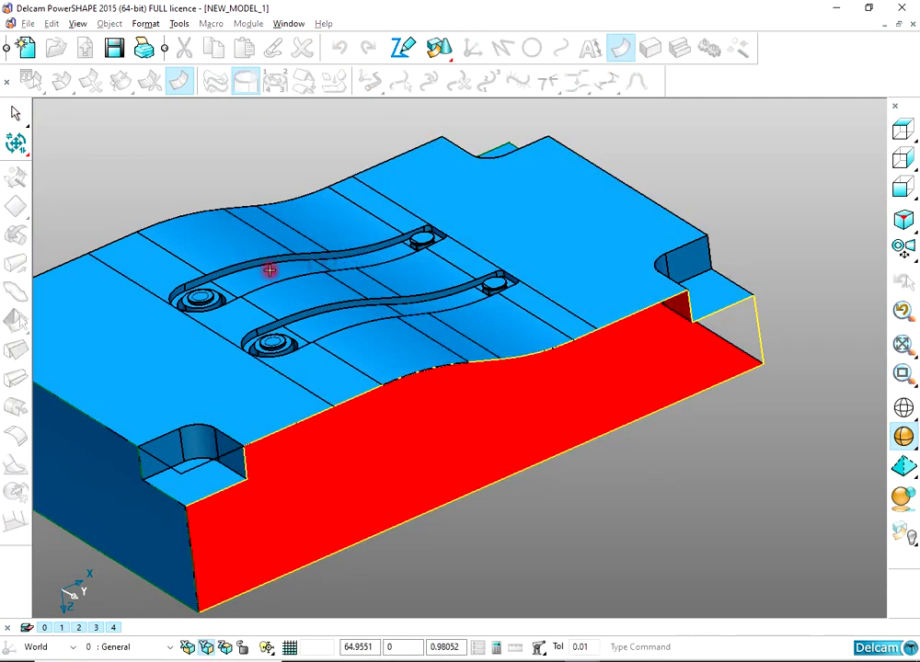
Step: Fill the long side wall with a surface not tangent to its neighbours, and reverse it to face outward
click(45, 165)
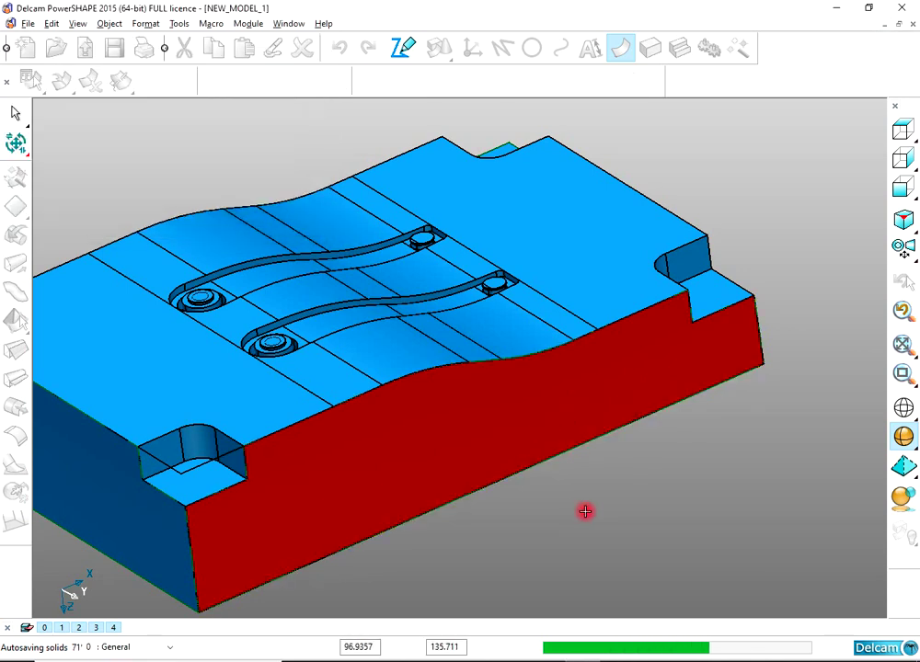
click(221, 82)
click(773, 435)
Step: Mirror a copy of the long side wall across the ZX plane to close the opposite side of the block
scroll(589, 451, down, 4)
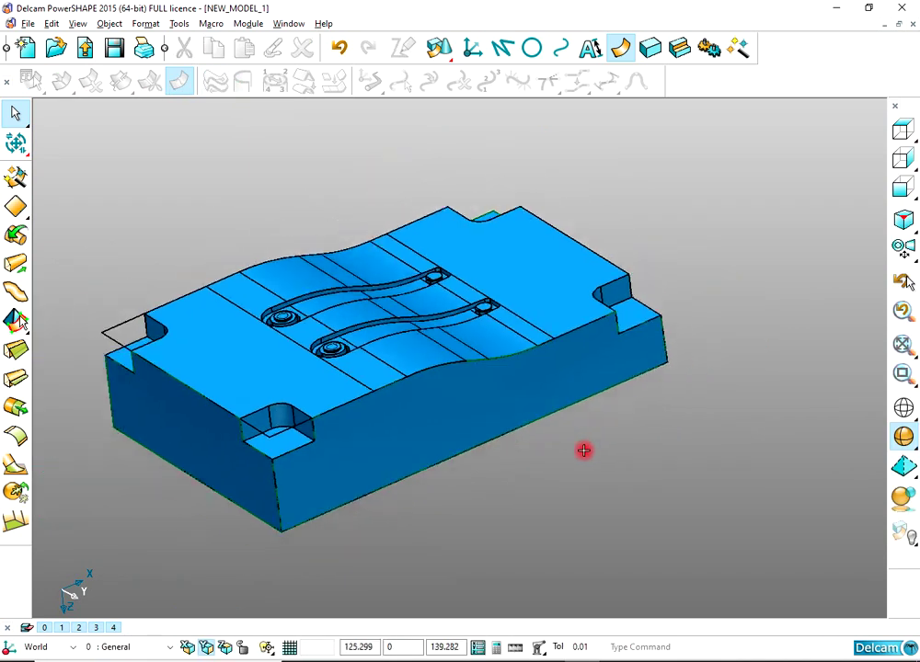
shift+middle_drag(558, 451, 681, 445)
click(622, 414)
click(12, 149)
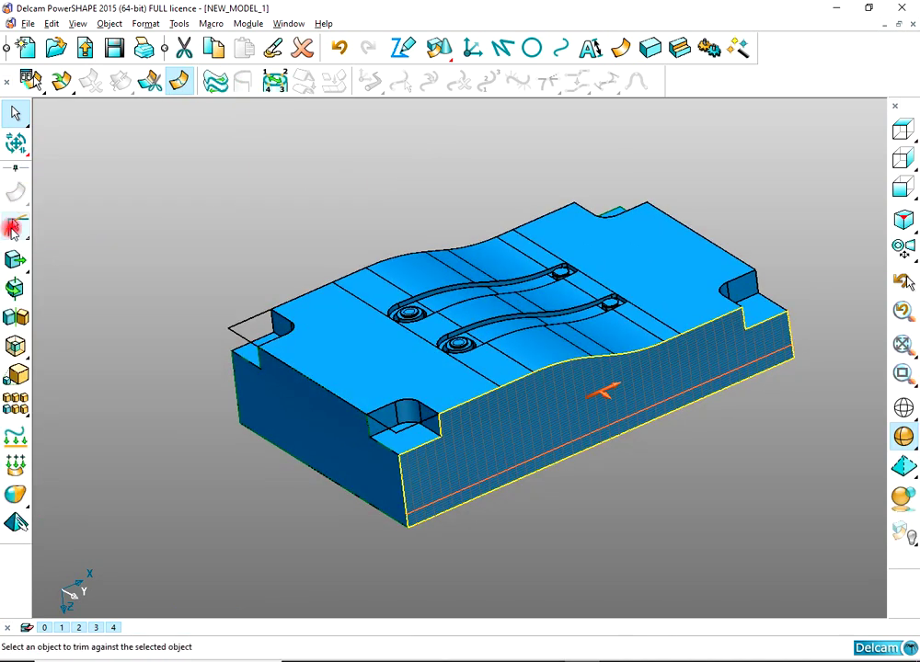
click(15, 318)
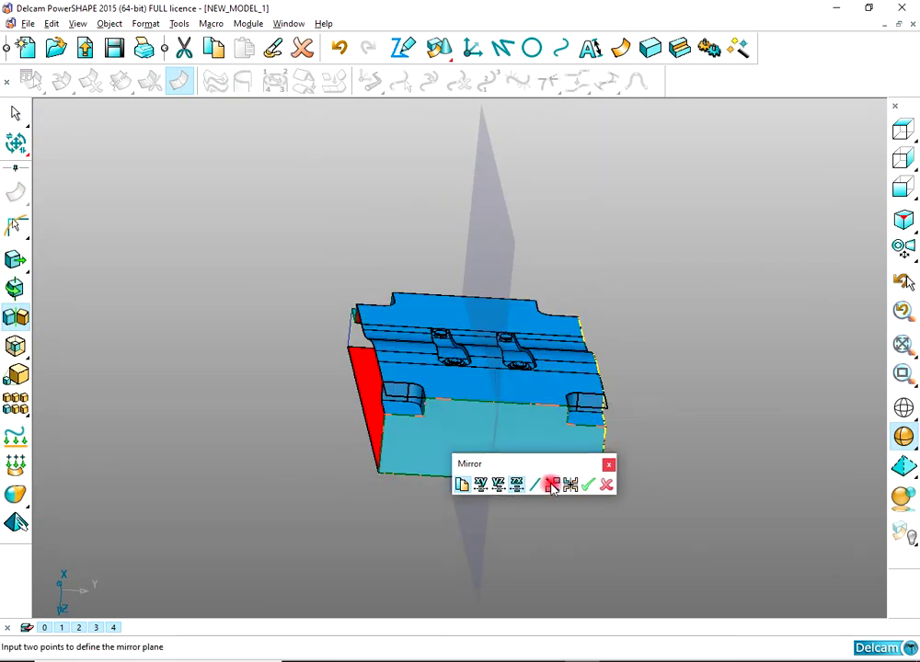
click(592, 482)
click(717, 294)
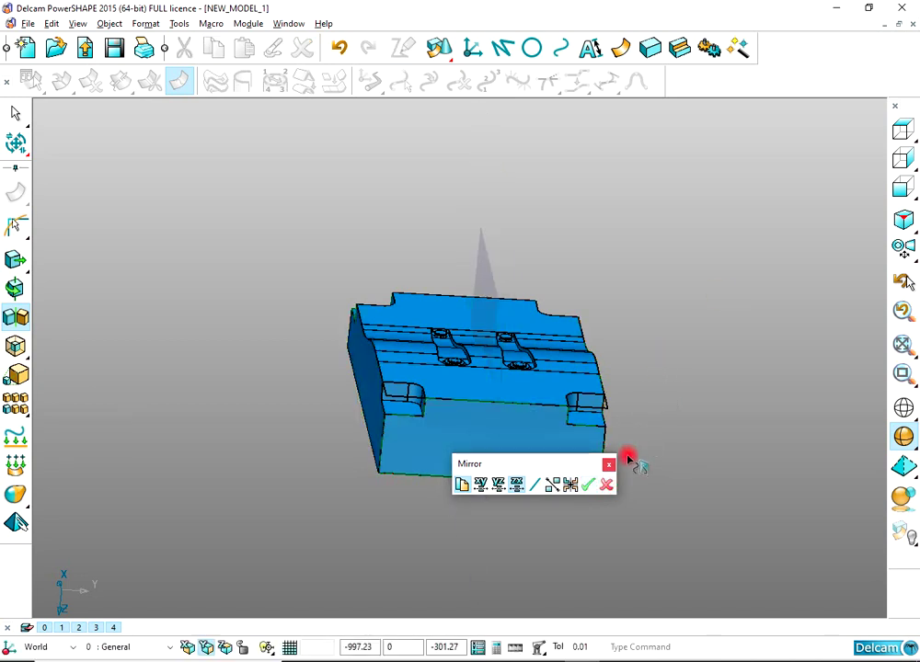
click(609, 484)
Step: Trace and save a closed composite curve around the remaining open end wall, following its top edge, both notches, corner edges and base
middle_drag(727, 293, 513, 288)
scroll(513, 288, up, 6)
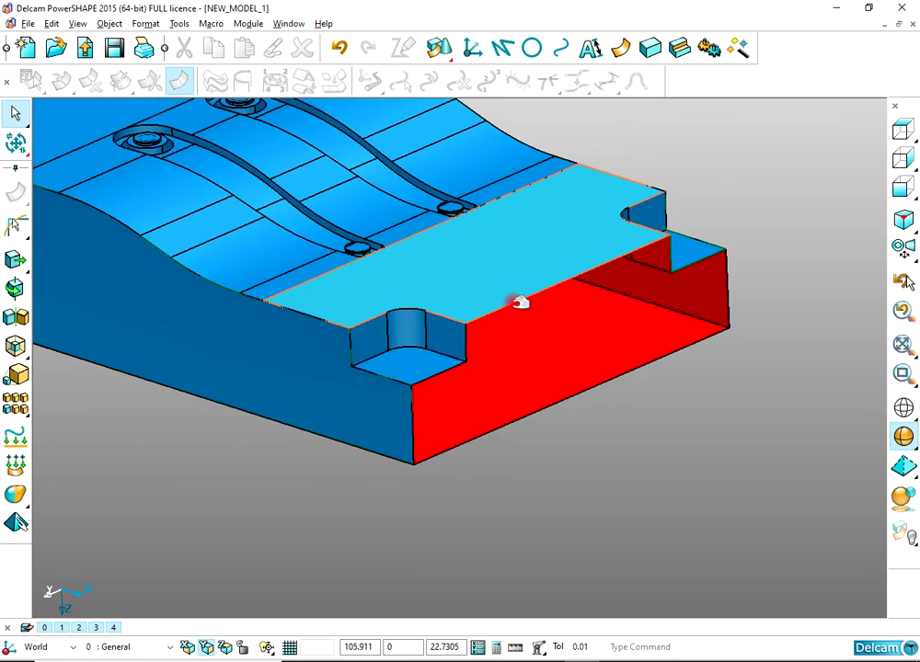
click(527, 296)
click(572, 56)
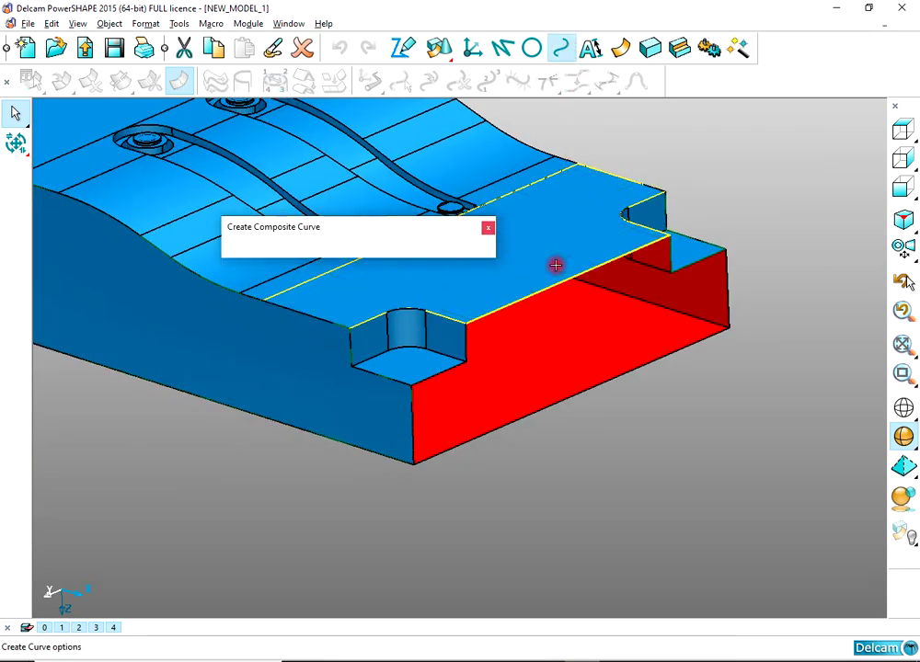
click(563, 274)
click(508, 366)
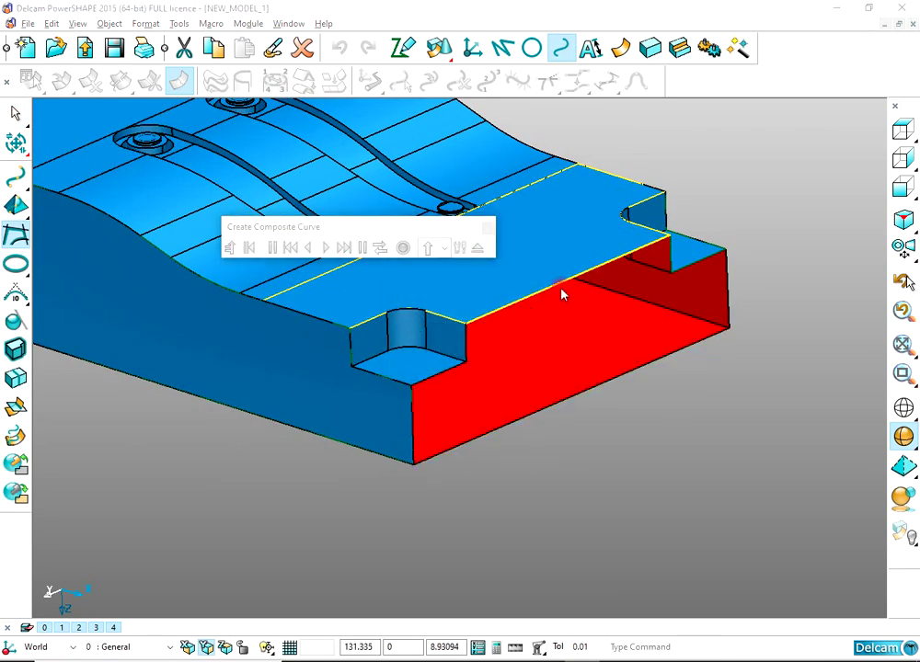
click(560, 294)
click(497, 367)
click(552, 287)
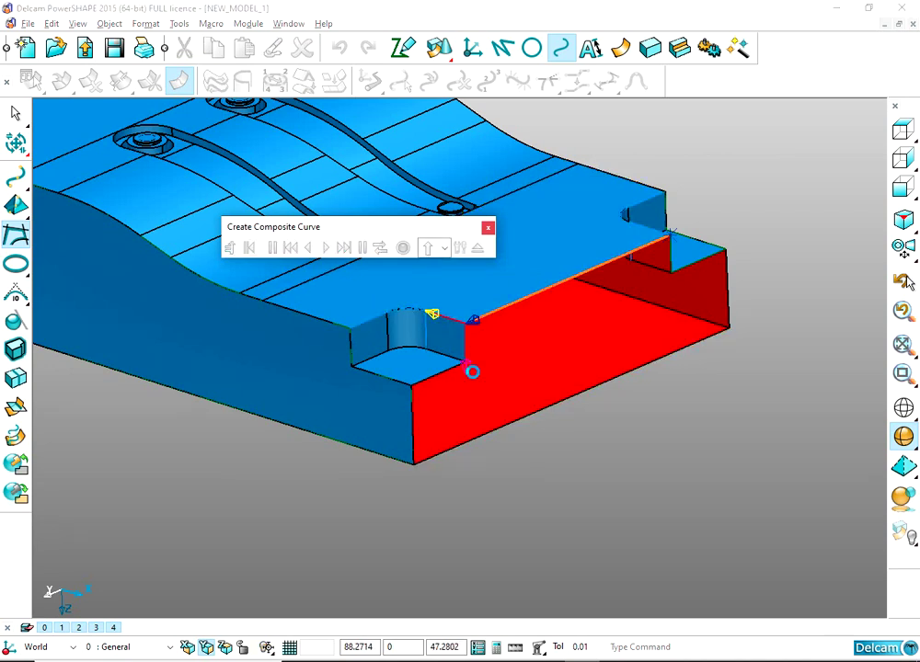
click(471, 371)
click(480, 372)
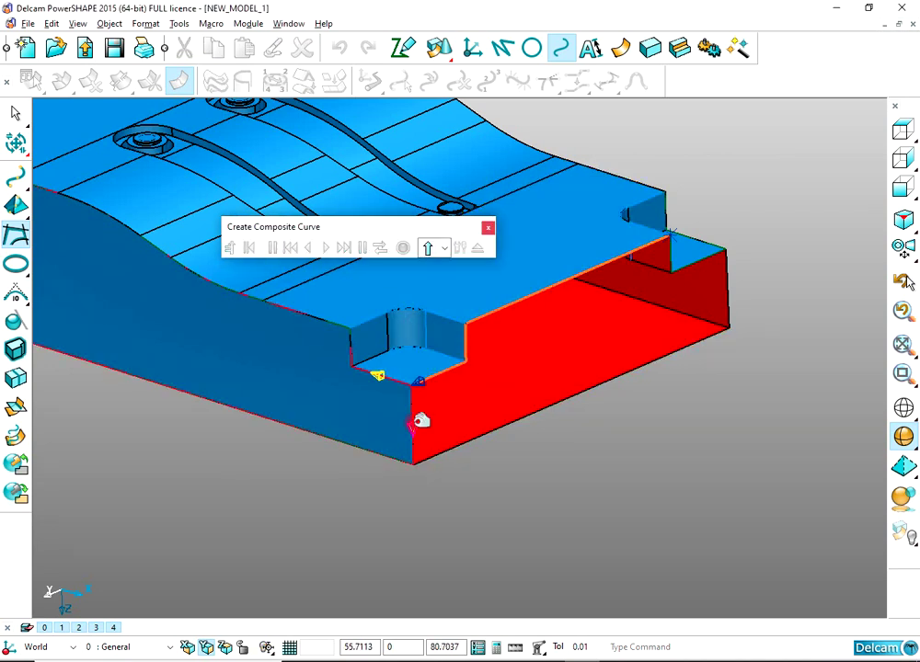
middle_drag(460, 446, 612, 386)
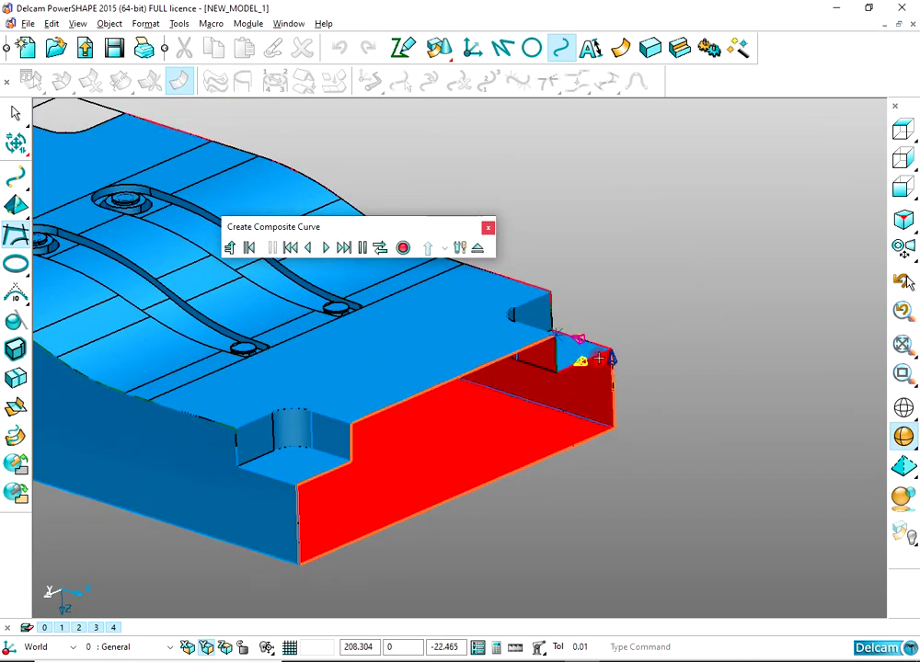
click(404, 249)
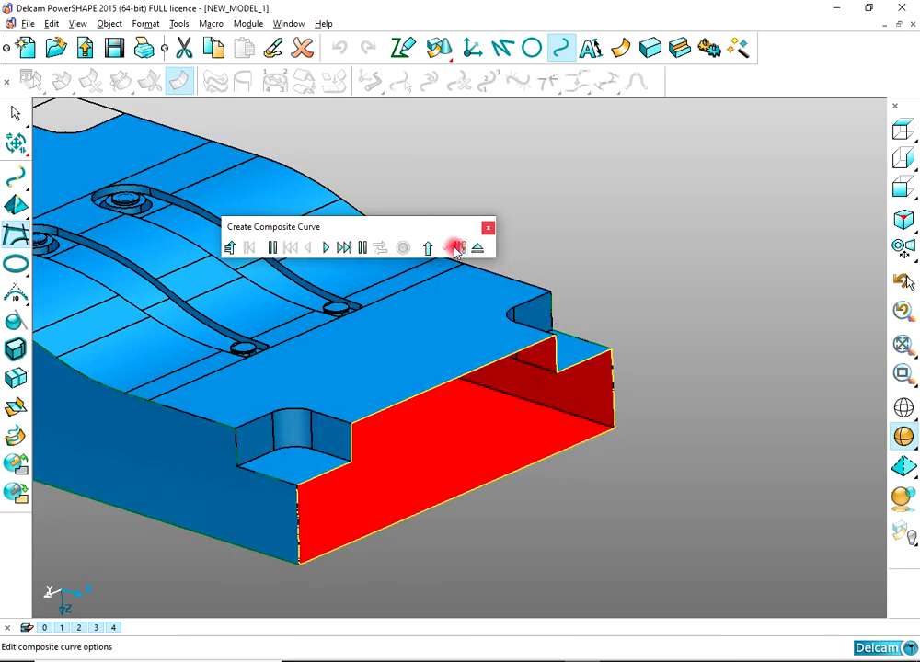
Step: Create a Fill-In surface over the remaining end wall with Tangent to surfaces off, and reverse it to face outward
click(621, 48)
click(16, 320)
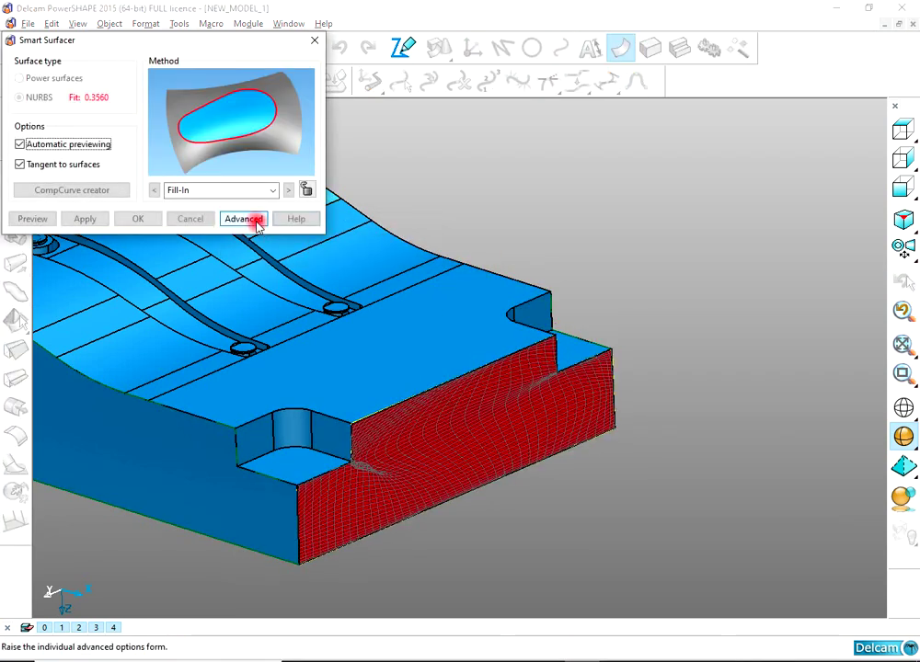
click(96, 169)
click(152, 222)
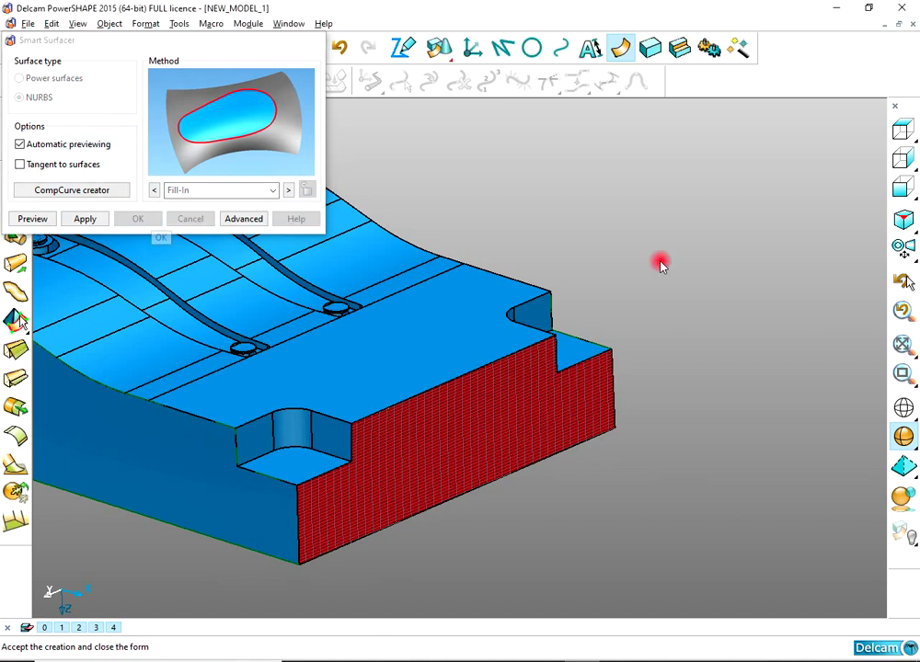
click(488, 376)
click(579, 217)
Step: Try to delete the leftover outline that overhangs the corner notches, and undo each deletion
middle_drag(579, 217, 711, 264)
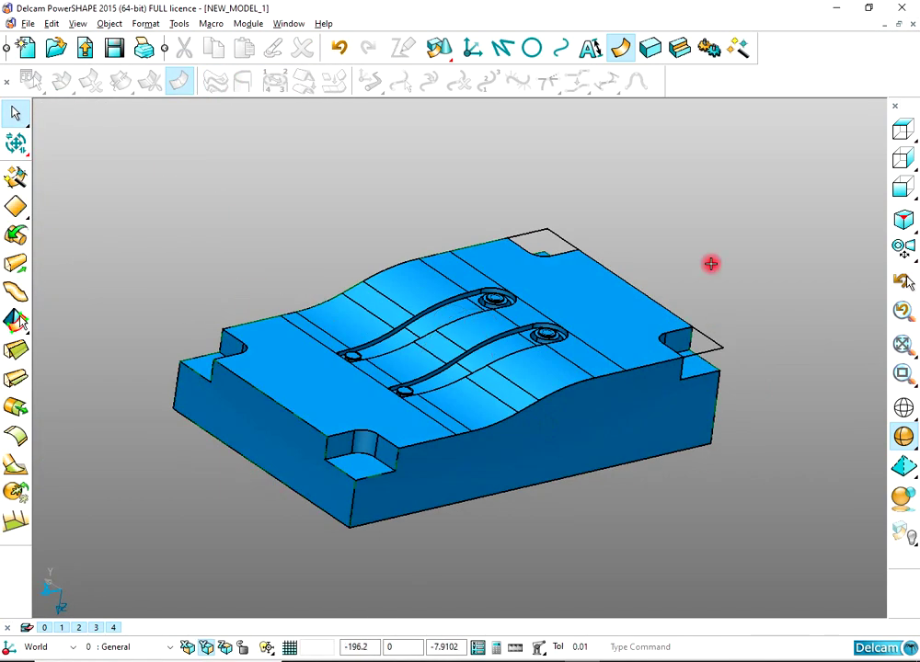
drag(540, 233, 541, 237)
key(Delete)
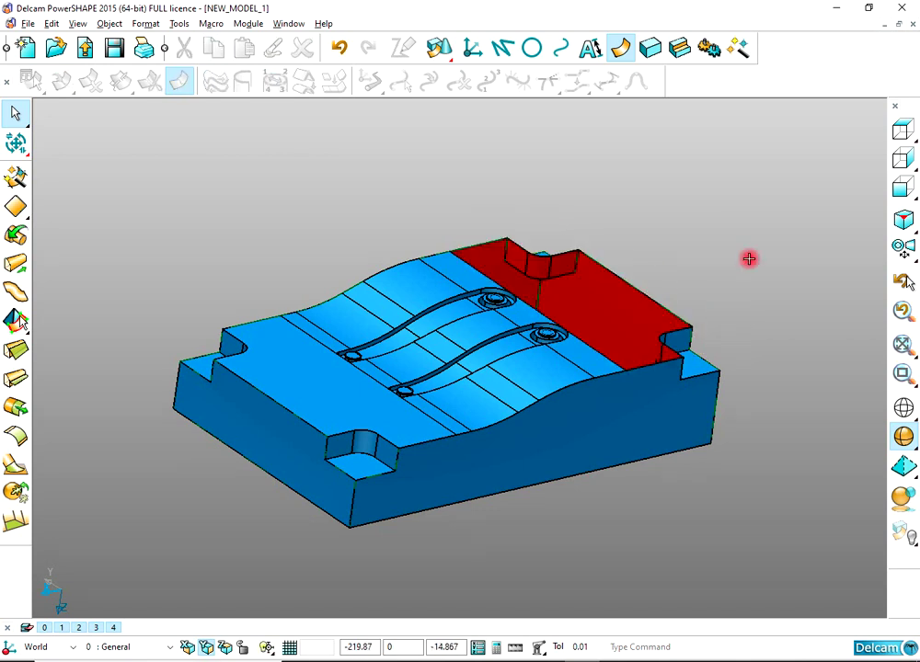
middle_drag(748, 258, 596, 194)
key(ctrl+z)
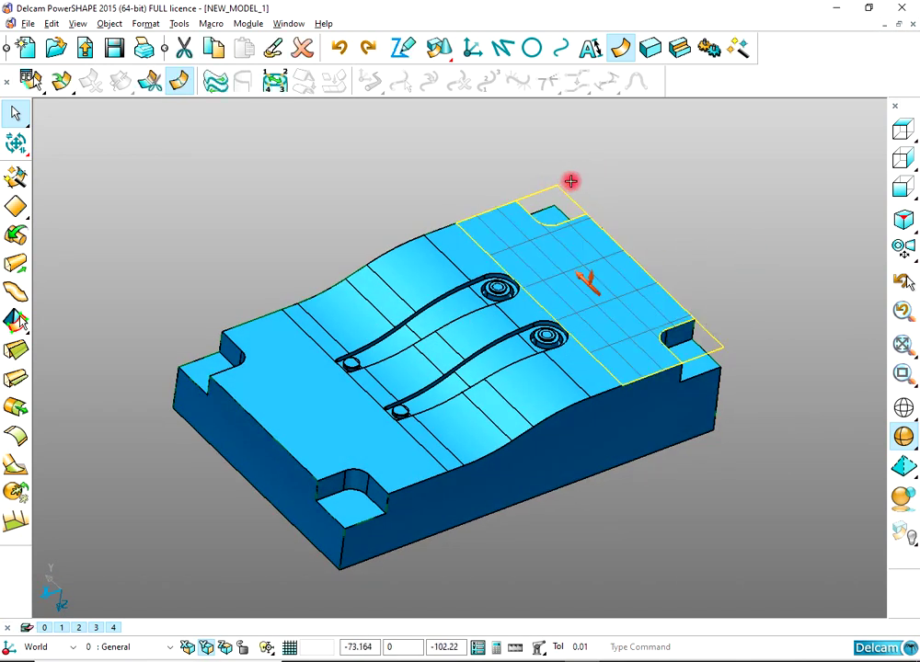
key(Delete)
key(ctrl+z)
click(901, 131)
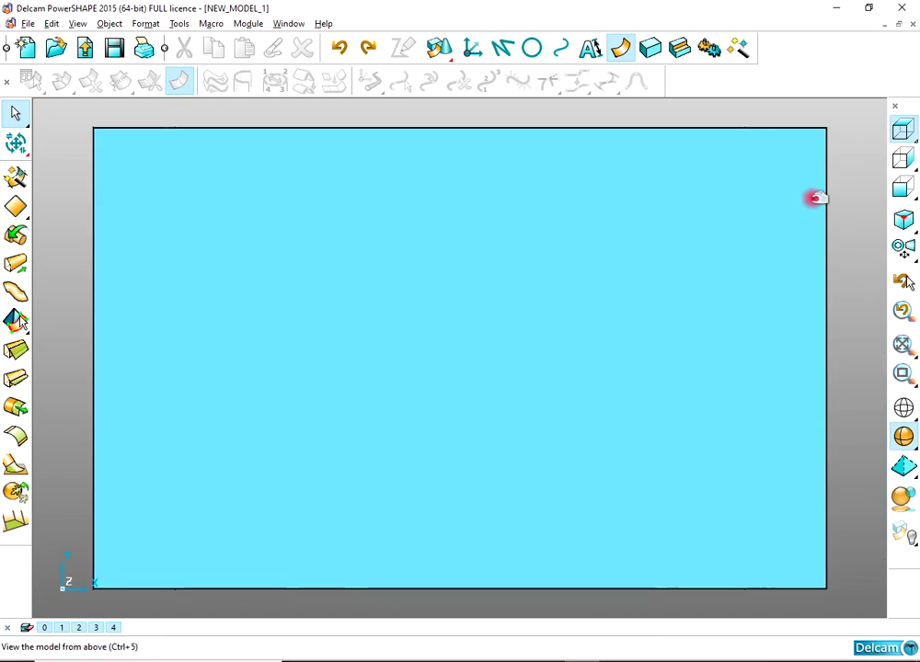
Step: Examine the surface outline overhanging the corner notches from several directions
click(901, 218)
middle_drag(760, 311, 505, 344)
scroll(328, 258, up, 5)
click(327, 271)
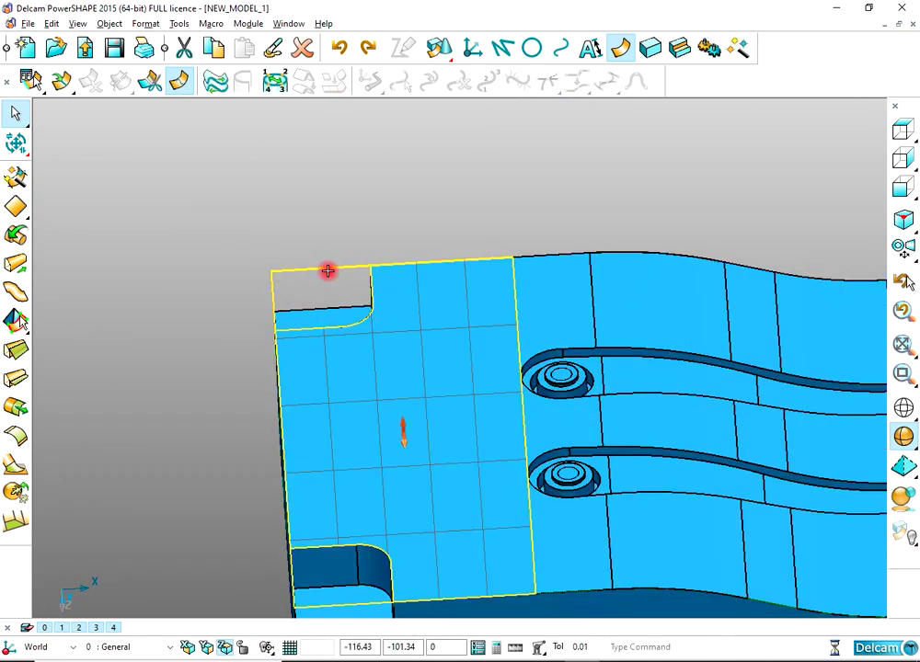
click(335, 235)
middle_drag(335, 238, 329, 275)
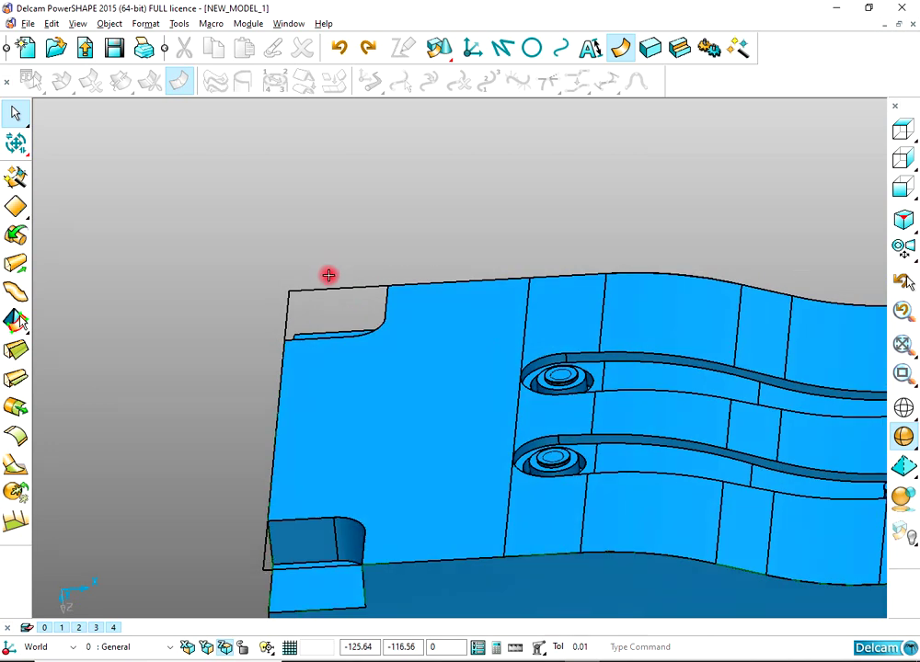
scroll(329, 275, up, 5)
click(905, 131)
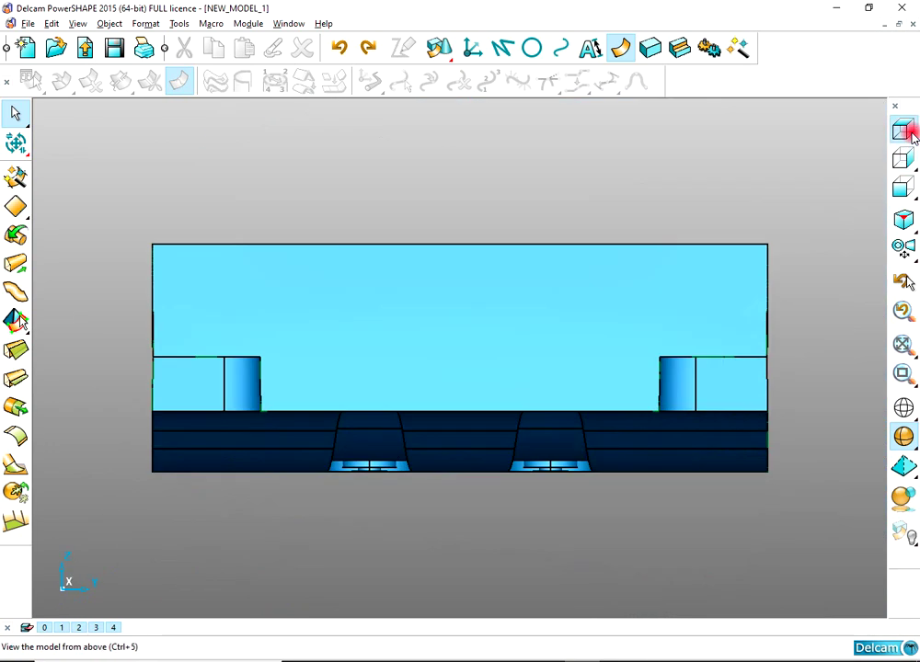
click(870, 129)
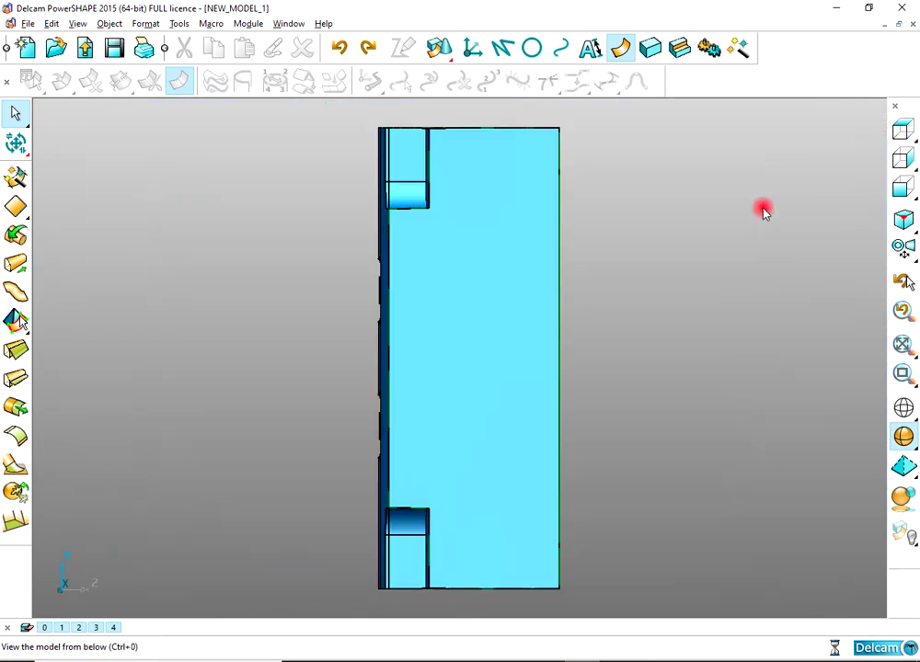
scroll(632, 250, up, 1)
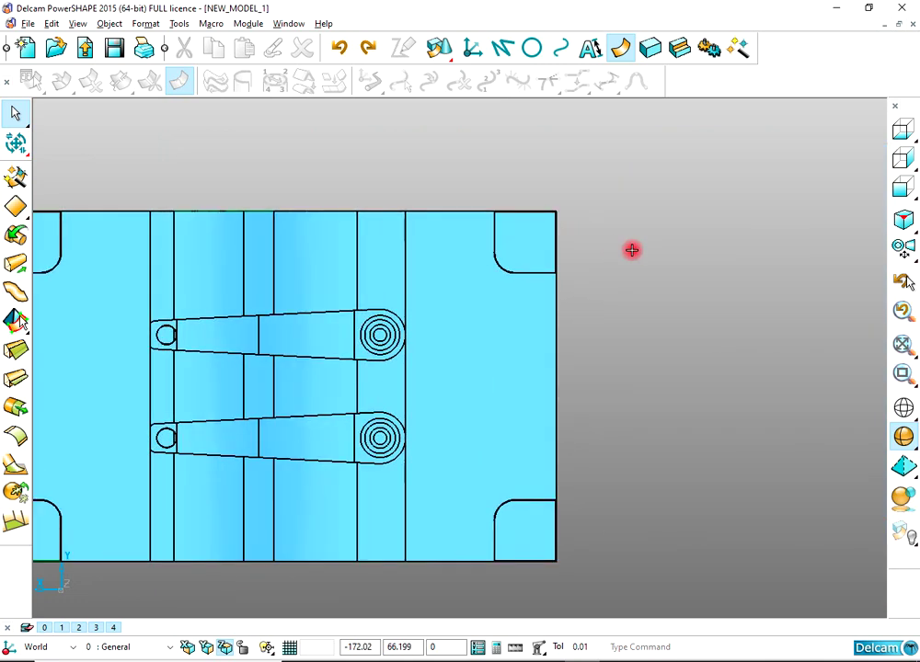
middle_drag(559, 309, 583, 250)
scroll(531, 192, up, 3)
middle_drag(534, 187, 422, 354)
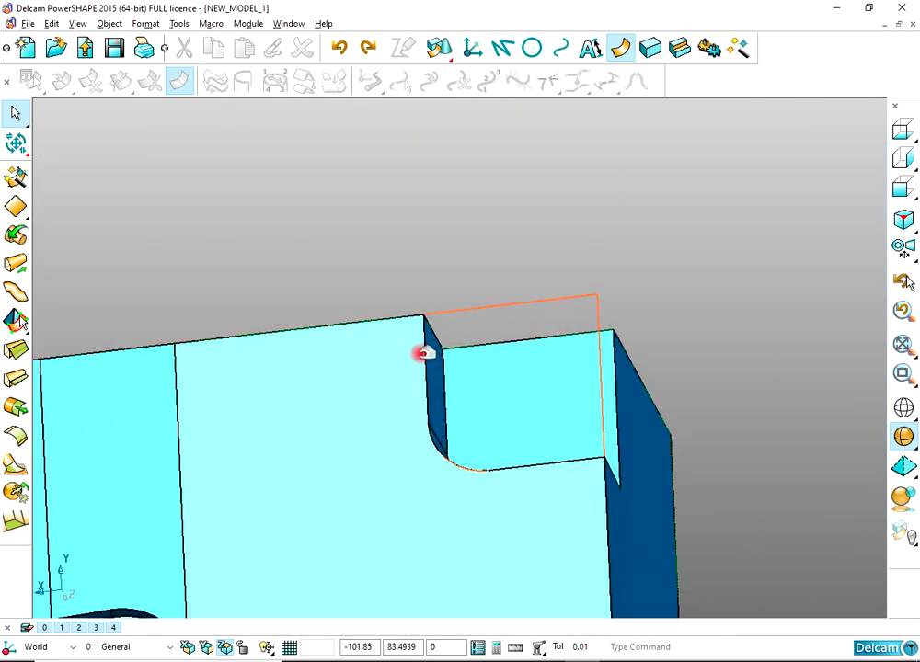
Step: Select the flat surface beside the corner notch and switch its trimming off and back on
click(488, 302)
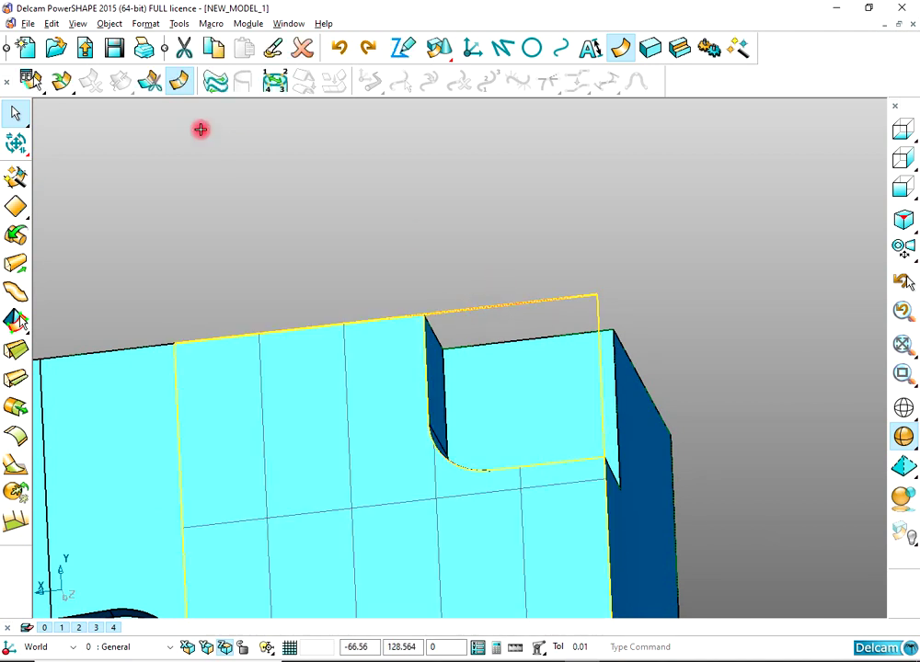
click(187, 88)
click(183, 84)
click(503, 263)
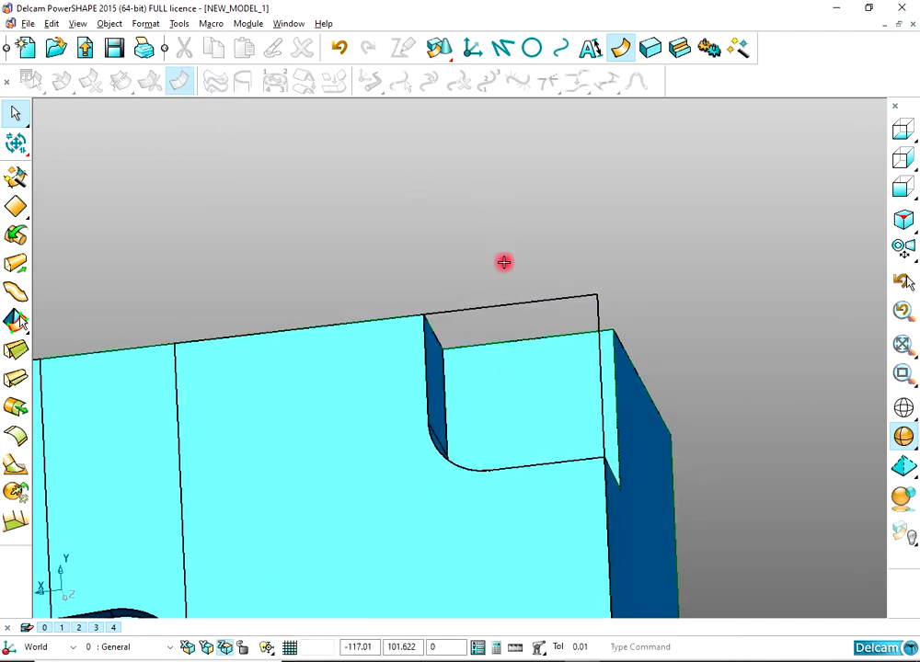
scroll(497, 299, down, 2)
middle_drag(497, 299, 553, 274)
click(909, 131)
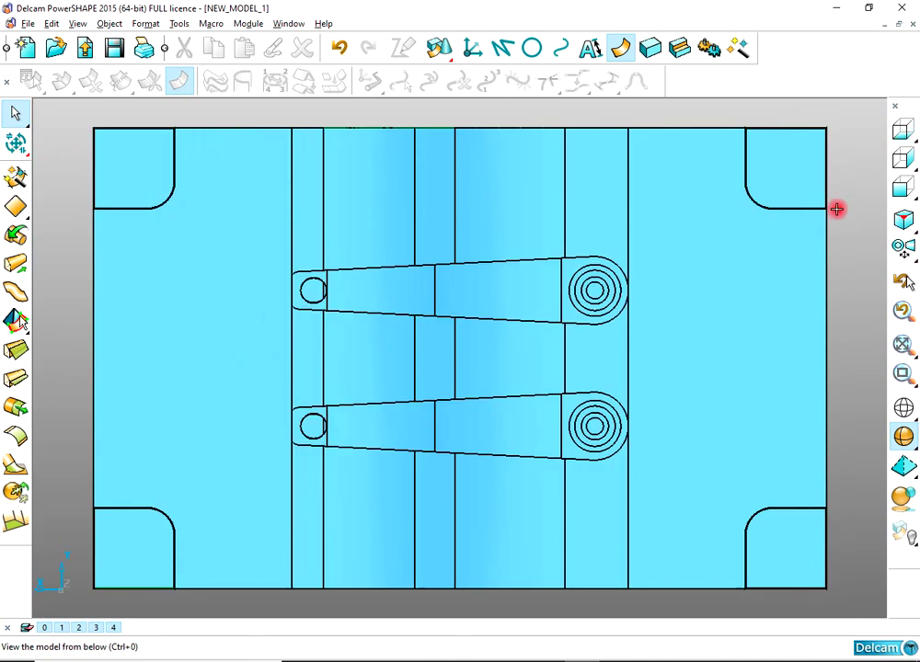
shift+middle_drag(805, 214, 581, 193)
scroll(582, 281, down, 1)
shift+middle_drag(581, 283, 578, 239)
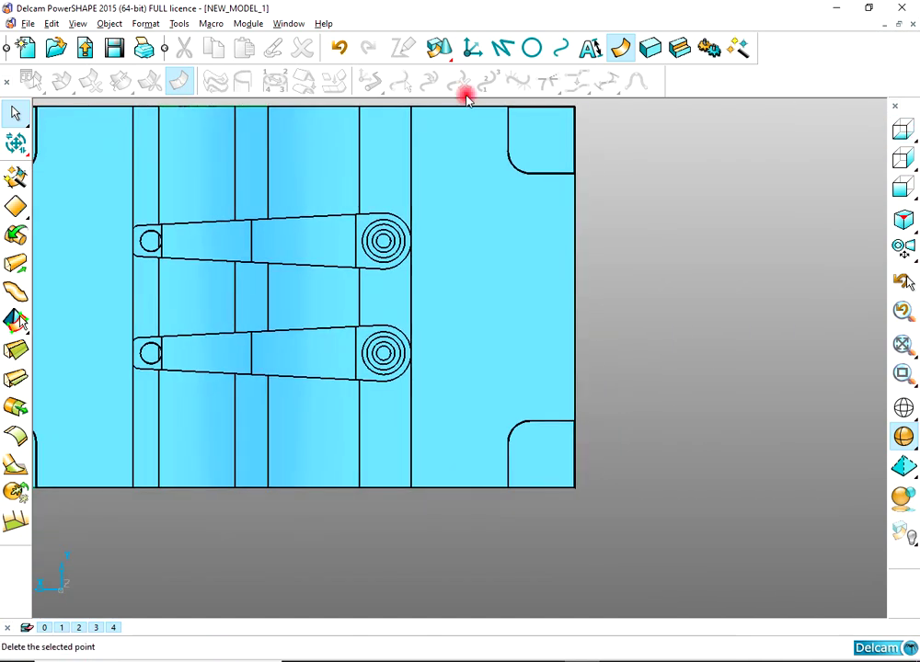
click(503, 48)
scroll(589, 442, up, 5)
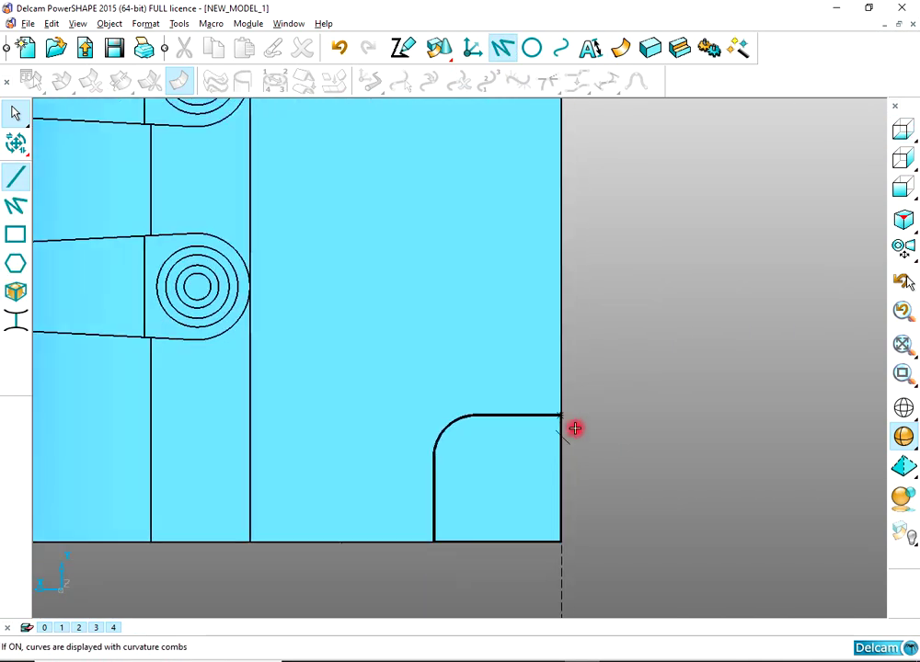
scroll(575, 427, up, 5)
middle_drag(511, 396, 527, 335)
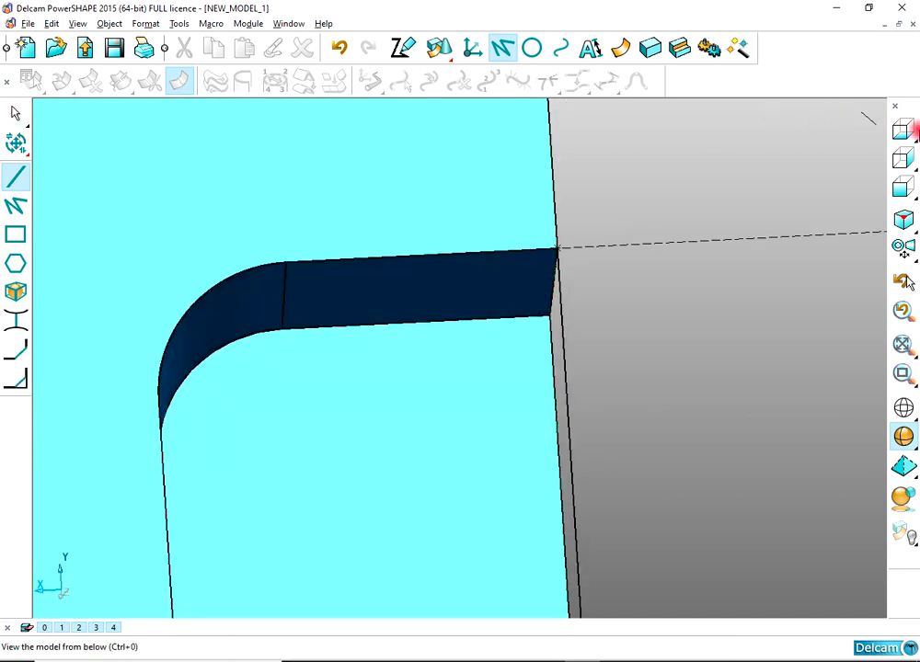
click(902, 132)
scroll(558, 396, up, 6)
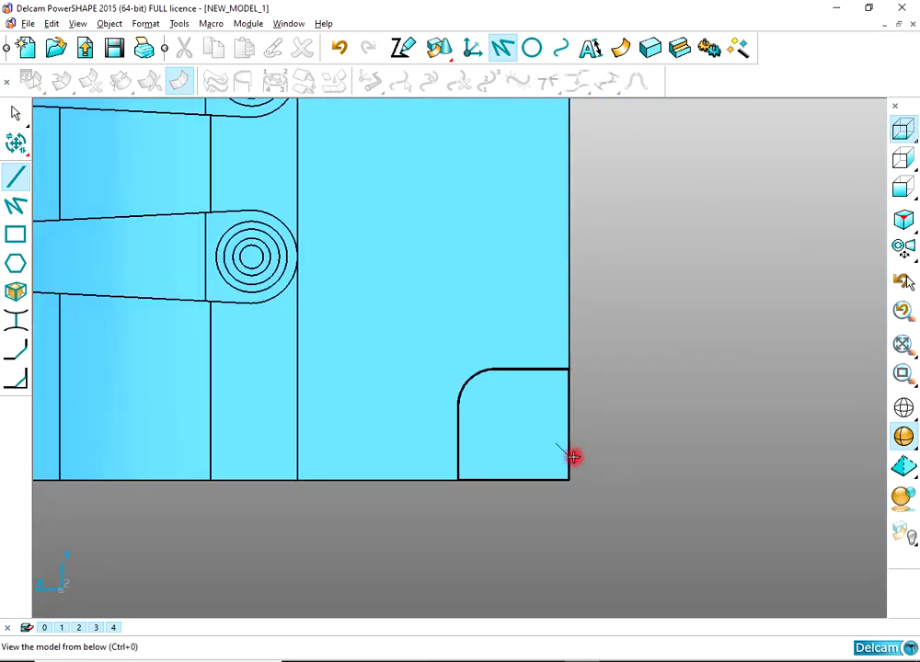
scroll(598, 397, up, 3)
scroll(538, 276, up, 6)
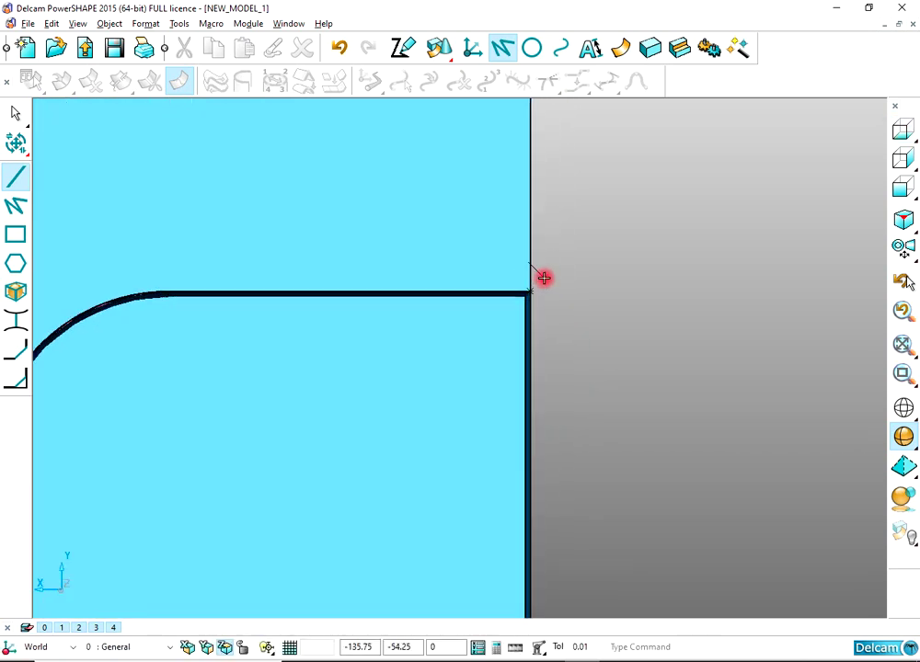
scroll(629, 315, up, 2)
mouse_move(631, 340)
middle_down()
mouse_move(542, 365)
mouse_move(536, 320)
mouse_move(595, 339)
mouse_move(823, 272)
mouse_move(613, 304)
middle_up()
scroll(668, 286, down, 8)
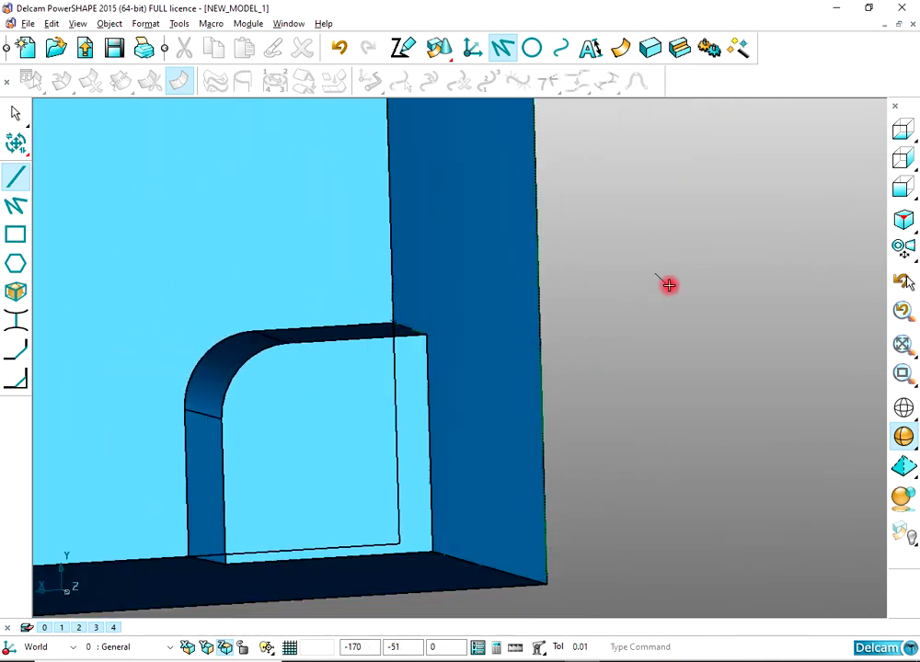
scroll(661, 296, down, 1)
right_click(602, 275)
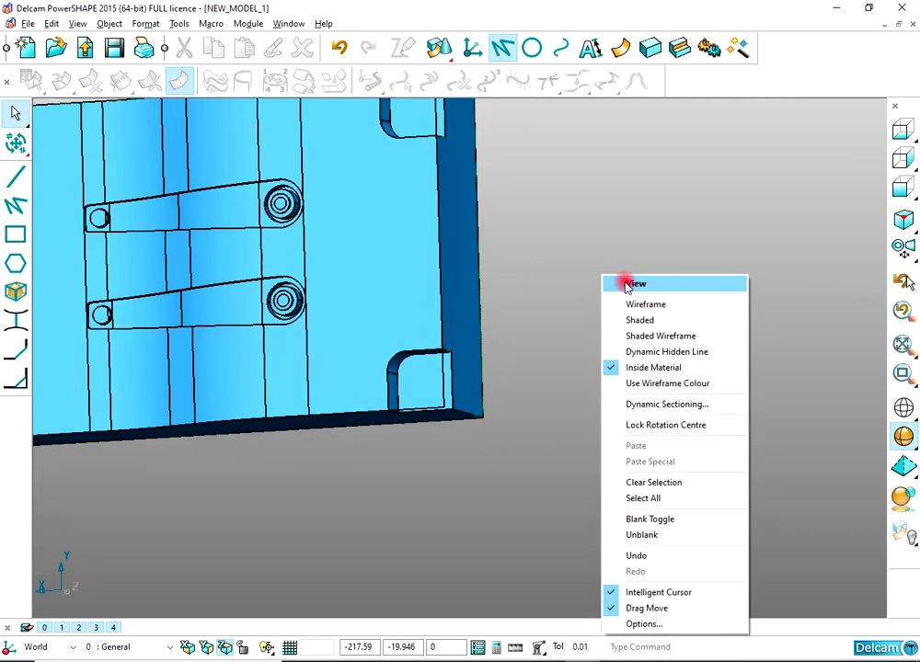
click(627, 285)
Step: Bring back the hidden grey mating block and isolate it to inspect its corner bosses and grooves
middle_drag(375, 399, 517, 445)
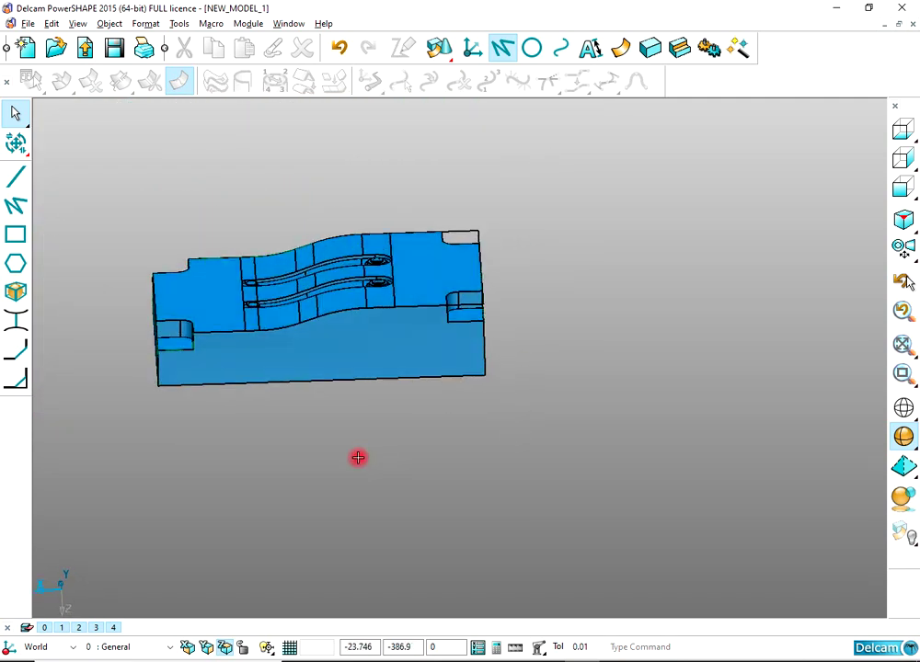
middle_drag(358, 457, 579, 354)
click(903, 219)
key(ctrl+l)
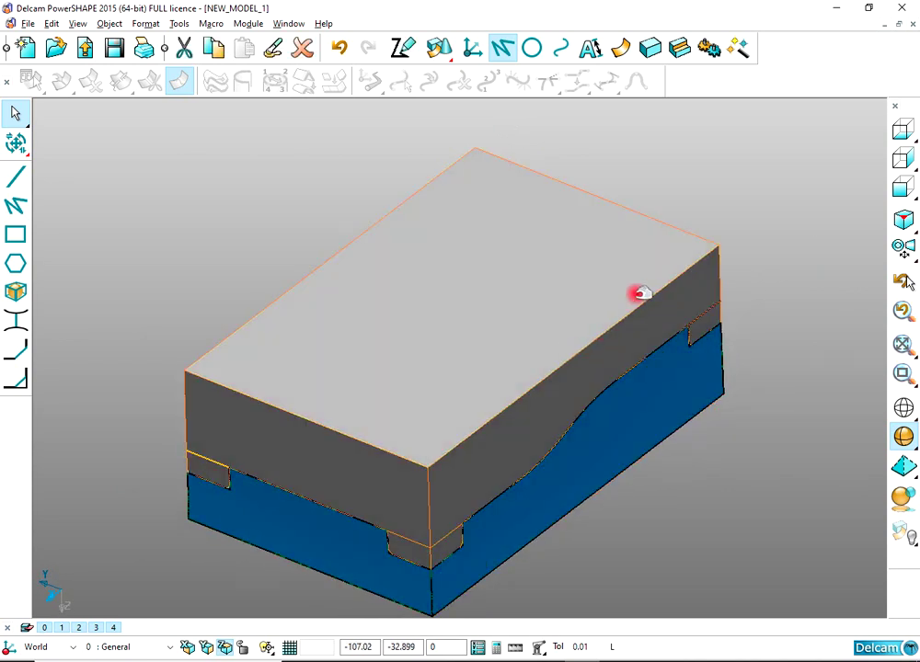
click(583, 361)
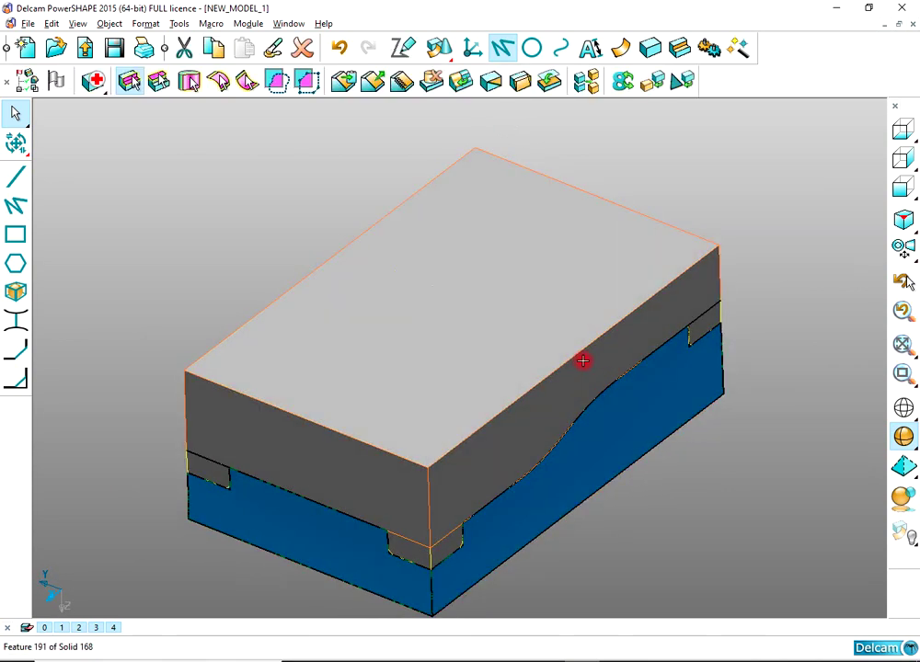
key(ctrl+k)
middle_drag(583, 361, 545, 416)
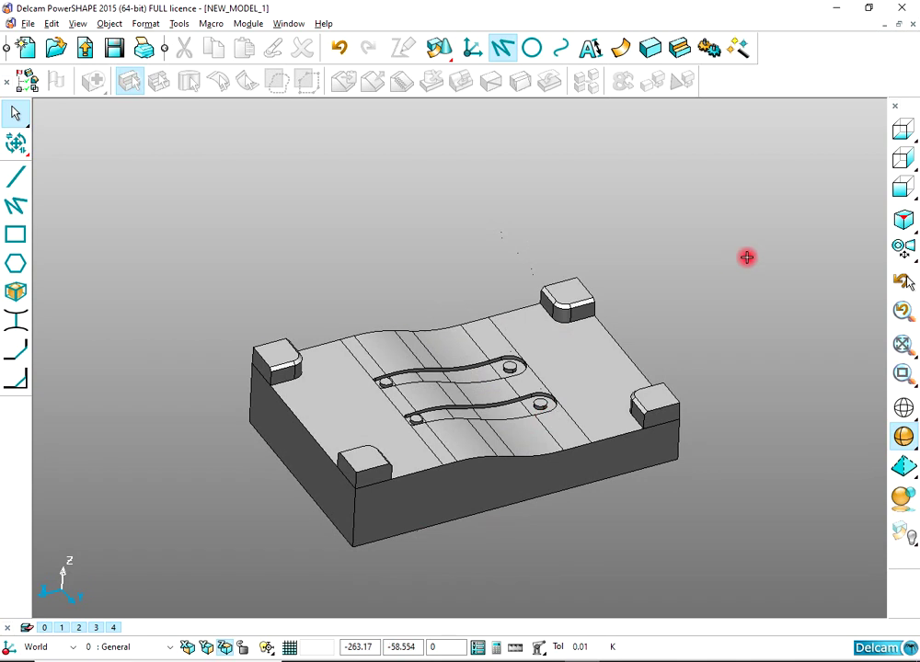
Step: Show both blocks together and check from the front how the grey block's corner bosses fit the notches
key(ctrl+l)
middle_drag(745, 257, 745, 294)
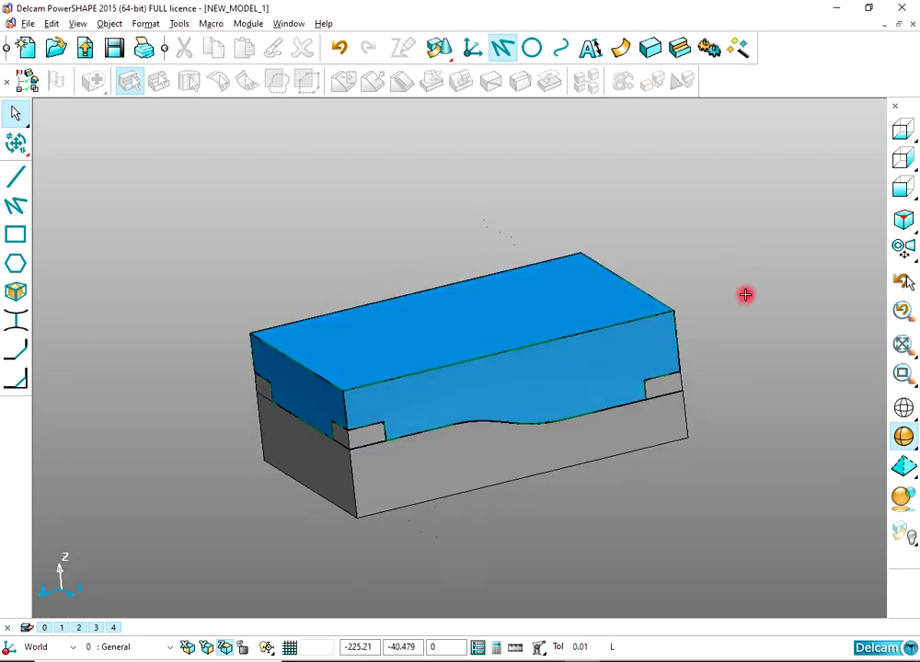
click(904, 190)
scroll(786, 302, up, 8)
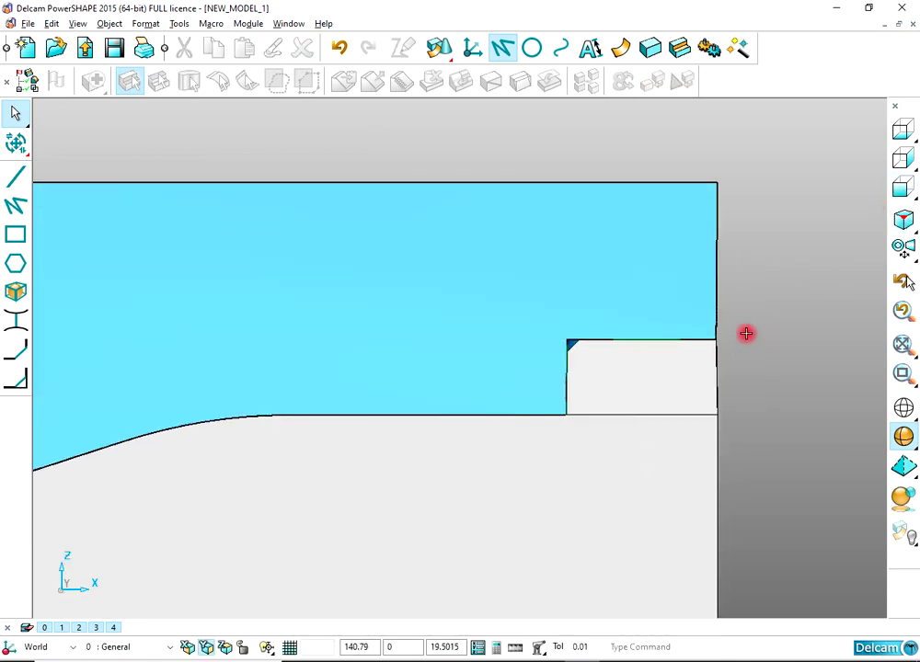
scroll(709, 288, up, 3)
scroll(708, 287, down, 8)
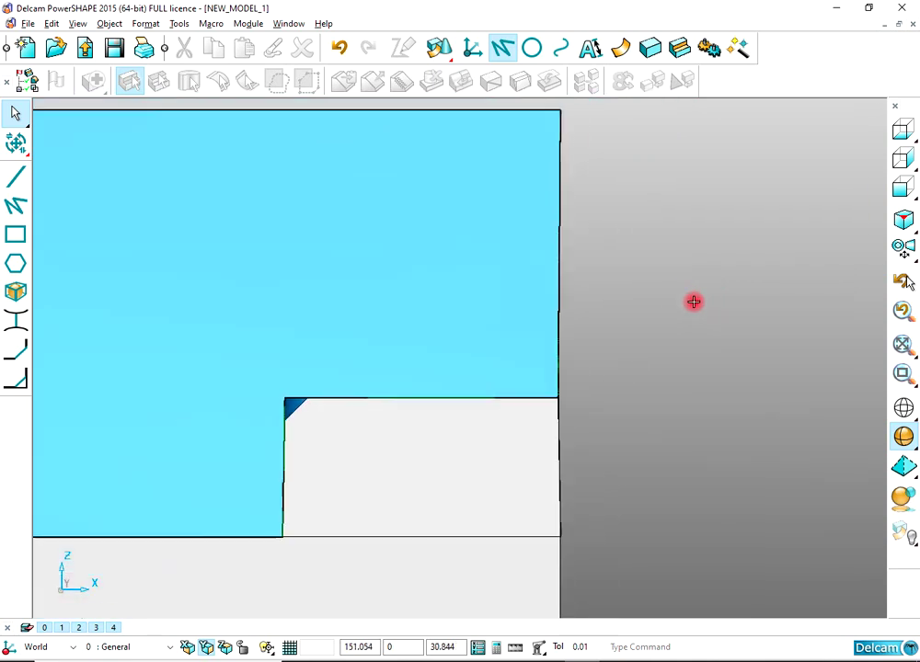
Step: Remove the grey mating block from view, leaving only the notched block displayed
middle_drag(664, 344, 483, 345)
click(483, 344)
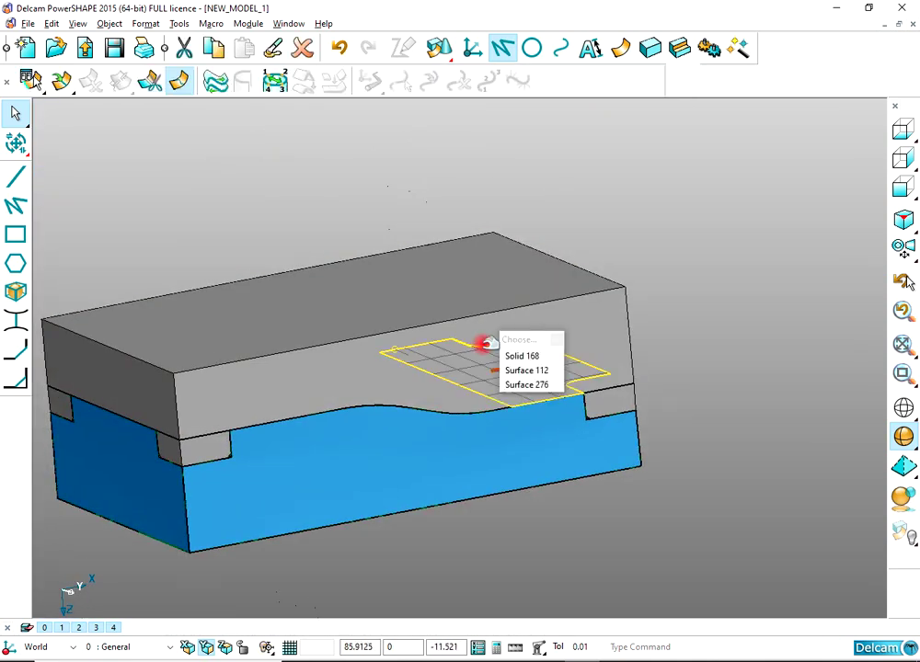
click(709, 244)
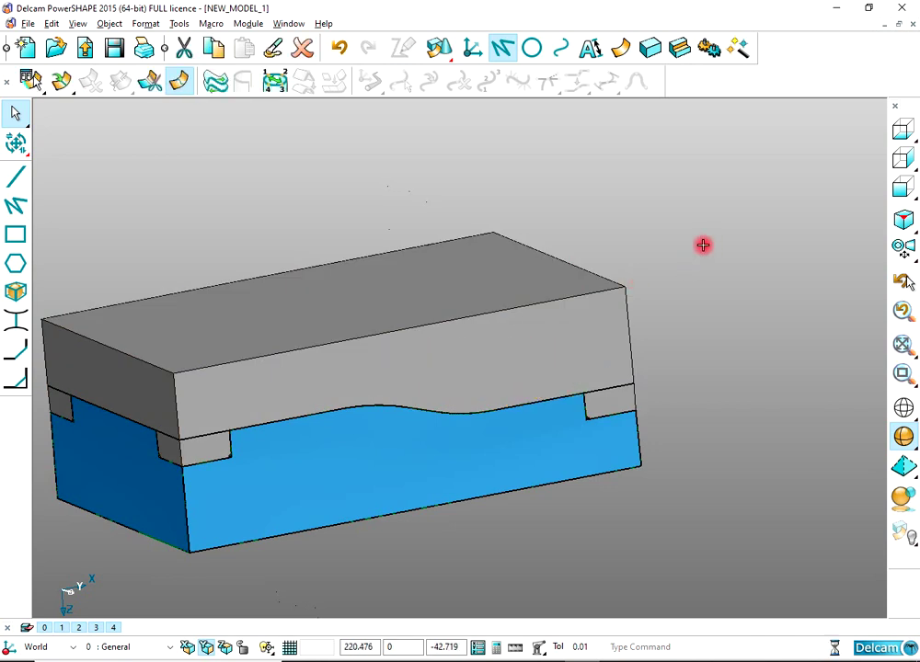
click(423, 365)
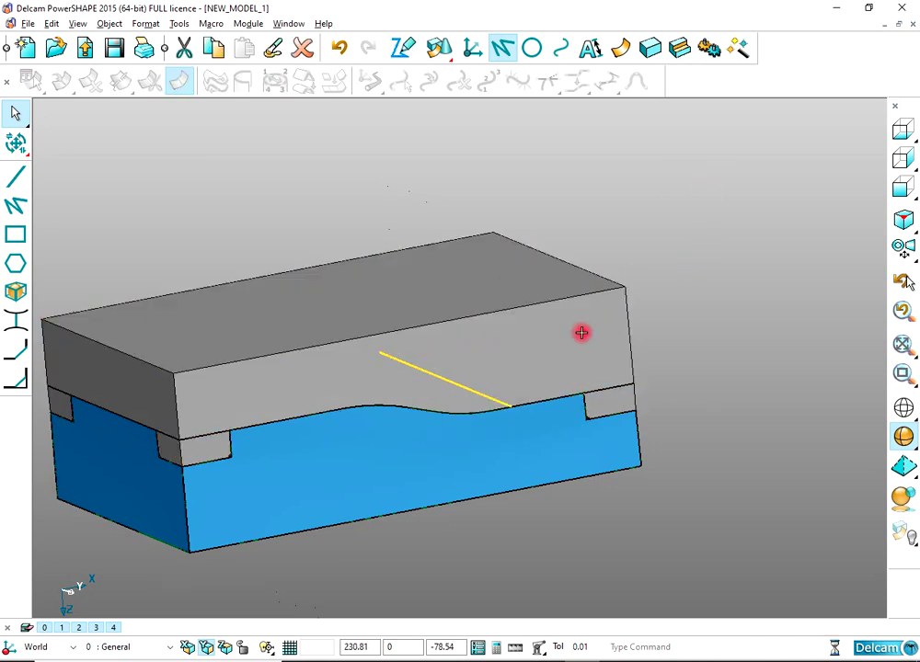
middle_drag(582, 332, 465, 280)
click(481, 274)
key(Delete)
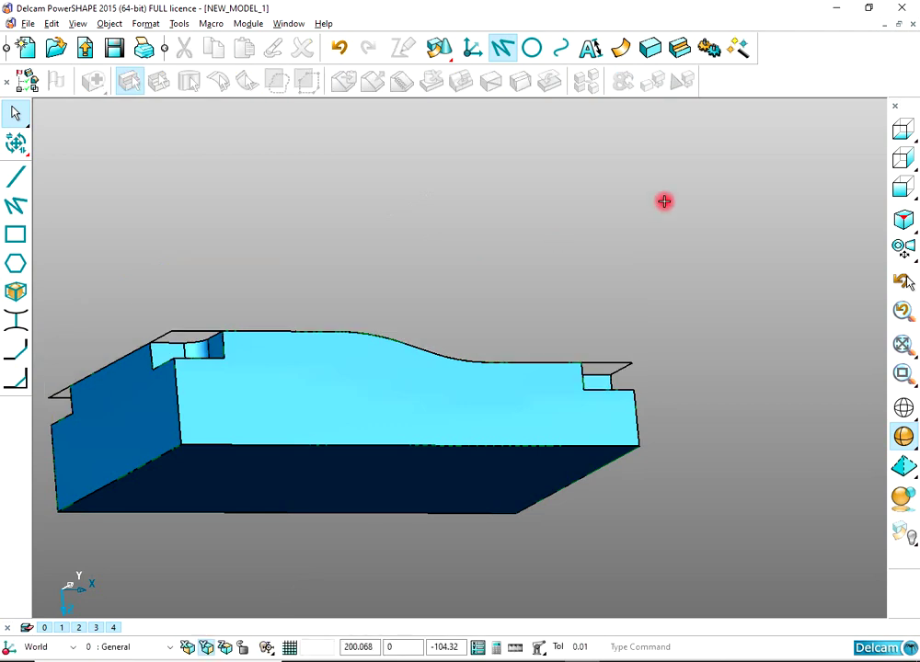
Step: Draw a line from the end of one notch's corner arc along its straight edge, extending past the block's end wall
click(904, 282)
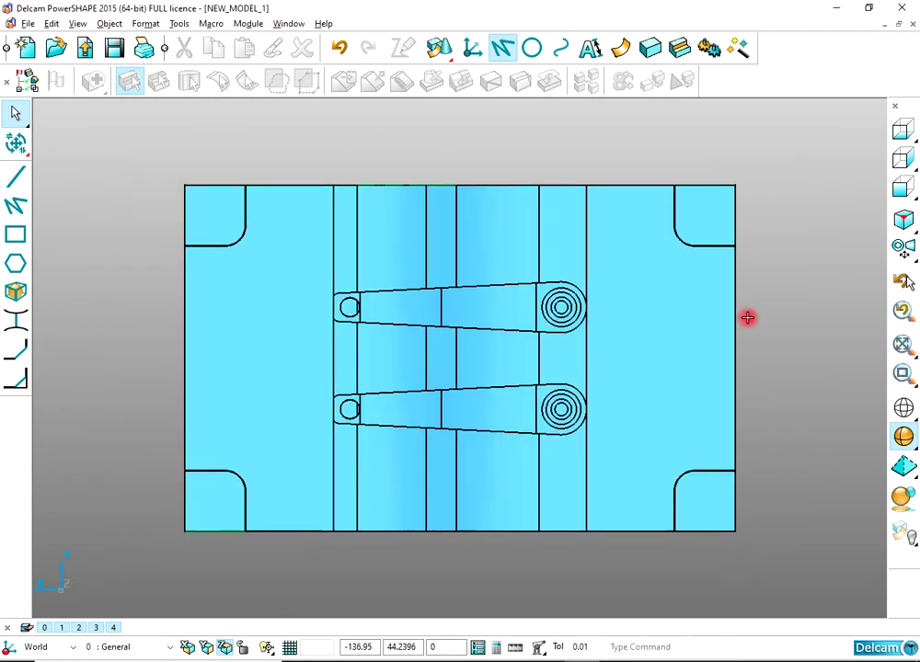
middle_drag(747, 317, 448, 257)
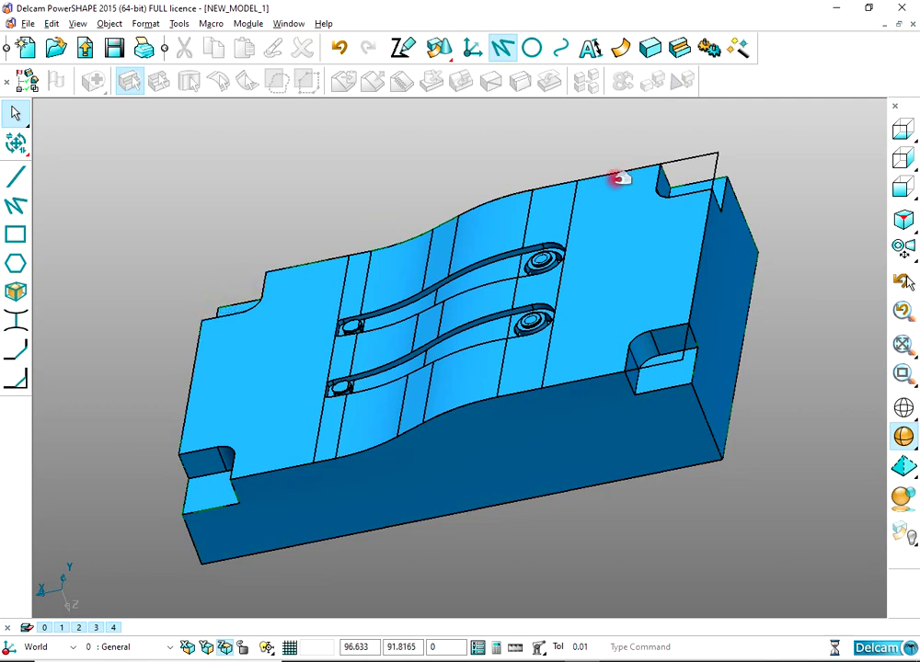
middle_drag(664, 308, 713, 344)
scroll(715, 344, up, 3)
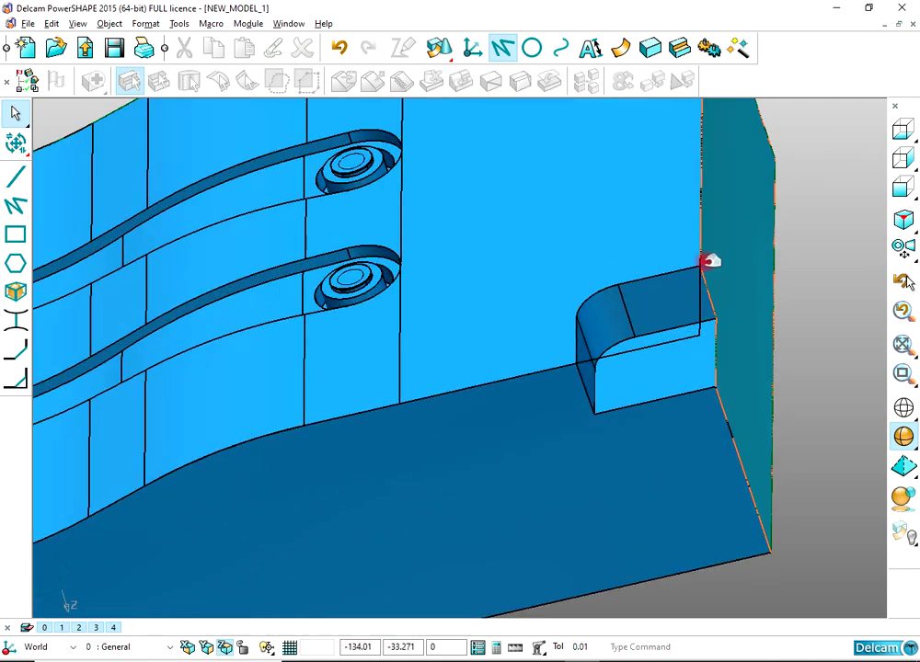
scroll(704, 263, up, 1)
click(15, 177)
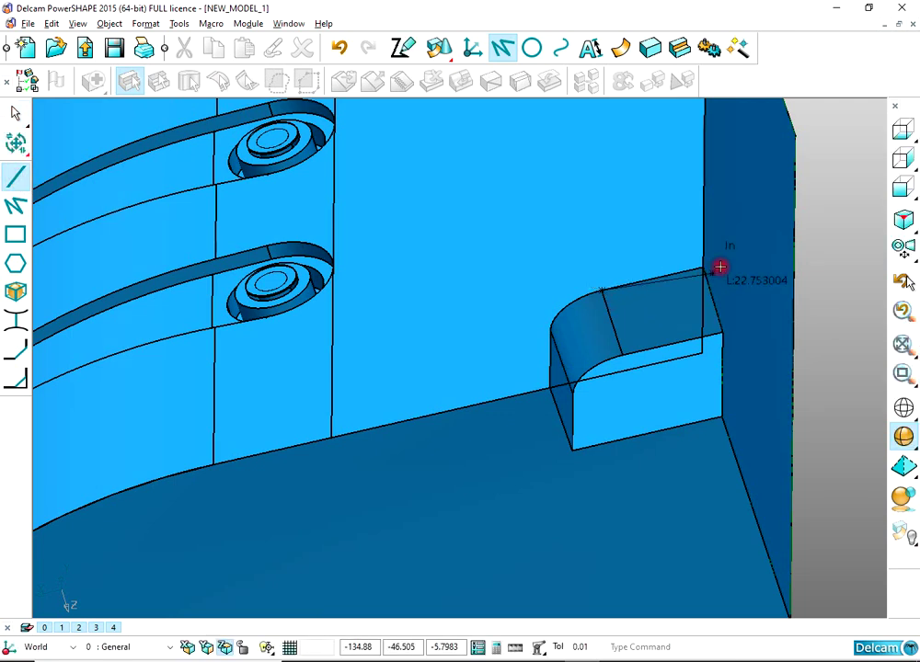
click(836, 240)
right_click(836, 168)
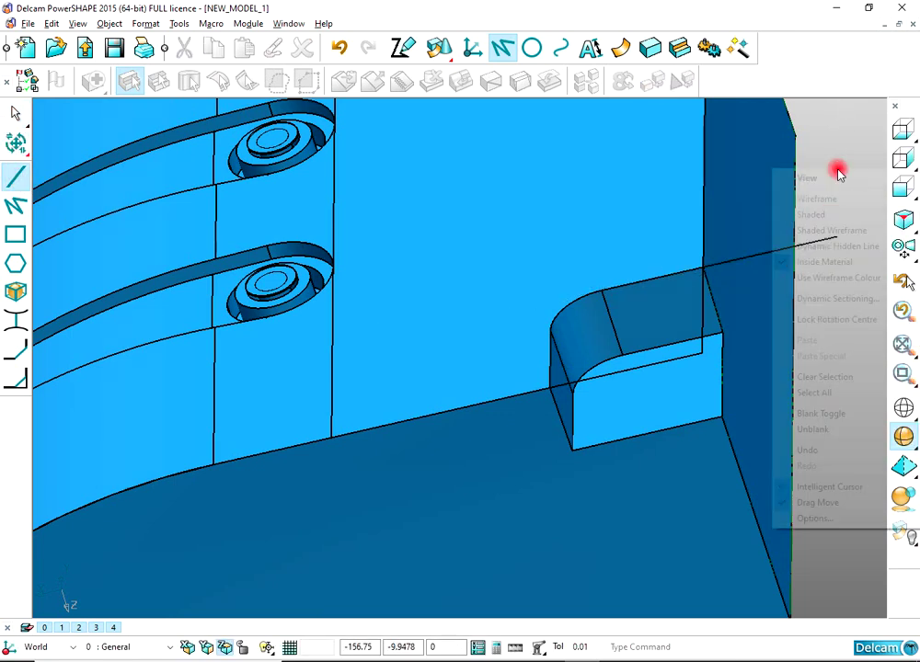
click(838, 175)
Step: Draw a line from the notch arc's other end past the block's long side wall and pick the joined lines and arc as one curve
shift+middle_drag(688, 278, 694, 207)
scroll(693, 207, down, 3)
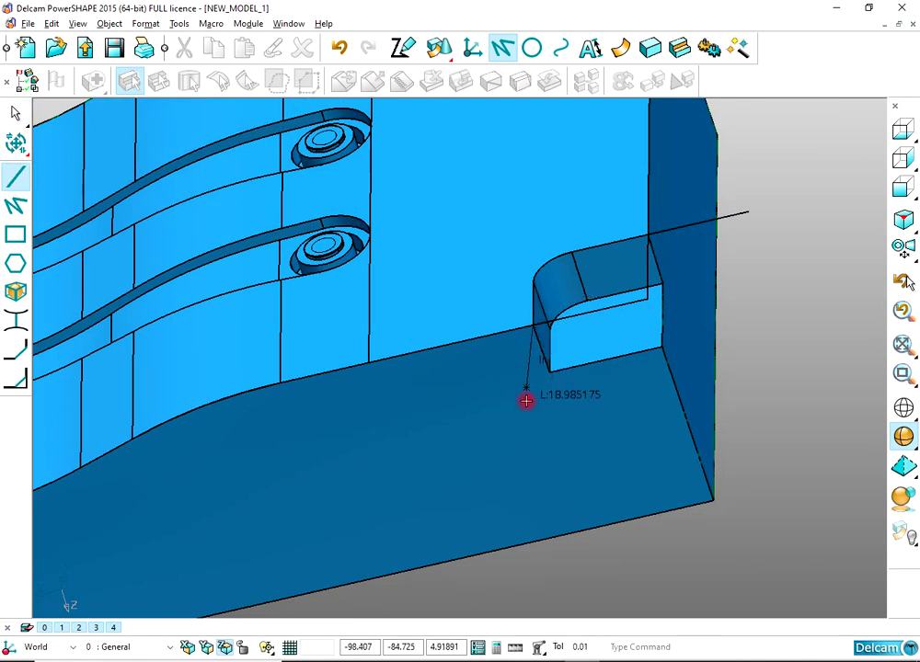
click(903, 130)
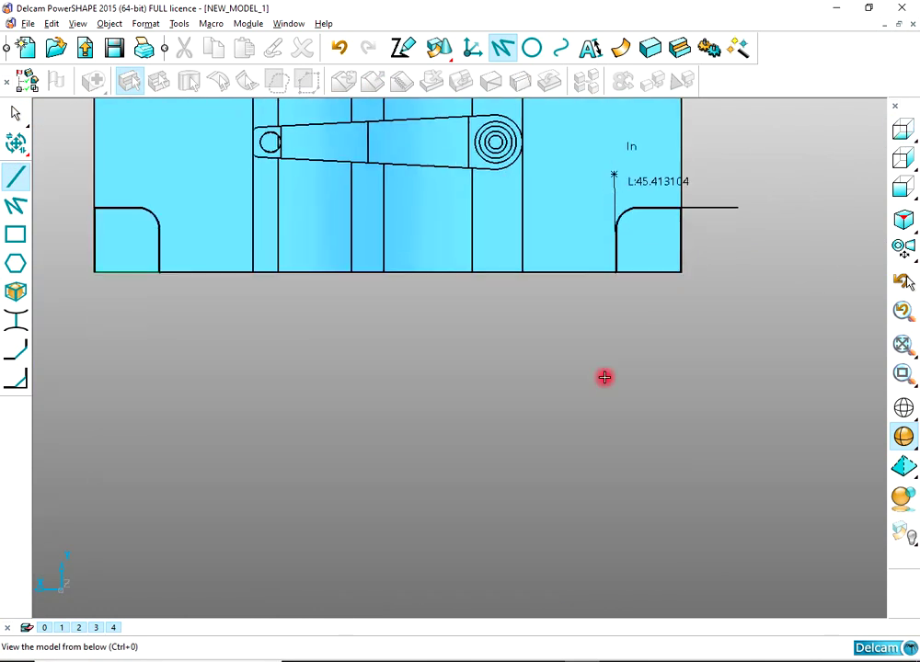
middle_drag(603, 412, 430, 300)
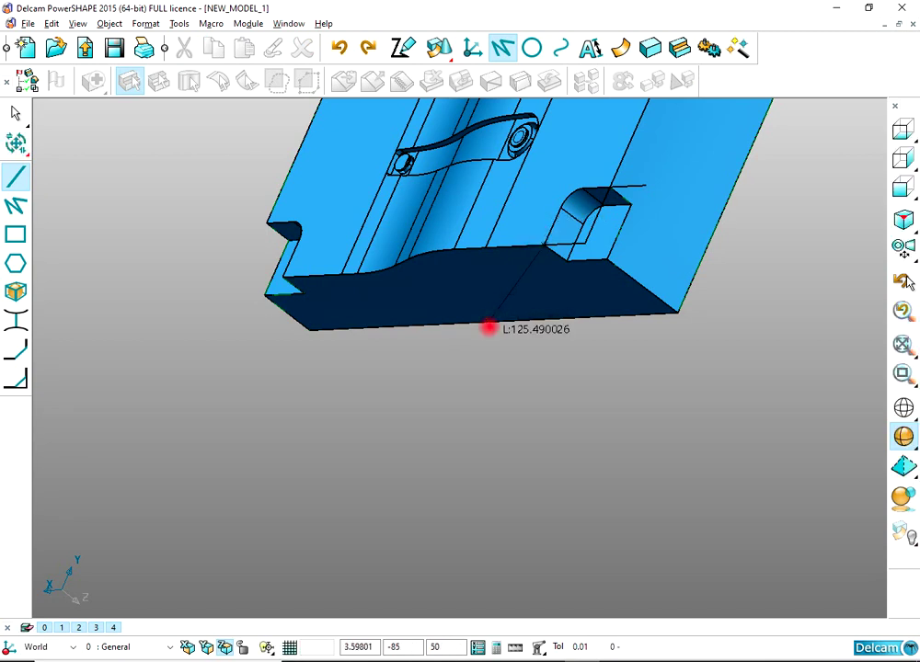
right_click(775, 276)
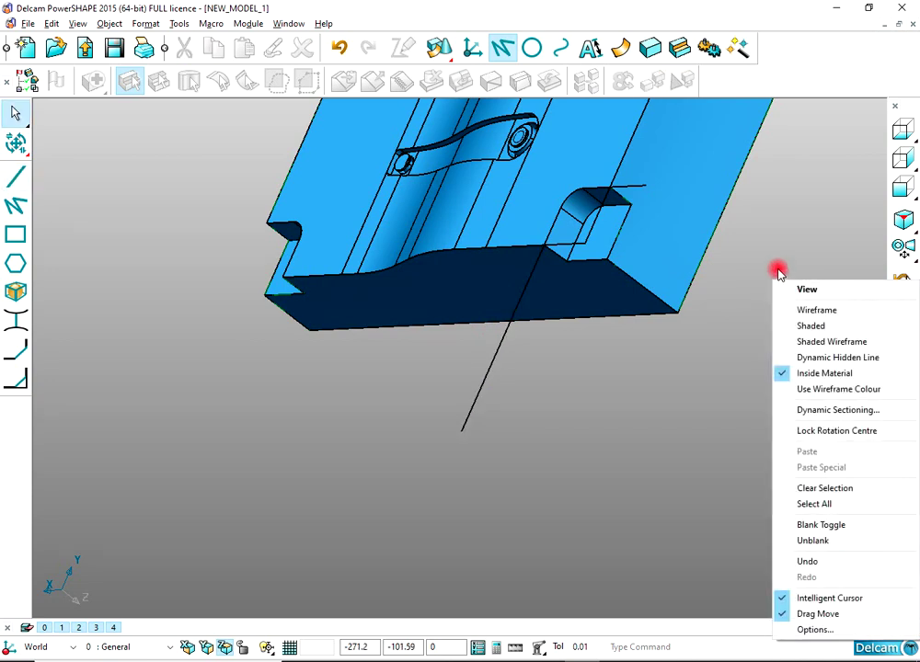
click(787, 287)
scroll(634, 198, up, 2)
click(647, 182)
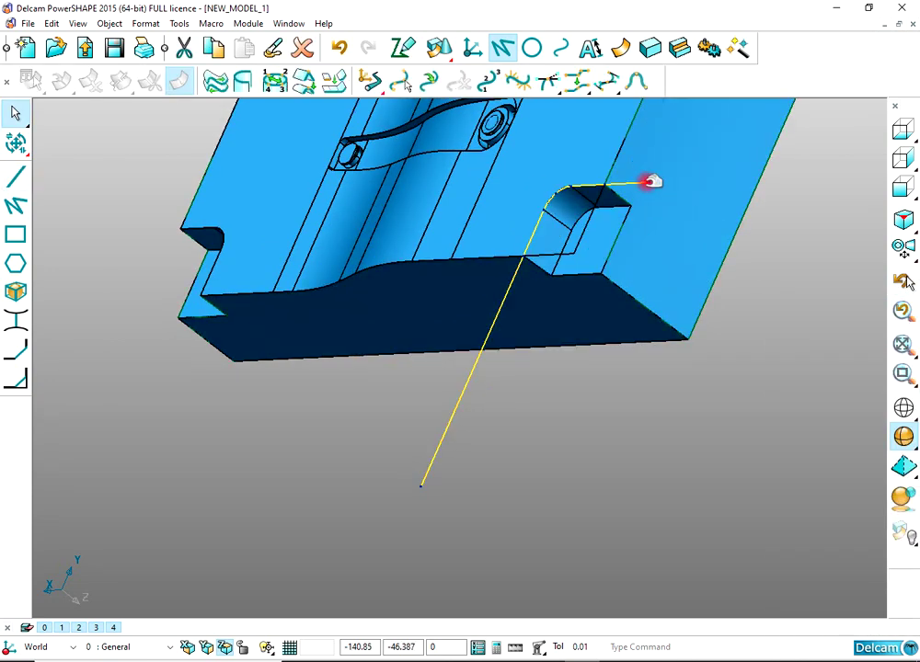
Step: Try to limit the flat end surface around the notch with the curve running through its corner arc
click(893, 133)
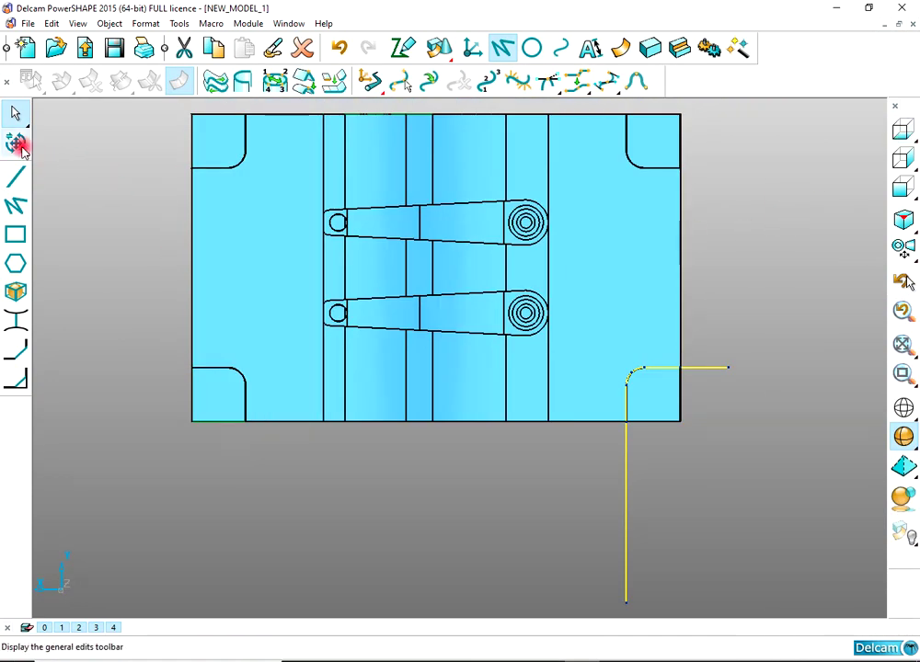
click(16, 142)
click(20, 228)
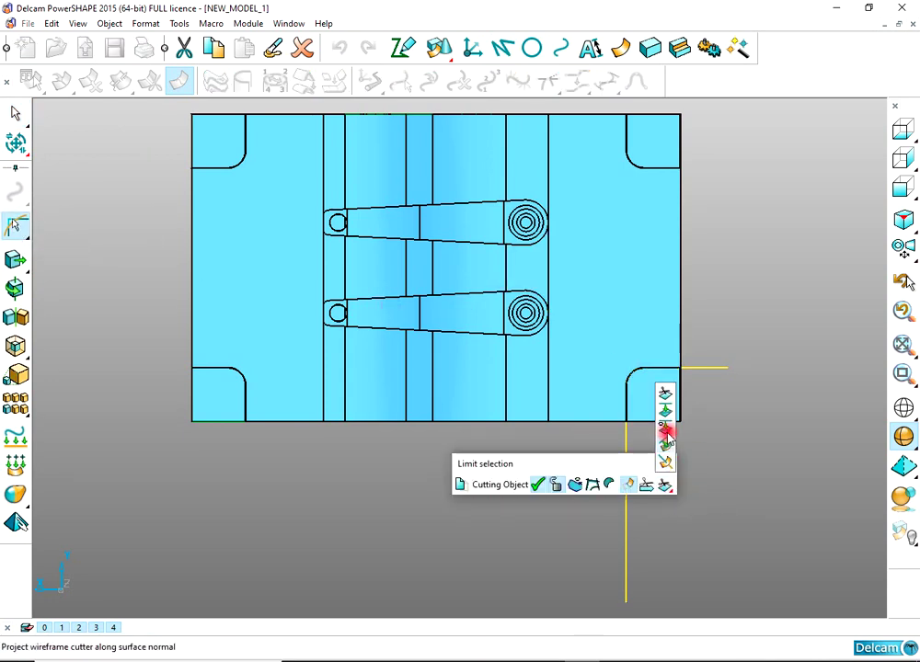
click(667, 433)
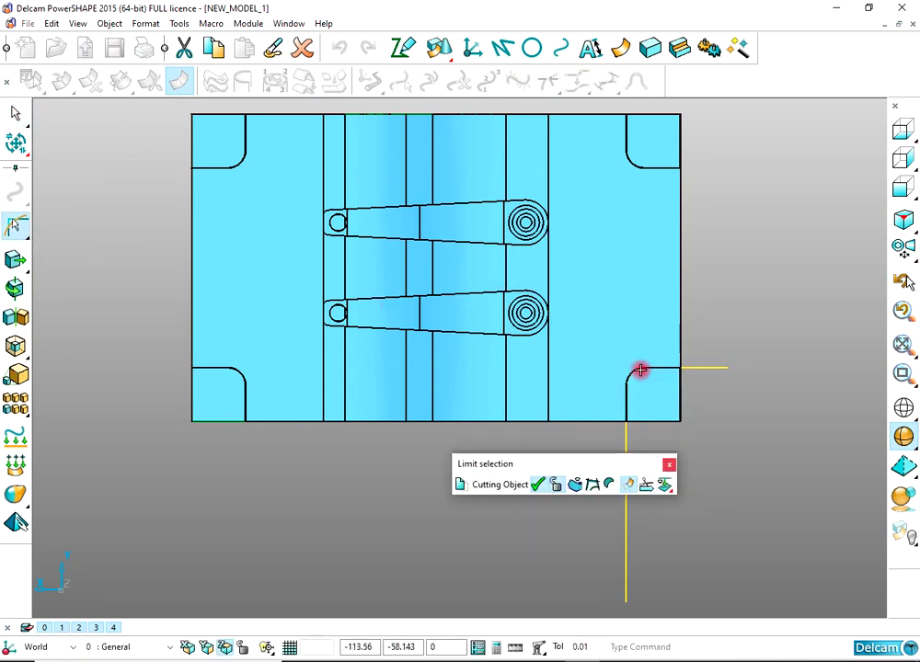
scroll(640, 371, up, 2)
click(668, 467)
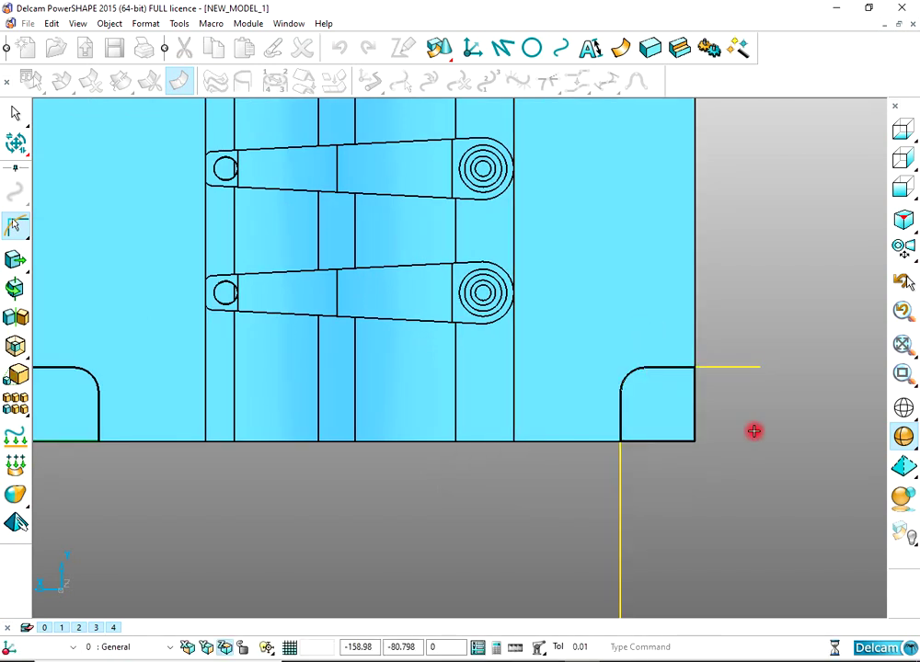
middle_drag(753, 335, 592, 252)
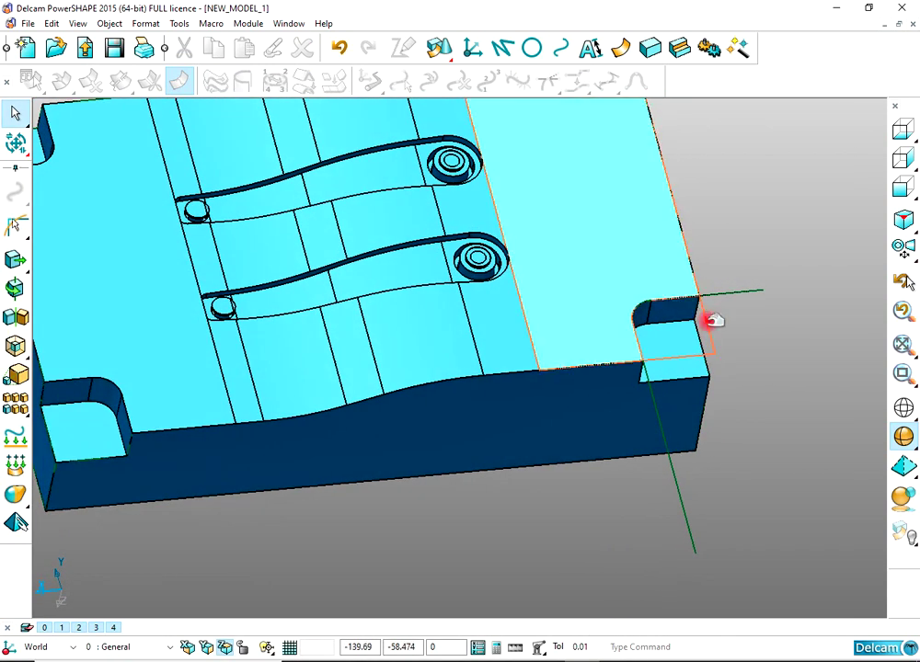
Step: Limit the flat end surface with the notch curve projected along the view normal, removing the part overhanging the notch
click(708, 320)
click(906, 129)
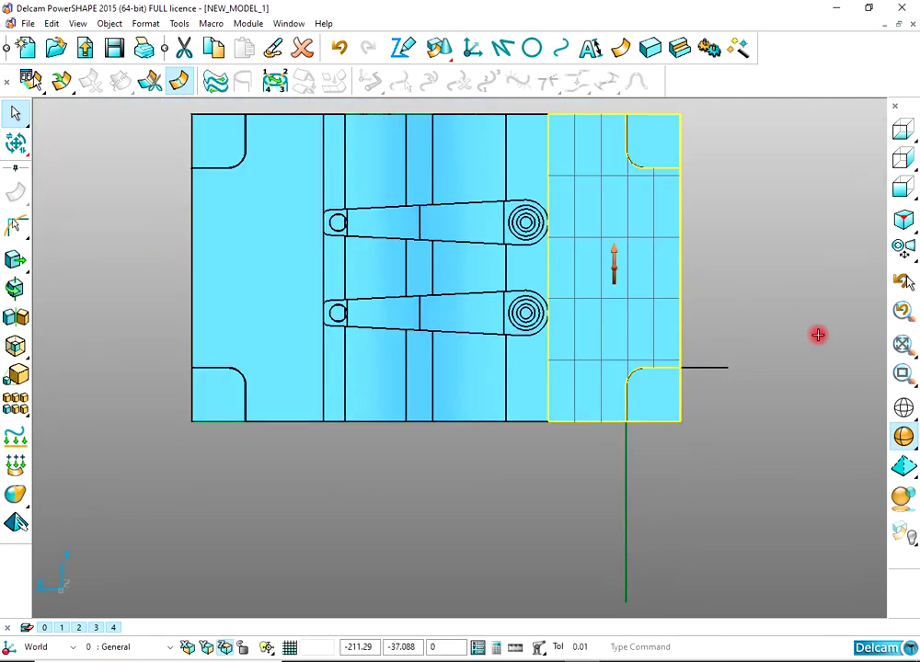
click(18, 227)
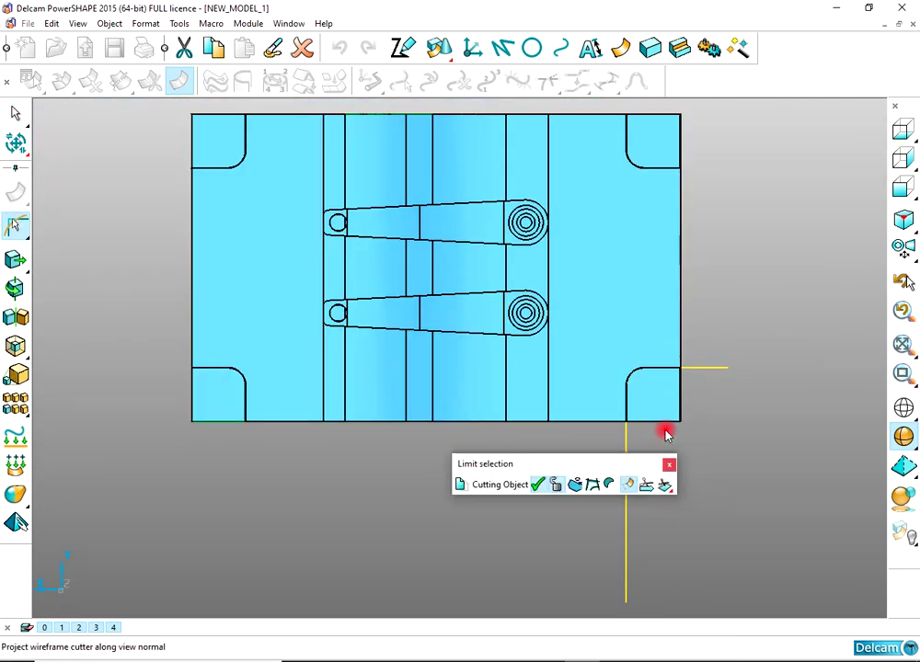
click(628, 345)
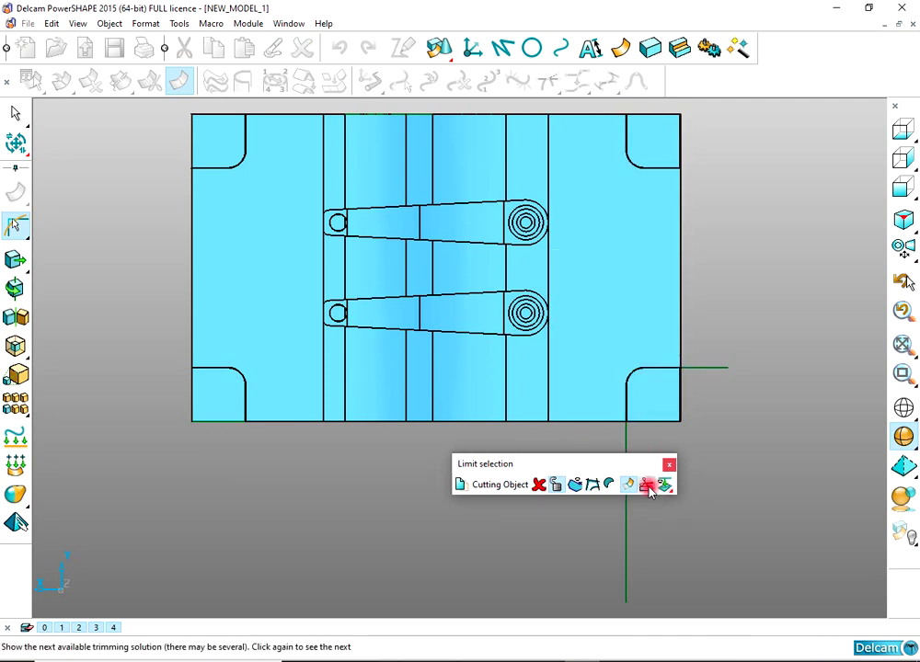
middle_drag(626, 386, 665, 375)
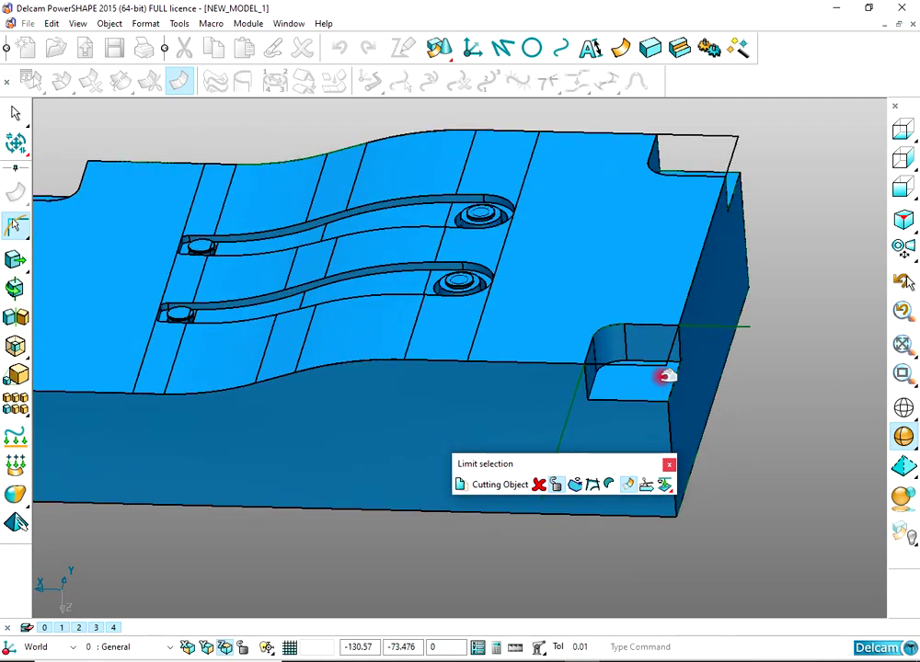
click(712, 343)
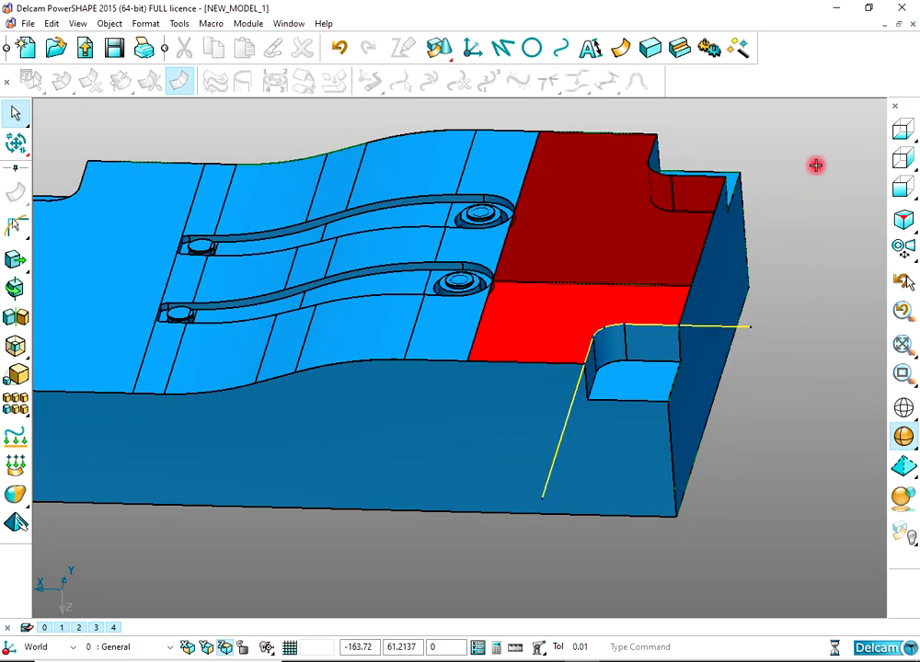
Step: Trace a closed composite curve around the red end faces, following both notches, and create a surface from it
middle_drag(752, 237, 451, 248)
click(560, 54)
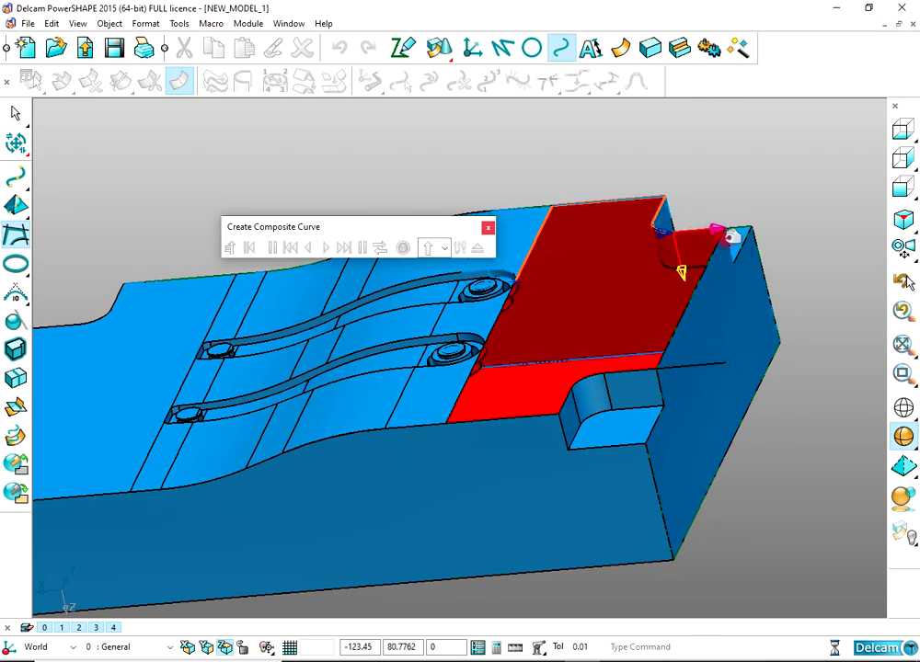
click(585, 394)
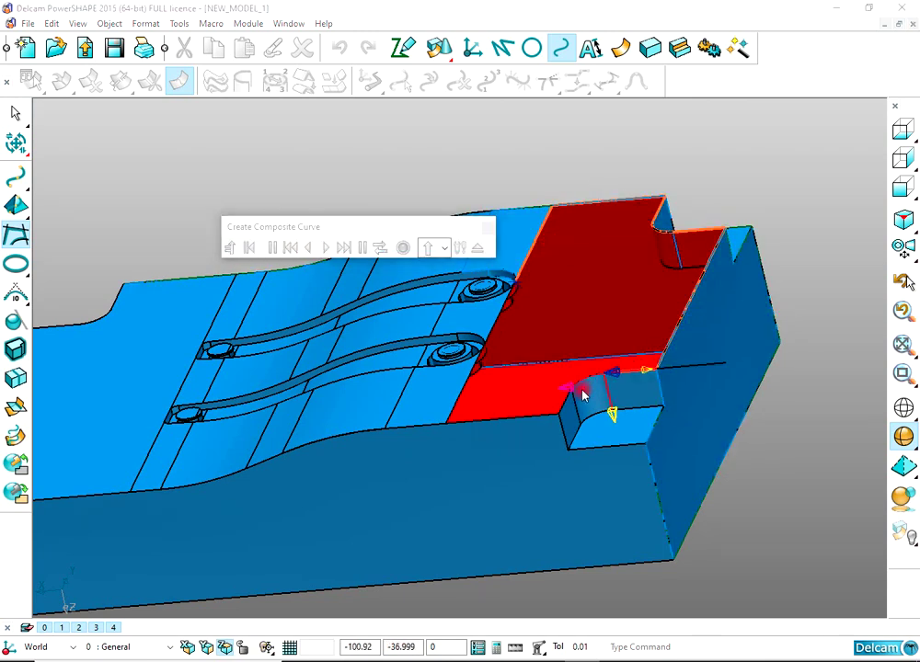
click(499, 370)
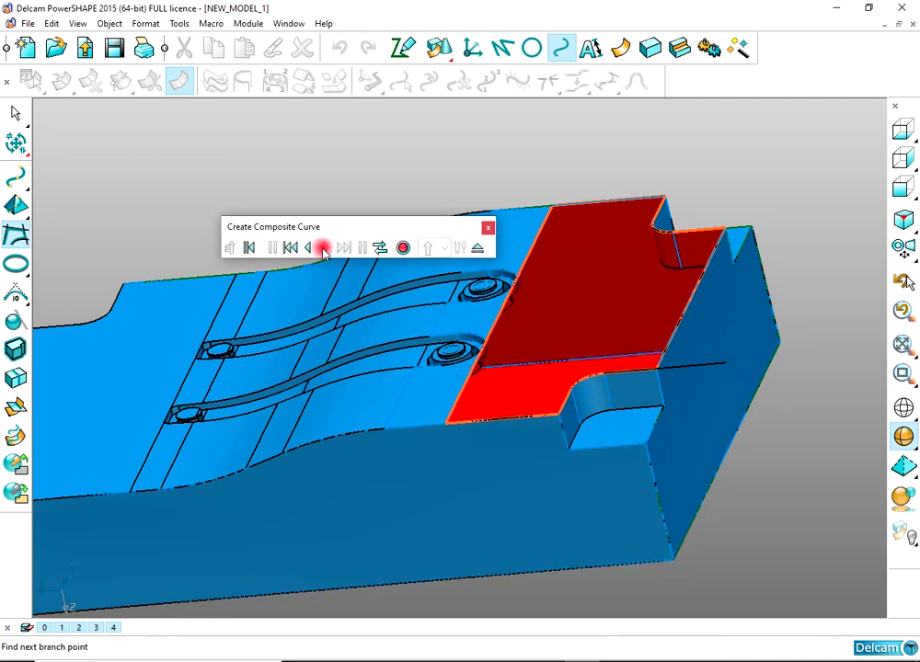
click(478, 247)
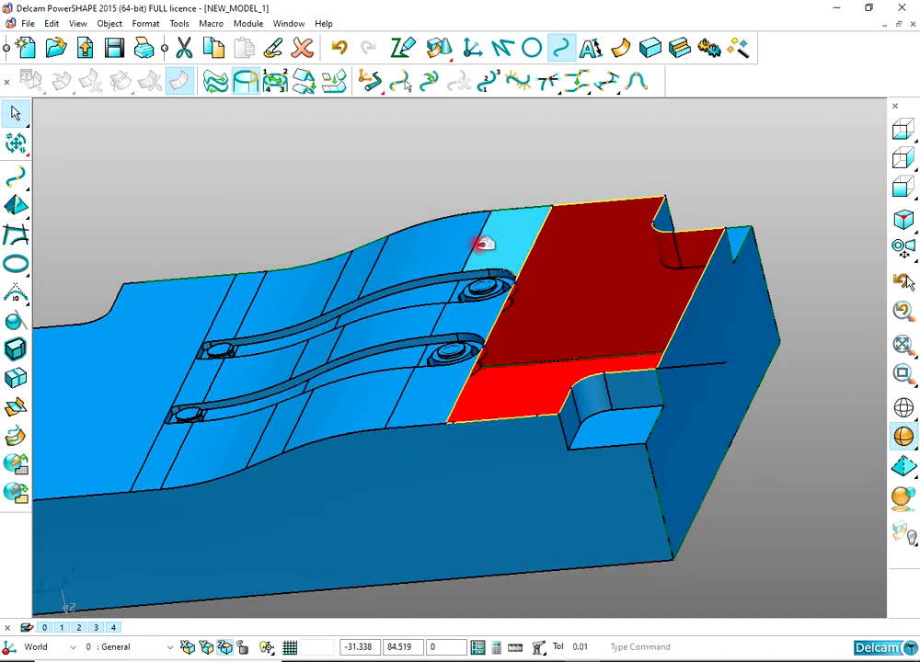
click(136, 214)
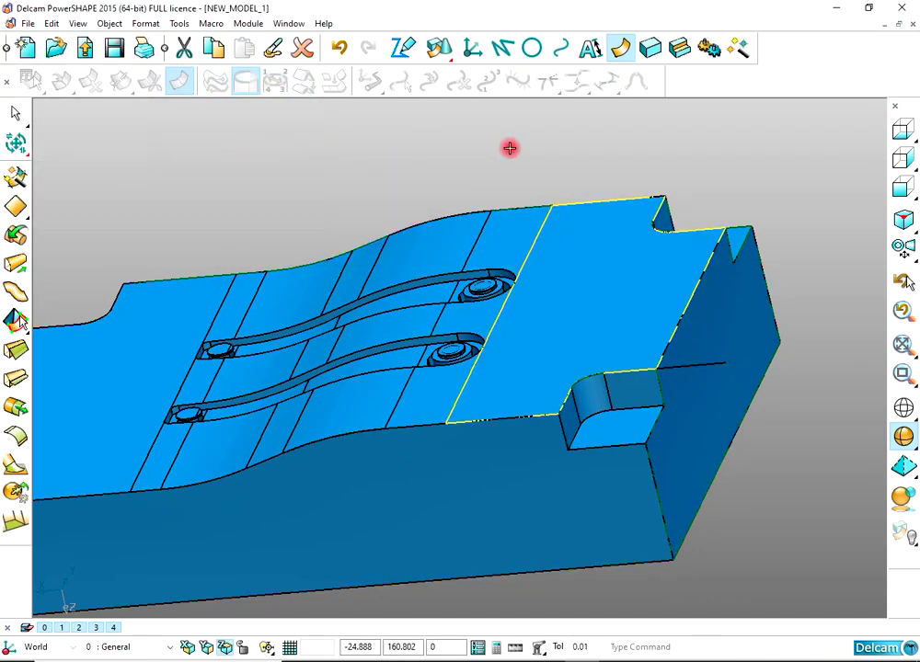
Step: Delete the leftover construction line extending past the notch at the block's end
middle_drag(510, 148, 565, 381)
middle_drag(465, 317, 571, 267)
click(632, 294)
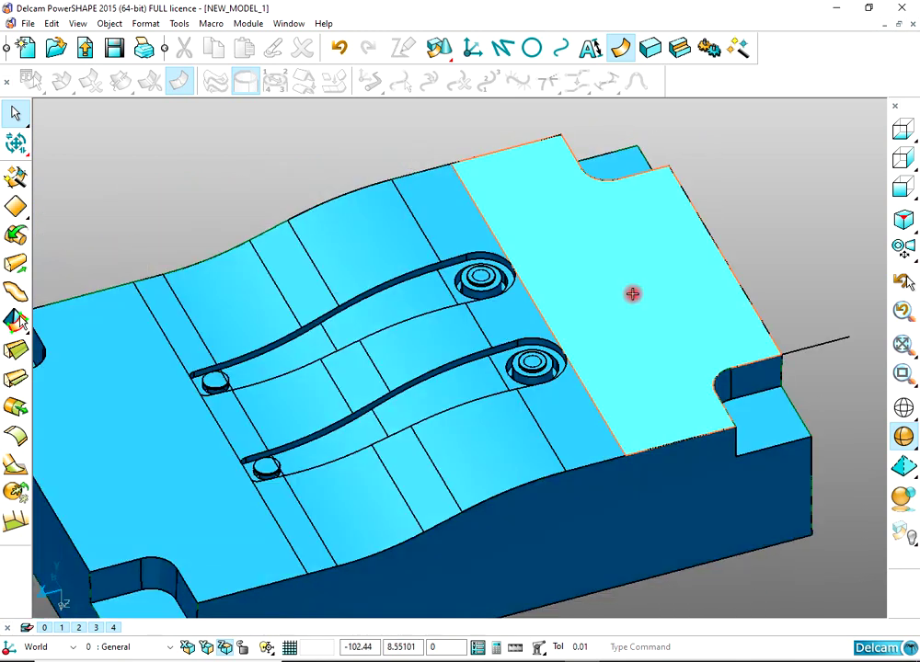
click(778, 242)
middle_drag(589, 386, 557, 333)
drag(855, 255, 834, 322)
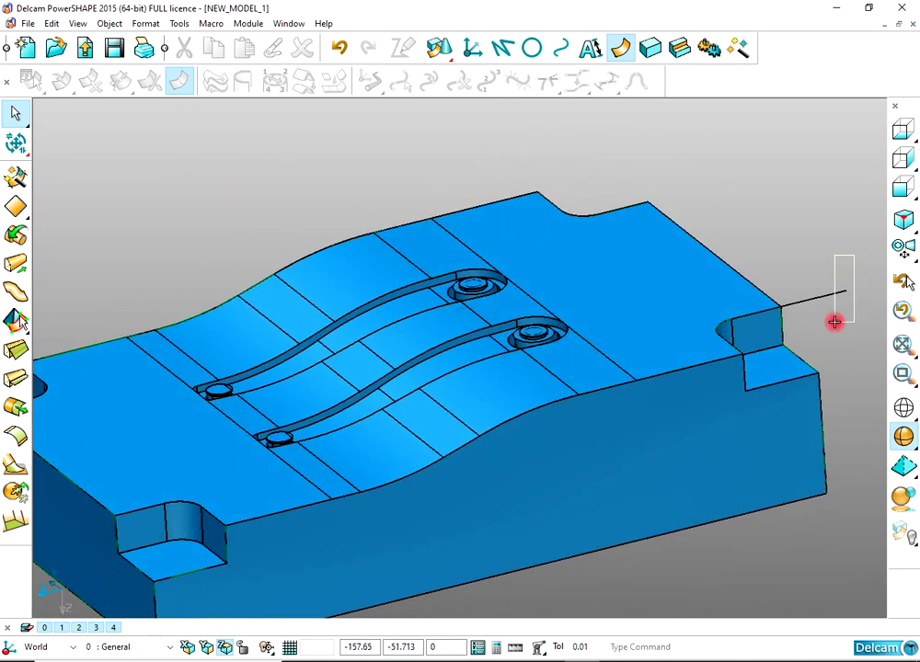
Step: Delete the leftover composite curves around the notched end surface and the adjoining end wall
click(745, 318)
click(792, 320)
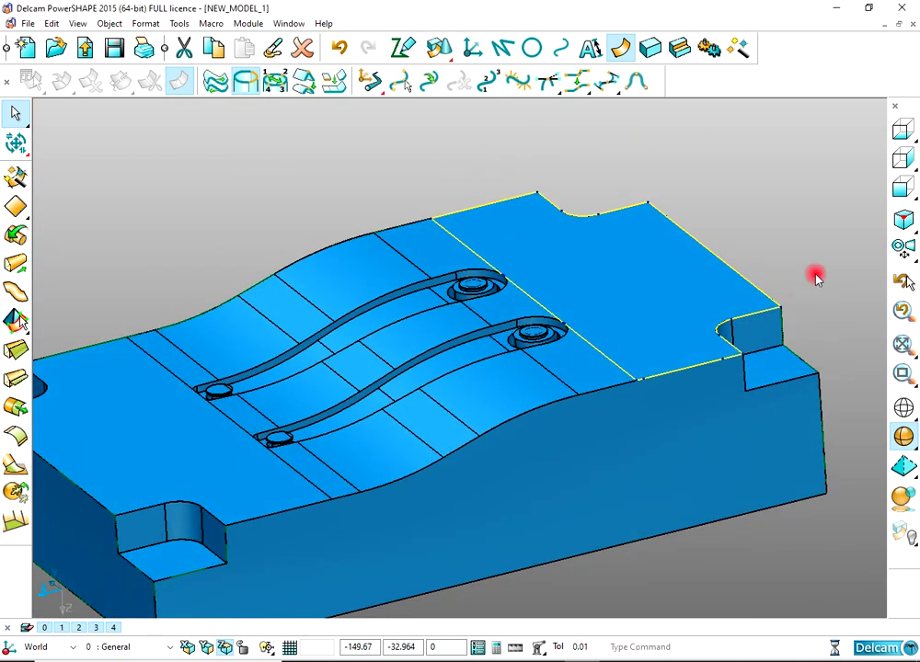
middle_drag(809, 209, 766, 269)
click(749, 341)
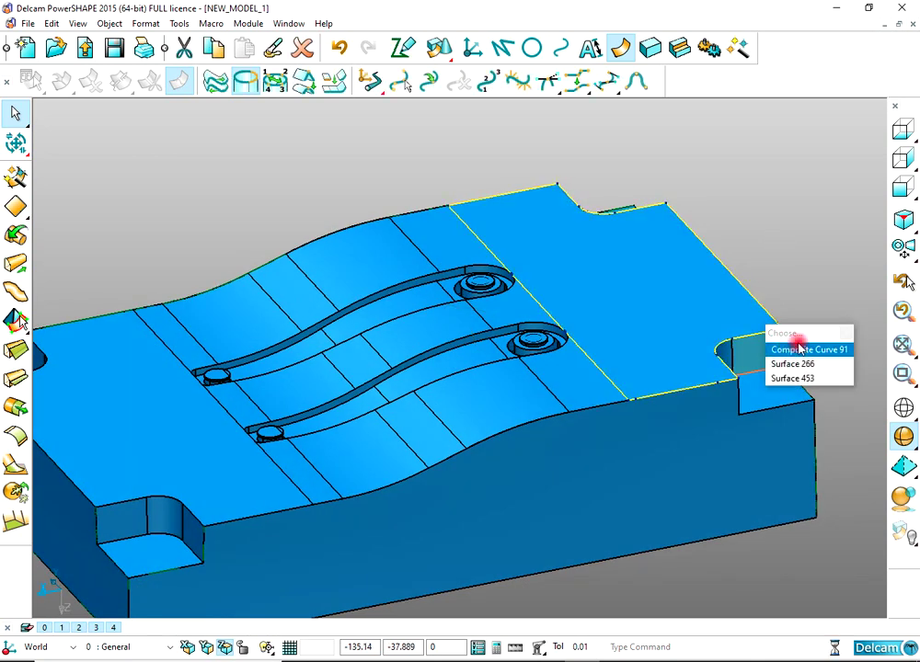
click(798, 347)
click(808, 291)
click(782, 353)
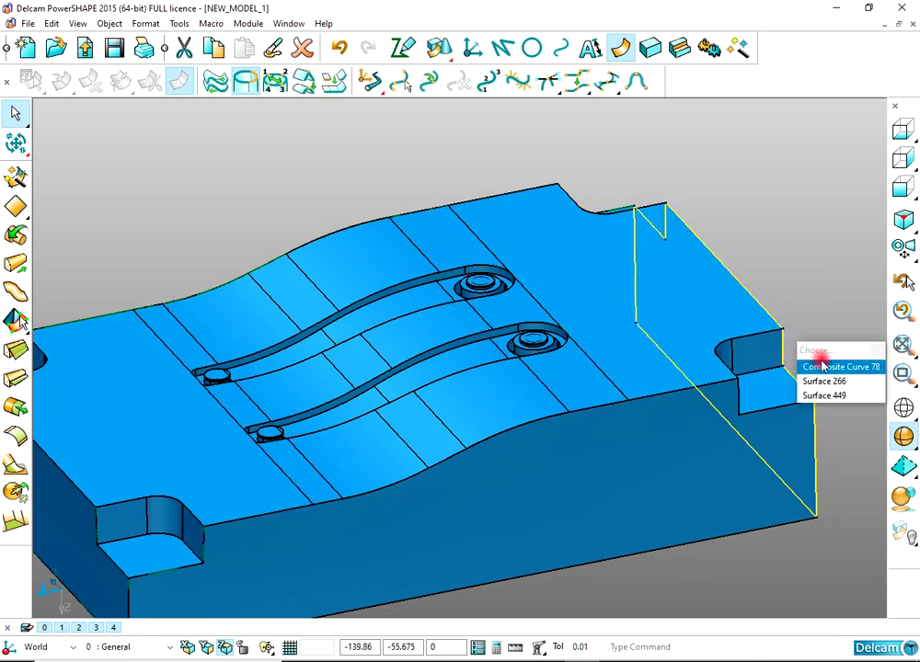
click(815, 291)
scroll(645, 312, down, 3)
middle_drag(517, 302, 492, 273)
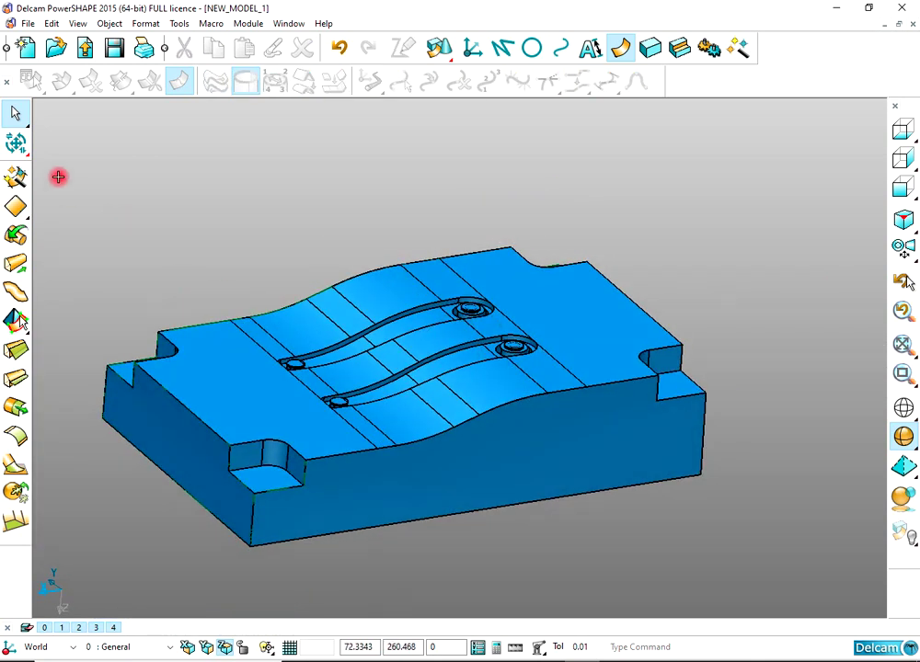
Step: Select all remaining wireframe geometry on the block and delete it
click(15, 115)
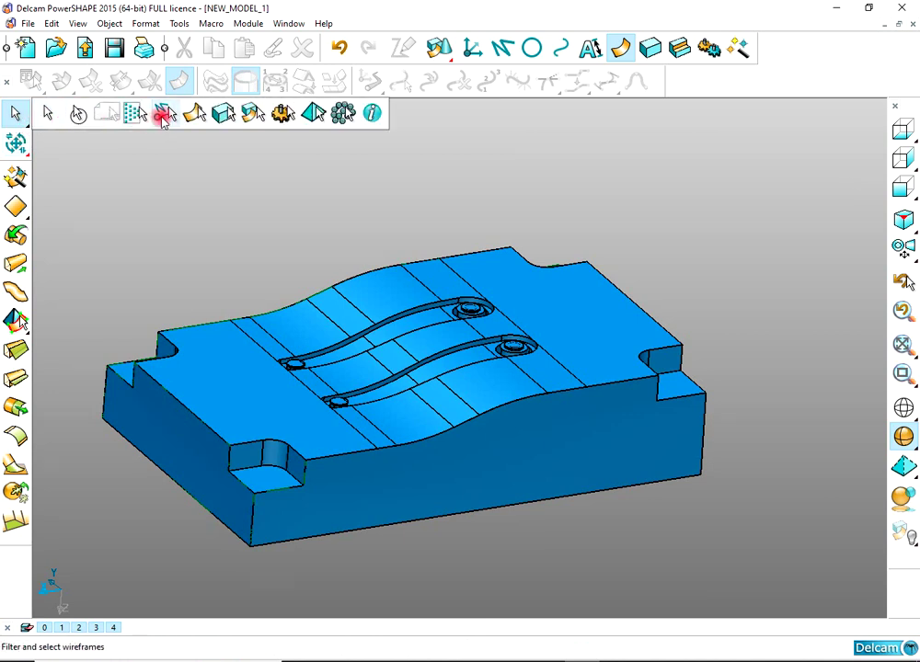
click(160, 115)
click(239, 194)
middle_drag(253, 244, 521, 268)
Step: Display the grey mating block over the notched block to check the pair, and remove it from view again
click(903, 130)
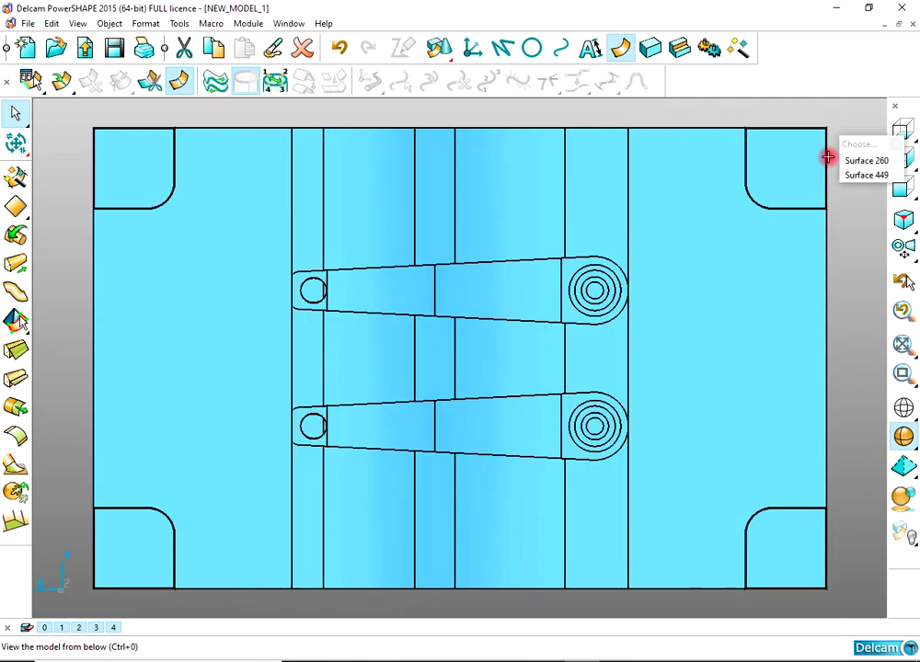
key(ctrl+a)
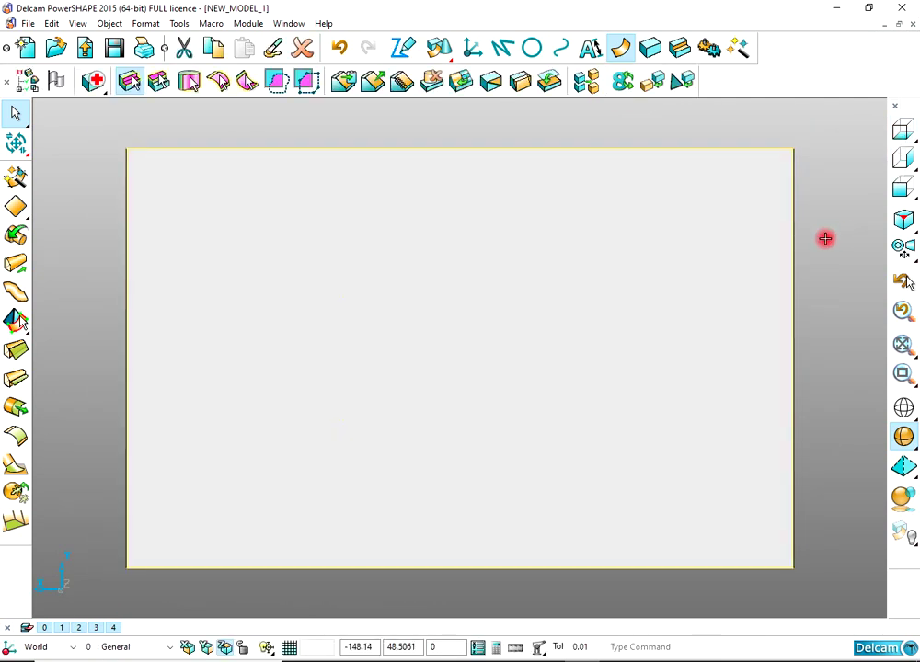
click(868, 205)
middle_drag(607, 326, 608, 265)
click(608, 265)
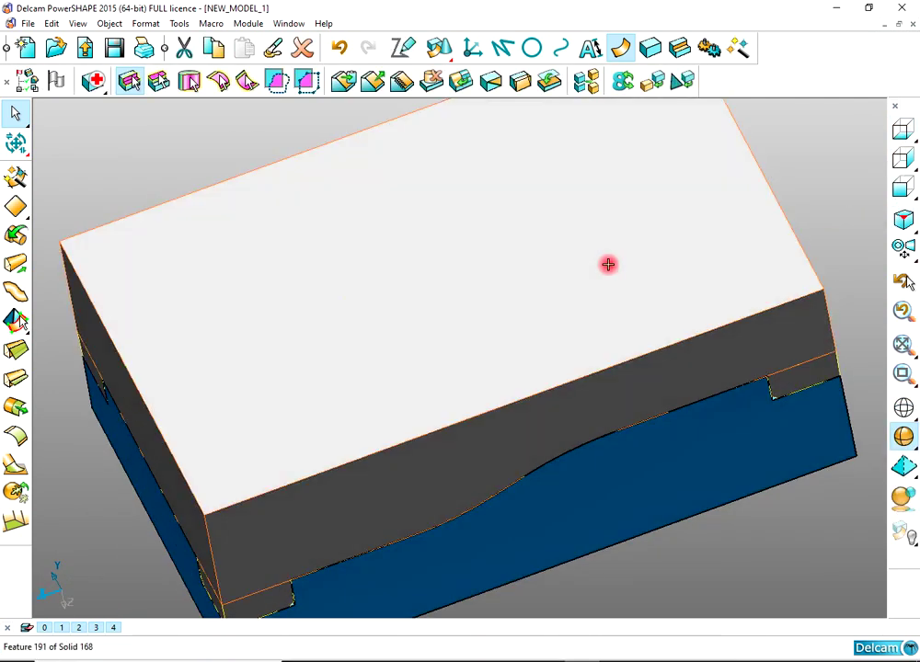
click(904, 129)
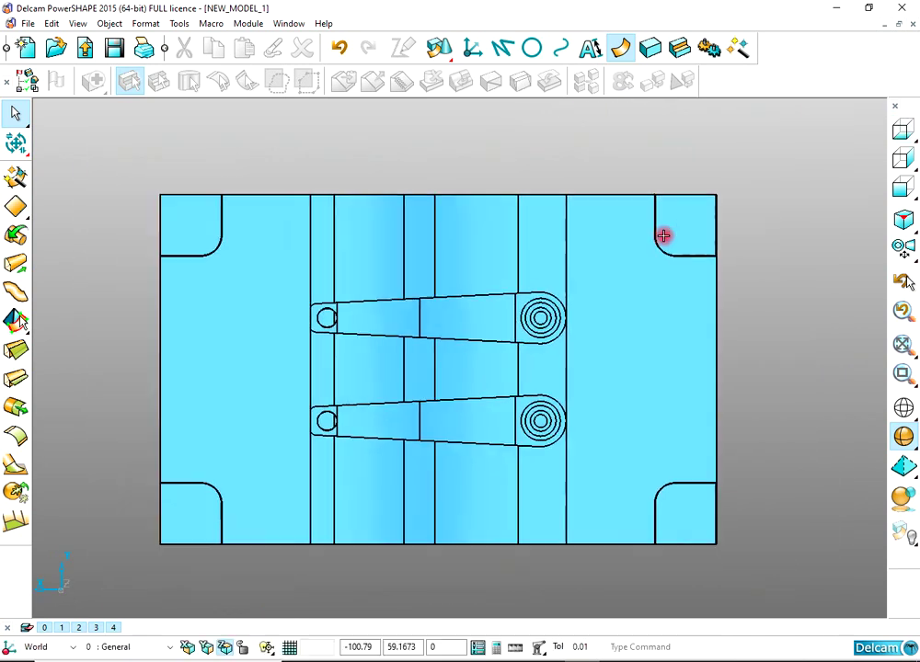
Step: Convert all surfaces of the notched block into a solid and check it from the notched side
drag(866, 113, 113, 575)
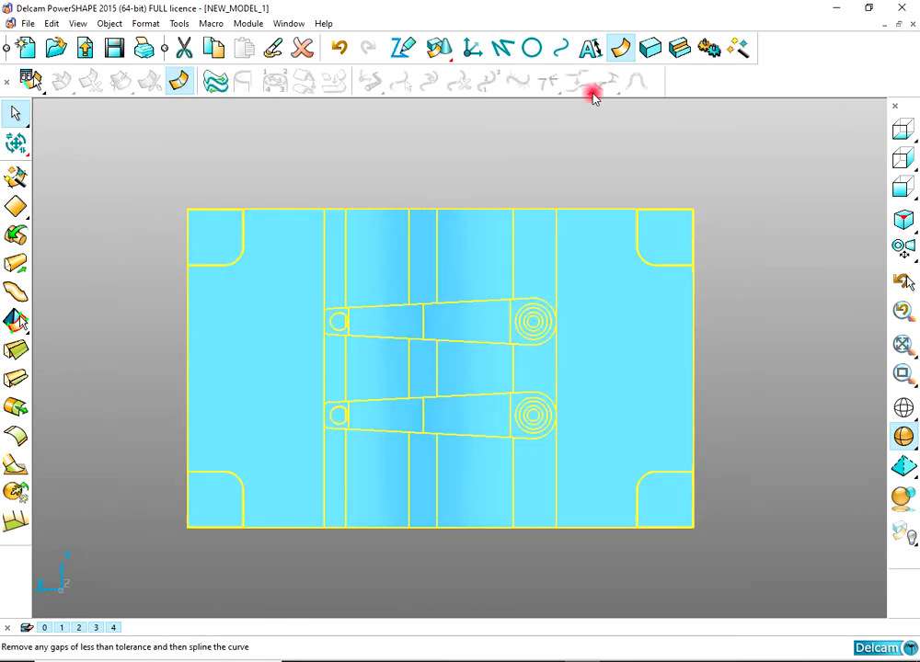
click(660, 51)
click(17, 177)
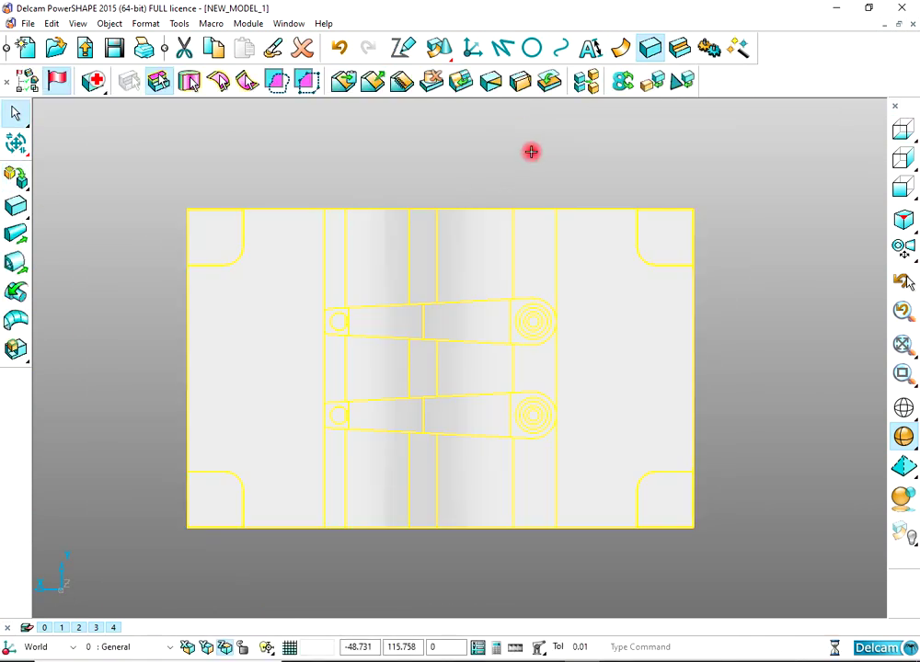
click(531, 151)
middle_drag(531, 152, 681, 176)
click(902, 221)
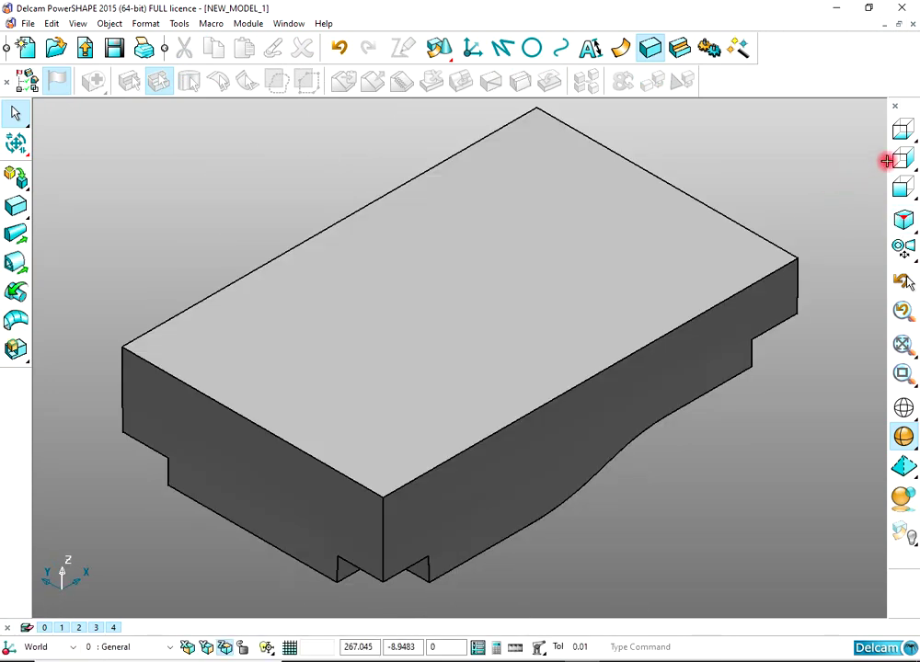
click(903, 131)
middle_drag(668, 318, 688, 201)
shift+middle_drag(688, 201, 582, 308)
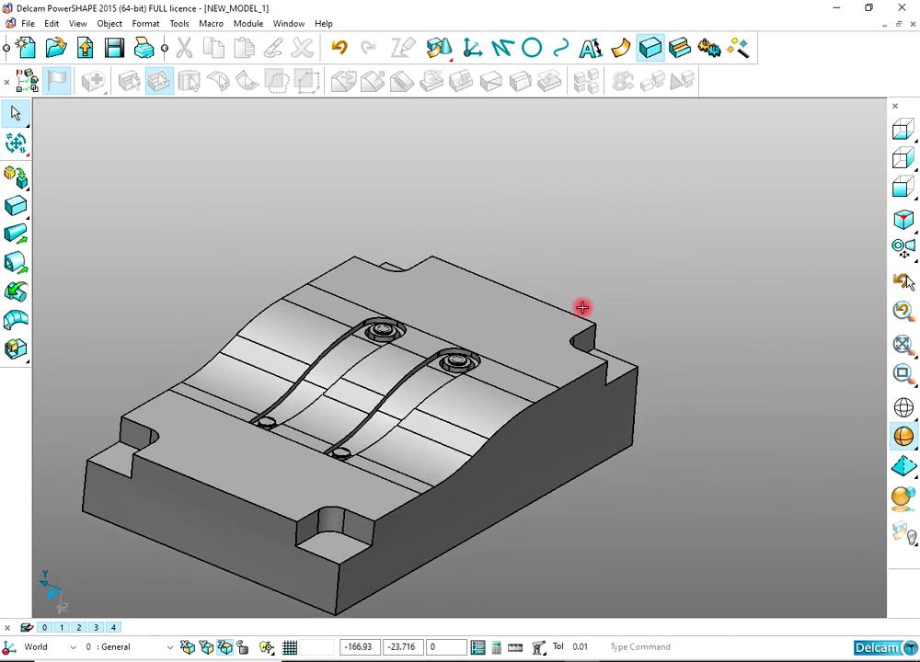
Step: Draw a full circle centred on the outer corner of the notch floor at one end of the block
scroll(582, 308, up, 4)
middle_drag(640, 337, 570, 395)
scroll(625, 158, up, 3)
click(533, 62)
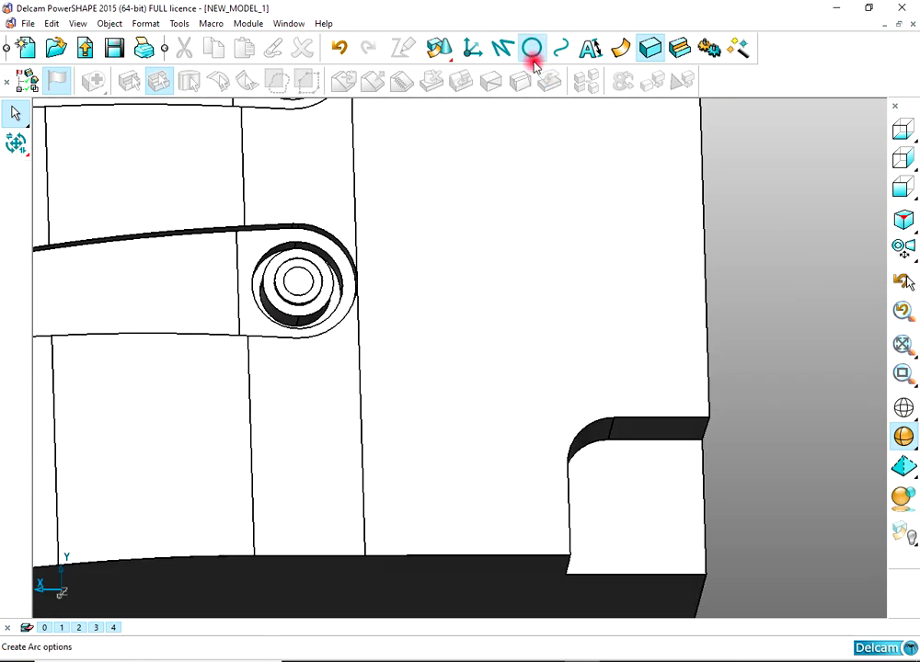
click(533, 55)
scroll(706, 486, down, 3)
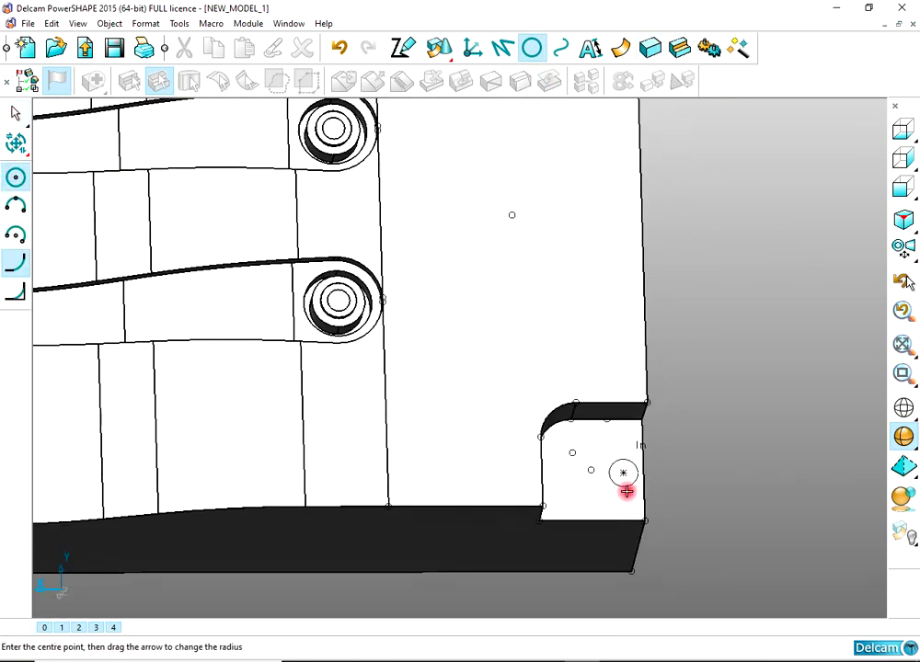
click(645, 520)
right_click(718, 400)
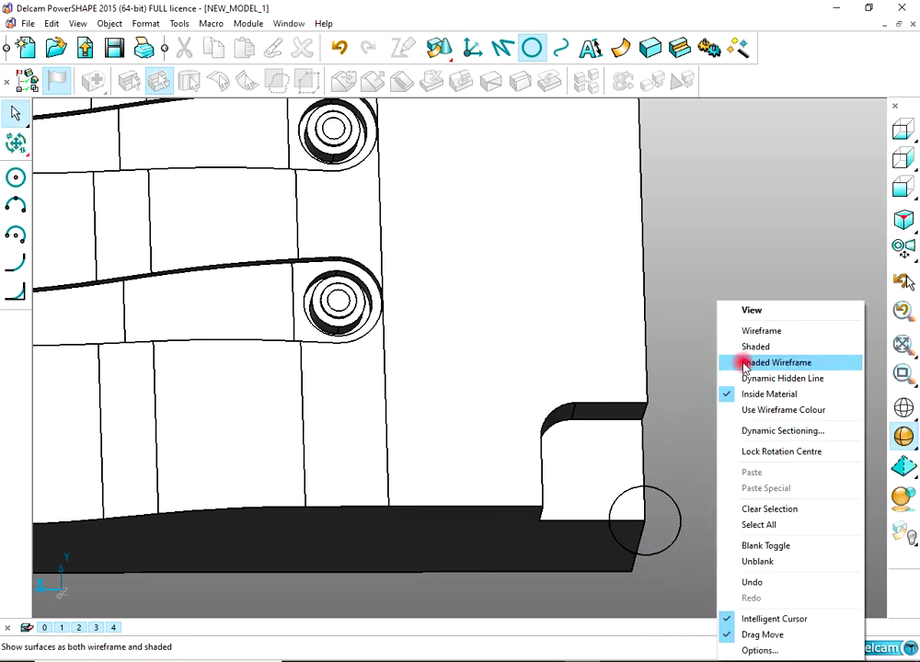
click(754, 315)
Step: View the model from below and set the corner circle's radius to 8 mm
click(905, 136)
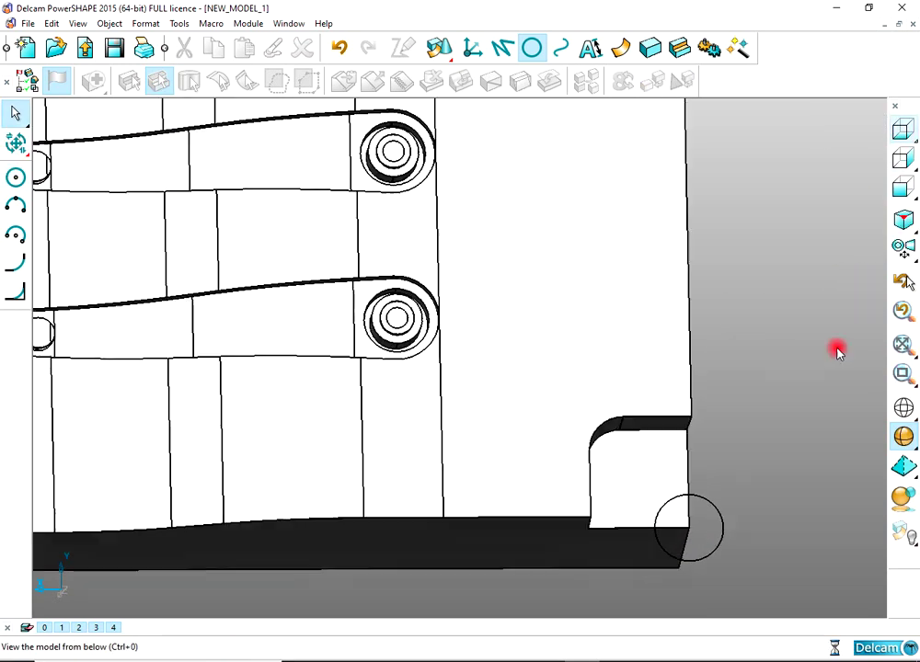
scroll(682, 412, up, 2)
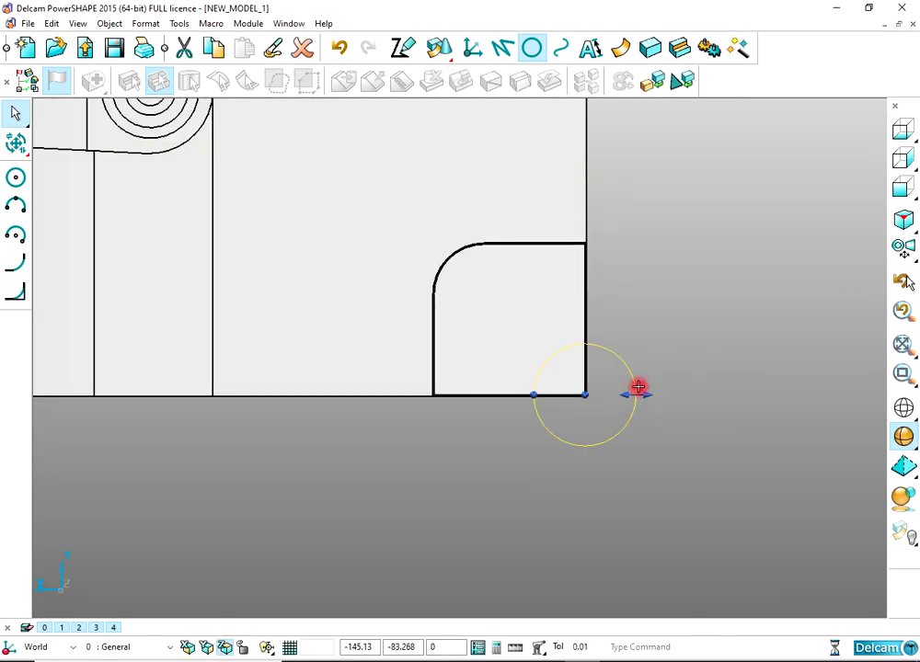
double_click(513, 382)
click(268, 178)
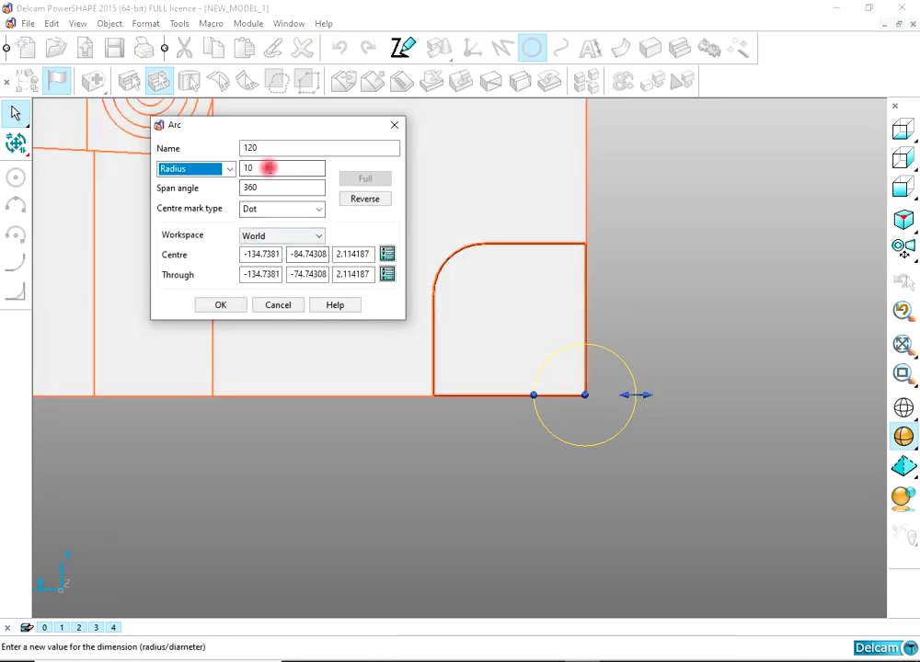
text(8)
key(Return)
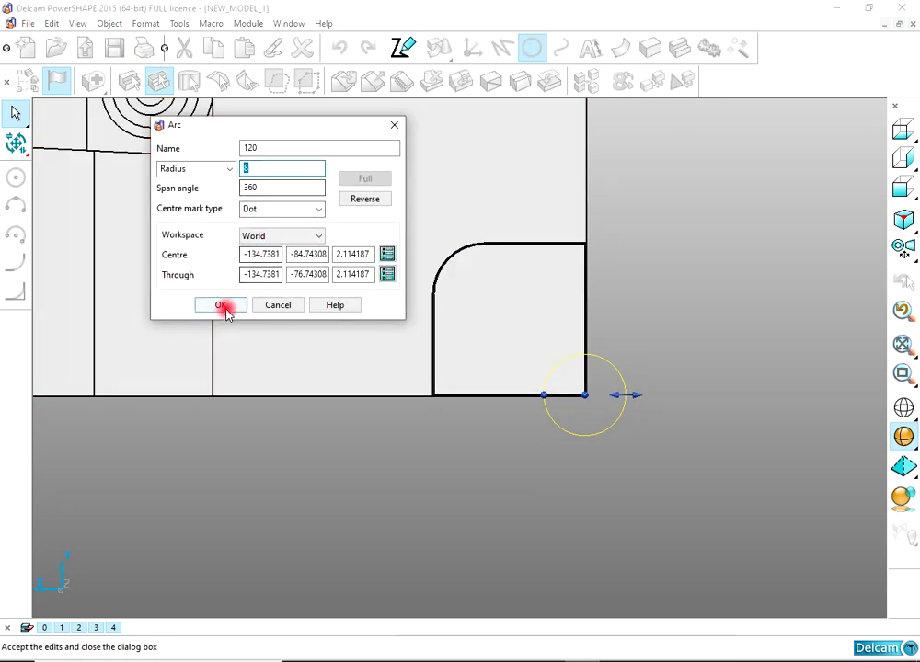
click(226, 311)
Step: Move the circle 18 mm inward from the corner in both X and Y, onto the notch floor
click(15, 142)
click(15, 259)
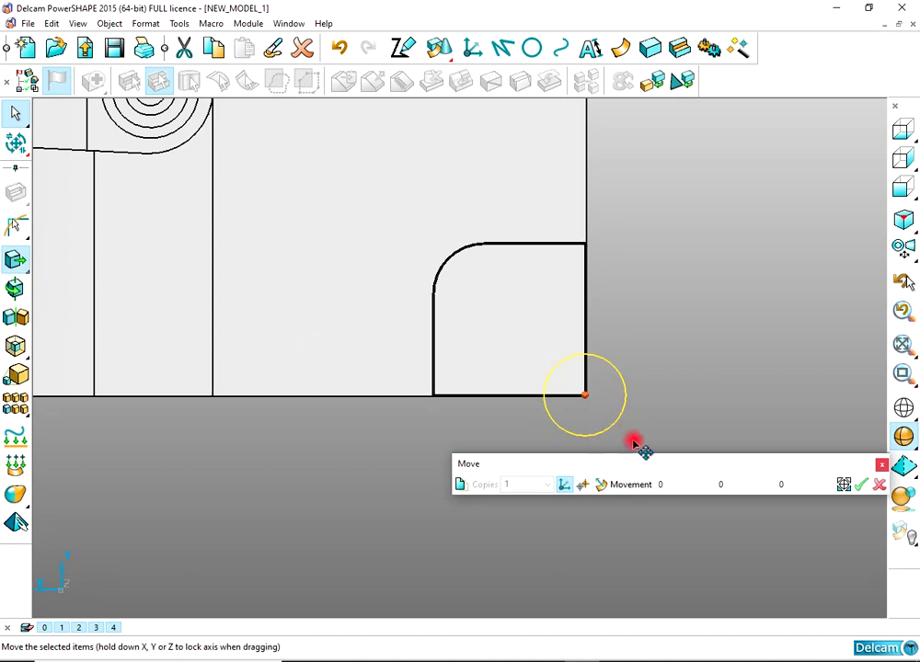
click(676, 484)
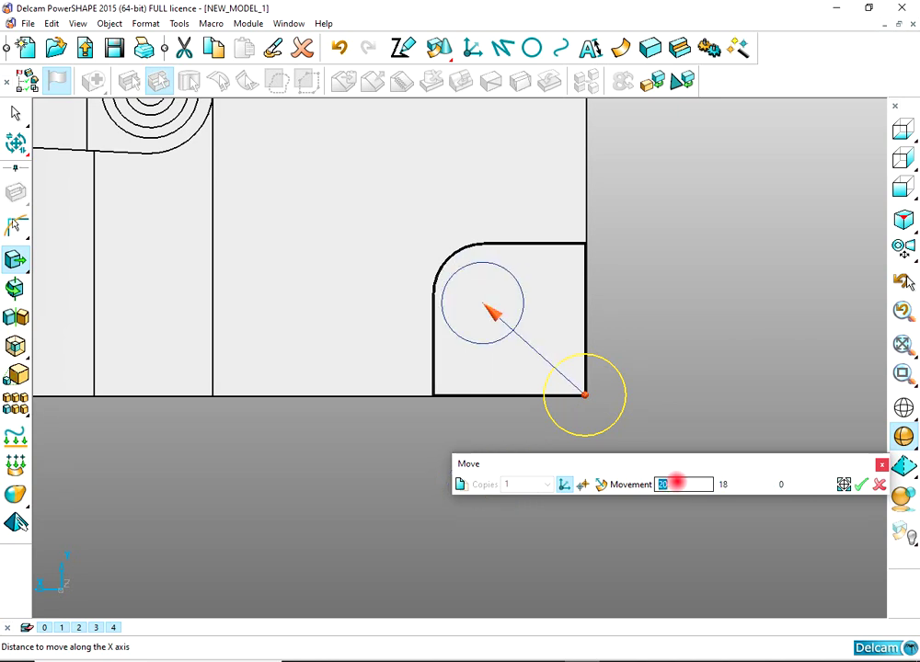
click(863, 485)
click(880, 486)
Step: Mirror a copy of the circle in the ZX plane onto the other notch at the same end
scroll(848, 284, down, 5)
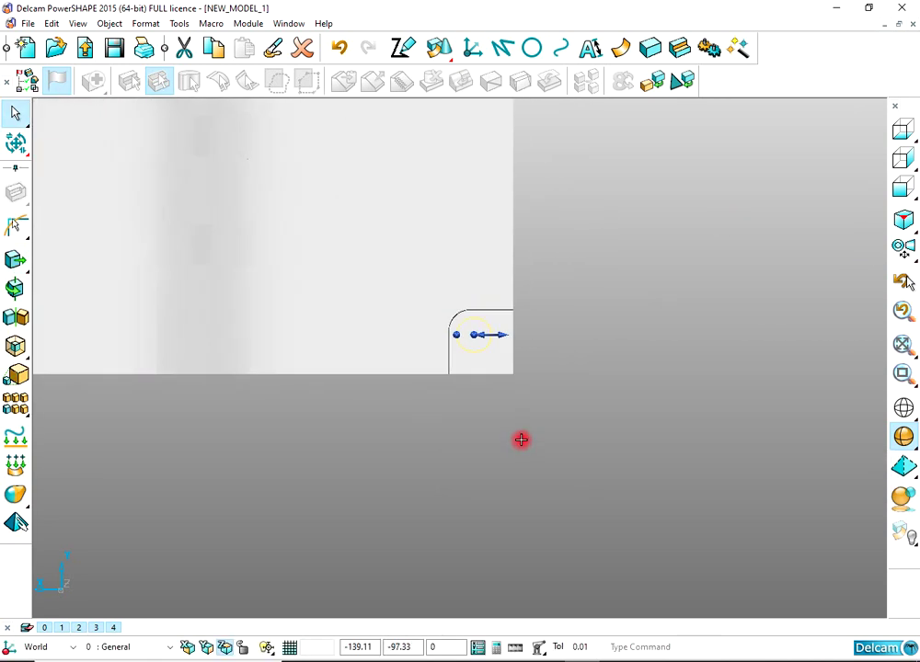
scroll(521, 440, down, 2)
middle_drag(535, 440, 605, 219)
shift+middle_drag(441, 365, 559, 371)
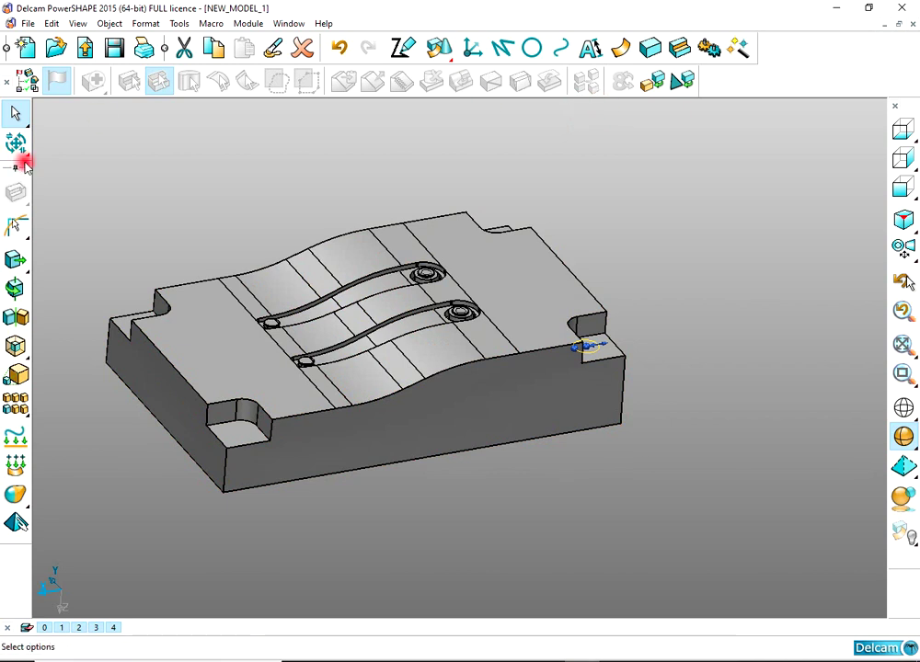
click(15, 288)
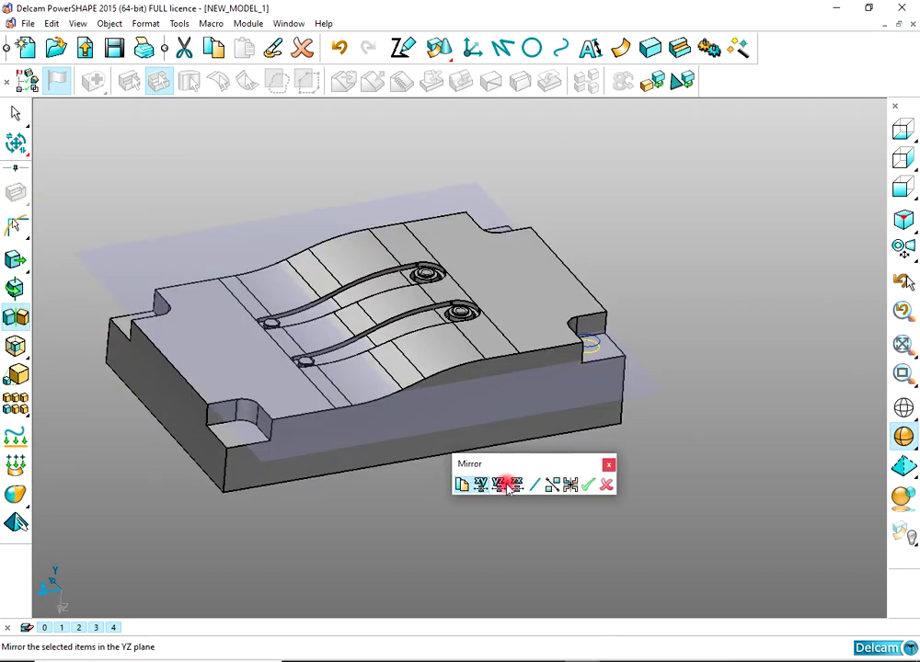
click(516, 485)
click(516, 485)
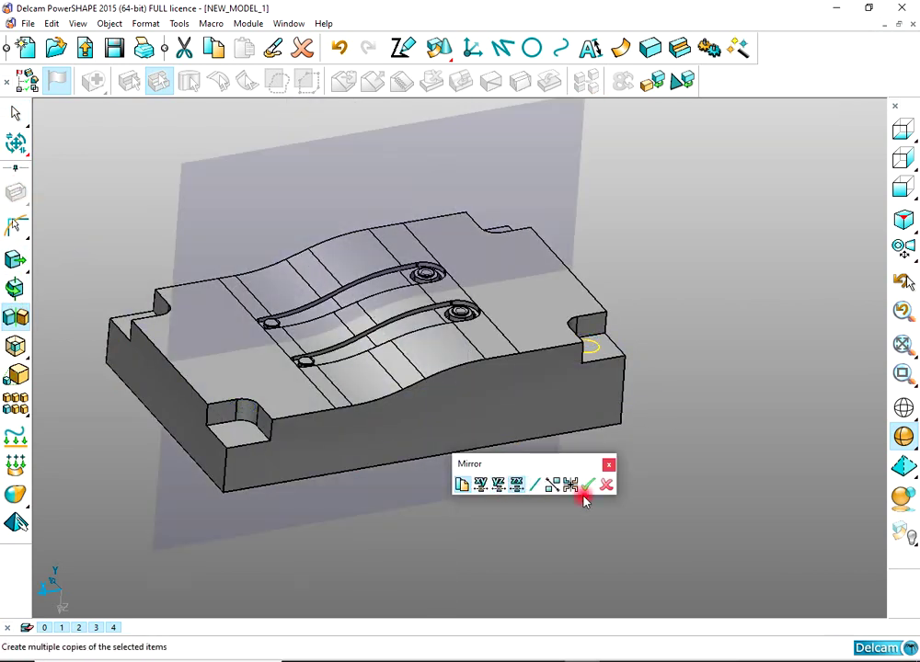
click(587, 485)
click(607, 486)
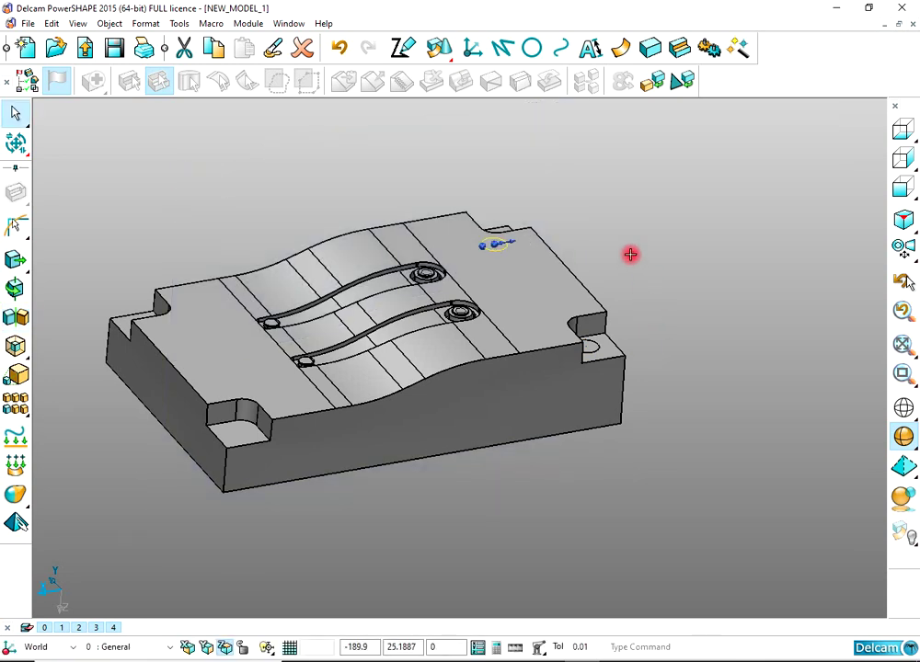
Step: Select both notch circles at this end and mirror copies of them in the YZ plane onto the opposite notches
shift+middle_drag(630, 254, 589, 323)
middle_drag(513, 410, 478, 429)
scroll(523, 429, up, 2)
middle_drag(590, 294, 512, 340)
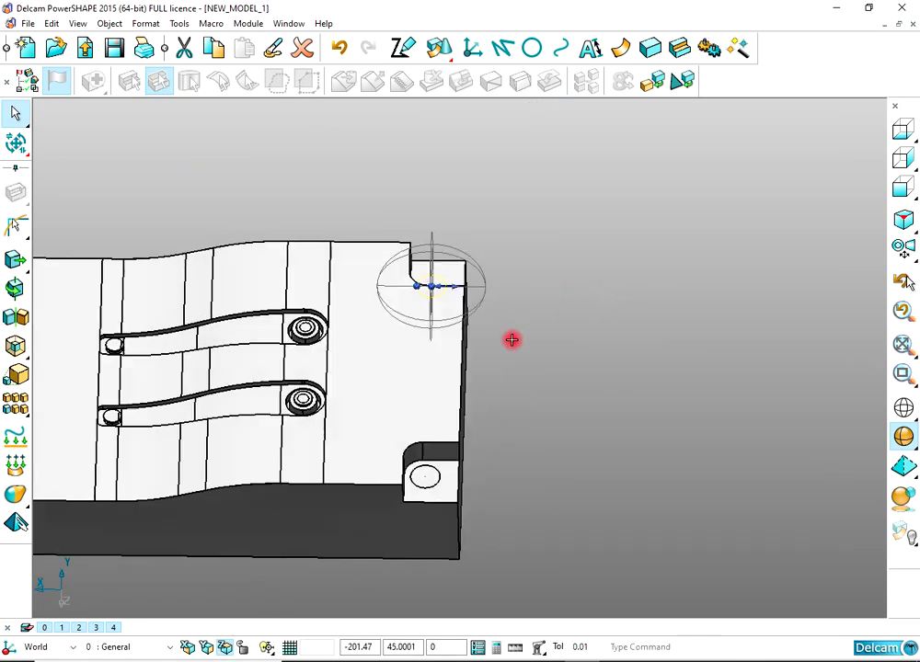
click(426, 268)
click(469, 296)
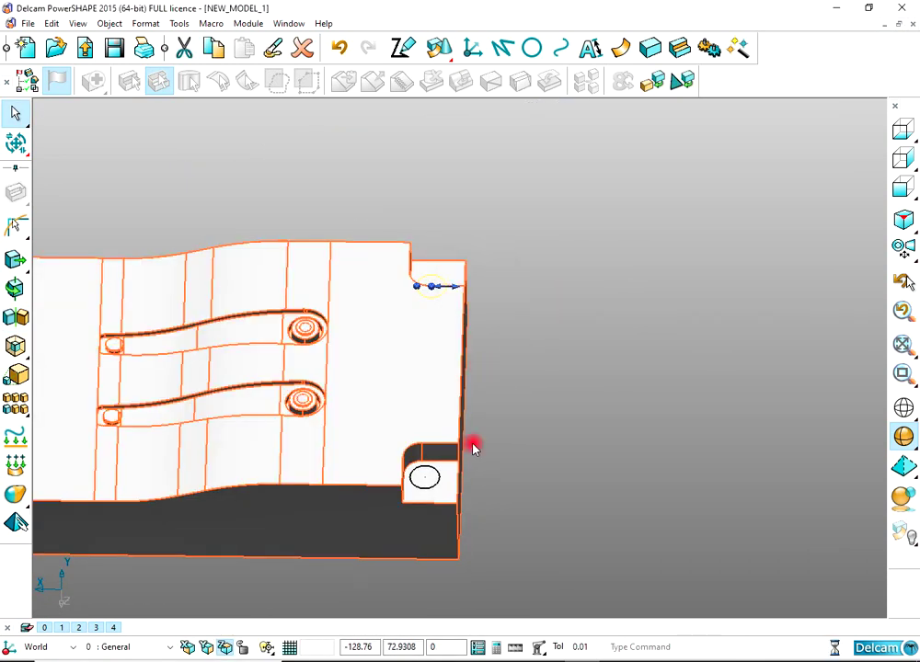
shift+click(440, 480)
click(468, 488)
scroll(444, 427, down, 3)
shift+middle_drag(371, 416, 434, 388)
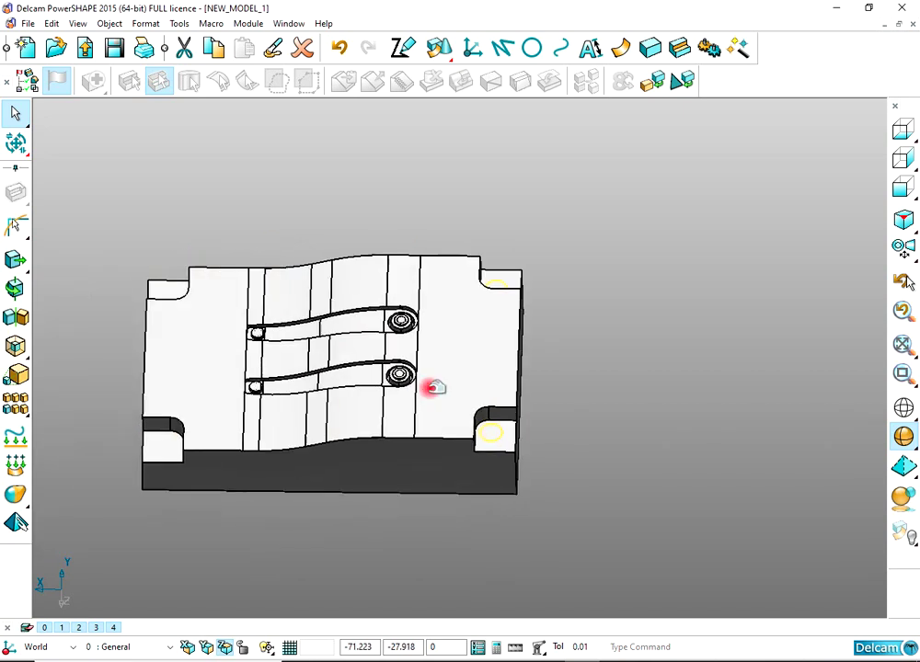
click(15, 316)
click(366, 360)
click(498, 485)
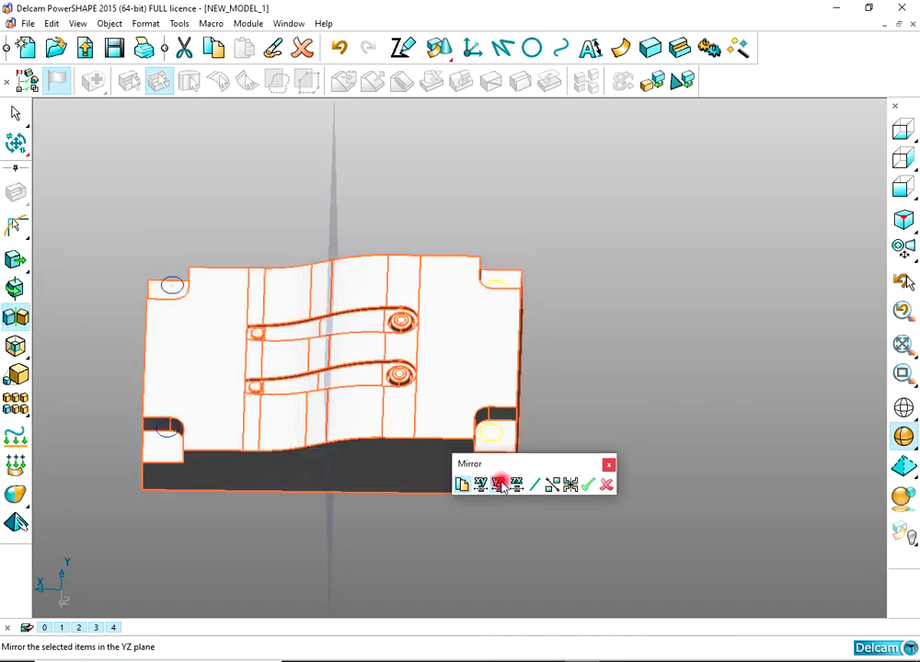
click(609, 486)
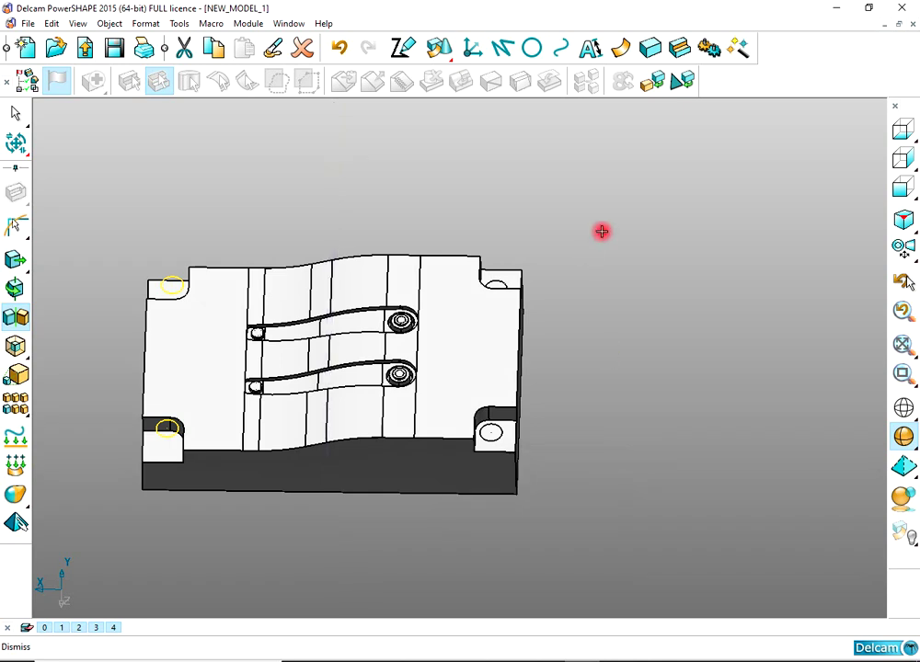
Step: Start a solid extrusion of the two circles at the original end and preview its direction from the side
click(902, 130)
click(851, 172)
scroll(851, 172, down, 1)
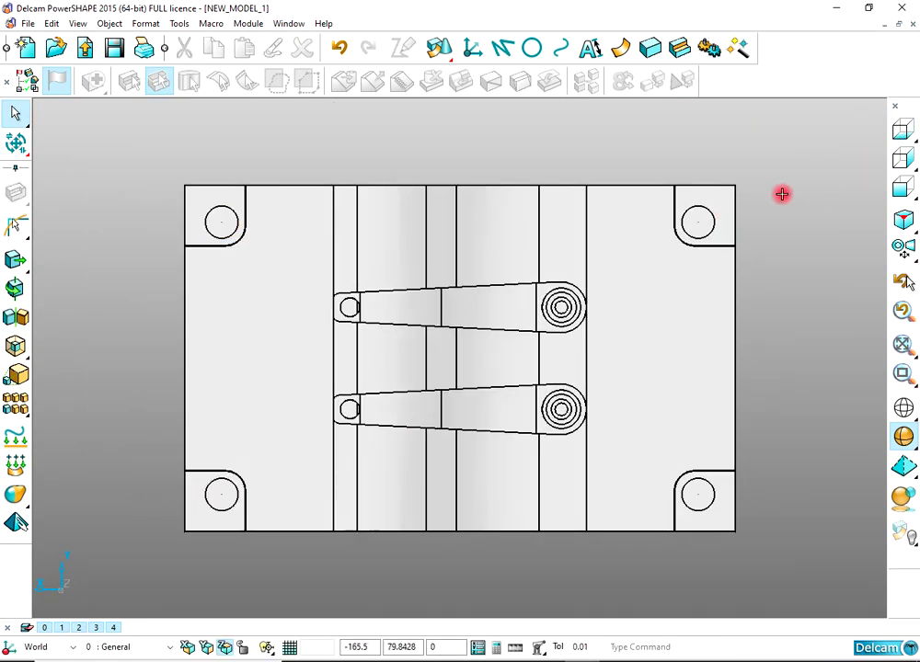
shift+middle_drag(782, 195, 650, 174)
click(581, 204)
click(605, 217)
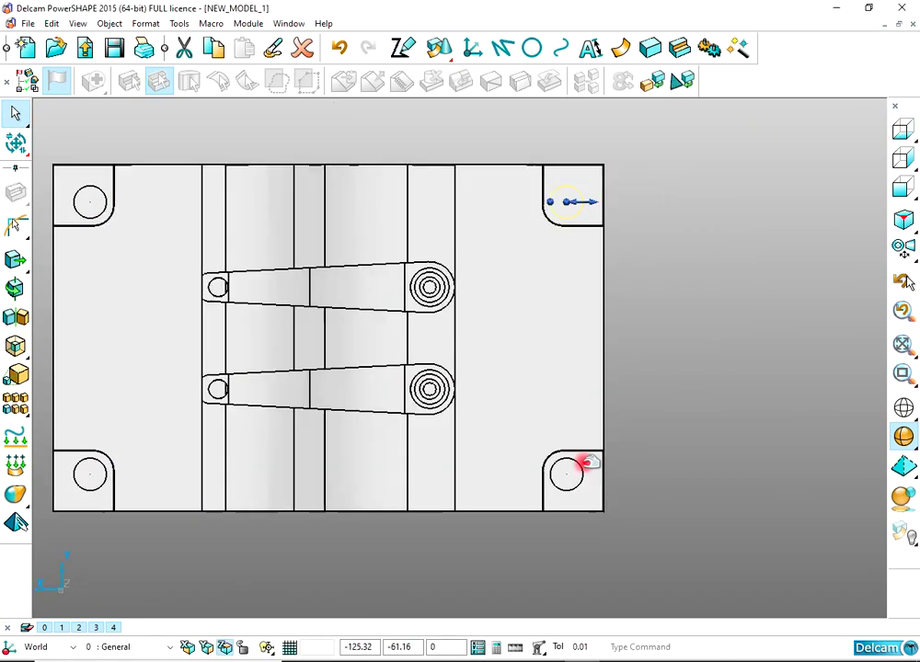
shift+click(583, 468)
click(622, 480)
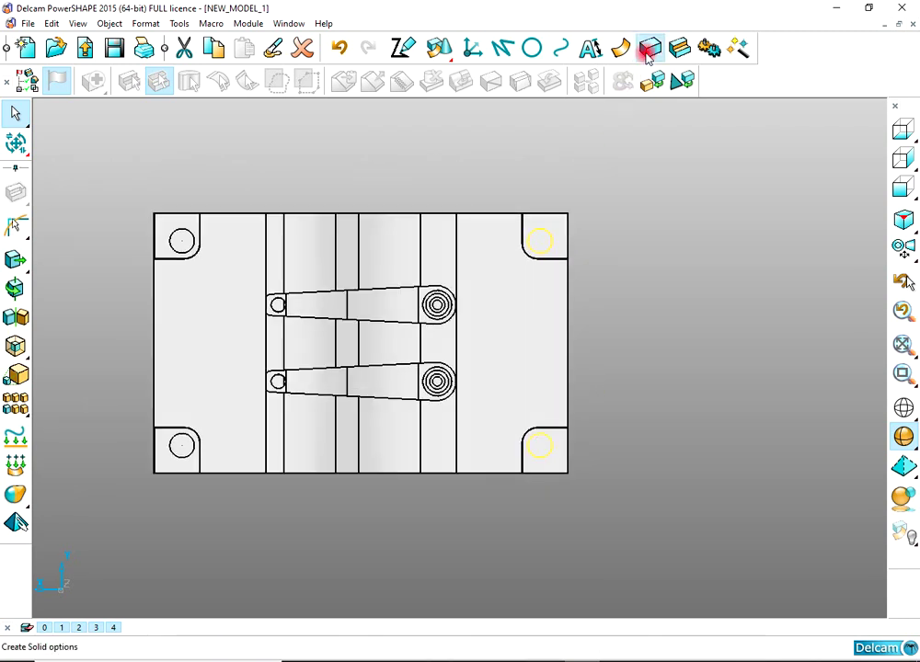
click(649, 47)
click(14, 237)
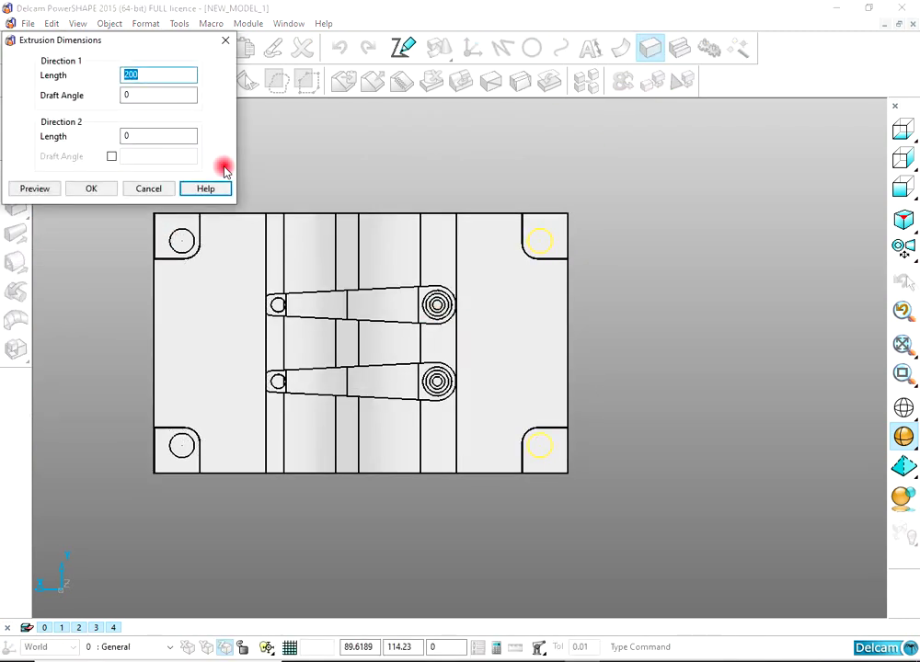
click(27, 187)
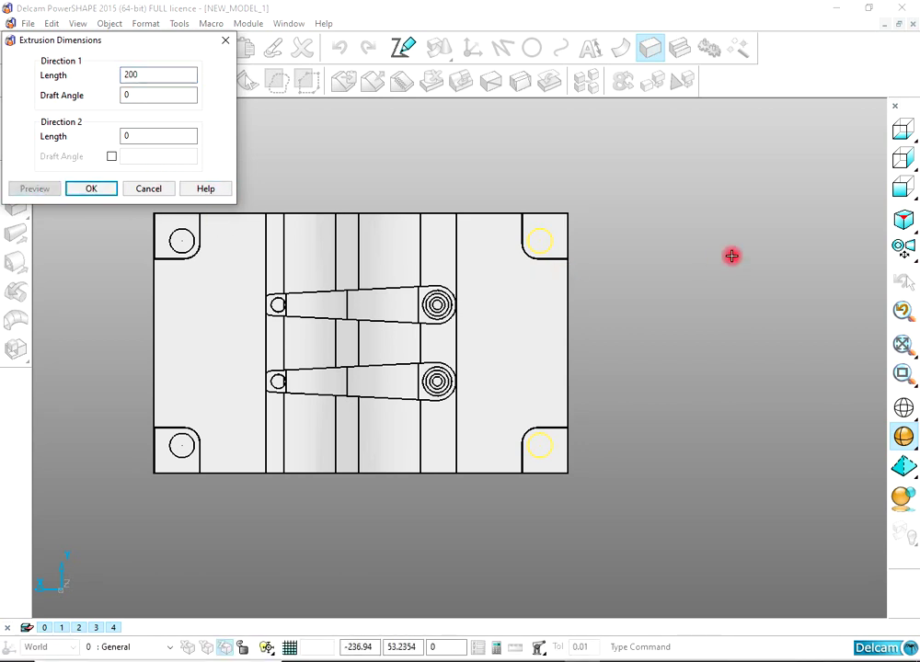
click(885, 187)
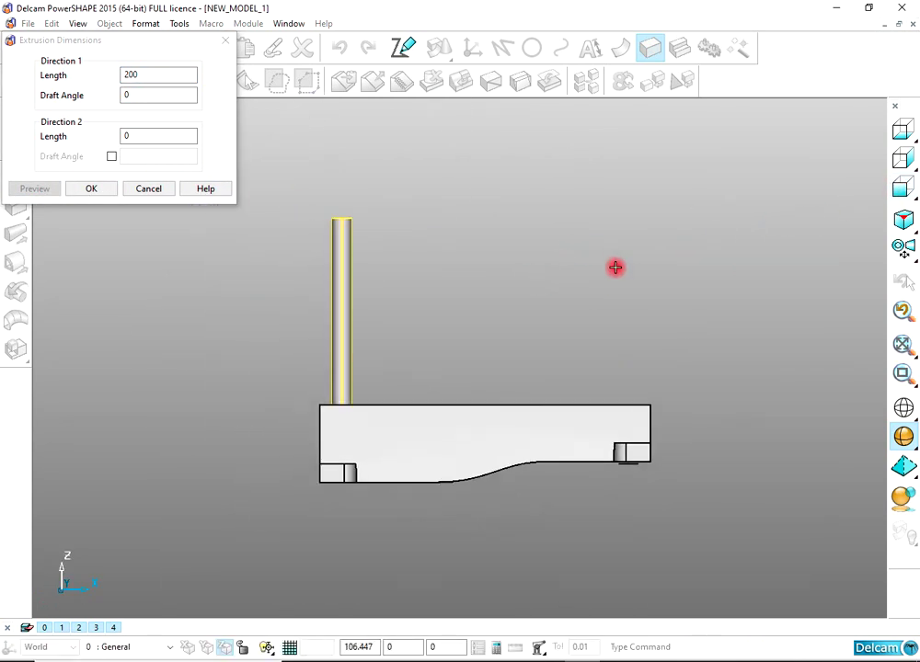
middle_drag(487, 309, 513, 319)
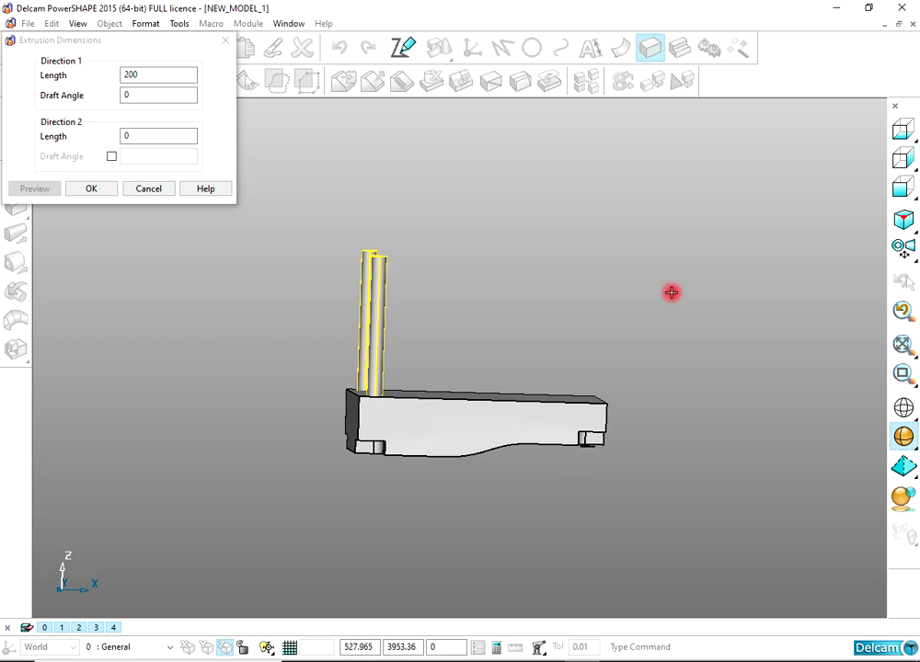
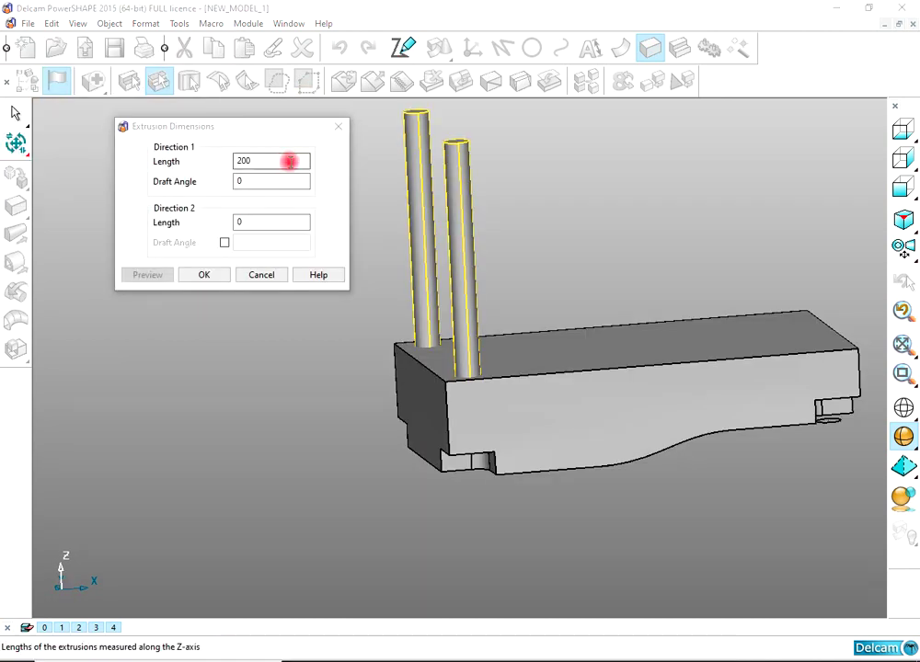
Step: Set the extrusion length to 12 mm and create the two solid cylinders in the notches
click(290, 161)
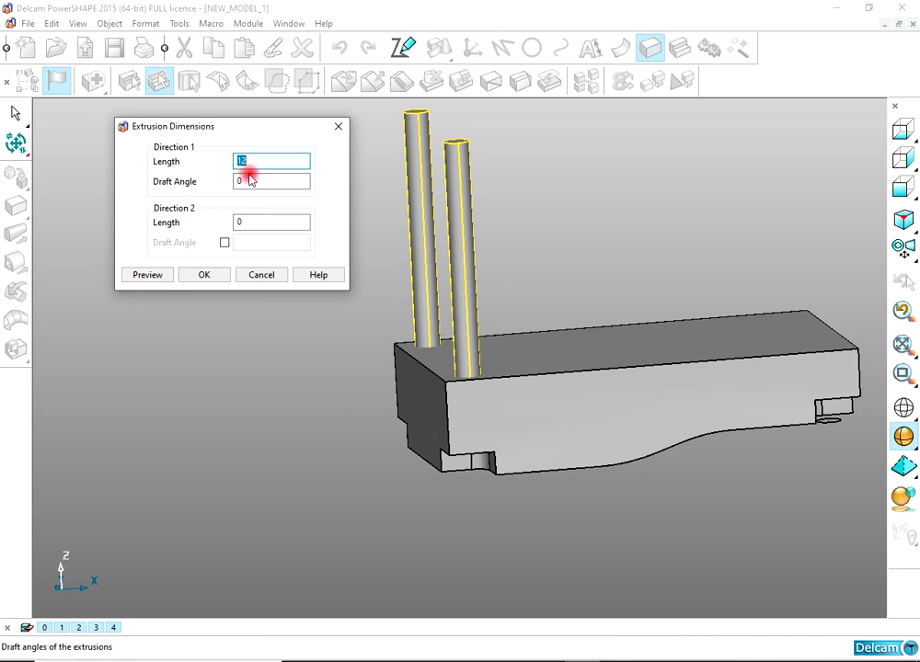
click(170, 279)
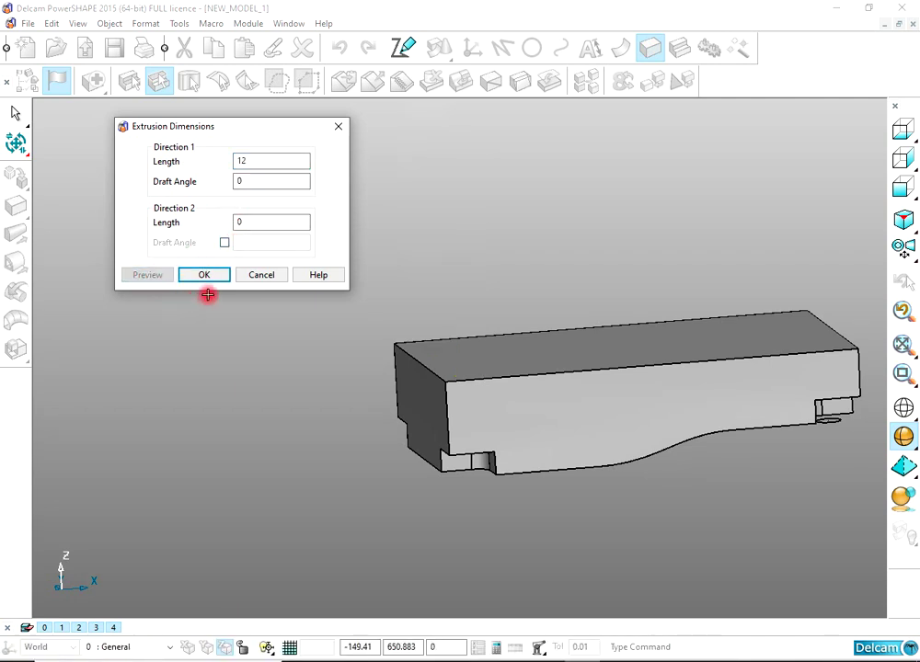
middle_drag(208, 296, 396, 349)
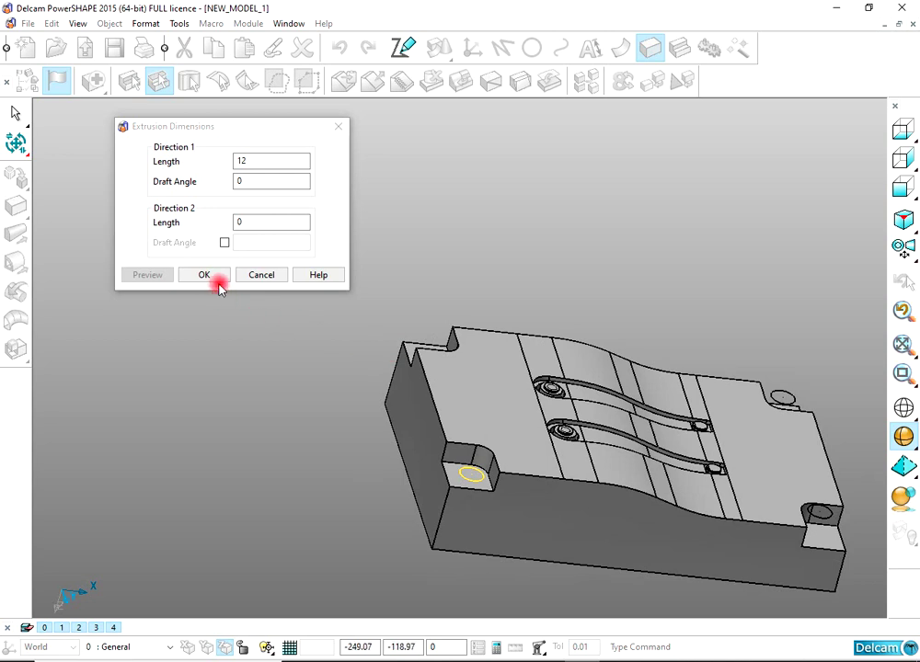
click(189, 286)
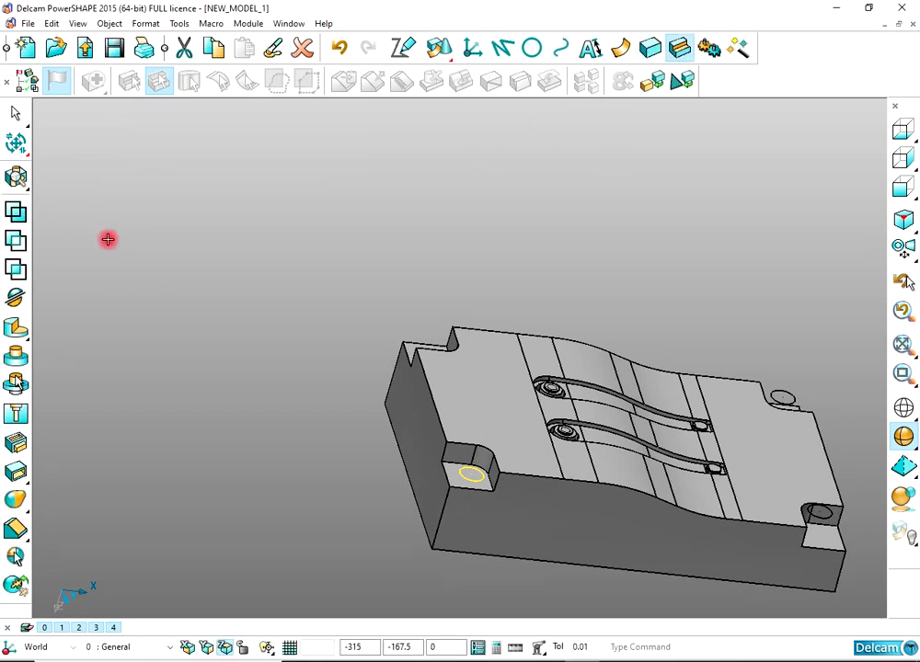
Step: Undo the last solid operation, then cut the near notch's hole with its cylinder extended equally by 12 mm in both directions
middle_drag(388, 275, 625, 317)
key(ctrl+z)
scroll(589, 442, up, 3)
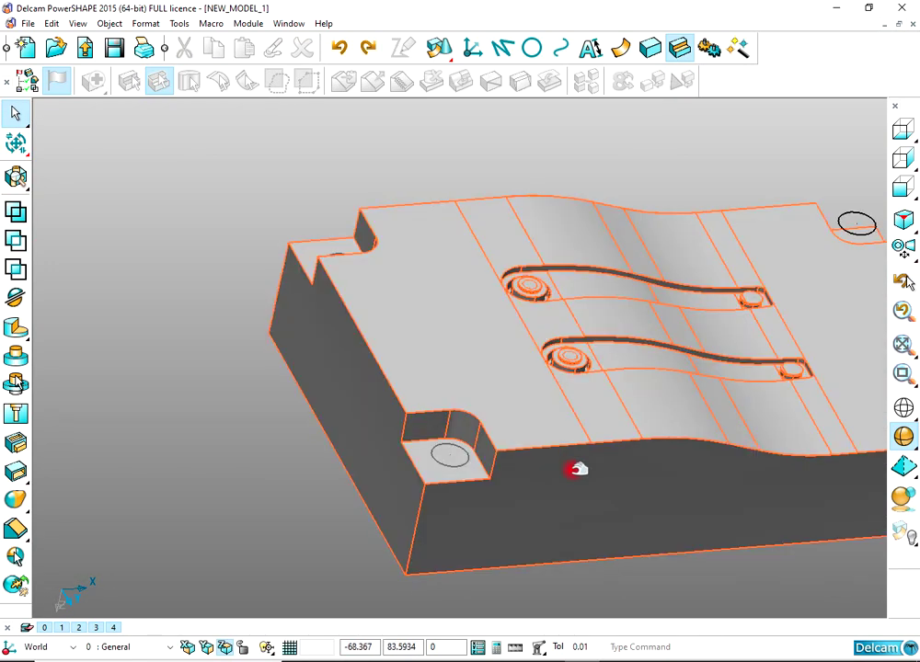
middle_drag(576, 470, 508, 423)
double_click(462, 415)
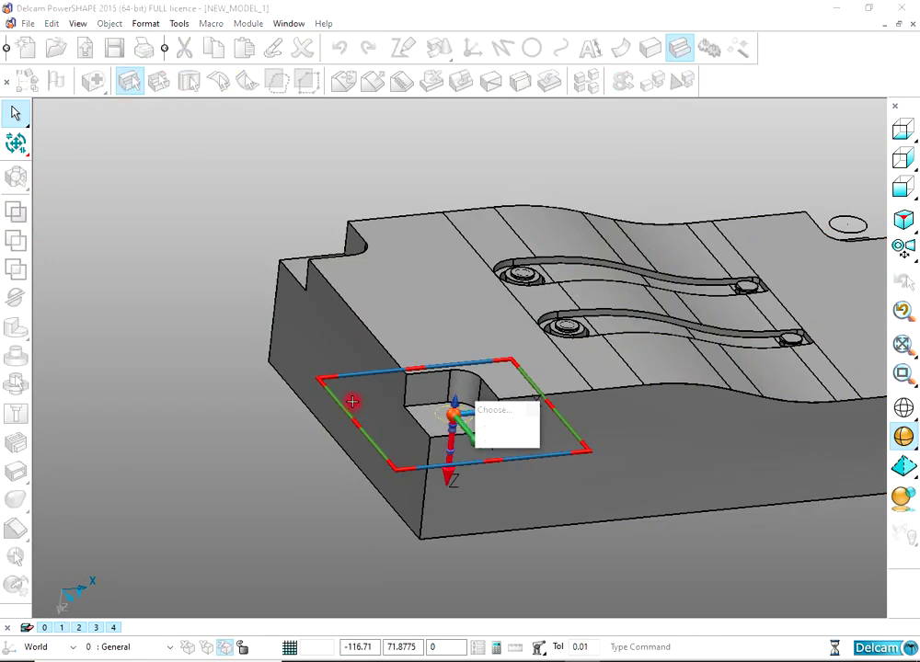
click(603, 380)
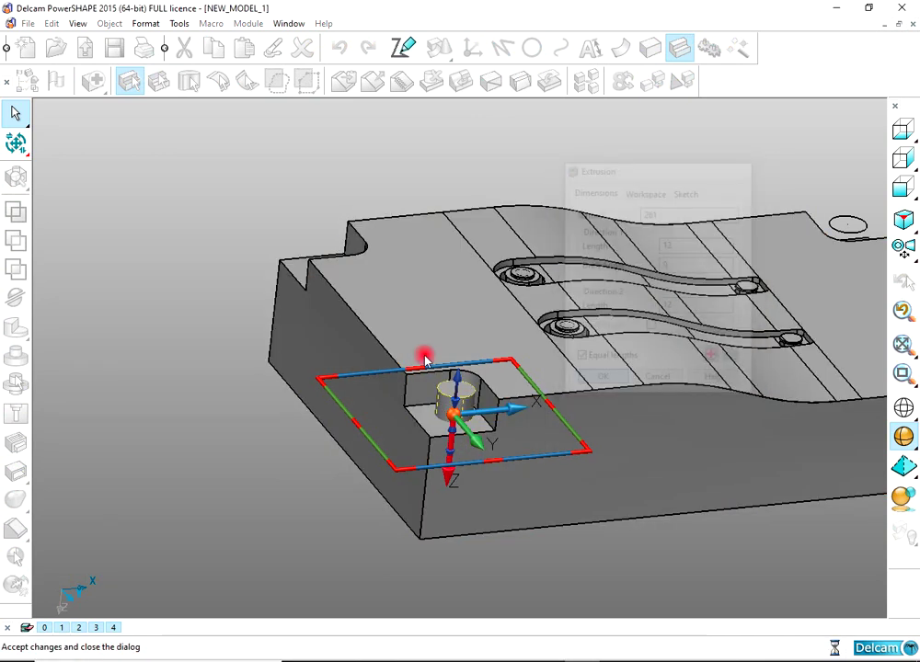
click(179, 285)
middle_drag(265, 265, 342, 307)
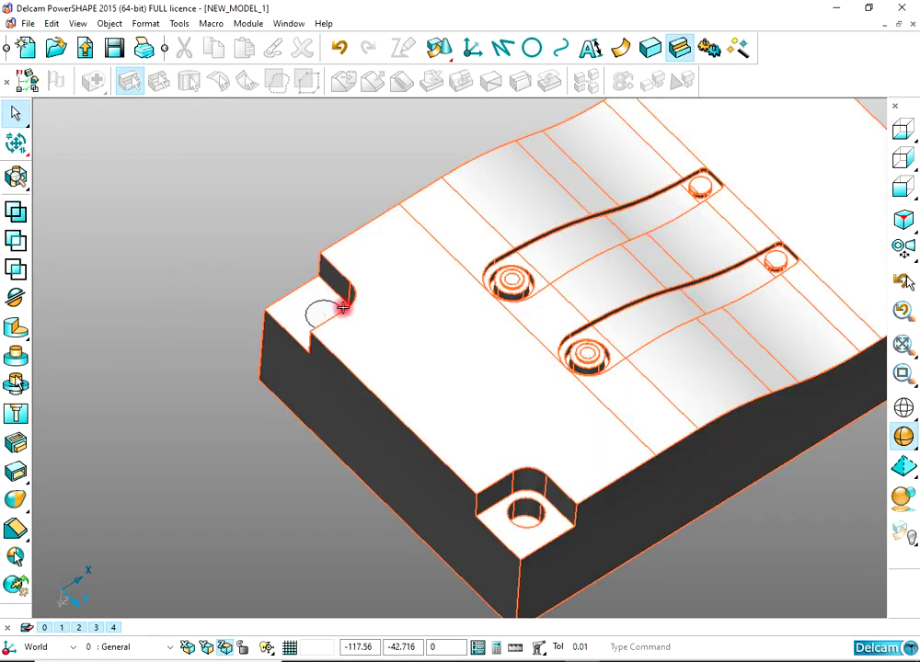
Step: Give the other notch's cylinder at this end equal 12 mm lengths in both directions and subtract it from the block
scroll(343, 308, up, 1)
double_click(307, 306)
double_click(446, 314)
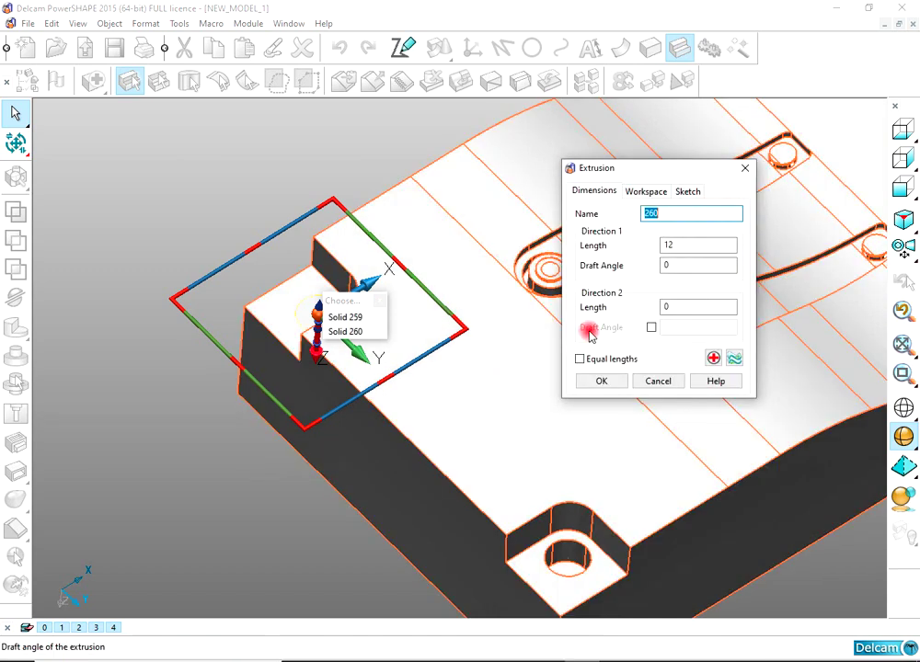
click(583, 360)
click(598, 380)
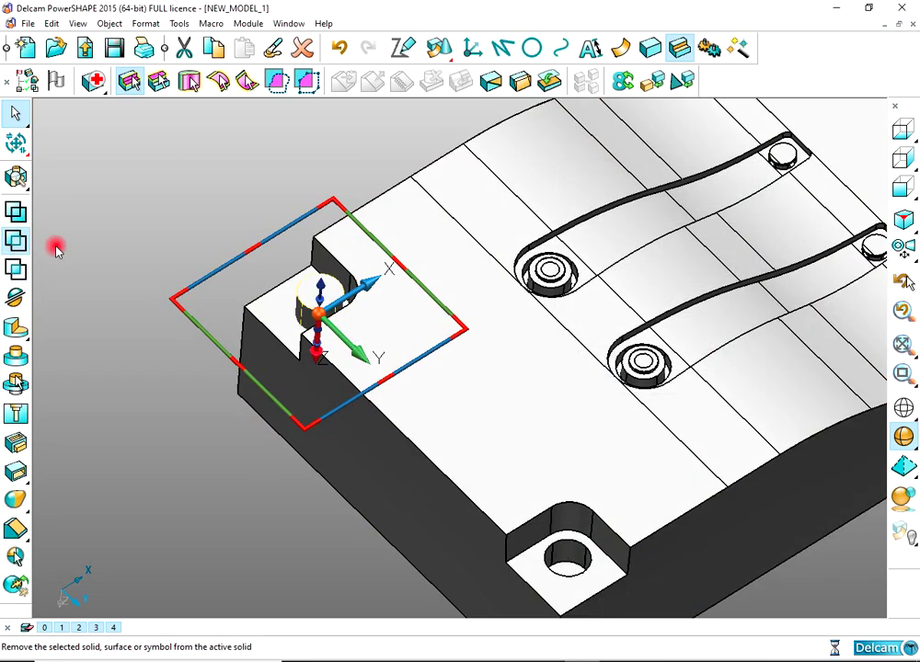
Step: Dimension the vertical distance between the guide-pin circle and the notch floor at the block's opposite end
scroll(477, 314, down, 2)
shift+middle_drag(635, 314, 177, 404)
middle_drag(263, 448, 570, 357)
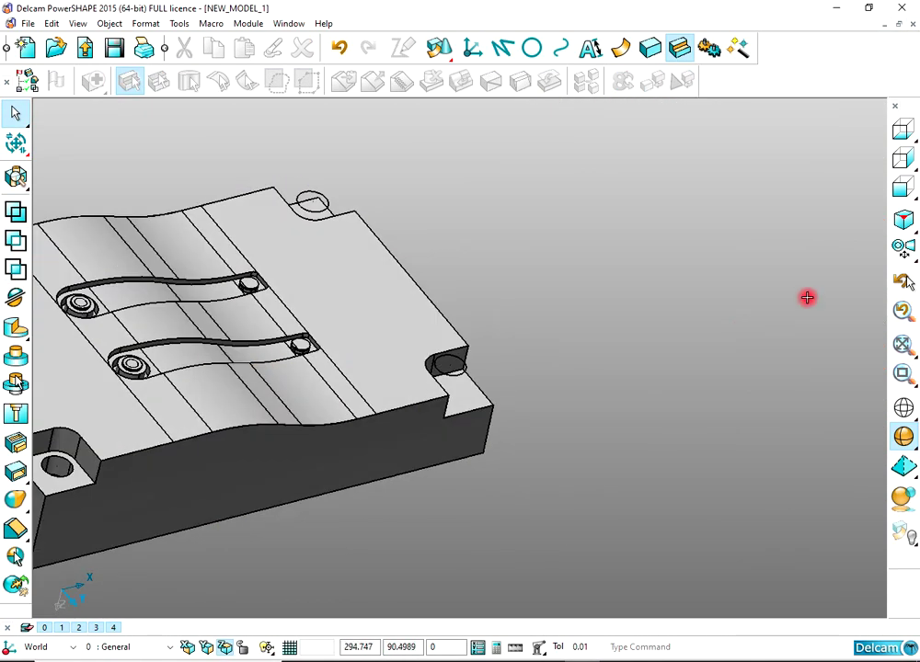
click(898, 186)
shift+middle_drag(773, 403, 510, 387)
scroll(509, 387, up, 3)
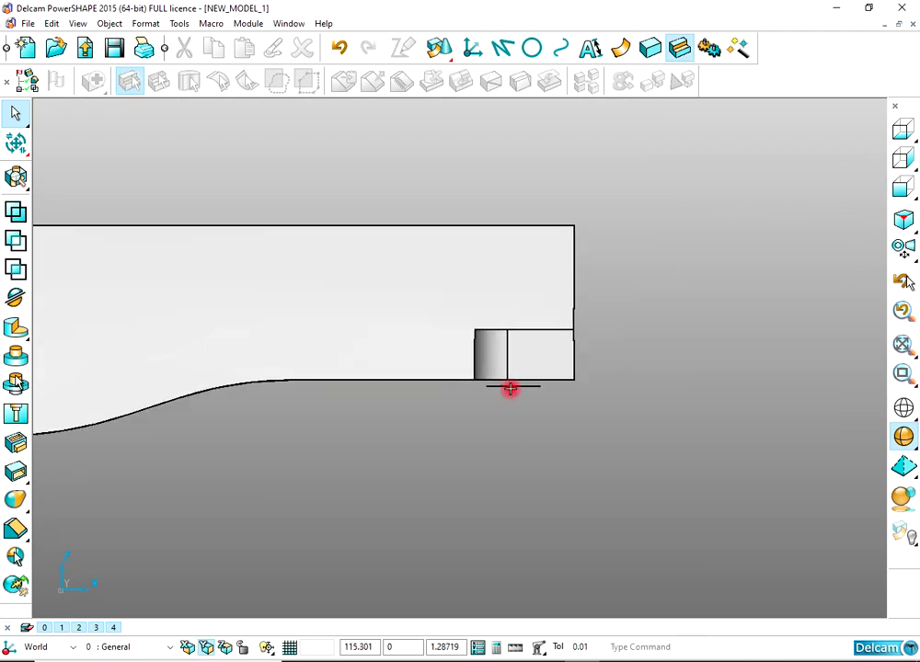
shift+middle_drag(597, 343, 427, 344)
scroll(426, 348, up, 1)
scroll(430, 349, down, 1)
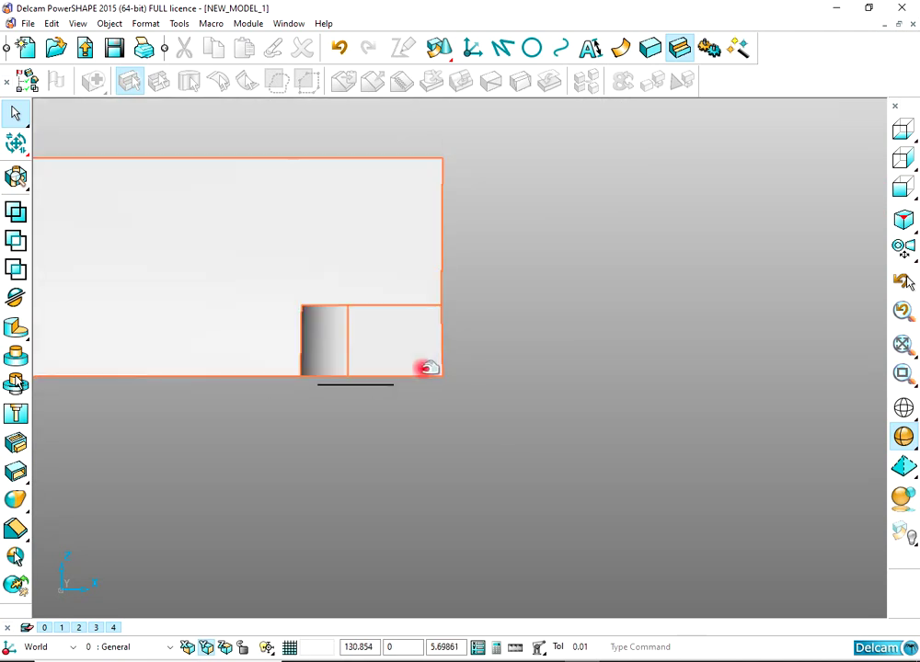
click(530, 123)
click(560, 48)
click(589, 49)
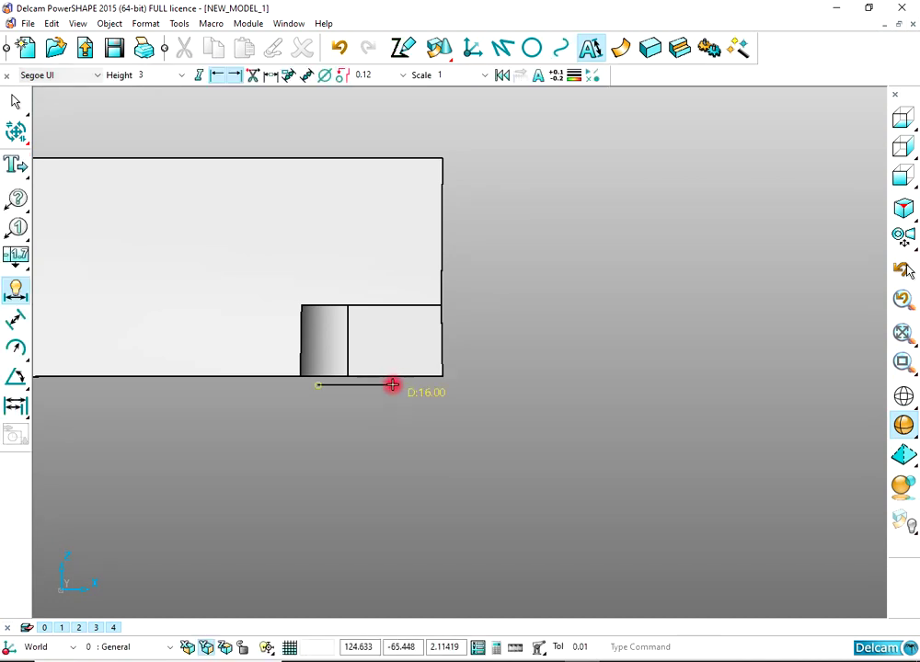
middle_drag(360, 388, 364, 405)
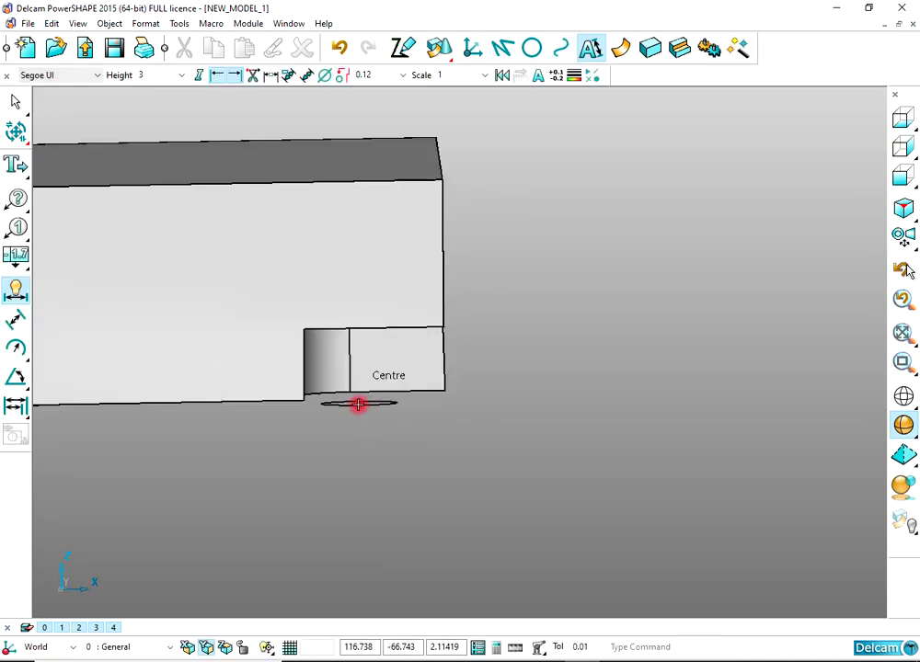
click(358, 405)
click(901, 176)
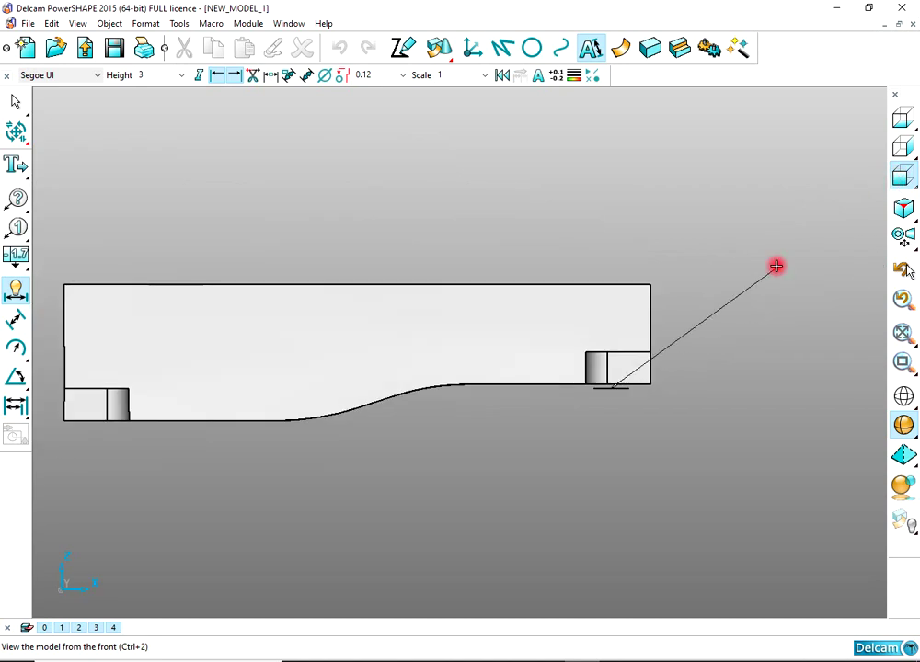
shift+middle_drag(721, 354, 457, 301)
scroll(437, 301, up, 4)
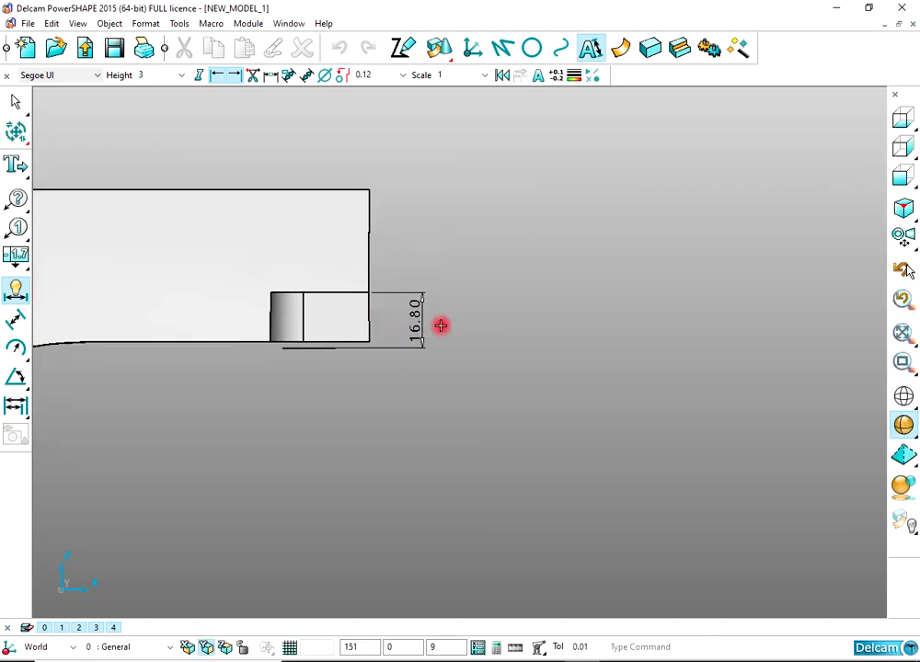
right_click(457, 240)
key(Escape)
Step: Move the circles at this end 16.8 mm along Z onto the notch floors
scroll(372, 342, down, 2)
shift+middle_drag(372, 342, 450, 319)
scroll(424, 314, up, 6)
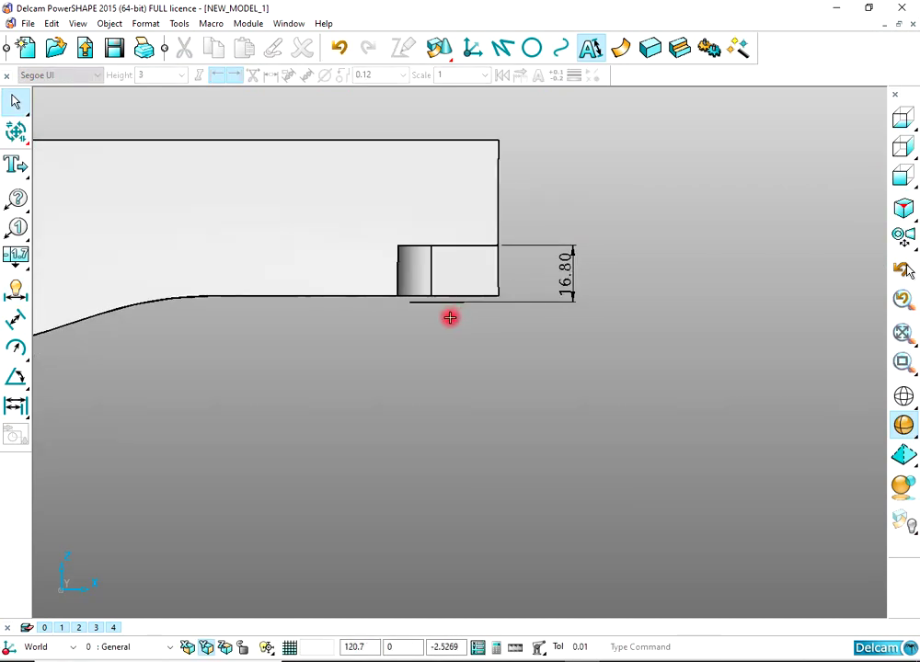
click(413, 284)
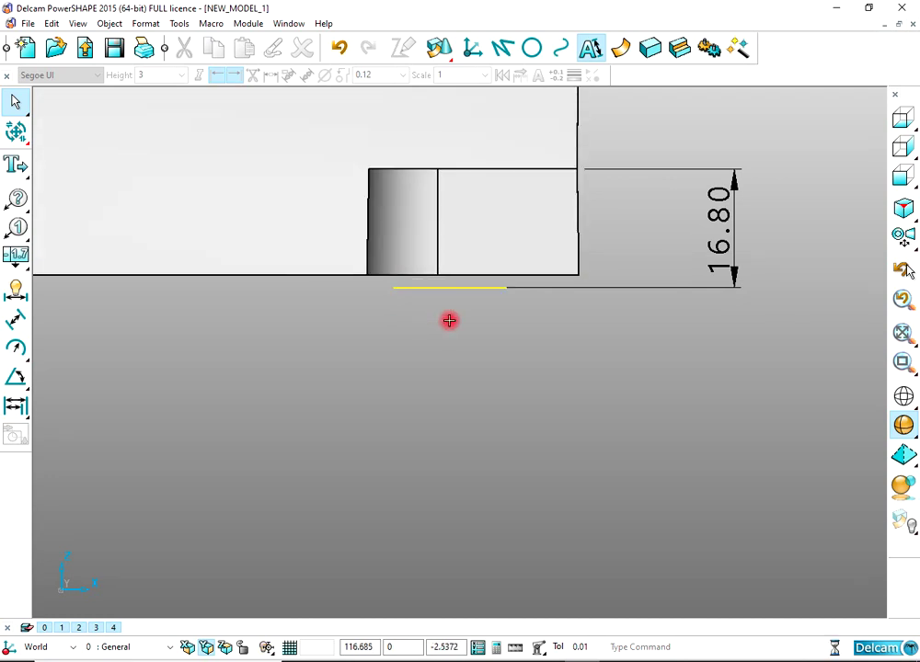
click(16, 132)
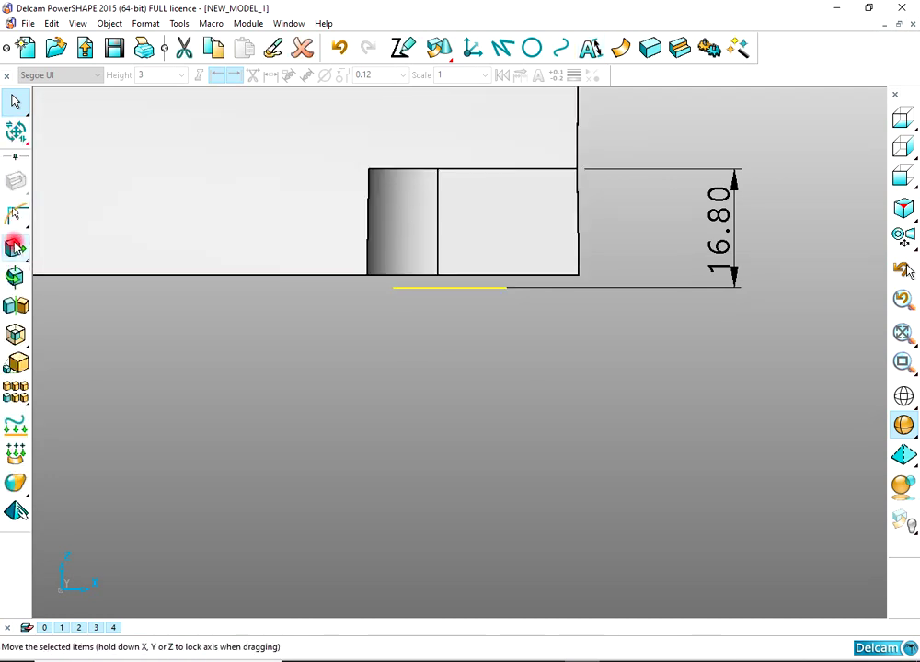
click(15, 244)
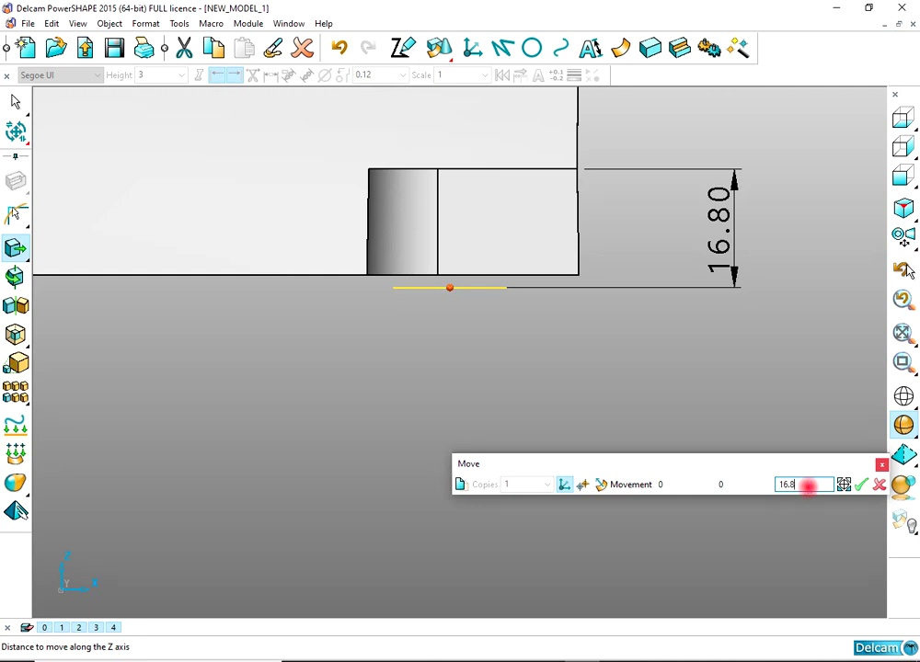
click(872, 487)
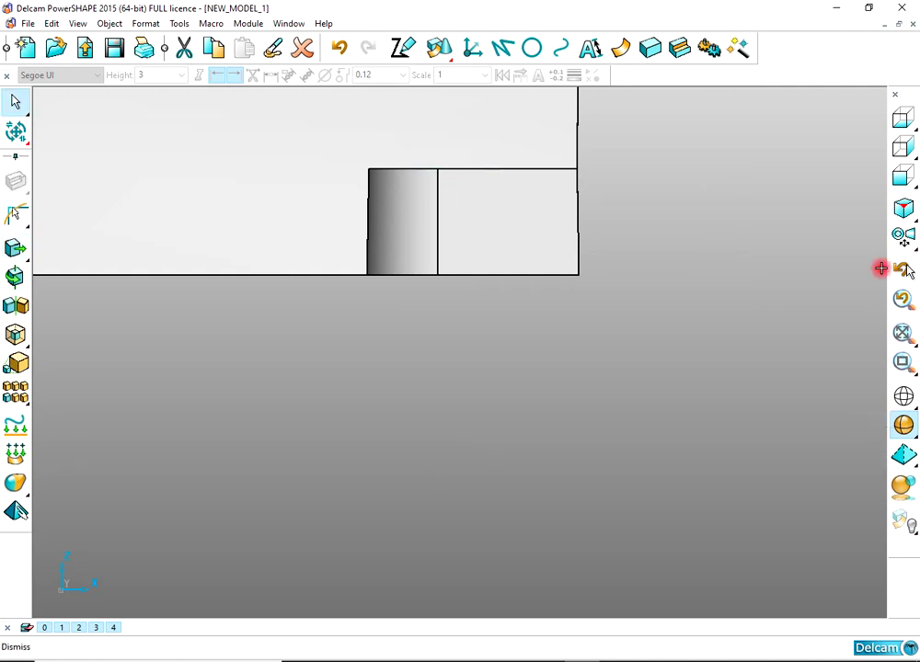
click(904, 206)
middle_drag(320, 165, 606, 165)
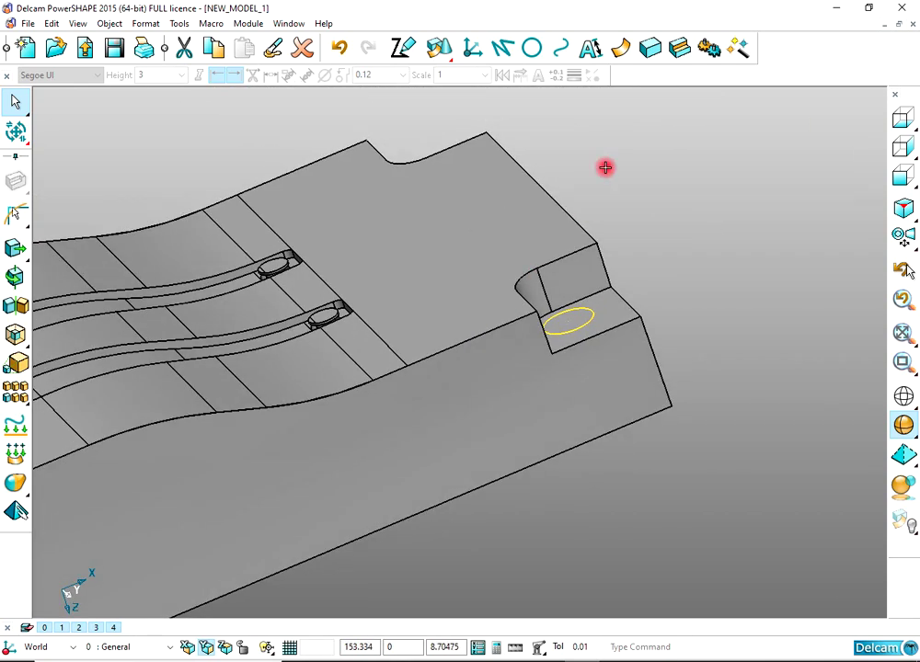
click(15, 193)
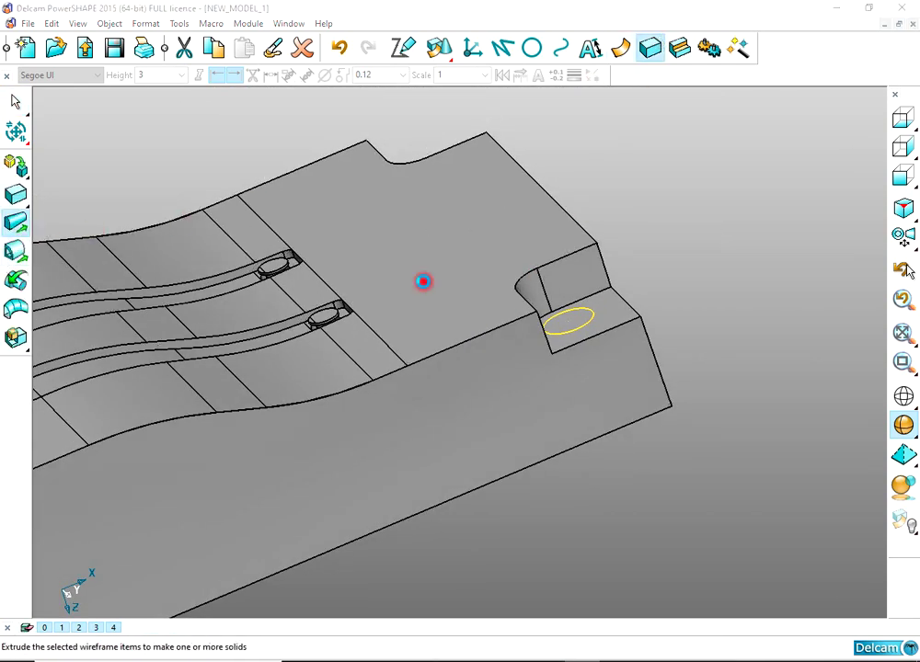
click(544, 368)
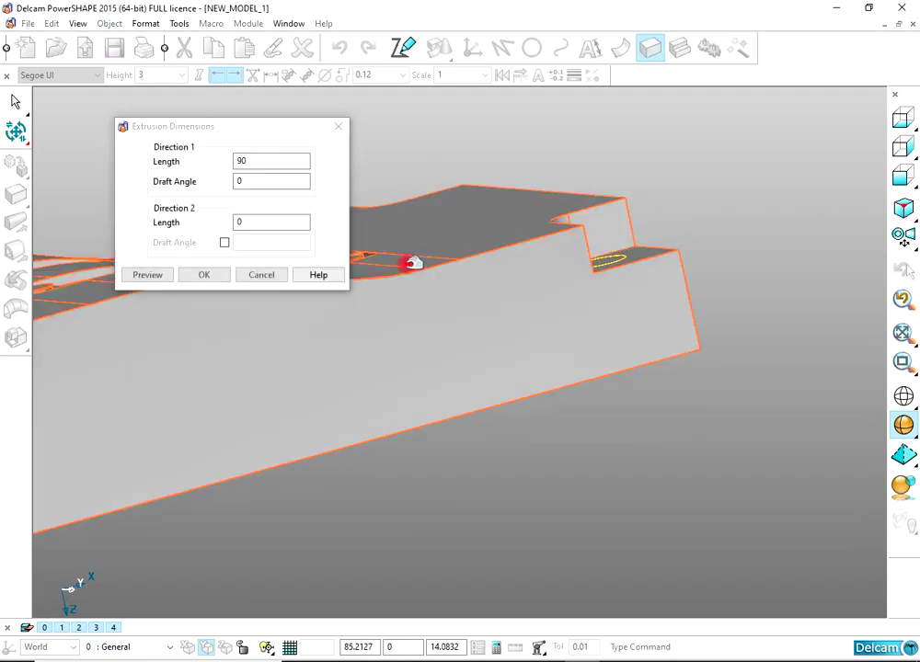
double_click(260, 161)
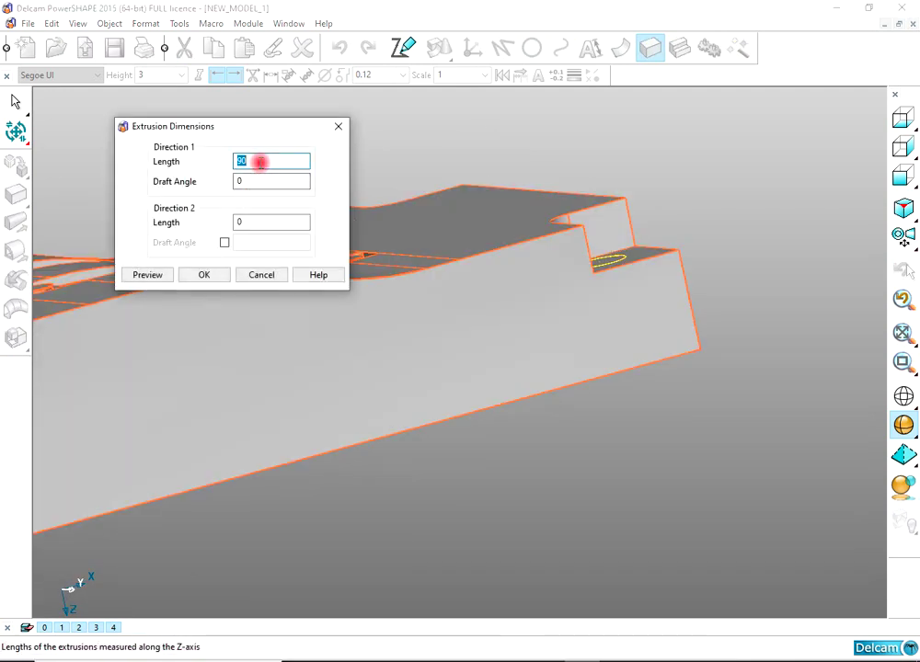
click(174, 276)
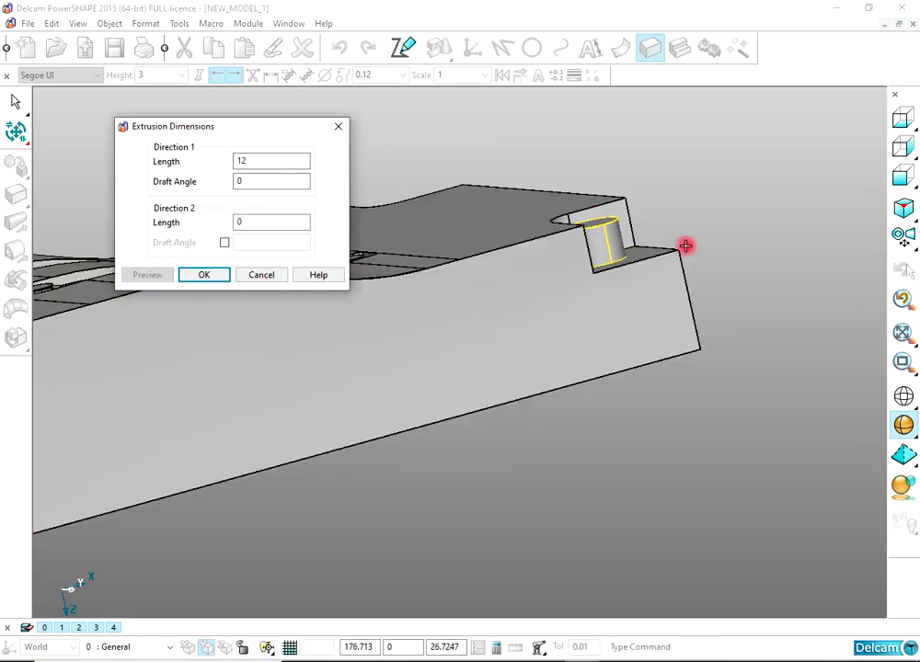
middle_drag(685, 247, 359, 247)
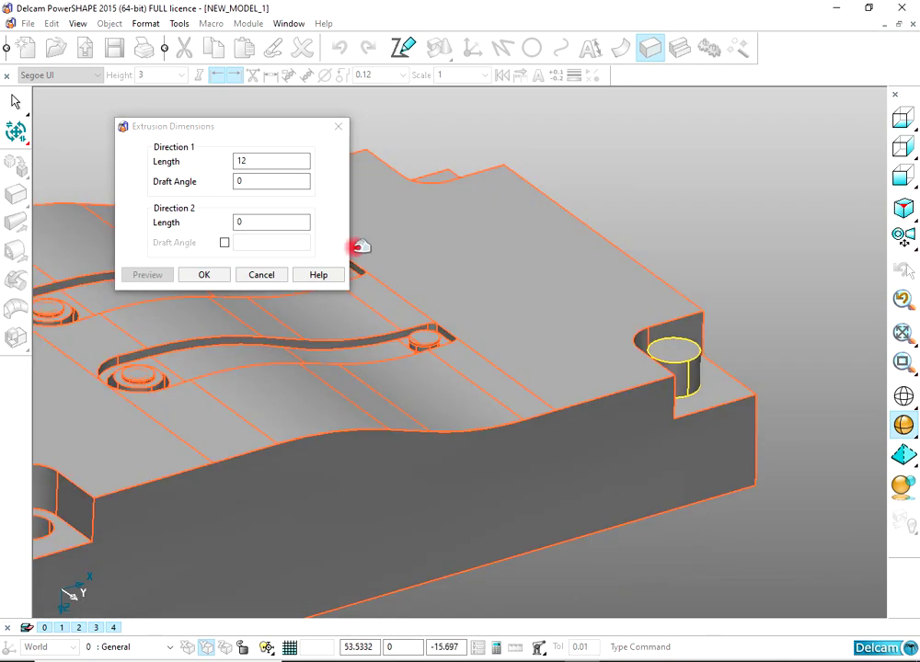
click(261, 275)
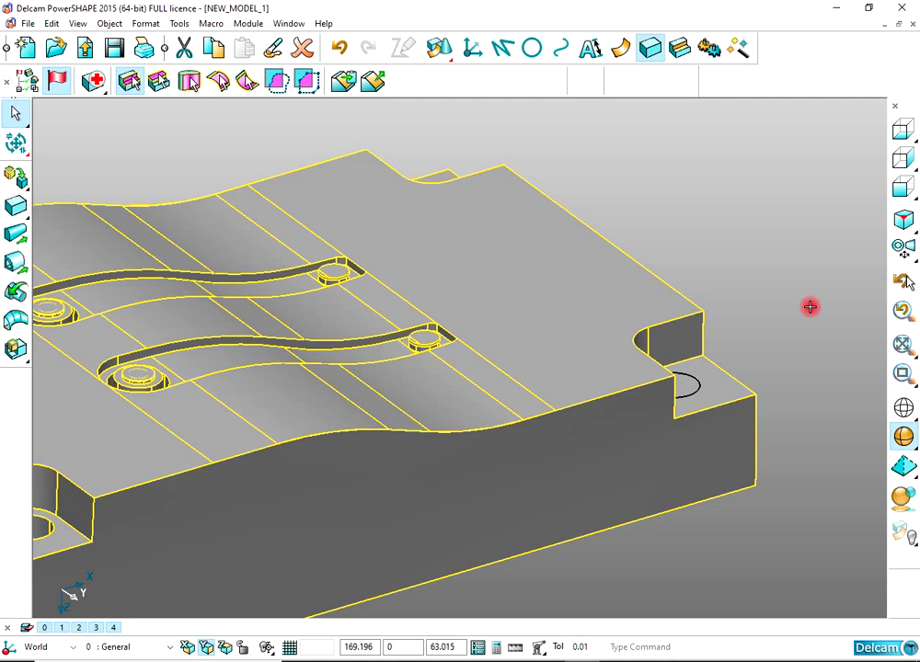
Step: Extrude the near notch's circle as a solid and set its length to -12 mm so it runs into the block
click(809, 306)
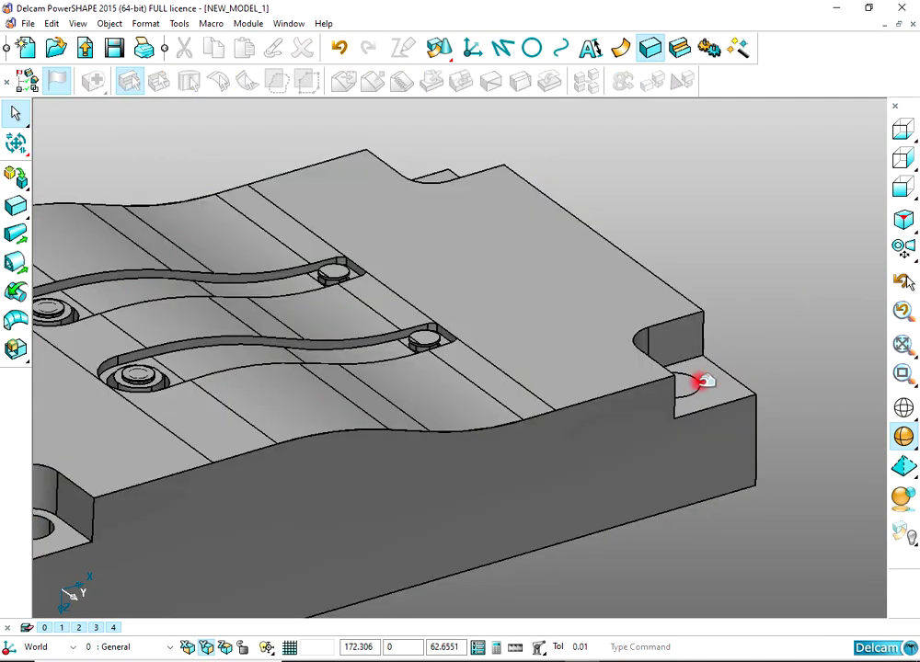
click(732, 399)
click(15, 234)
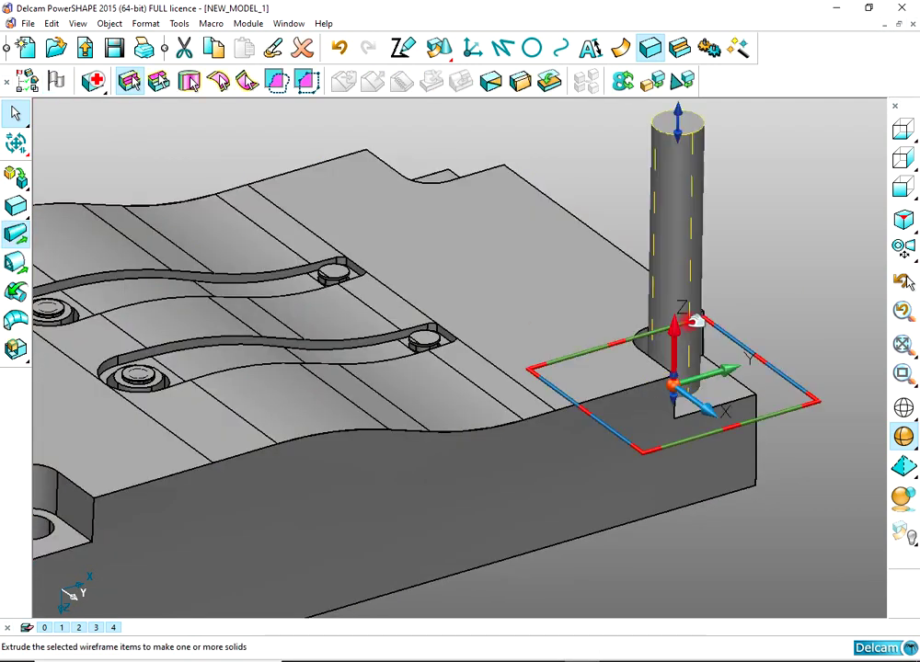
double_click(672, 251)
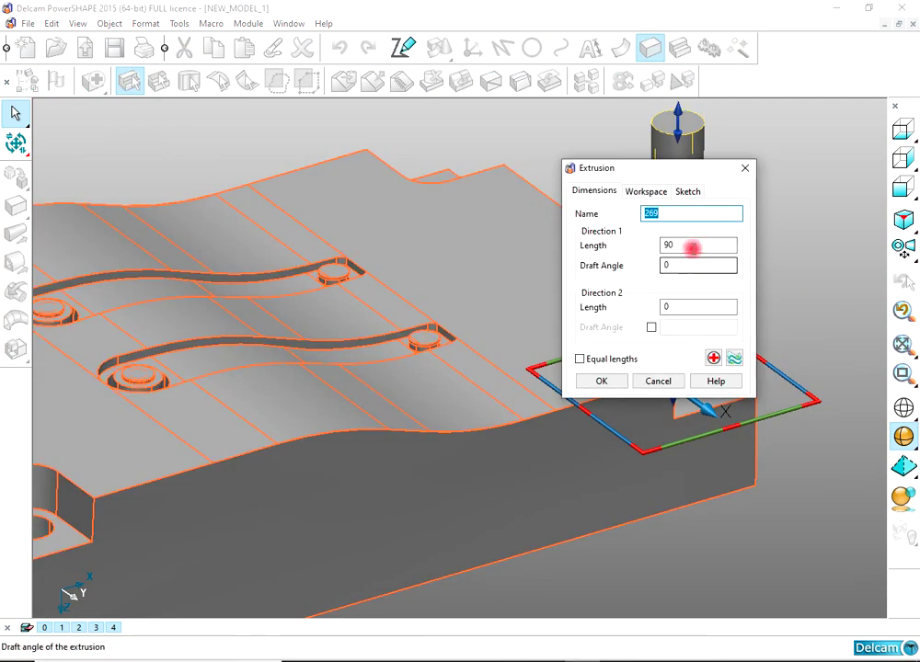
key(Return)
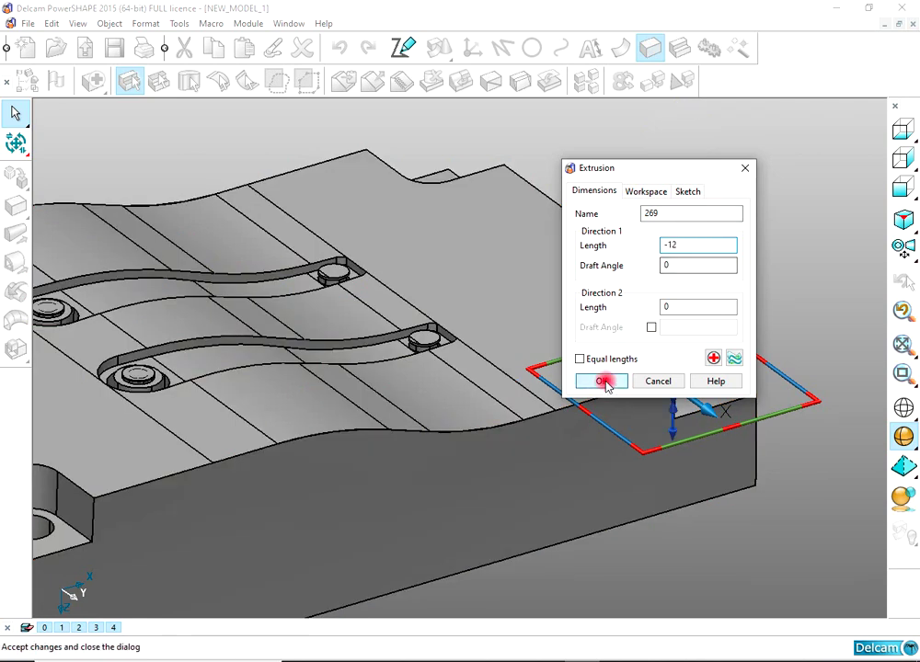
click(604, 382)
Step: Try to subtract the near notch's cylinder from the active block, then undo the operation
click(680, 49)
click(15, 241)
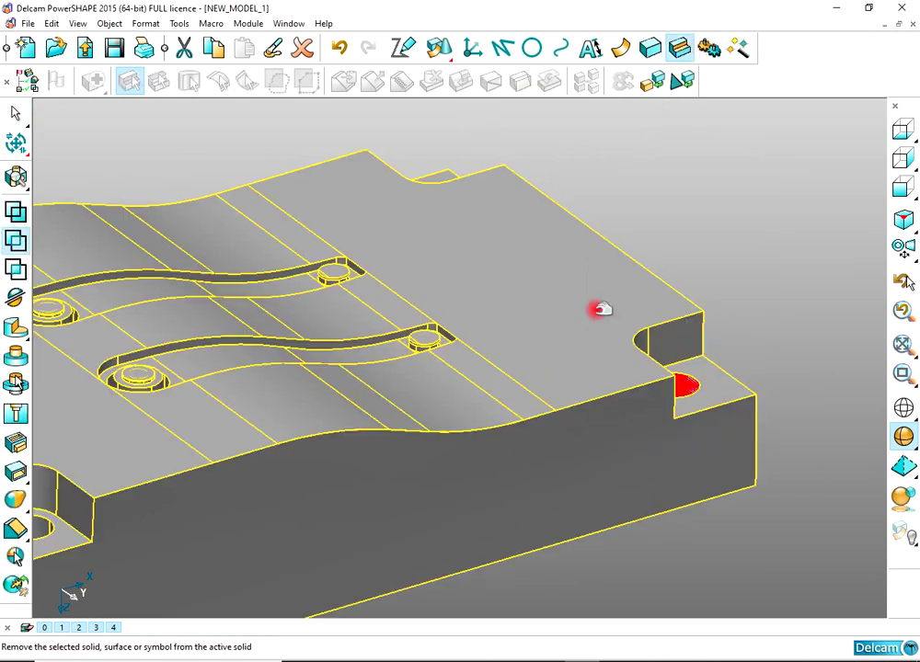
shift+middle_drag(598, 310, 576, 333)
shift+middle_drag(731, 478, 696, 332)
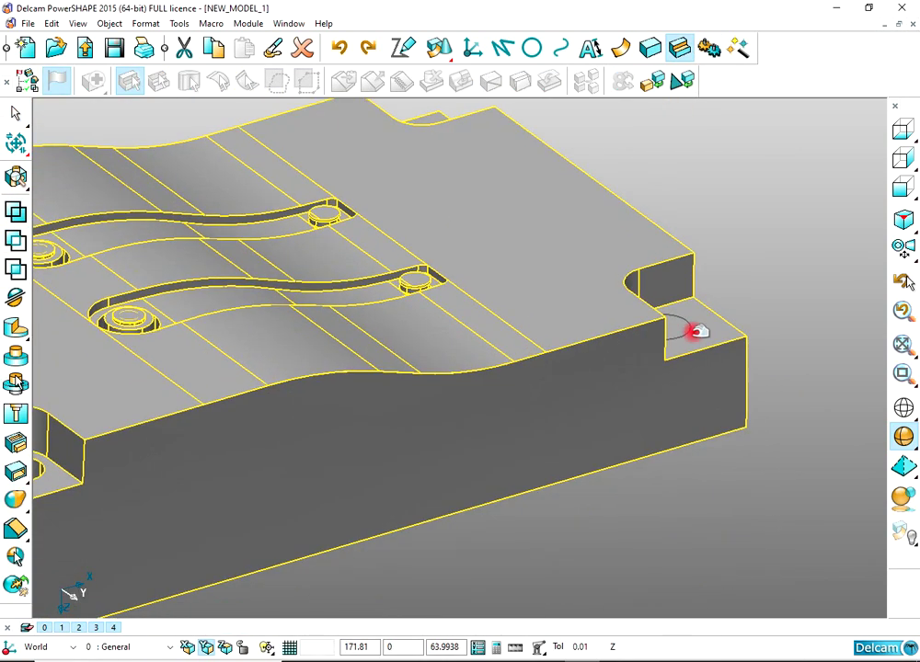
Step: Apply equal lengths to the near notch's cylinder and subtract it from the block to cut the guide-pin hole
click(686, 328)
click(782, 263)
middle_drag(783, 263, 686, 326)
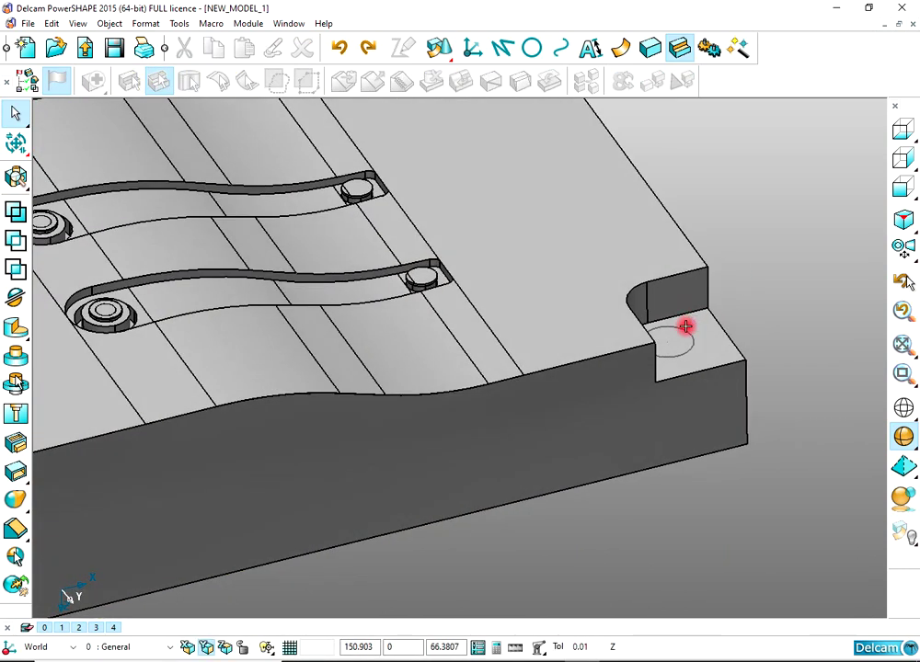
scroll(686, 329, up, 2)
double_click(681, 339)
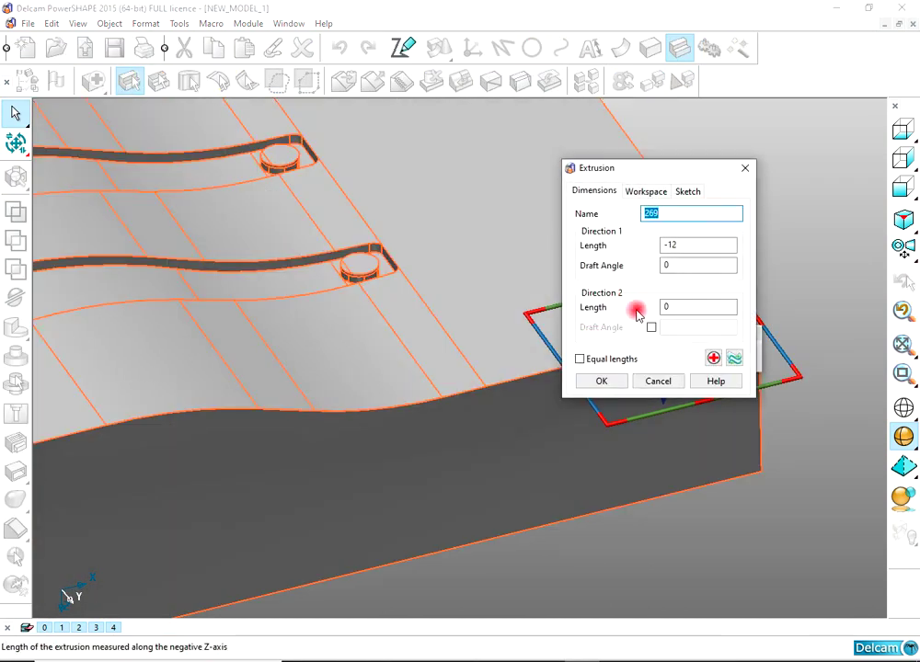
click(620, 361)
click(601, 381)
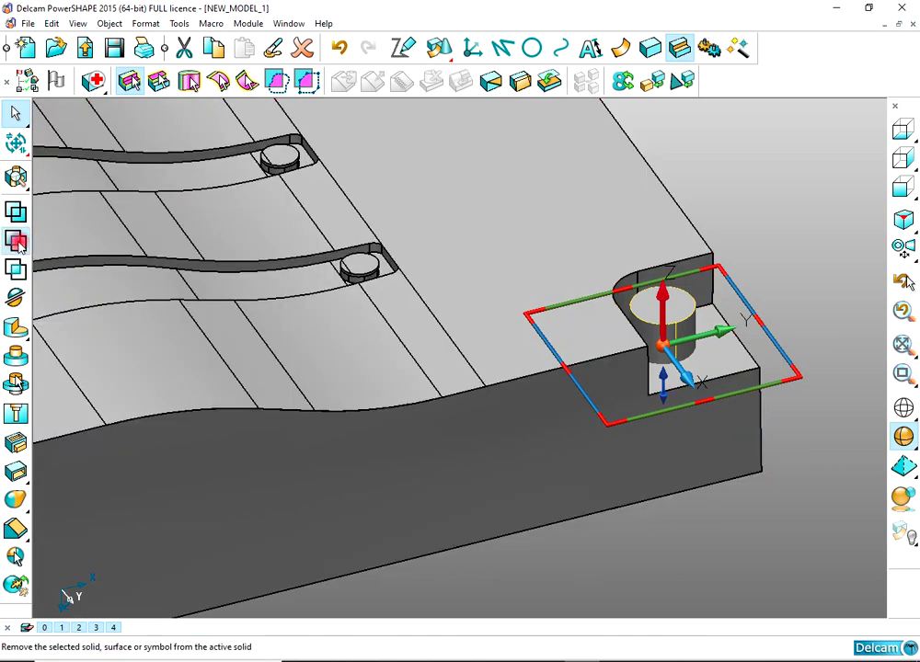
click(495, 217)
Step: Extrude the remaining notch's circle 12 mm one way and 2 mm the other, and subtract the cylinder to cut its guide-pin hole
middle_drag(495, 217, 421, 284)
mouse_move(412, 283)
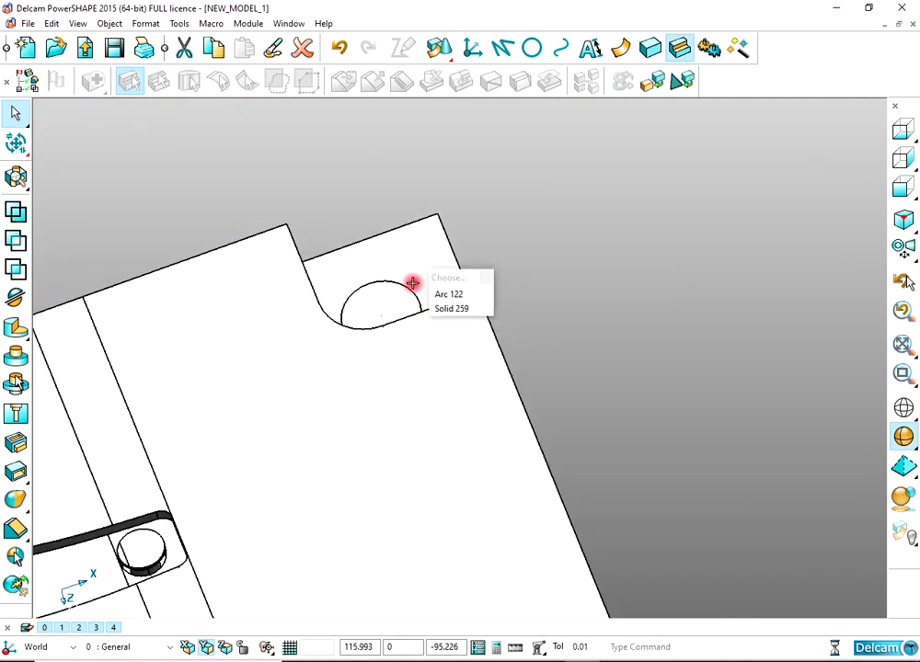
click(644, 50)
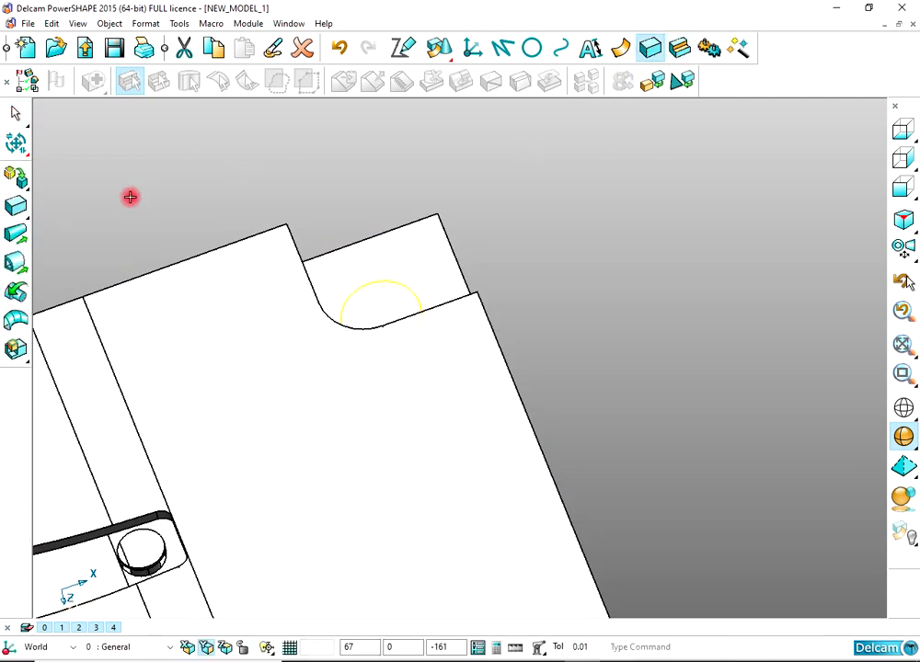
click(389, 260)
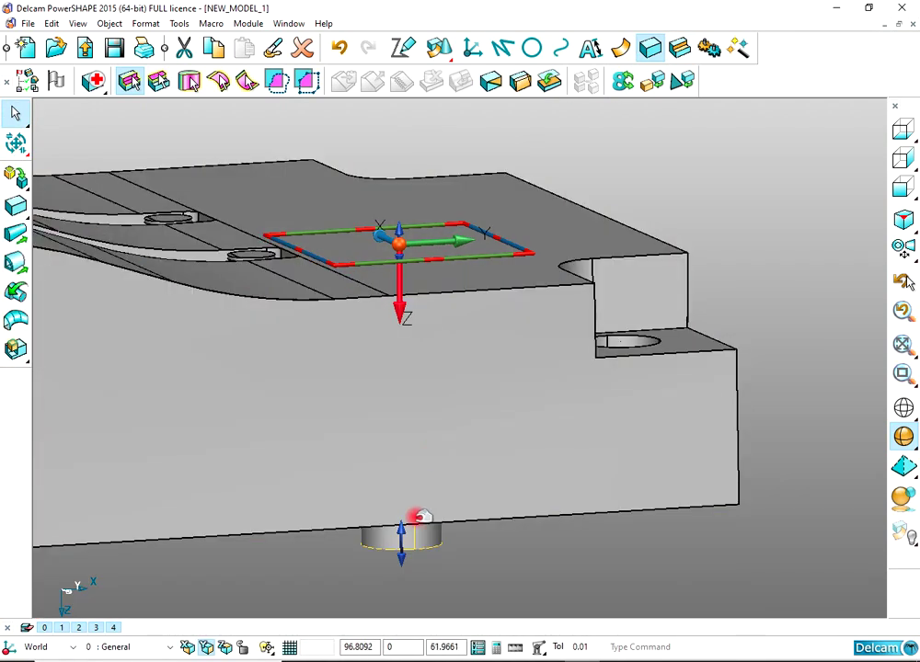
double_click(412, 540)
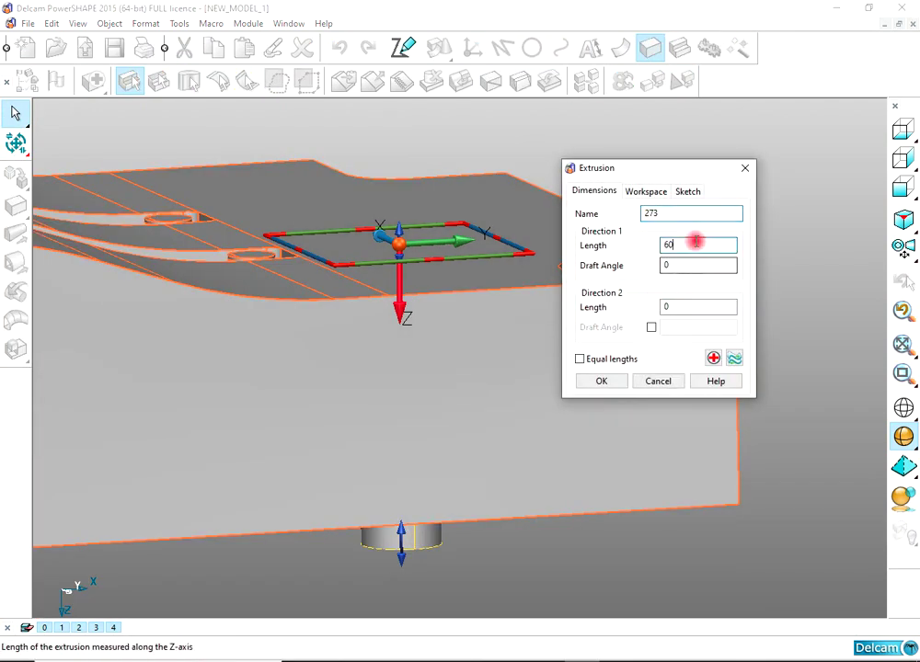
text(12)
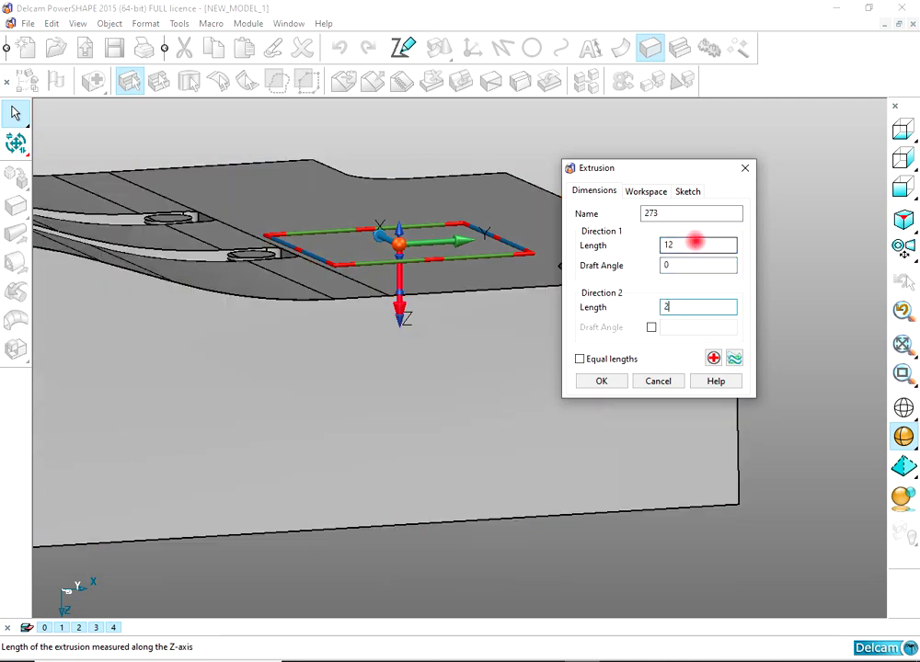
click(592, 381)
click(677, 50)
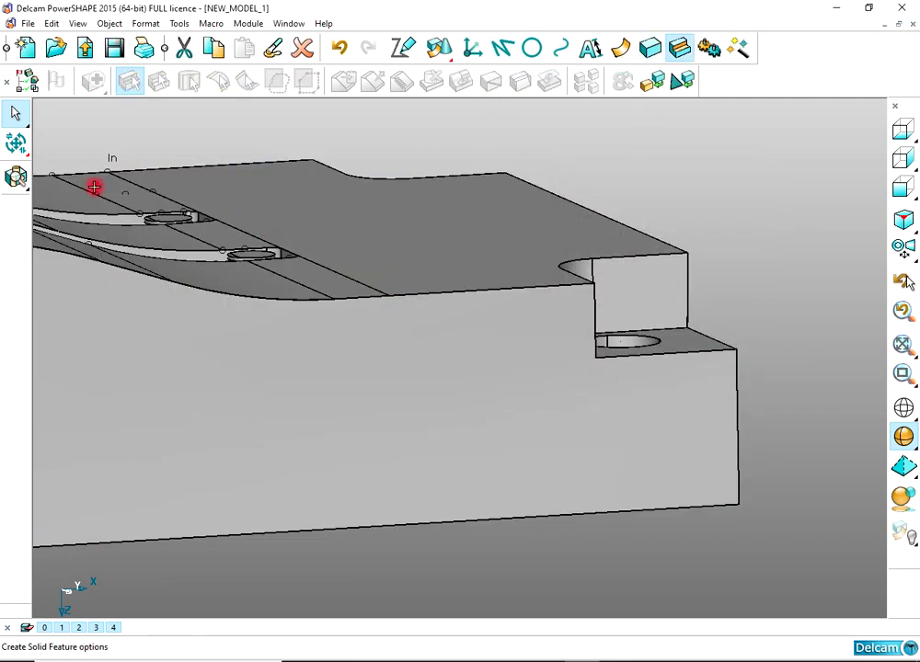
Step: Chamfer the upper edge of the near corner notch with a 2.5 mm distance, following continuous edges
middle_drag(758, 210, 488, 294)
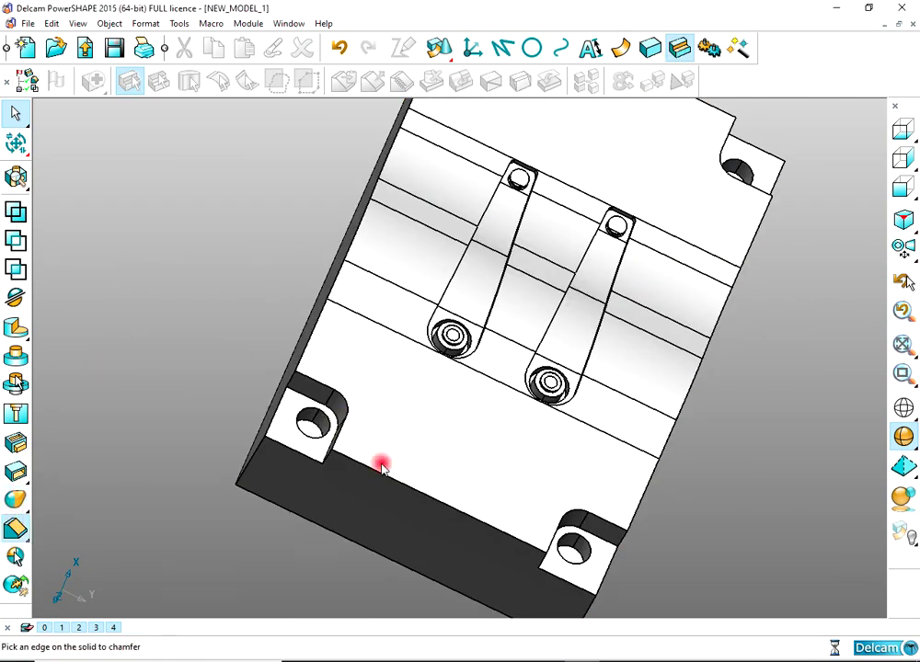
middle_drag(382, 468, 563, 455)
scroll(560, 402, up, 3)
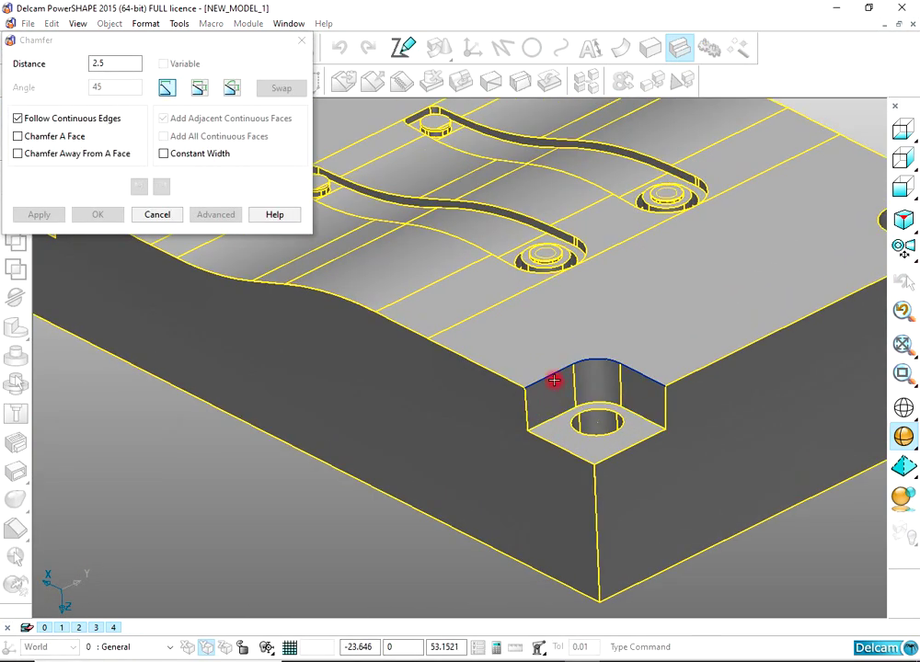
click(554, 380)
click(82, 214)
Step: Chamfer the upper edges of the other three corner notches with the same 2.5 mm distance
middle_drag(513, 277, 575, 313)
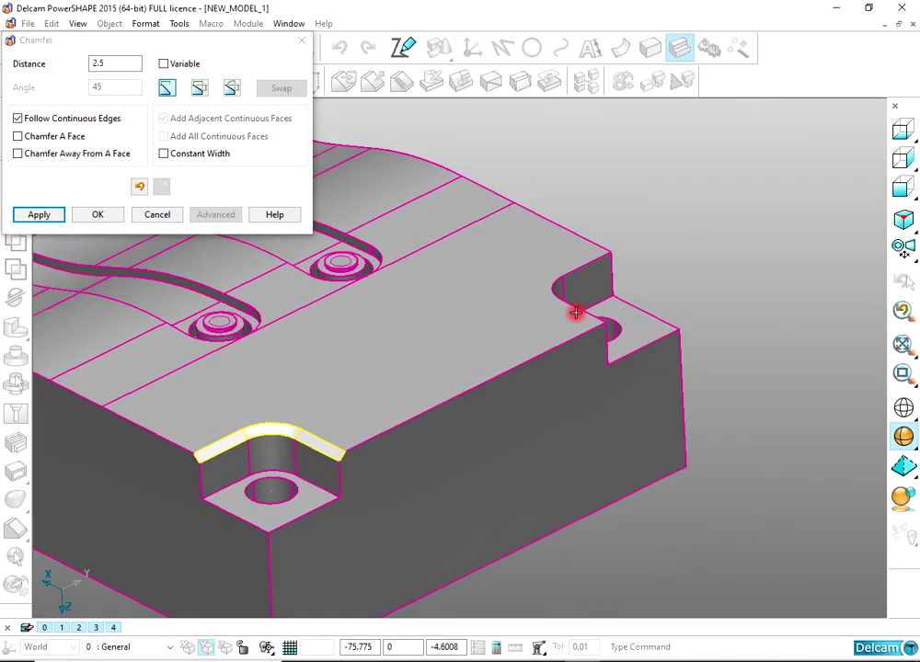
click(585, 266)
shift+middle_drag(368, 252, 709, 414)
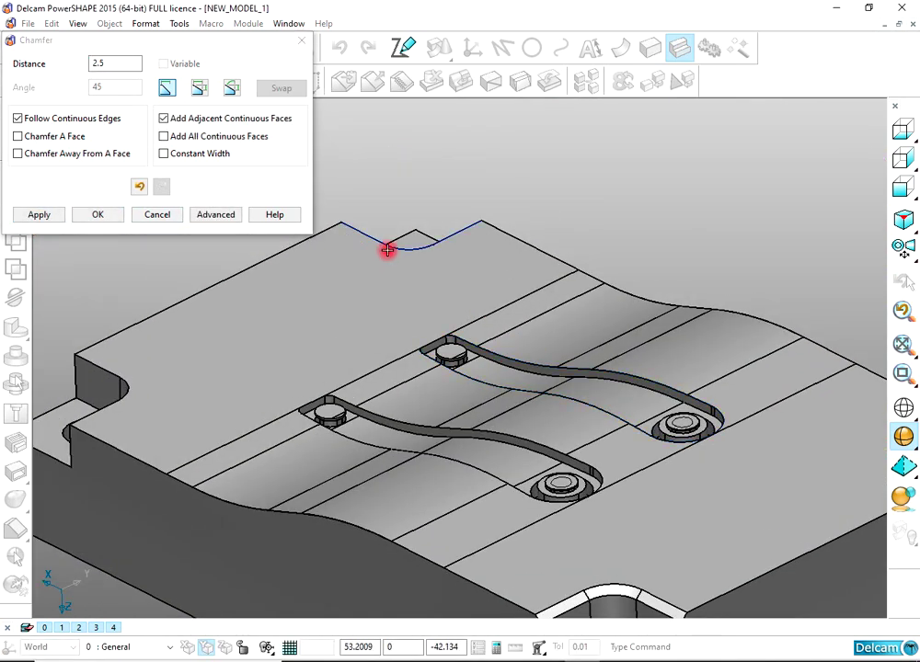
click(43, 217)
click(223, 273)
scroll(460, 405, down, 4)
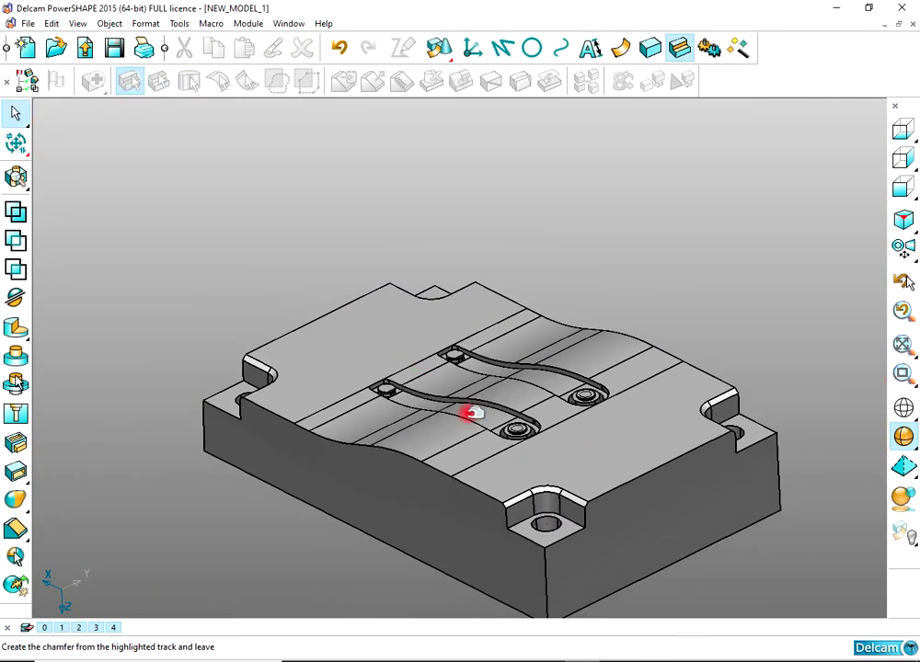
Step: Unhide all the solids and isolate the mating block that carries the corner bosses
mouse_move(472, 414)
middle_down()
mouse_move(677, 315)
mouse_move(512, 384)
mouse_move(741, 181)
middle_up()
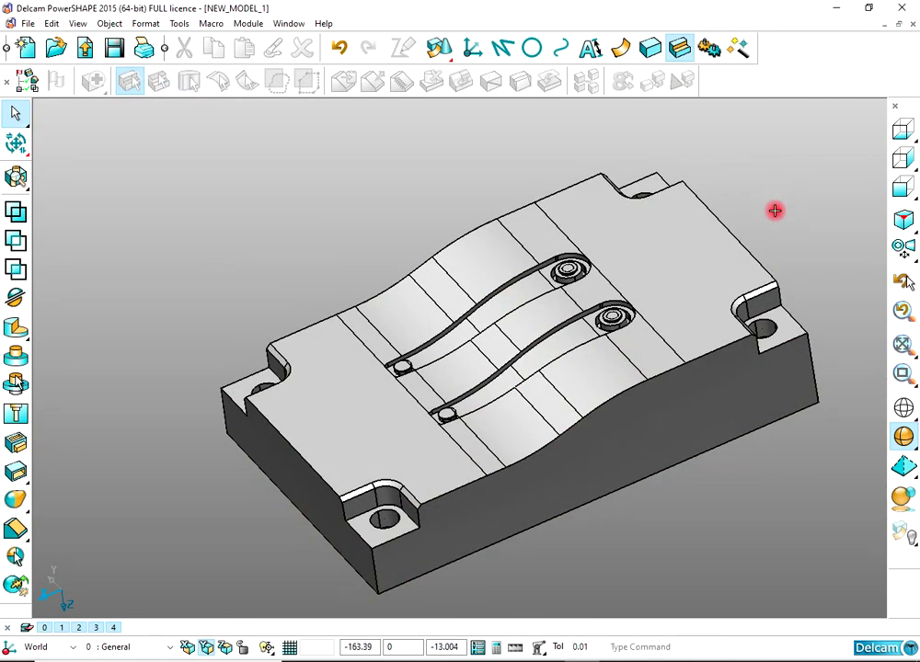
key(ctrl+l)
click(775, 211)
middle_drag(529, 349, 521, 273)
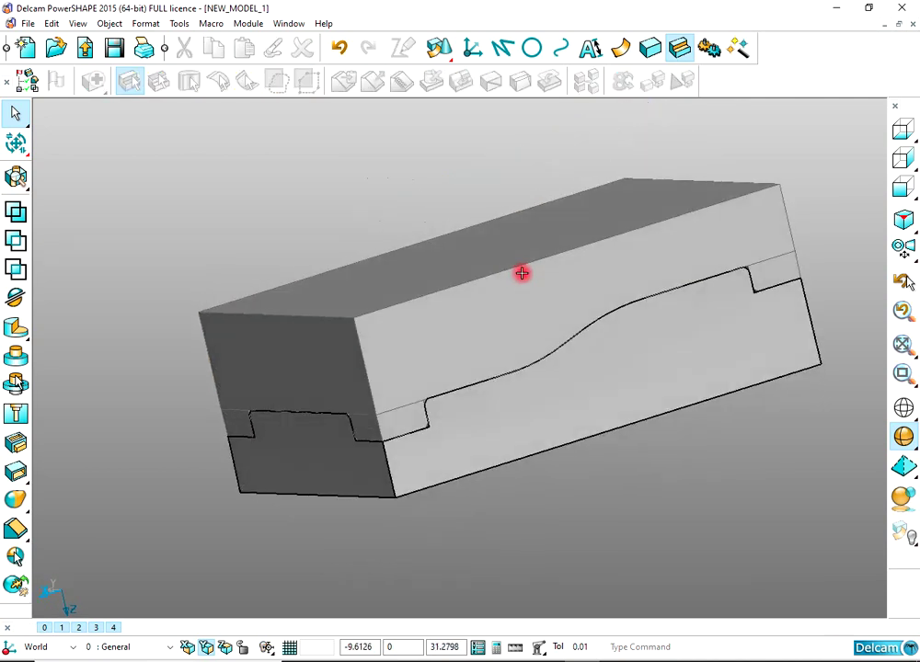
click(540, 303)
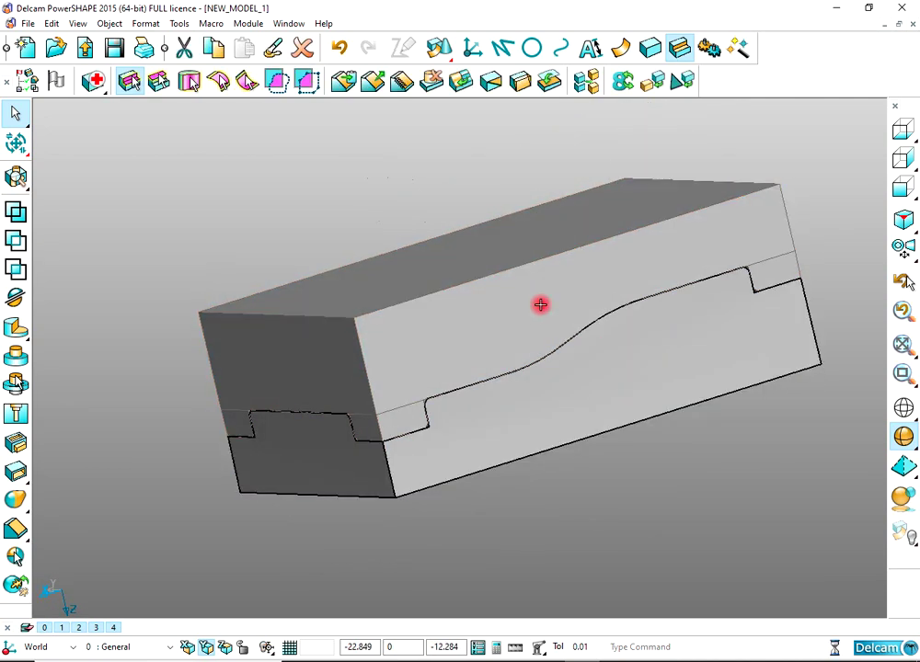
middle_drag(540, 304, 636, 285)
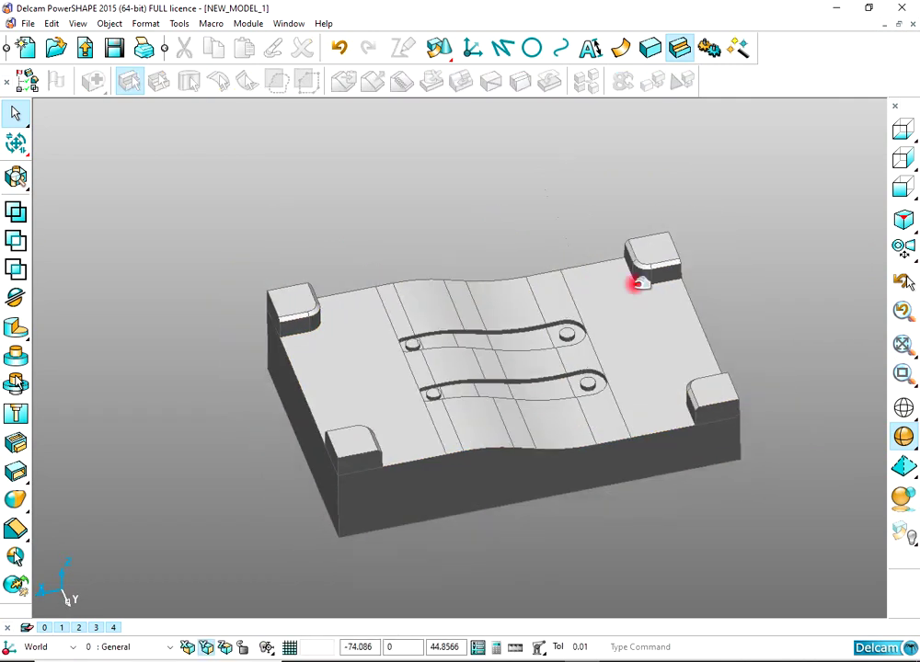
click(898, 136)
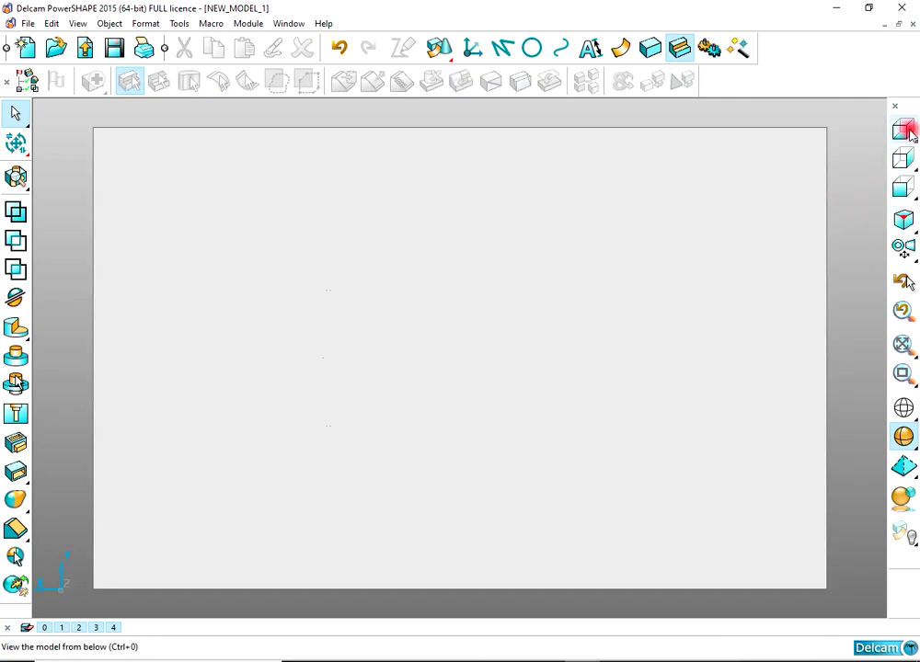
click(832, 132)
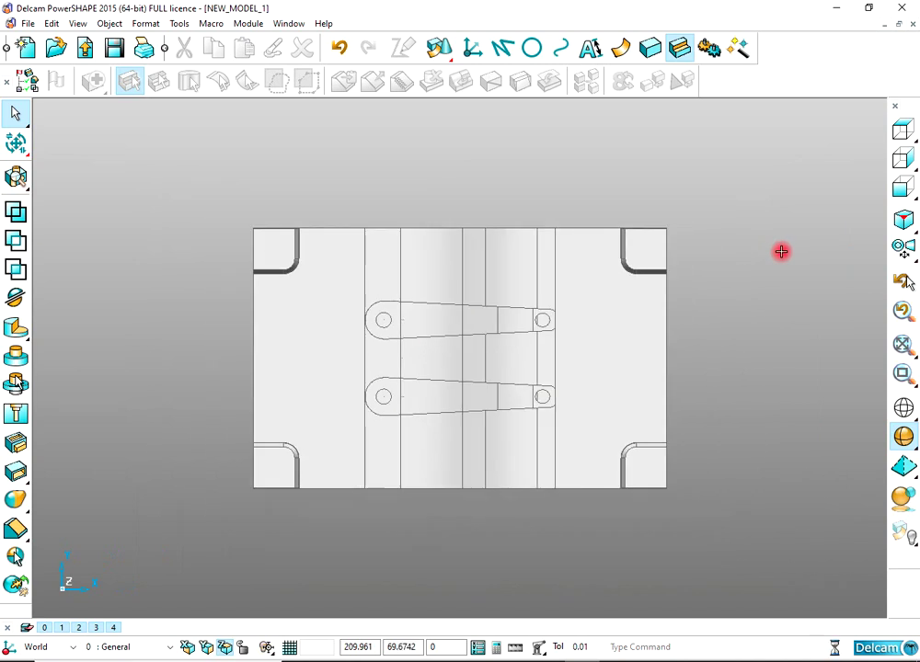
scroll(651, 266, up, 2)
scroll(651, 267, up, 1)
scroll(649, 213, up, 2)
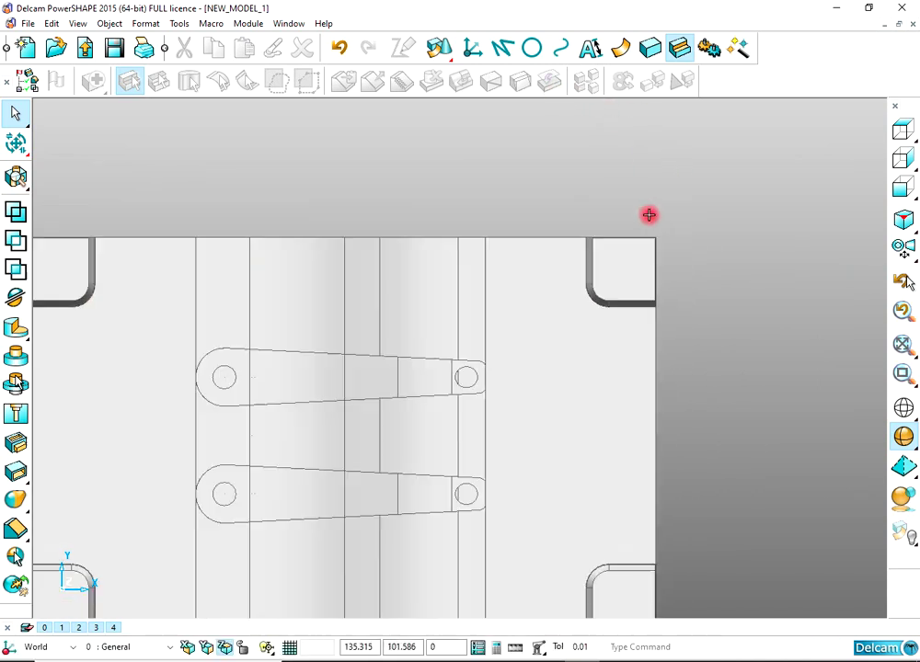
click(532, 48)
scroll(635, 294, up, 1)
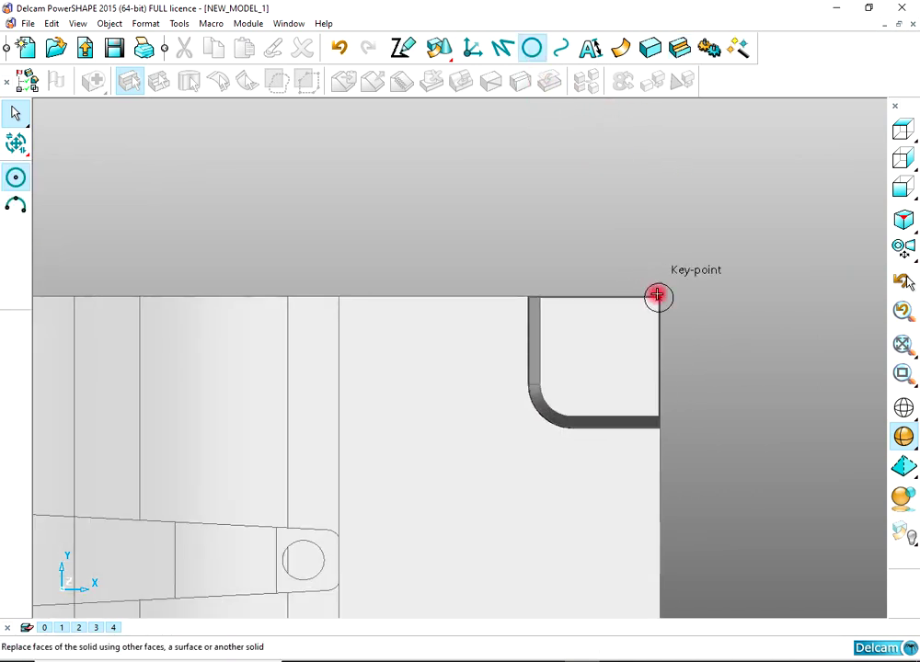
right_click(640, 199)
click(648, 203)
scroll(650, 274, down, 3)
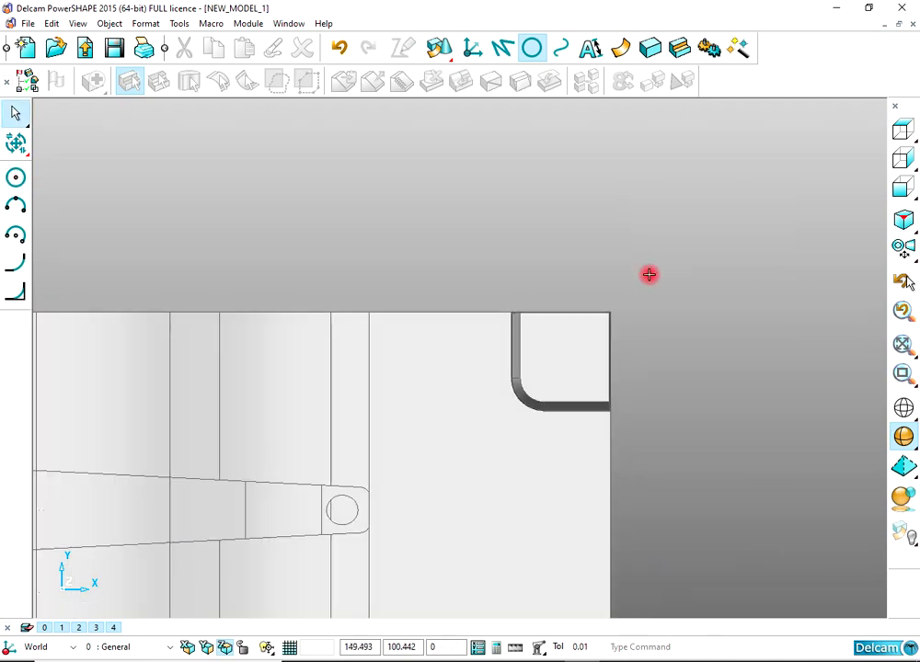
Step: Unhide all the solids, hide the block with the corner bosses, and select the circle of an exposed guide-pin hole
key(ctrl+l)
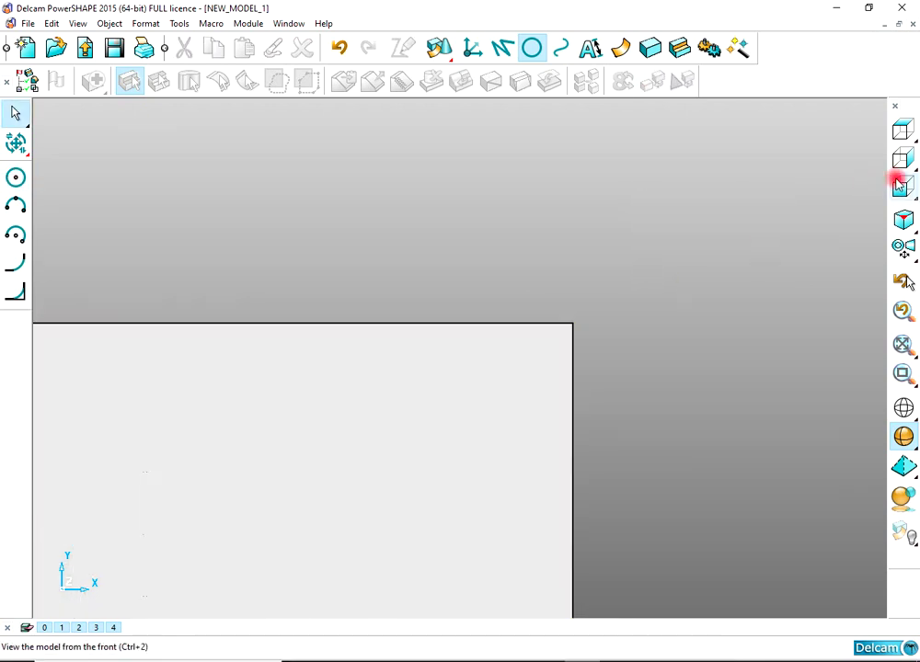
click(899, 184)
click(709, 406)
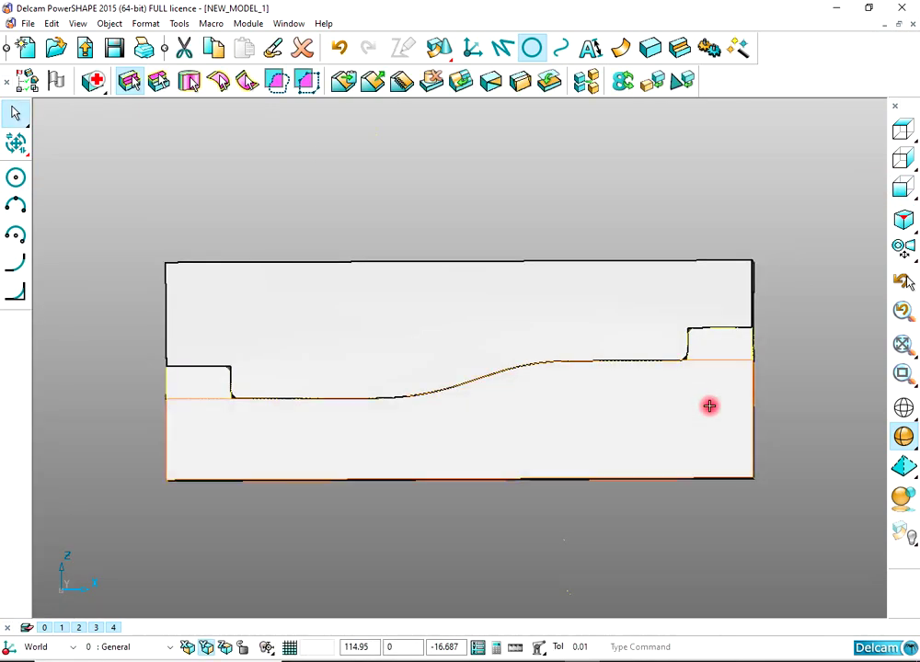
key(ctrl+j)
middle_drag(714, 476, 700, 260)
scroll(633, 266, up, 2)
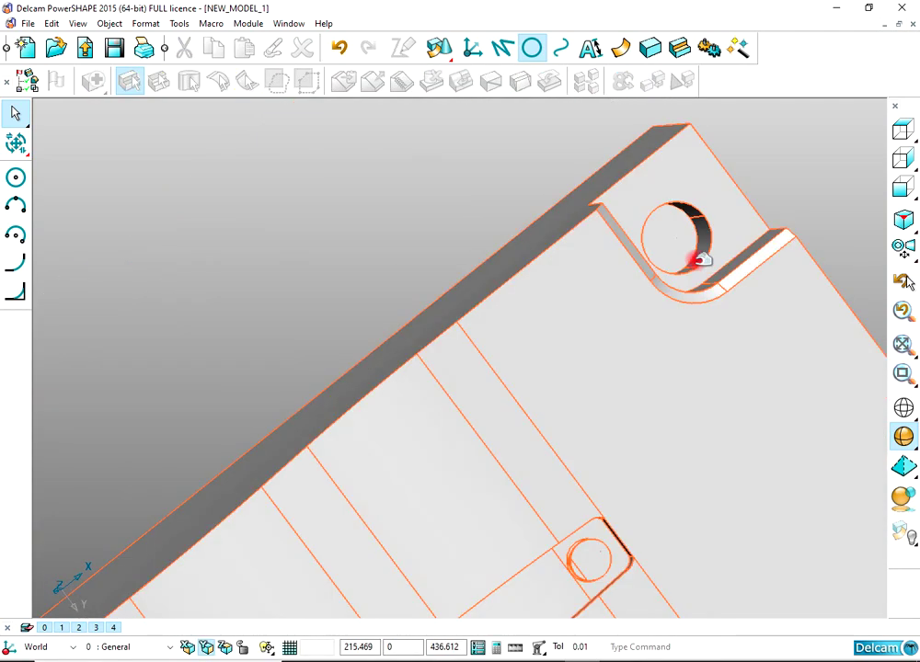
click(713, 225)
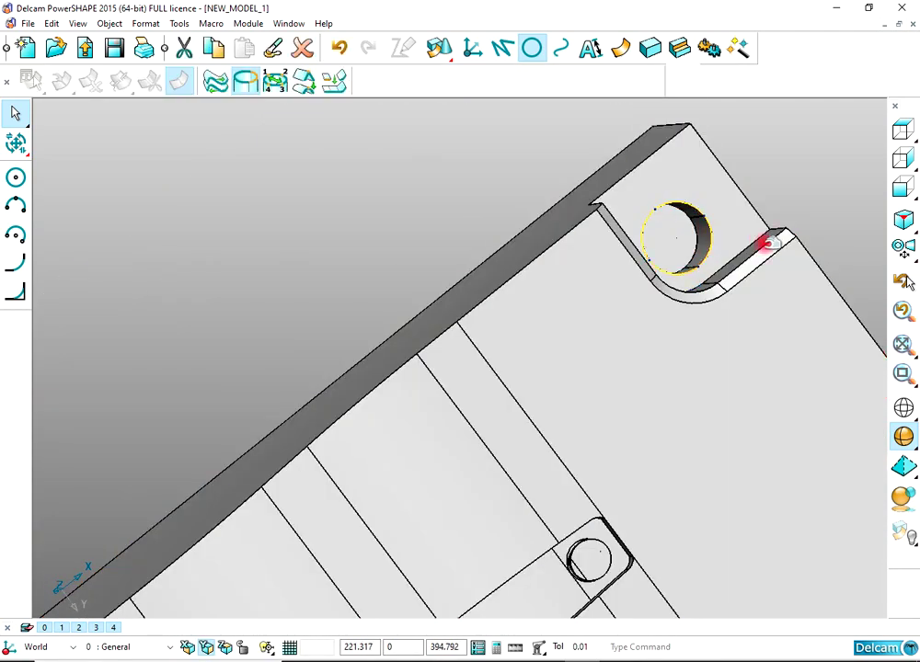
click(909, 133)
scroll(651, 387, down, 2)
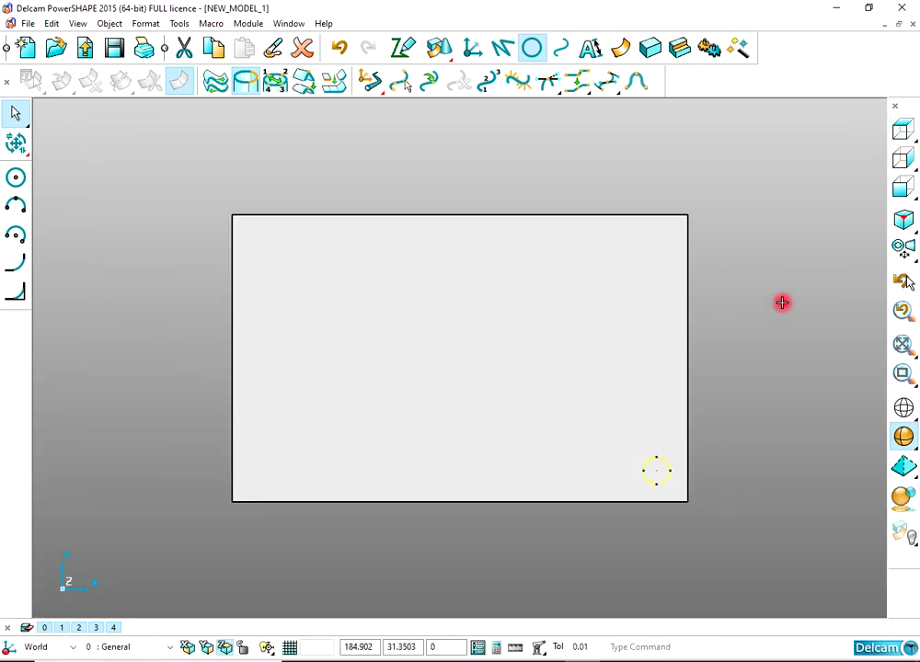
click(907, 188)
Step: Unhide all the solids, clear the selection and switch the display to wireframe
key(ctrl+l)
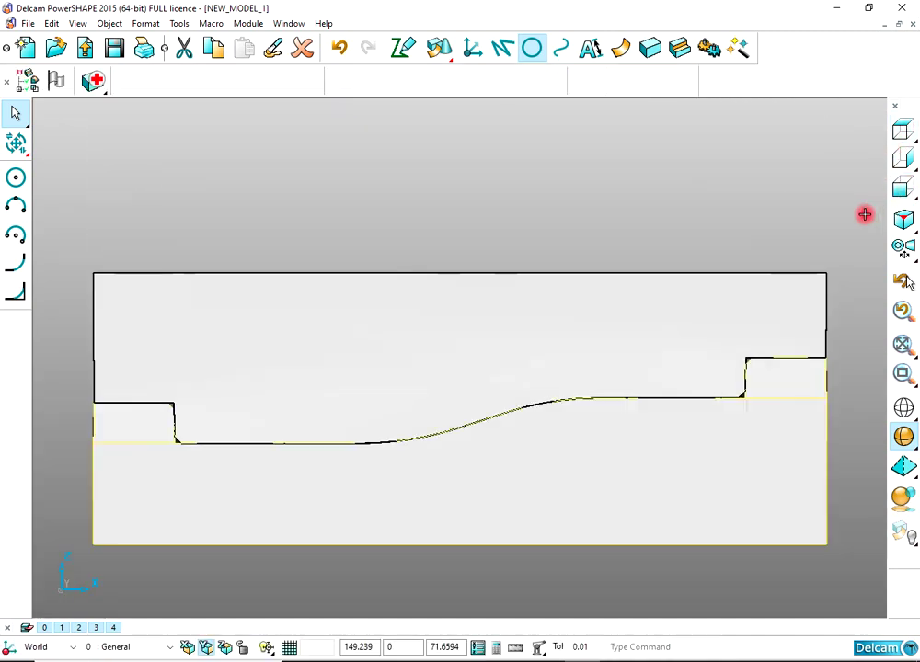
click(788, 200)
scroll(770, 251, down, 2)
middle_drag(747, 341, 564, 360)
scroll(739, 385, up, 2)
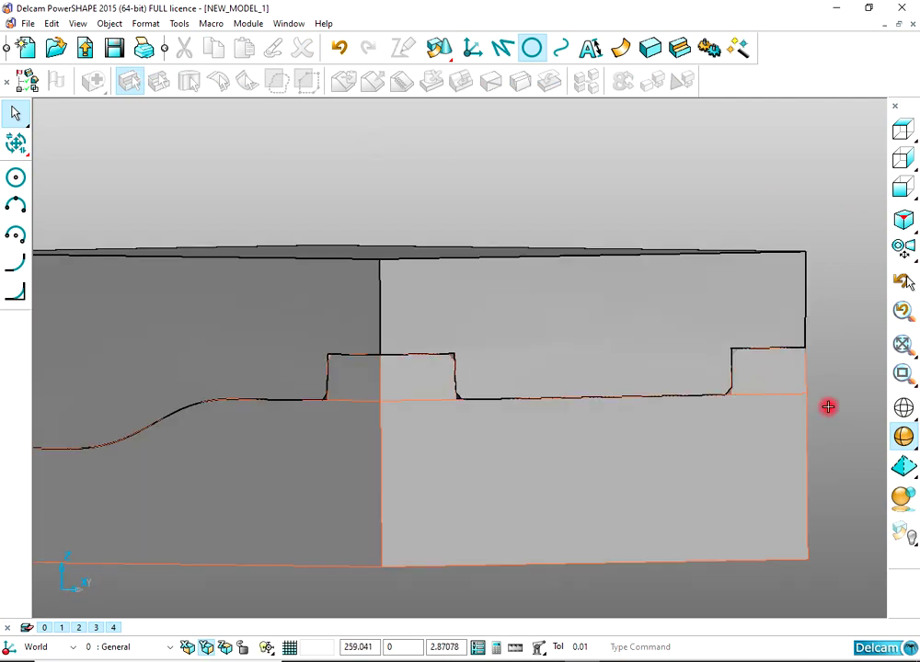
click(904, 407)
Step: Extrude the two guide-pin hole circles at this end as solids with a length of -12 mm, into the corner bosses
middle_drag(754, 365, 676, 448)
click(675, 446)
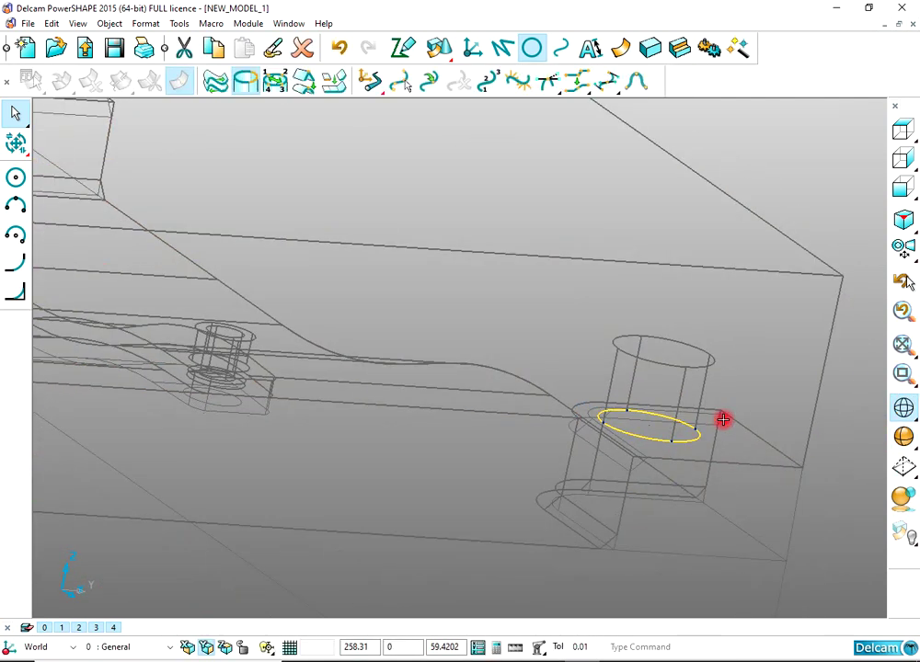
click(903, 186)
scroll(713, 320, up, 2)
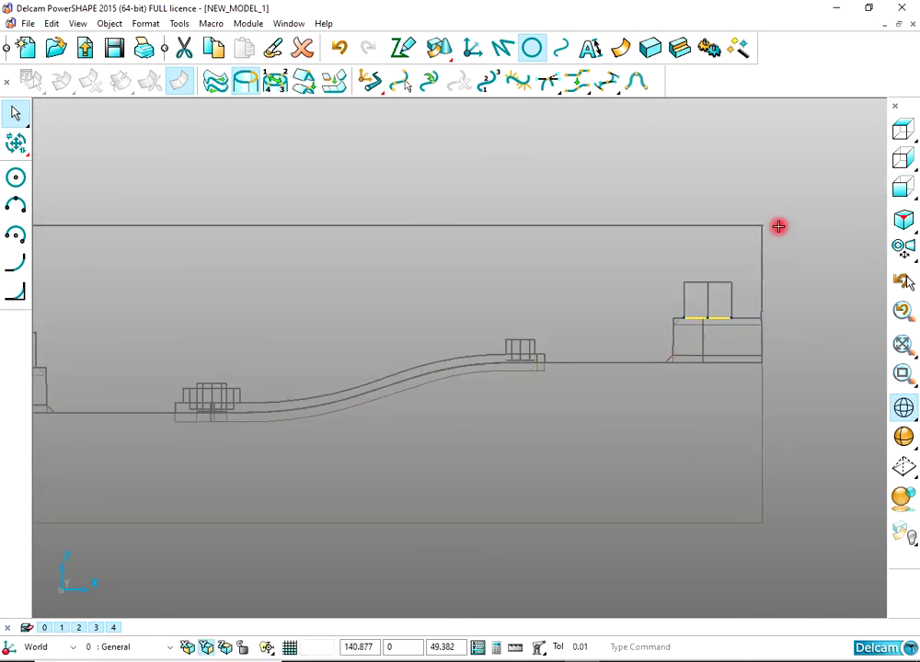
middle_drag(778, 225, 683, 431)
mouse_move(677, 440)
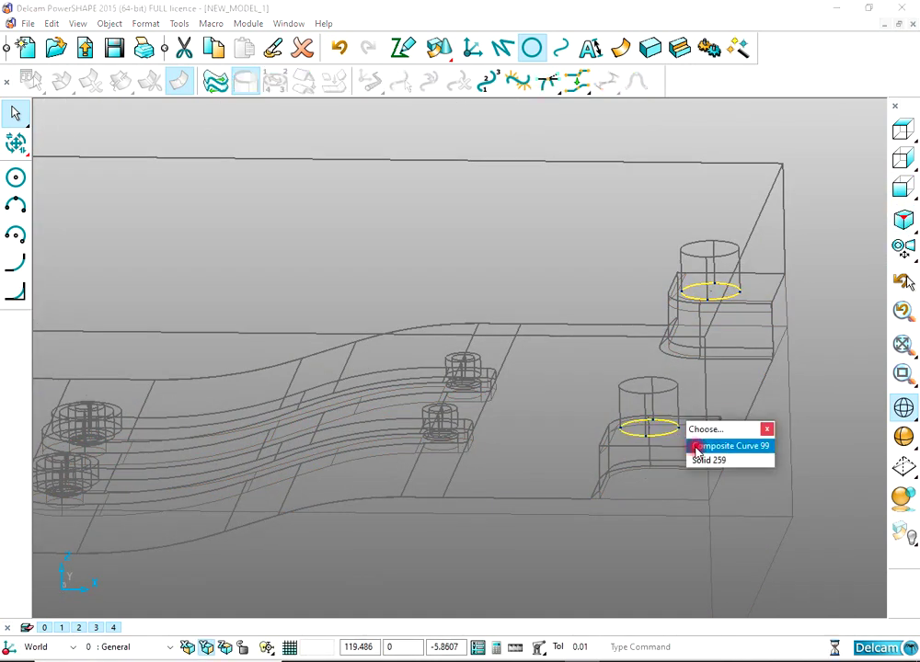
click(727, 446)
click(649, 48)
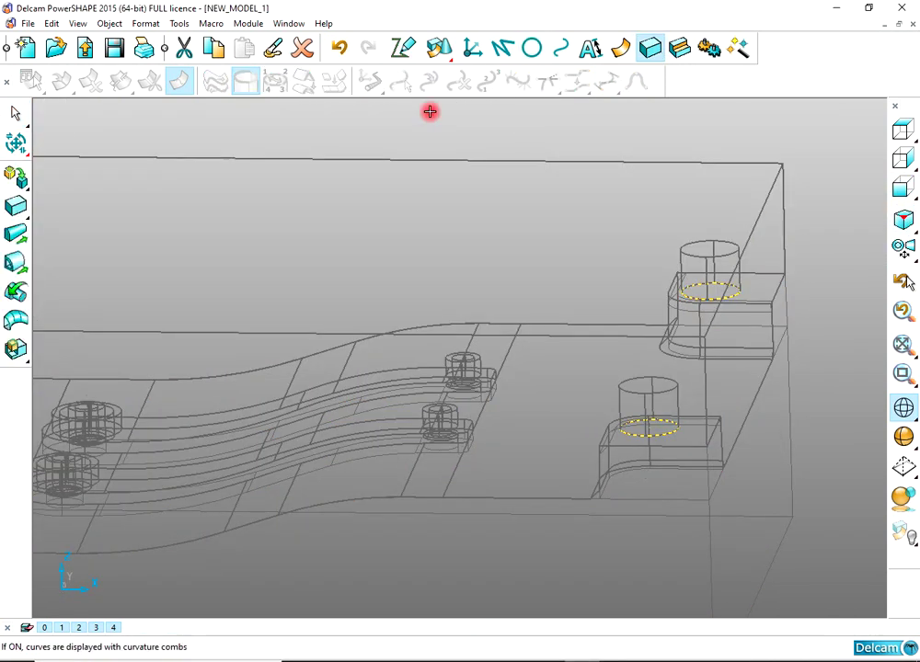
click(30, 239)
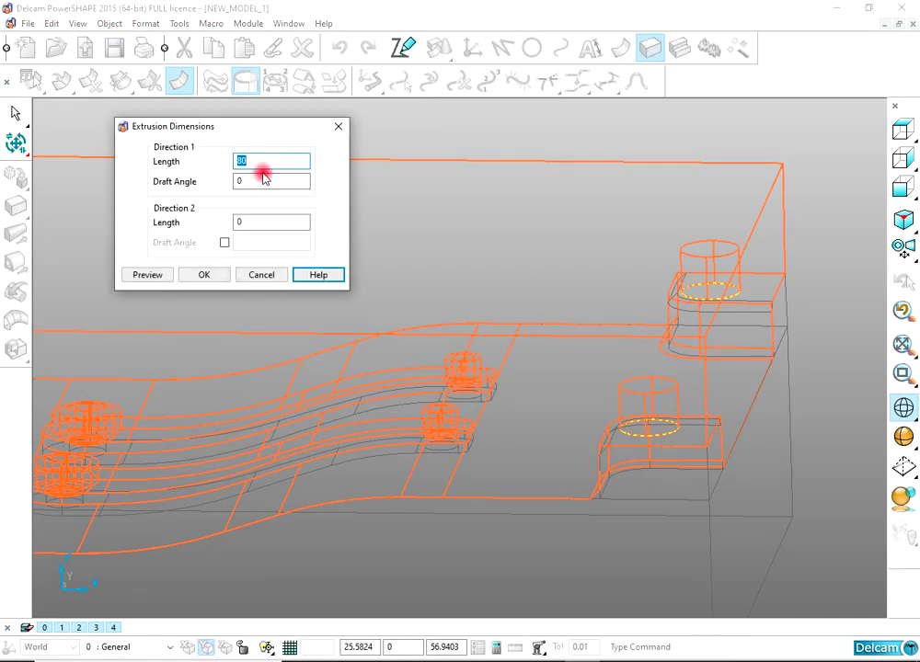
click(146, 281)
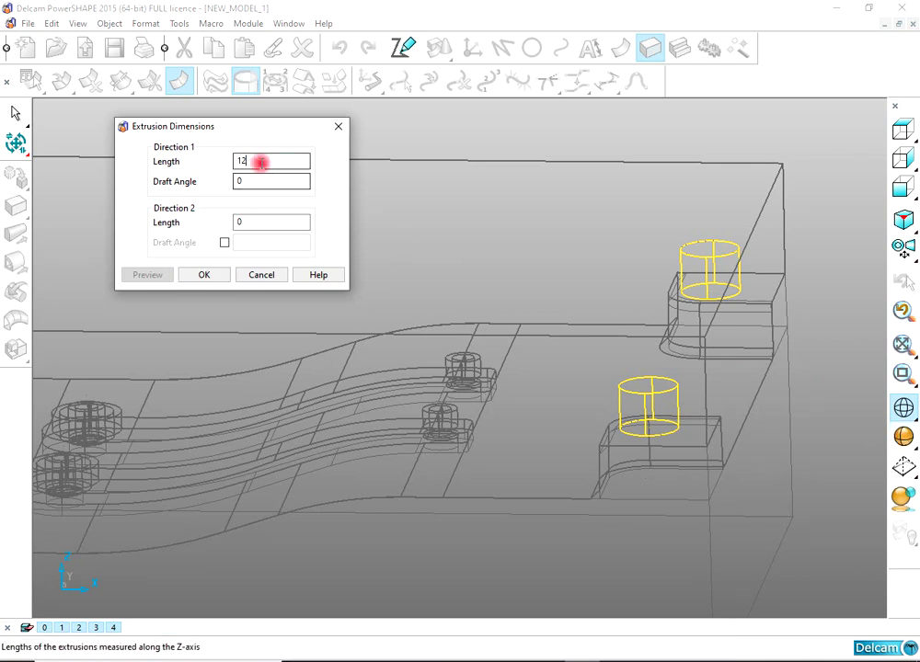
click(171, 277)
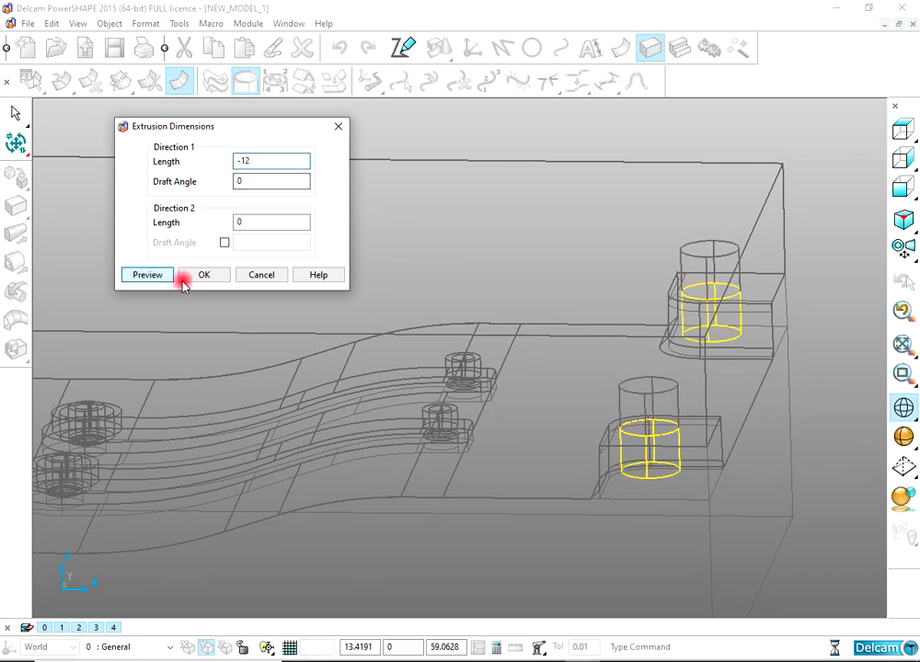
click(208, 275)
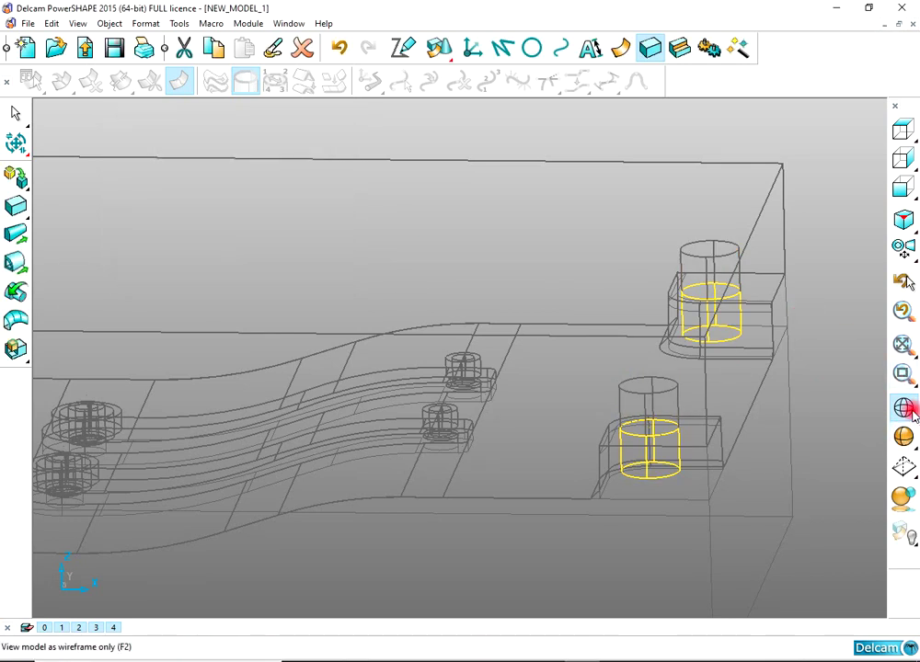
Step: Shade the display and subtract the two extruded guide-pin cylinders from the boss block
click(906, 438)
scroll(581, 377, down, 3)
mouse_move(577, 376)
middle_down()
mouse_move(506, 350)
mouse_move(589, 236)
mouse_move(552, 503)
mouse_move(617, 445)
middle_up()
click(501, 352)
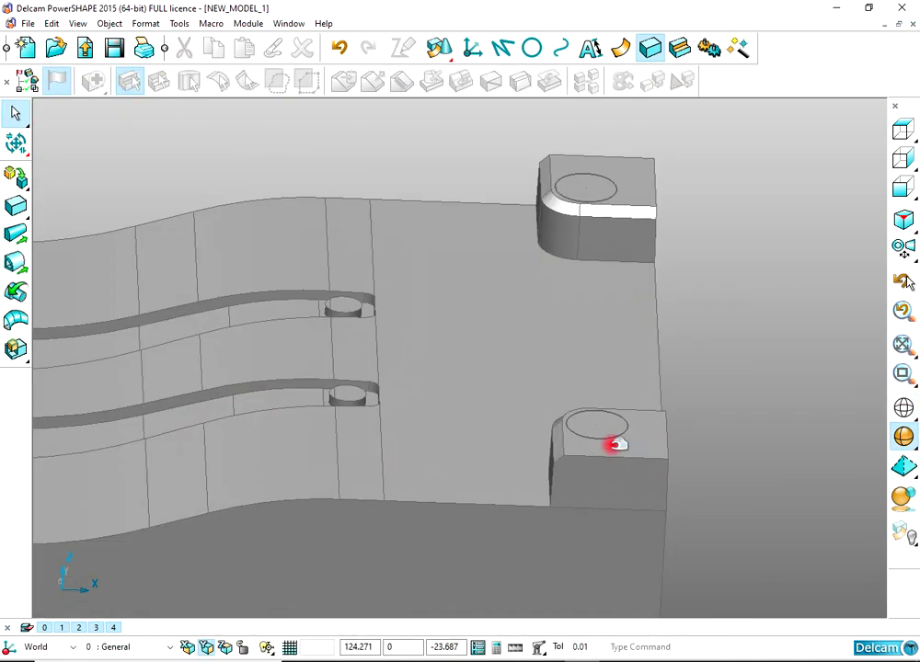
click(641, 442)
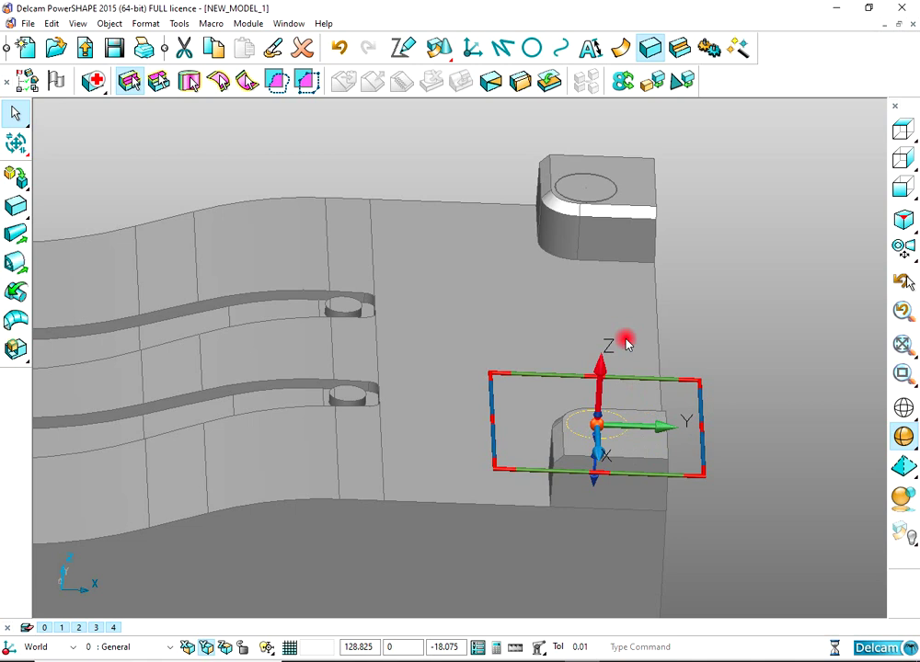
shift+click(599, 183)
shift+click(637, 211)
click(678, 49)
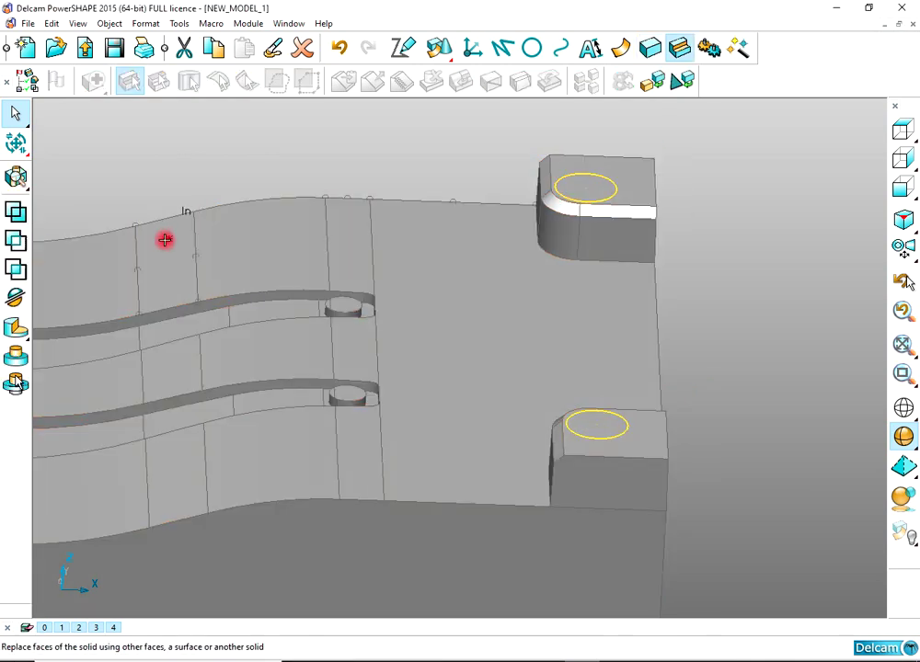
right_click(277, 188)
click(332, 201)
click(405, 230)
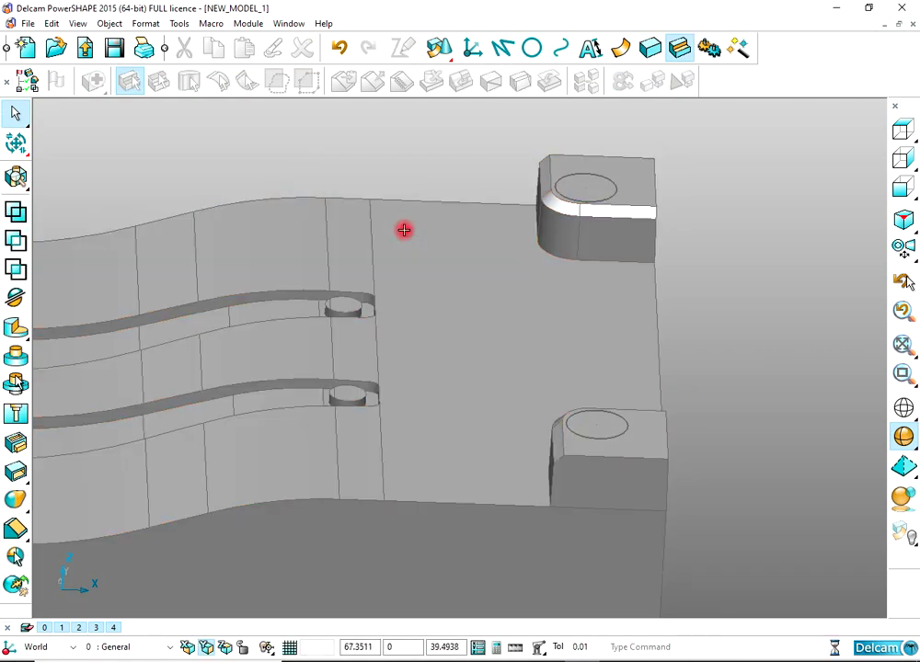
Step: Delete the two leftover cylinder solids that fill the guide-pin holes in the corner bosses
click(606, 183)
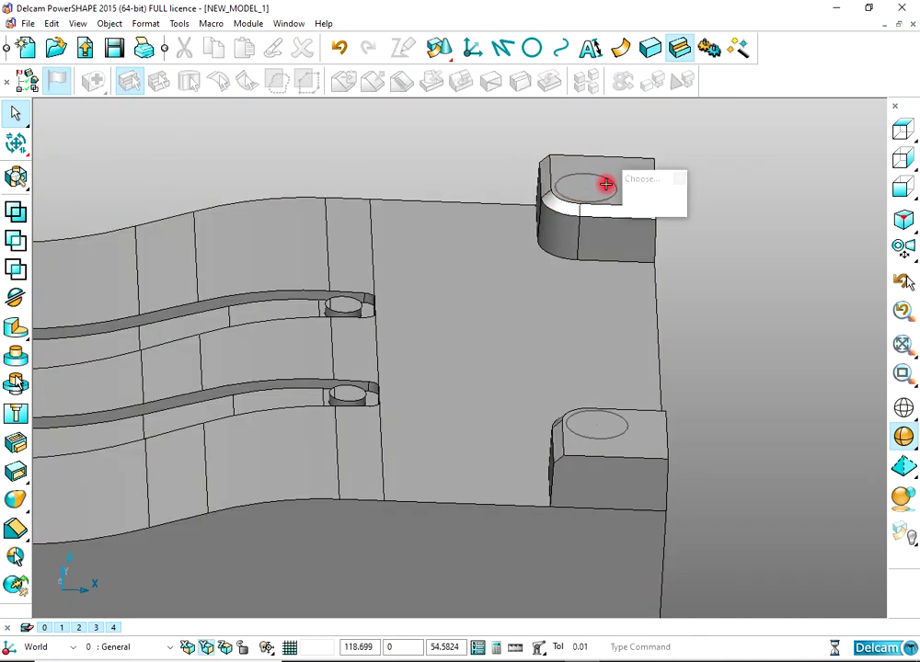
shift+click(615, 415)
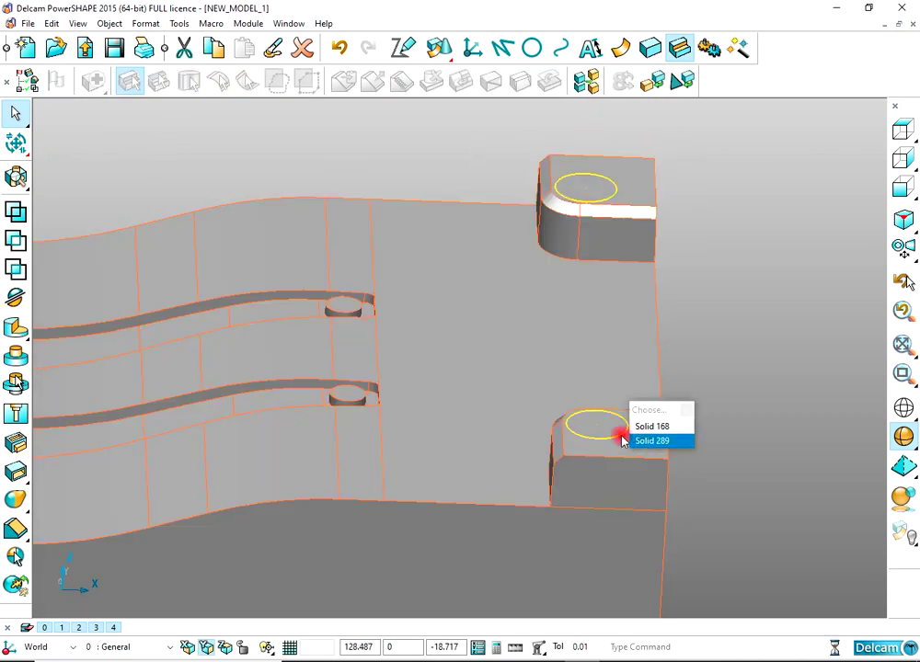
click(633, 437)
key(Delete)
middle_drag(388, 147, 497, 313)
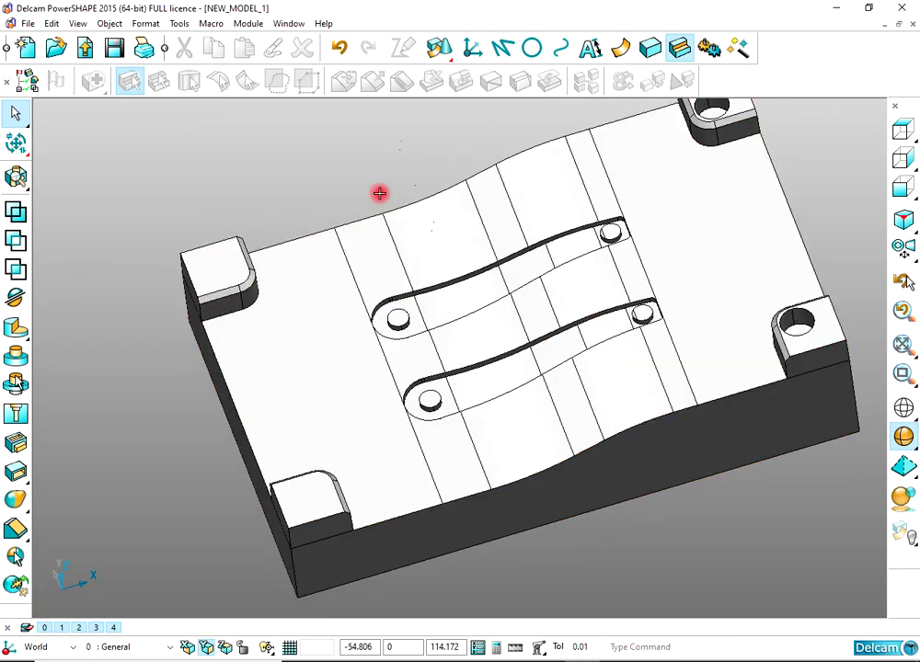
Step: Unhide all the solids, switch the display to wireframe and clear the selection
key(ctrl+l)
scroll(390, 237, down, 3)
middle_drag(403, 278, 393, 232)
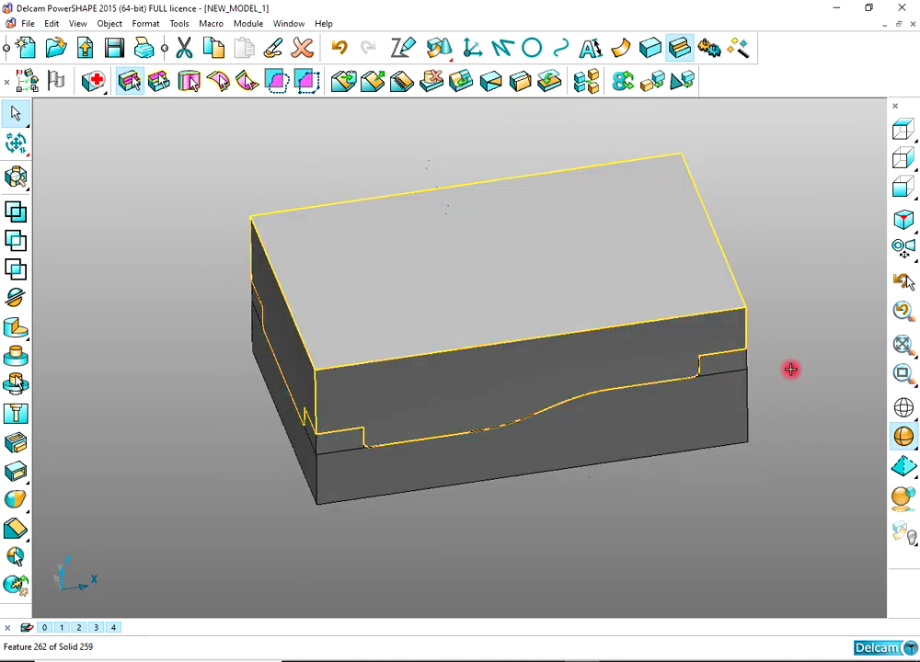
click(901, 408)
shift+middle_drag(429, 436, 480, 418)
click(386, 441)
Step: Select the circles of the two guide-pin holes at the opposite end of the mould as curves
scroll(400, 414, up, 5)
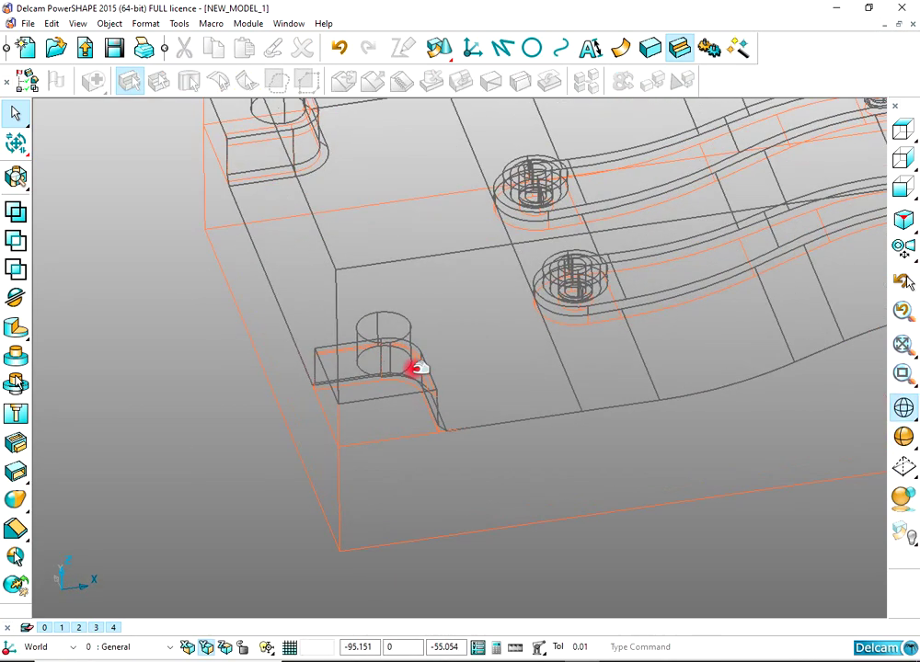
alt+click(411, 368)
shift+middle_drag(348, 281, 408, 428)
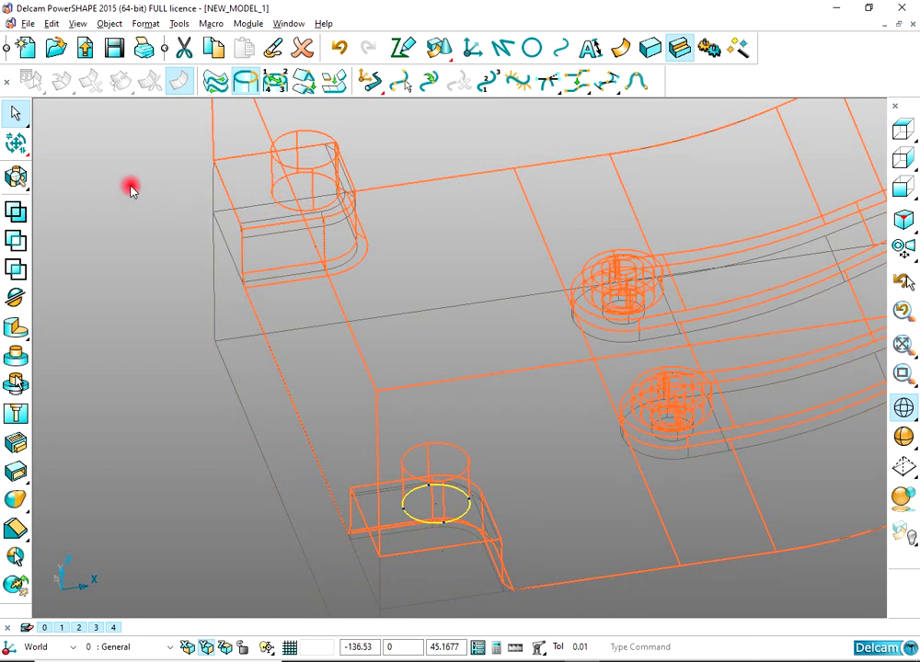
scroll(273, 207, up, 4)
click(326, 194)
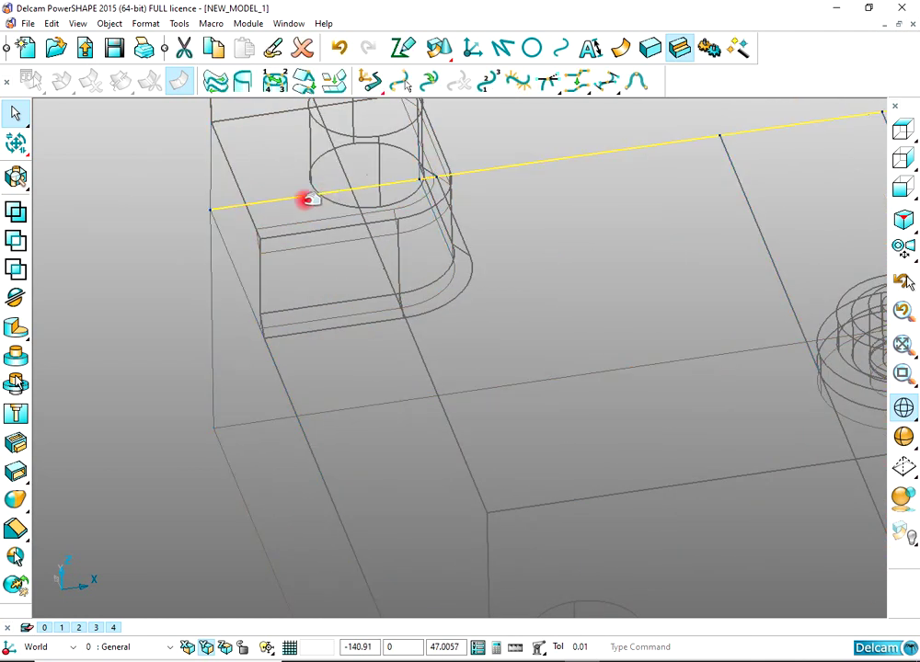
click(145, 183)
scroll(322, 204, up, 2)
alt+click(316, 140)
scroll(325, 184, down, 1)
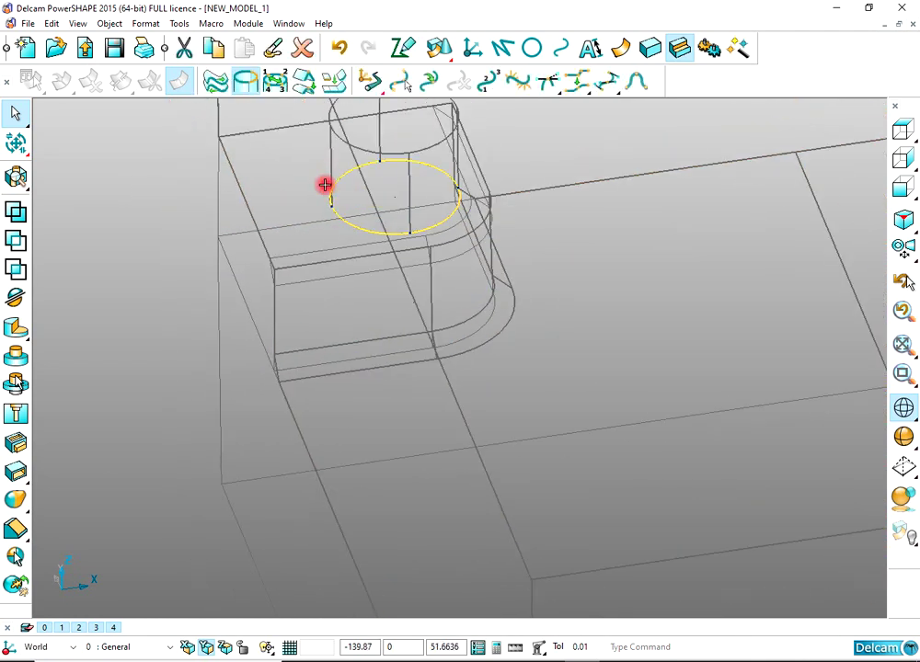
scroll(480, 348, down, 2)
shift+middle_drag(632, 483, 419, 178)
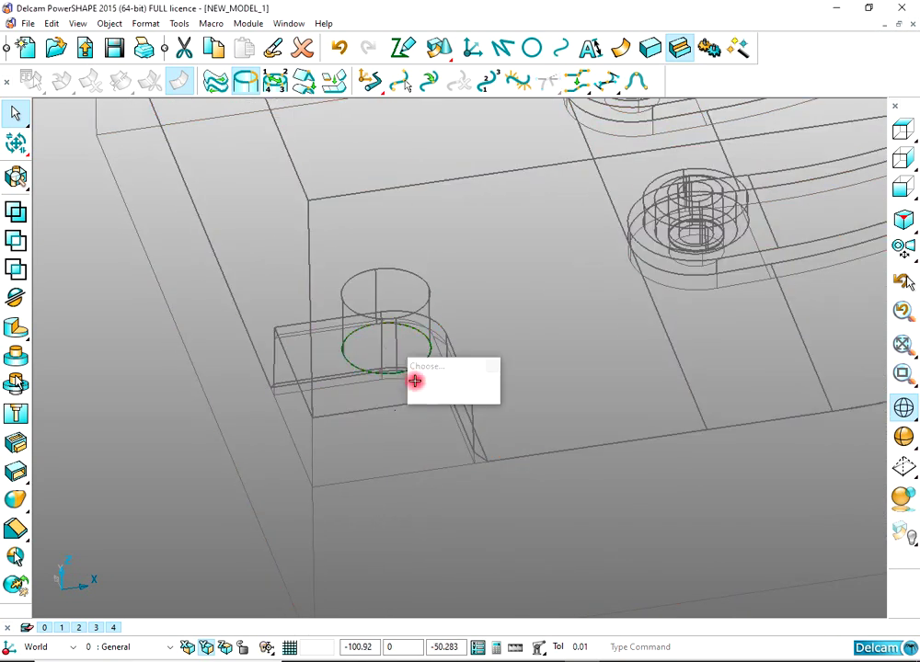
scroll(390, 261, down, 3)
shift+middle_drag(478, 151, 502, 220)
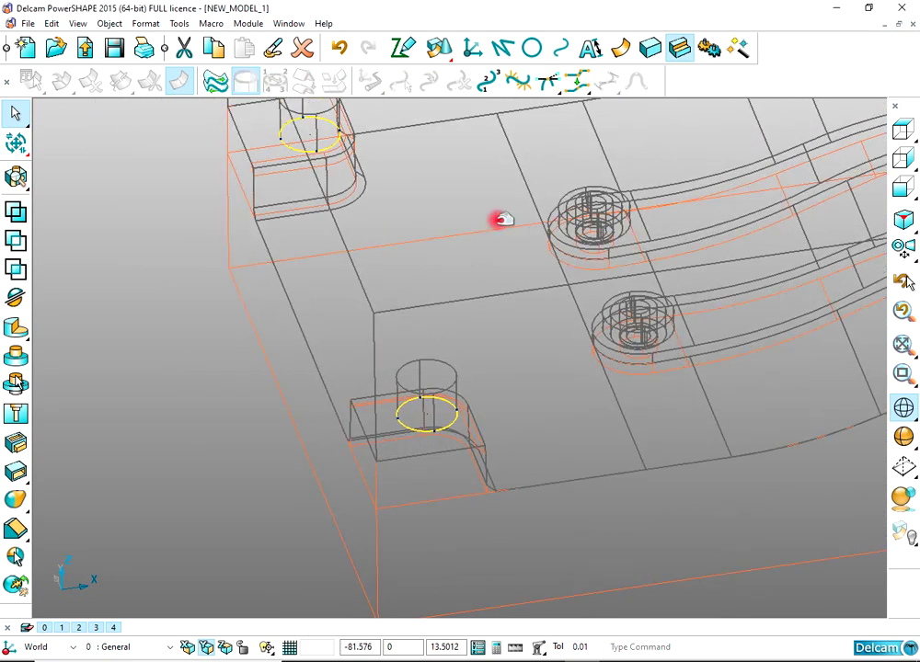
click(645, 50)
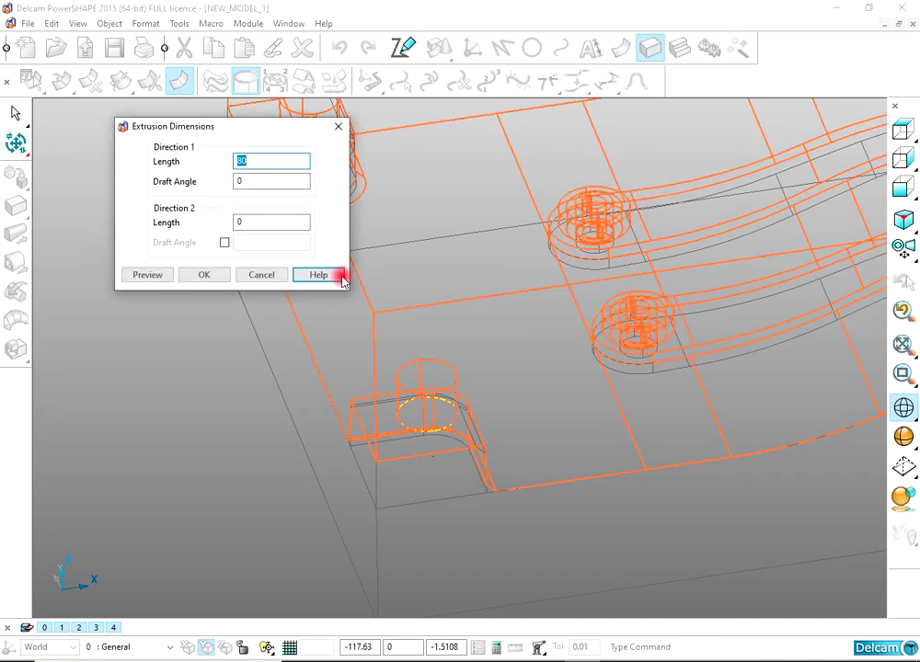
click(153, 283)
scroll(557, 307, down, 3)
shift+middle_drag(555, 304, 594, 299)
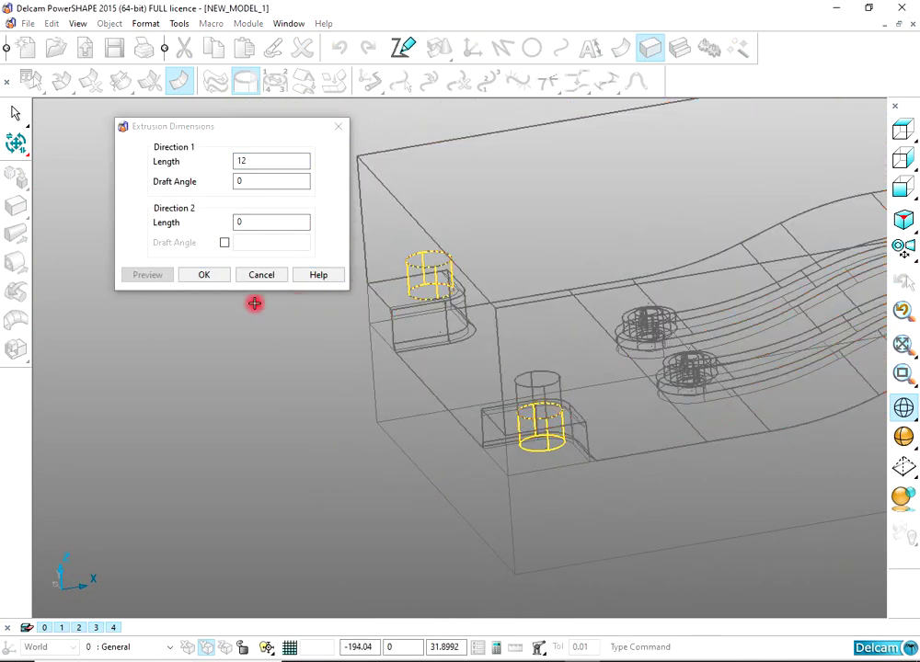
click(260, 275)
Step: Extrude the near guide-pin circle as a solid 12 mm long into its corner boss and subtract it from the boss block
click(536, 406)
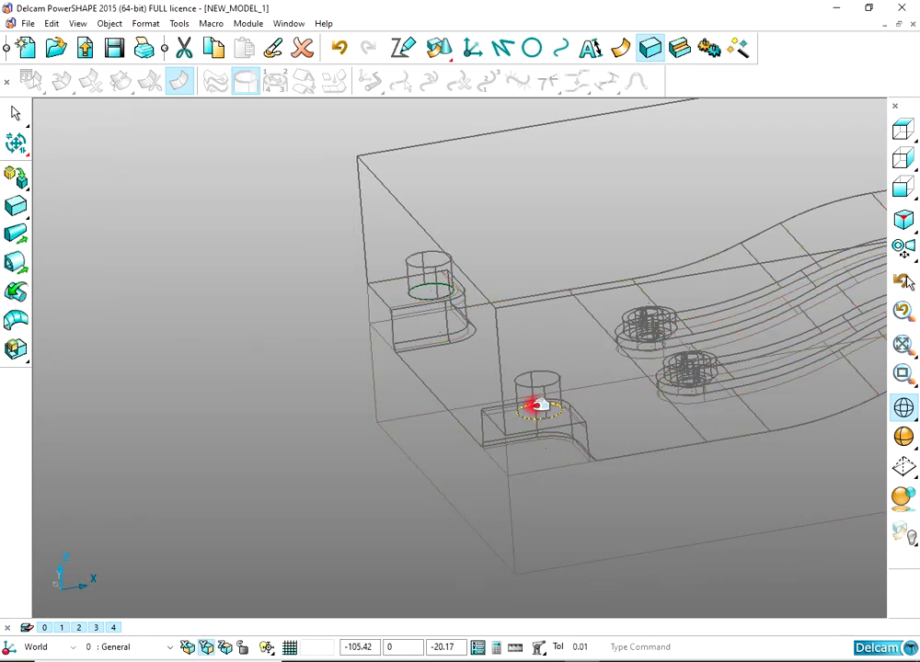
click(16, 233)
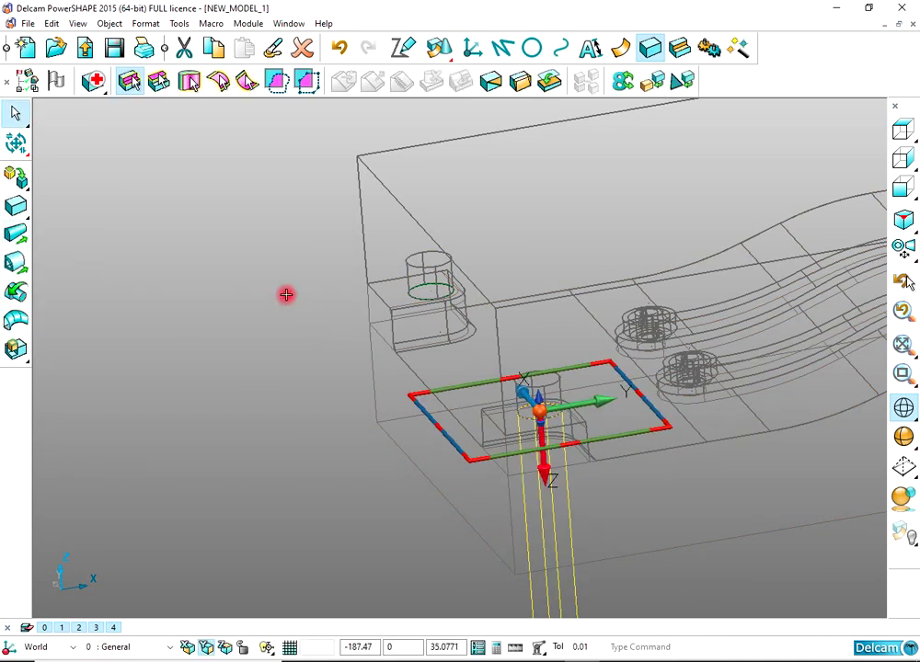
shift+middle_drag(558, 586, 437, 401)
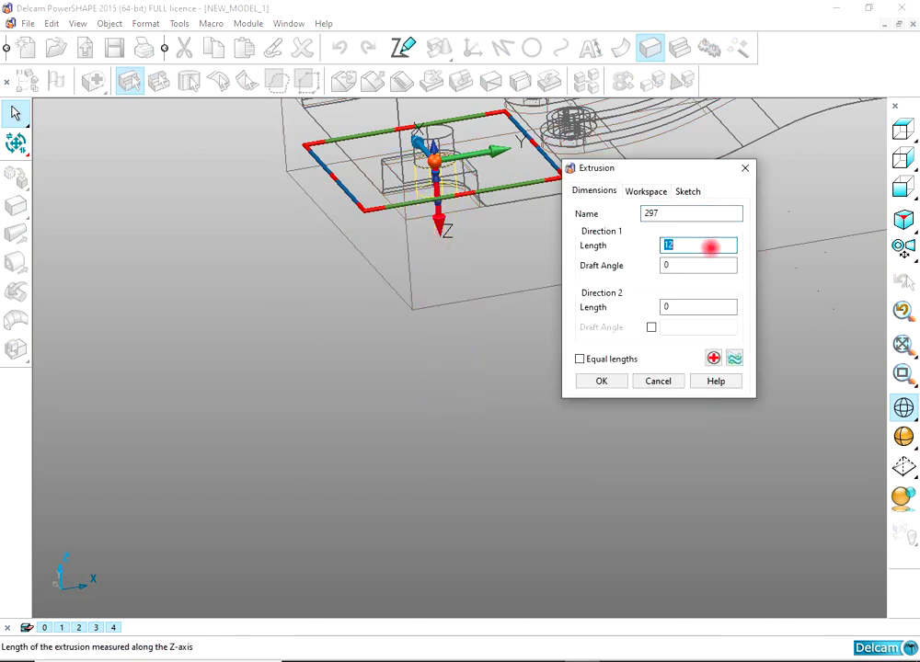
click(601, 380)
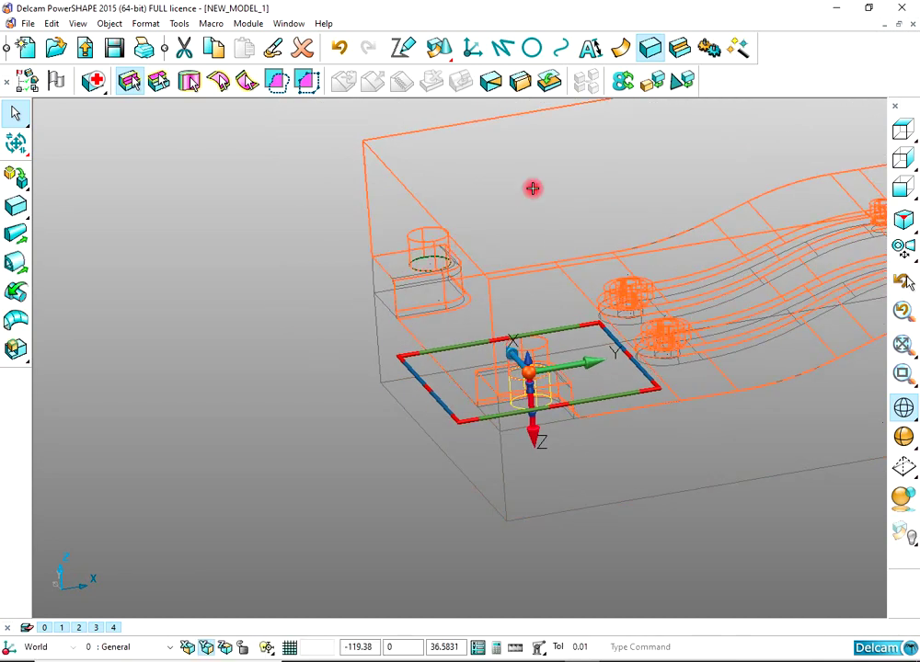
click(684, 55)
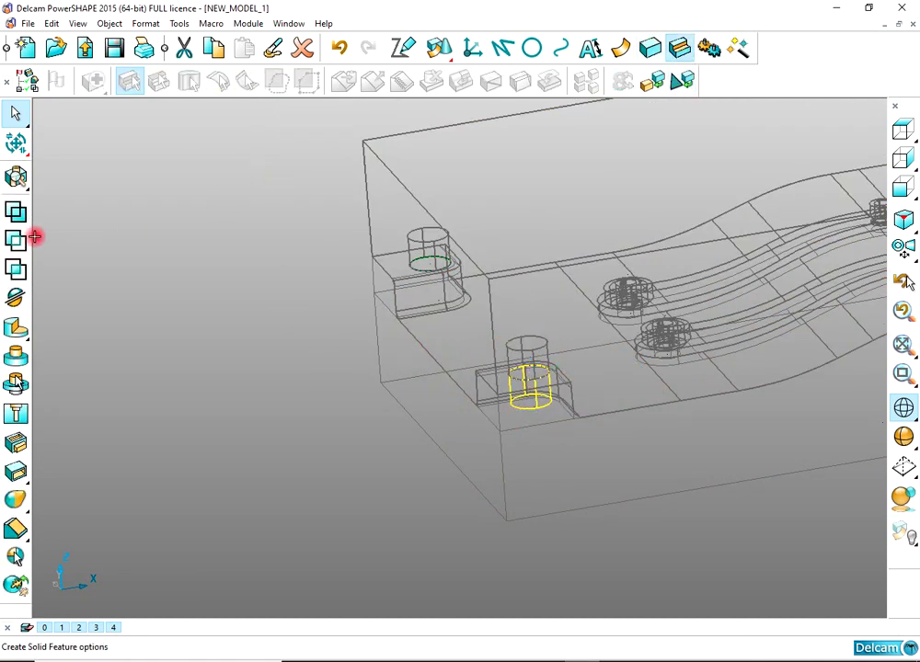
click(318, 351)
Step: Extrude the remaining guide-pin circle downwards as a solid into its corner boss and subtract it from the boss block
scroll(415, 305, up, 2)
click(440, 258)
click(480, 275)
click(479, 276)
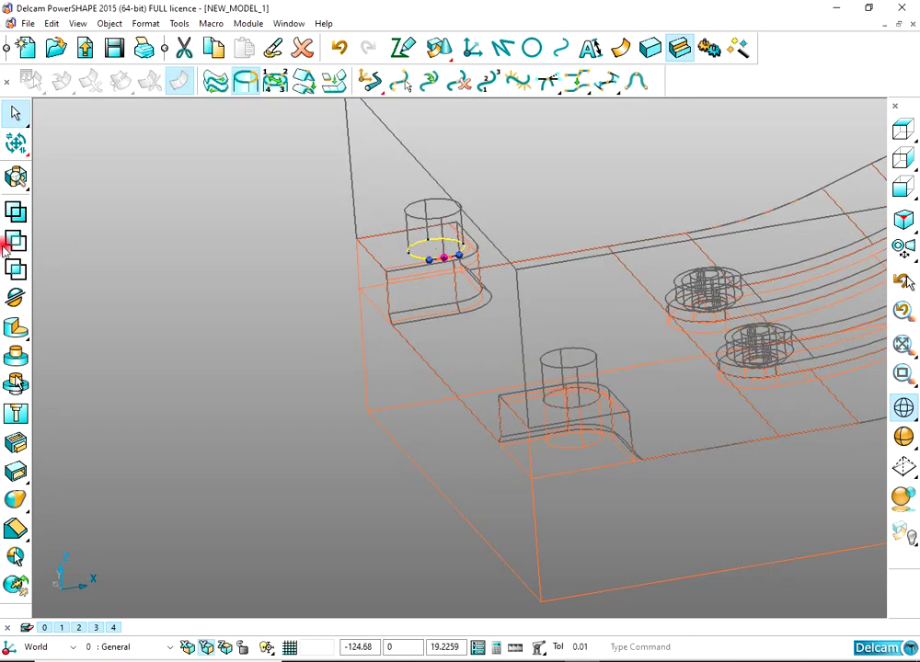
click(650, 50)
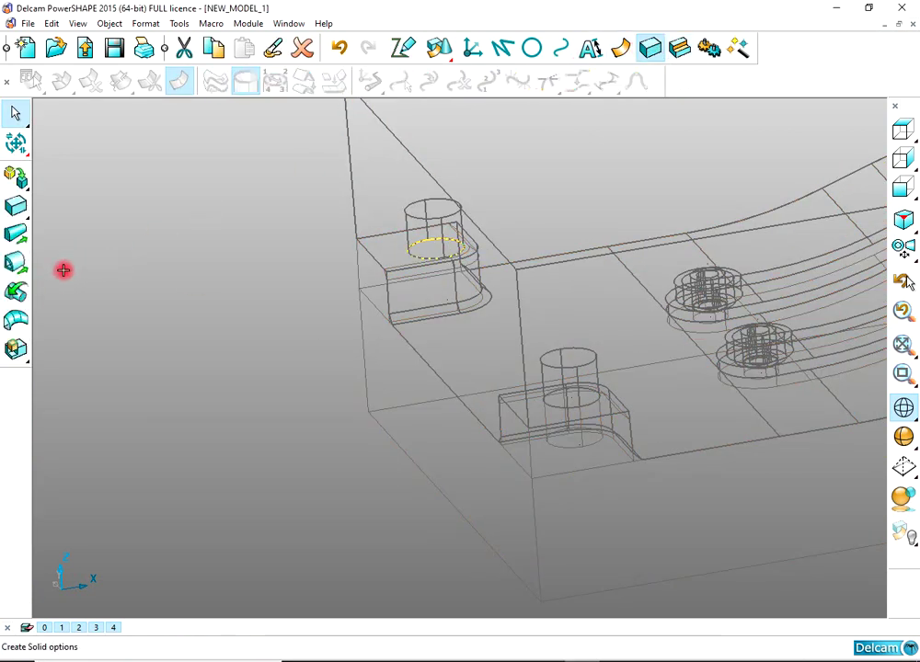
click(16, 232)
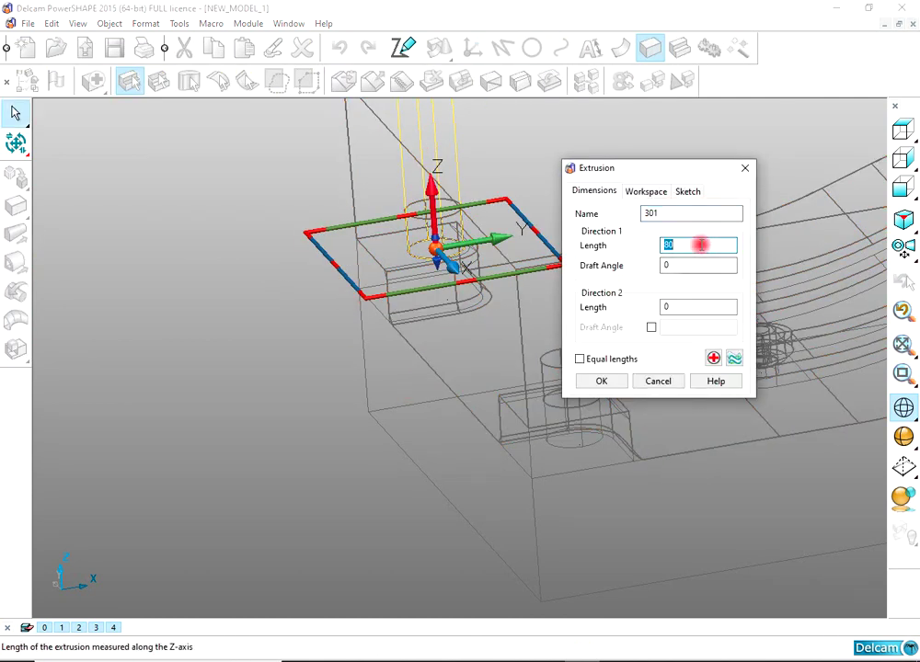
click(615, 384)
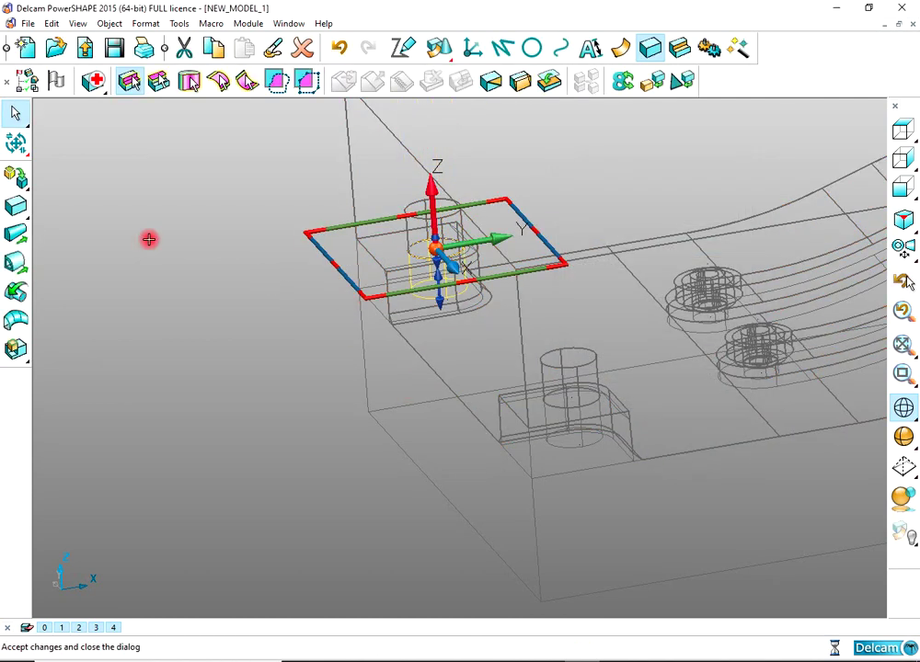
click(678, 49)
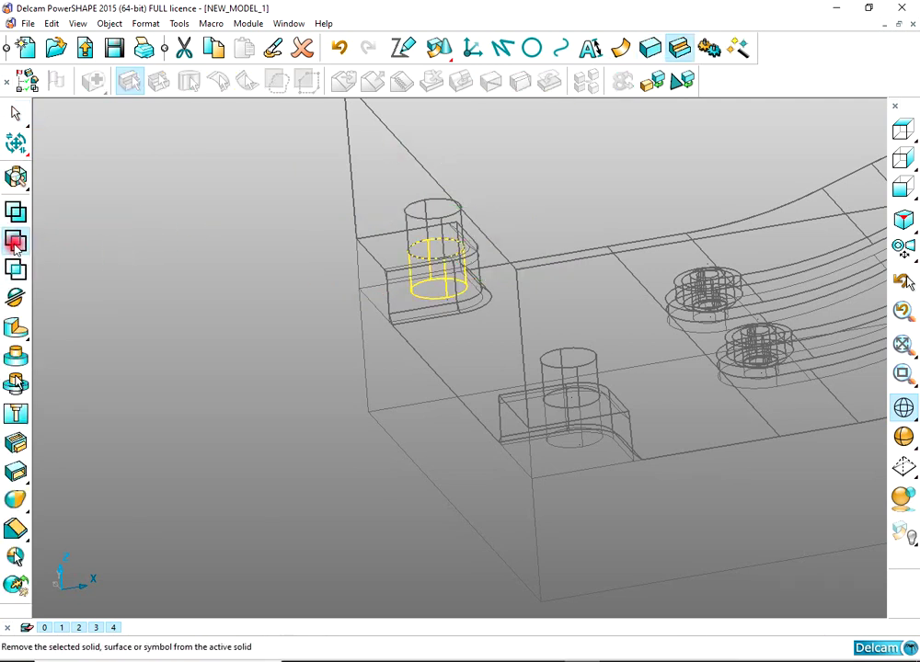
click(16, 242)
click(294, 284)
Step: Shade the display and hide the upper mating block to expose the boss block with its corner holes
scroll(855, 397, down, 2)
click(904, 437)
scroll(656, 528, down, 2)
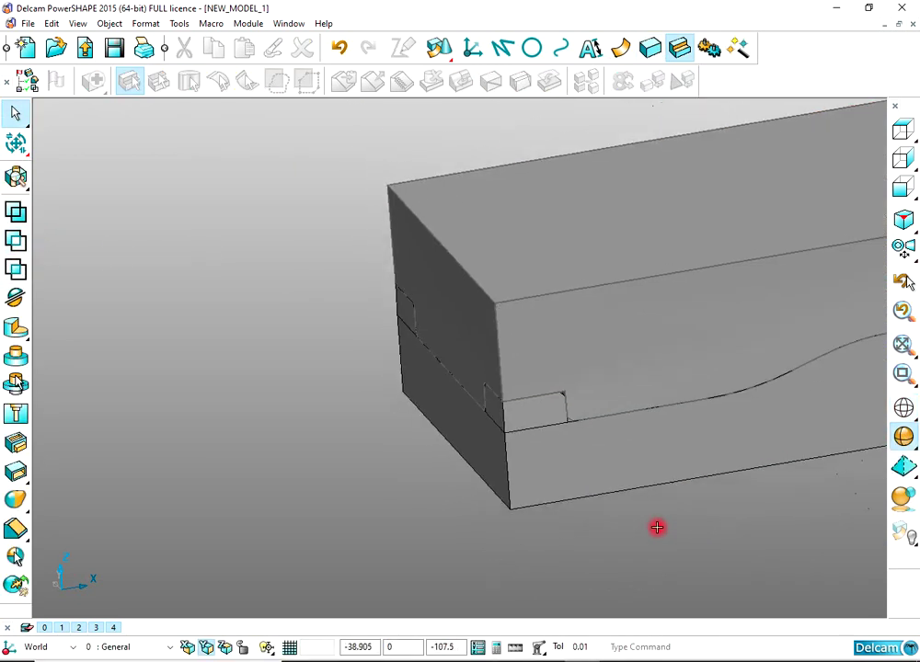
click(603, 300)
key(ctrl+j)
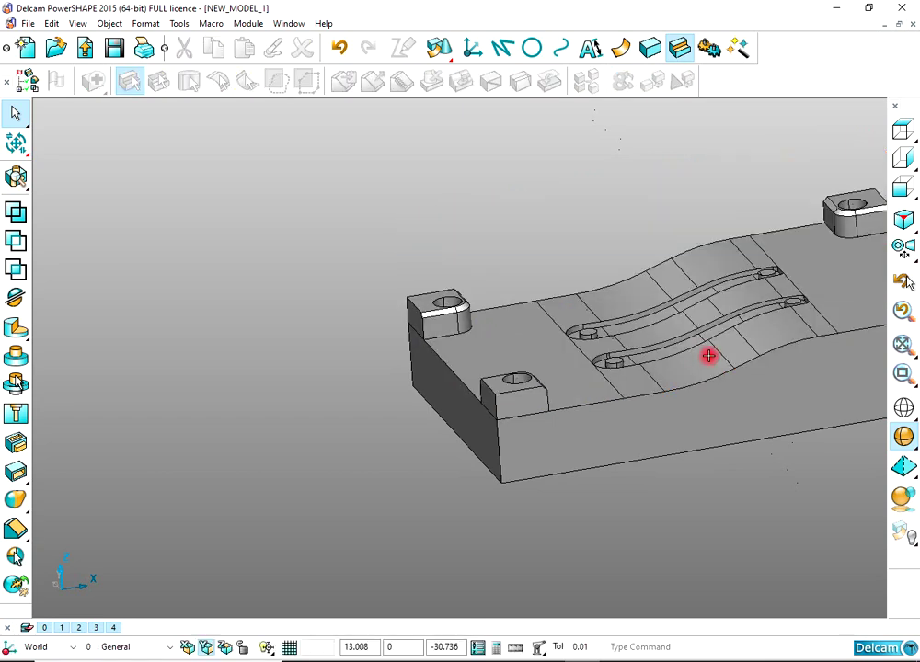
middle_drag(708, 355, 704, 422)
shift+middle_drag(420, 275, 333, 332)
middle_drag(589, 372, 709, 357)
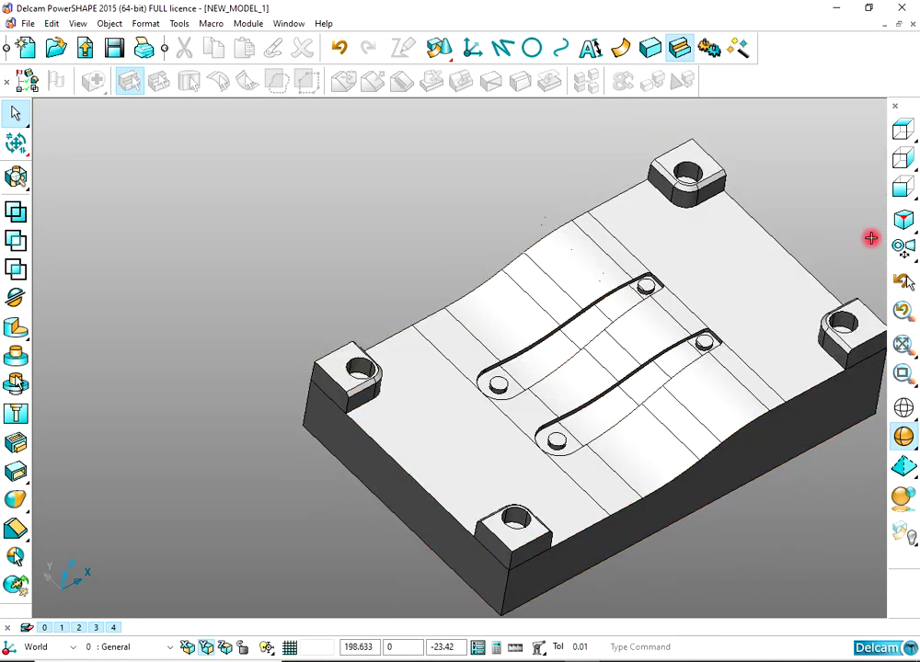
Step: In the top view, draw a horizontal line from the origin along X to beyond the block's end
click(901, 188)
click(903, 130)
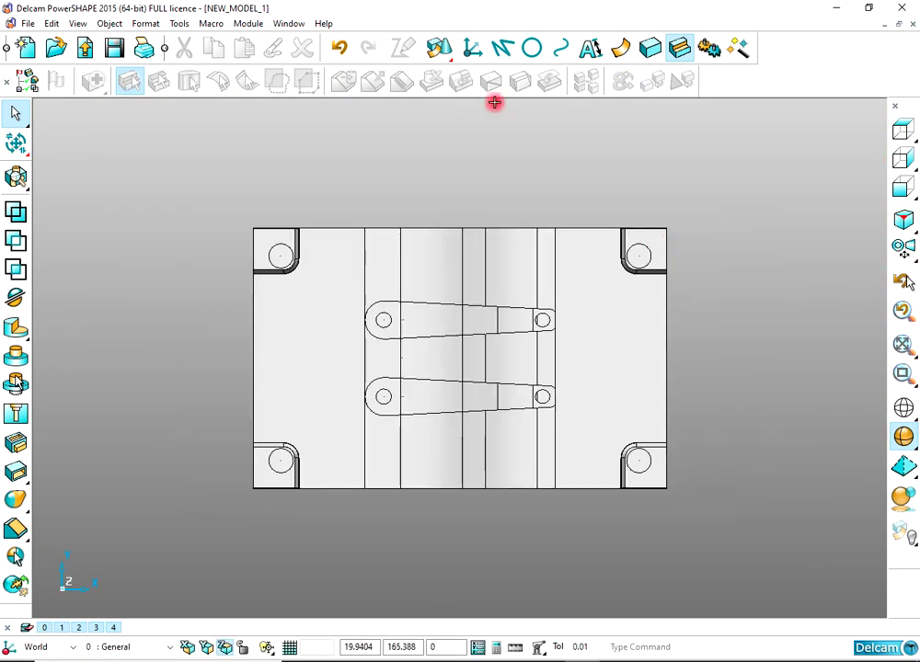
click(497, 54)
text(0)
key(Return)
scroll(708, 344, down, 4)
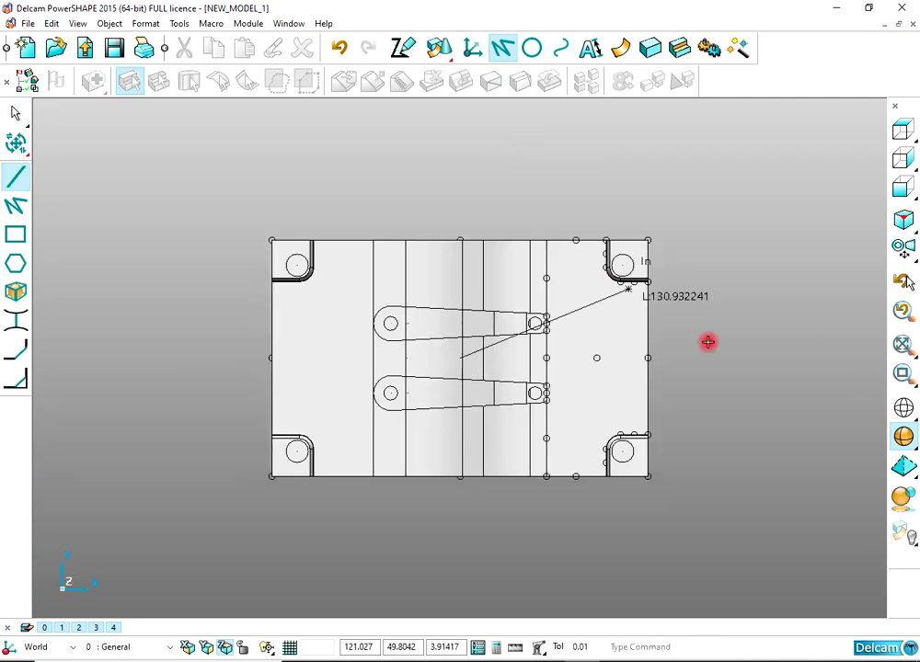
click(717, 358)
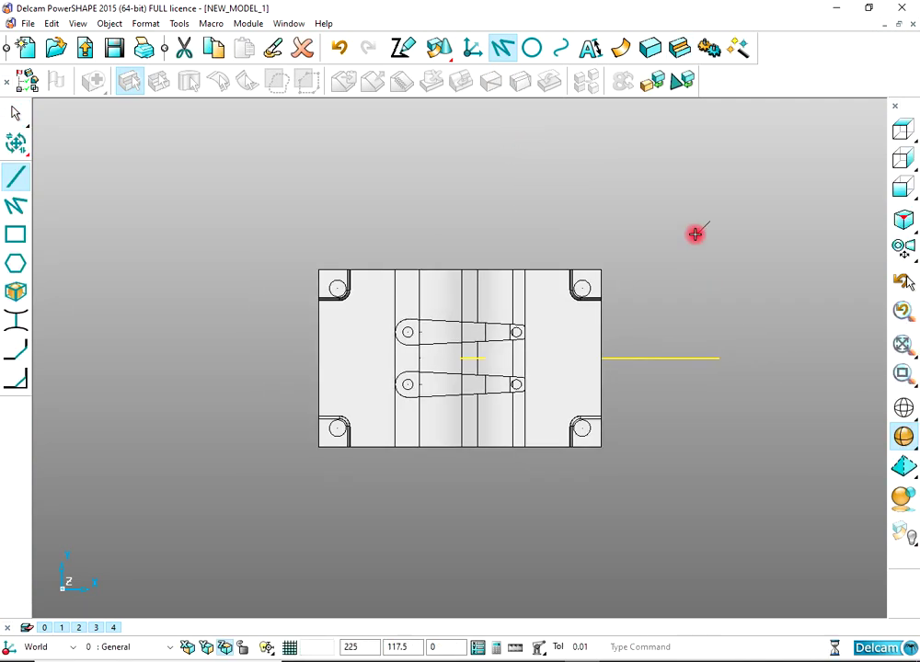
Step: Try to trim the horizontal centre line against the block's end edge
key(Escape)
scroll(607, 340, up, 2)
click(590, 325)
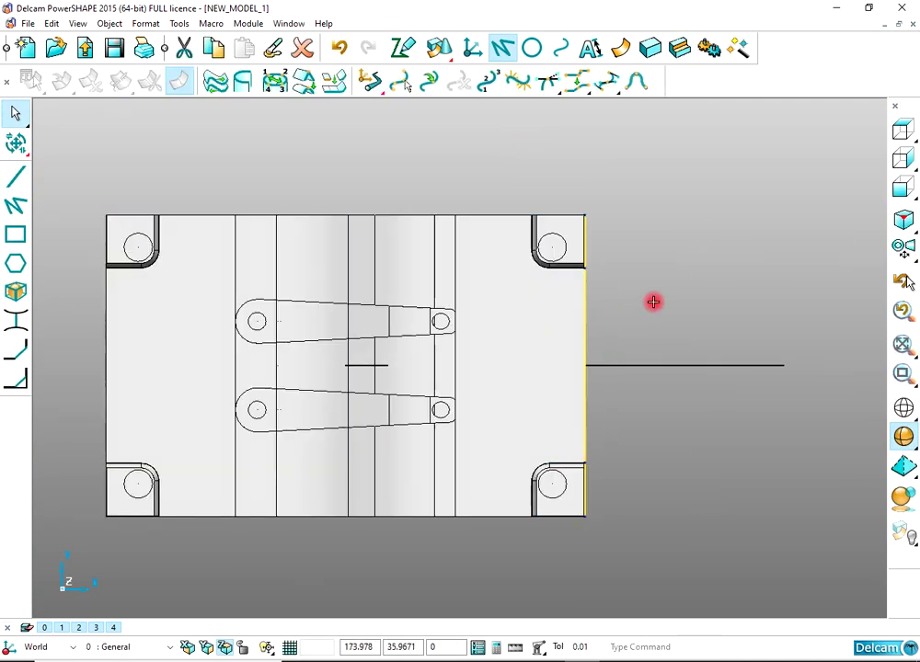
click(17, 149)
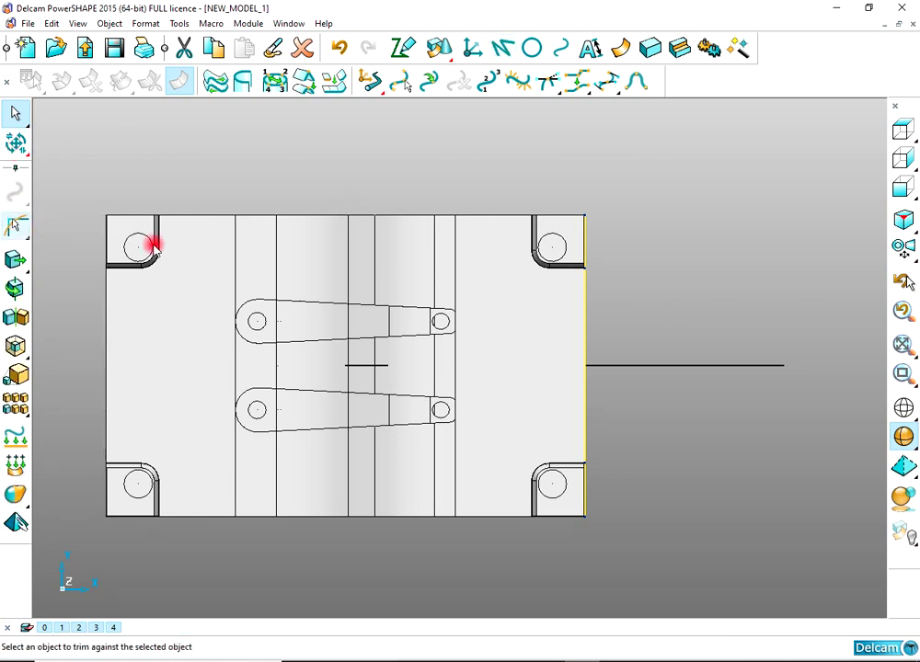
click(590, 328)
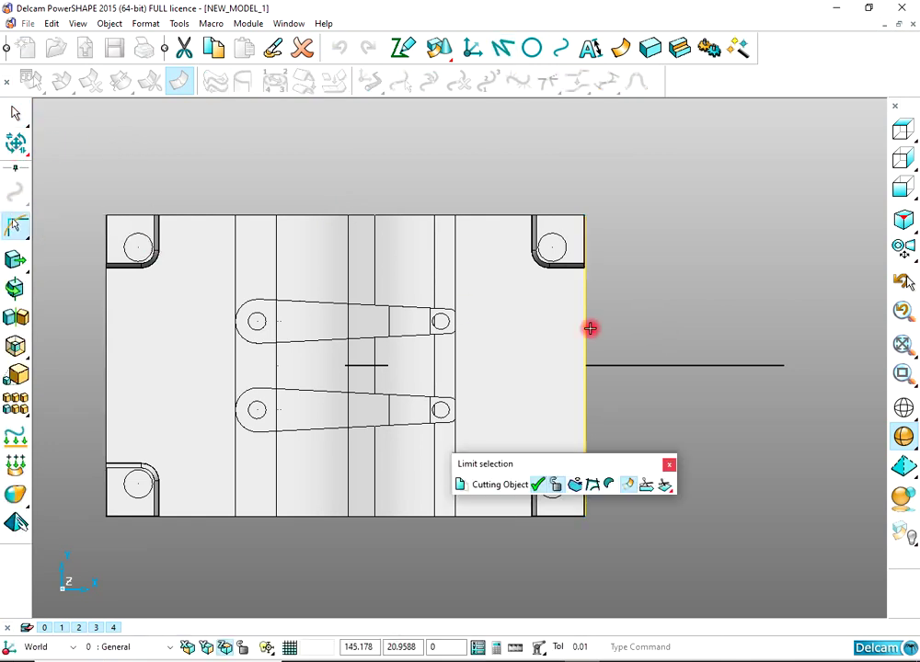
click(669, 465)
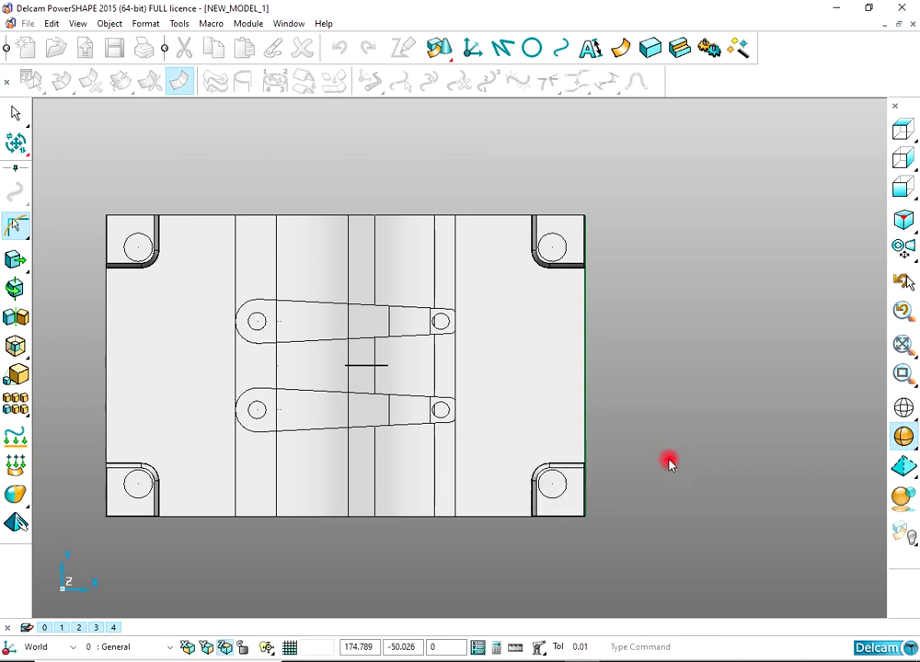
key(ctrl+z)
Step: Limit the horizontal centre line at the block's end edge, keeping only the part outside the block
drag(615, 302, 567, 322)
drag(666, 279, 636, 311)
click(635, 311)
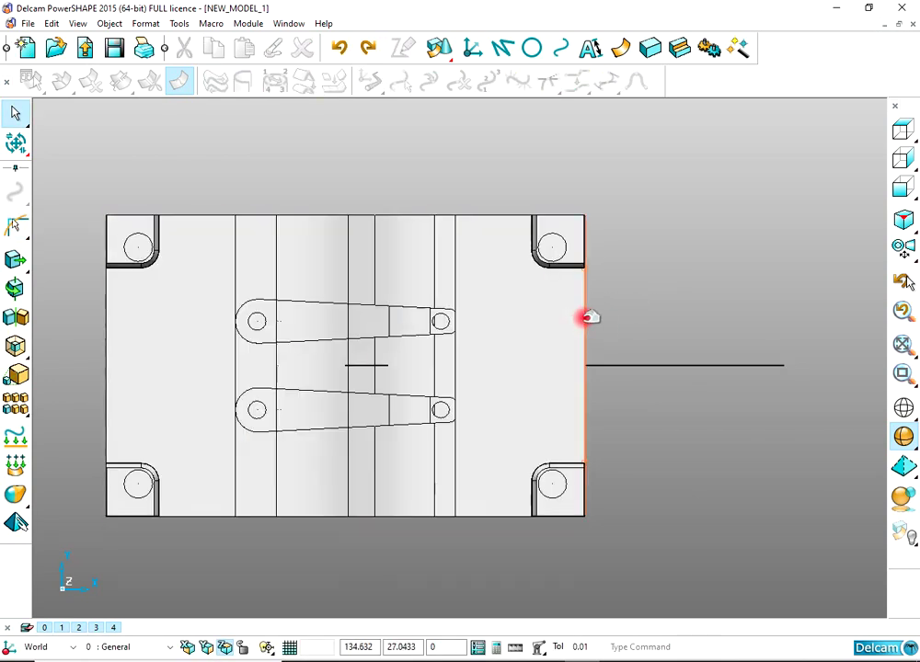
click(590, 318)
click(618, 328)
click(14, 225)
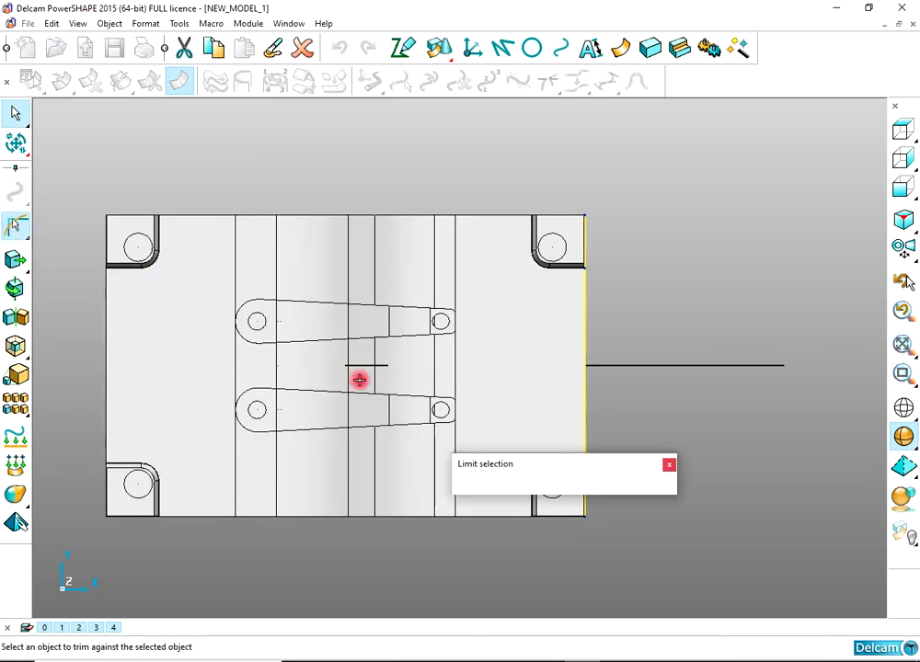
click(671, 466)
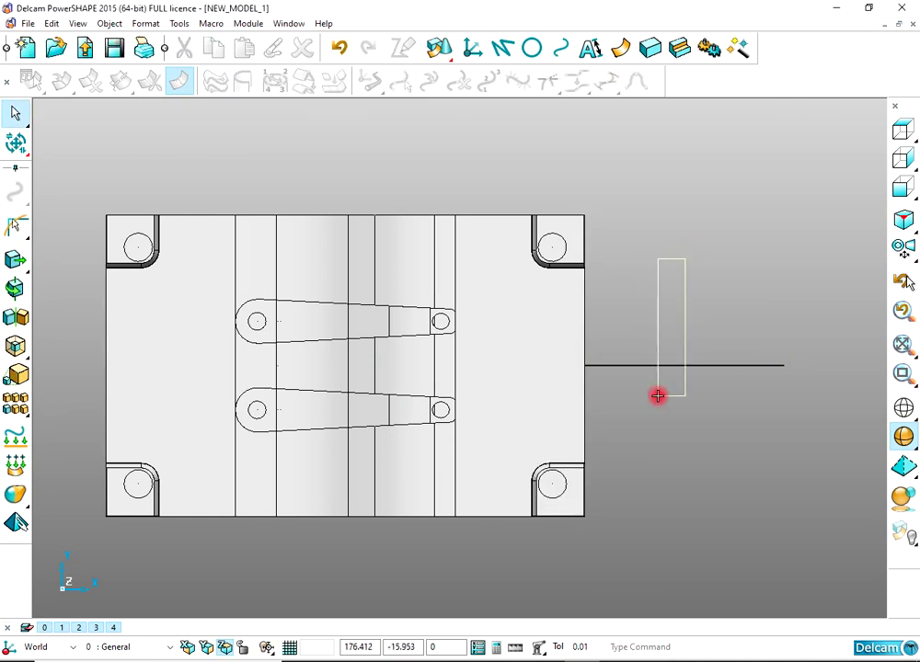
Step: Check the trimmed line's length and create a workplane at its midpoint
drag(657, 395, 658, 397)
double_click(692, 366)
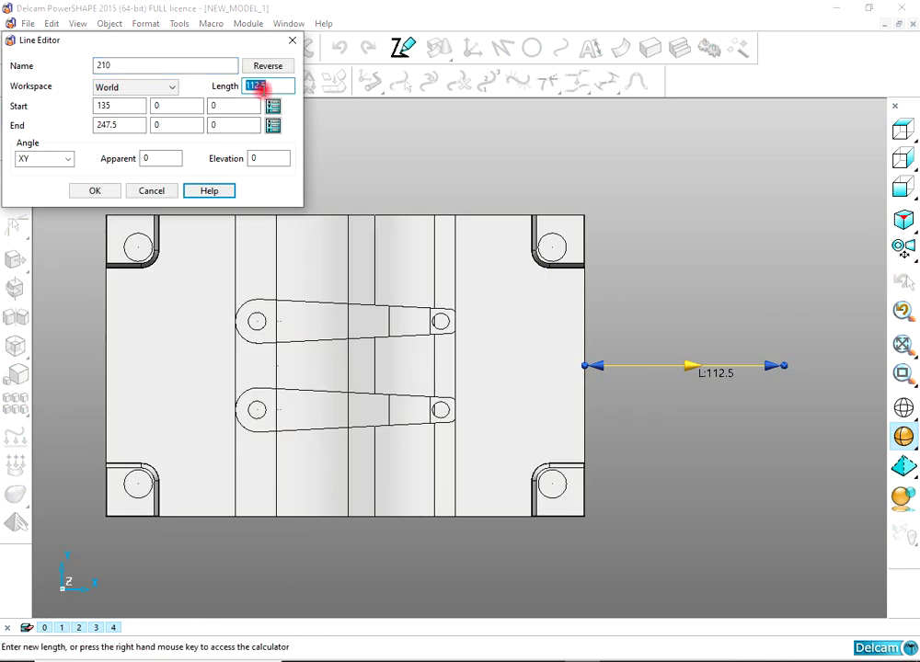
click(95, 191)
click(471, 50)
click(676, 366)
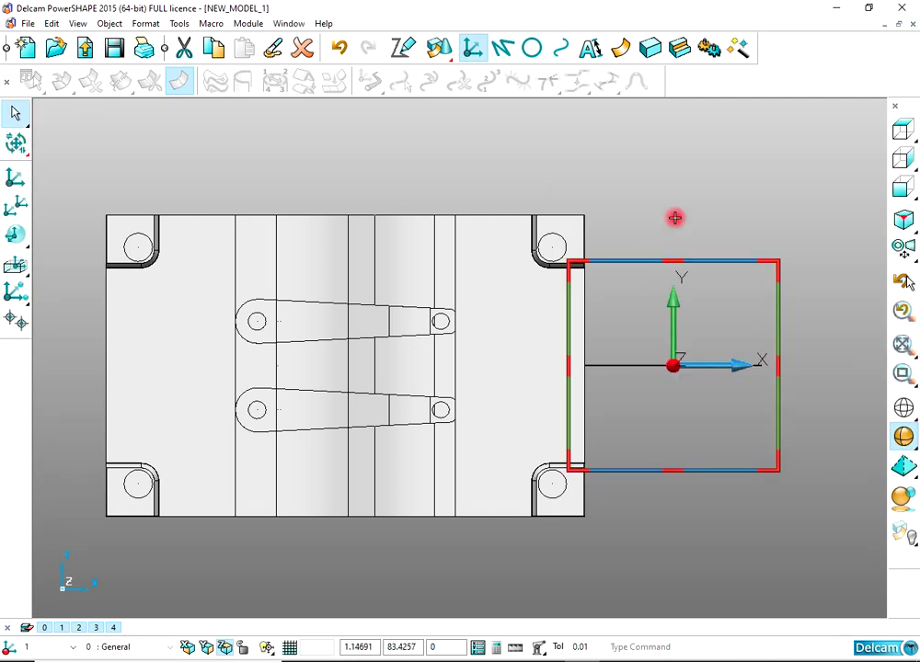
Step: Unhide the upper mating block and show both blocks in the front view
scroll(676, 237, down, 2)
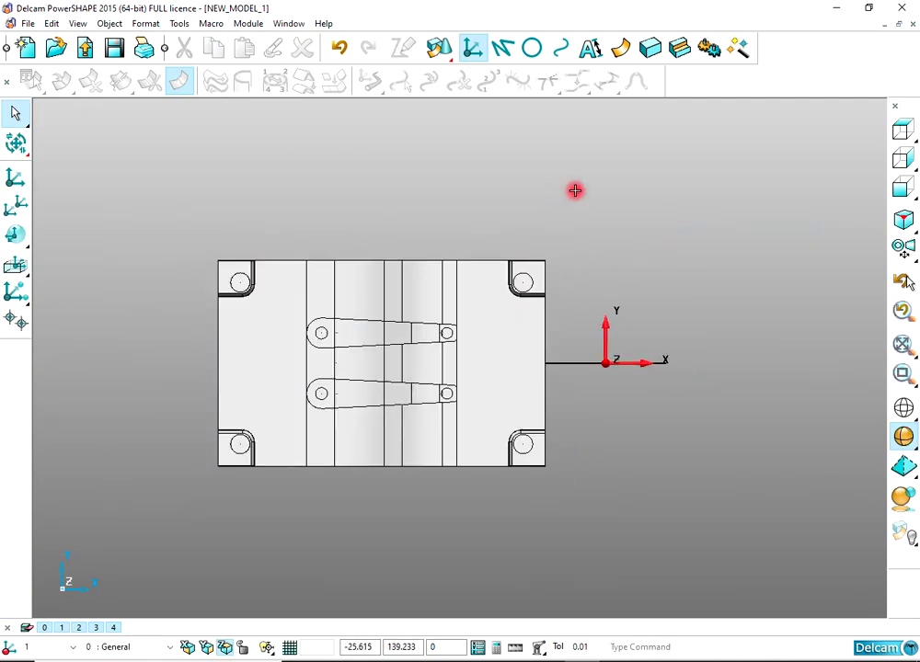
key(ctrl+l)
click(608, 236)
click(897, 184)
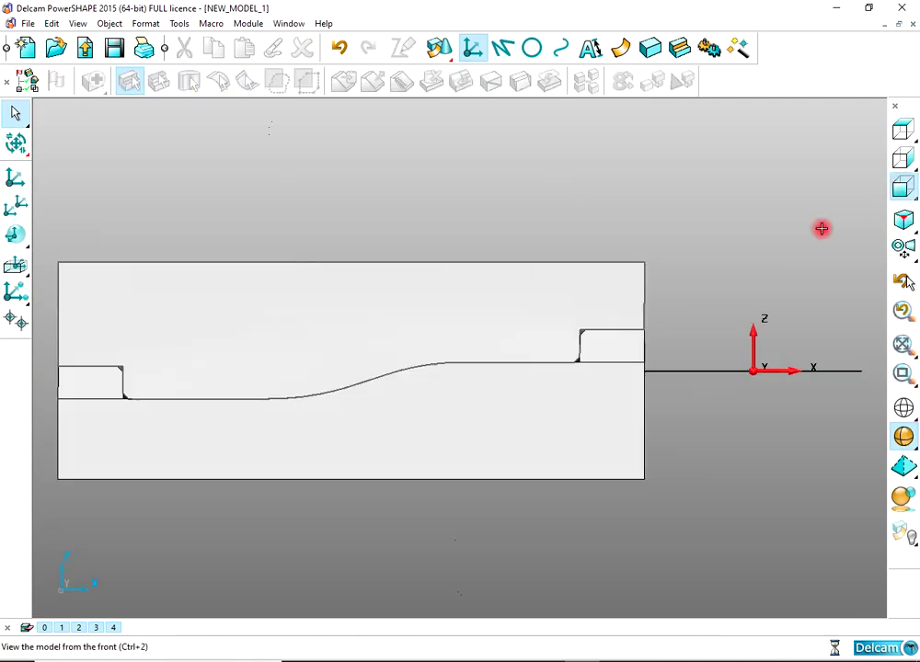
Step: Rotate the upper block 180° about the new workplane's Y axis so it lies open beside the boss block
scroll(437, 335, down, 1)
click(509, 311)
scroll(104, 214, down, 1)
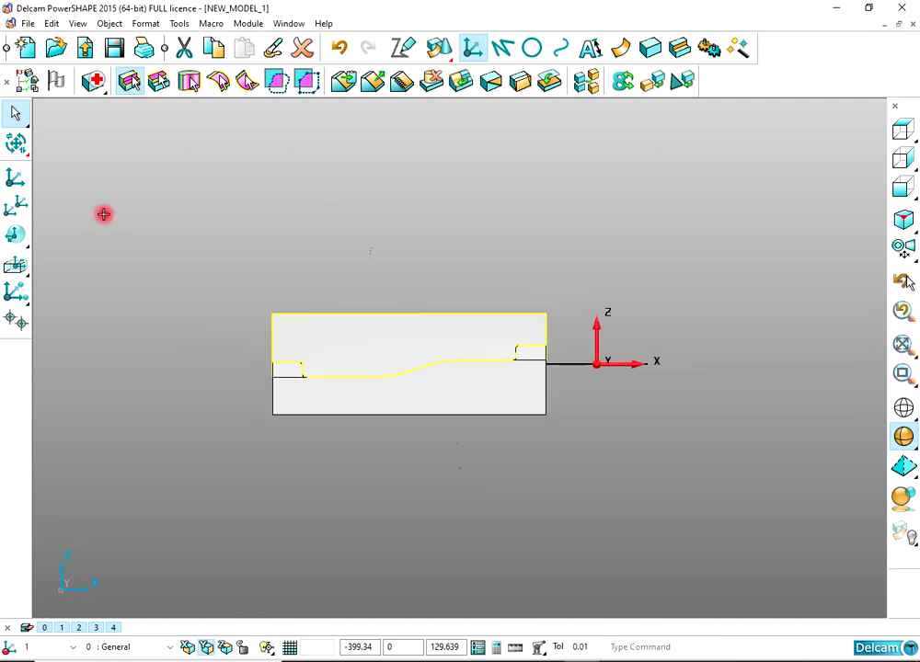
click(15, 145)
click(14, 288)
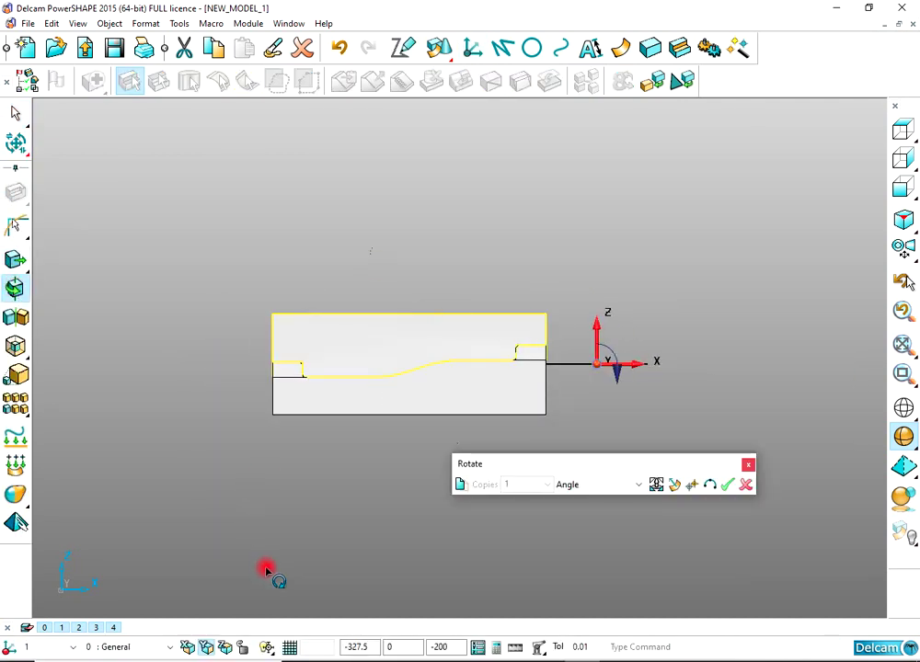
click(604, 485)
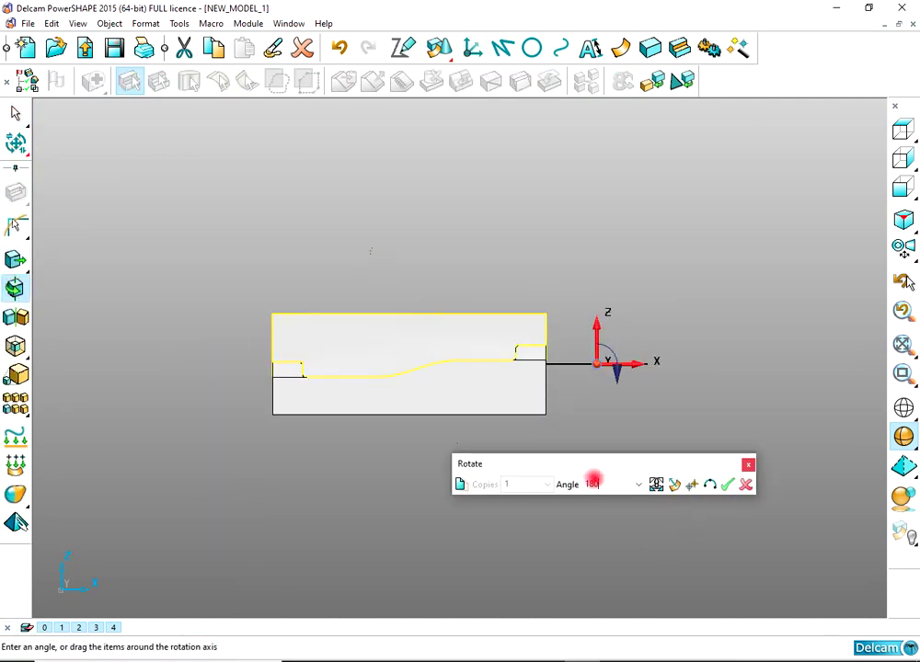
click(747, 486)
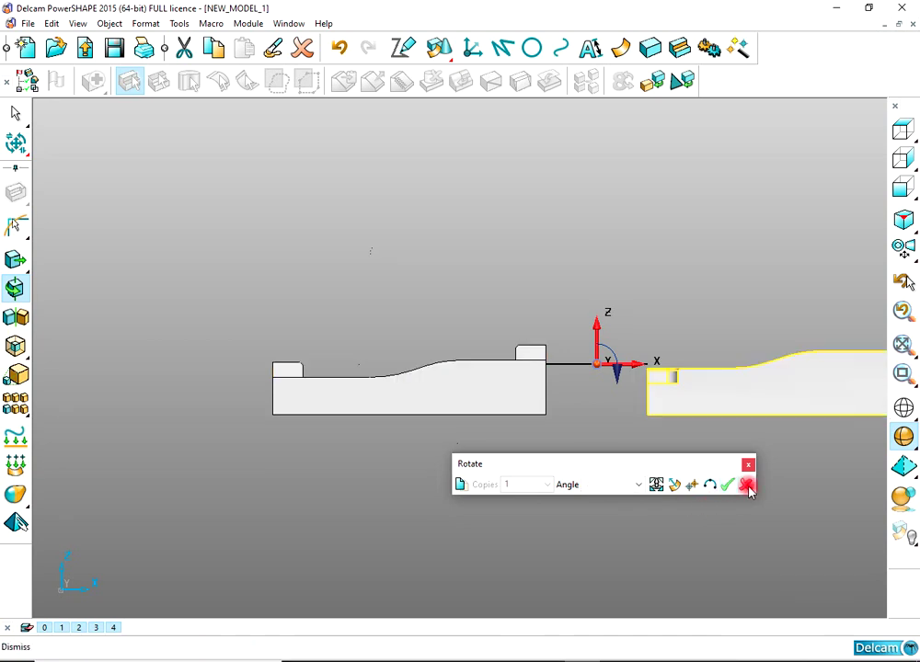
click(801, 293)
click(902, 162)
scroll(510, 322, up, 3)
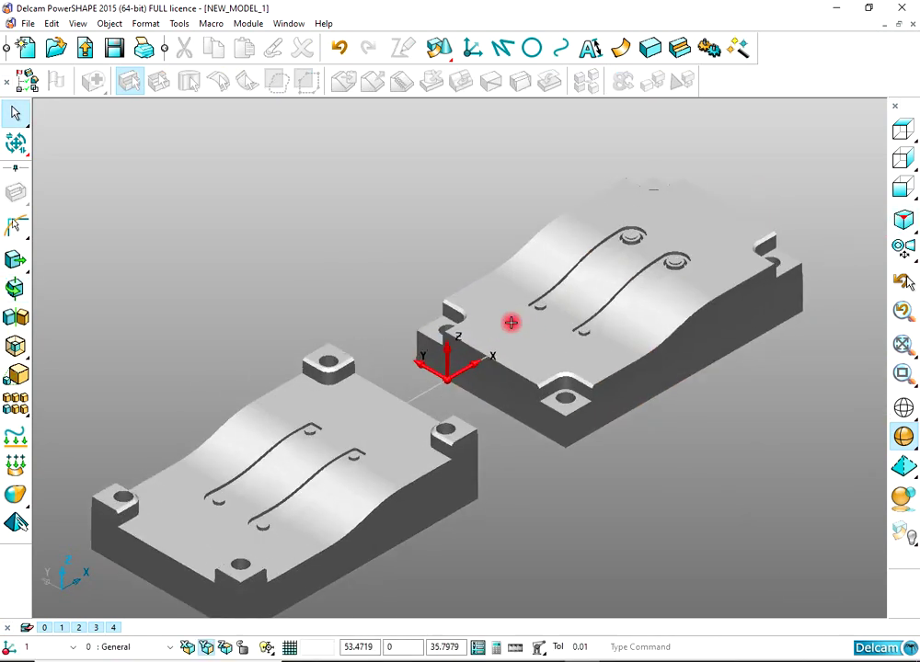
Step: Create a single workplane at the top of each of the two blocks, centred in the top view
click(902, 130)
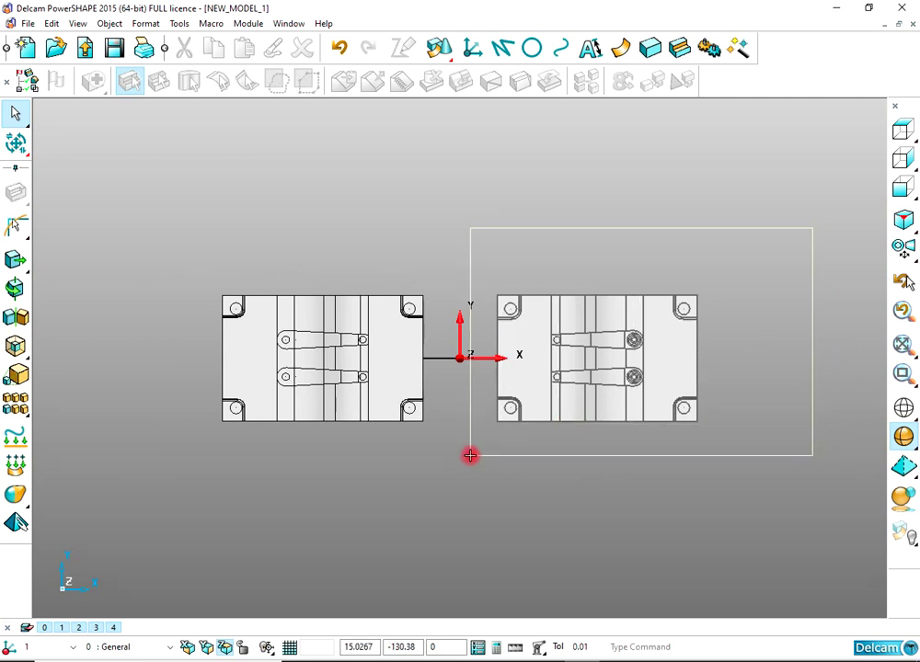
drag(493, 451, 497, 449)
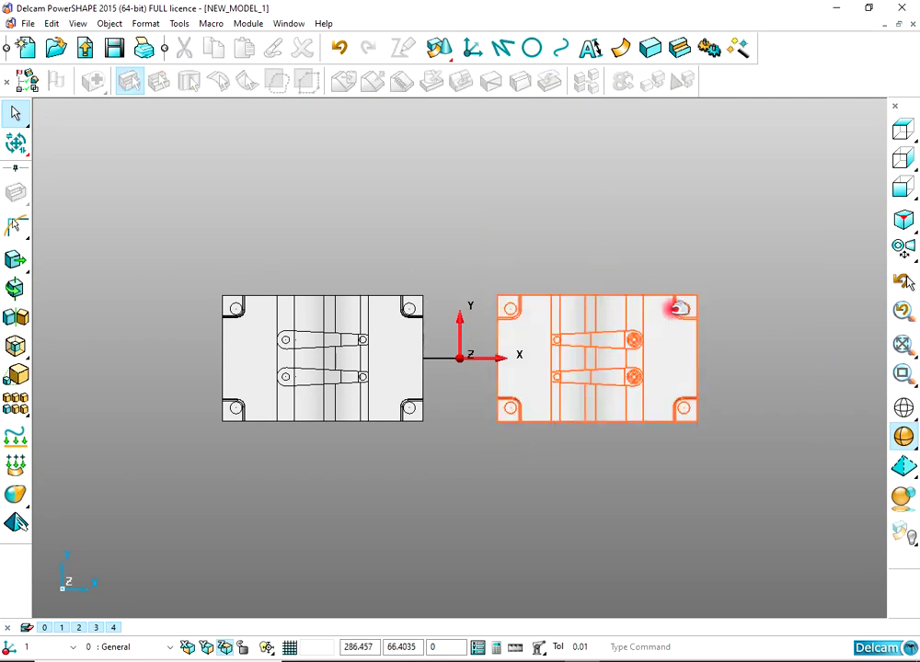
click(575, 128)
click(470, 48)
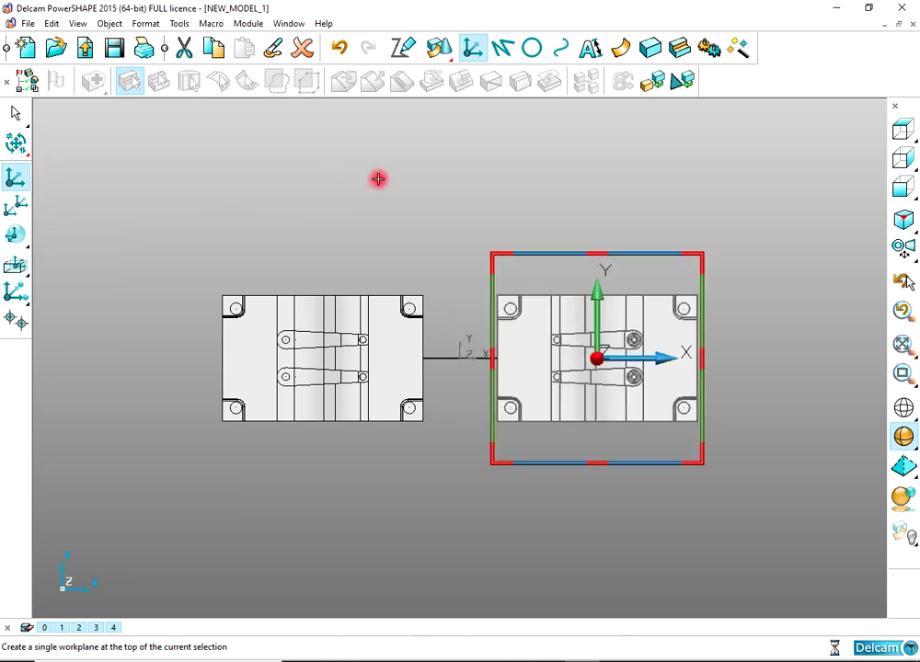
click(353, 331)
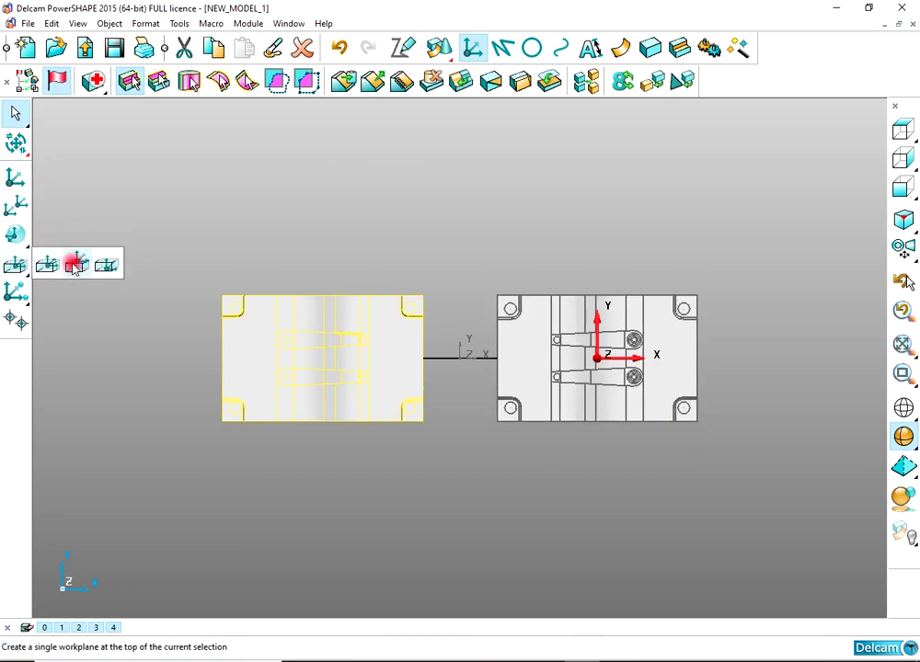
Step: Examine the corner recesses, grooves and stepped circular bosses on the rotated block from several angles
middle_drag(531, 328, 390, 398)
scroll(619, 314, up, 3)
scroll(574, 348, up, 3)
scroll(603, 372, up, 1)
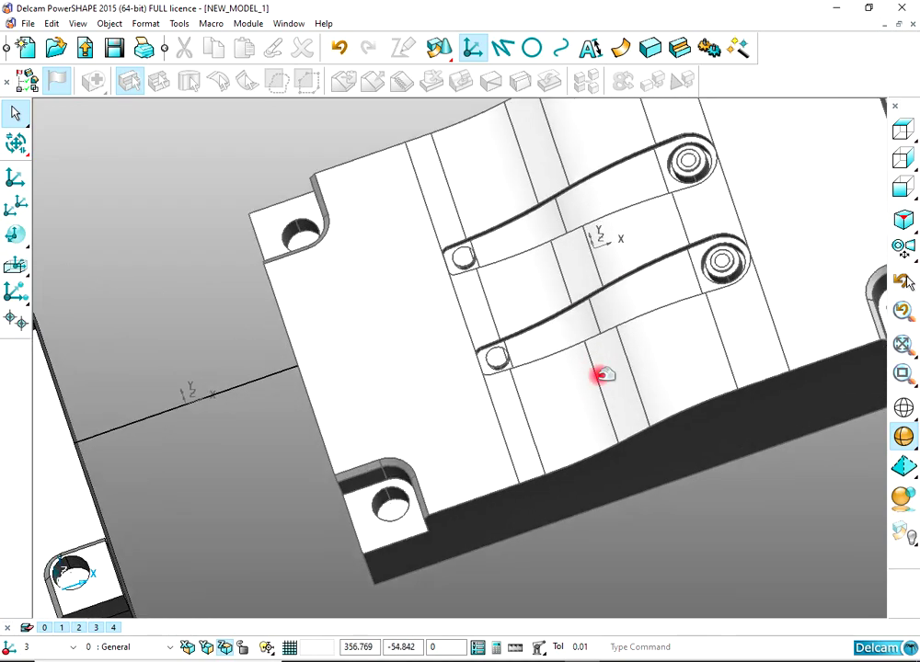
middle_drag(602, 376, 540, 410)
scroll(493, 281, up, 5)
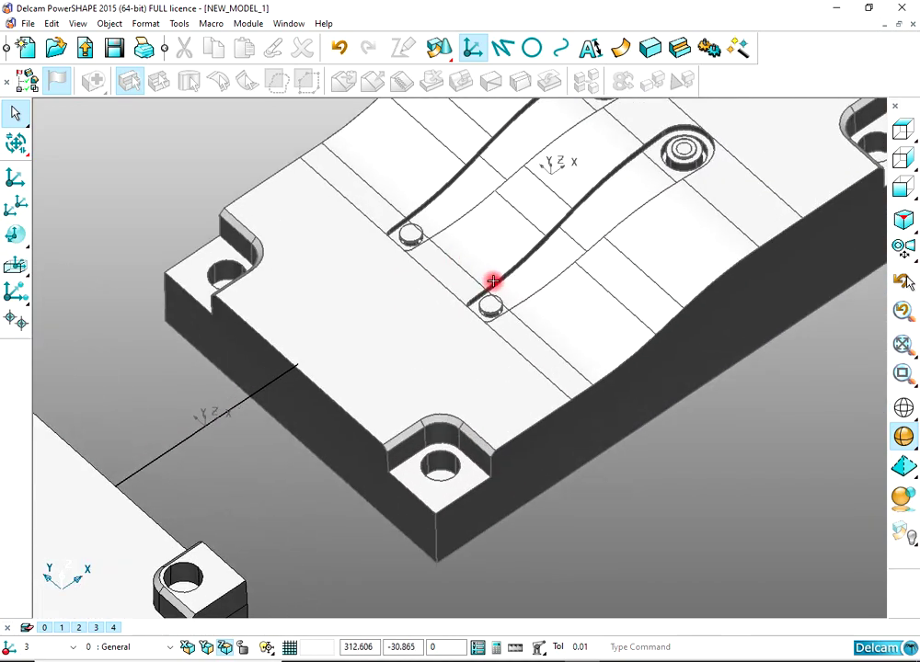
middle_drag(585, 352, 537, 399)
scroll(480, 287, down, 3)
middle_drag(480, 287, 620, 320)
scroll(620, 320, up, 5)
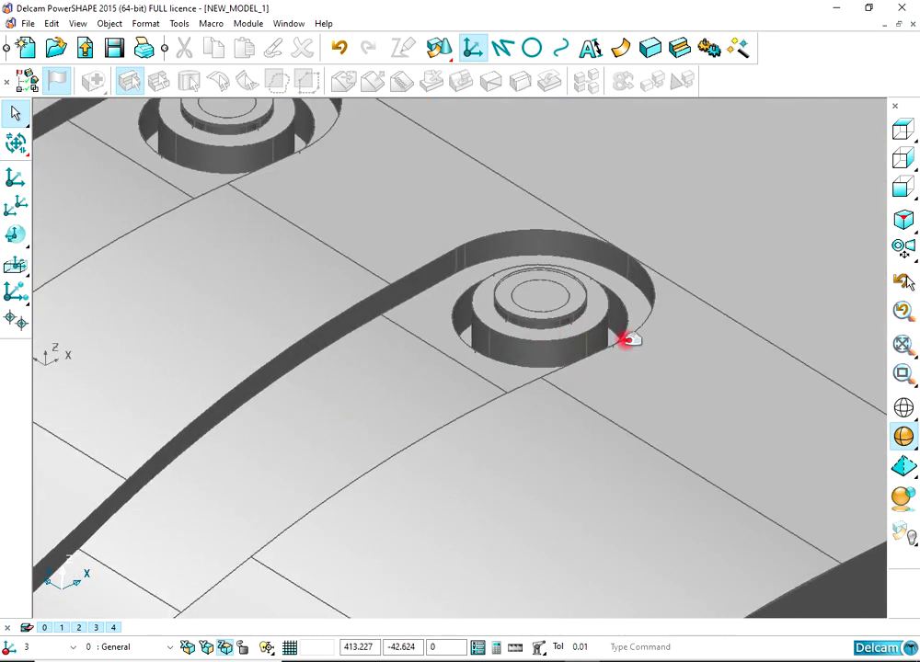
click(901, 221)
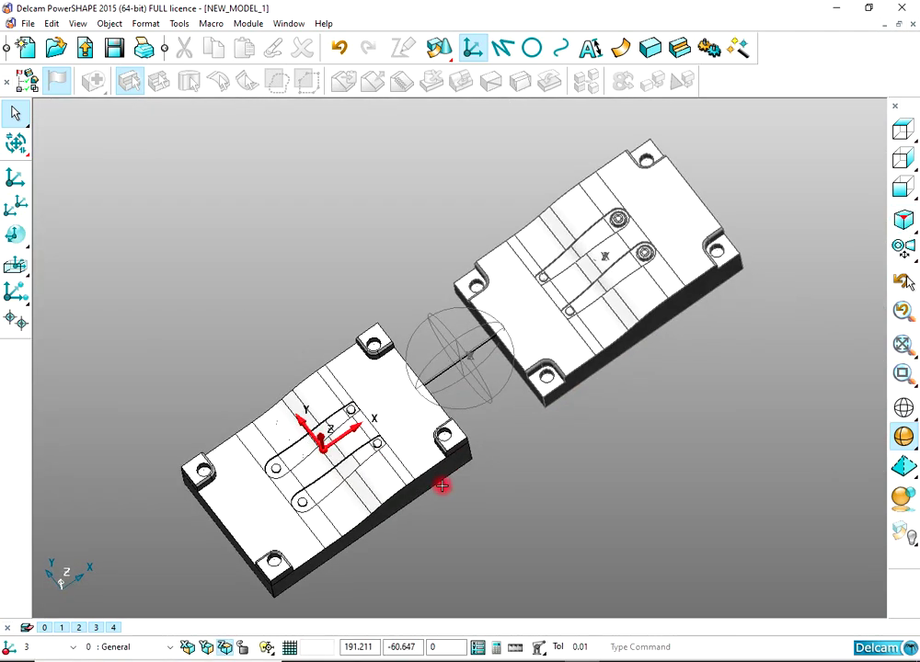
scroll(666, 307, up, 2)
click(648, 338)
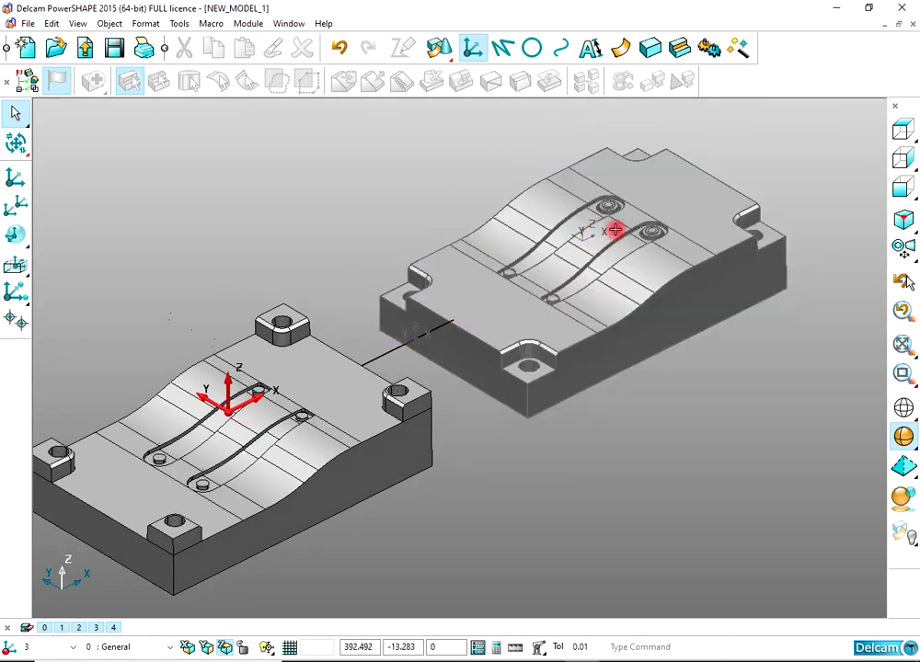
Step: Convert the rotated block's solid into separate surfaces
scroll(614, 230, up, 5)
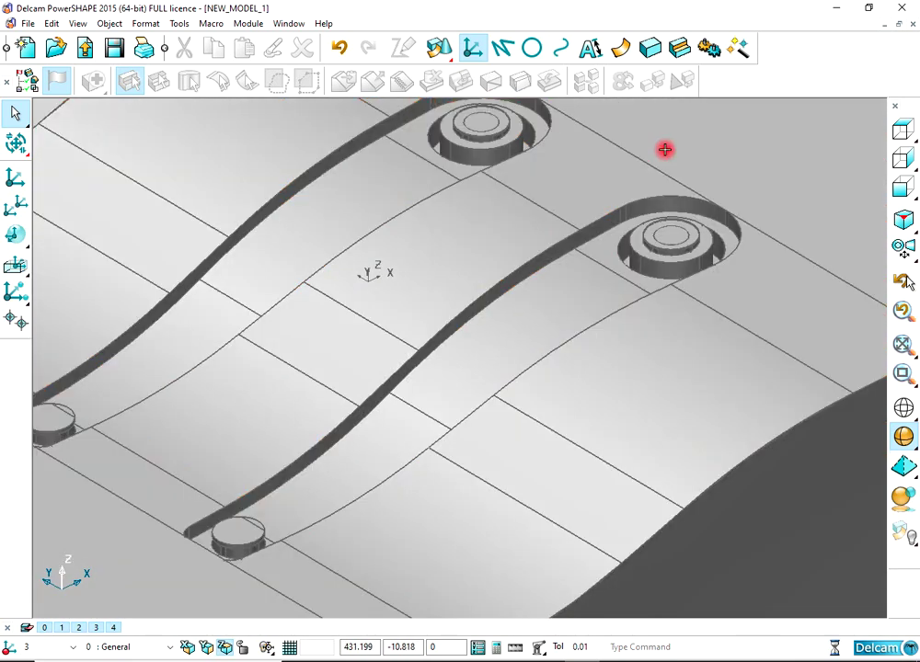
click(665, 149)
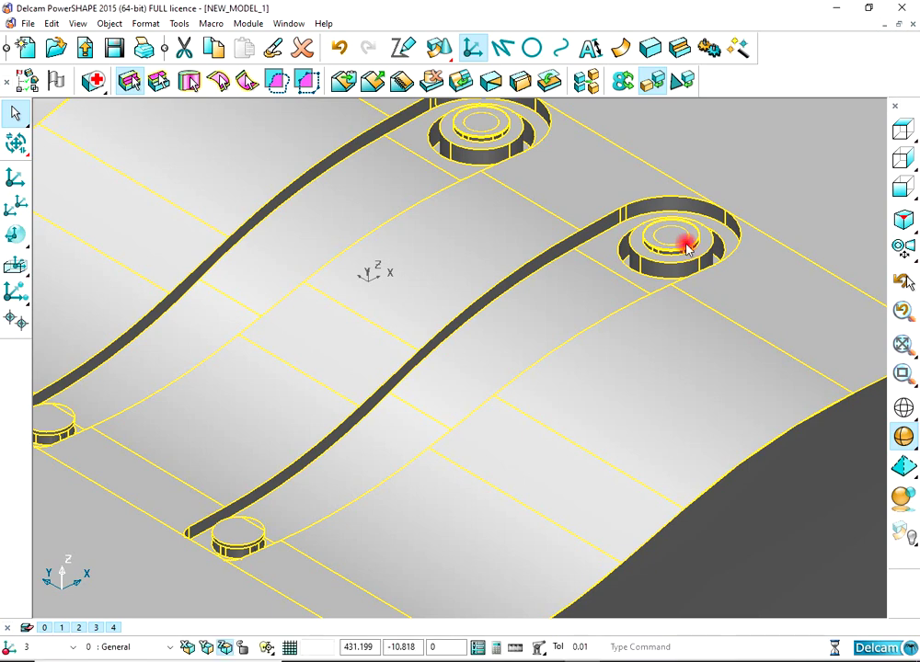
click(685, 257)
scroll(688, 257, down, 3)
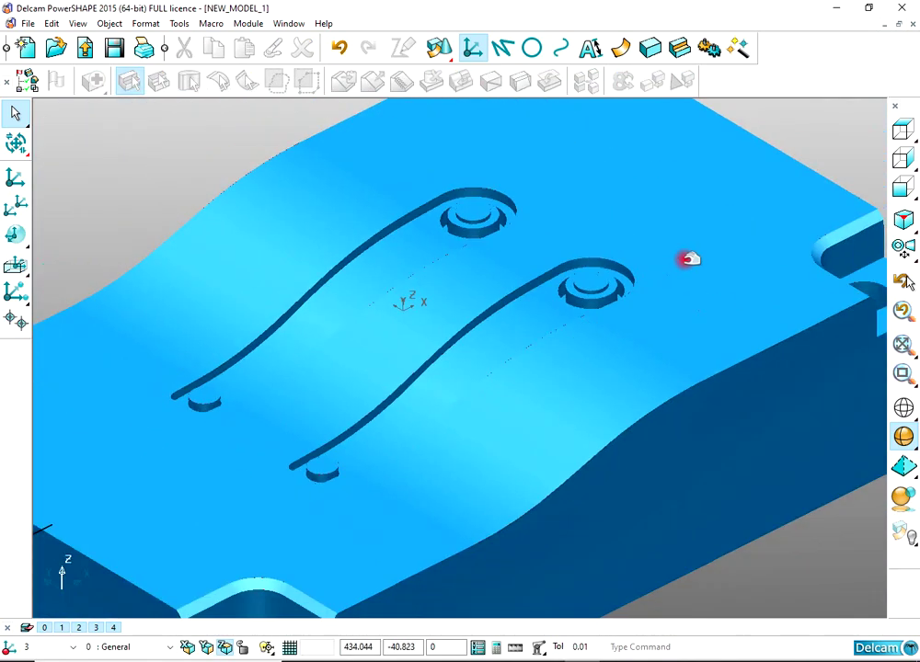
scroll(575, 304, up, 1)
scroll(580, 300, up, 5)
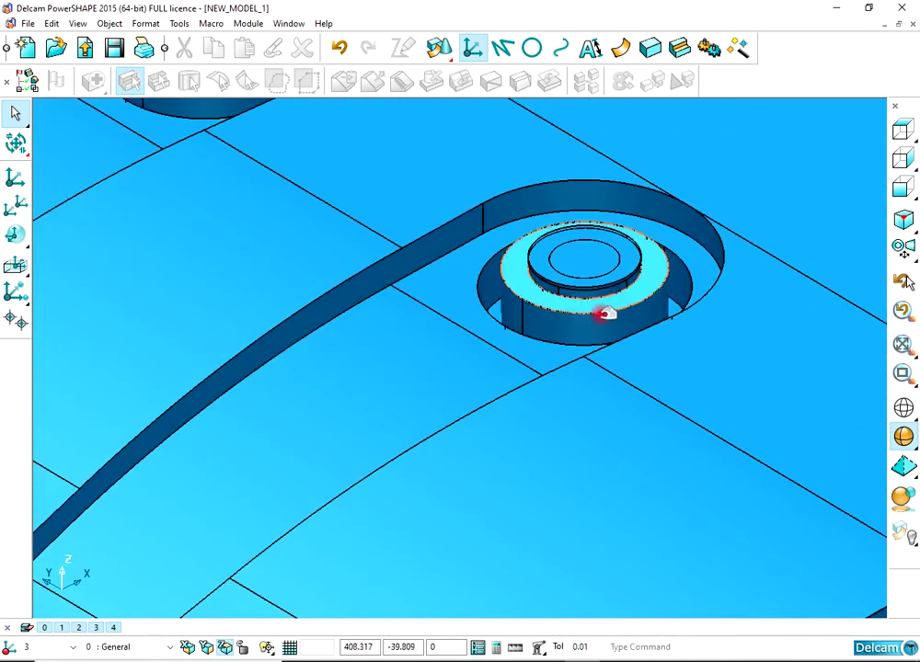
Step: Delete the annular face and cylindrical wall surfaces of the stepped boss inside the nearer groove's round recess
click(600, 315)
scroll(605, 284, up, 2)
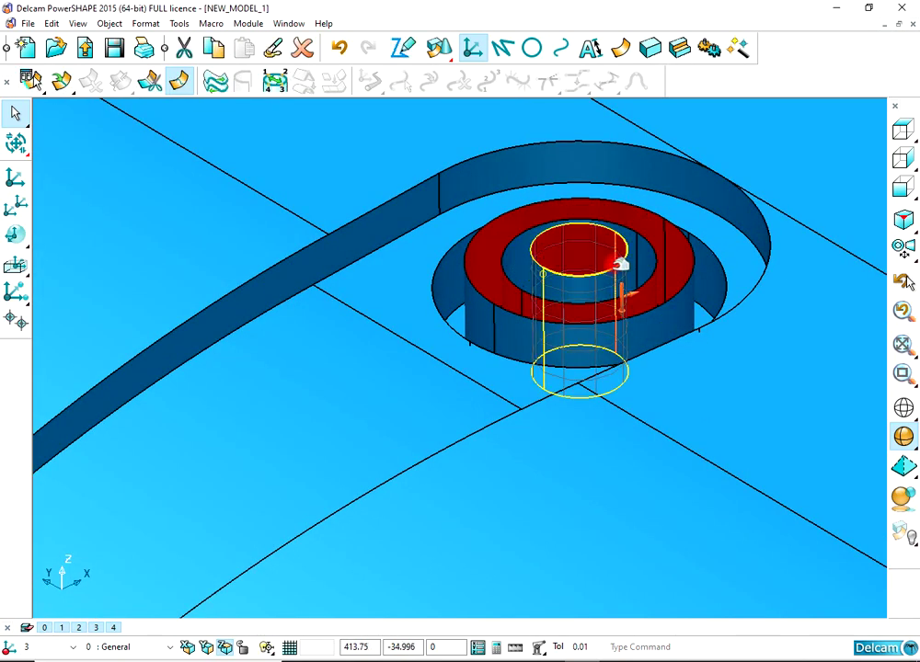
key(Delete)
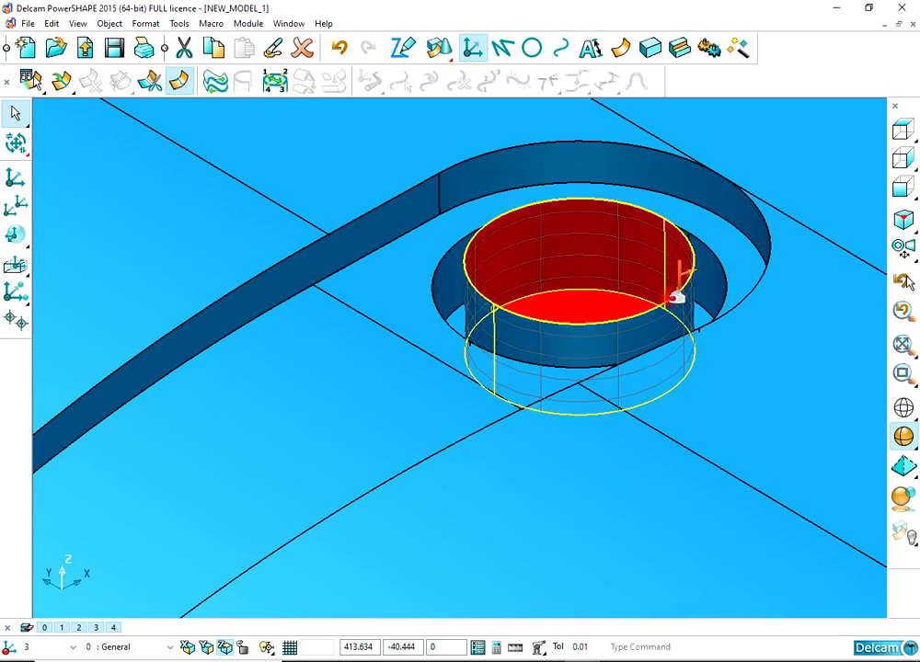
key(Delete)
Step: Create composite curves around the outer and inner circular edges of the opening in the nearer groove's recess floor
middle_drag(600, 283, 532, 354)
shift+middle_drag(525, 373, 457, 608)
scroll(520, 365, up, 2)
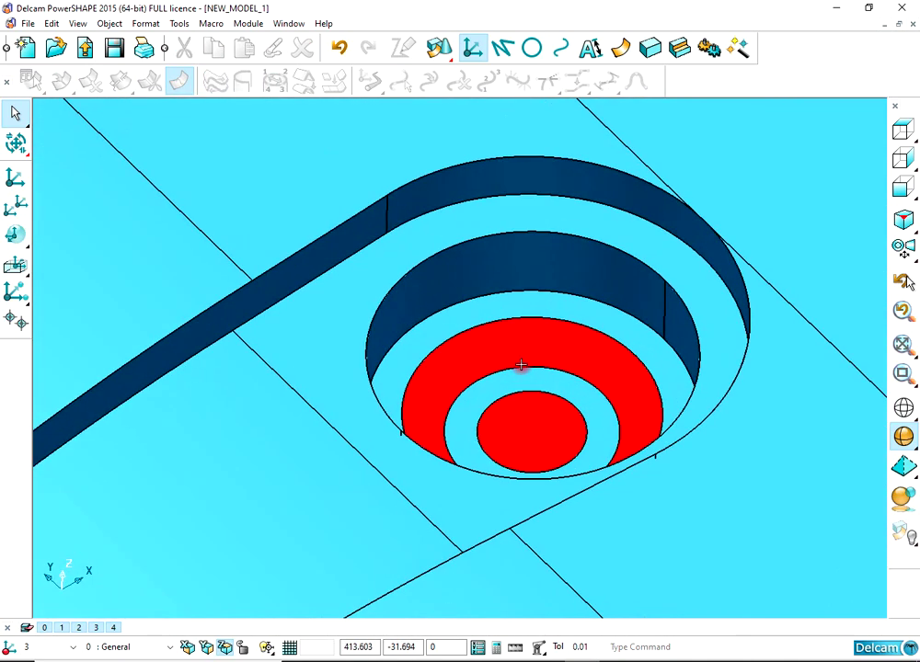
scroll(521, 366, up, 2)
click(531, 333)
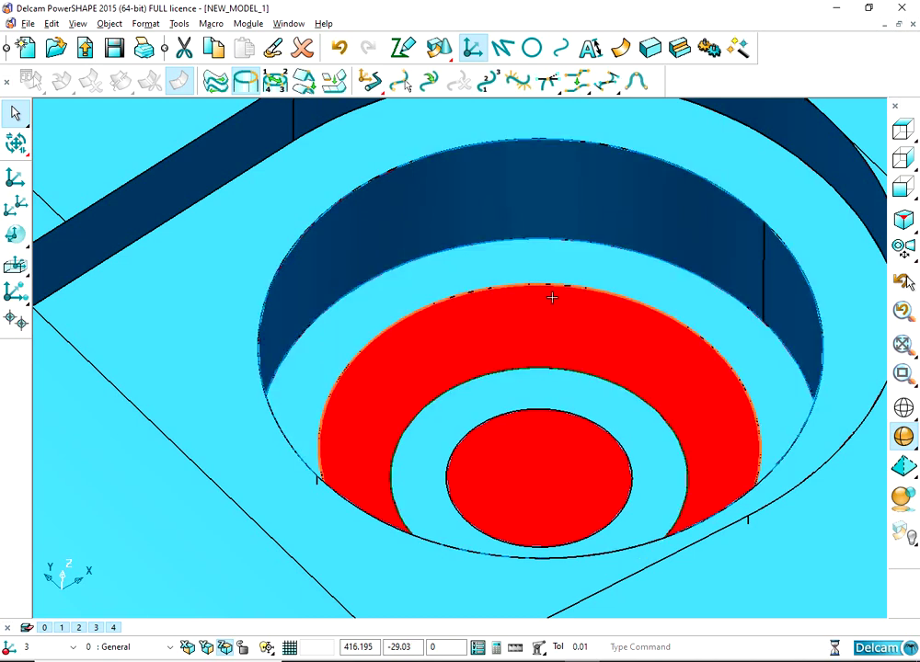
click(580, 372)
click(606, 384)
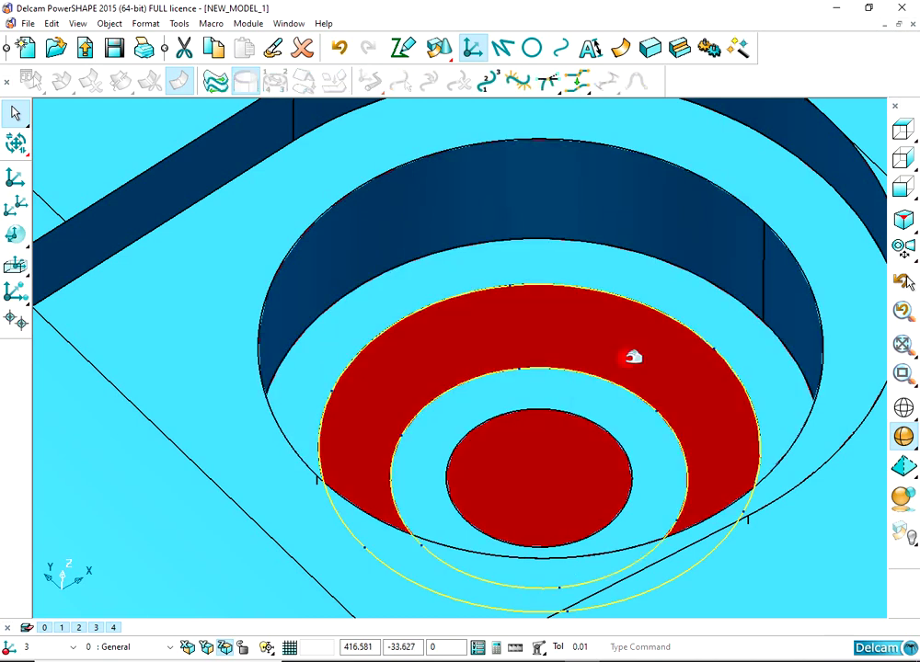
key(Delete)
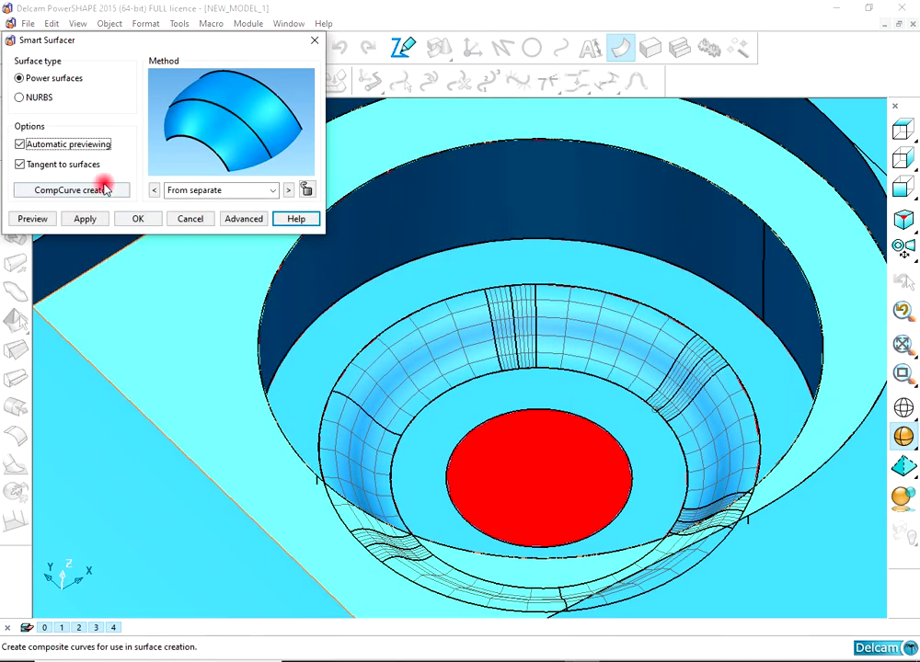
click(90, 166)
scroll(468, 321, down, 2)
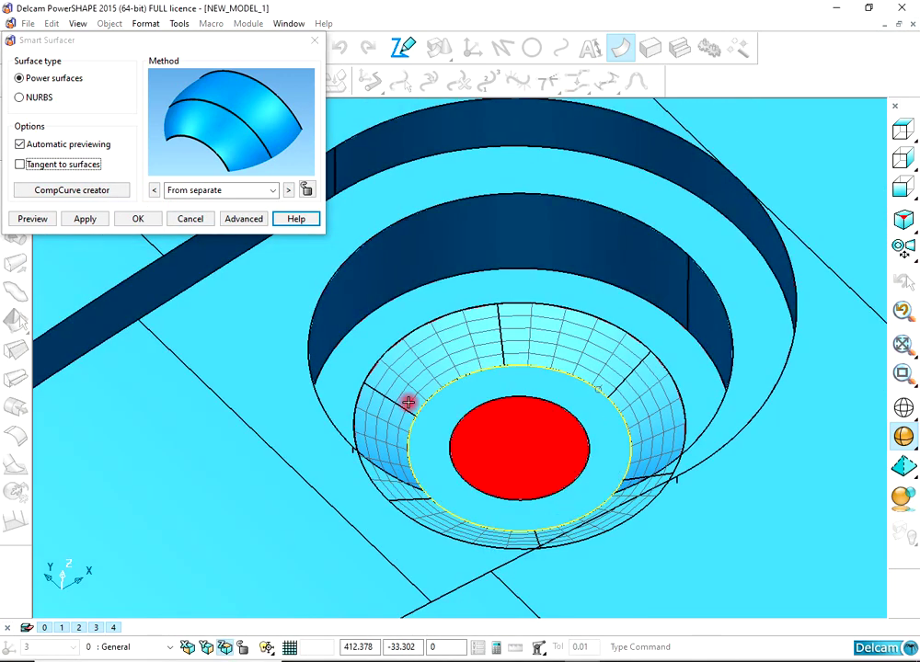
middle_drag(406, 405, 356, 350)
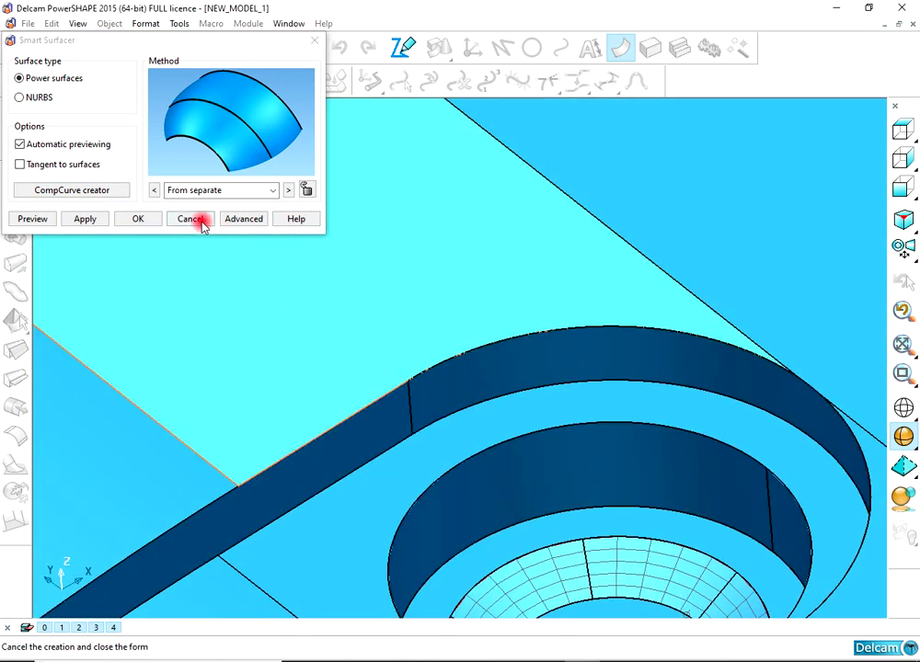
click(195, 219)
Step: Close the opening in the nearer groove's recess floor with a Fill-in surface bounded by the outer circular composite curve
scroll(480, 381, down, 4)
scroll(525, 397, down, 4)
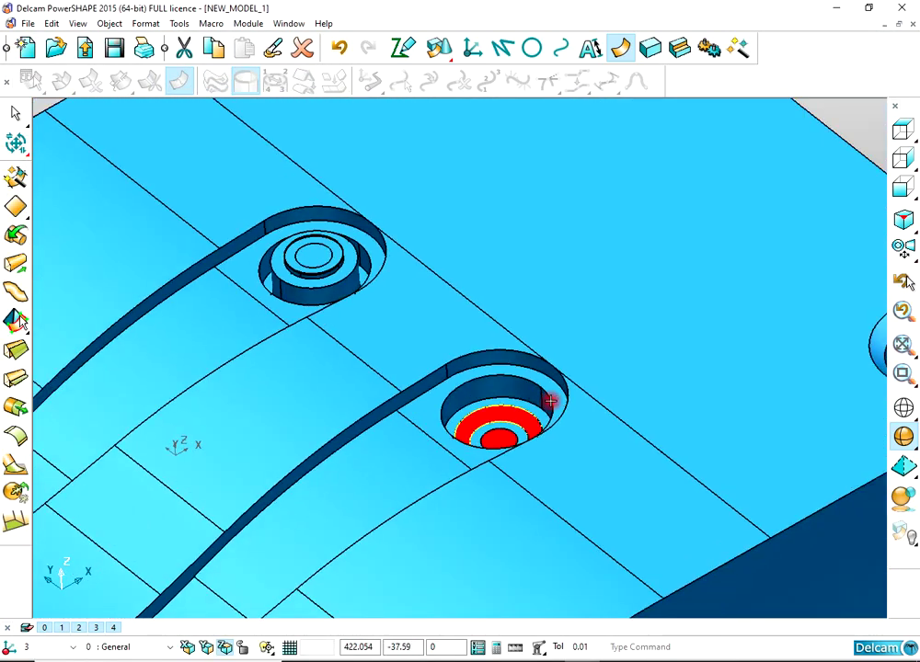
scroll(655, 254, up, 4)
scroll(565, 401, up, 4)
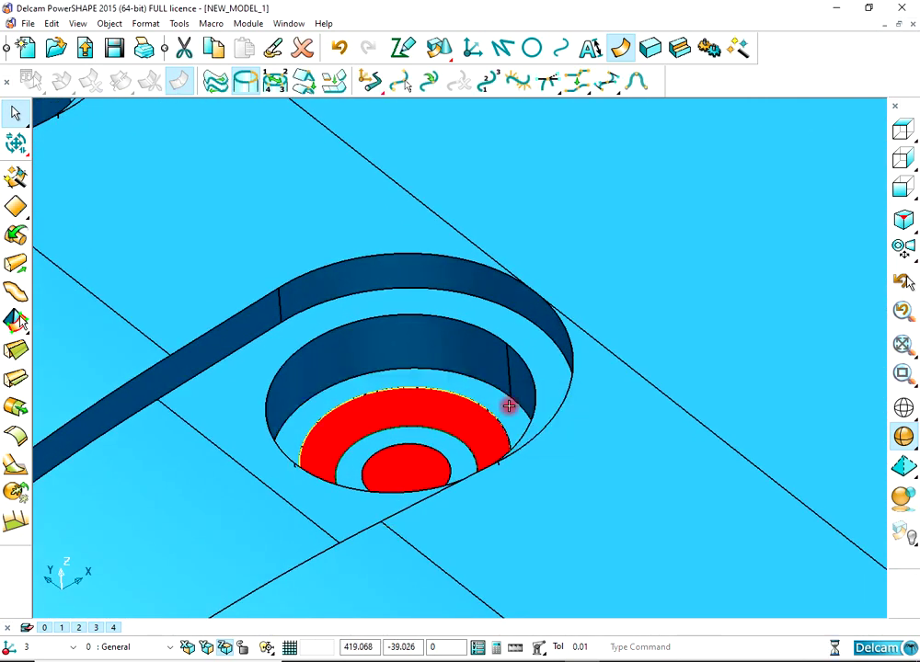
key(Delete)
click(136, 219)
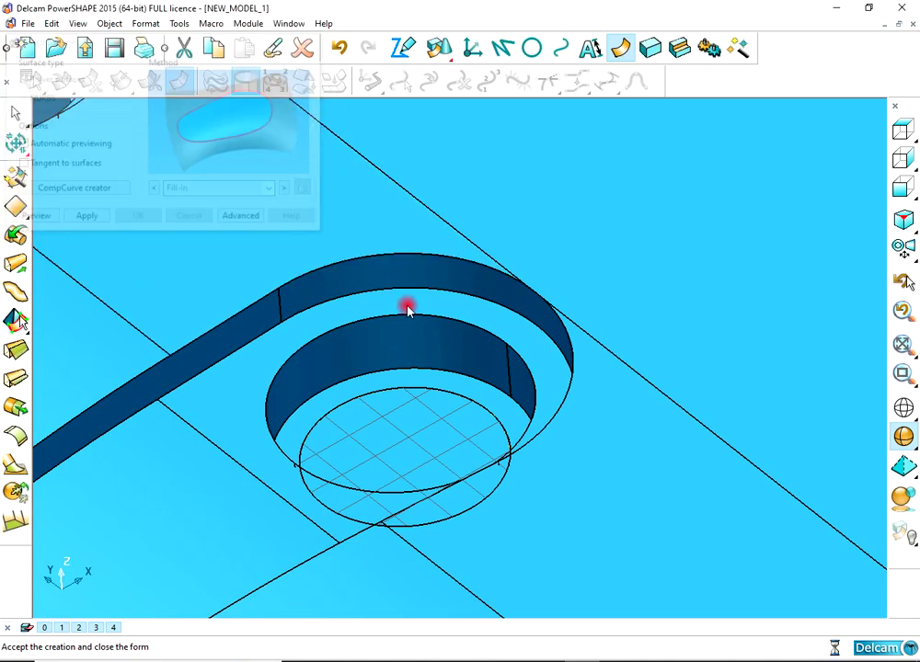
Step: Delete the cylindrical wall and annular face surfaces of the stepped boss inside the farther groove's round recess
scroll(403, 299, down, 3)
scroll(452, 406, up, 5)
scroll(395, 419, up, 4)
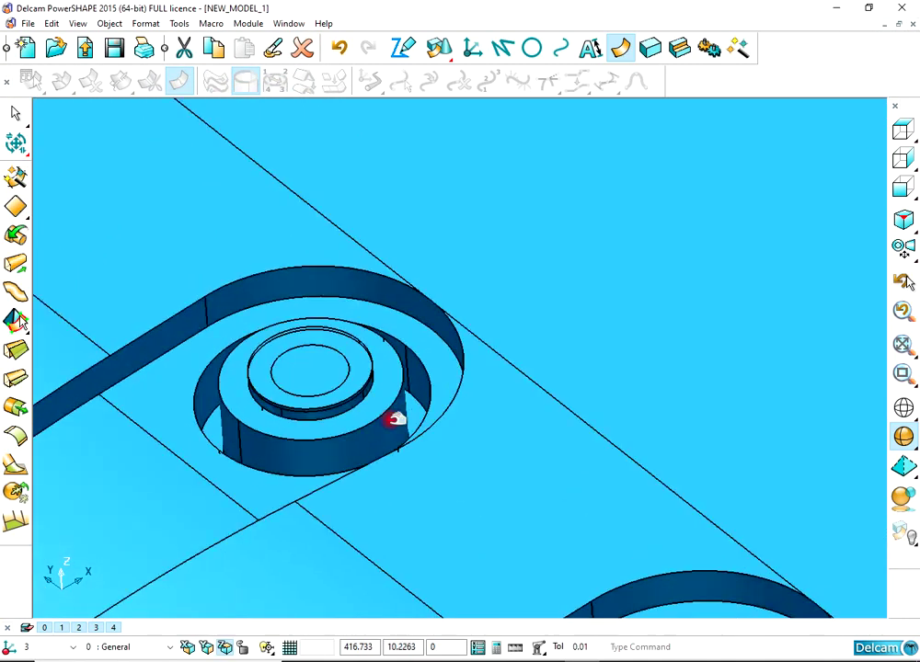
click(390, 421)
key(Delete)
click(373, 388)
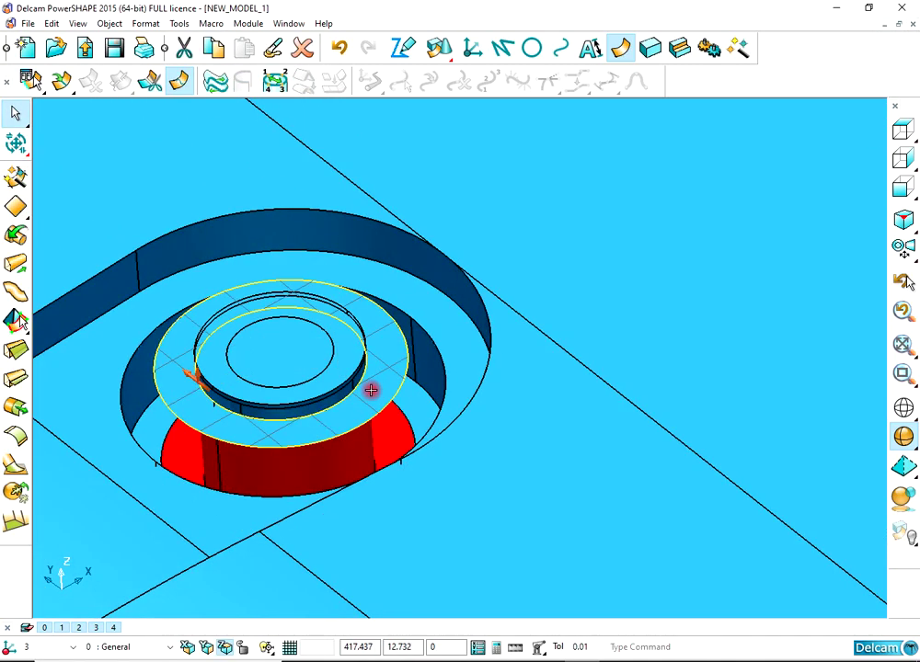
key(Delete)
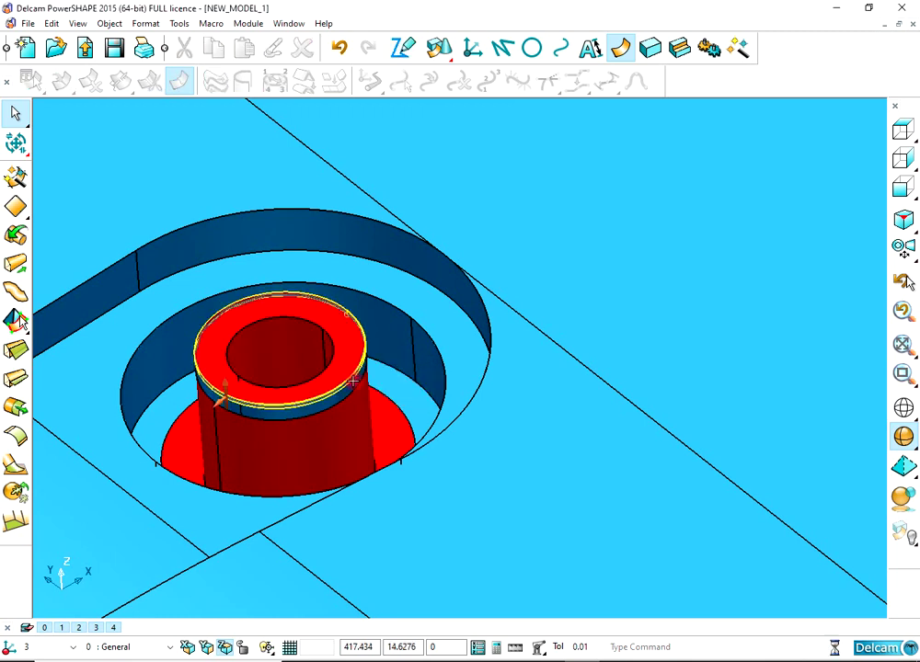
click(355, 375)
key(Delete)
click(329, 366)
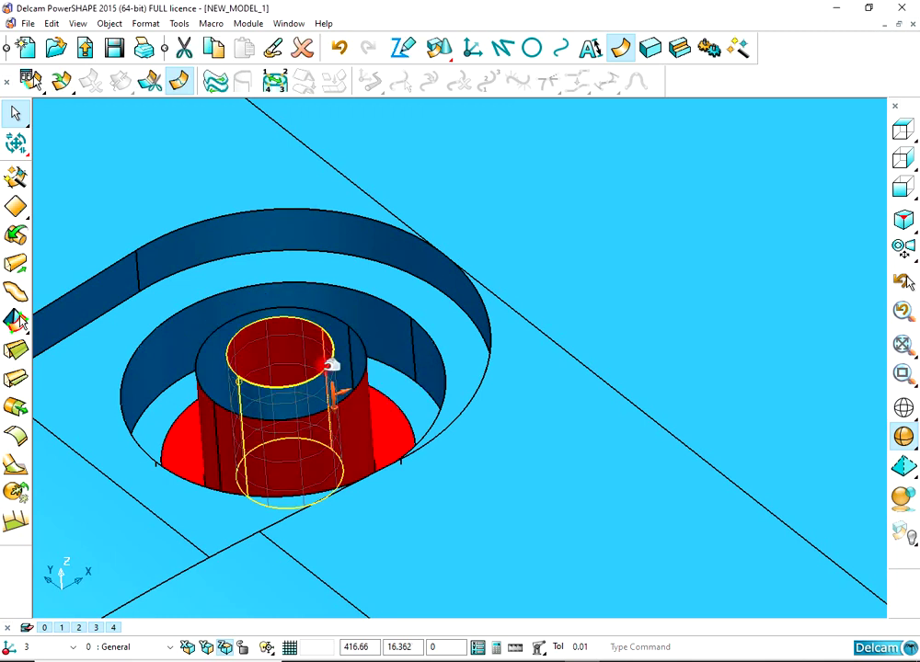
click(364, 377)
key(Delete)
Step: Close the opening in the farther groove's recess floor with a surface from a composite curve around its outer circular edge
middle_drag(365, 375, 340, 376)
scroll(355, 305, up, 1)
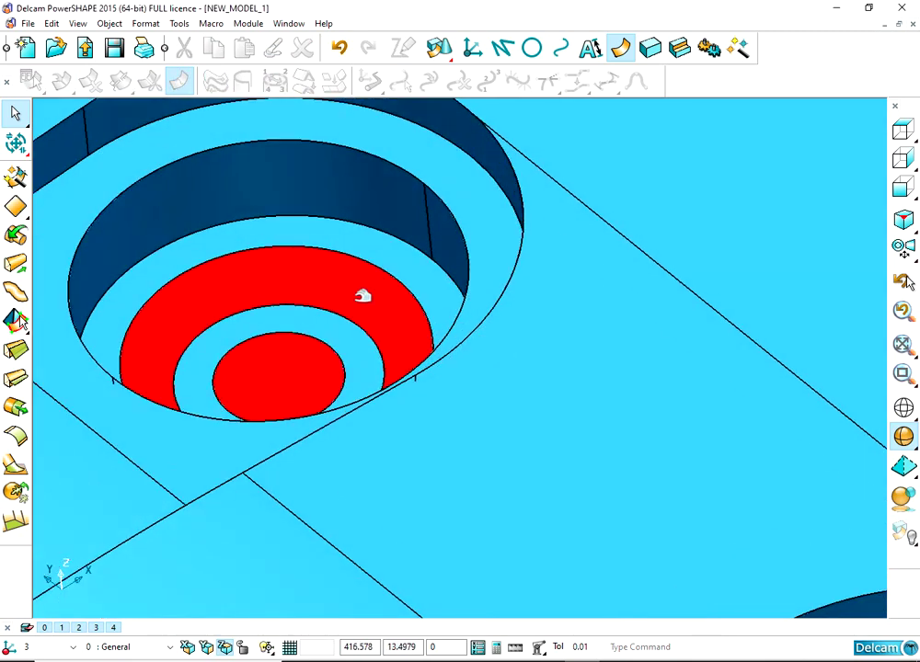
alt+click(378, 267)
key(f)
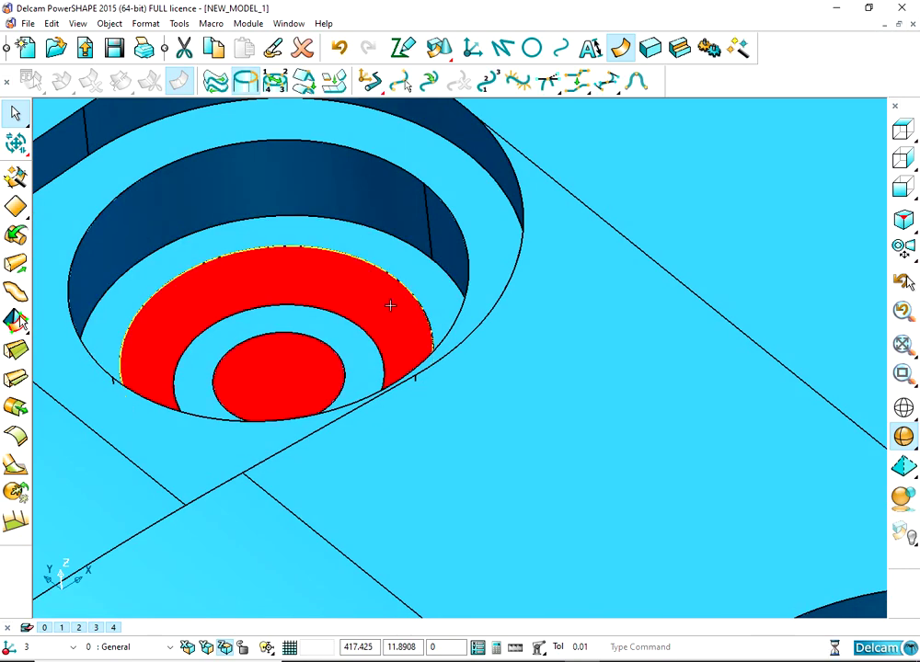